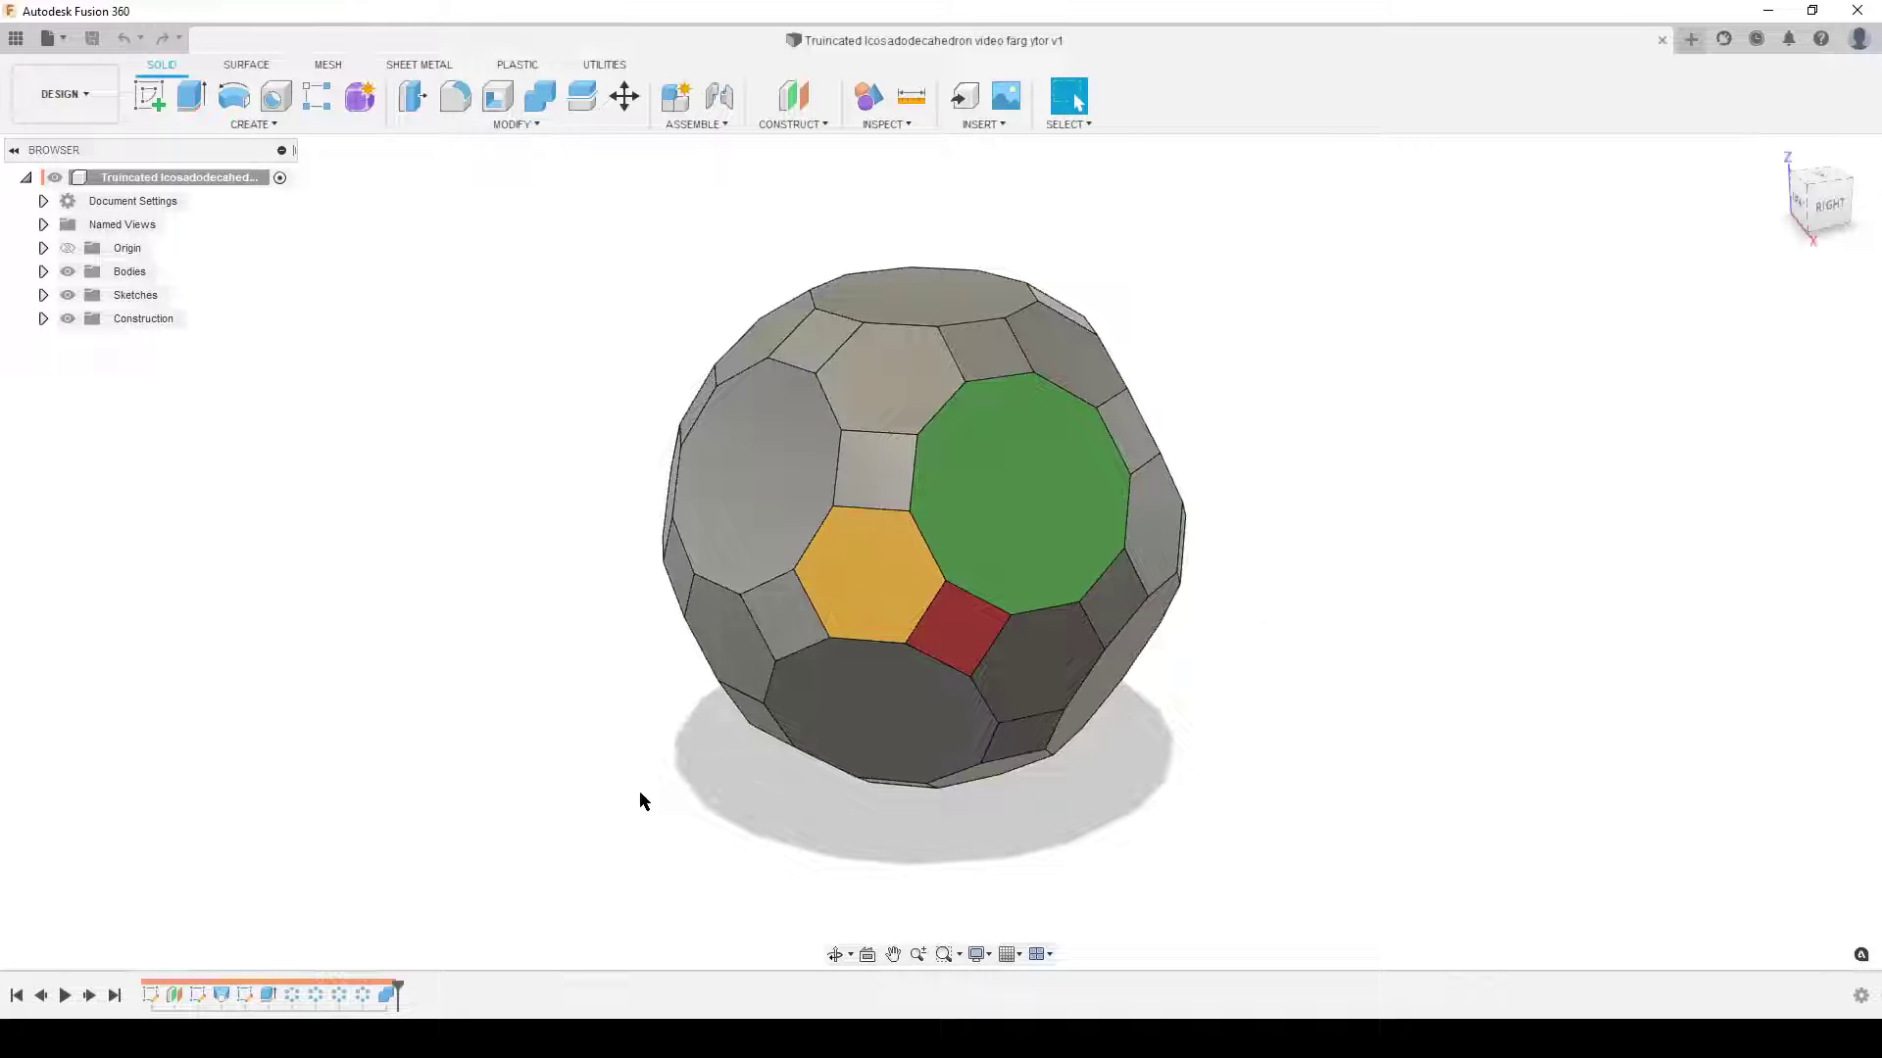
Step: Orbit the finished polyhedron from several sides, bringing the green decagon toward centre
shift+middle_drag(1350, 671, 1100, 525)
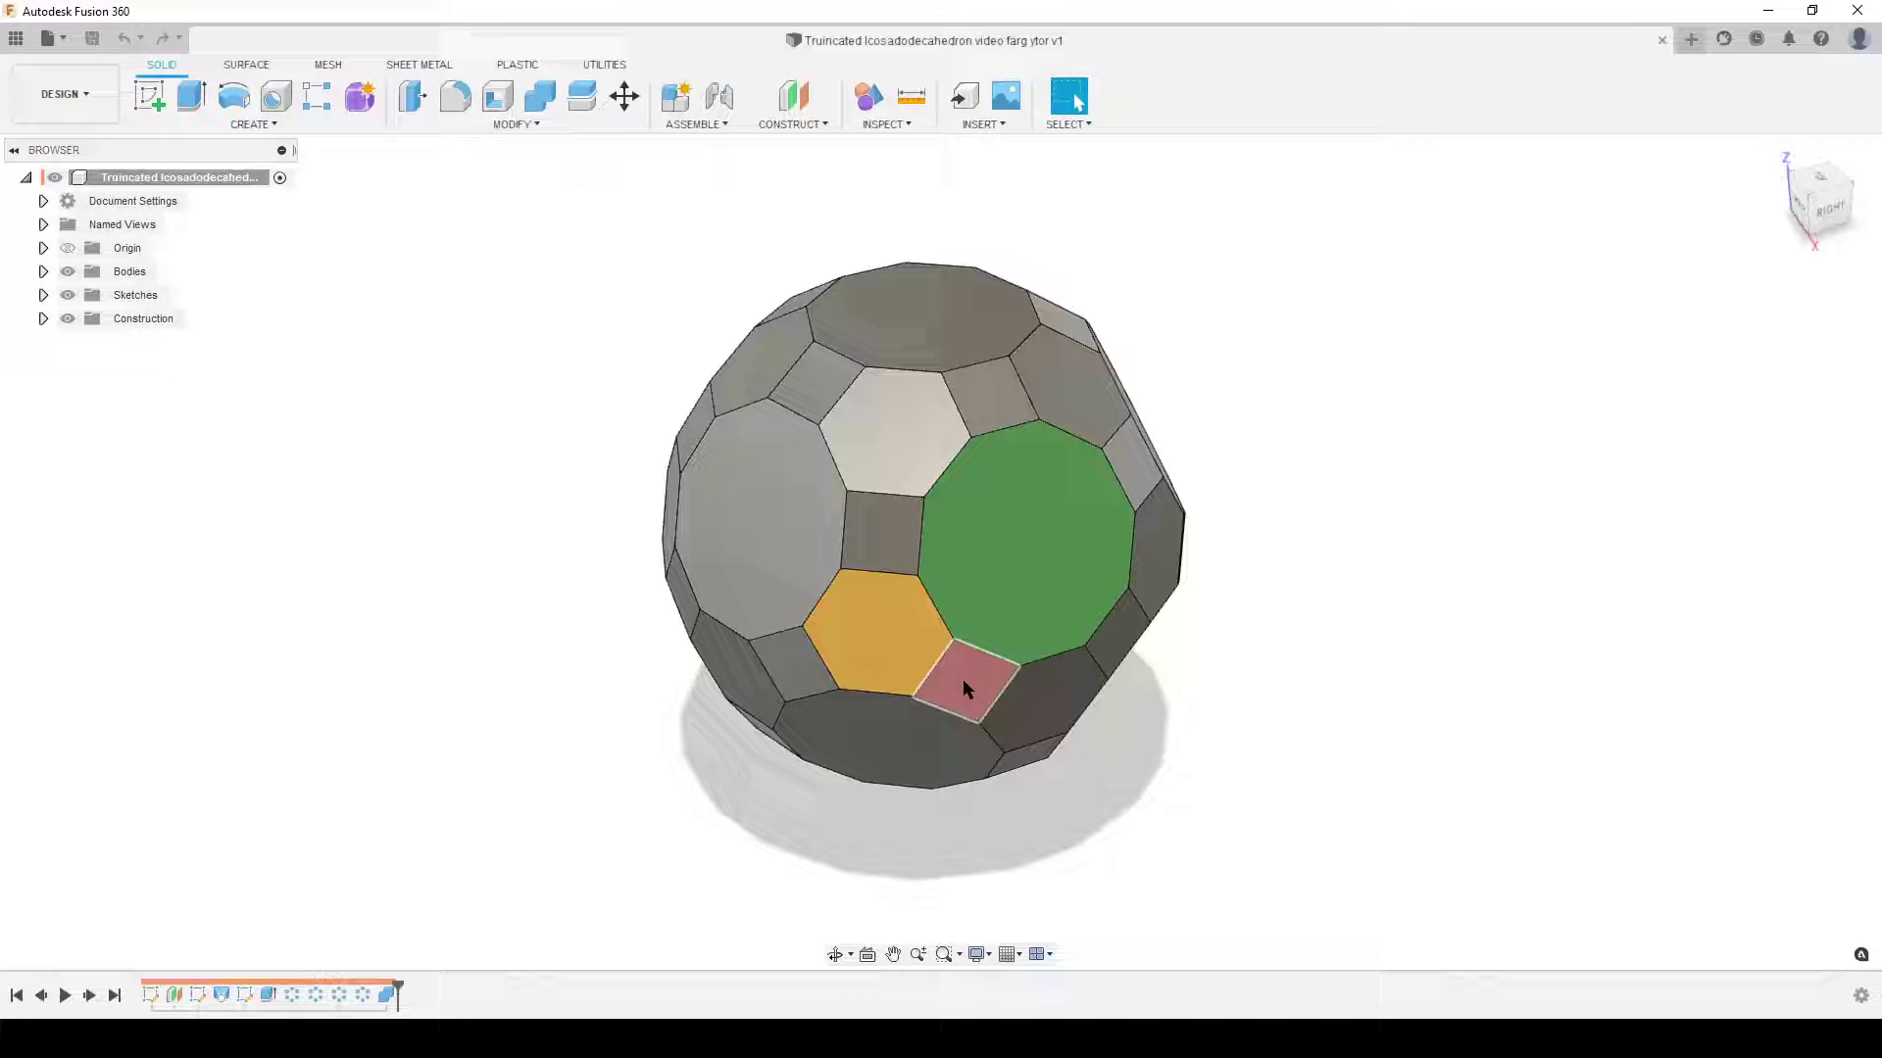
shift+middle_drag(1314, 643, 1318, 743)
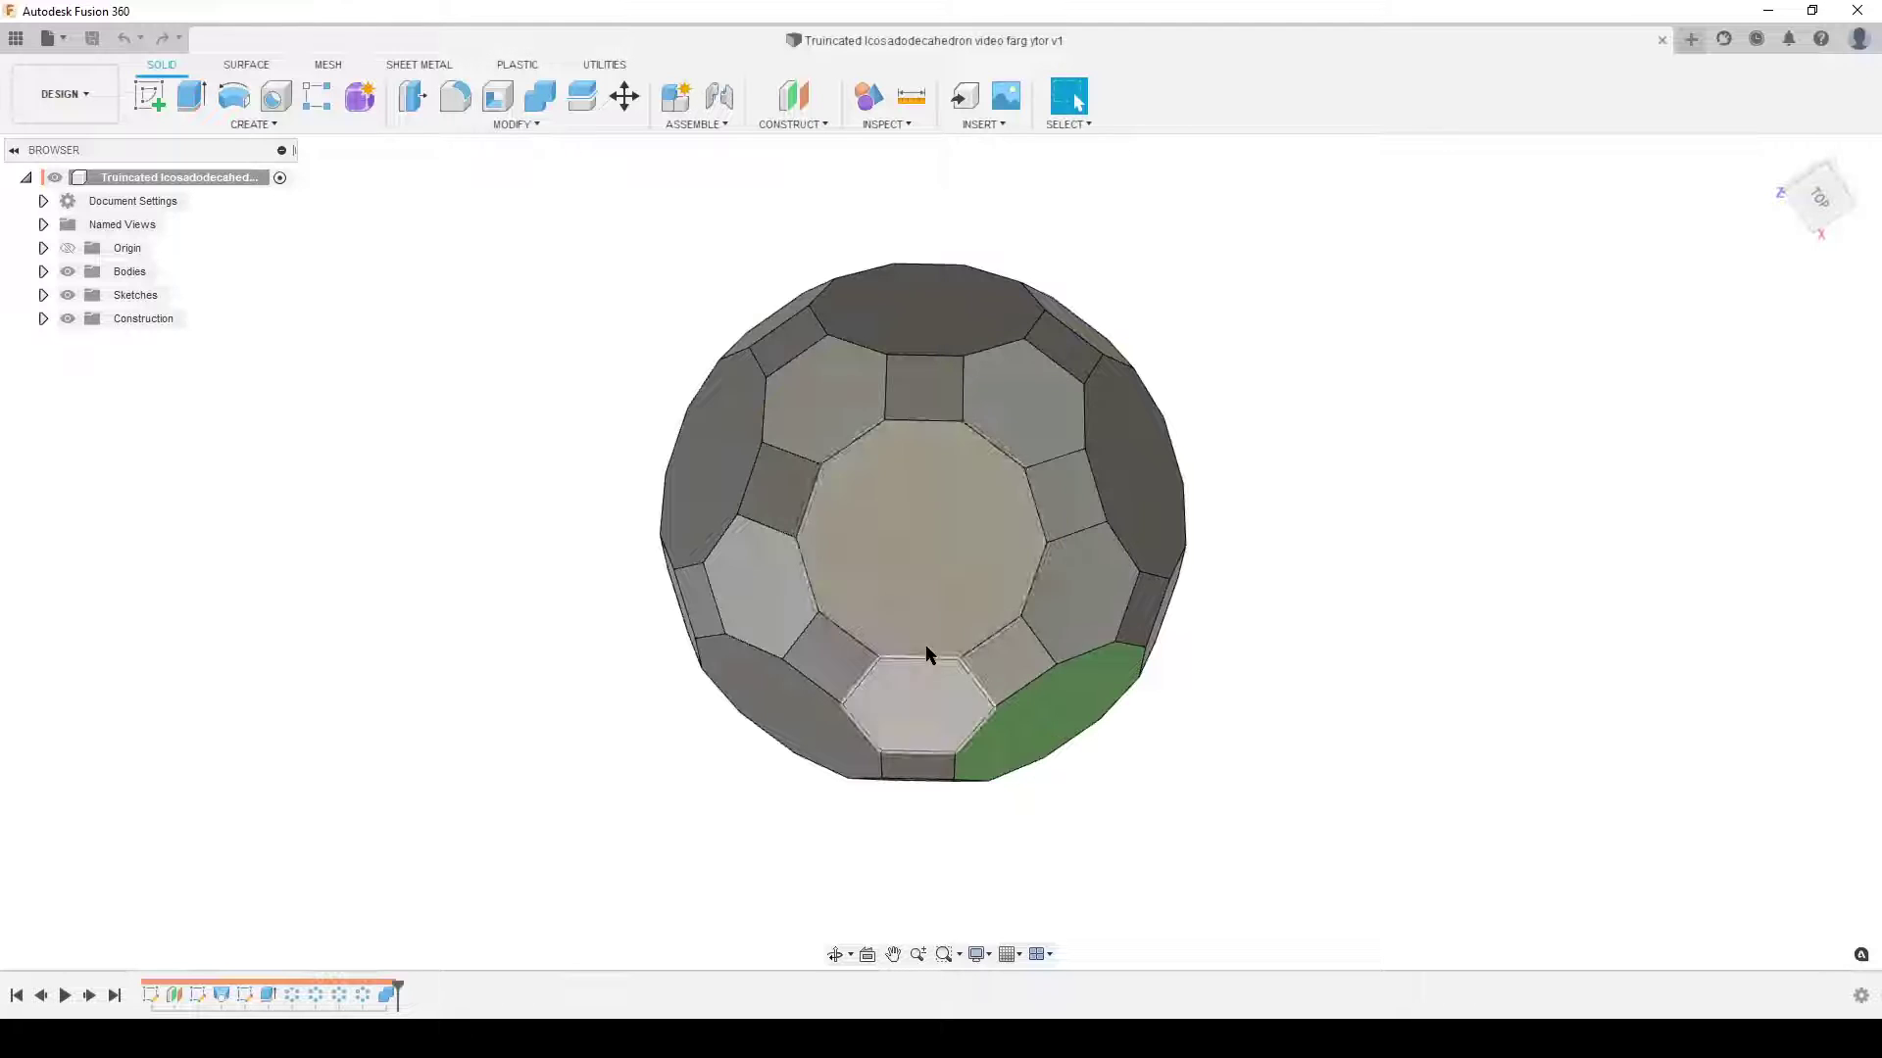
shift+middle_drag(1383, 703, 1384, 591)
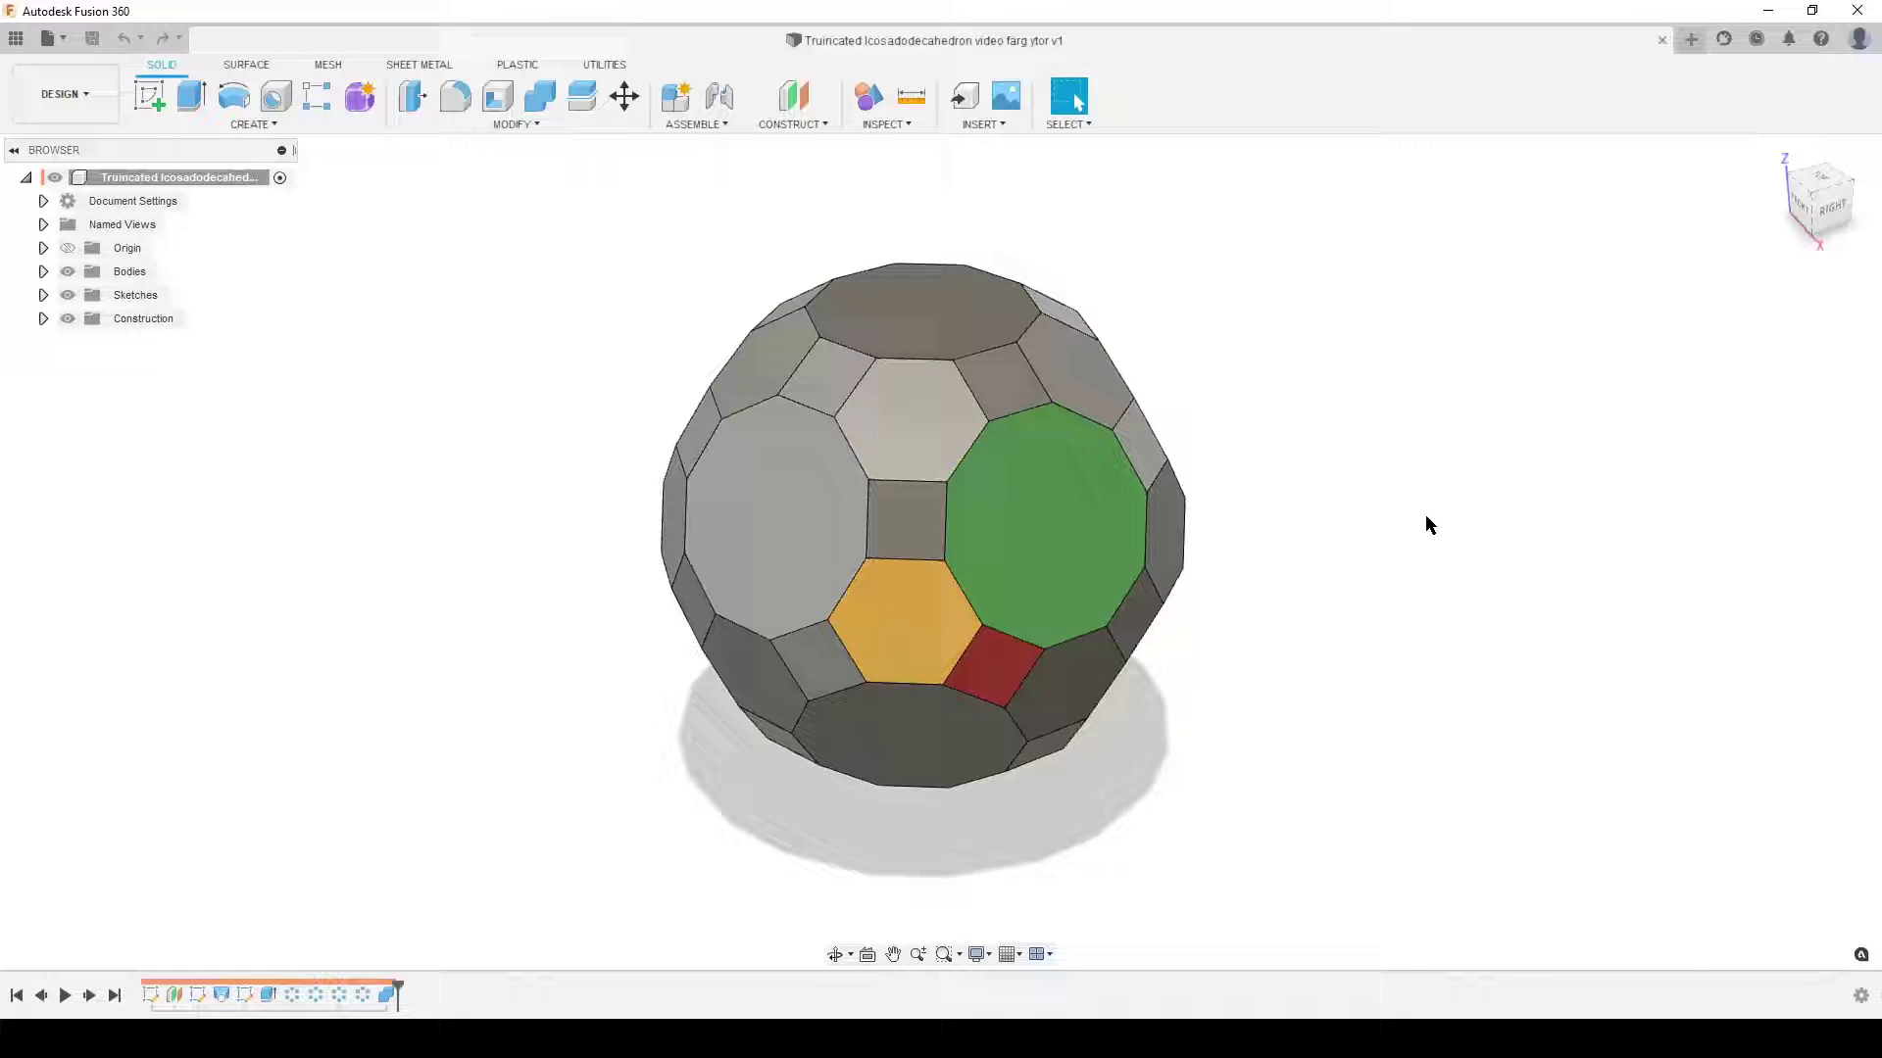
middle_drag(1372, 591, 1382, 613)
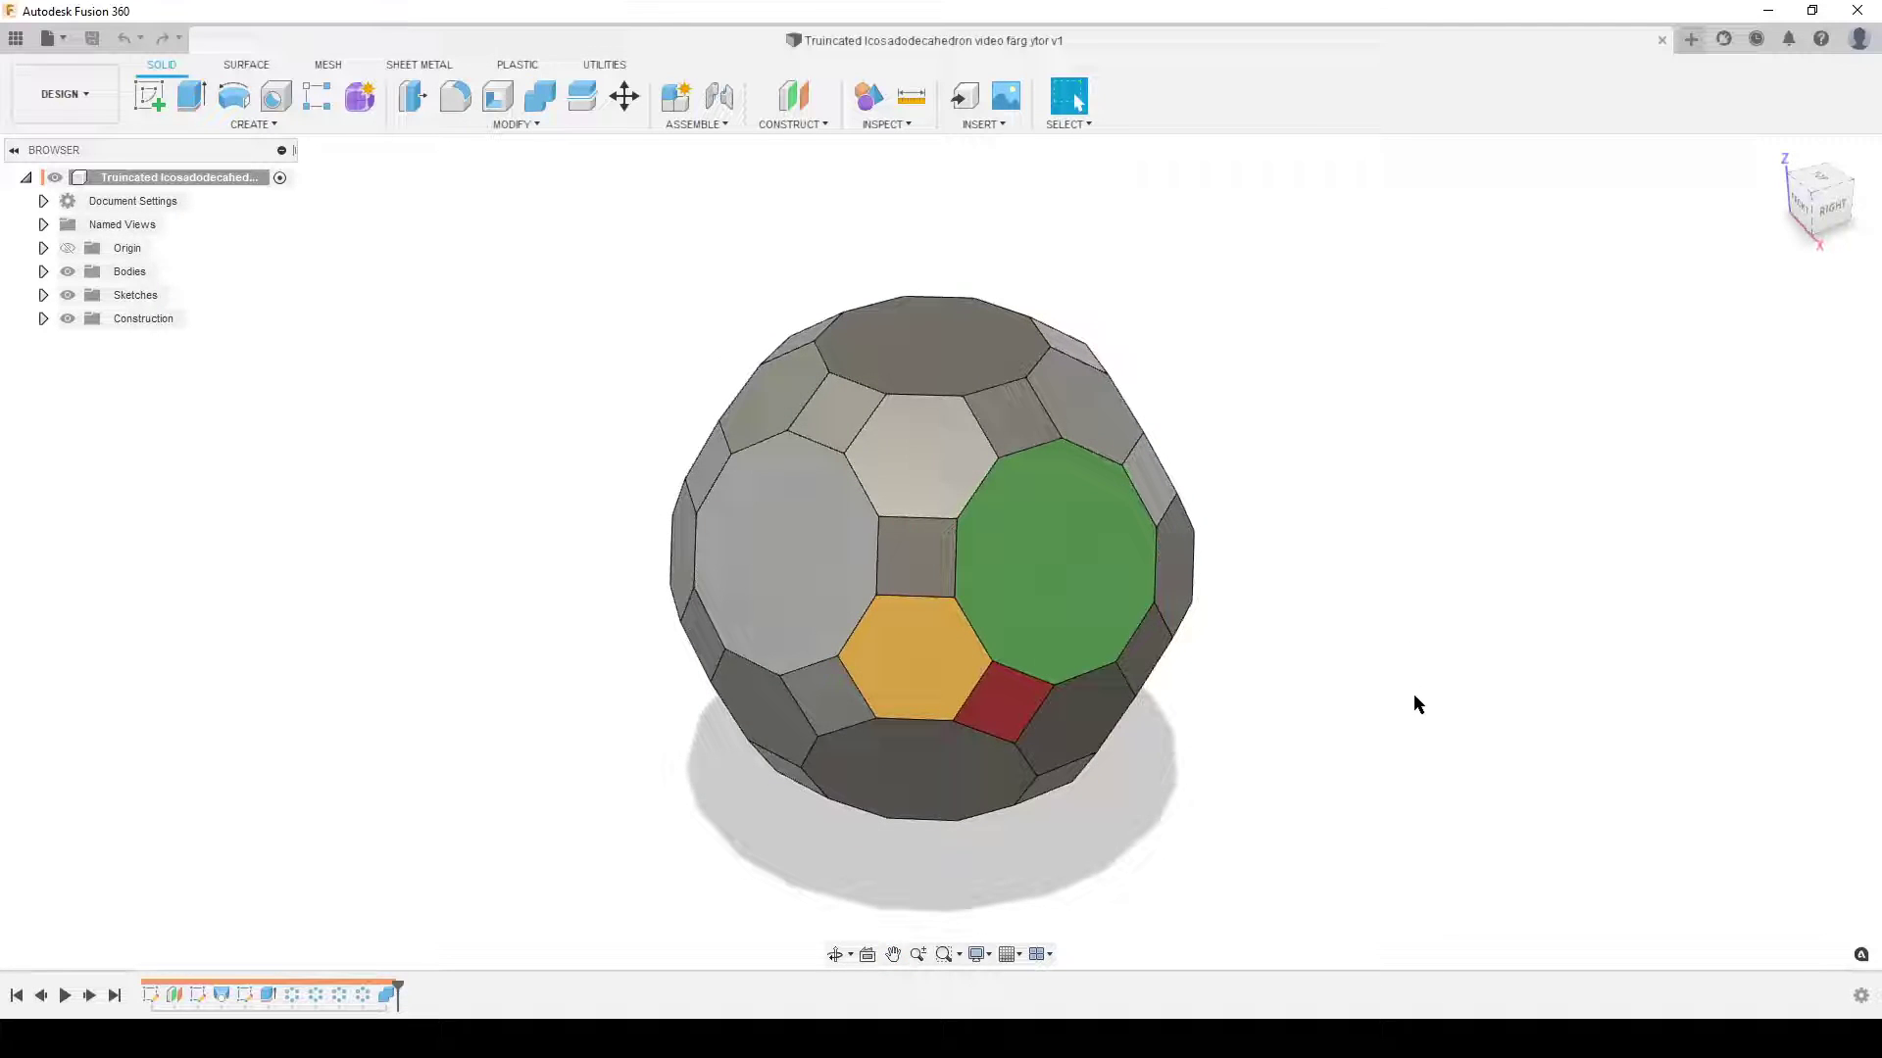
shift+middle_drag(1413, 703, 1403, 659)
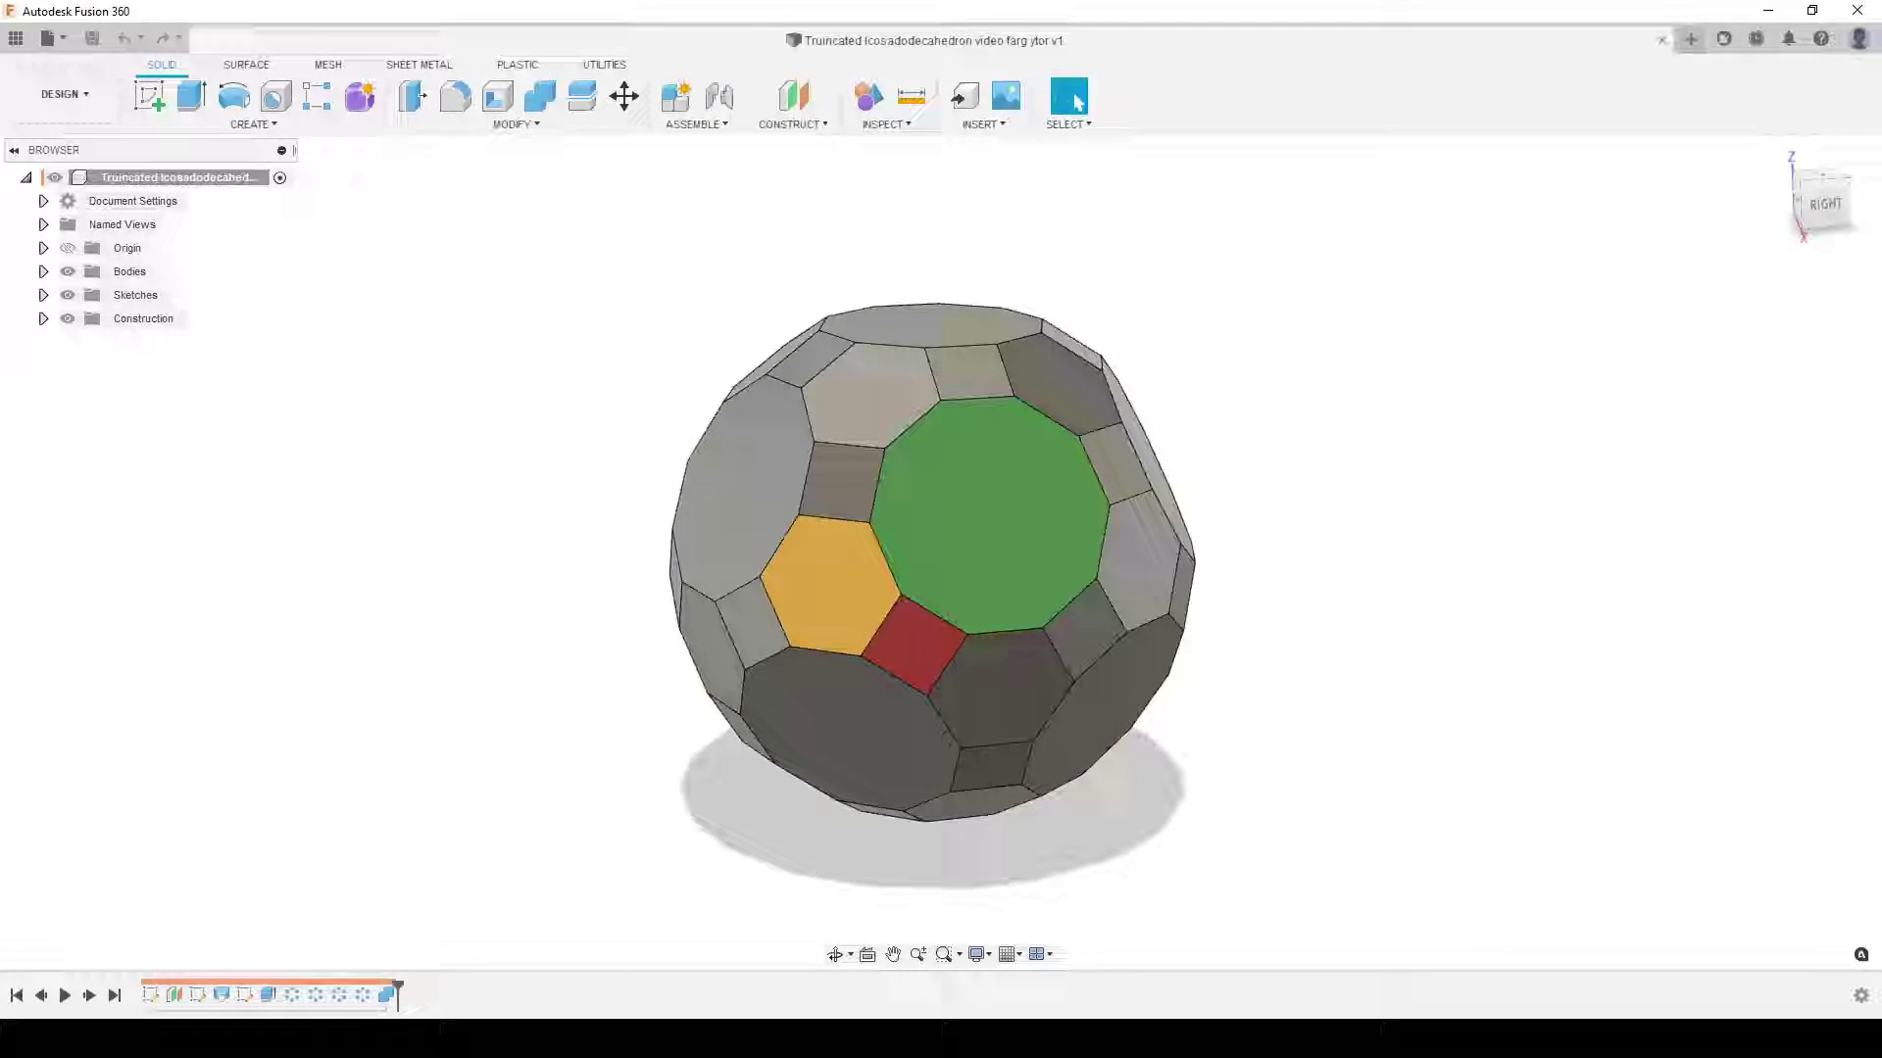
Step: In Chrome, enlarge the icosidodecahedron image and advance to the truncated polyhedron image
key(alt+Tab)
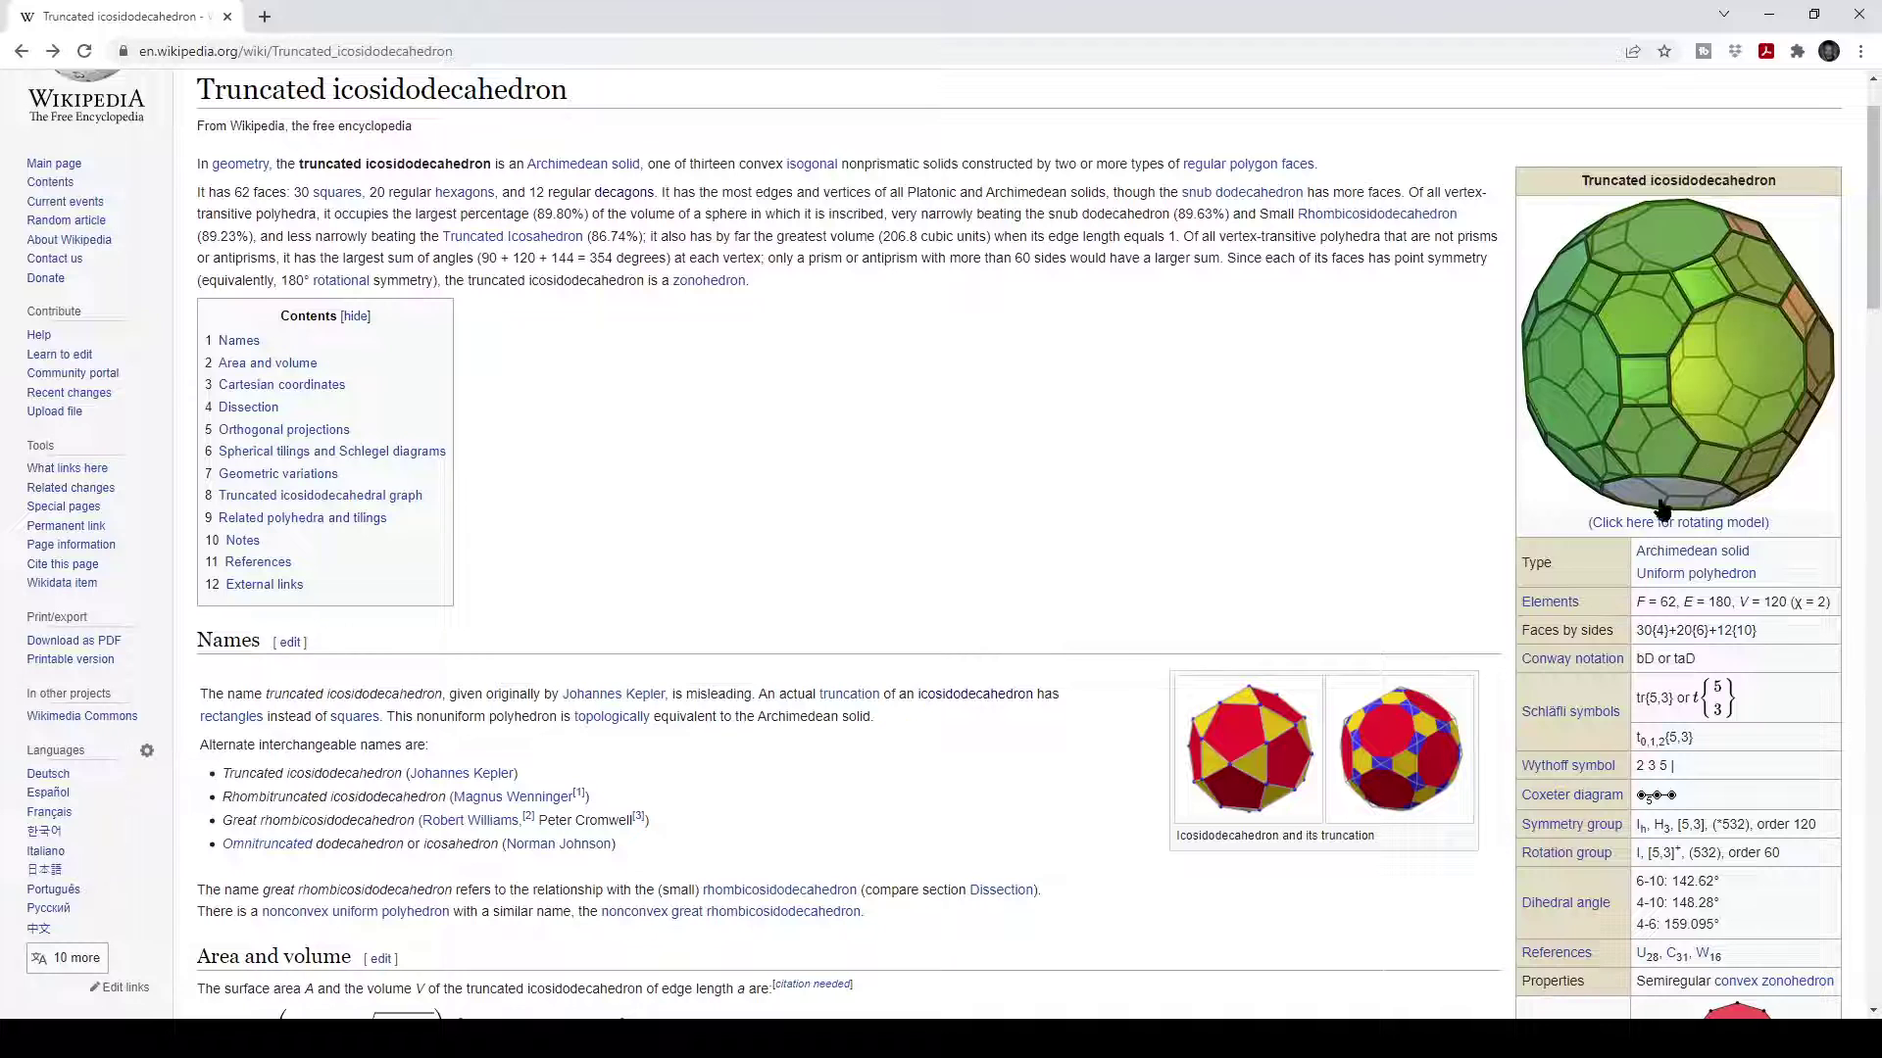
click(1254, 753)
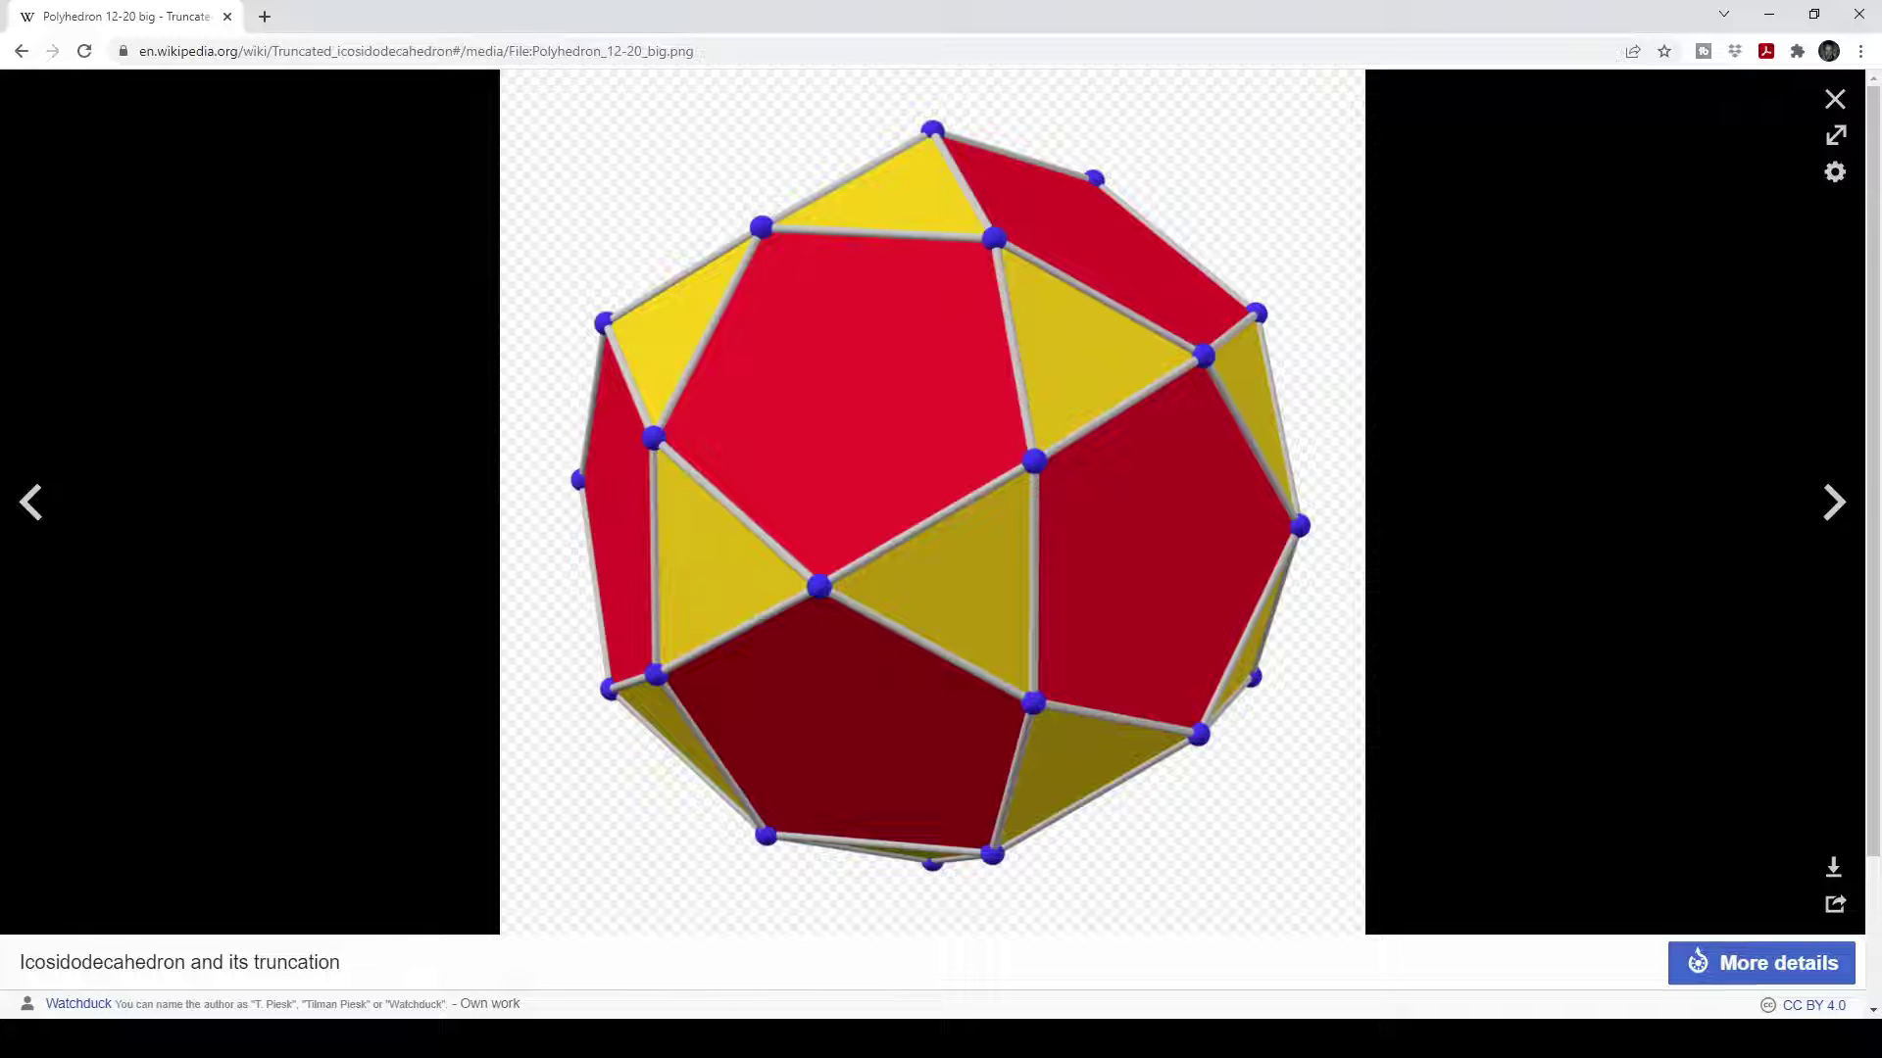
key(Right)
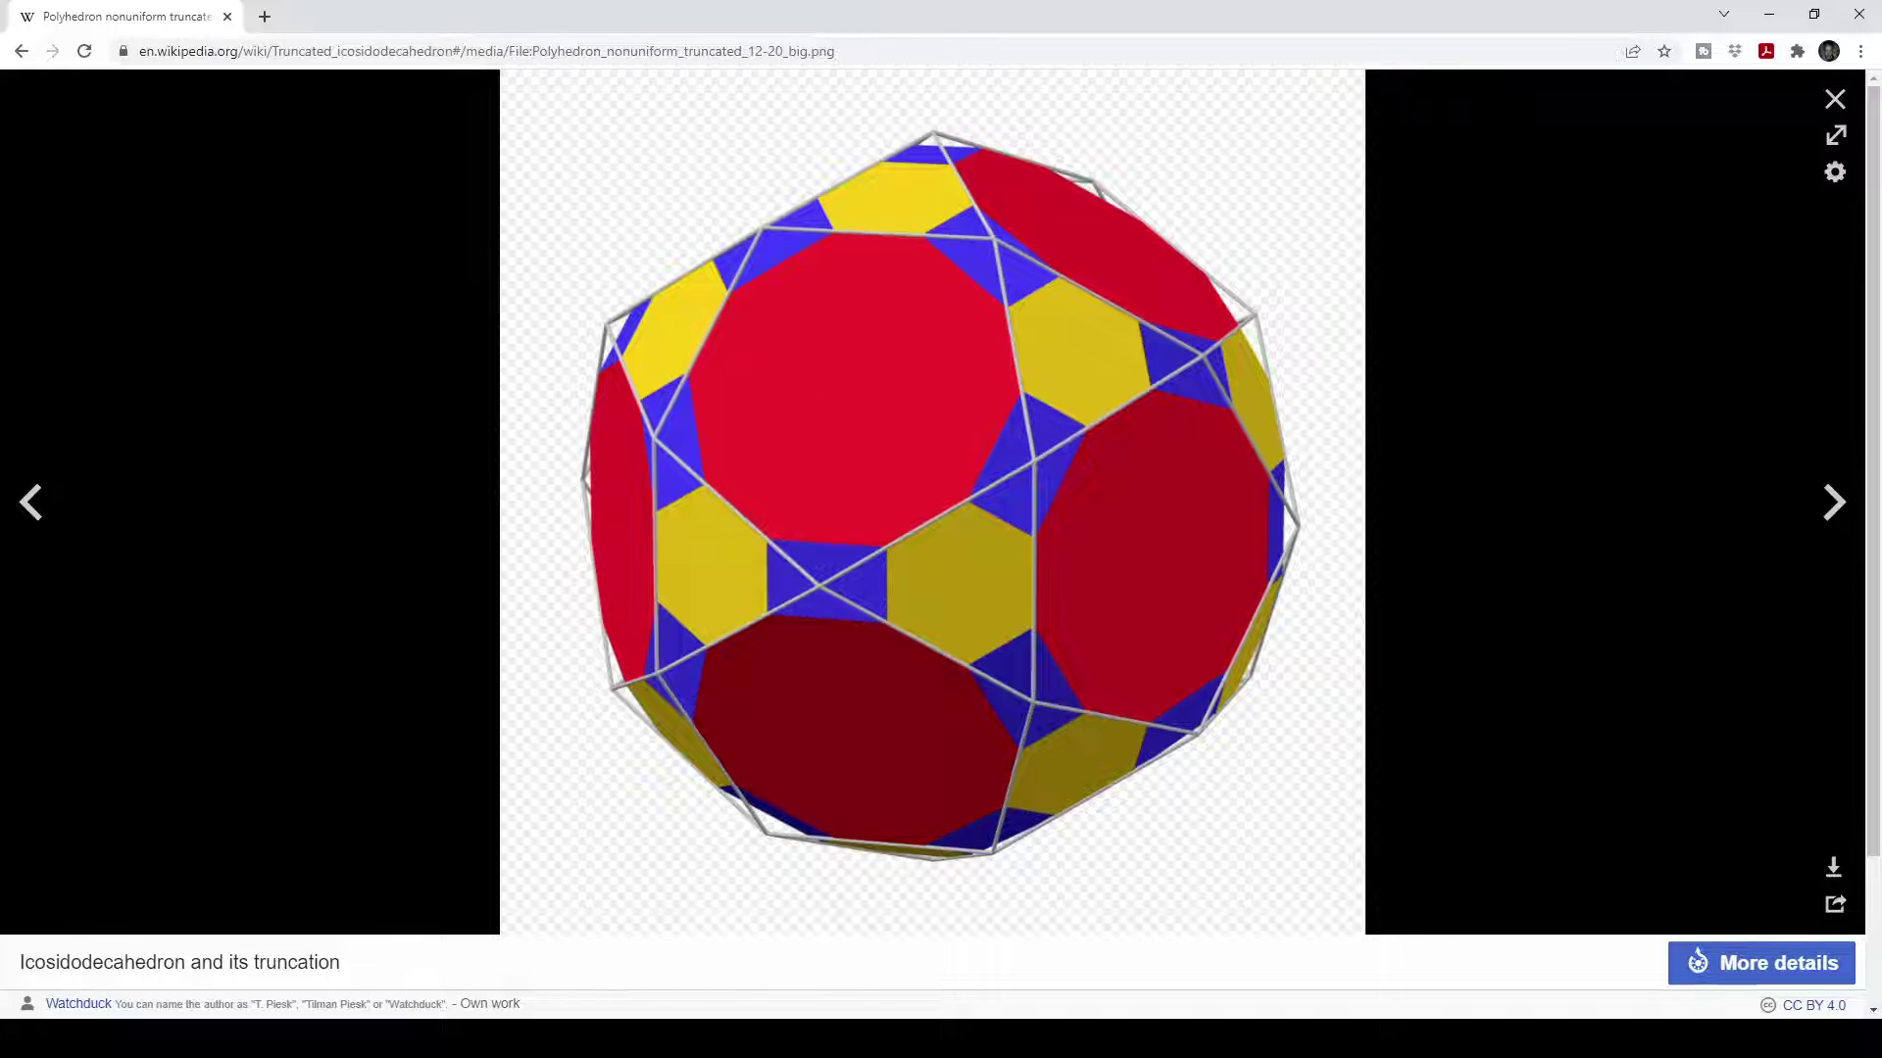
Step: Close the Wikipedia image viewer and open a new empty Untitled design in Fusion 360
click(1835, 99)
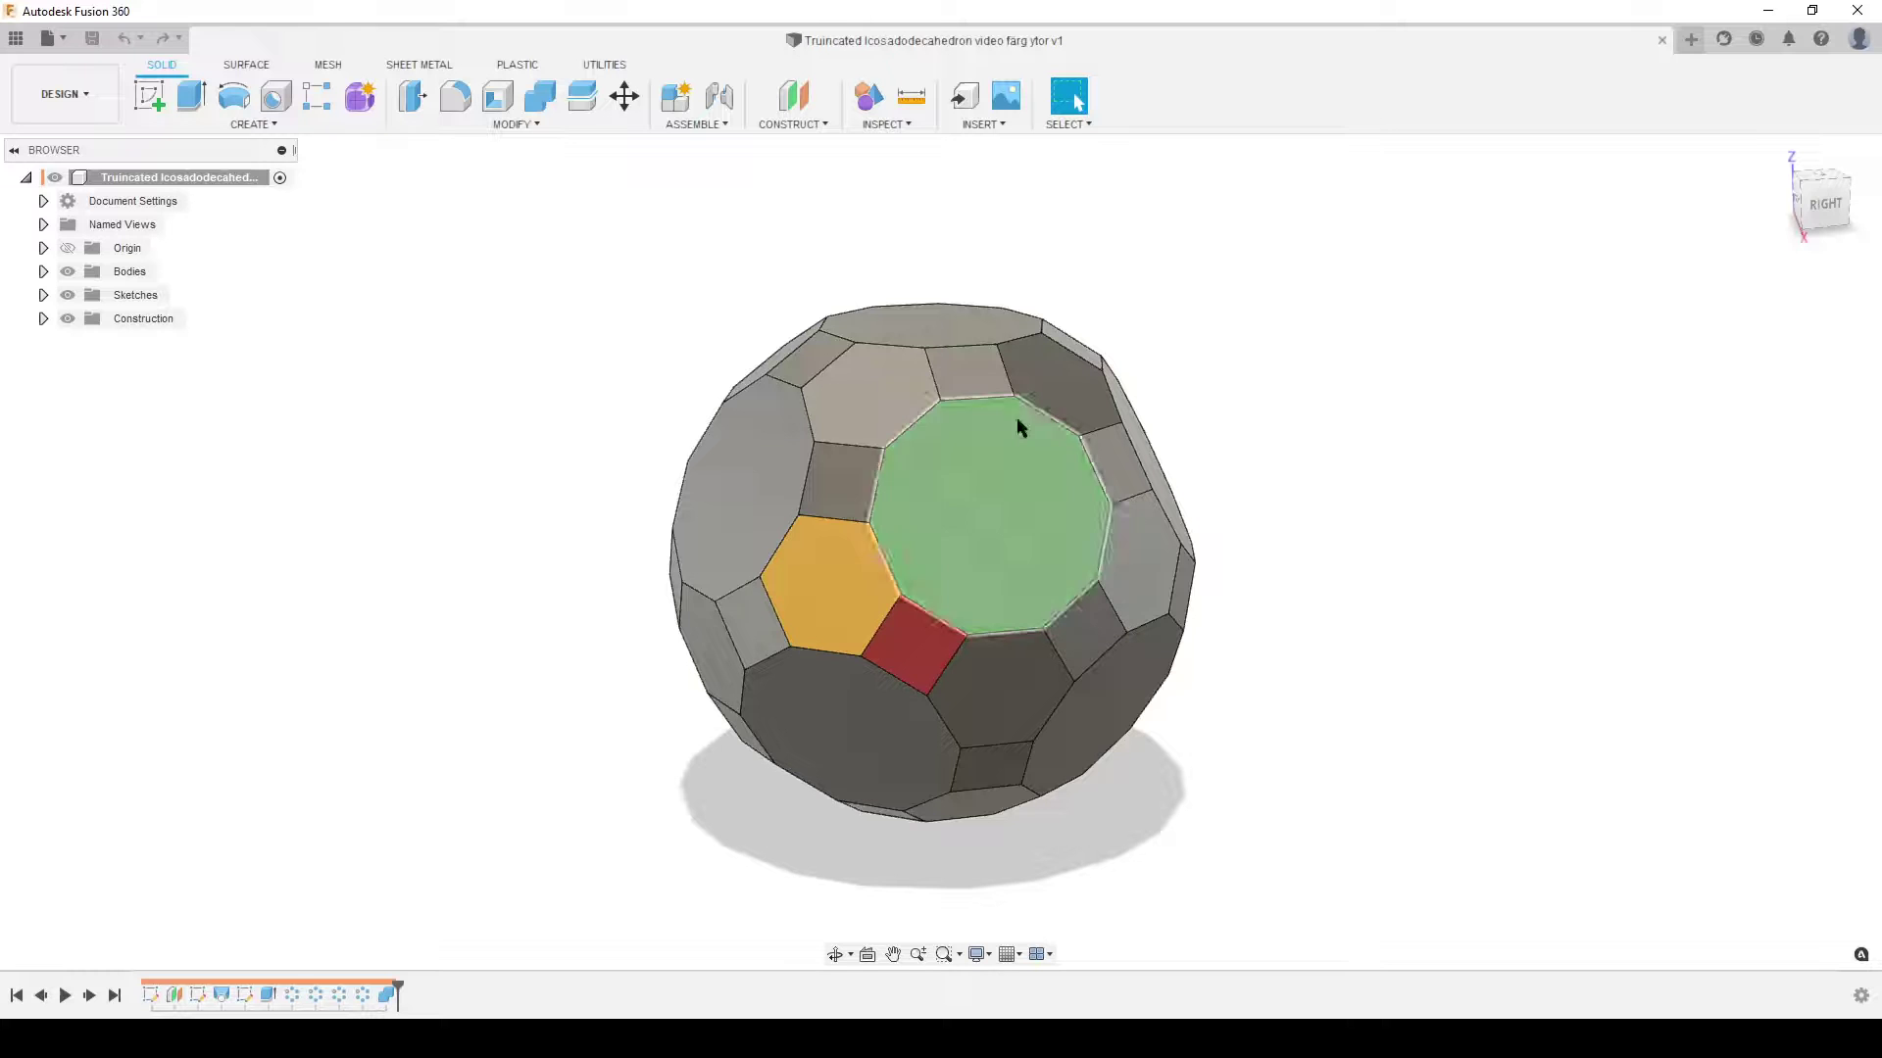
mouse_move(1524, 654)
shift+middle_down()
mouse_move(1512, 559)
mouse_move(1521, 662)
shift+middle_up()
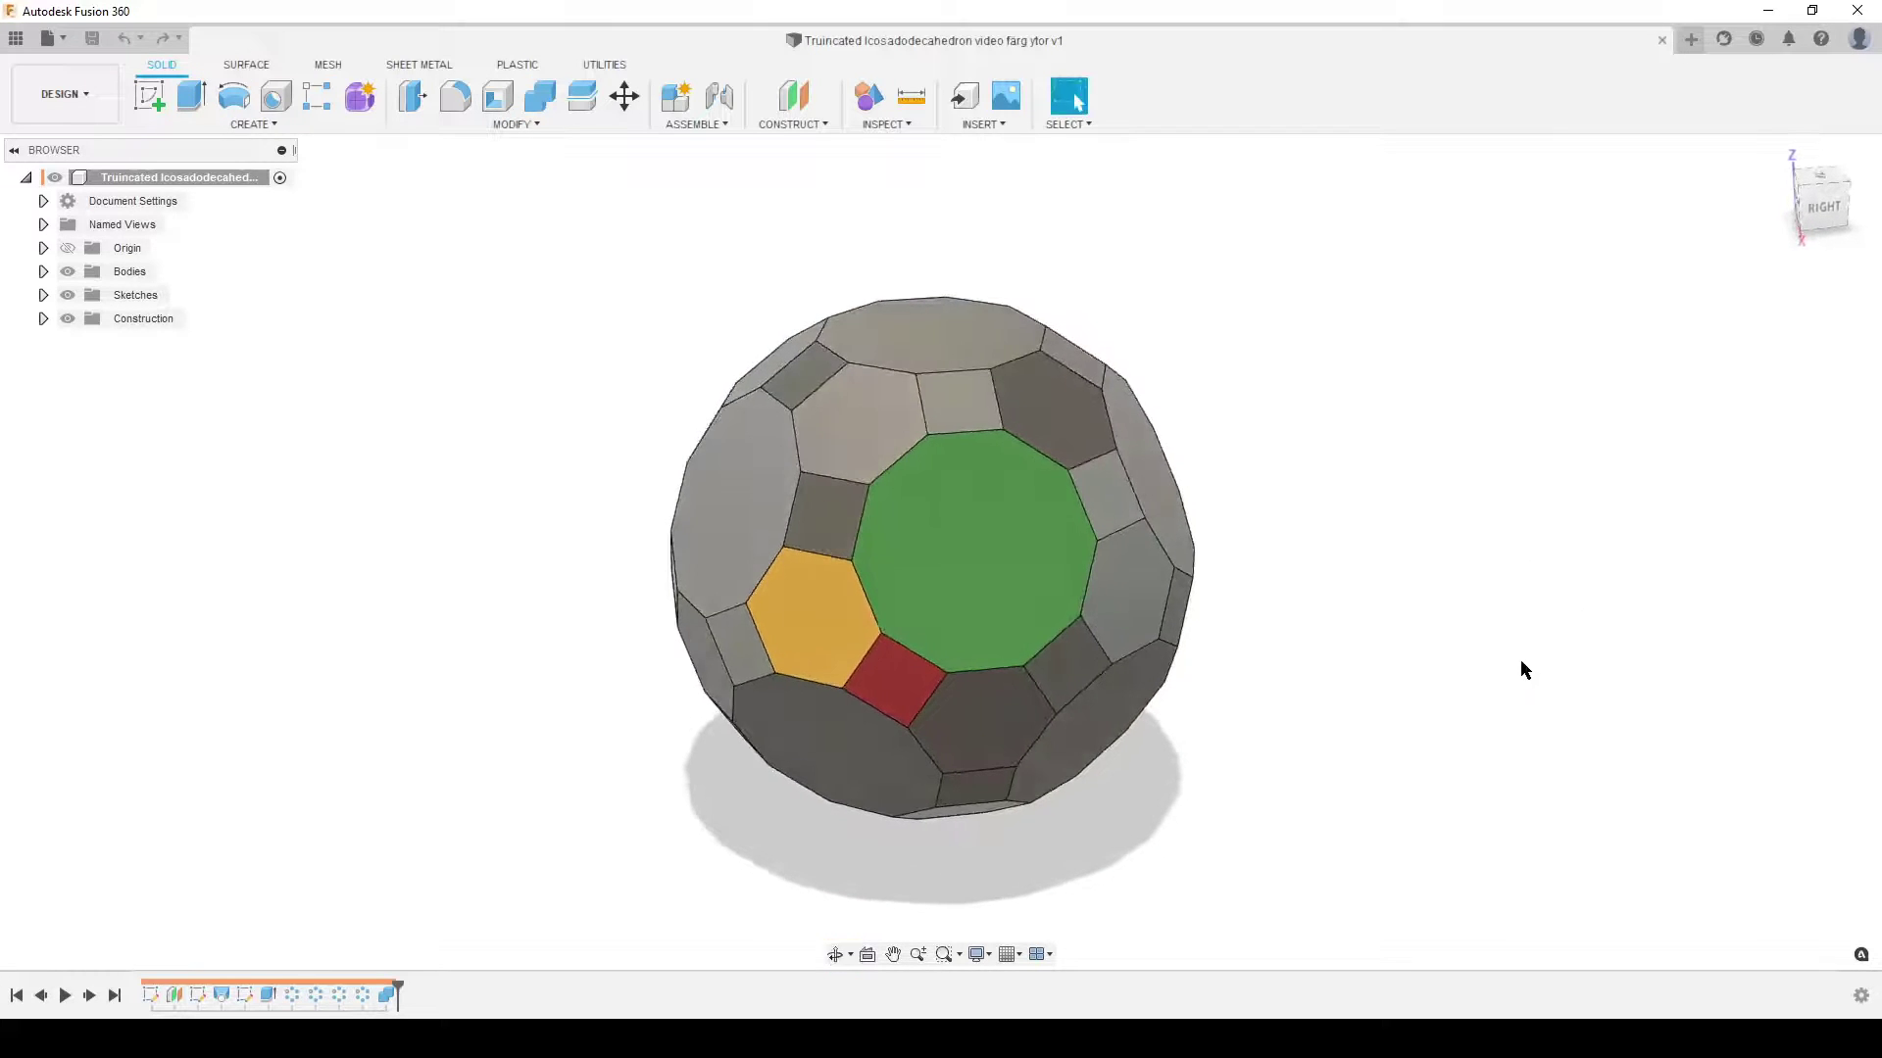
click(1690, 40)
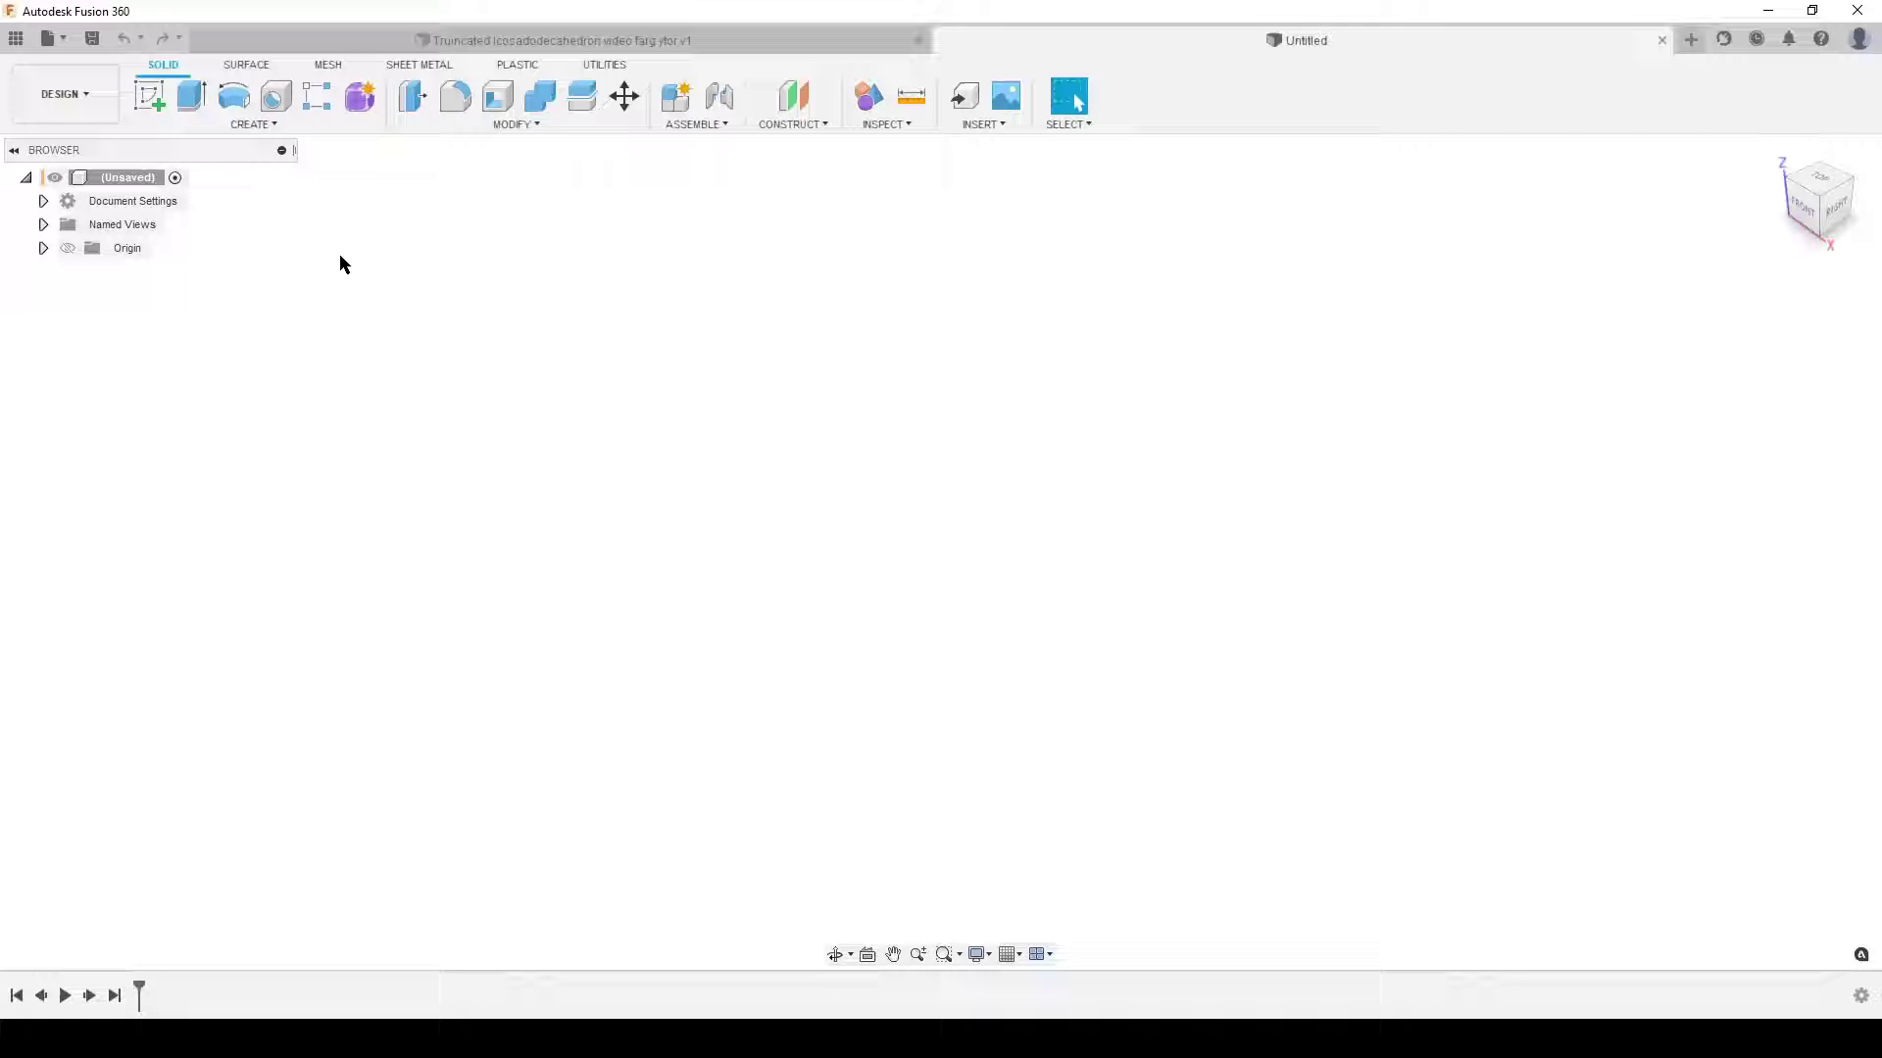
Step: Sketch a five-sided circumscribed construction polygon on the front plane
click(152, 94)
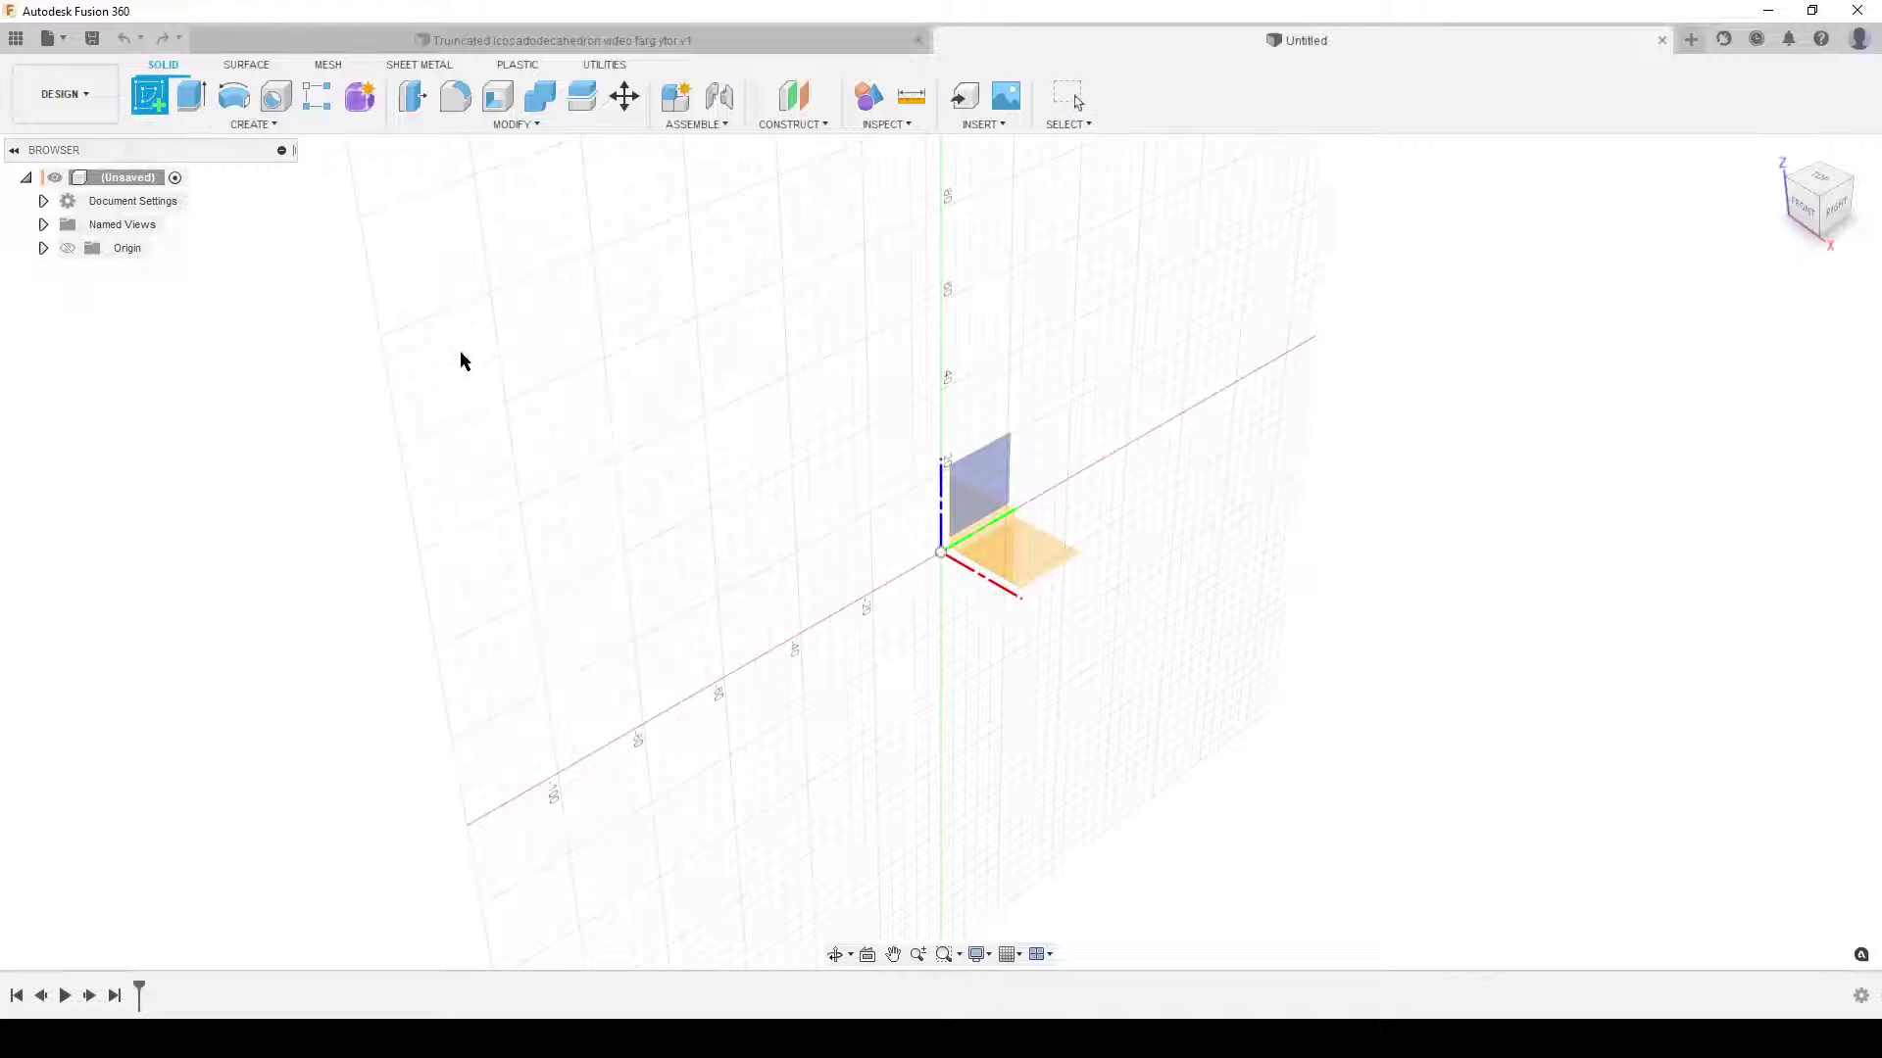
click(997, 526)
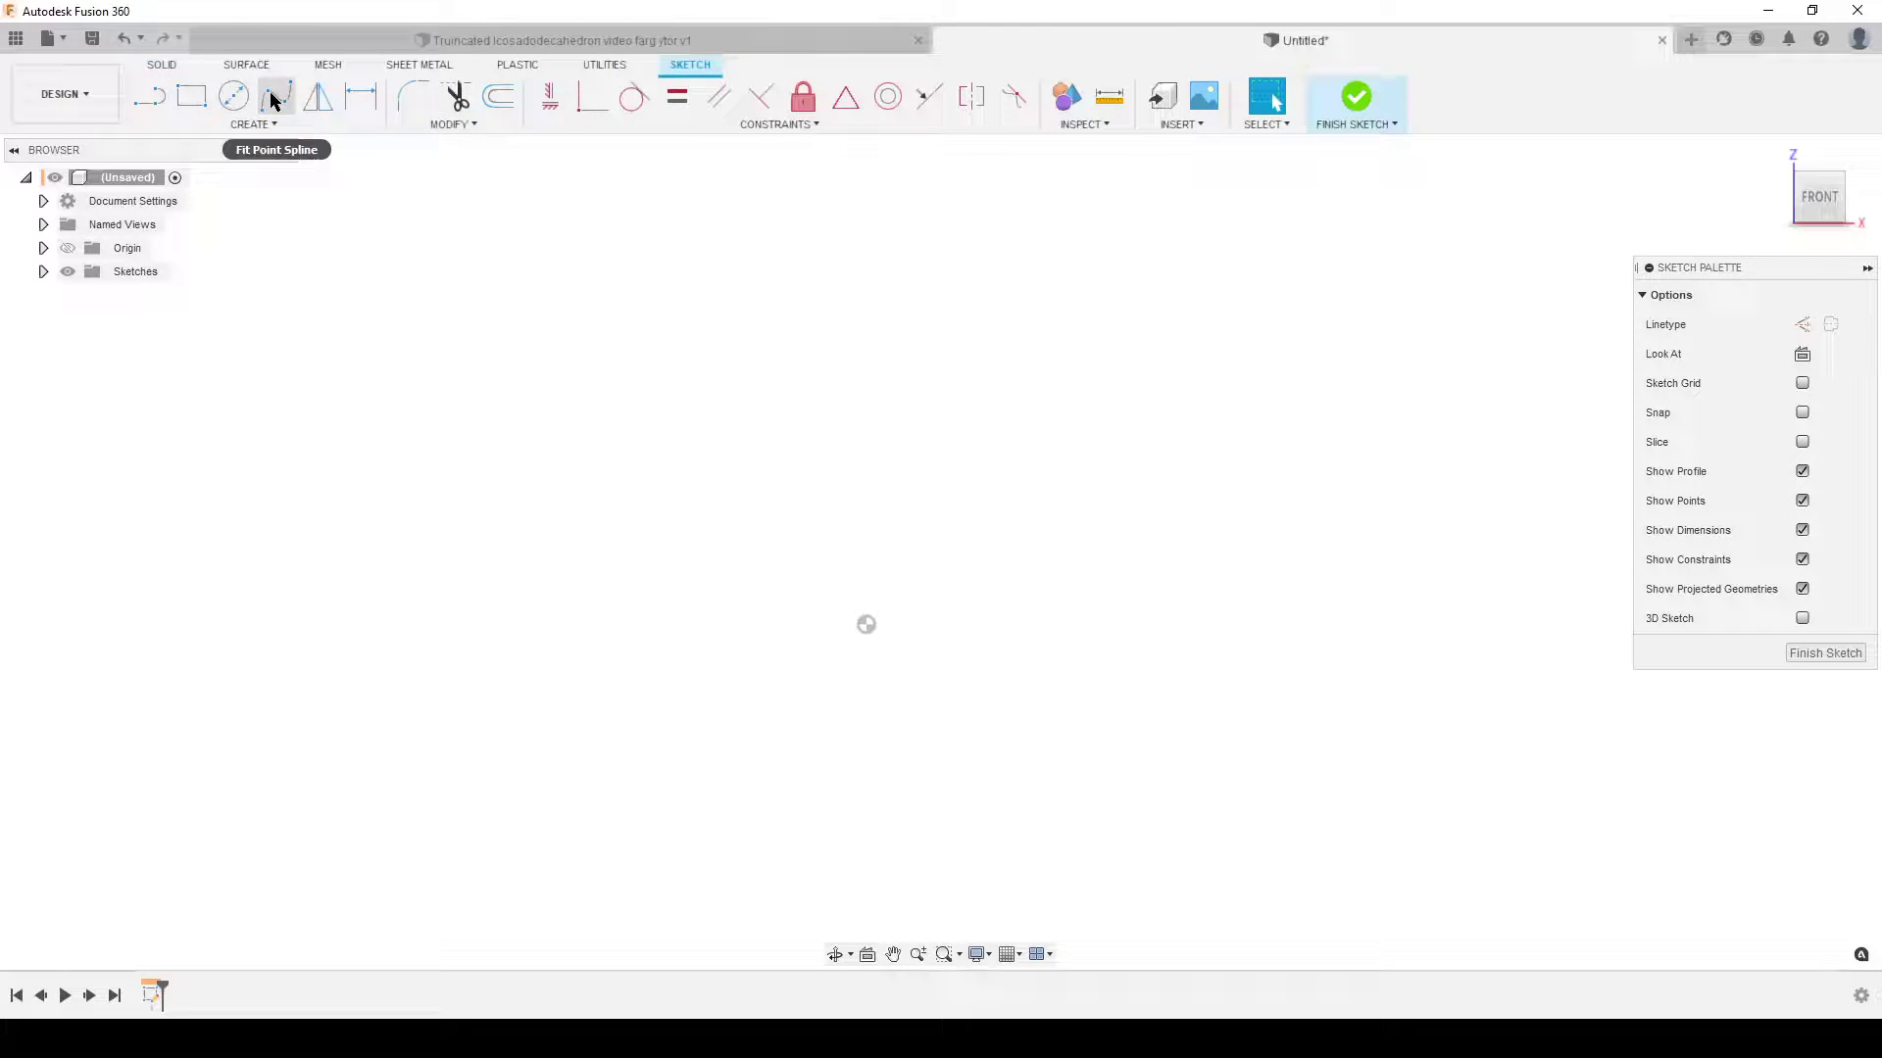
click(1803, 323)
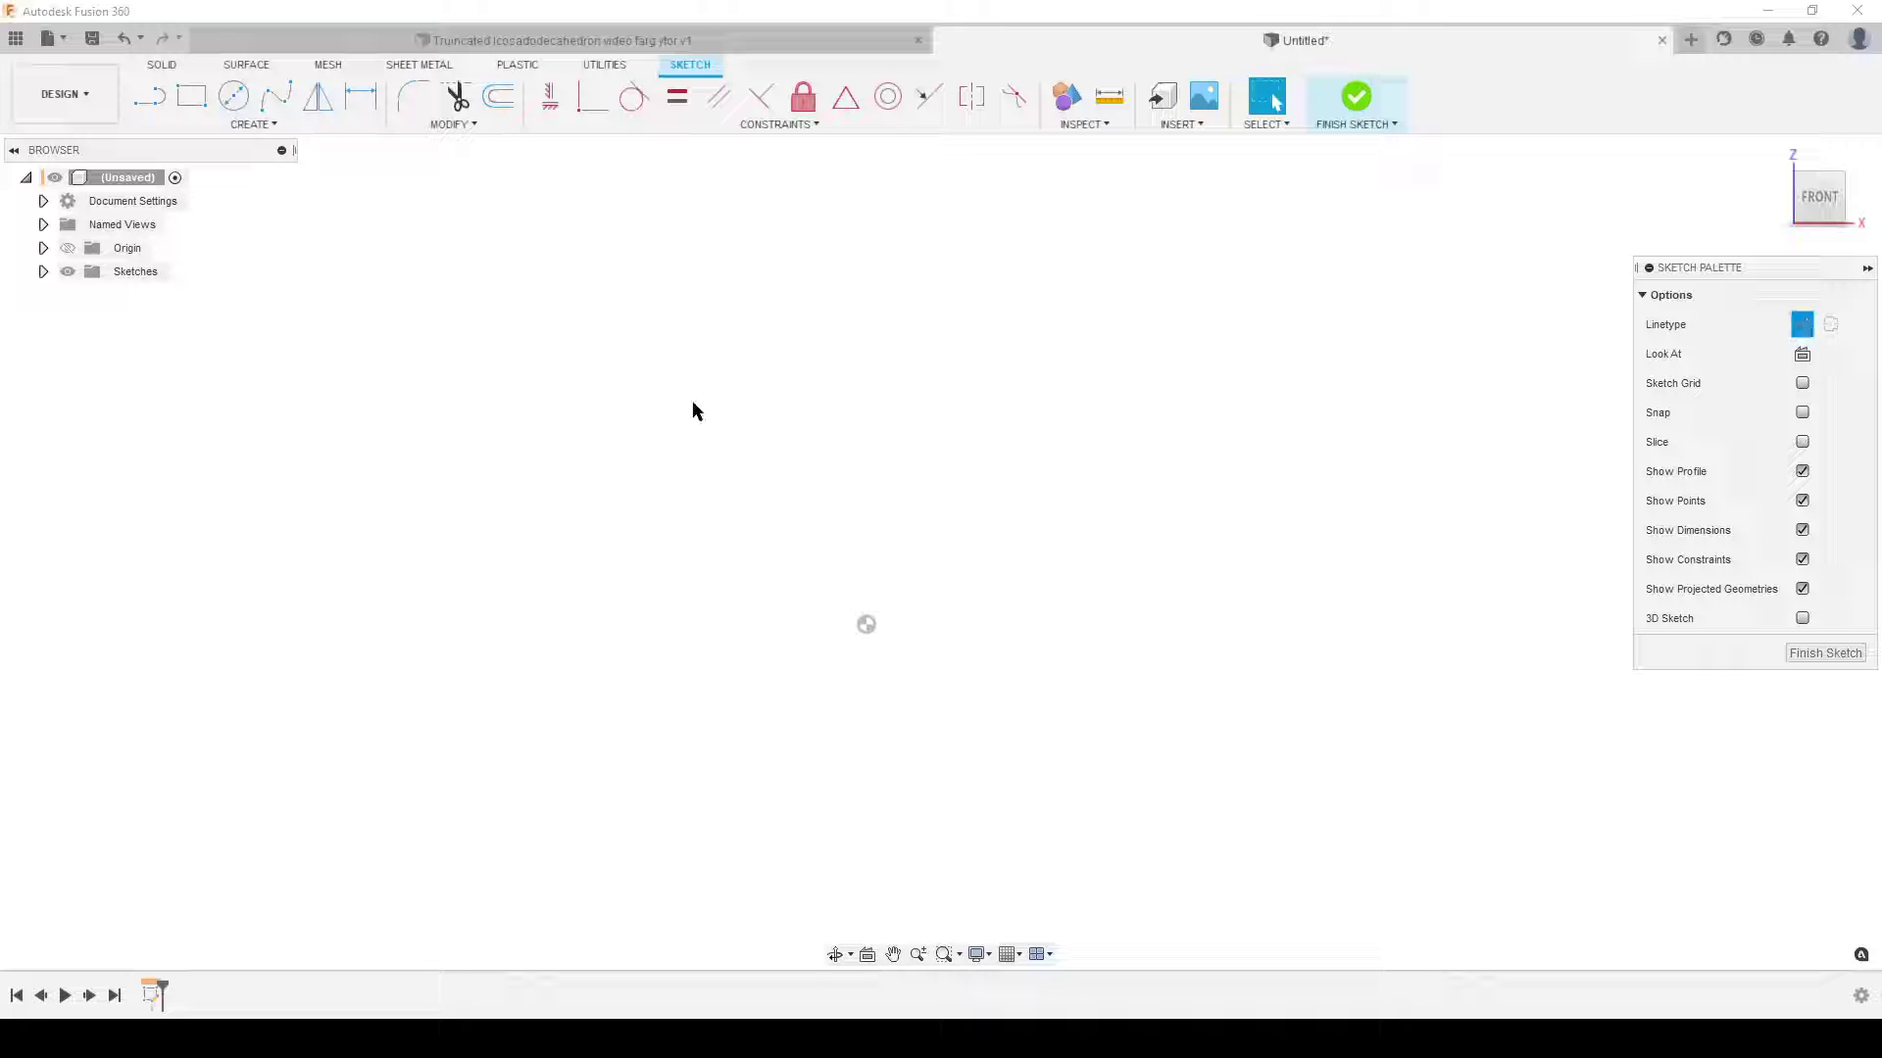
click(234, 125)
mouse_move(218, 233)
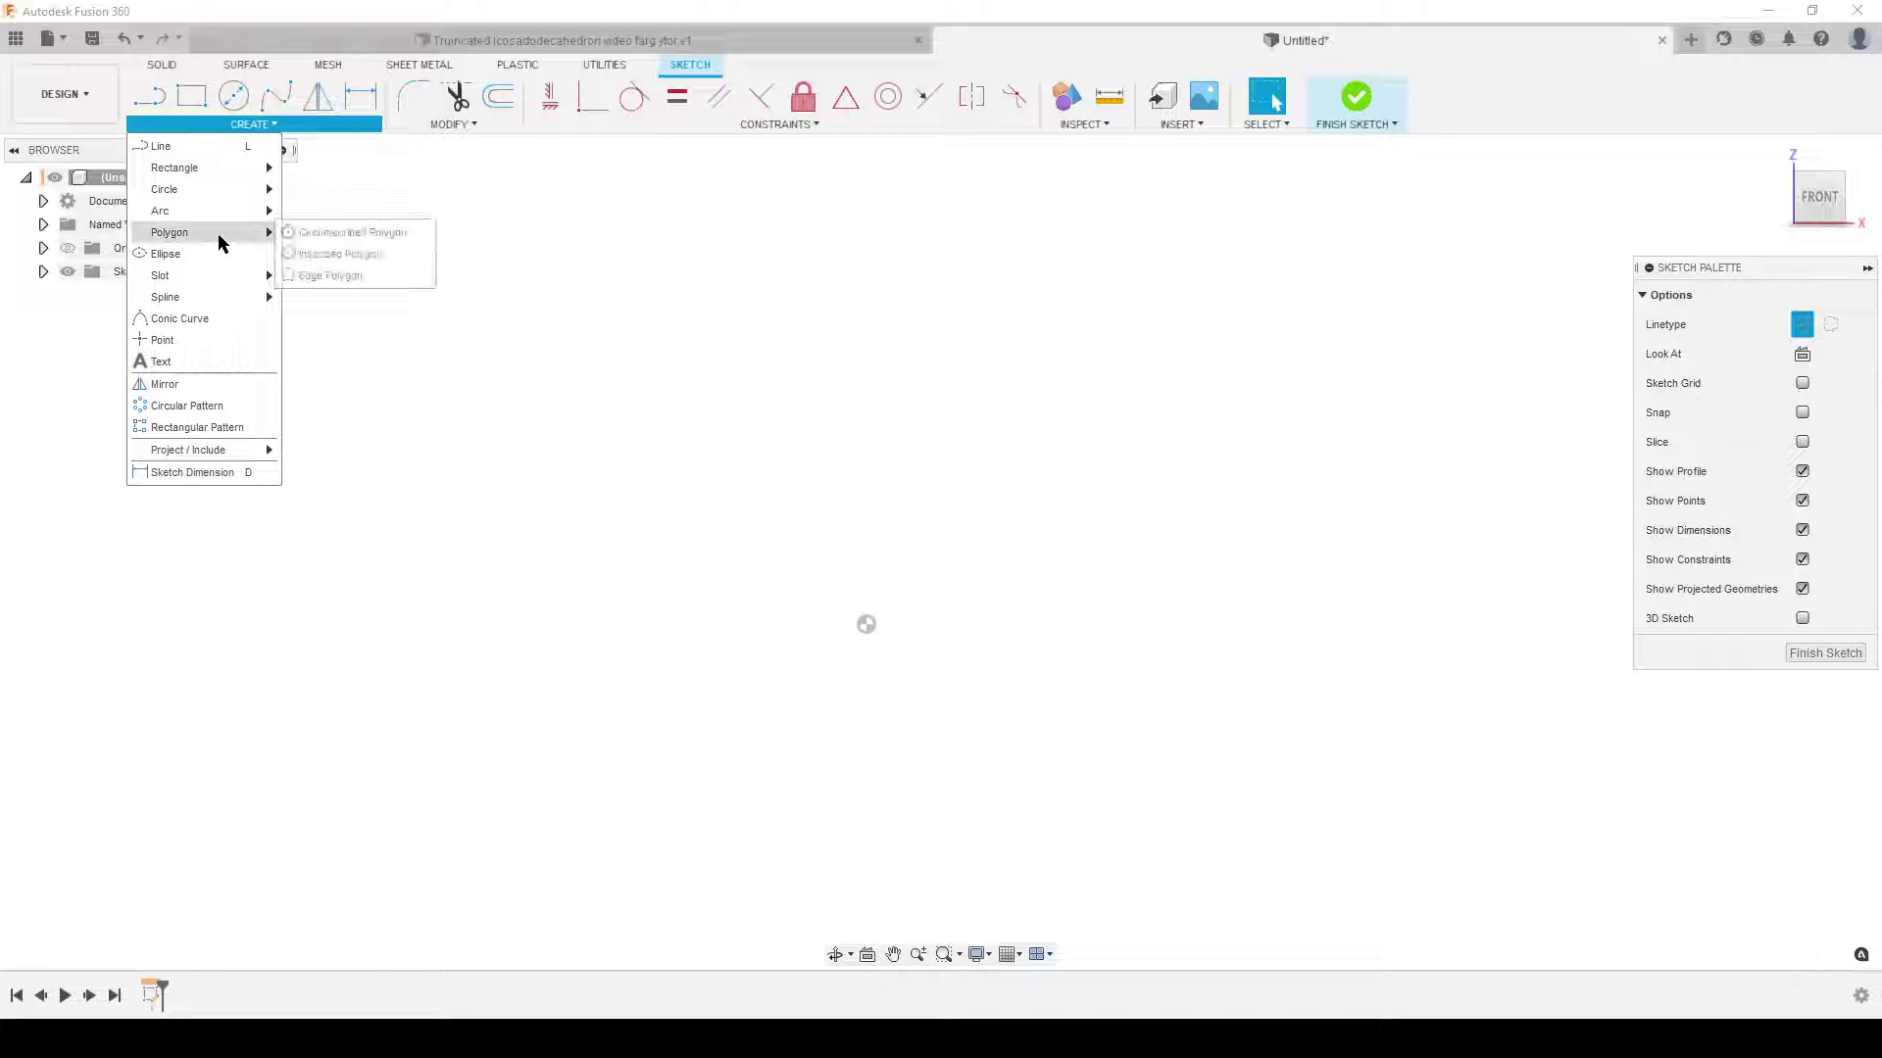
click(338, 232)
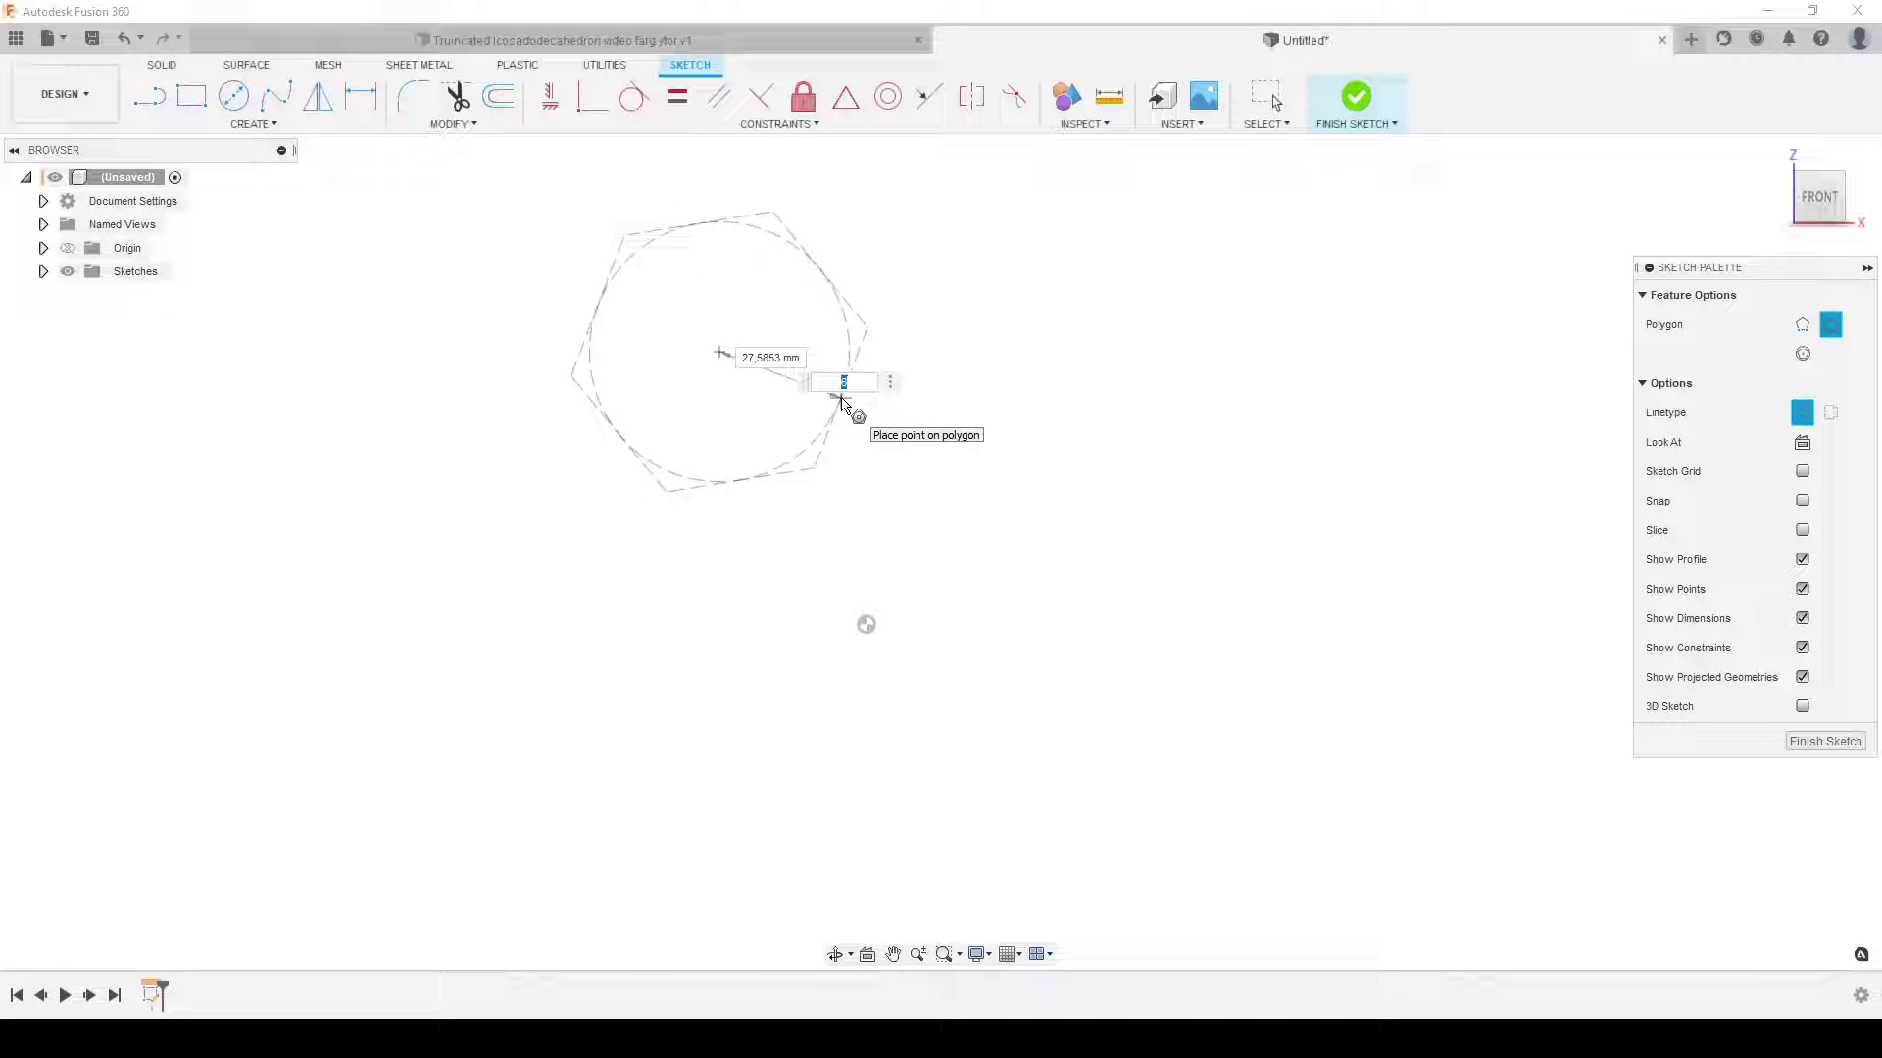
text(5)
key(Return)
middle_drag(1227, 434, 1232, 471)
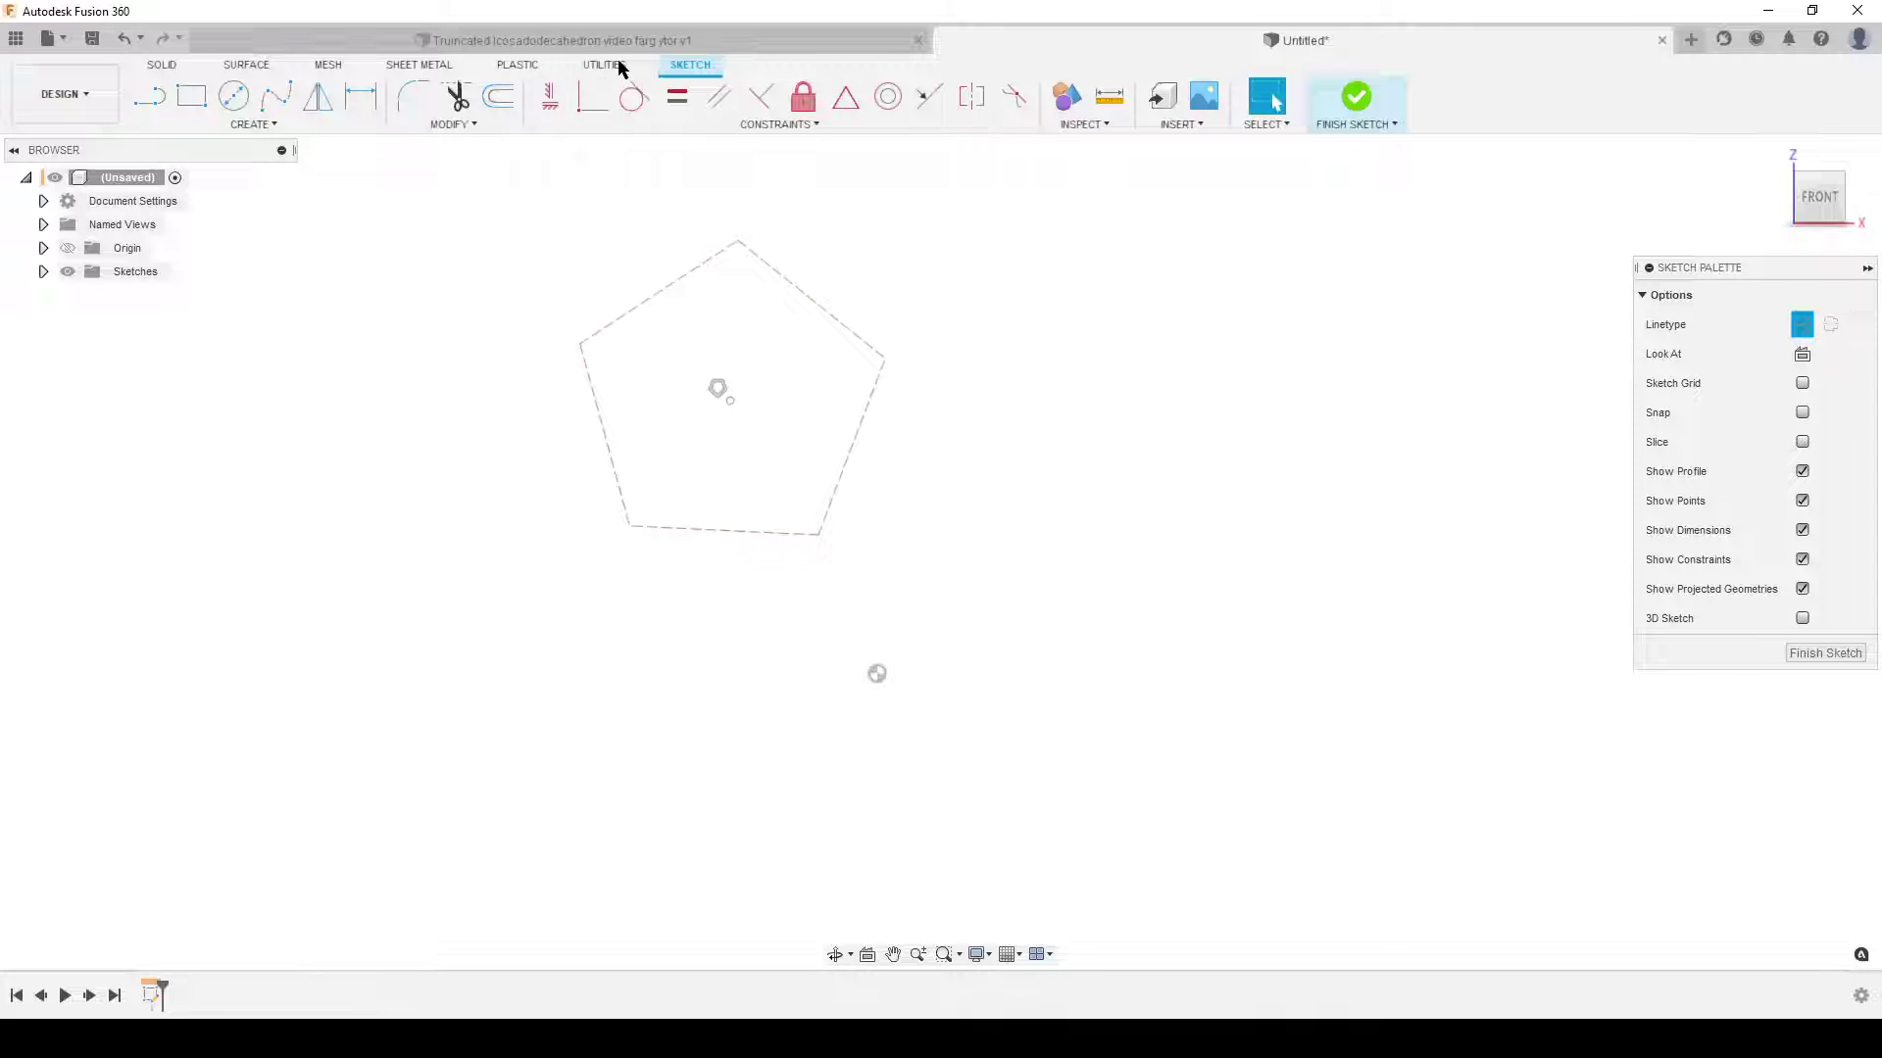
Step: Constrain the pentagon's left edge to vertical
click(550, 95)
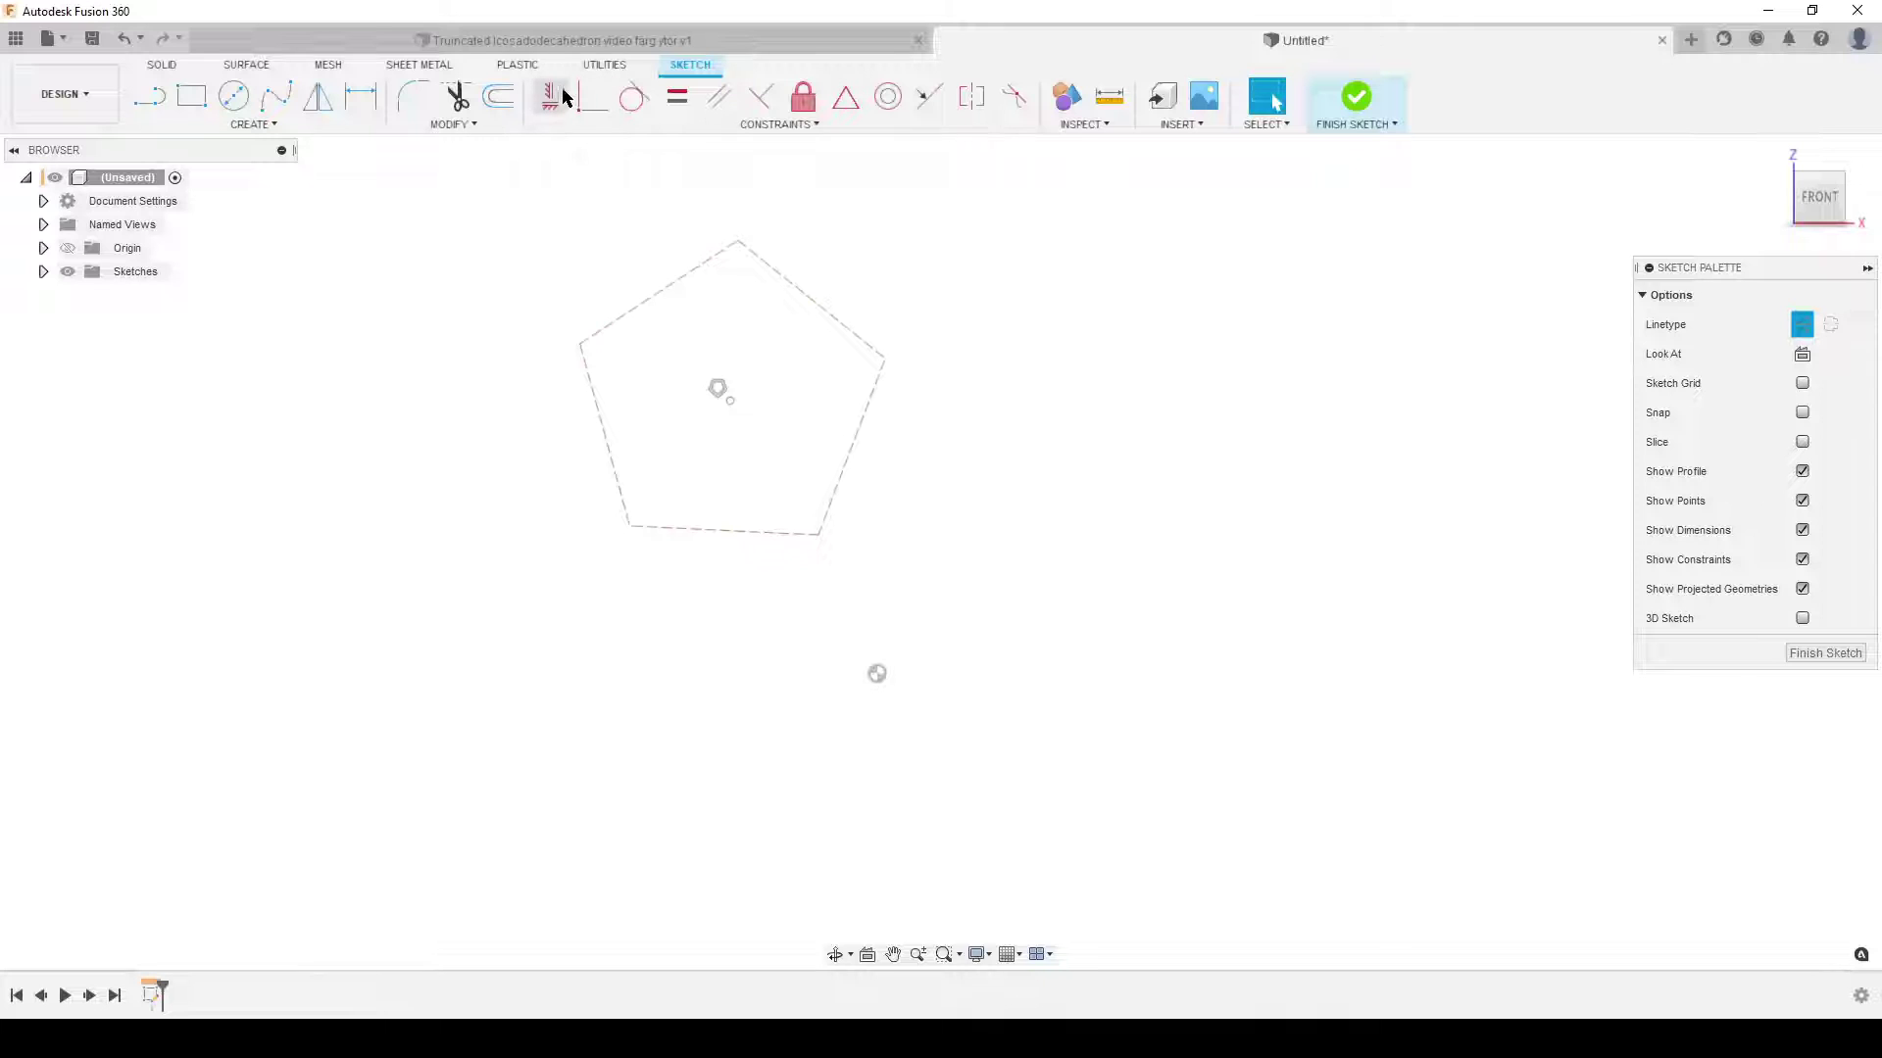
click(605, 444)
scroll(1008, 433, down, 3)
middle_drag(1009, 433, 1097, 618)
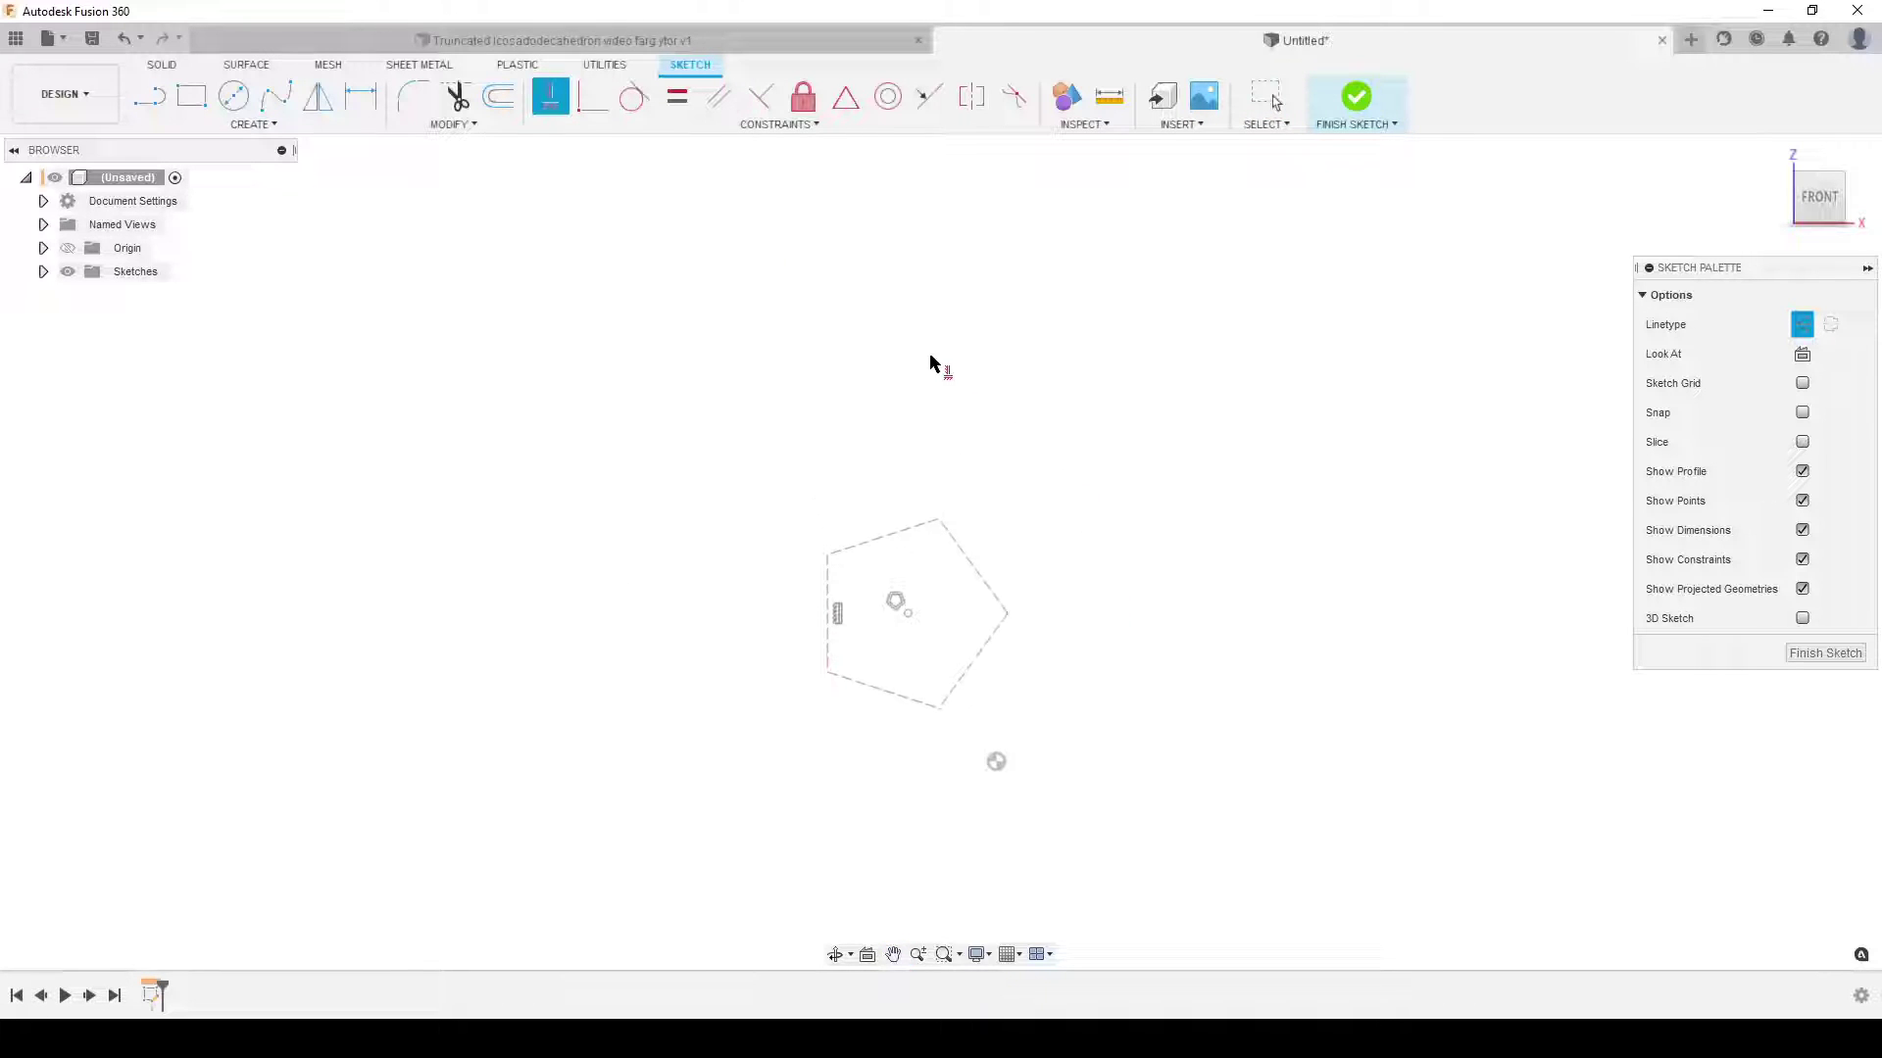
key(l)
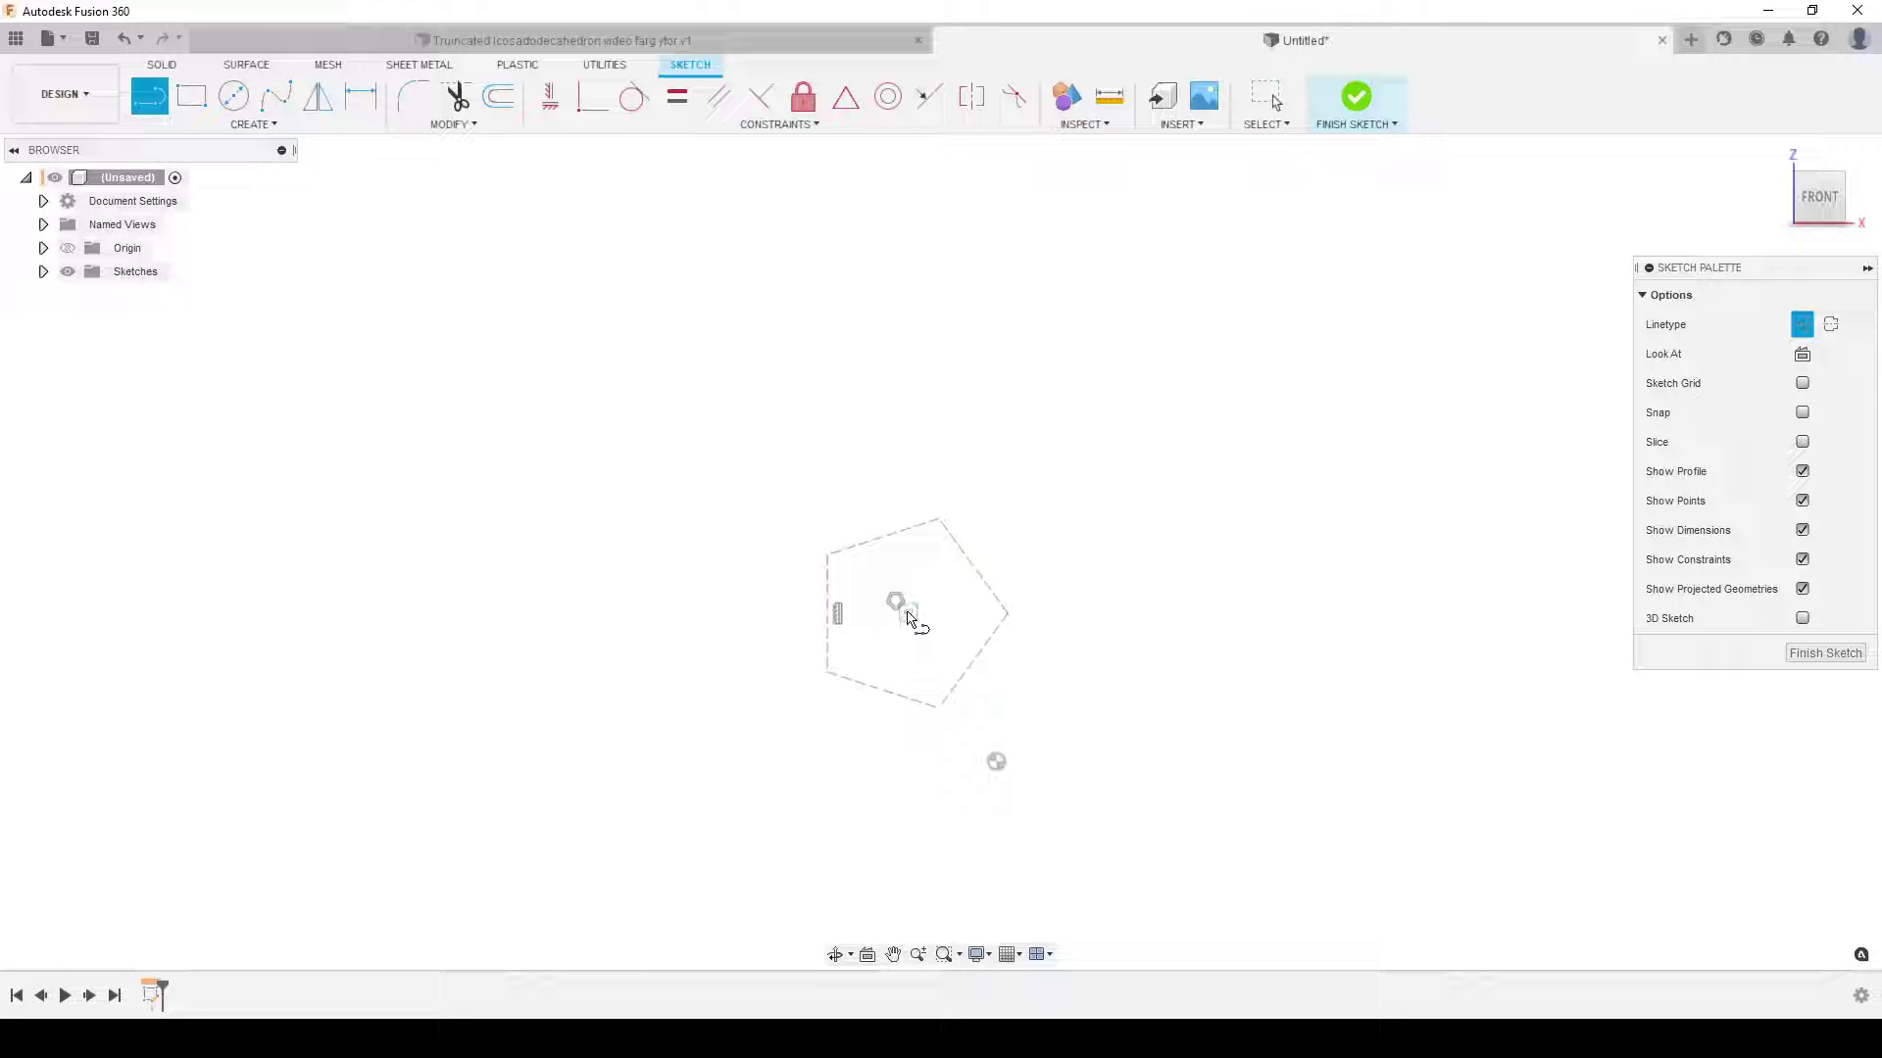
Step: Draw a rectangle from the pentagon centre to its right vertex, making the right side vertical
click(908, 613)
click(686, 614)
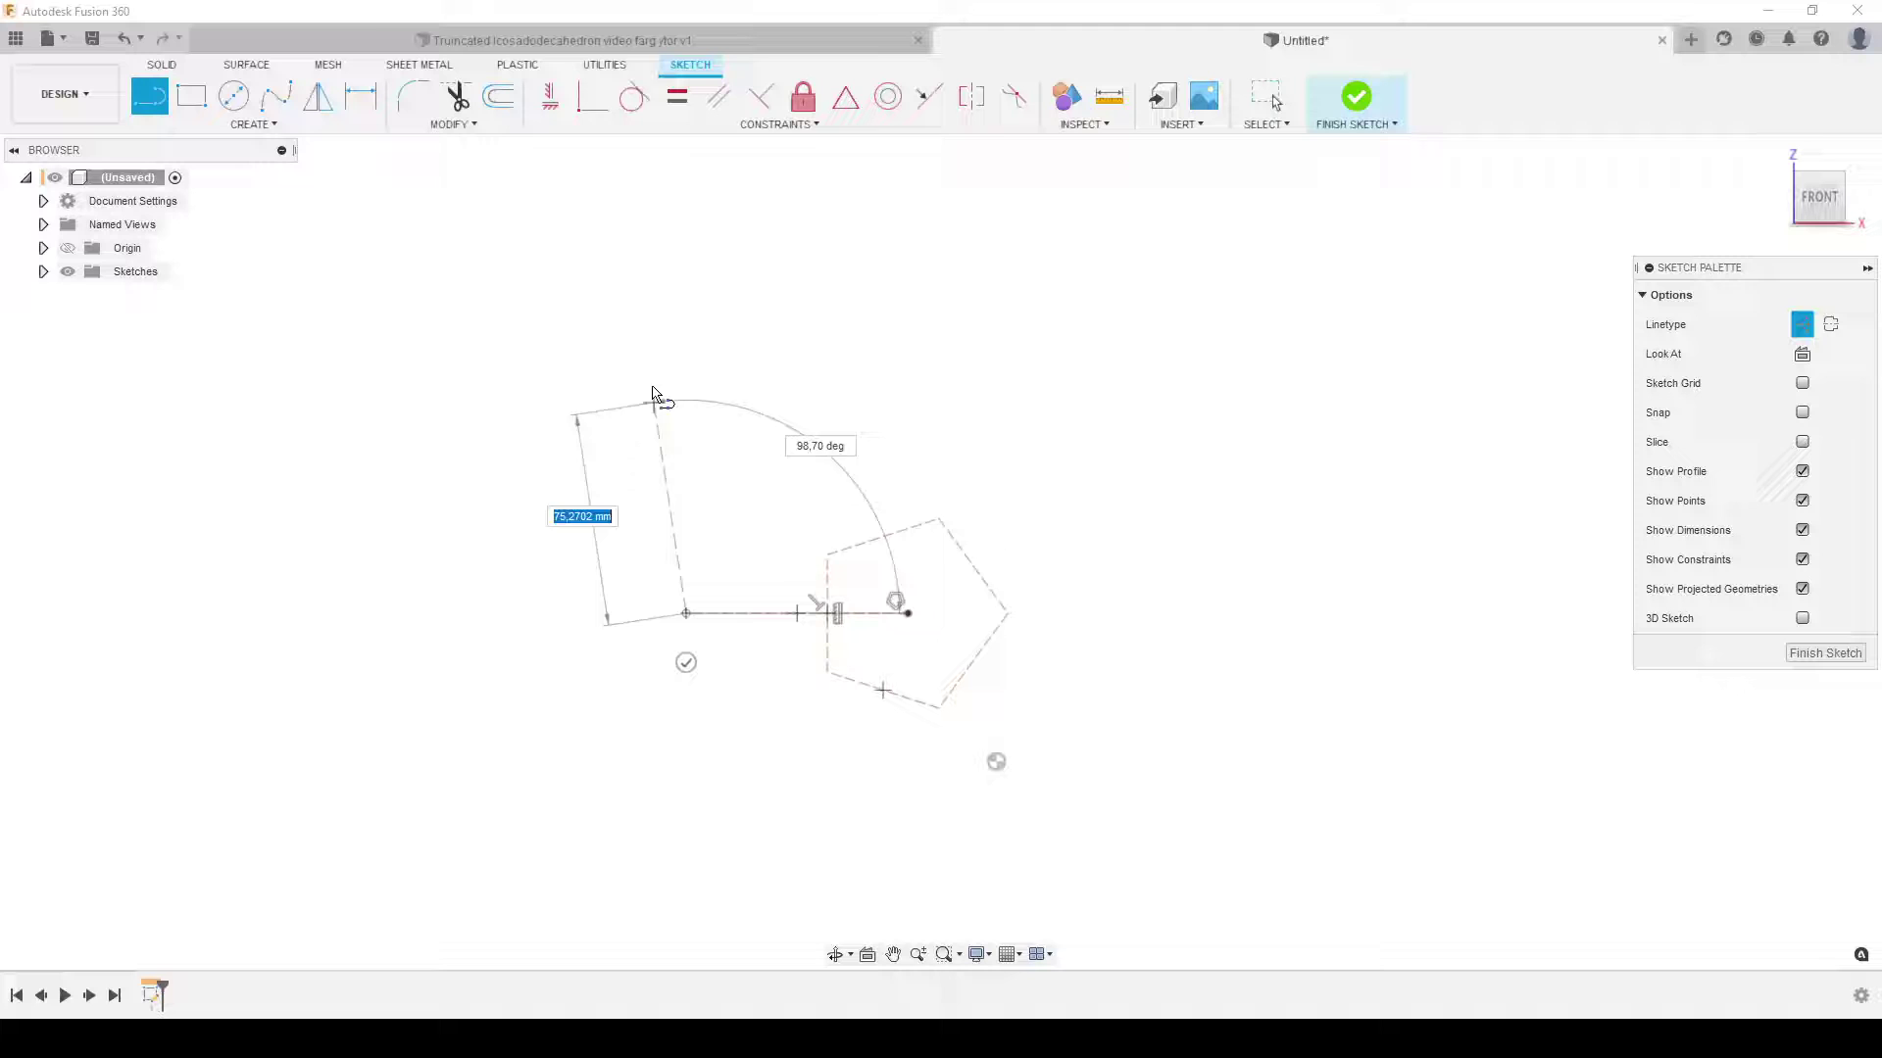
click(686, 287)
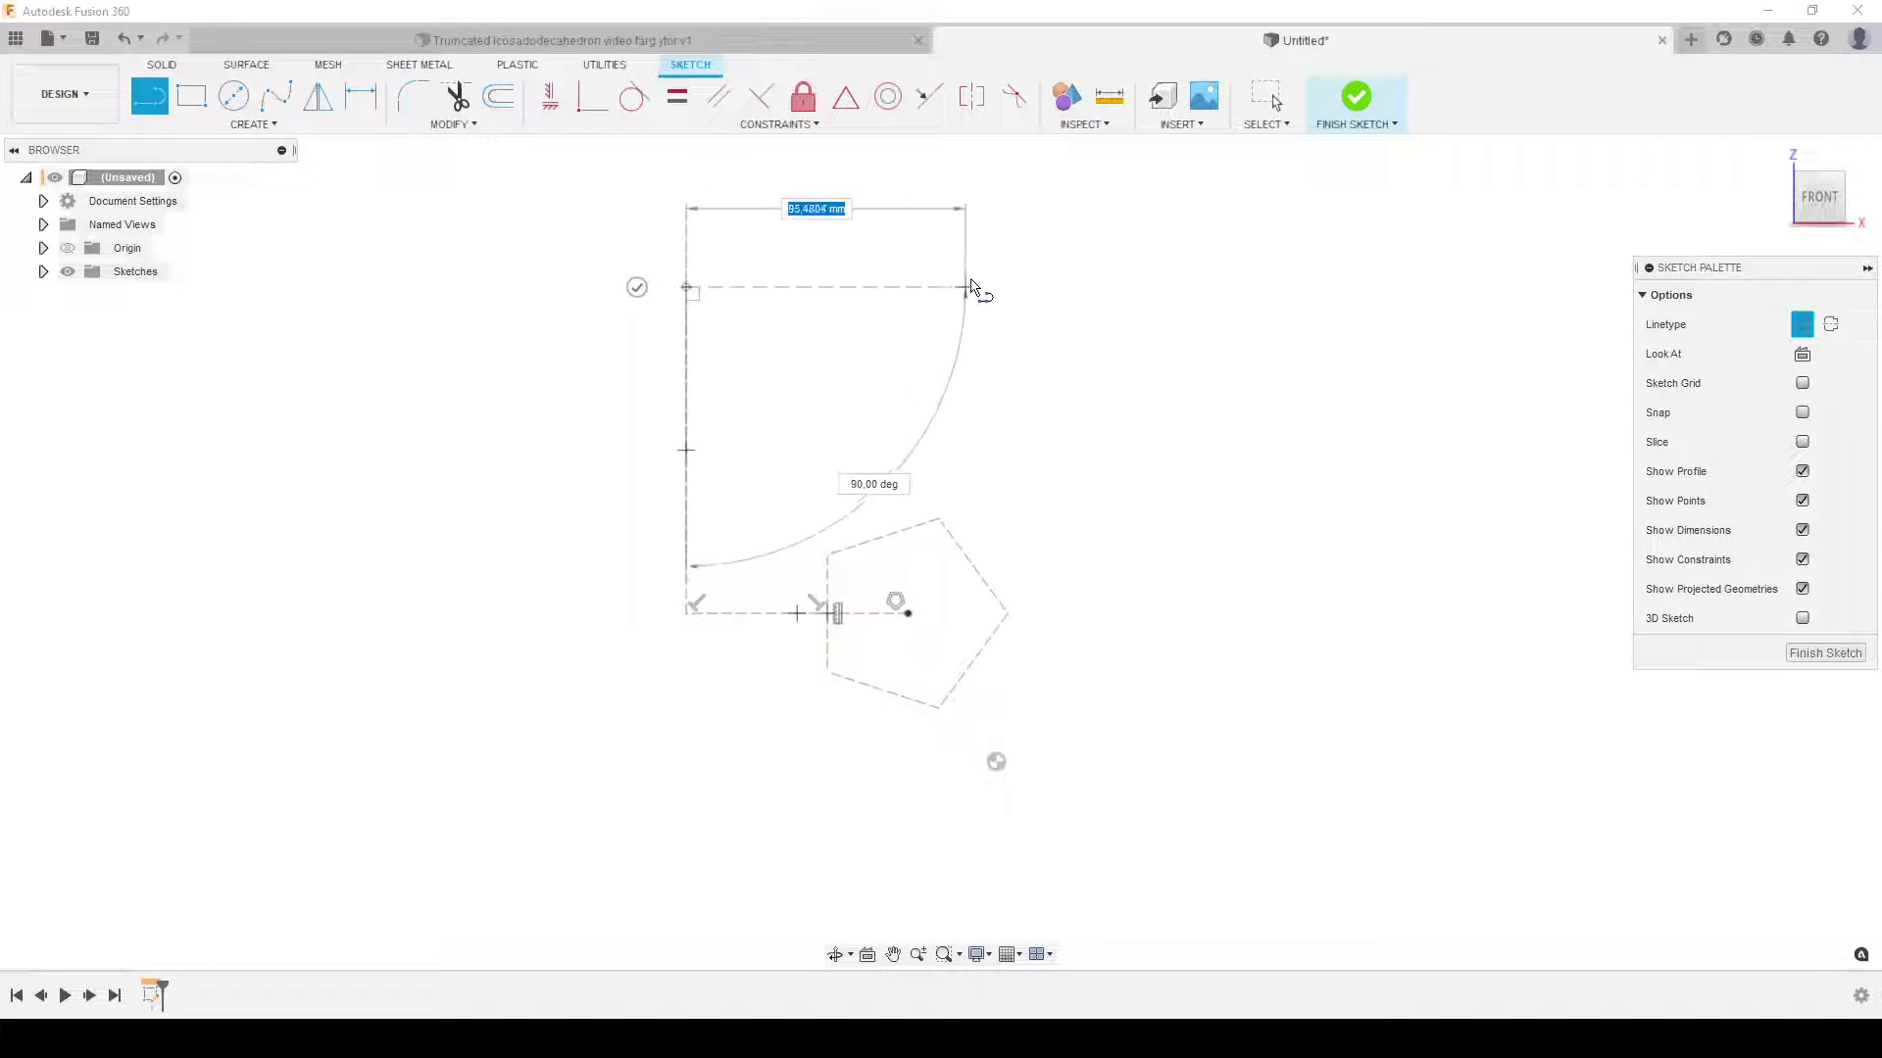
click(1066, 289)
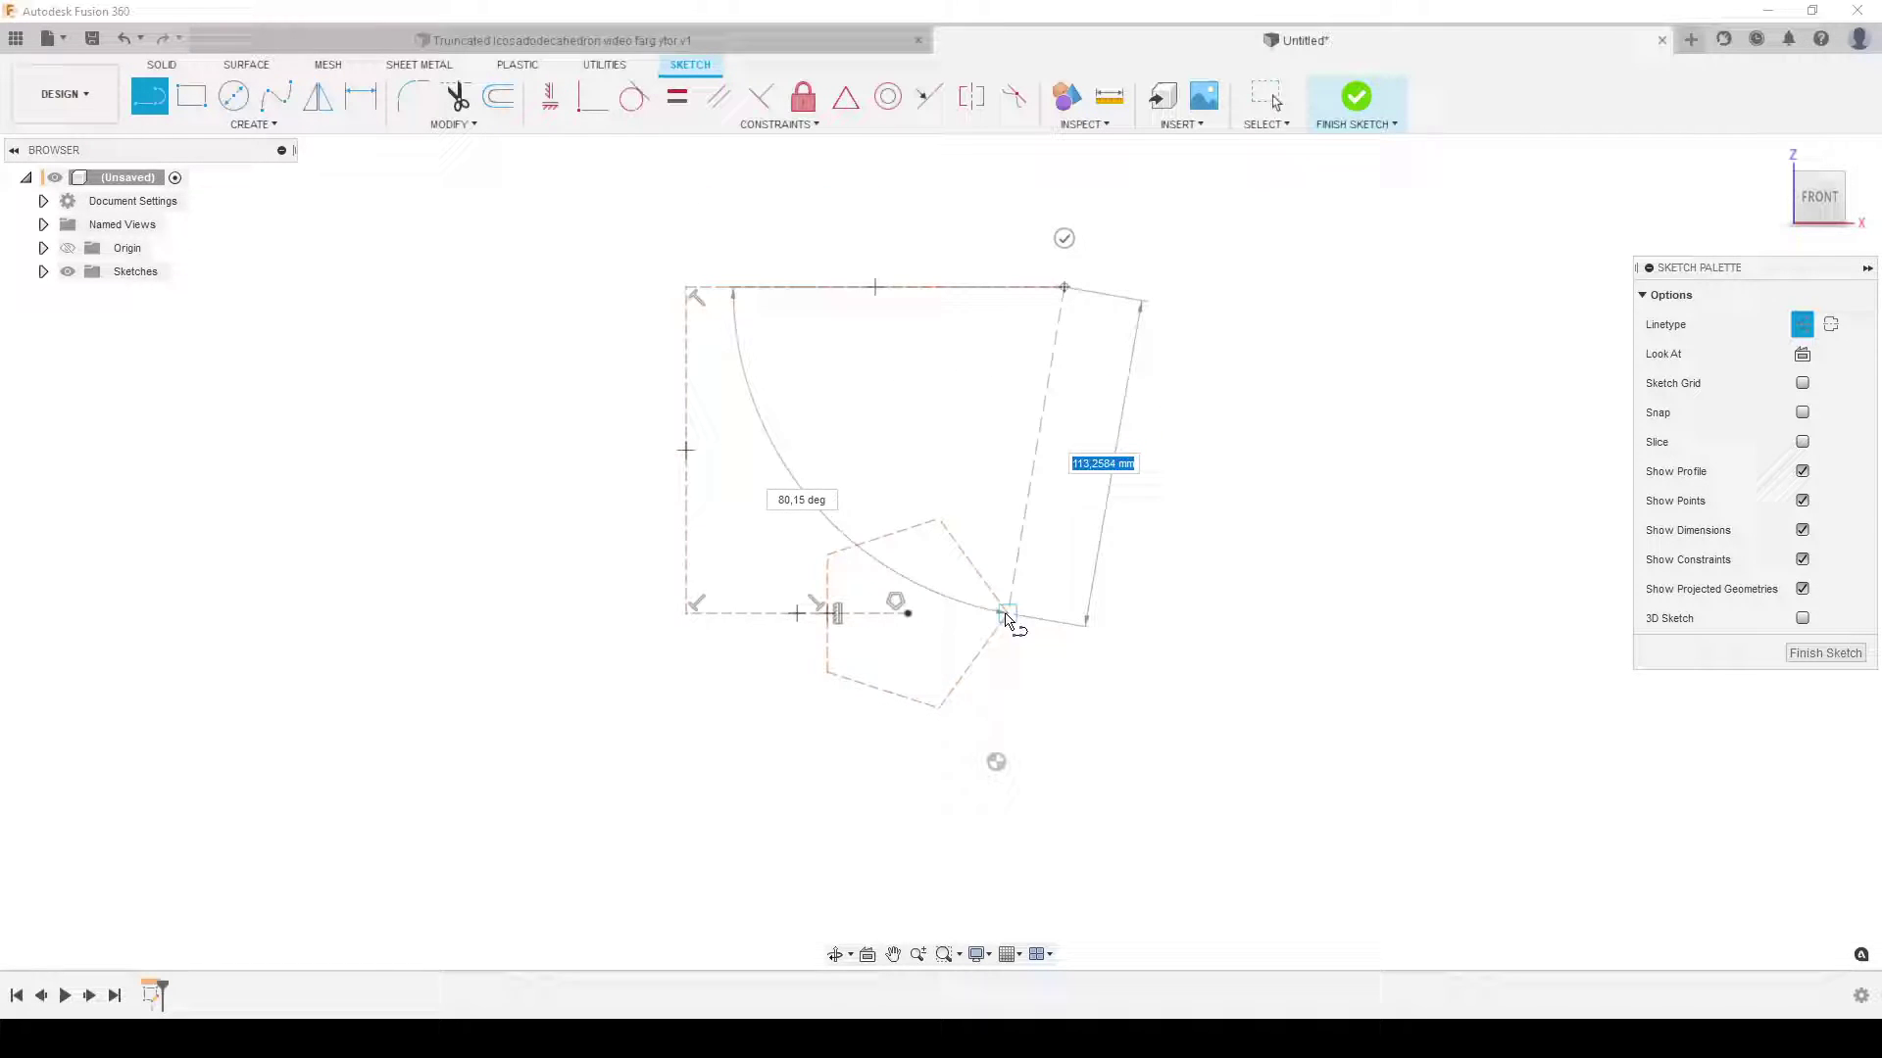
click(1007, 616)
click(760, 96)
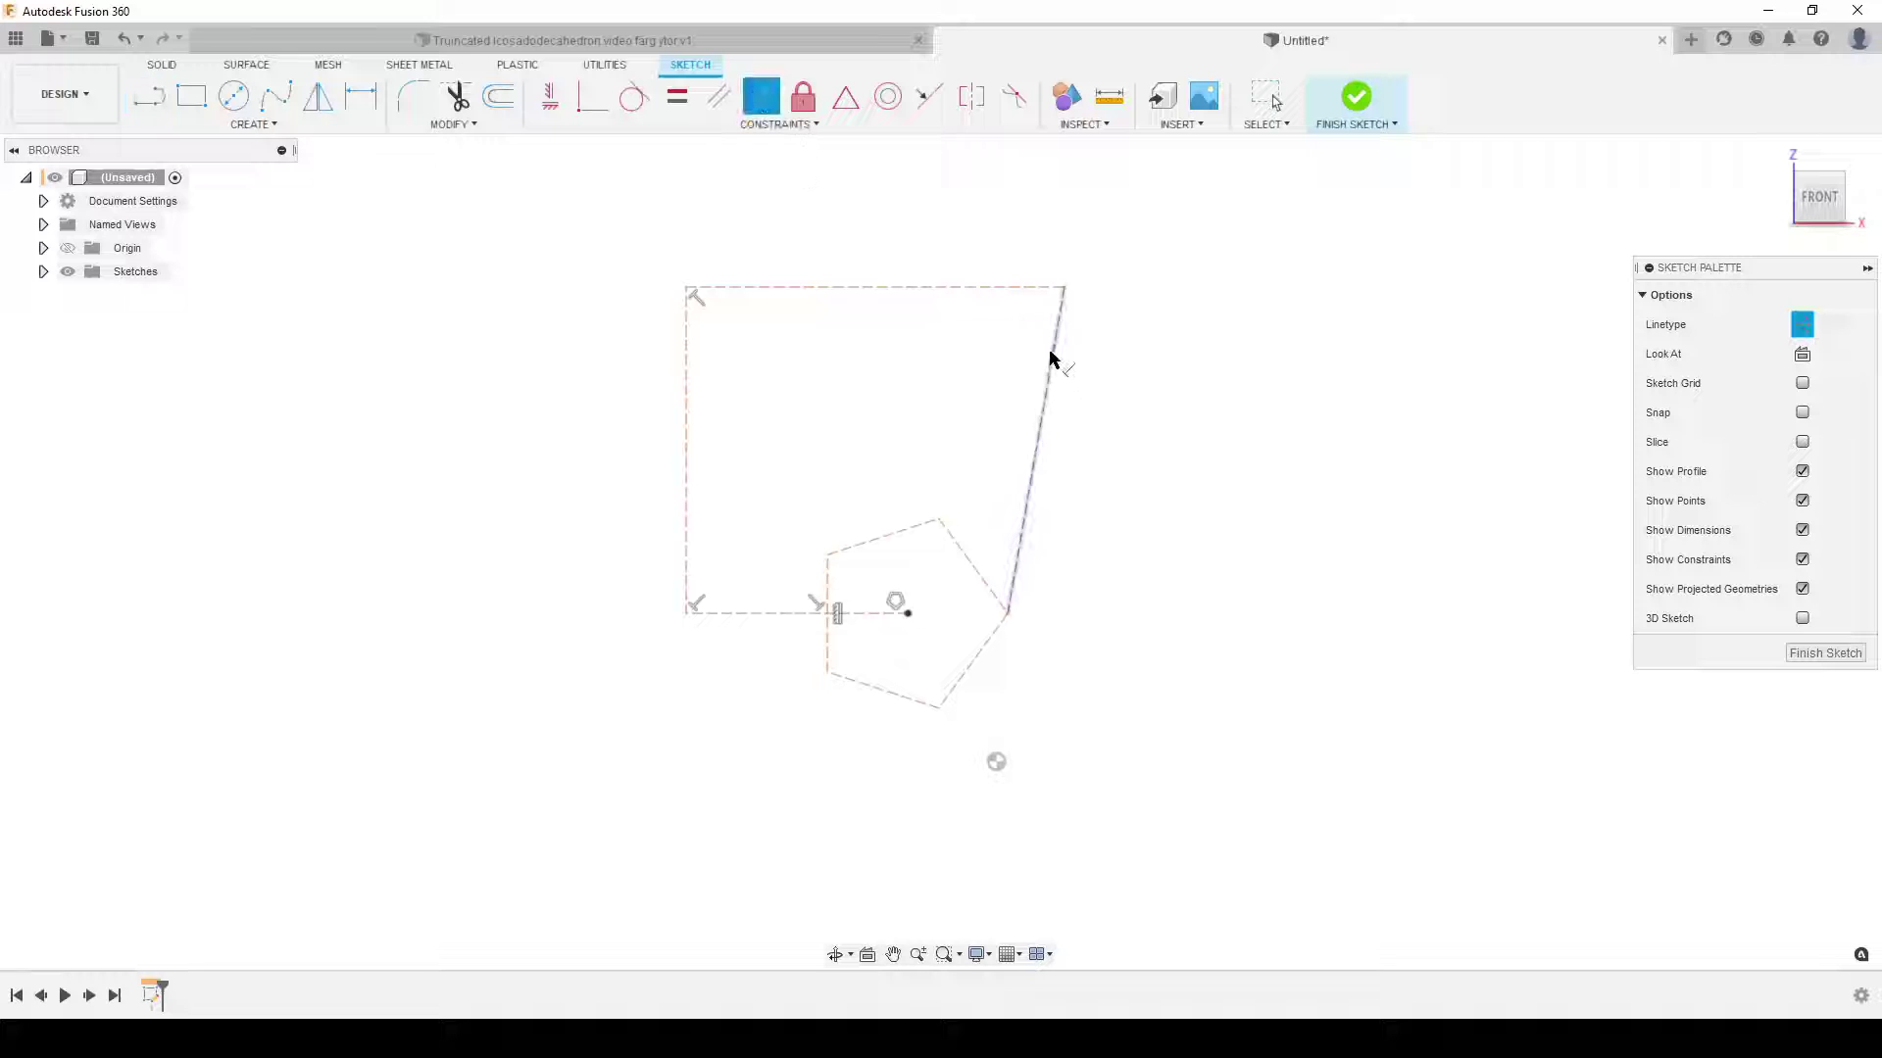
click(1056, 319)
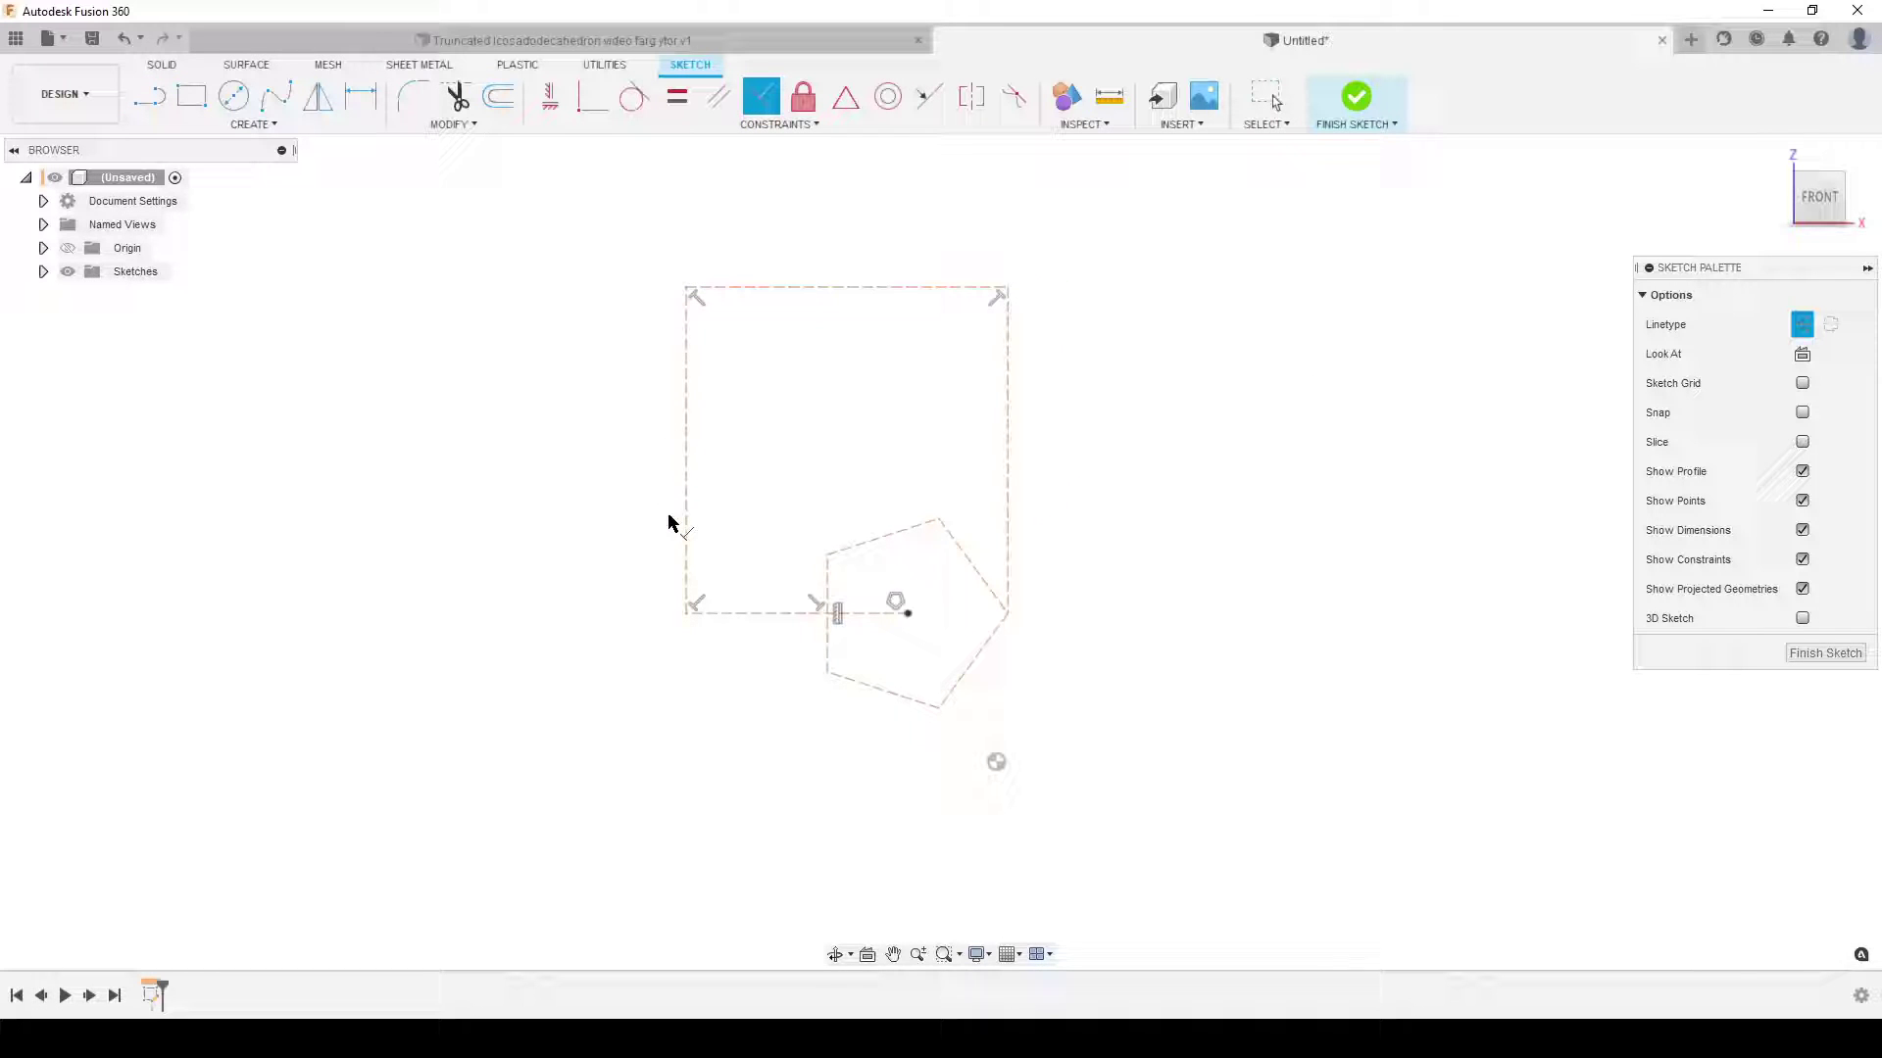
Step: Draw a vertical line from the pentagon centre up to the rectangle's top edge
key(l)
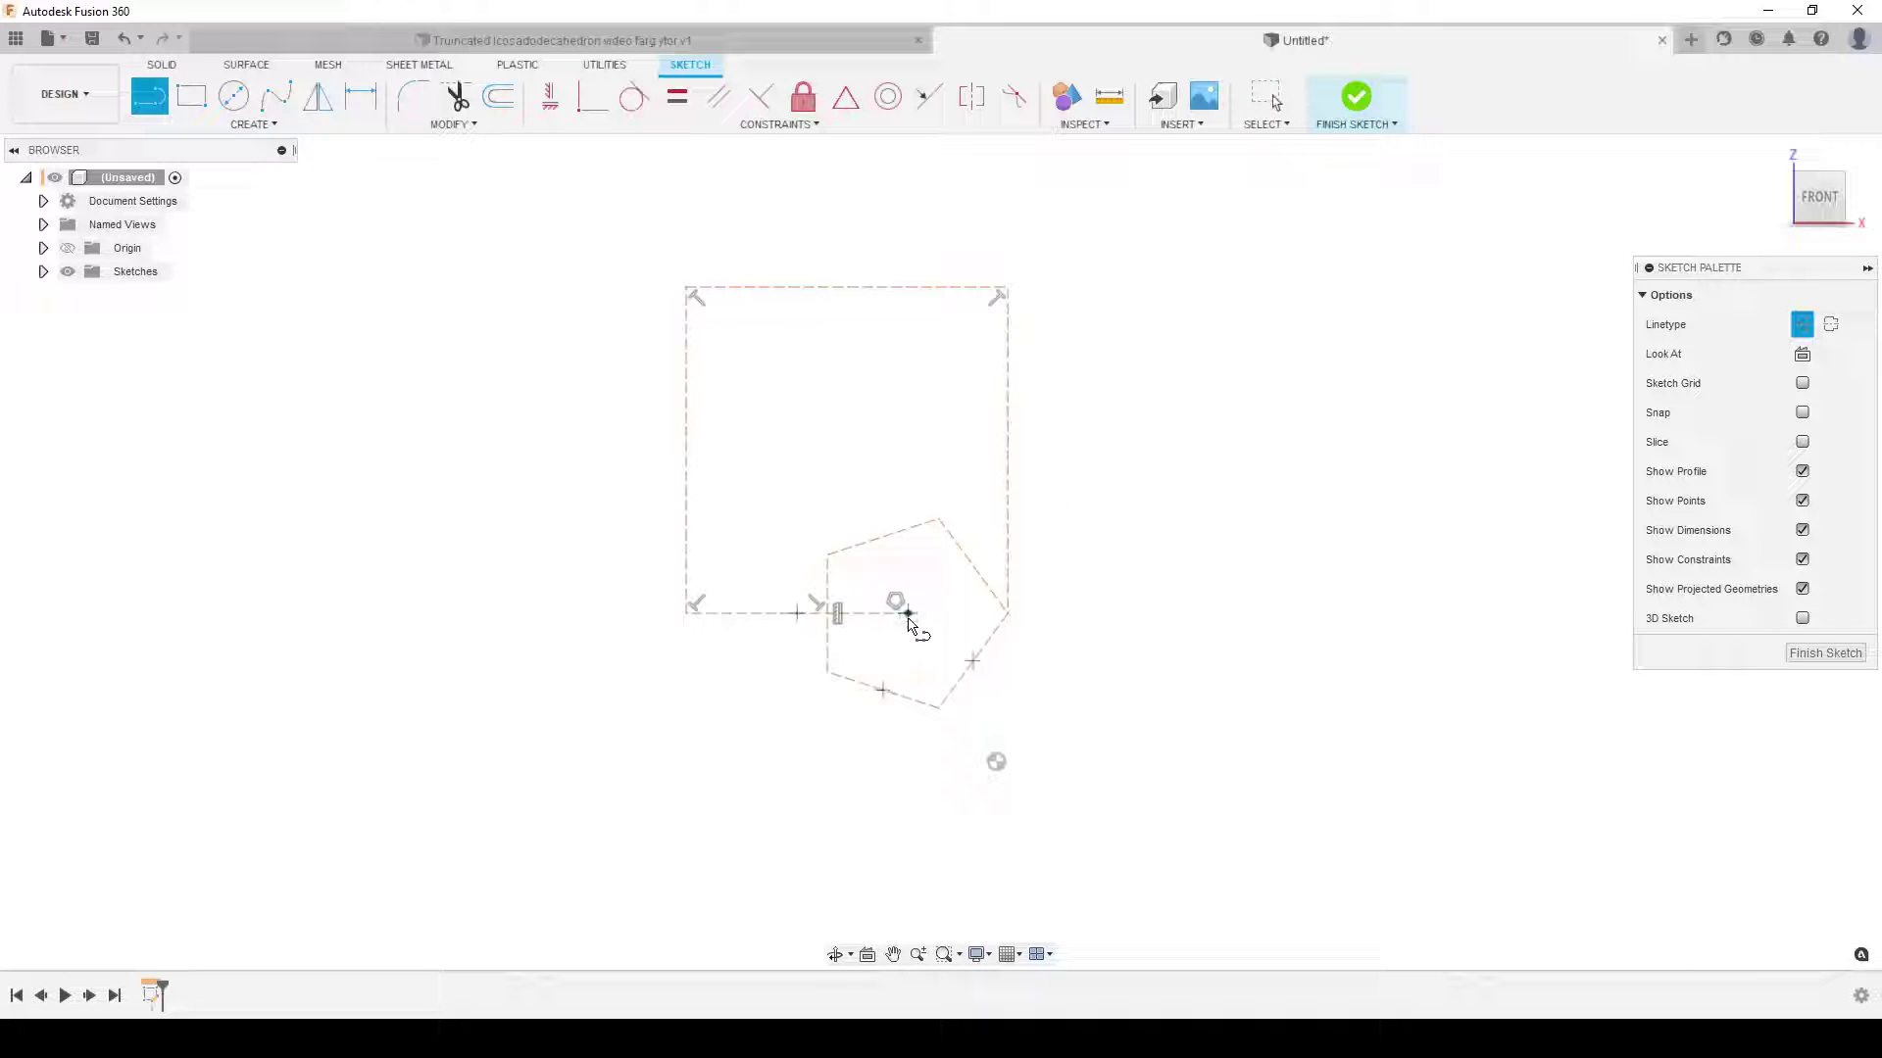
click(908, 616)
double_click(909, 289)
key(Escape)
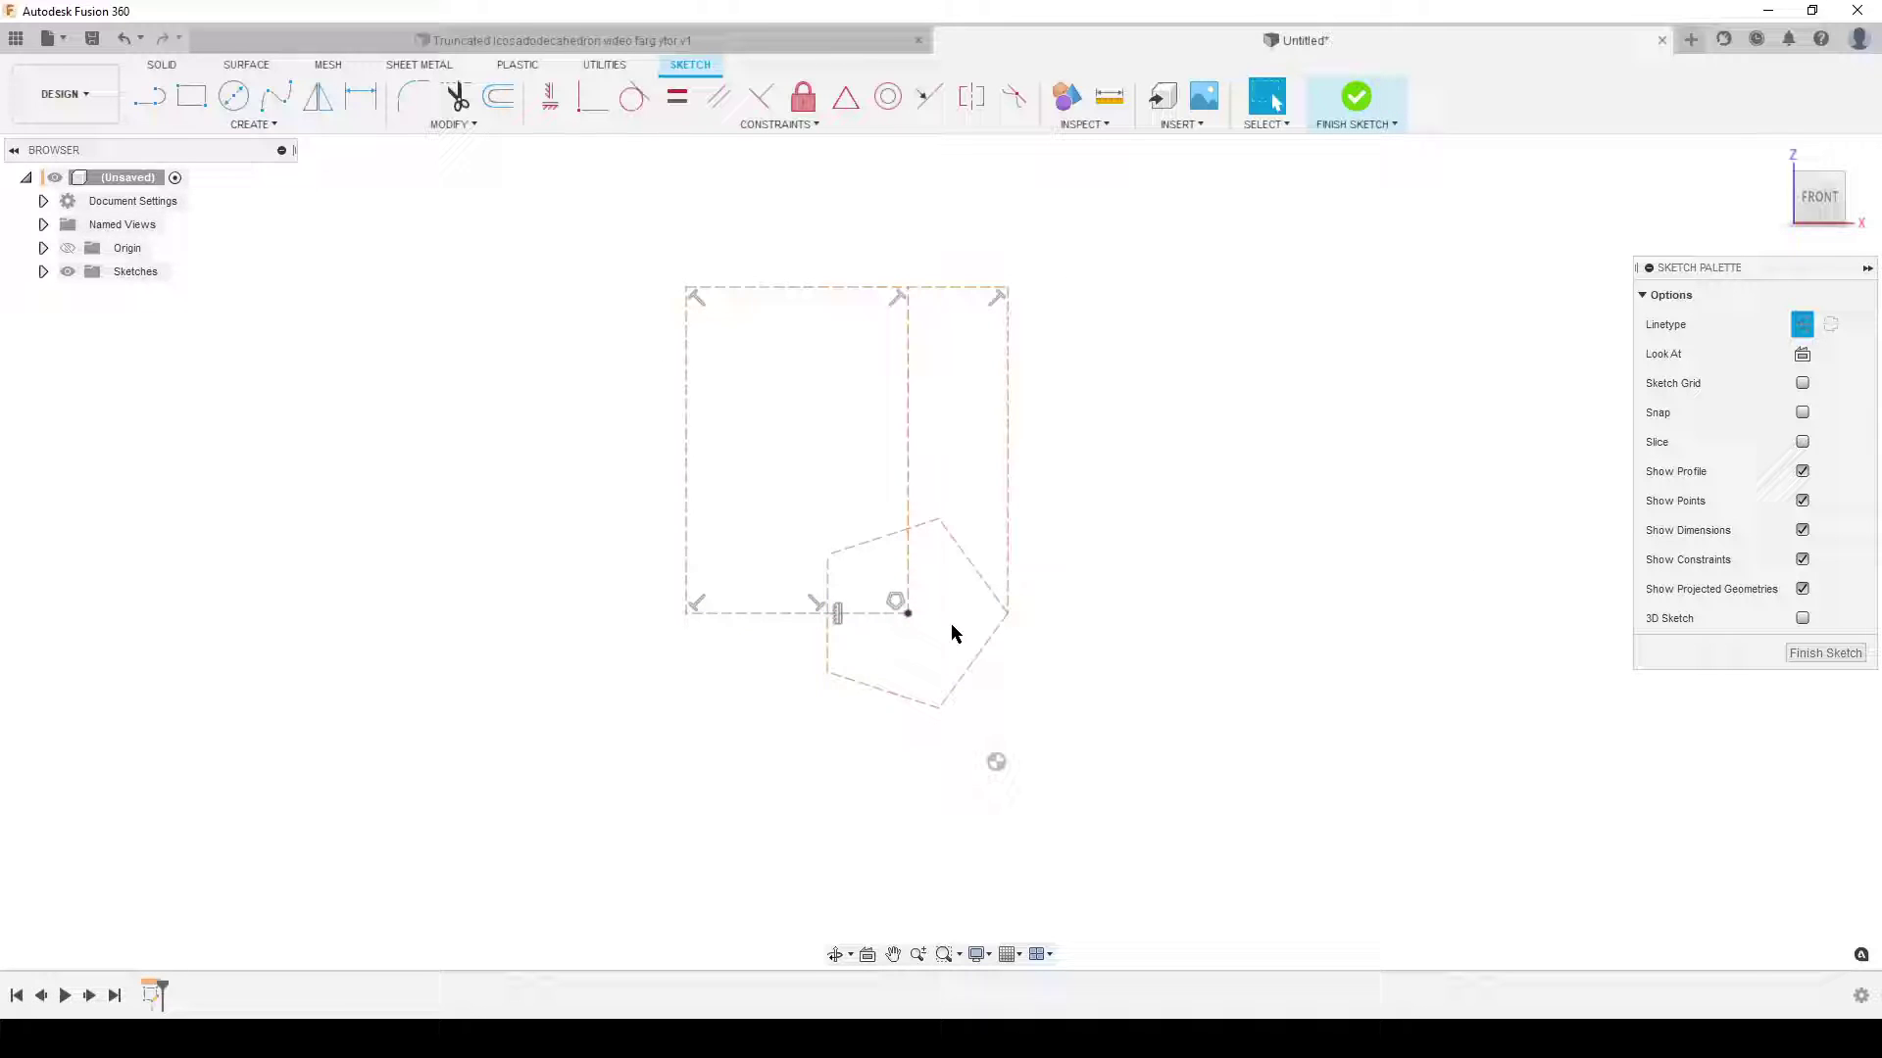
click(912, 423)
Step: Make the rectangle's top edge equal in length to the inner vertical line
click(676, 98)
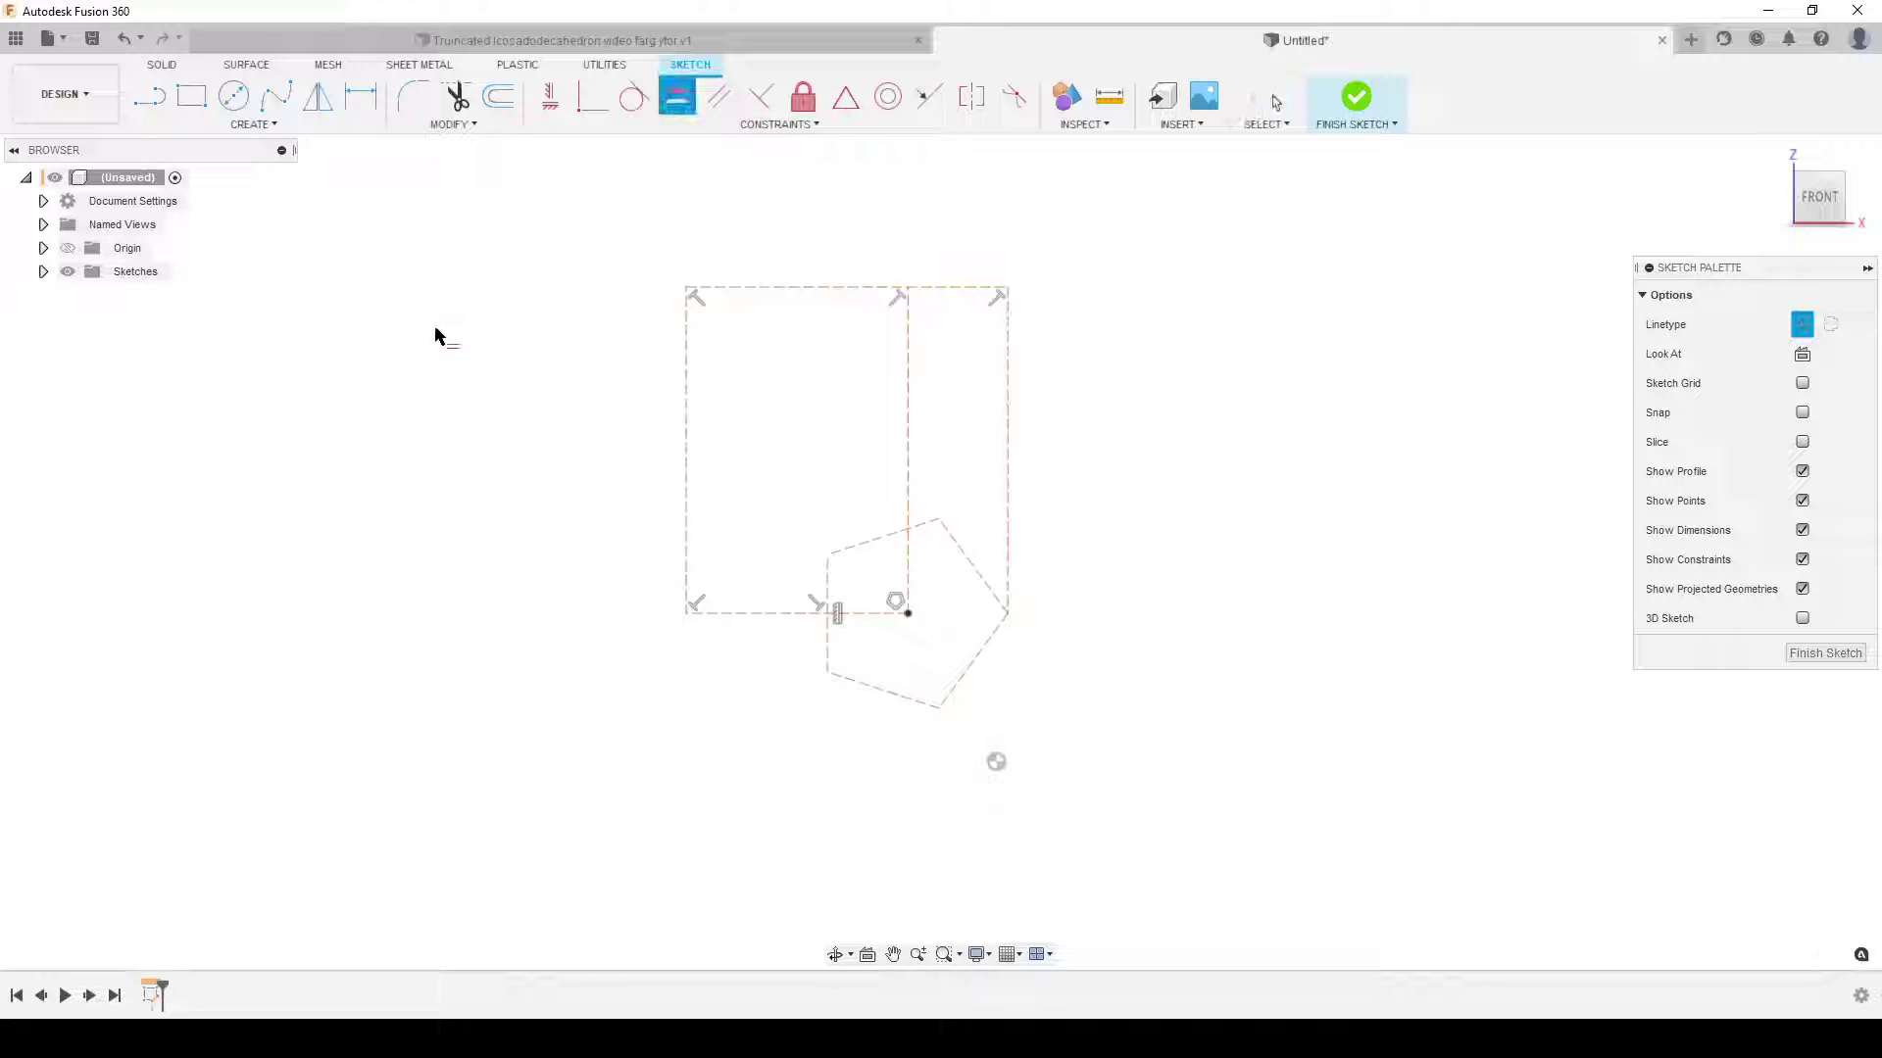
click(908, 404)
click(819, 289)
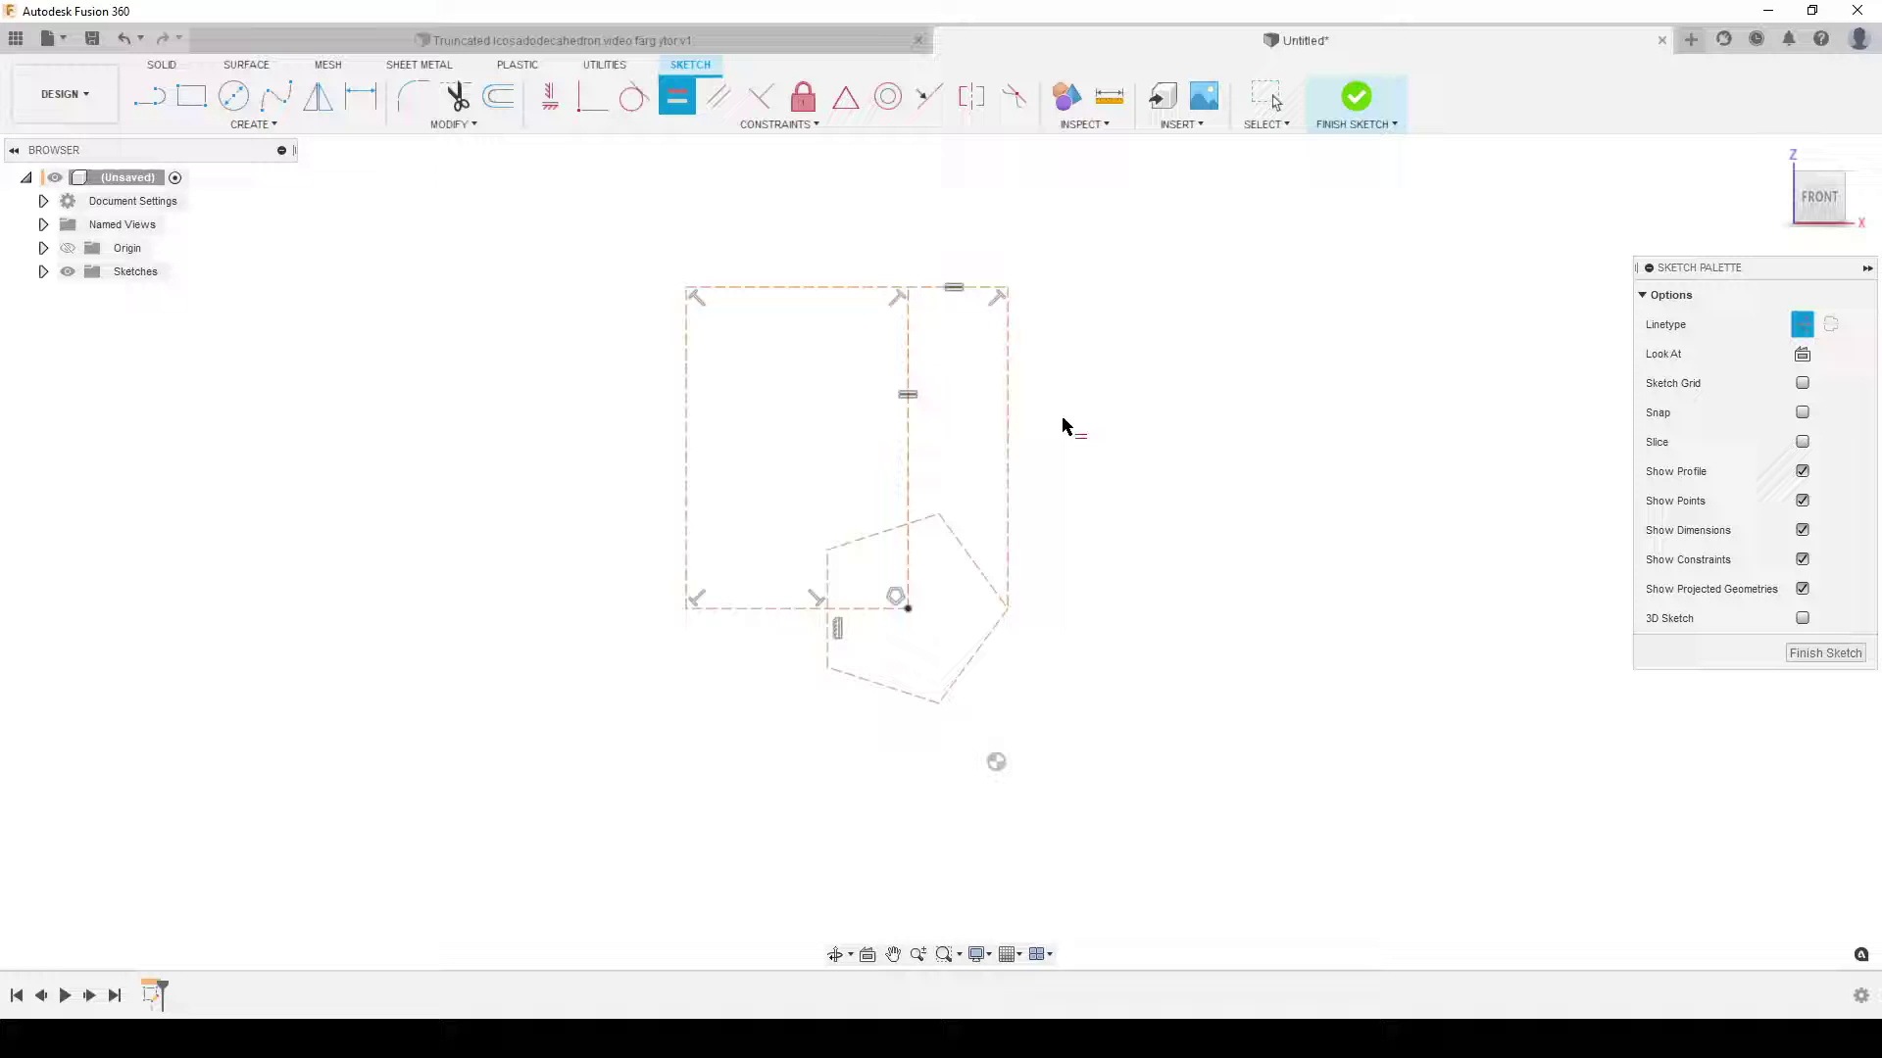
key(Escape)
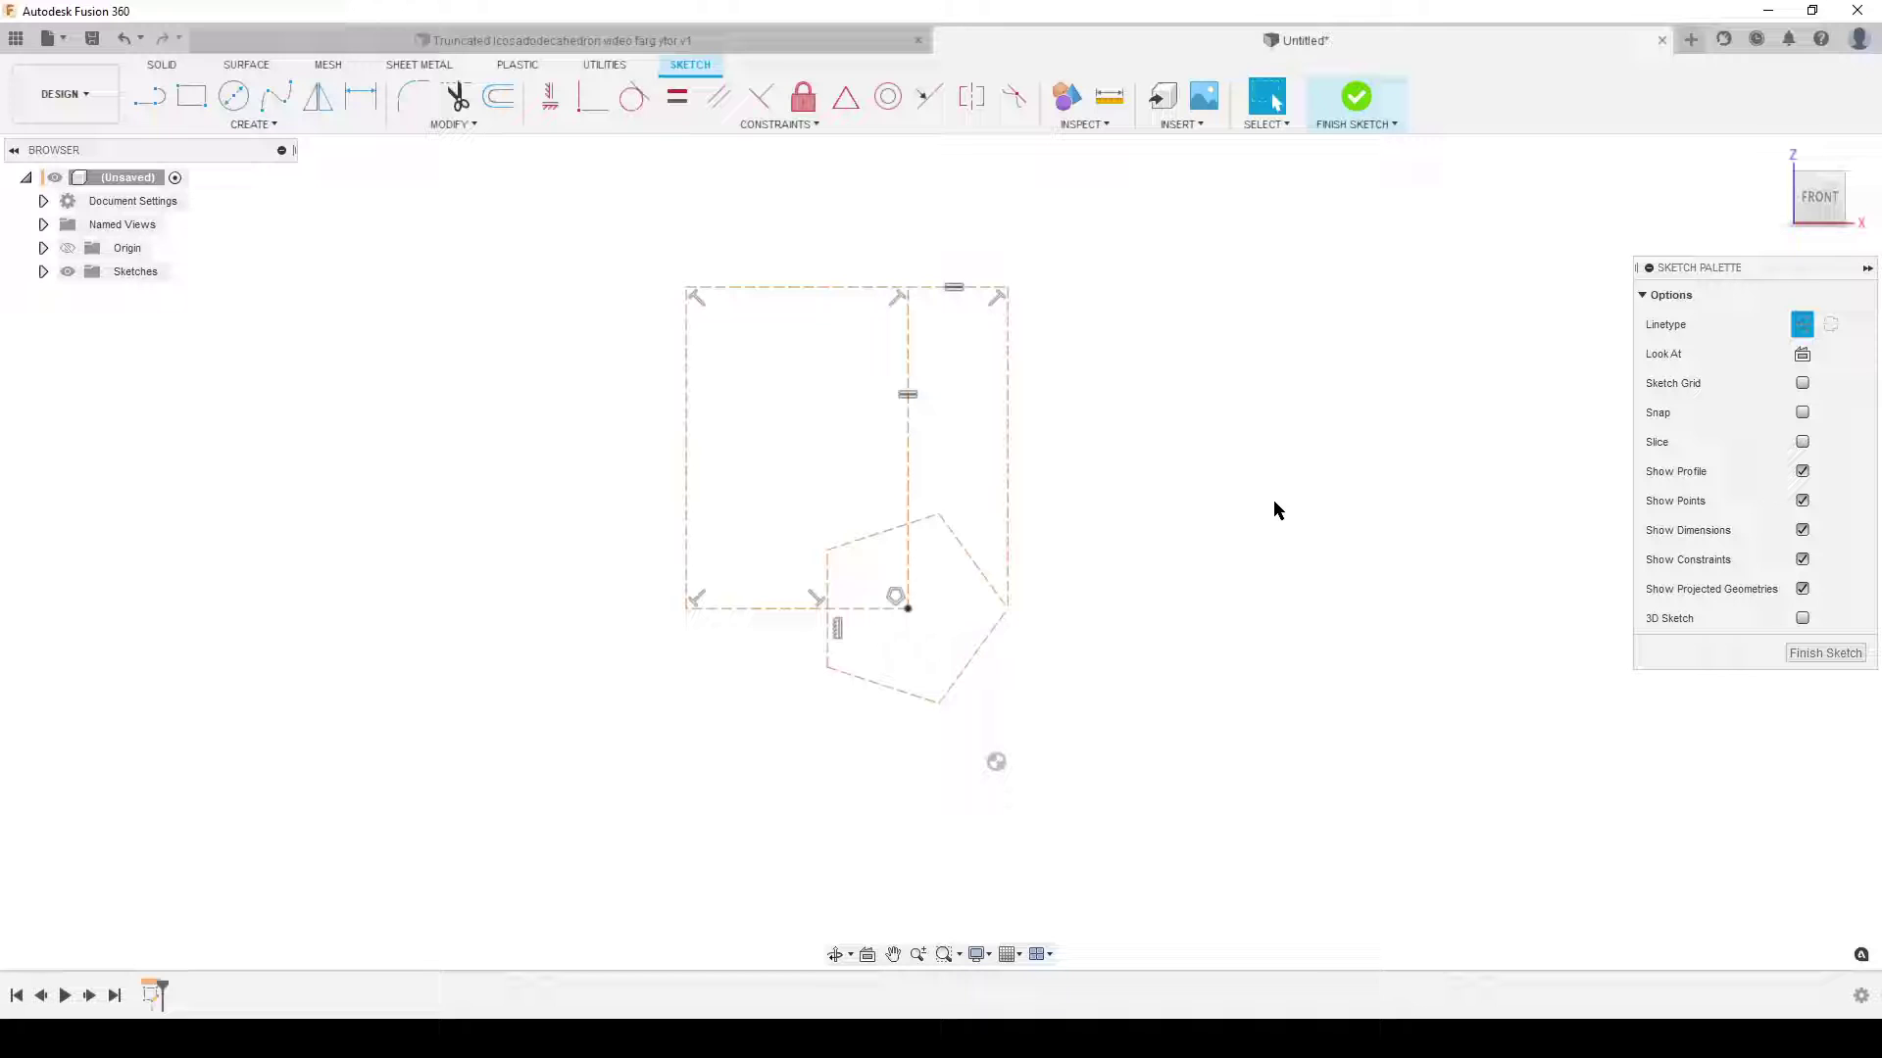
Step: Make the pentagon's left edge symmetric about the rectangle's bottom line
click(846, 96)
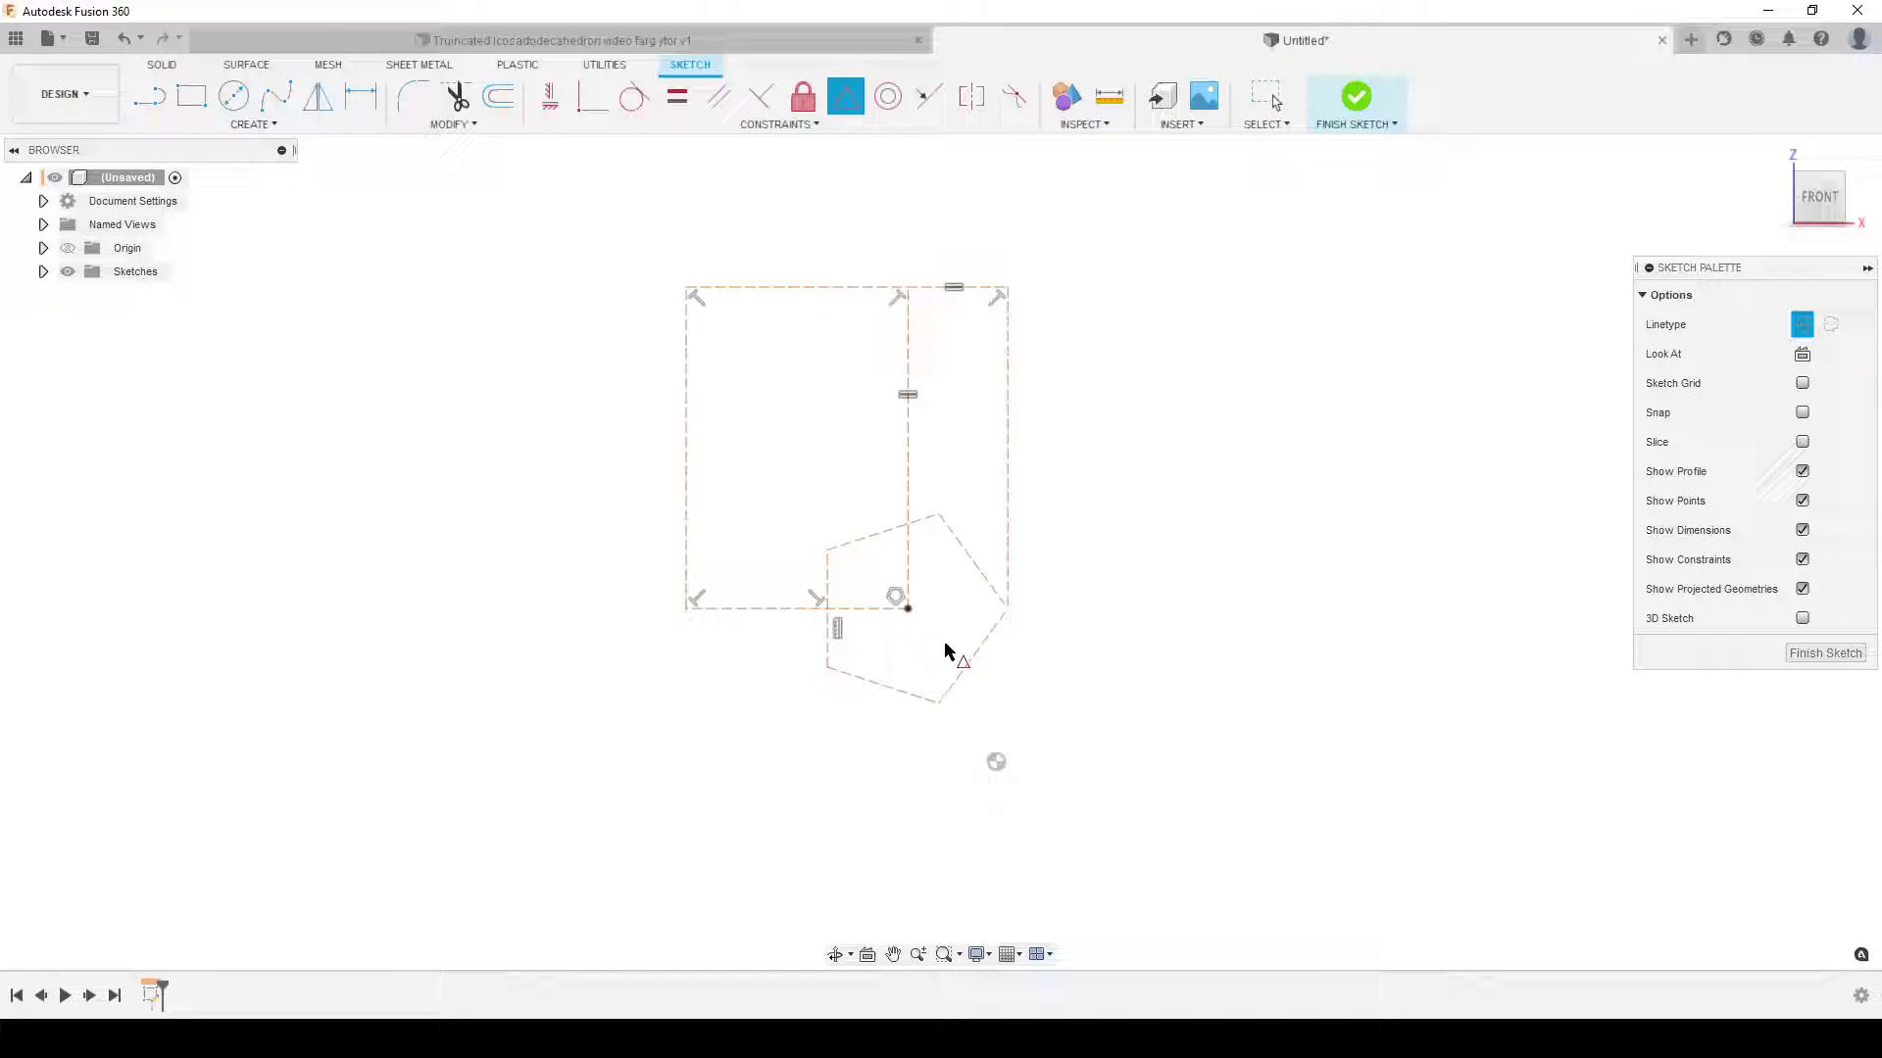
click(828, 586)
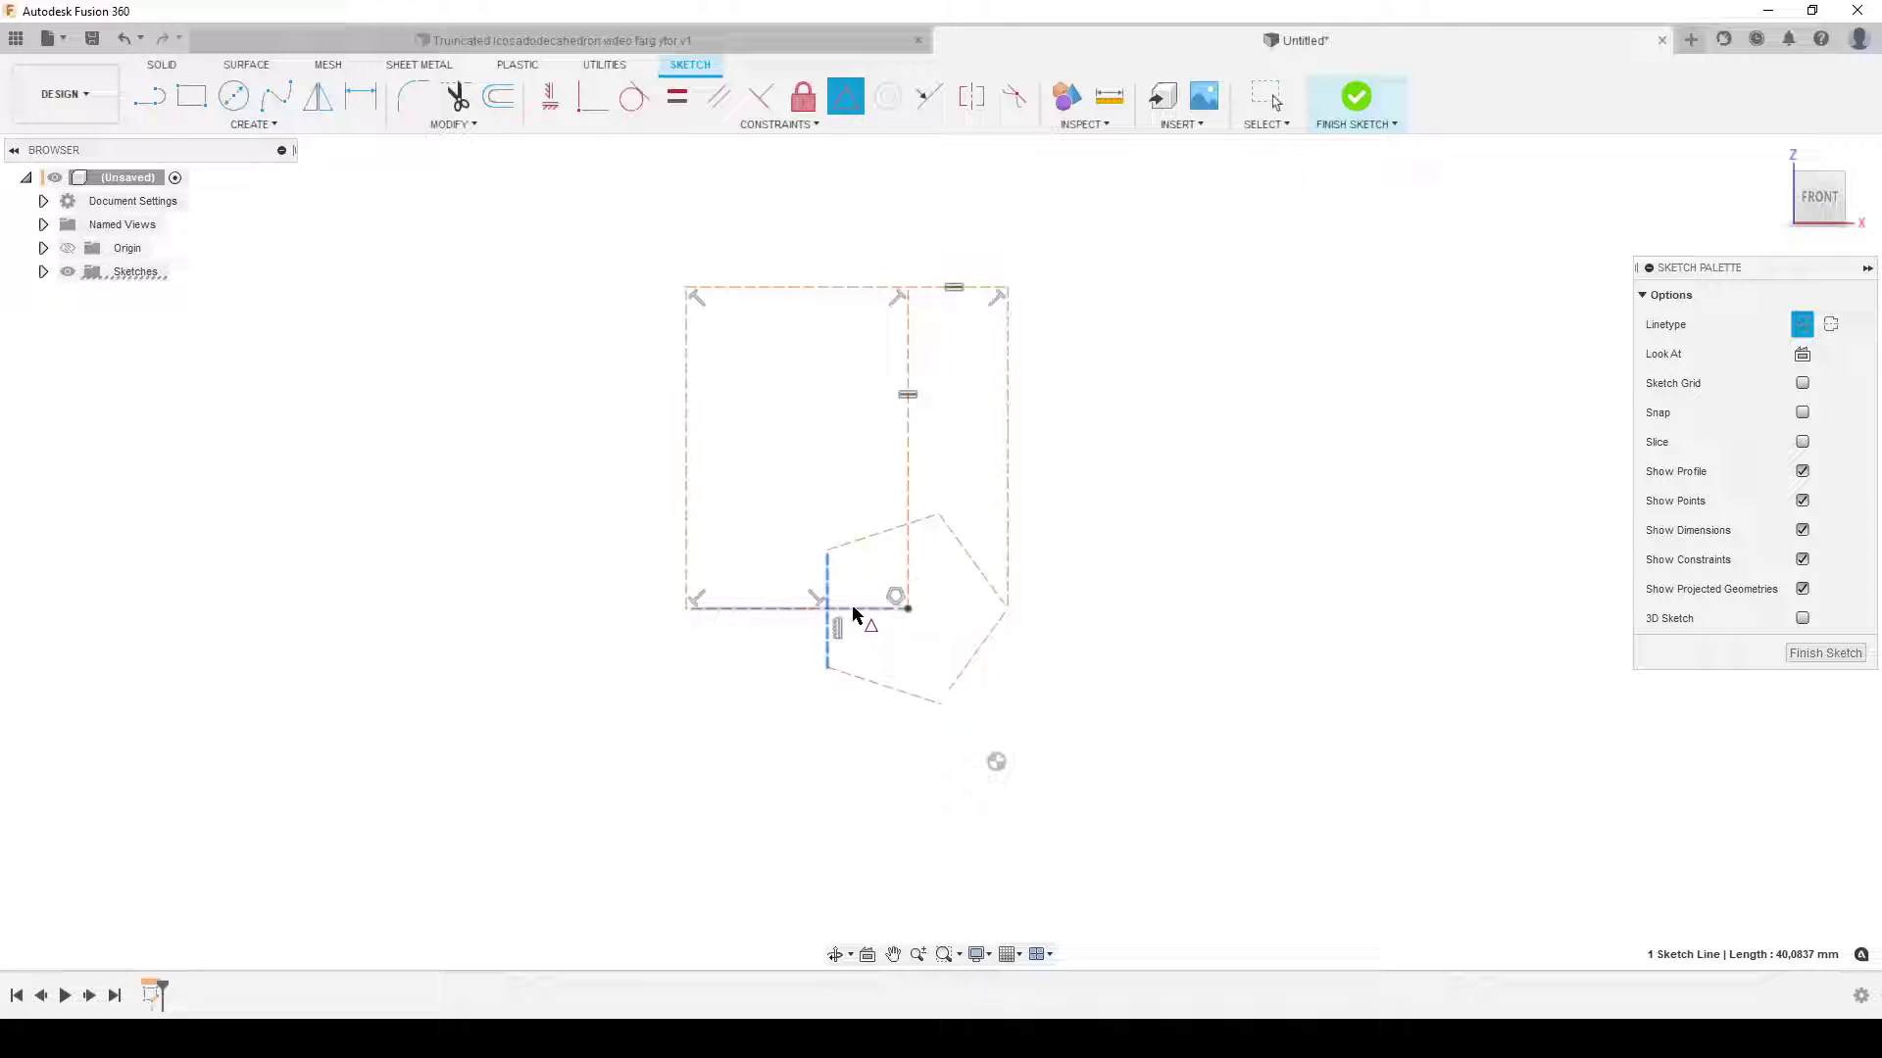
click(854, 610)
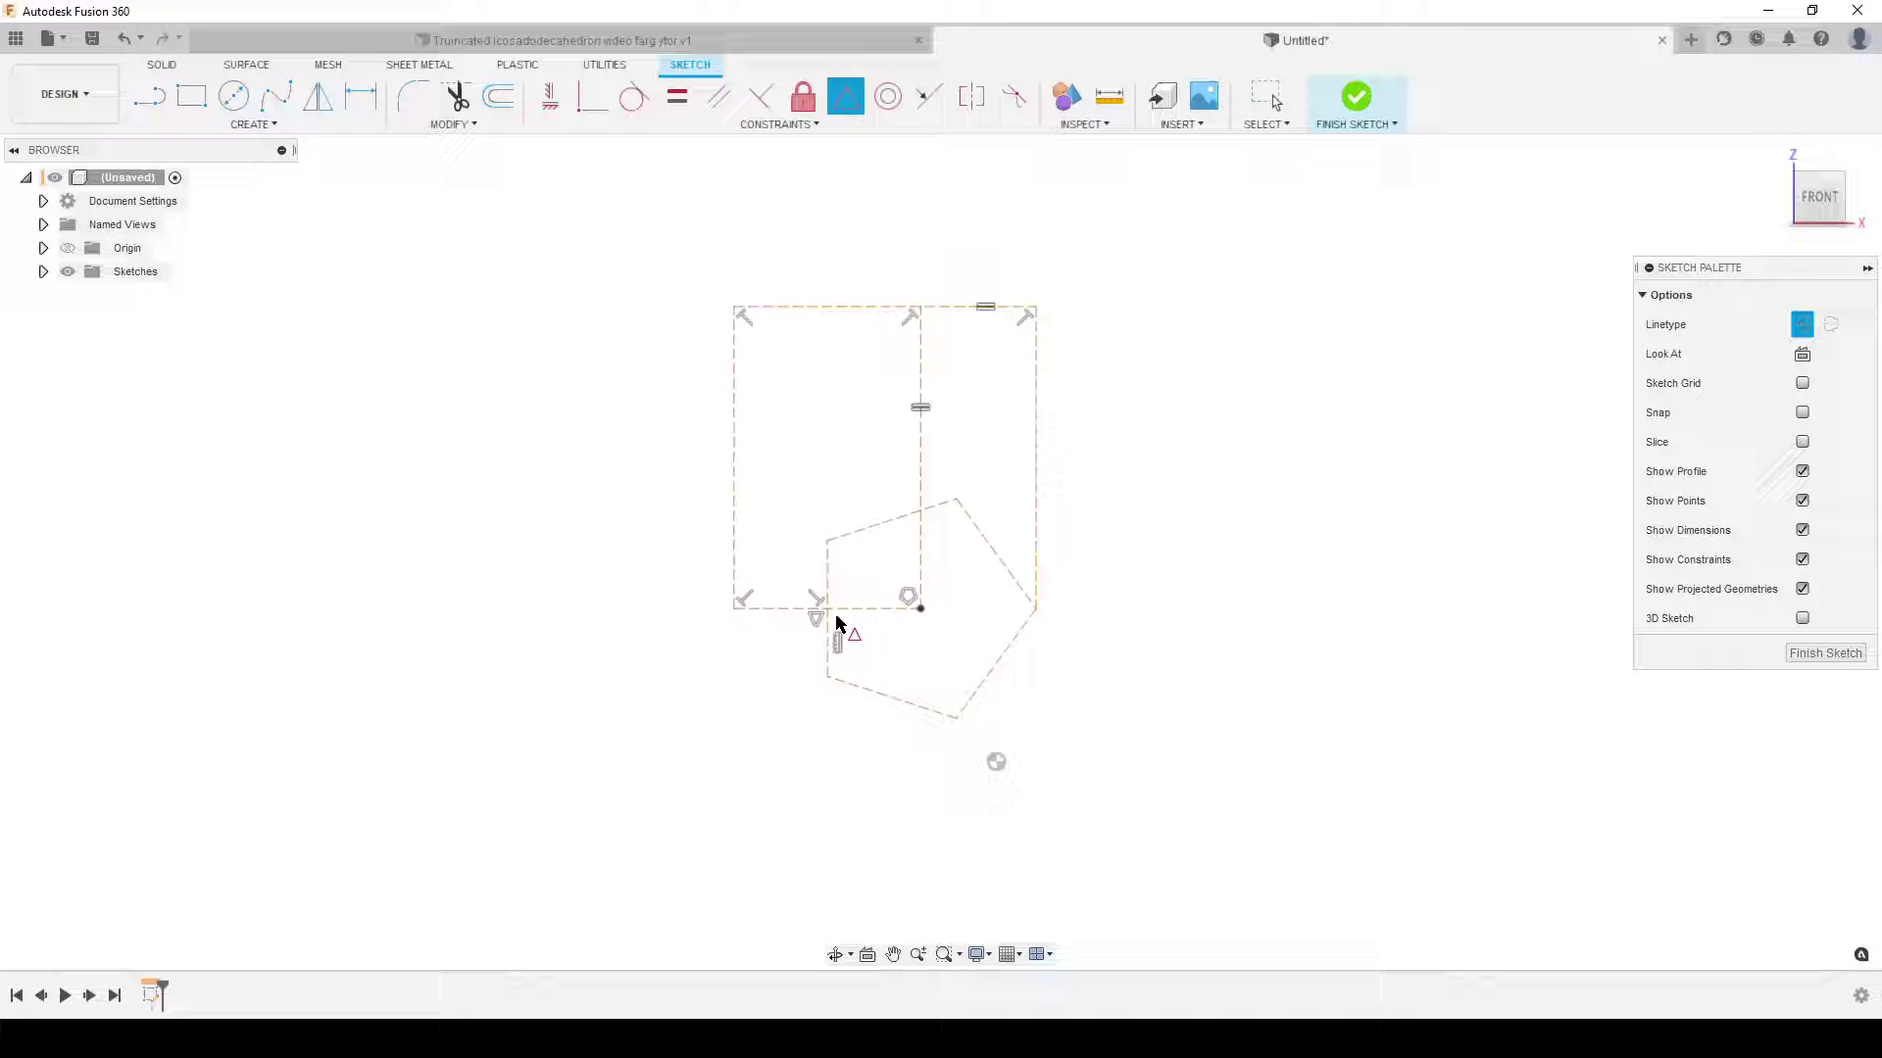
scroll(1188, 549, down, 2)
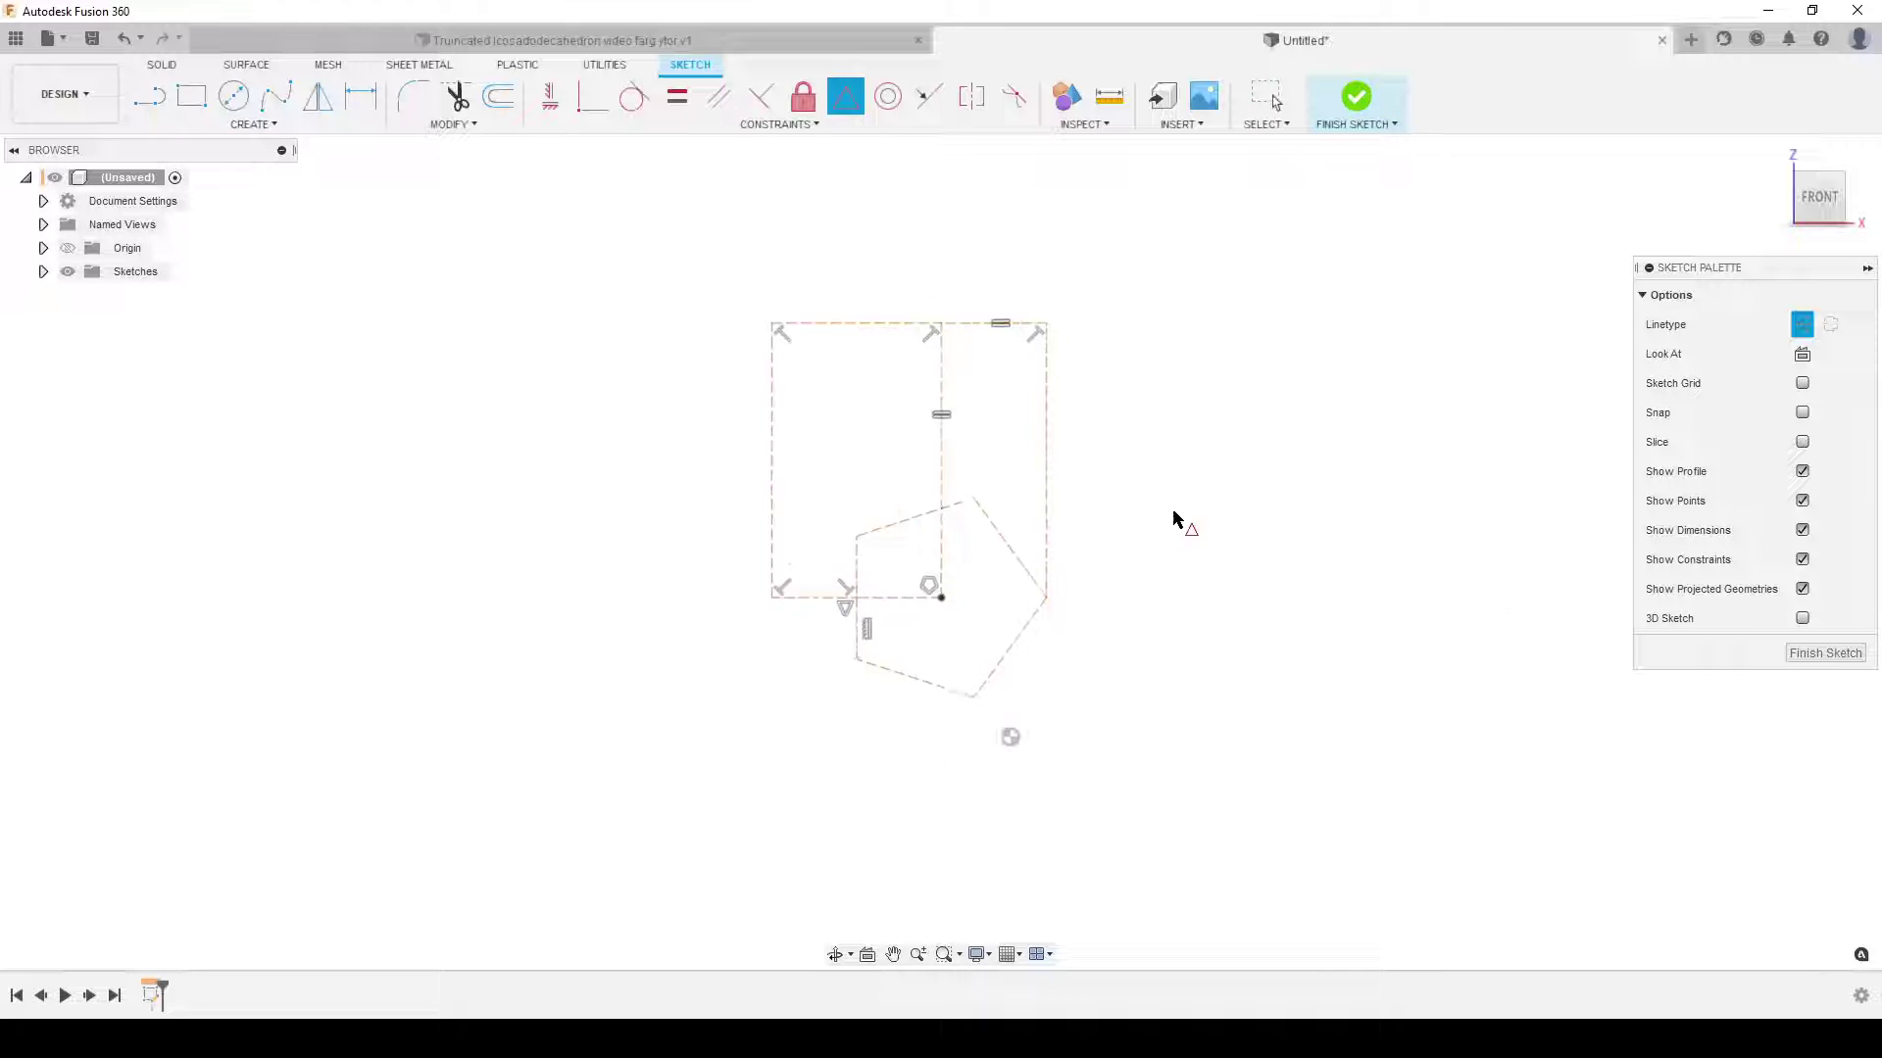
key(Escape)
middle_drag(1176, 521, 1168, 512)
Step: Place the vertical centre line's midpoint on the origin
key(Return)
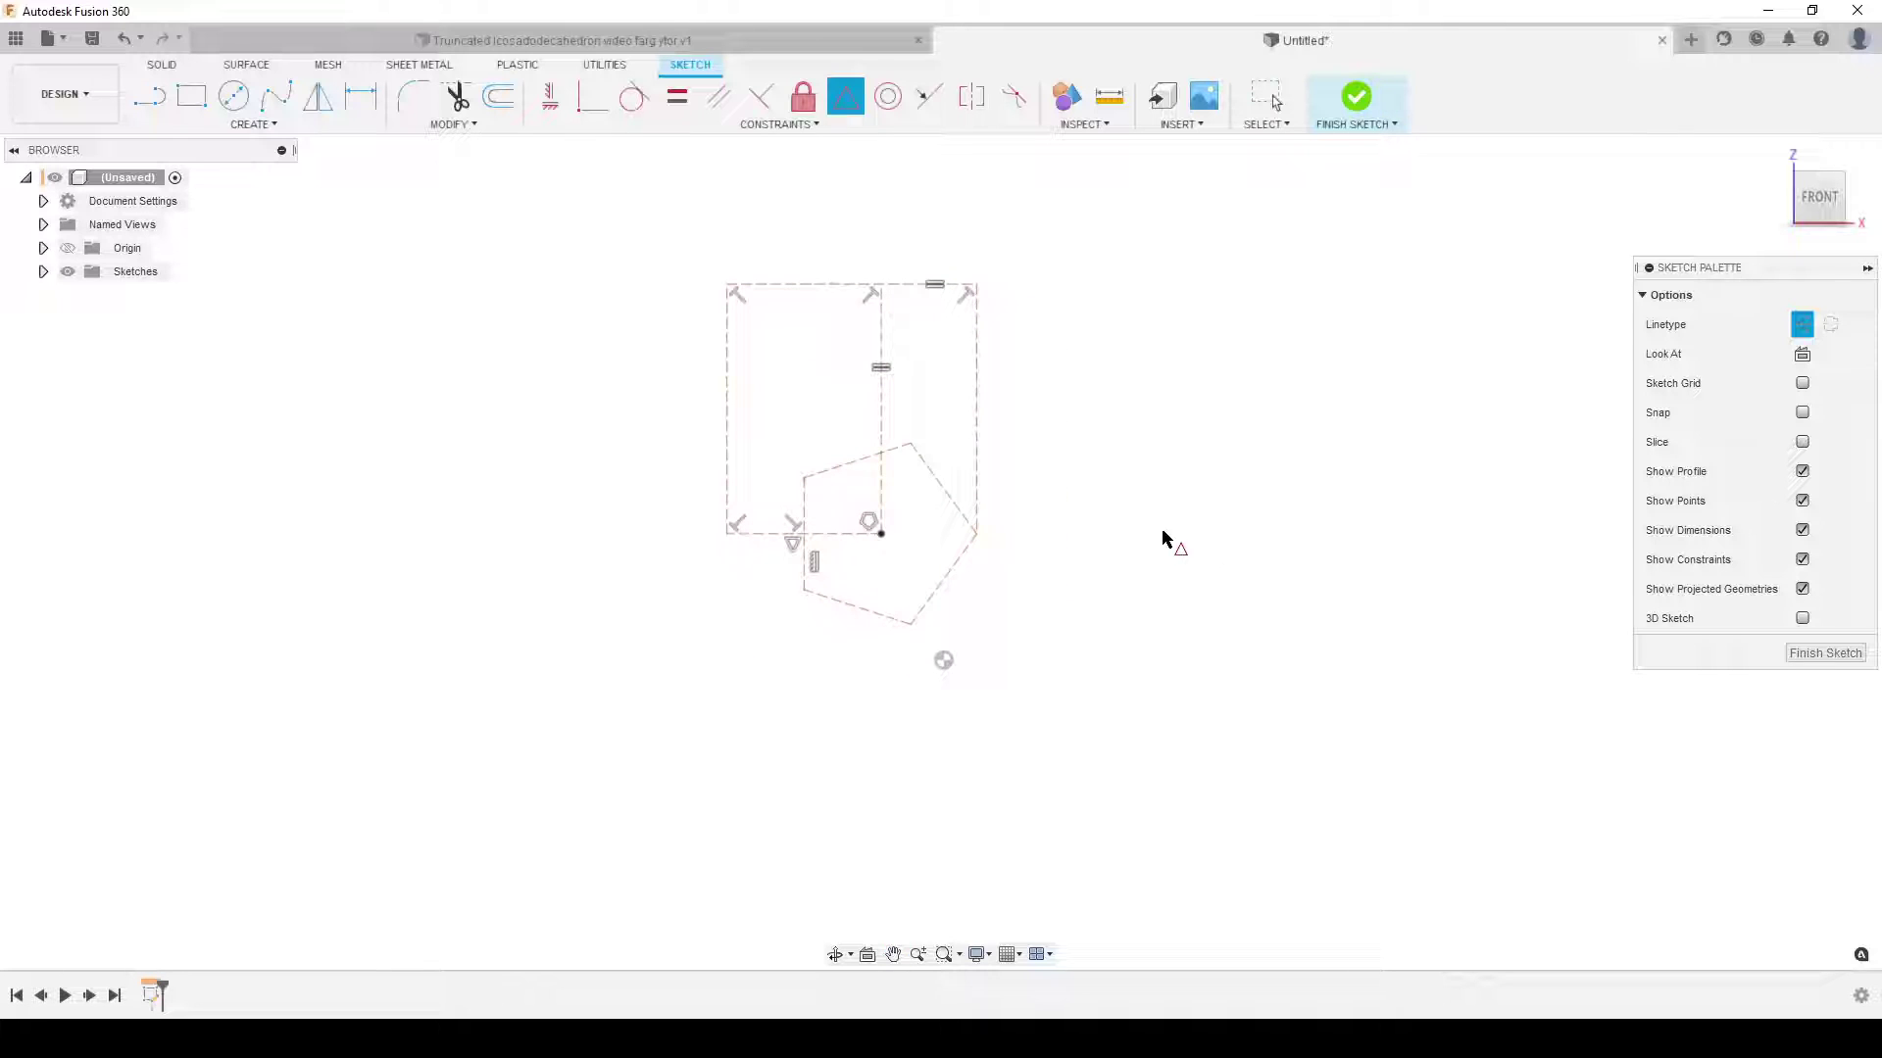
click(881, 395)
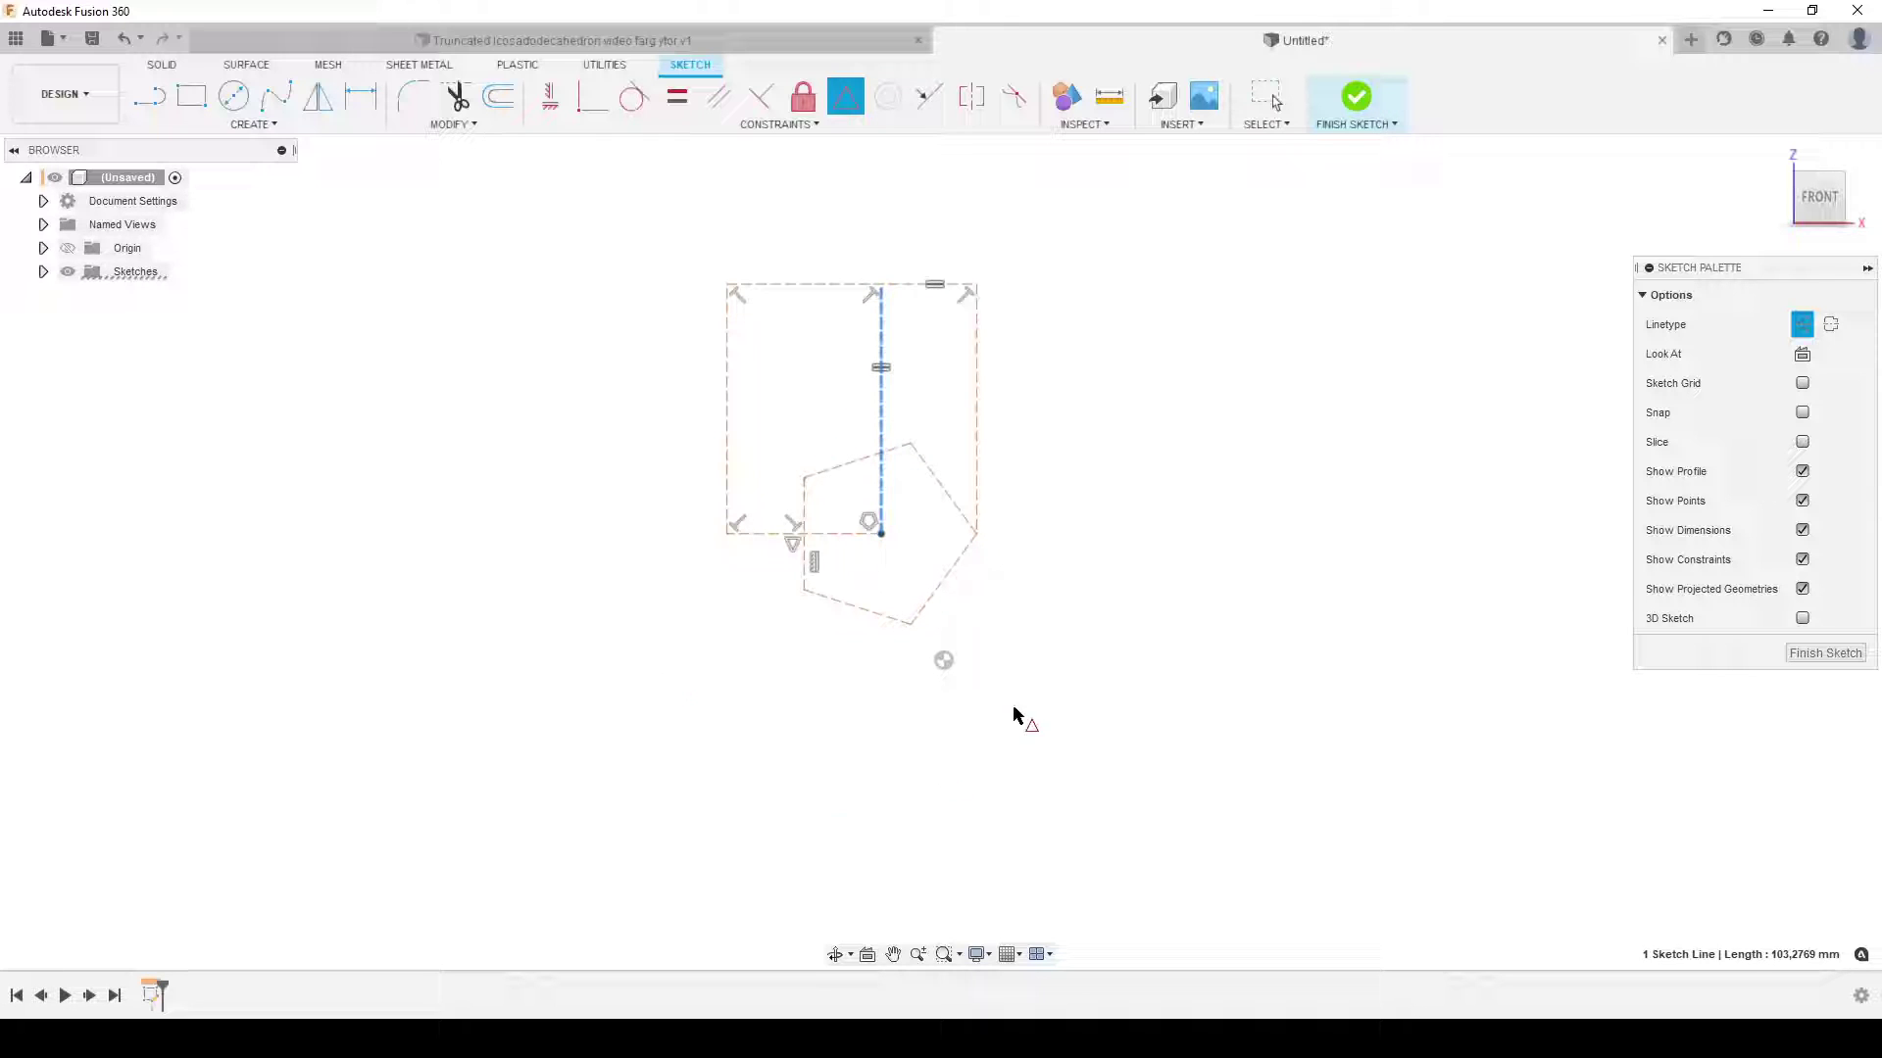
click(947, 661)
key(Escape)
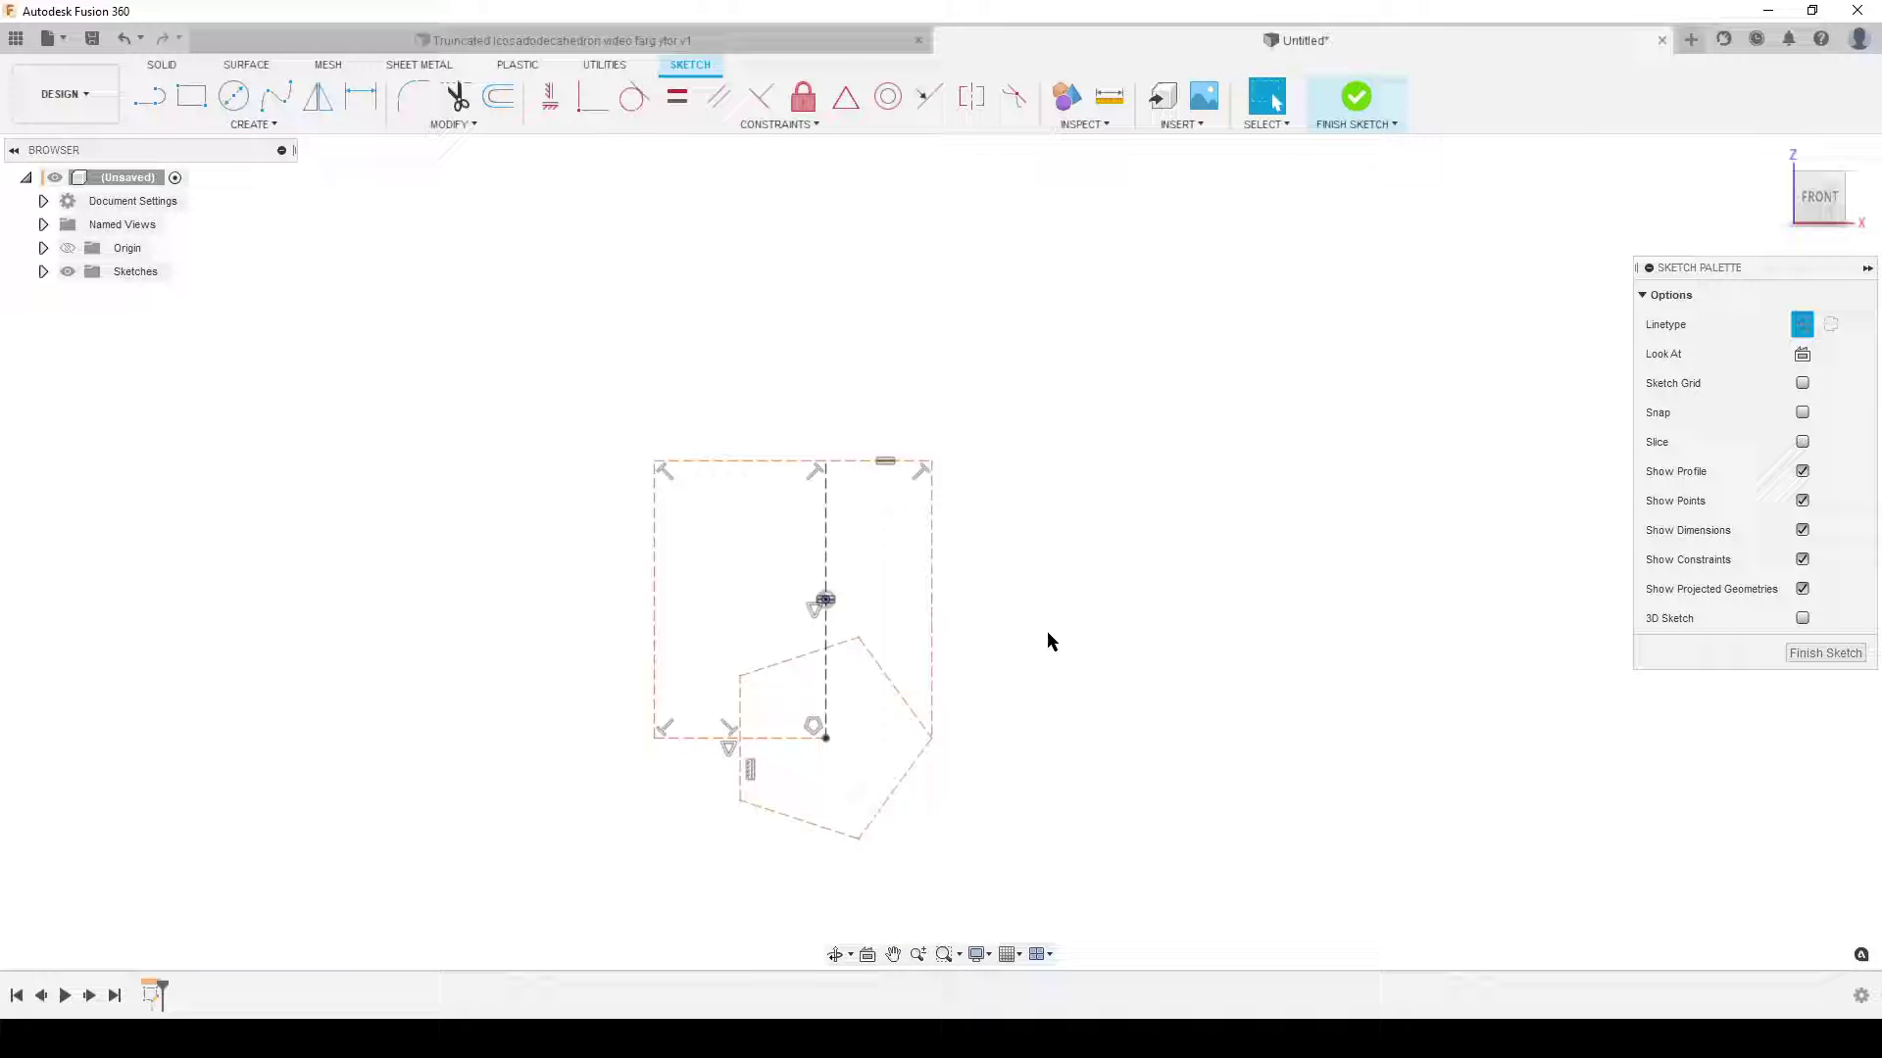
Step: Drag the rectangle's right line to check the sketch scales proportionally
click(932, 545)
scroll(980, 549, up, 2)
mouse_move(981, 553)
mouse_down()
mouse_move(1025, 529)
mouse_move(903, 517)
mouse_move(973, 551)
mouse_up()
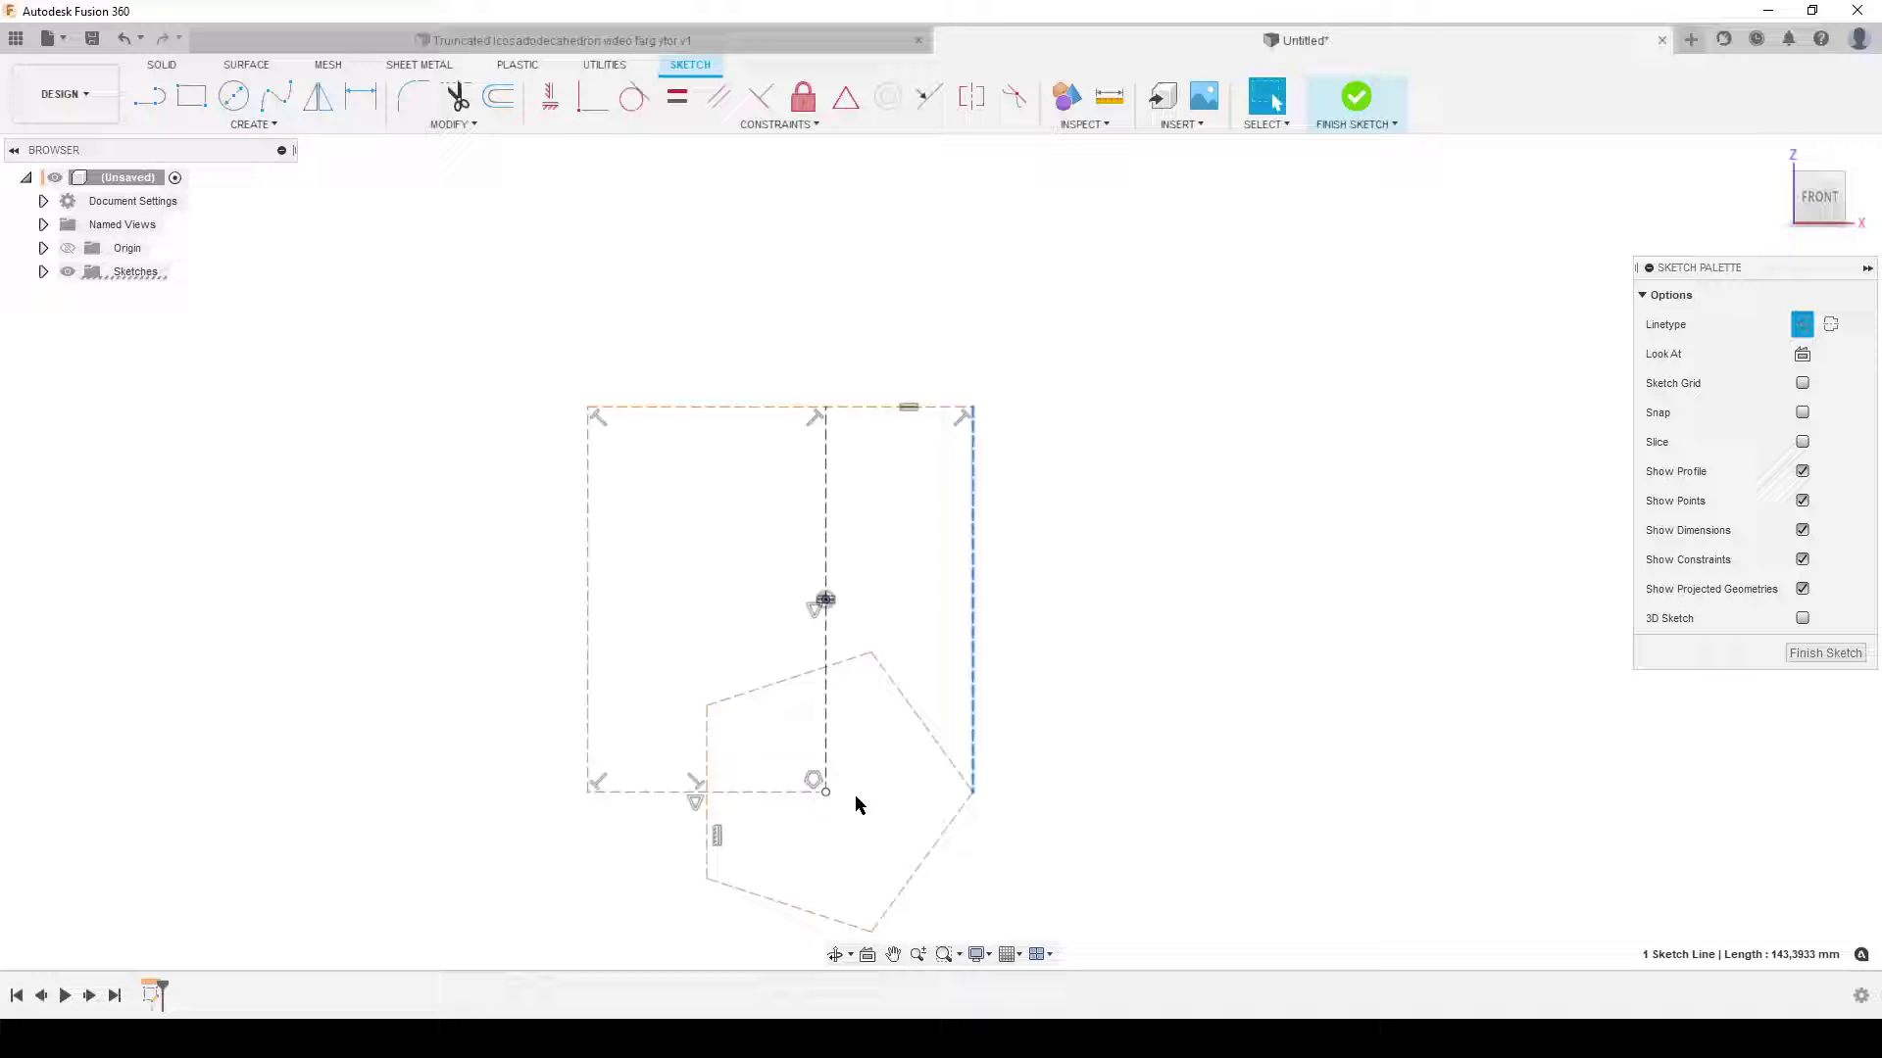
scroll(1170, 696, down, 2)
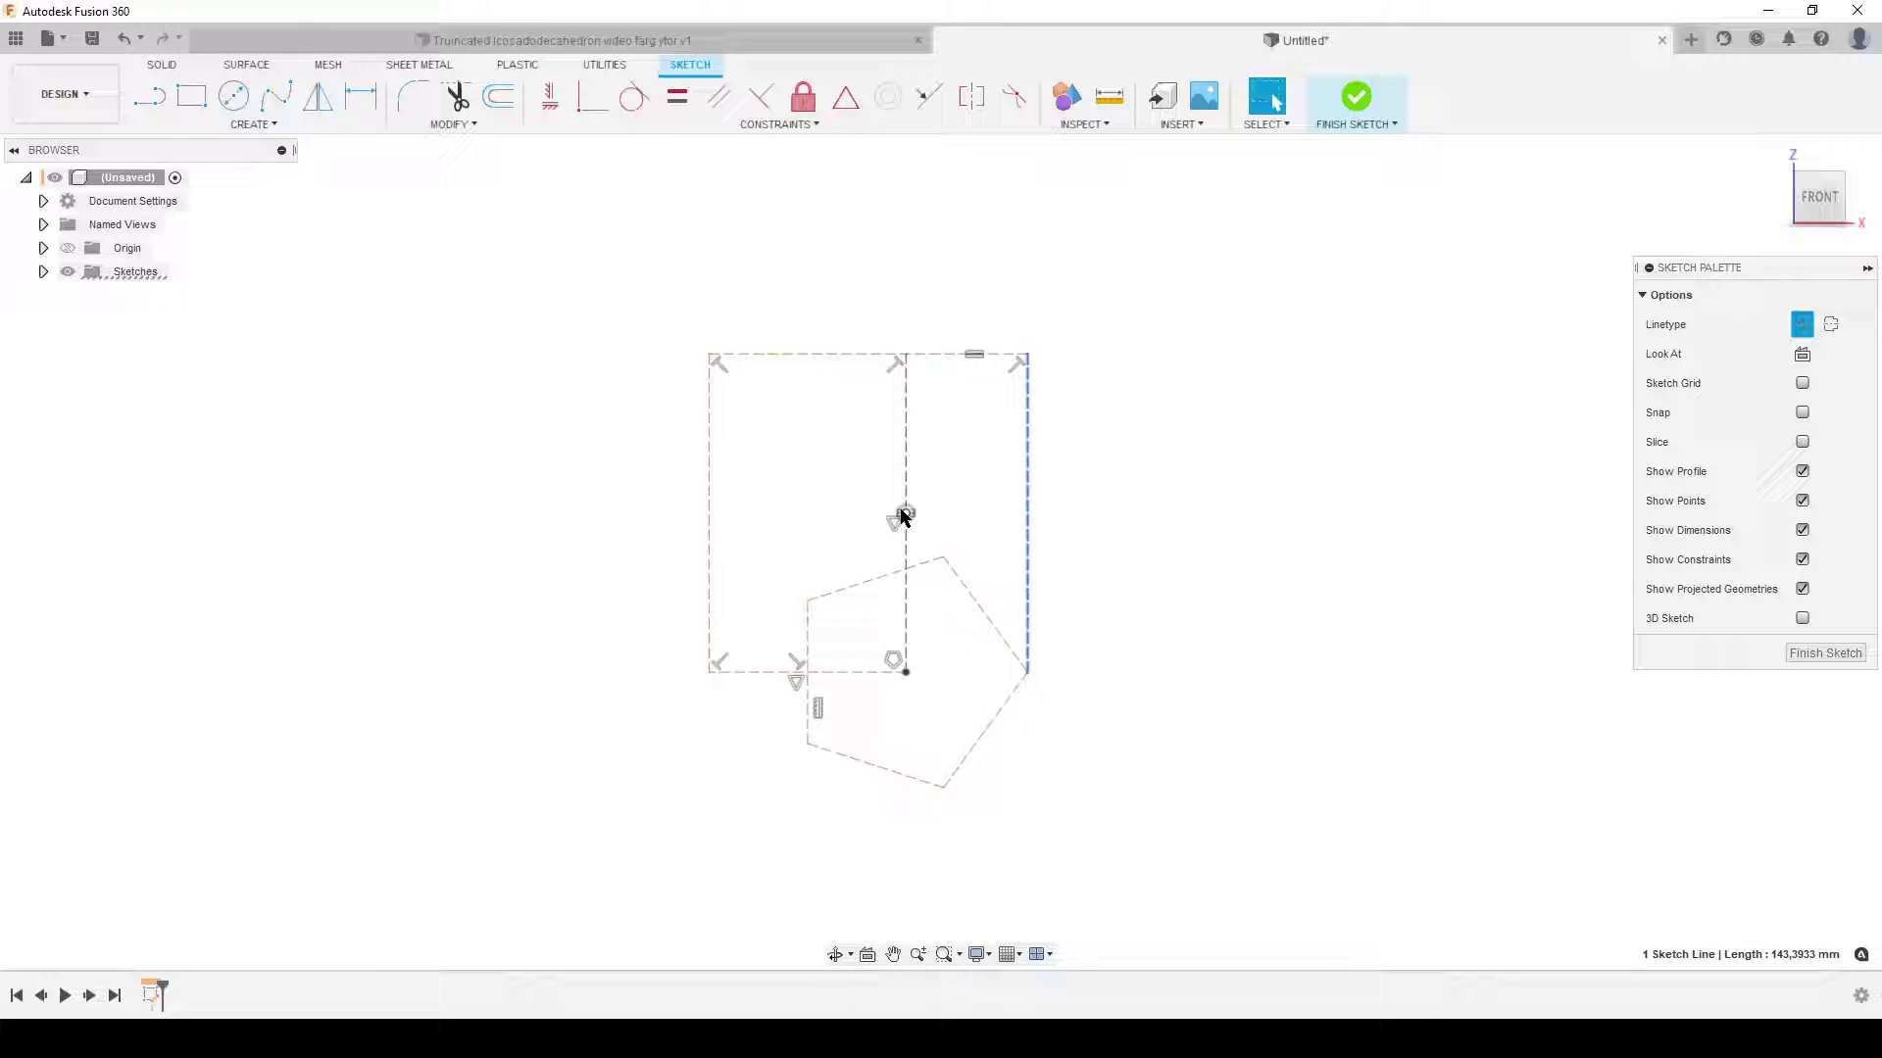
mouse_move(1025, 451)
mouse_down()
mouse_move(1117, 450)
mouse_move(1039, 460)
mouse_up()
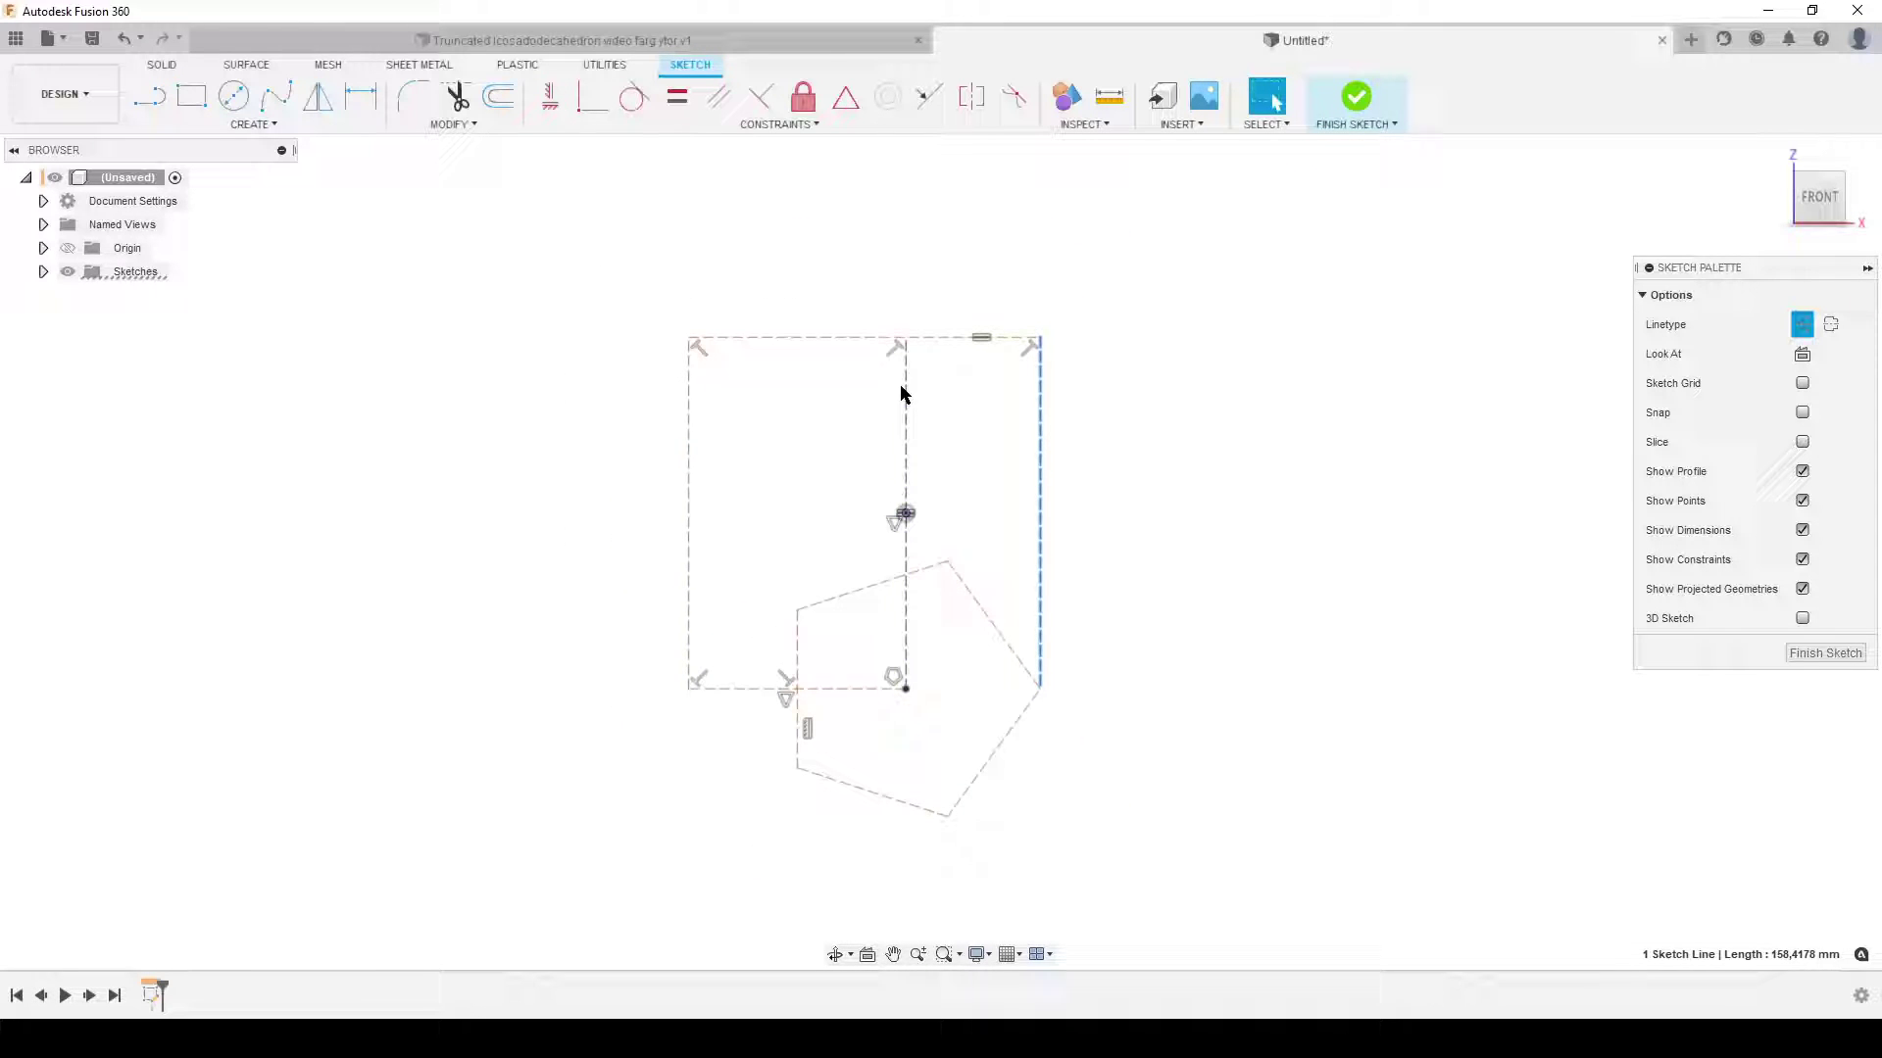
Step: Give the vertical centre line a 100 mm dimension and place the label beside it
click(1321, 520)
key(d)
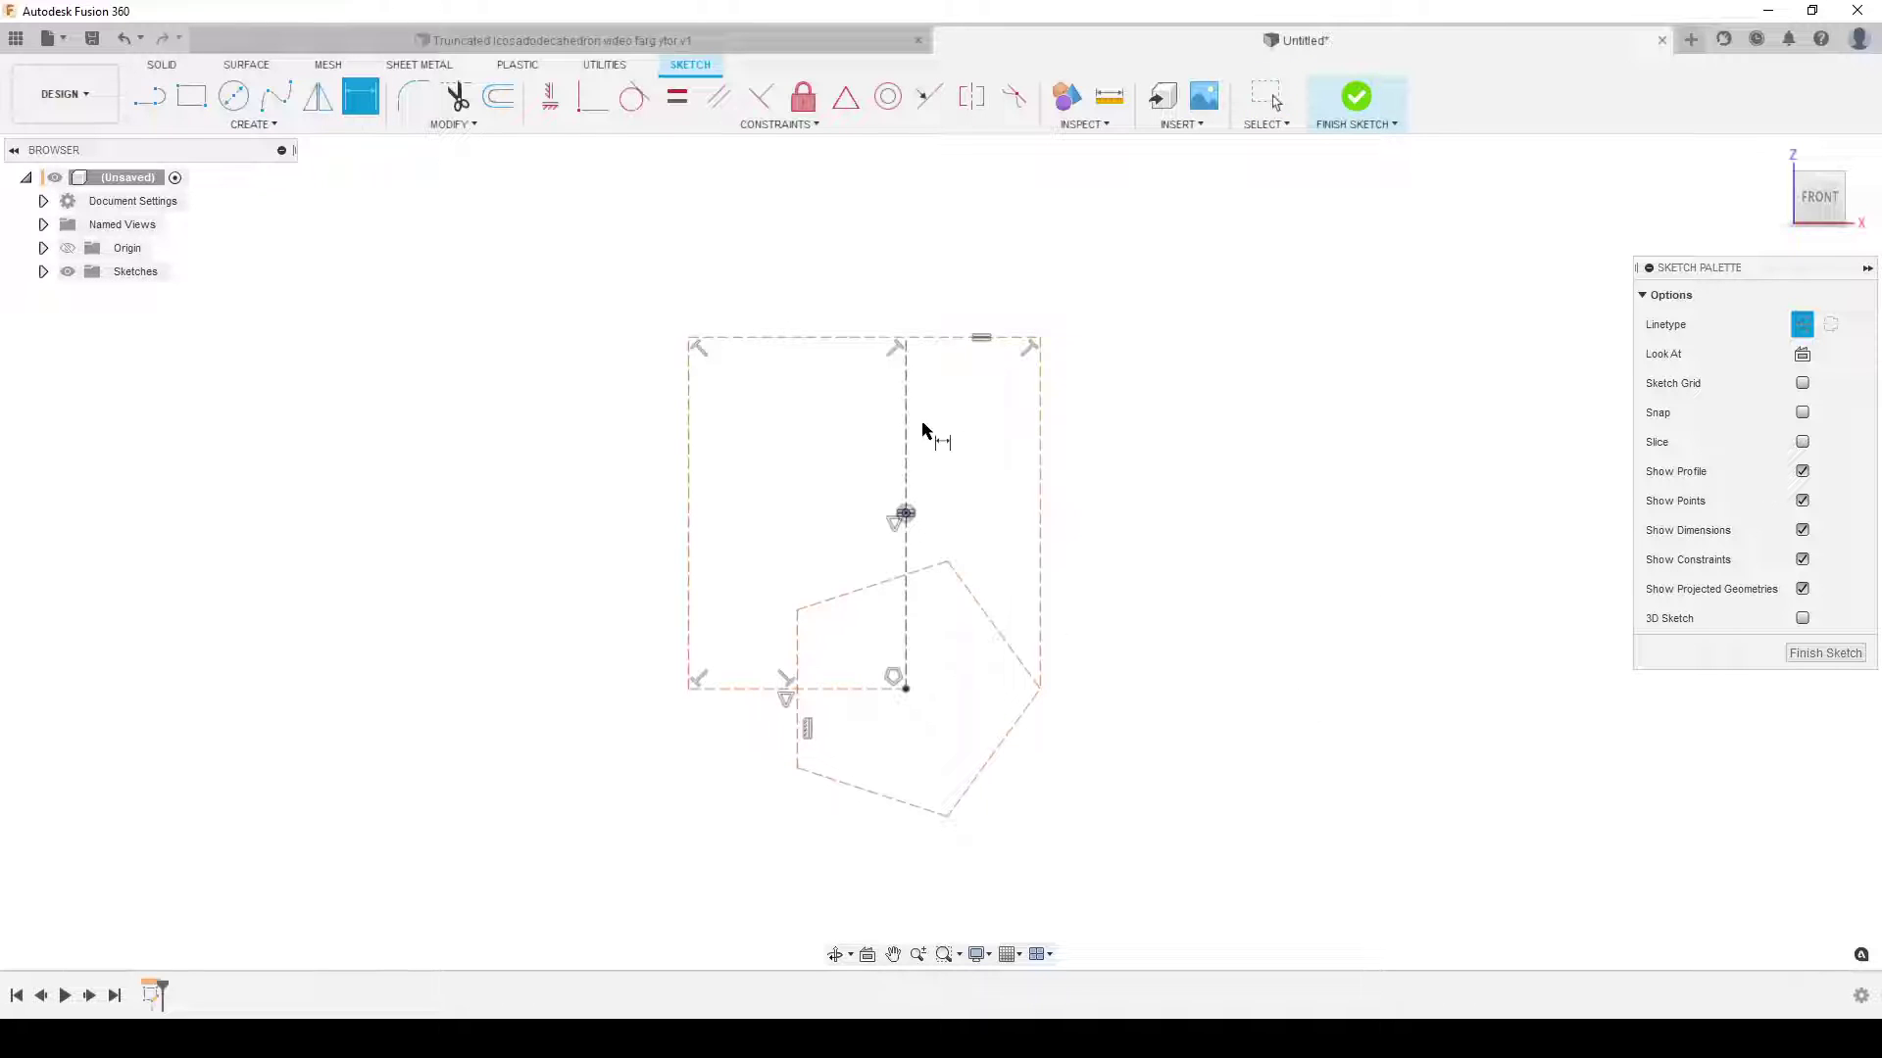
click(906, 422)
click(1225, 419)
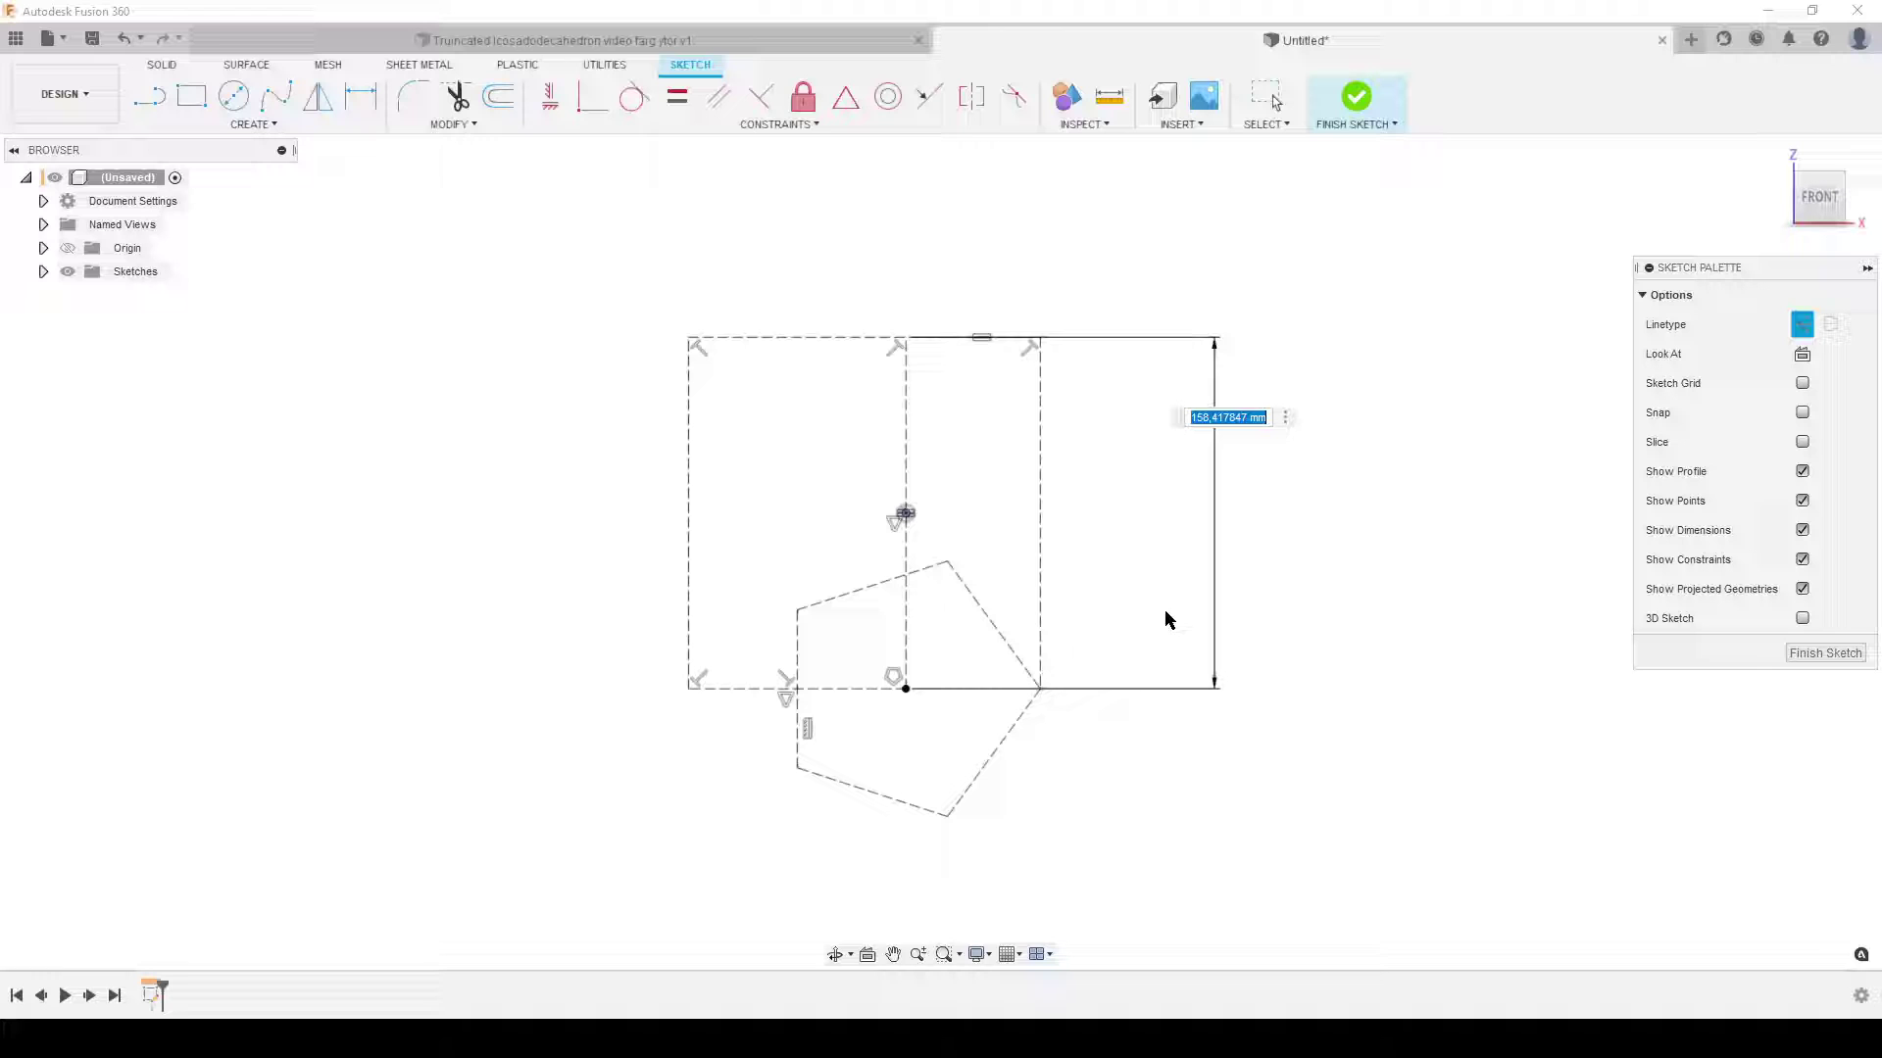
text(100)
key(Return)
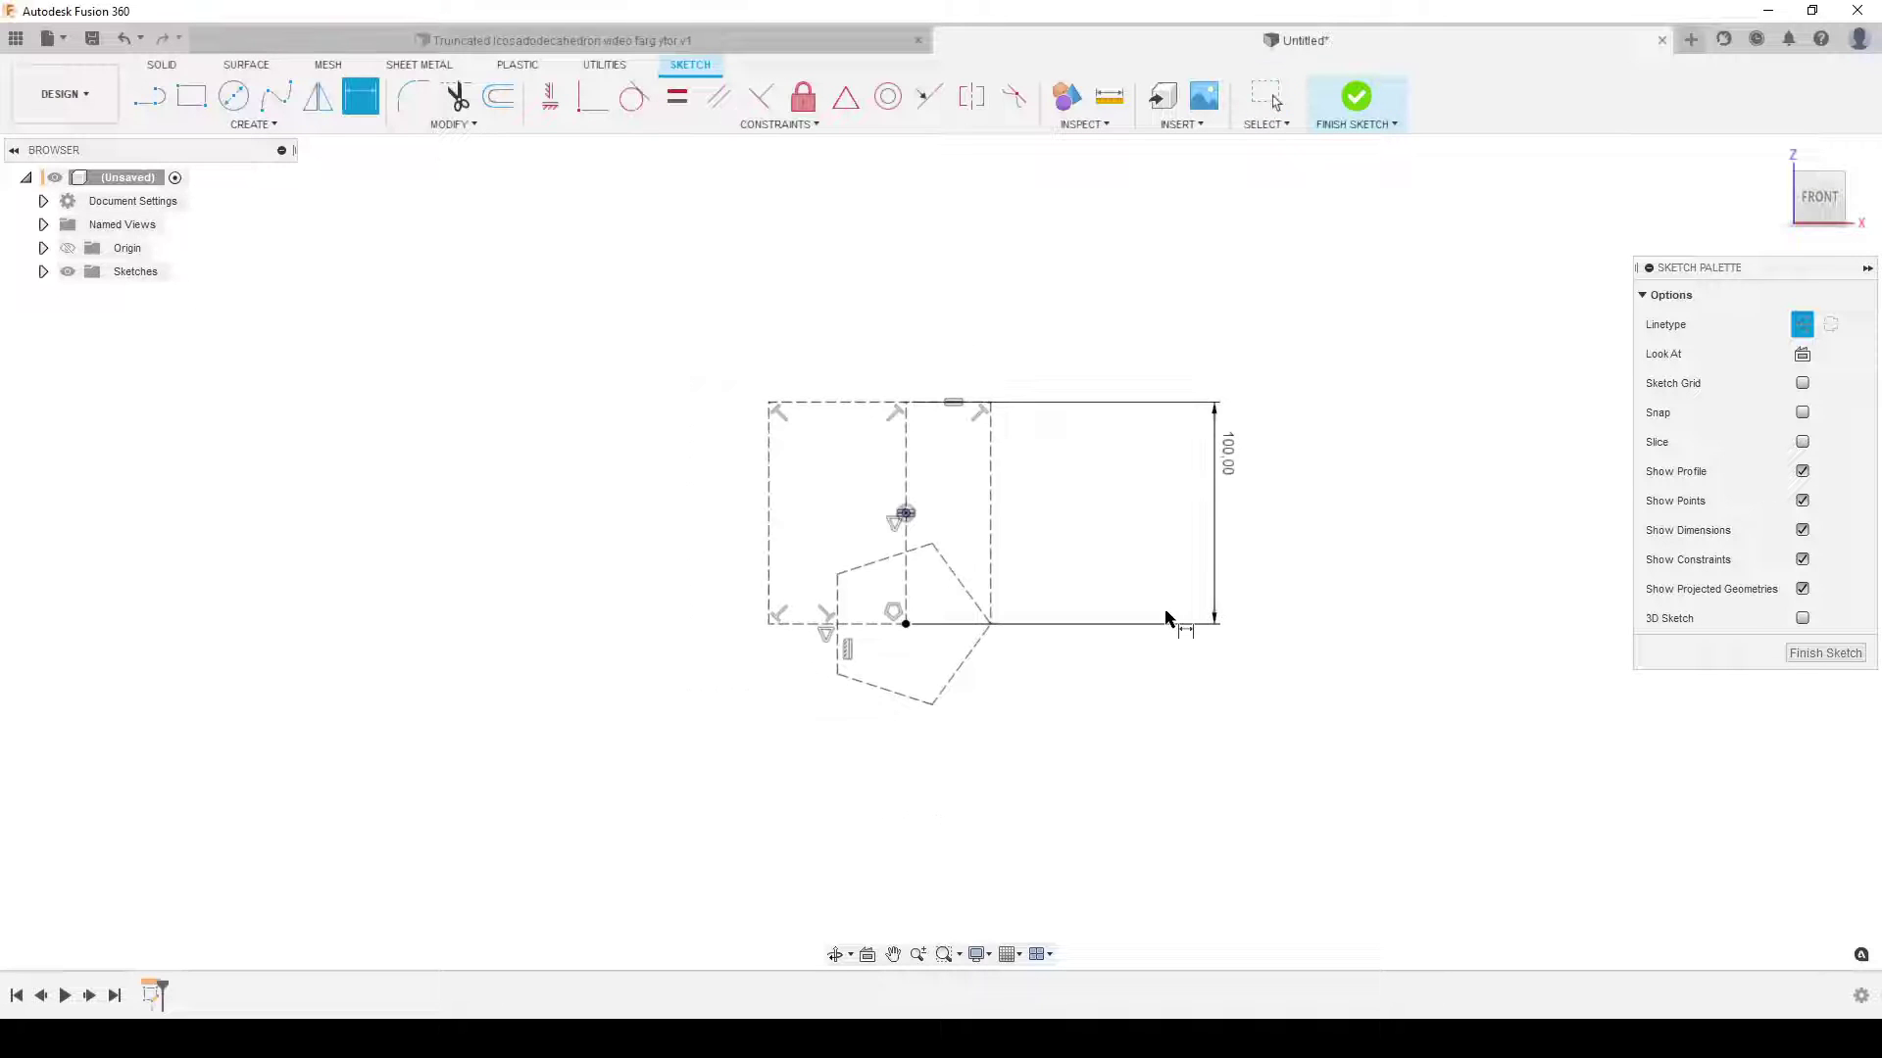
key(Escape)
drag(1215, 449, 943, 450)
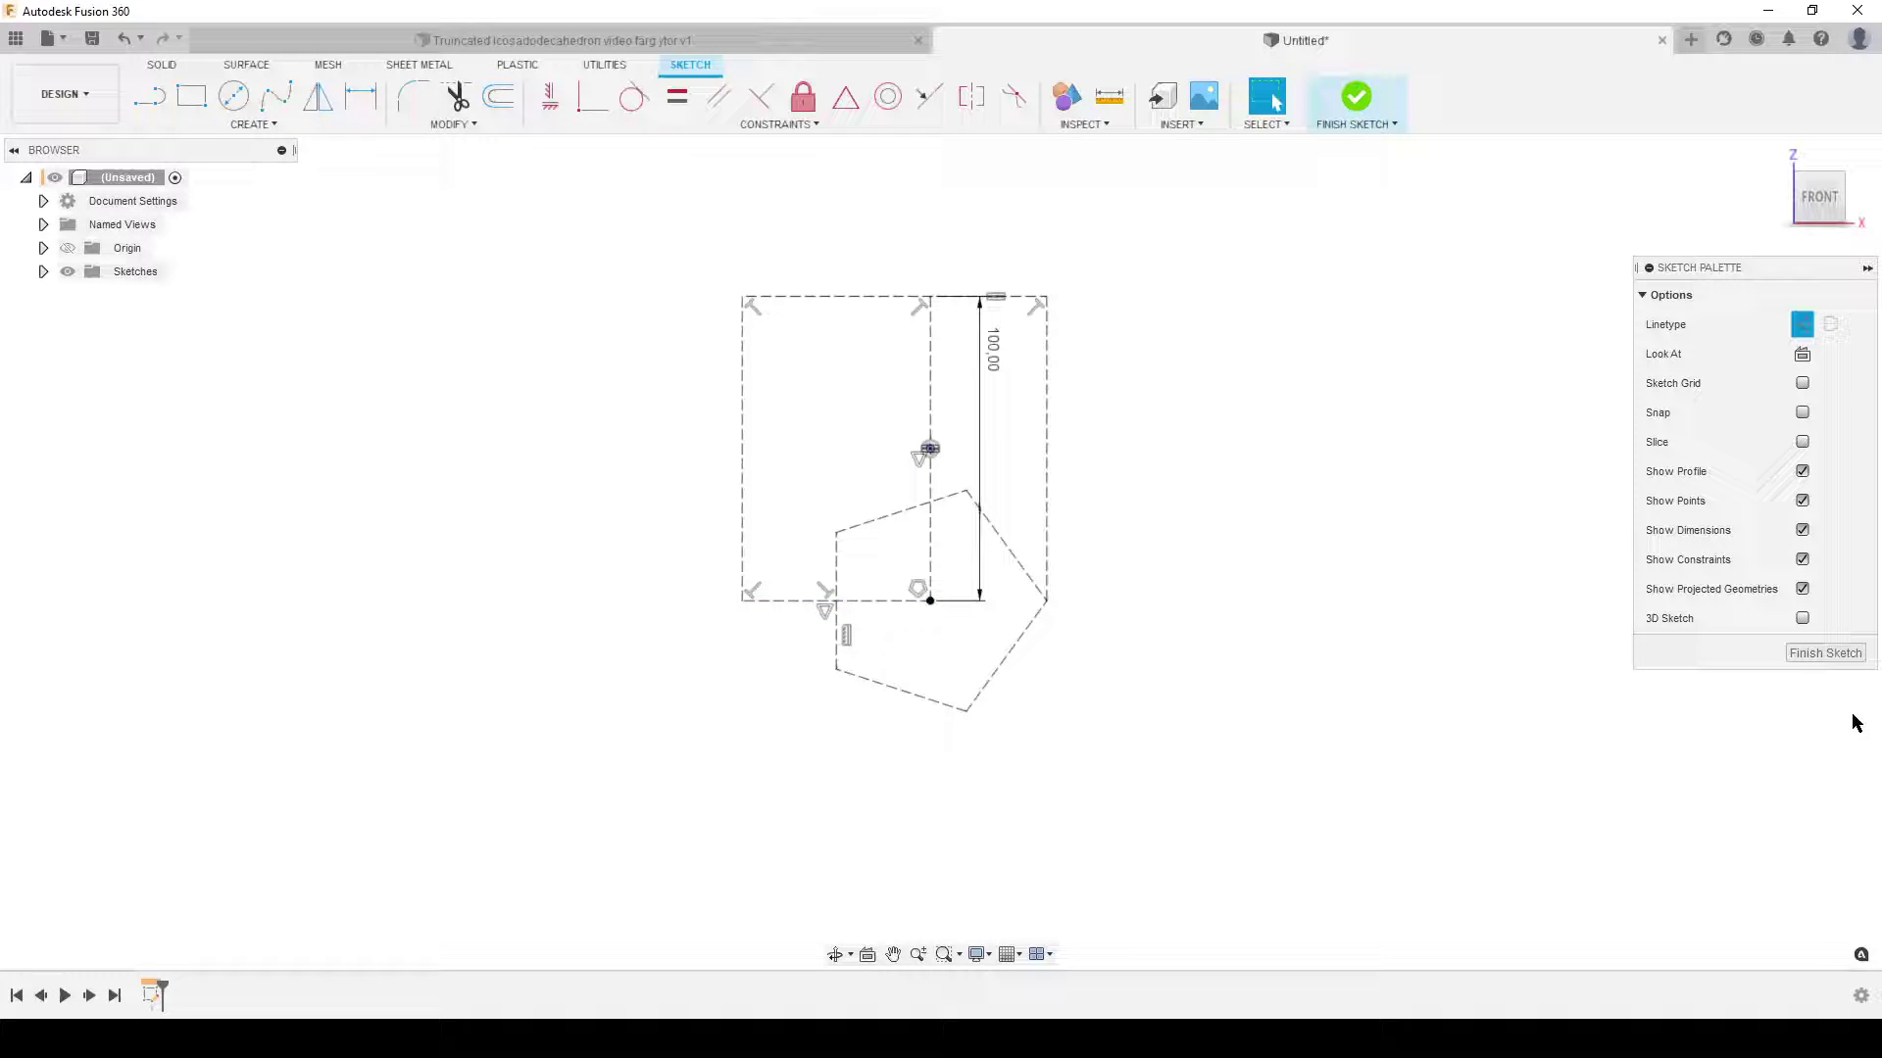
Step: Finish the sketch and create a To Object offset plane from XY at the centre line's lower endpoint
click(1824, 656)
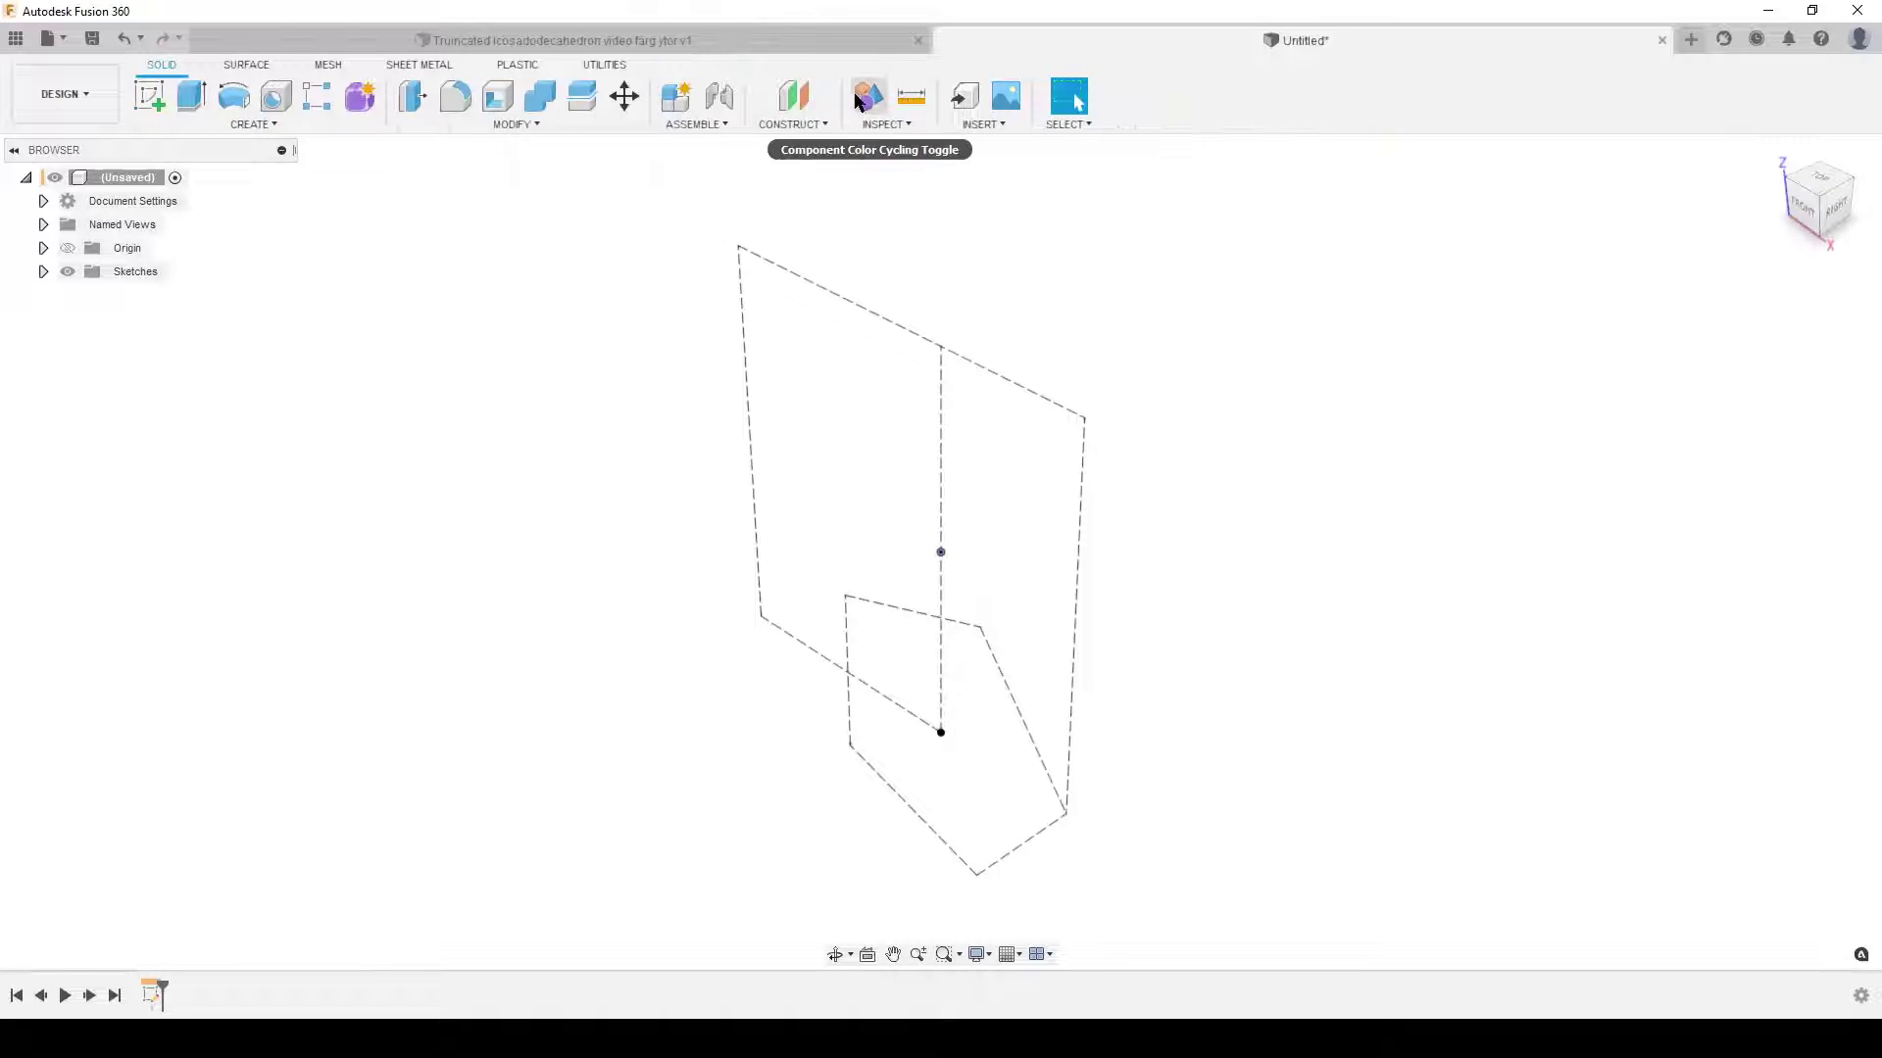
click(792, 101)
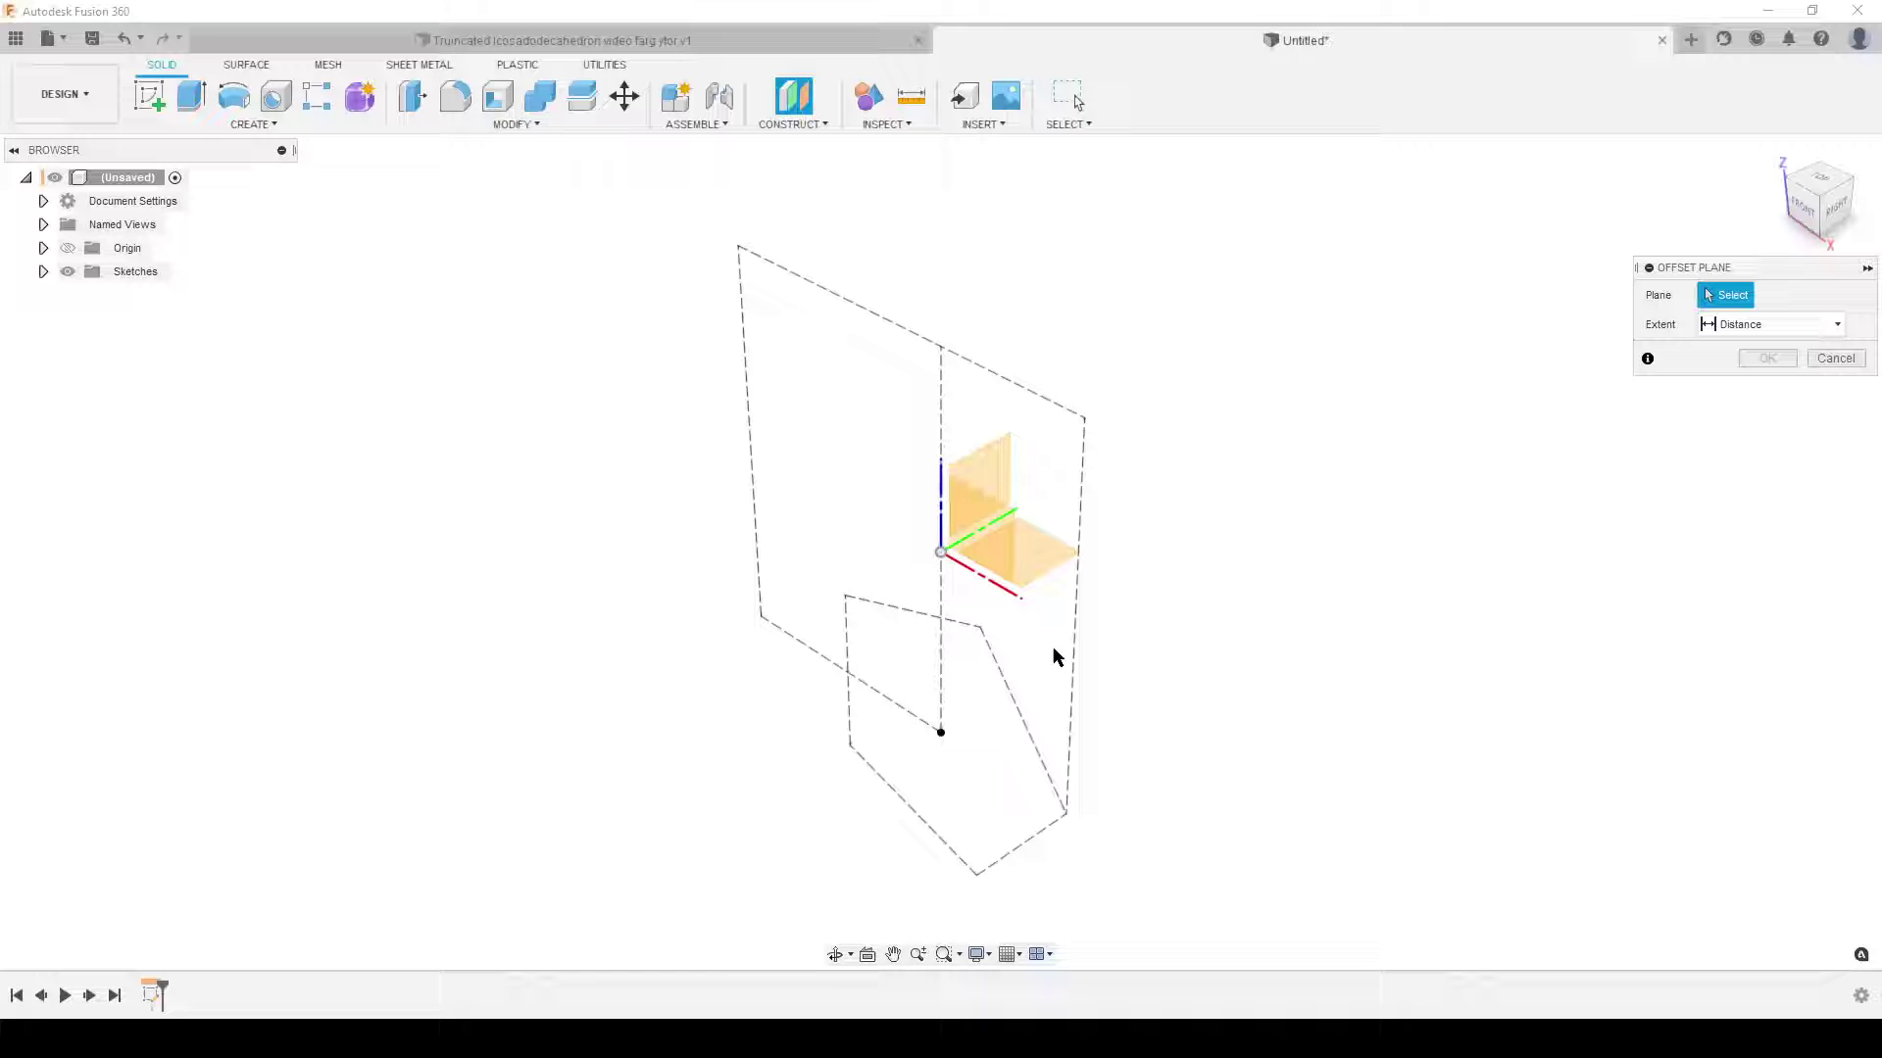
click(1054, 554)
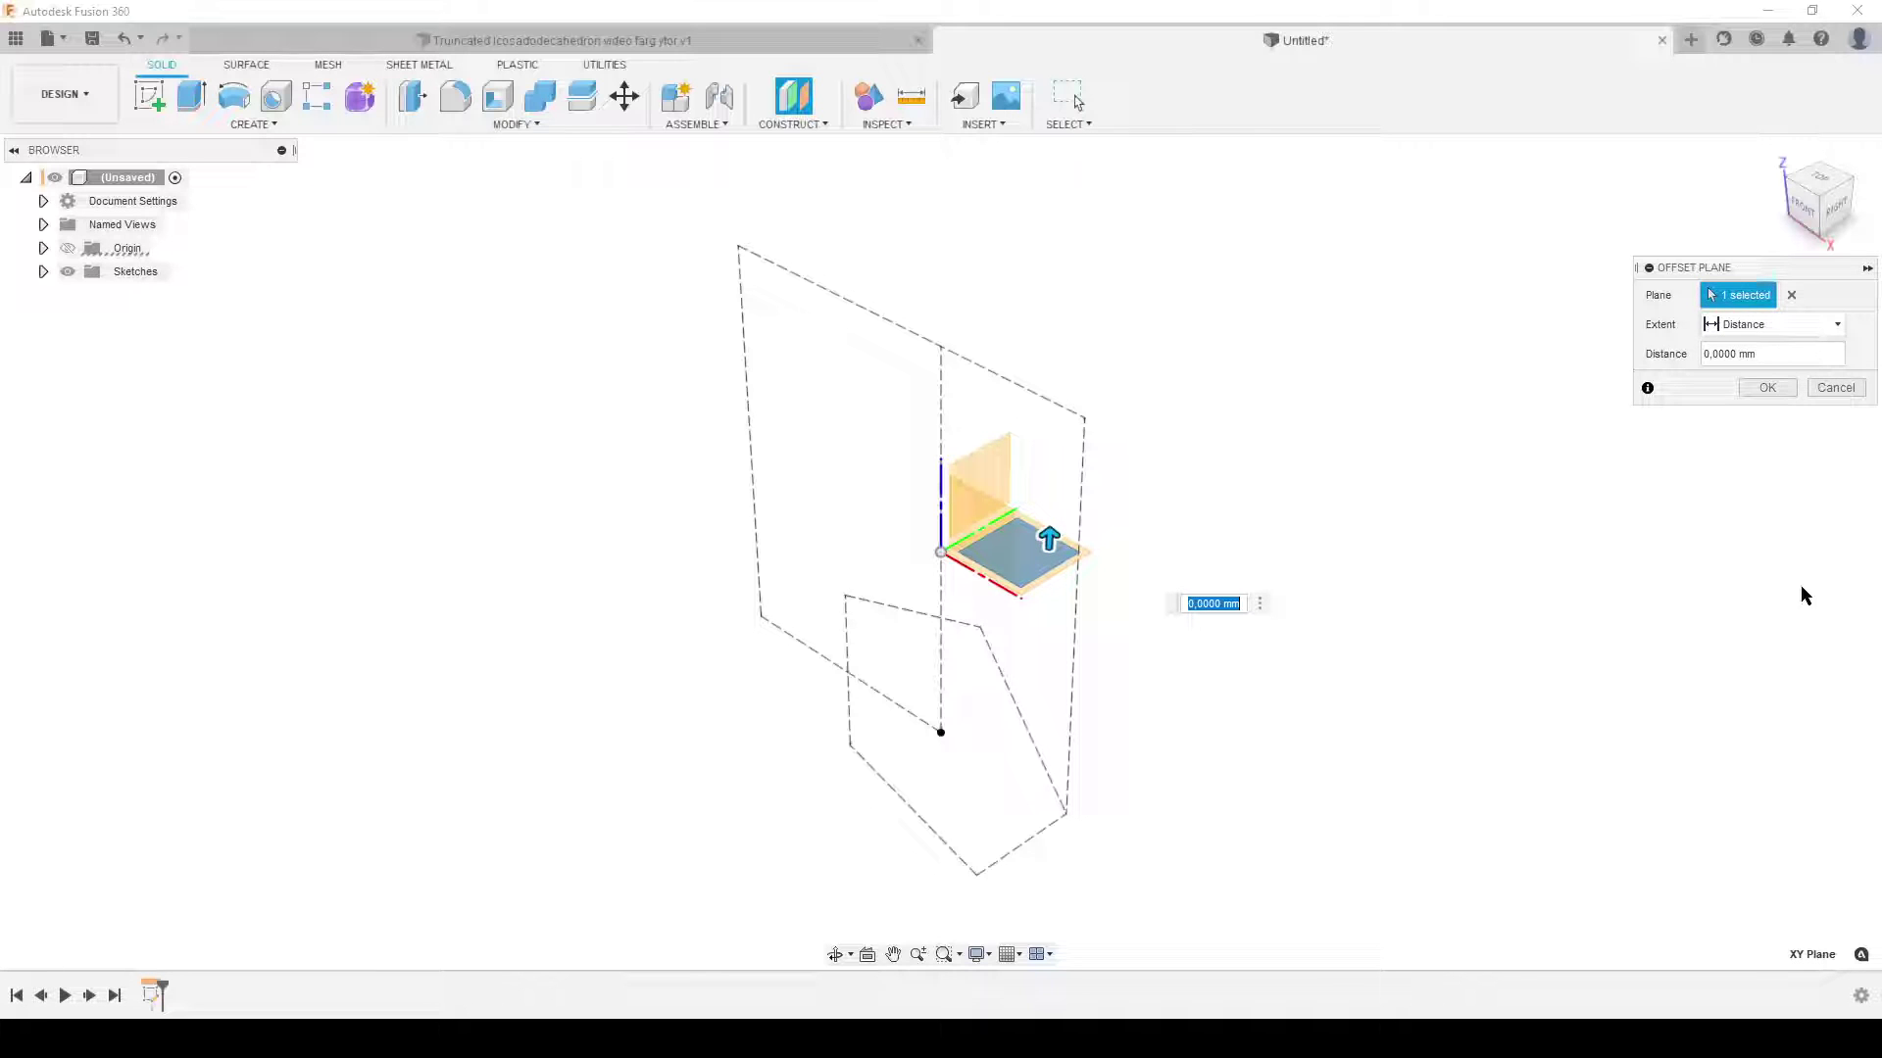
click(1813, 325)
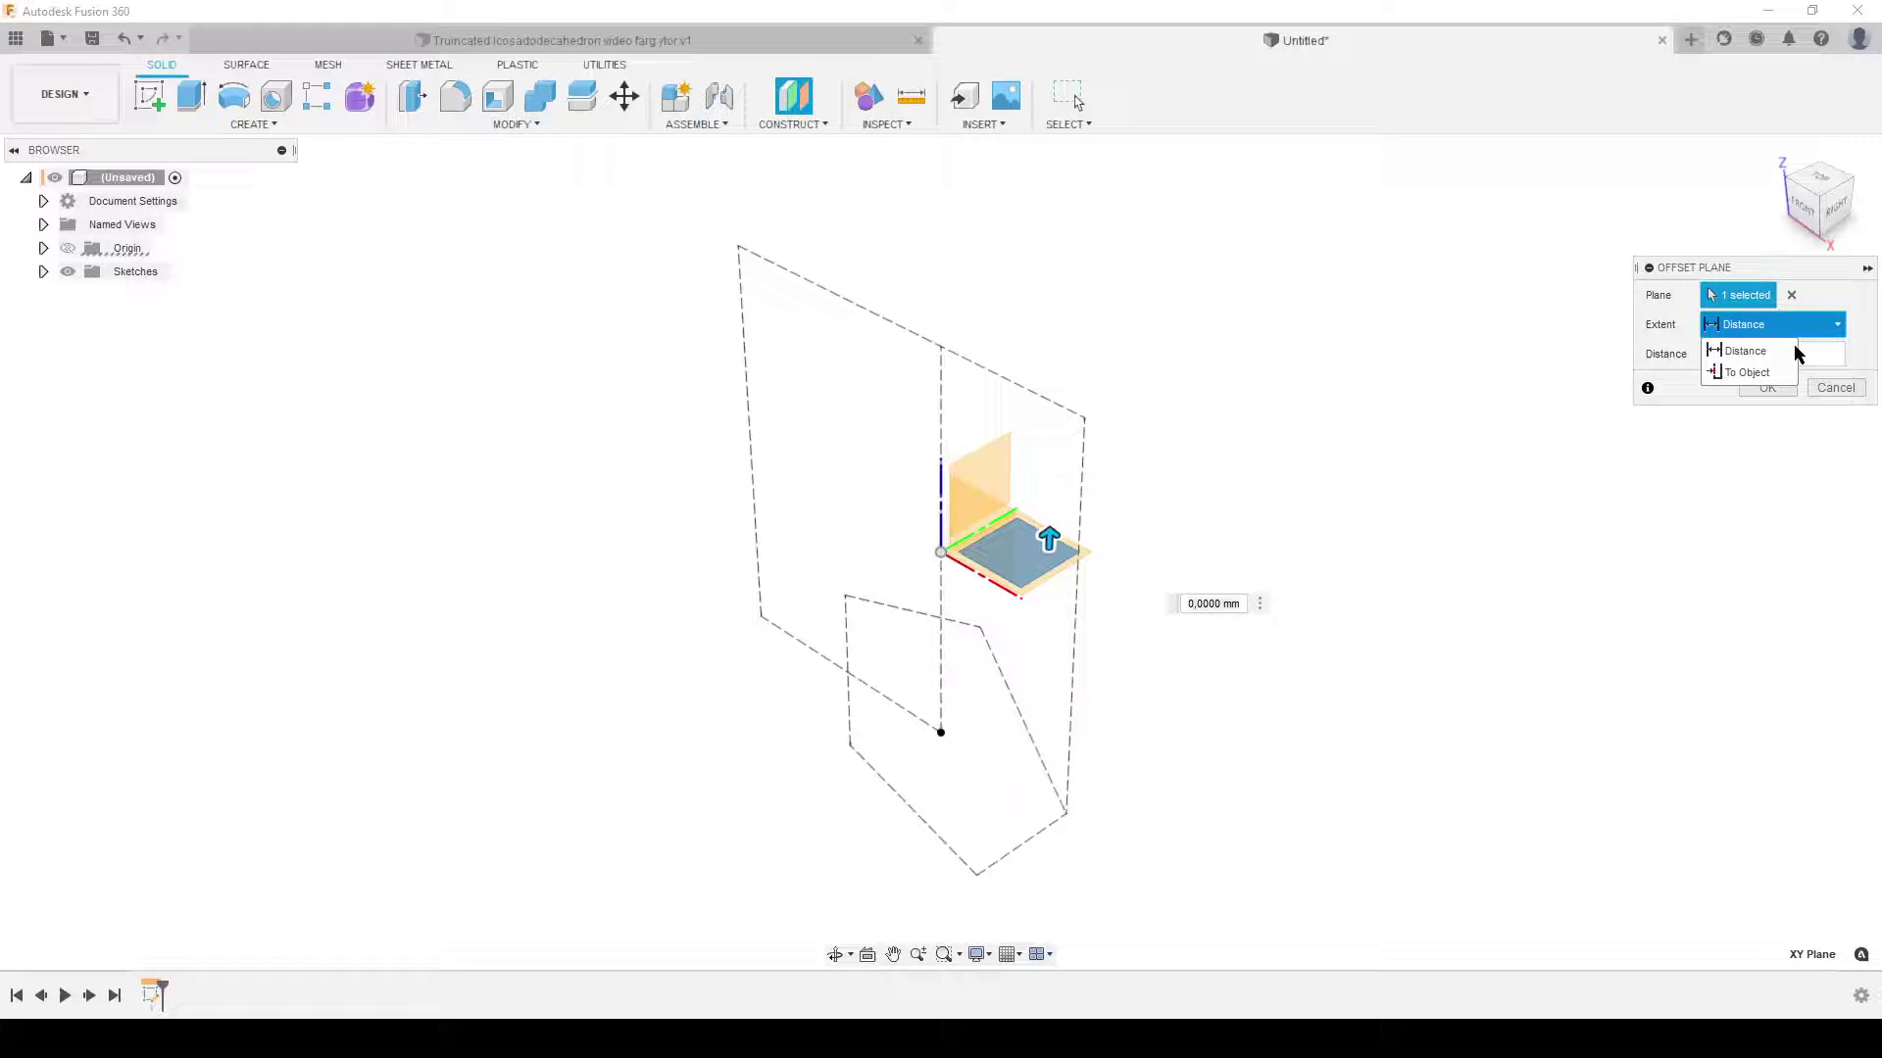
click(1760, 373)
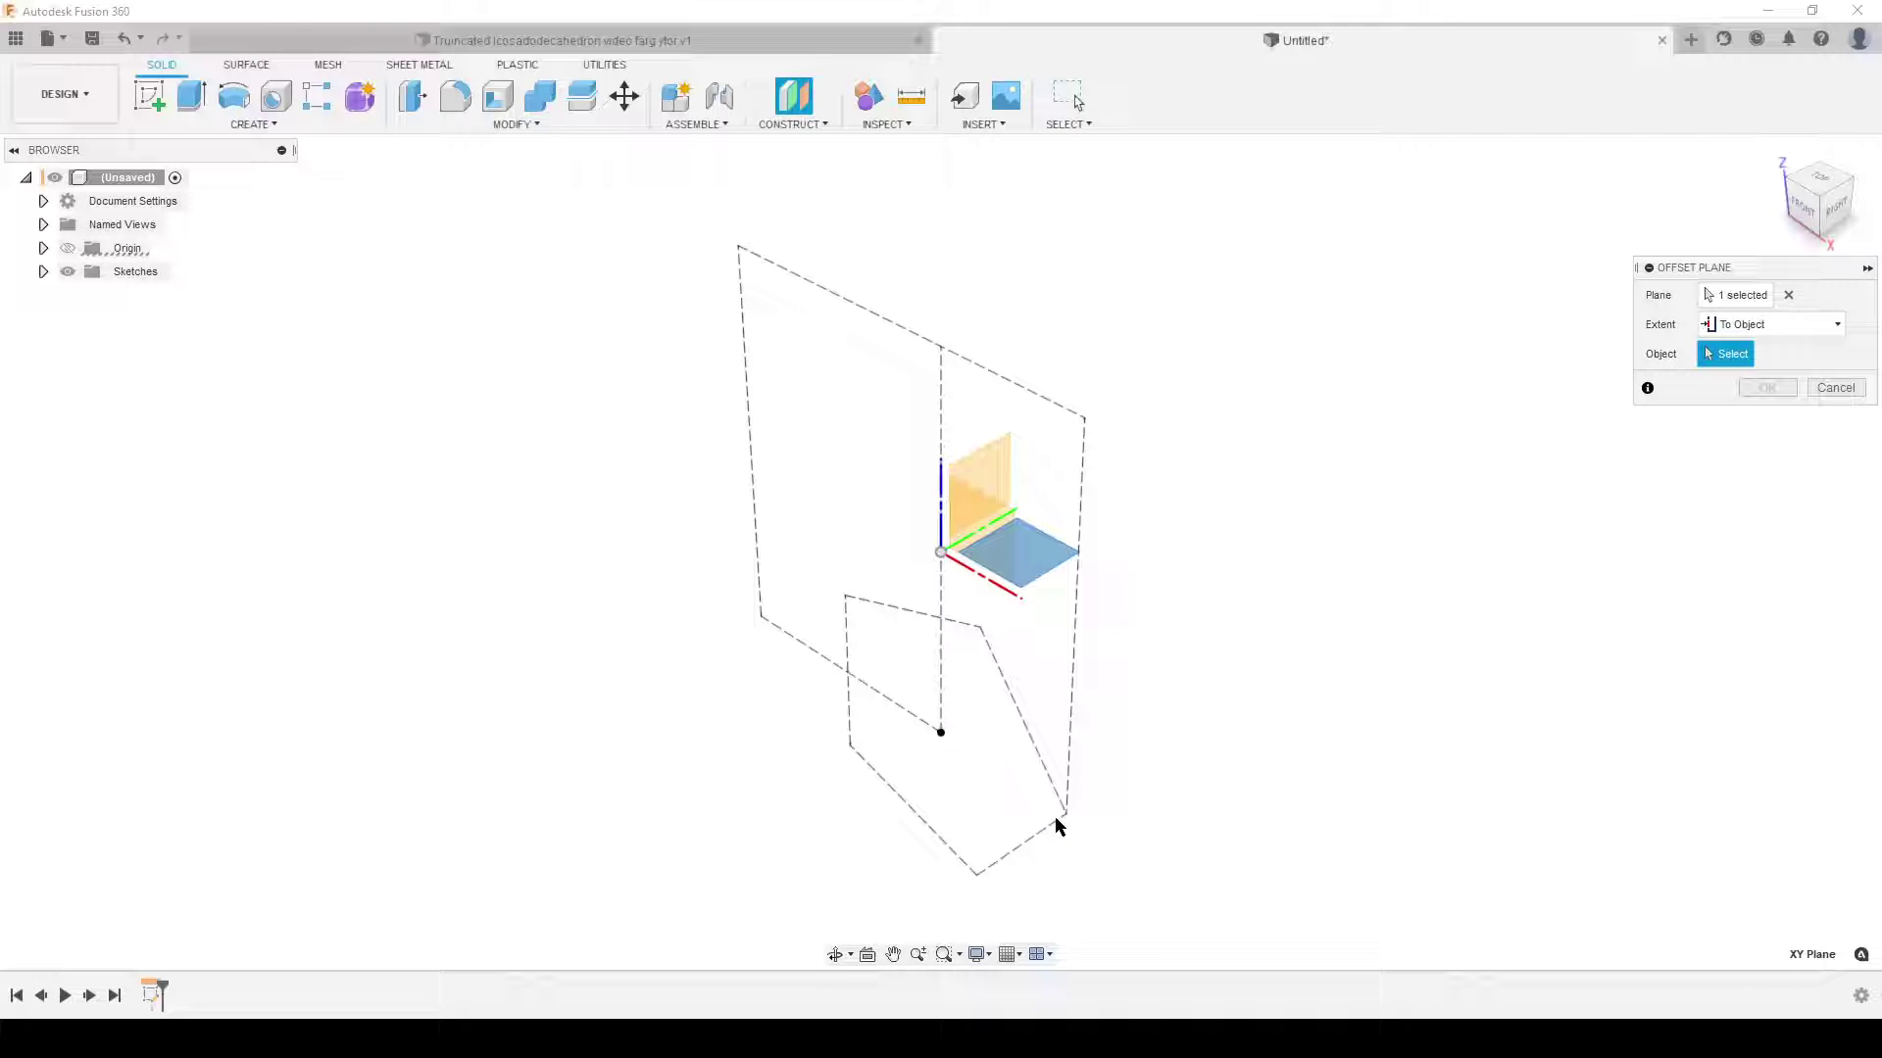
click(941, 733)
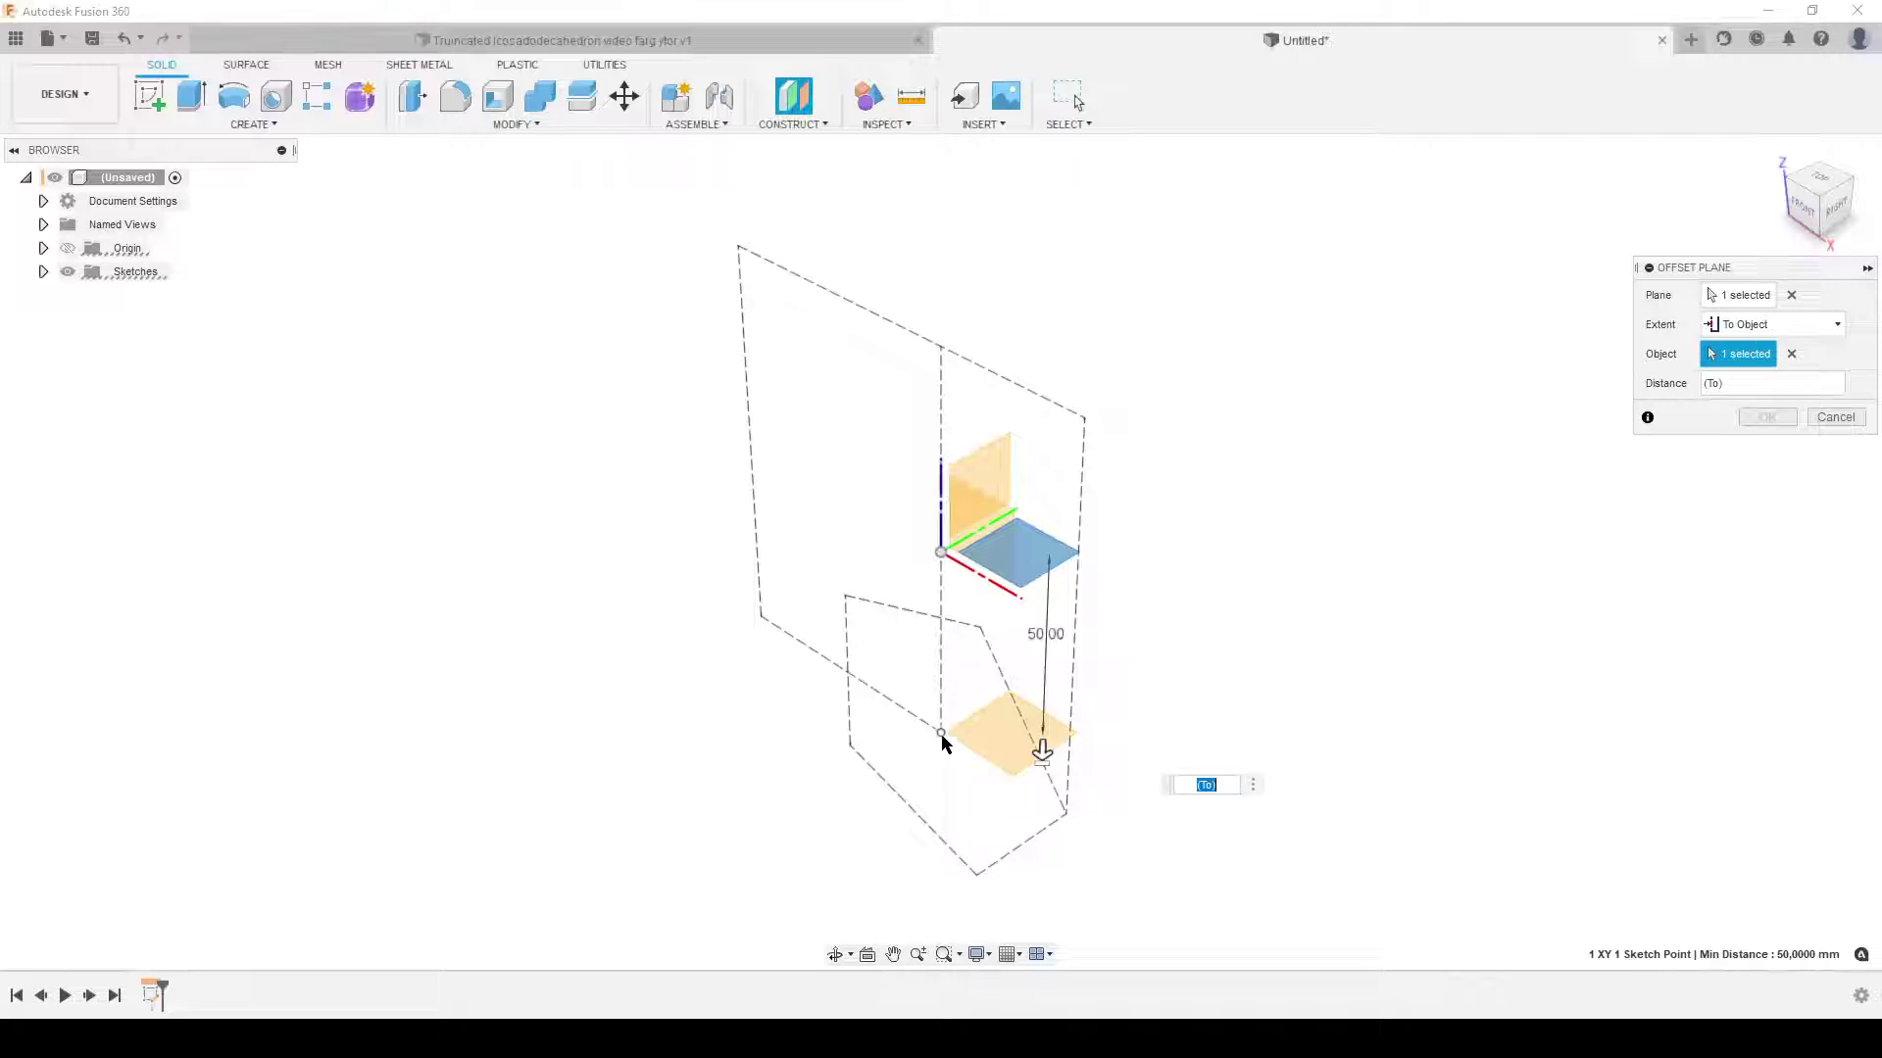
click(1770, 416)
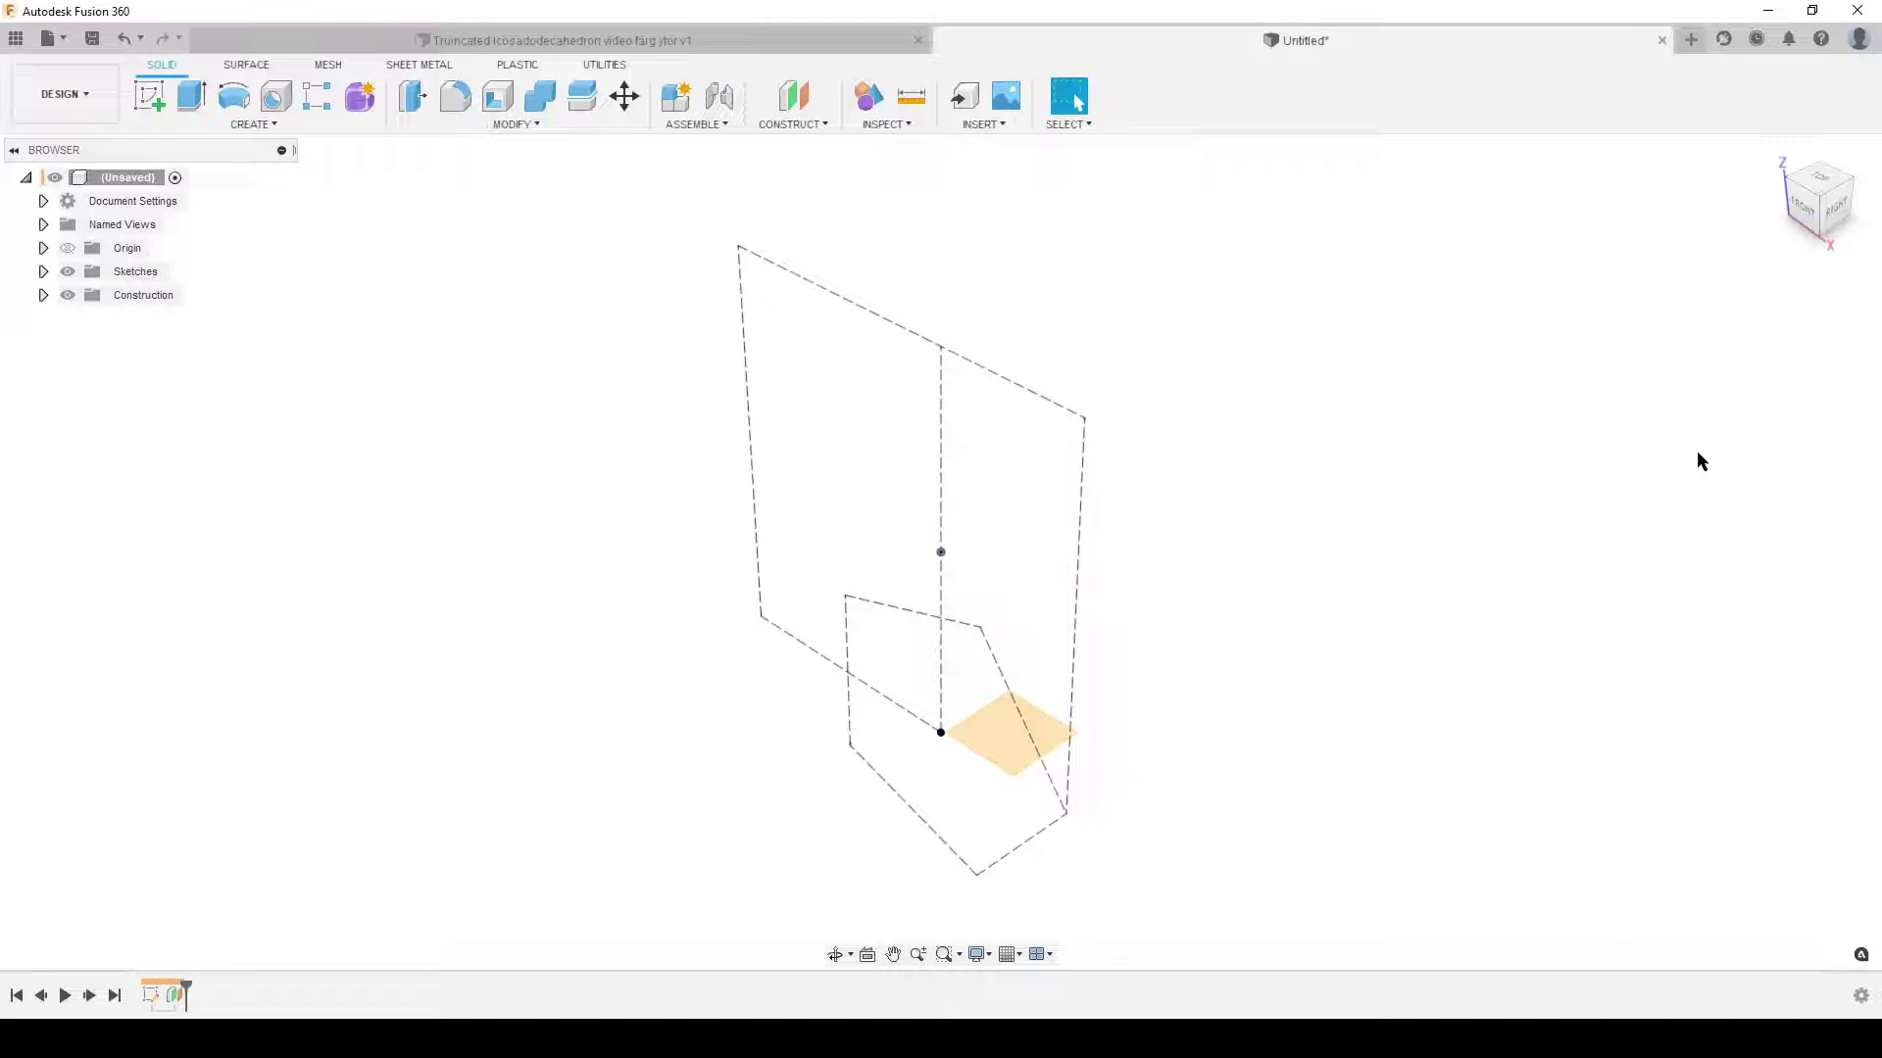
Step: Start a sketch on the offset plane and project the pentagon's right vertex into it
click(149, 95)
click(1027, 760)
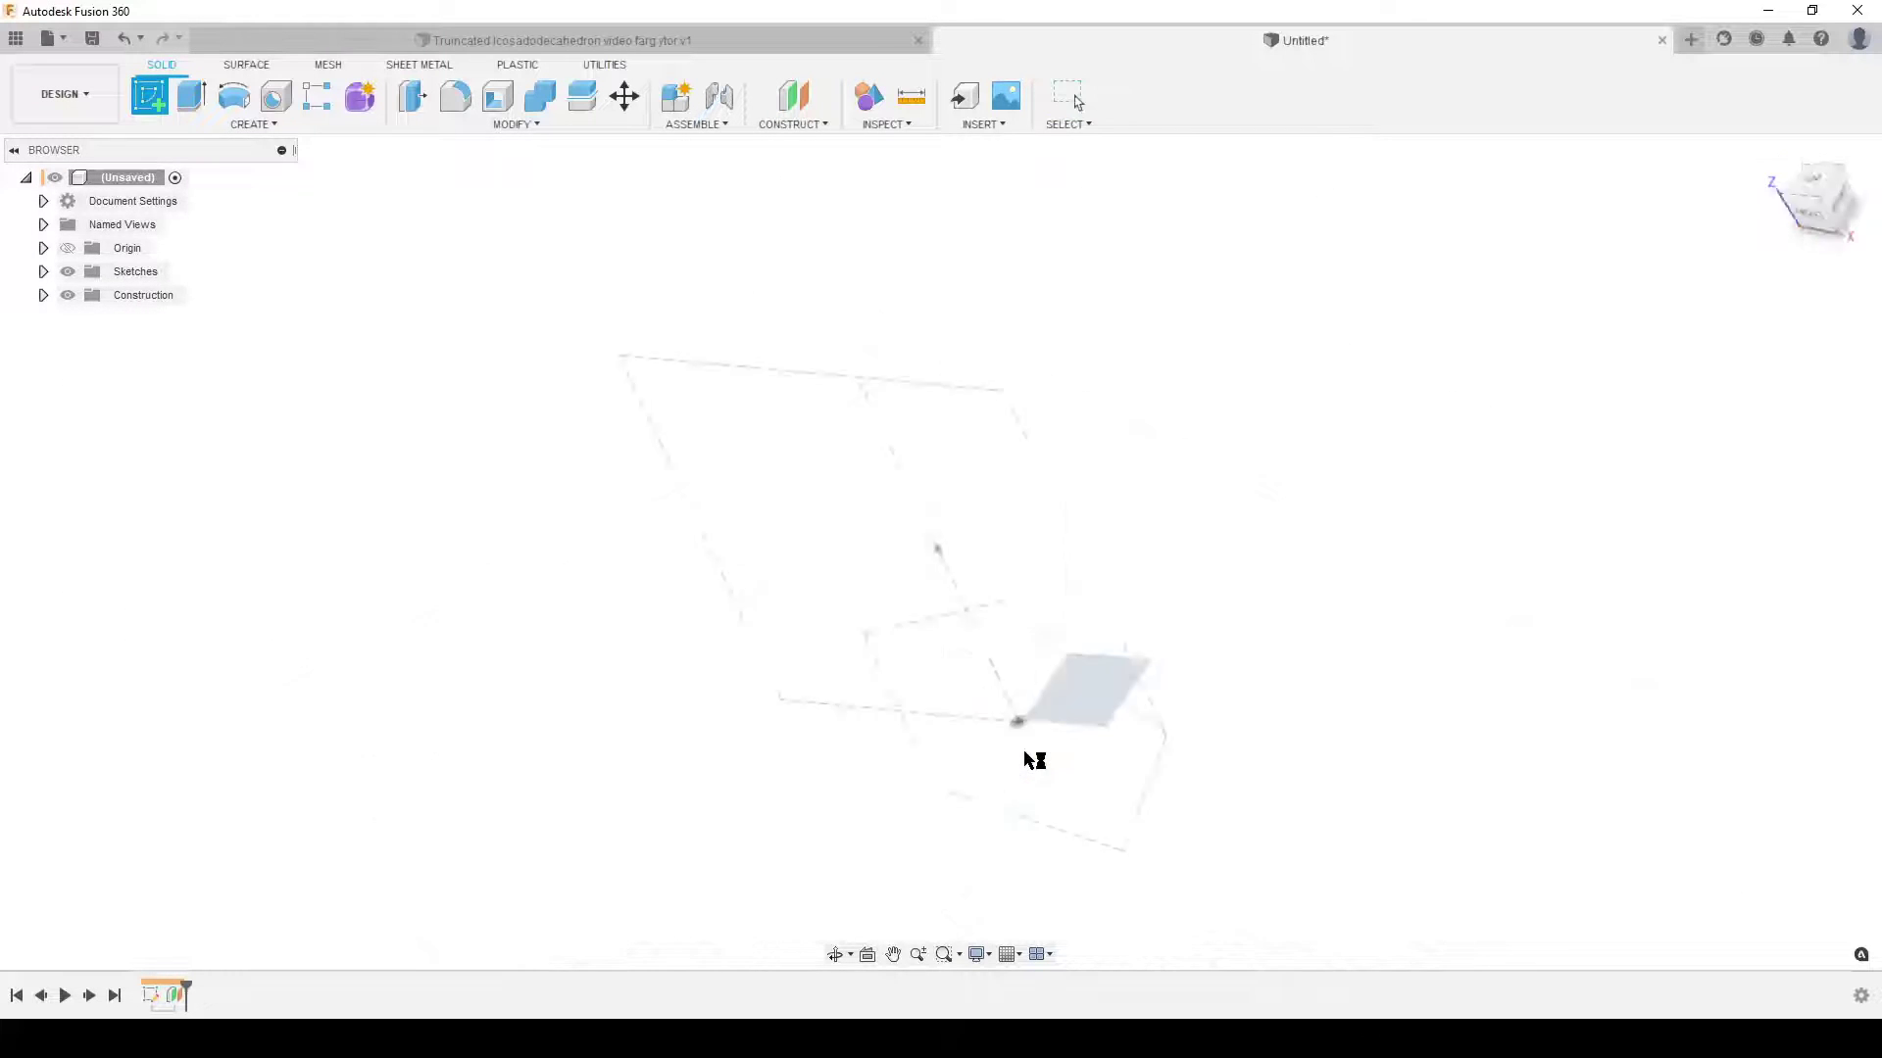
key(p)
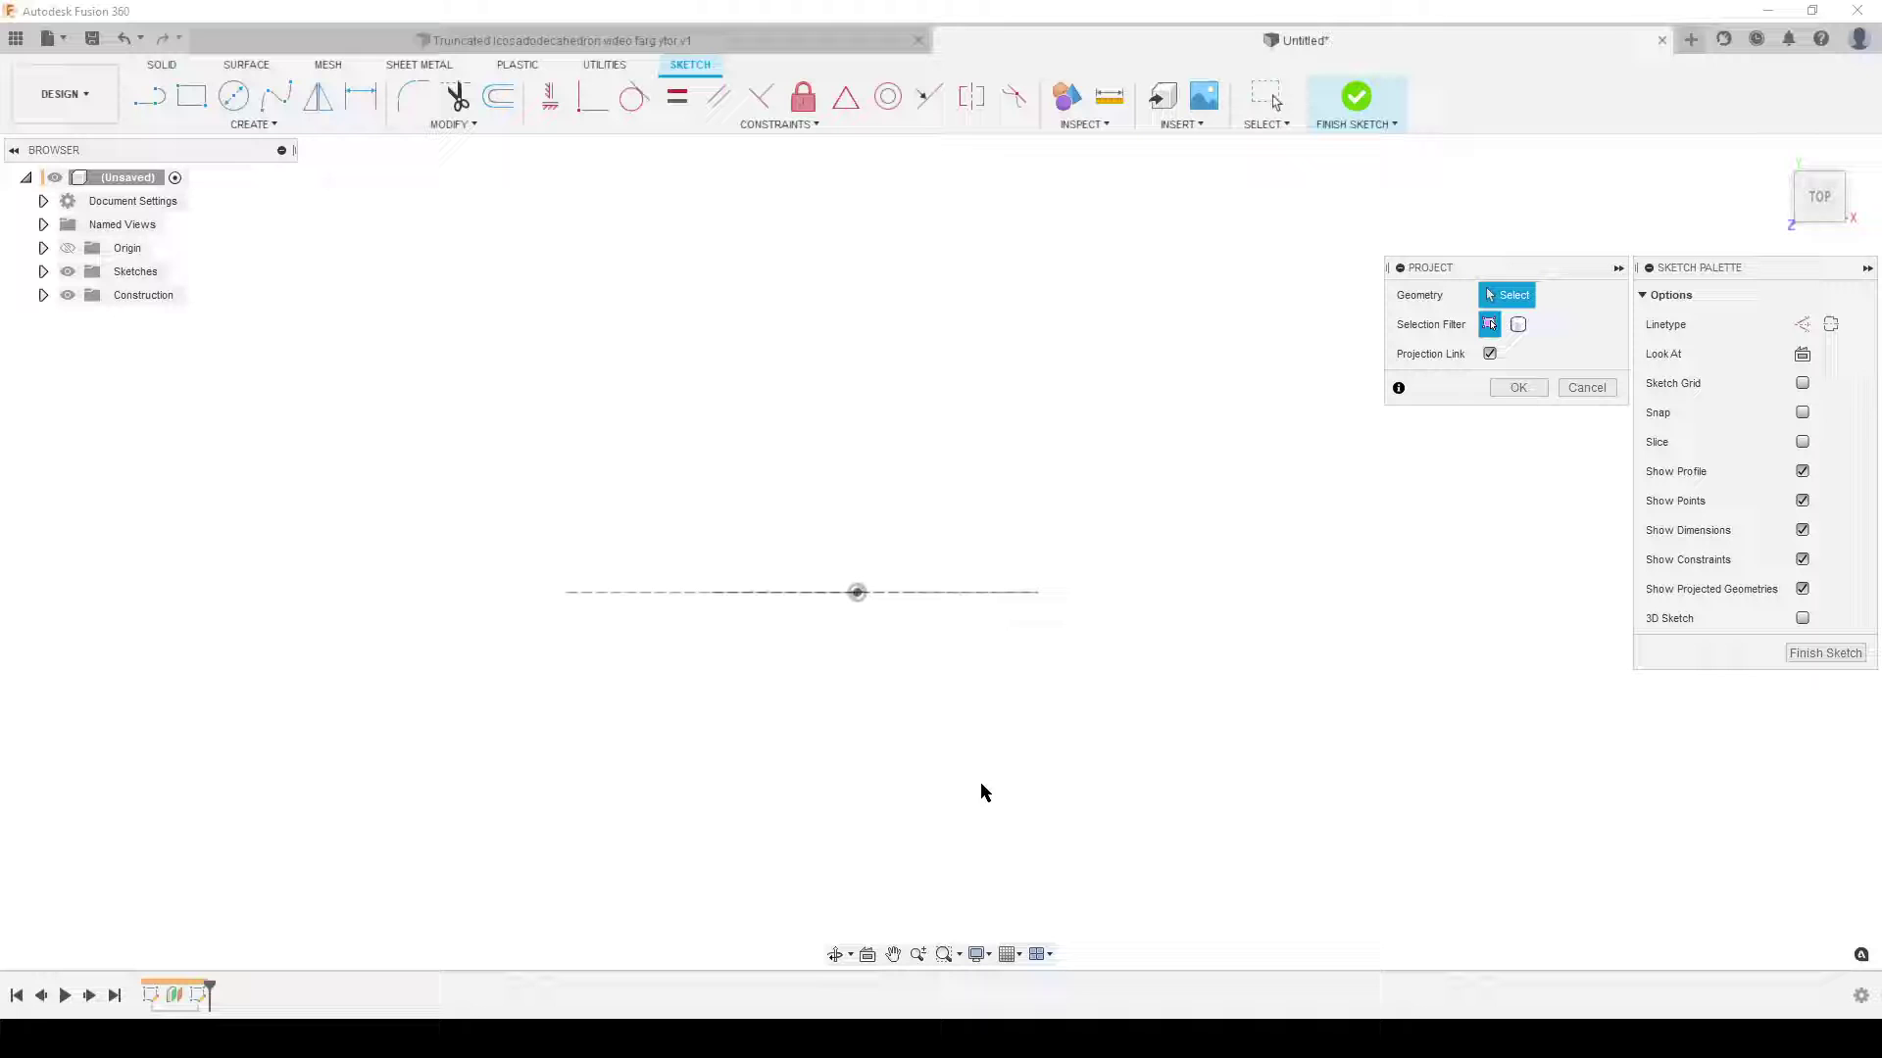
shift+middle_drag(1125, 779, 1120, 741)
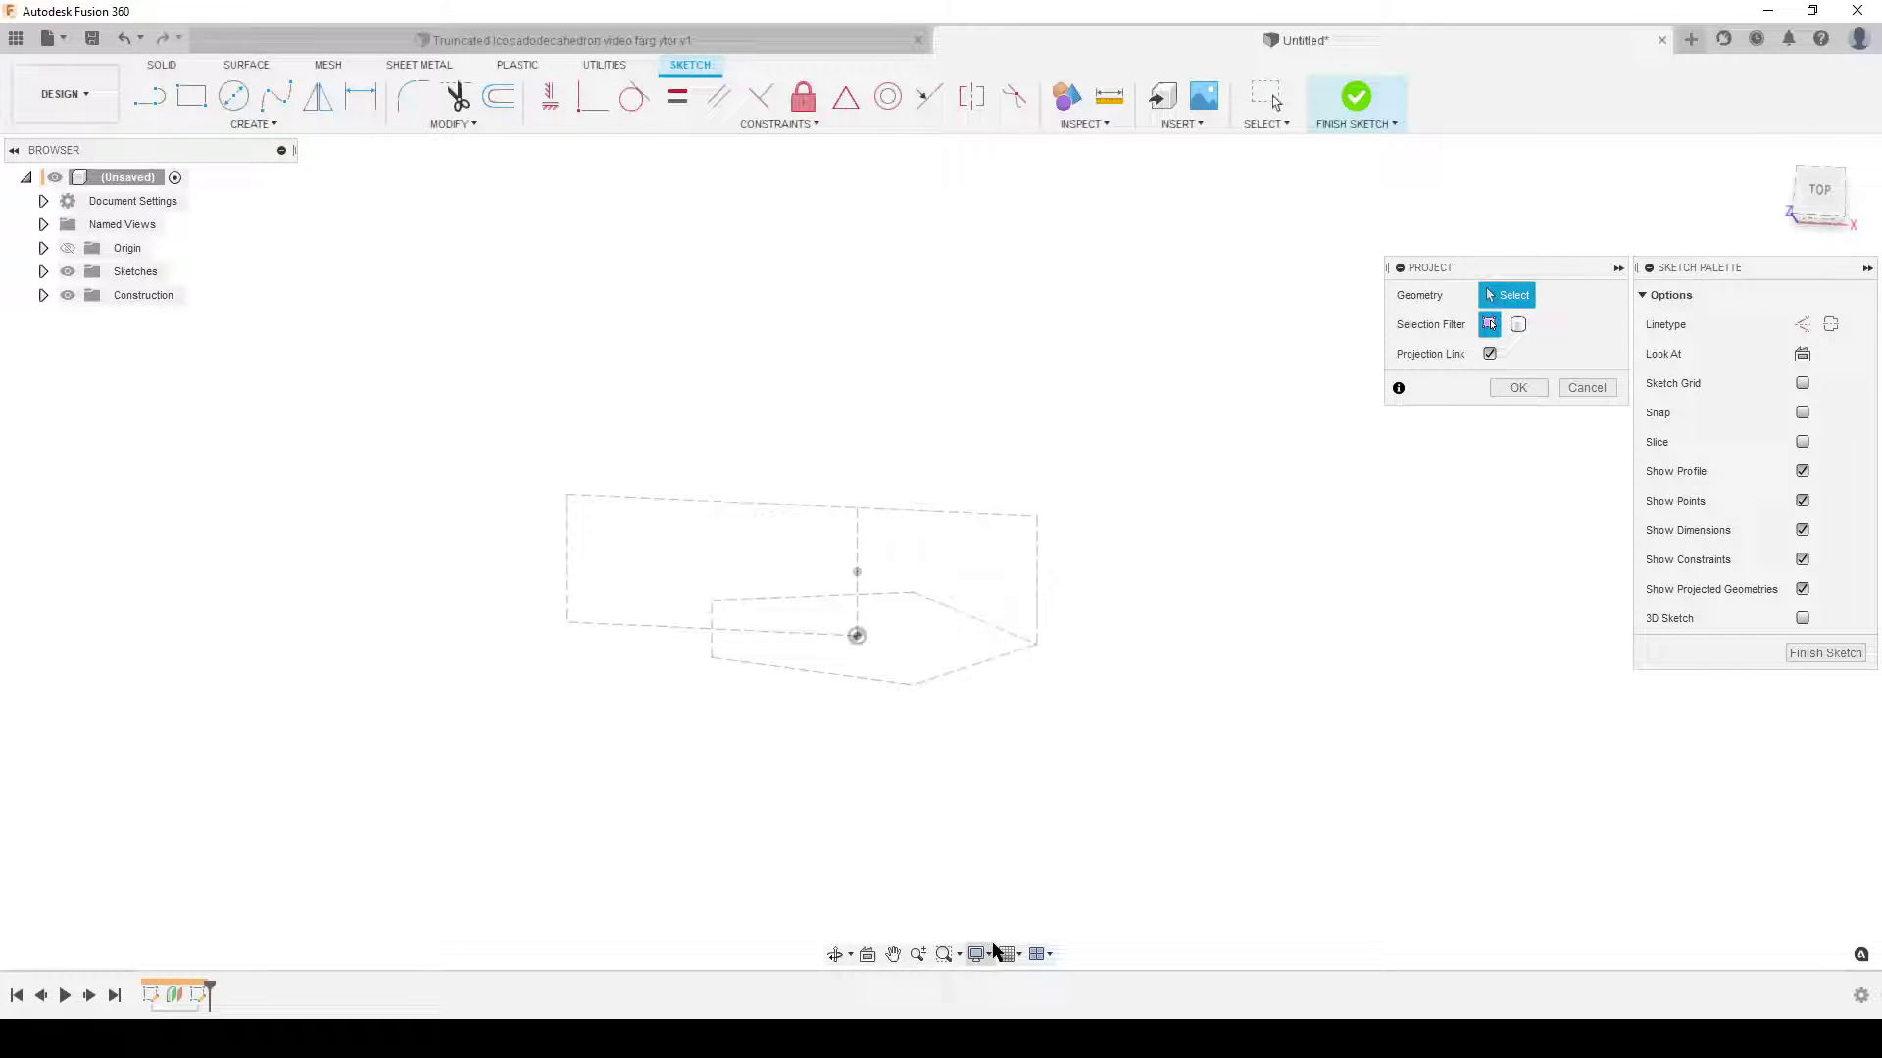
scroll(1007, 822, up, 2)
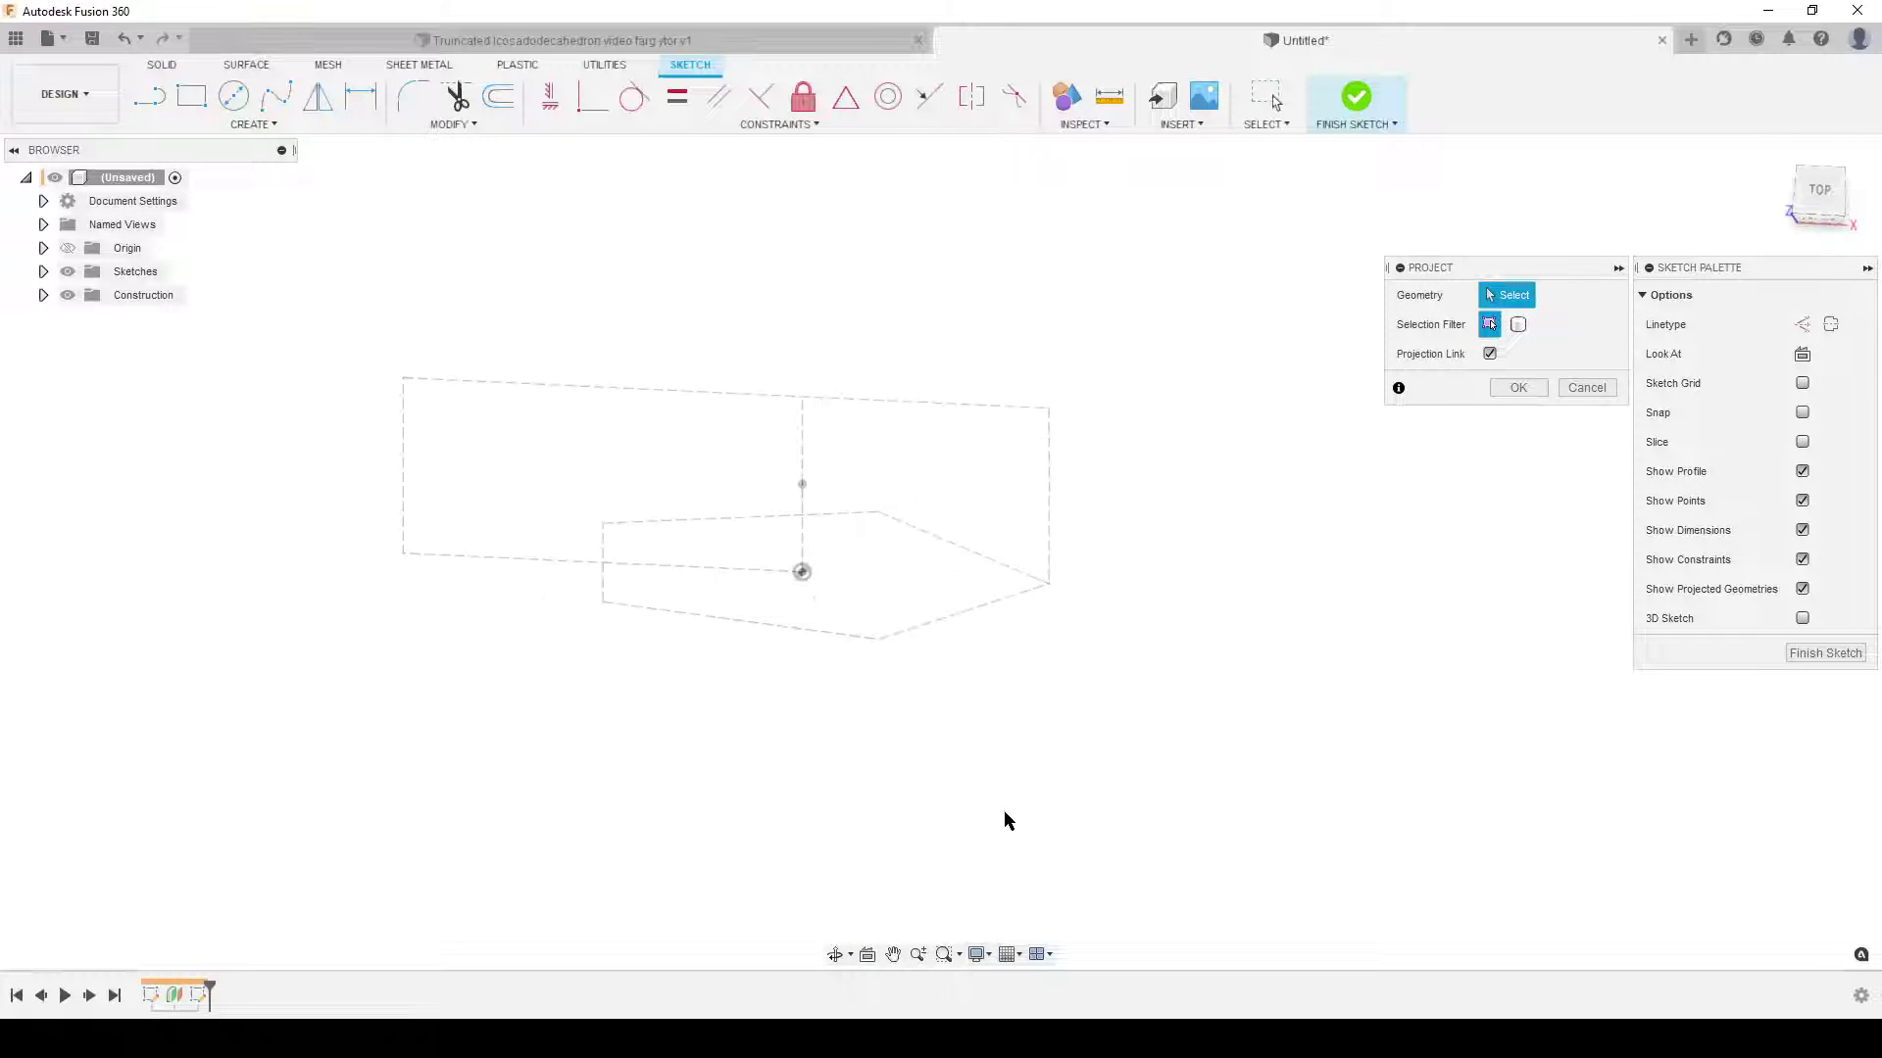
click(1048, 585)
click(1514, 387)
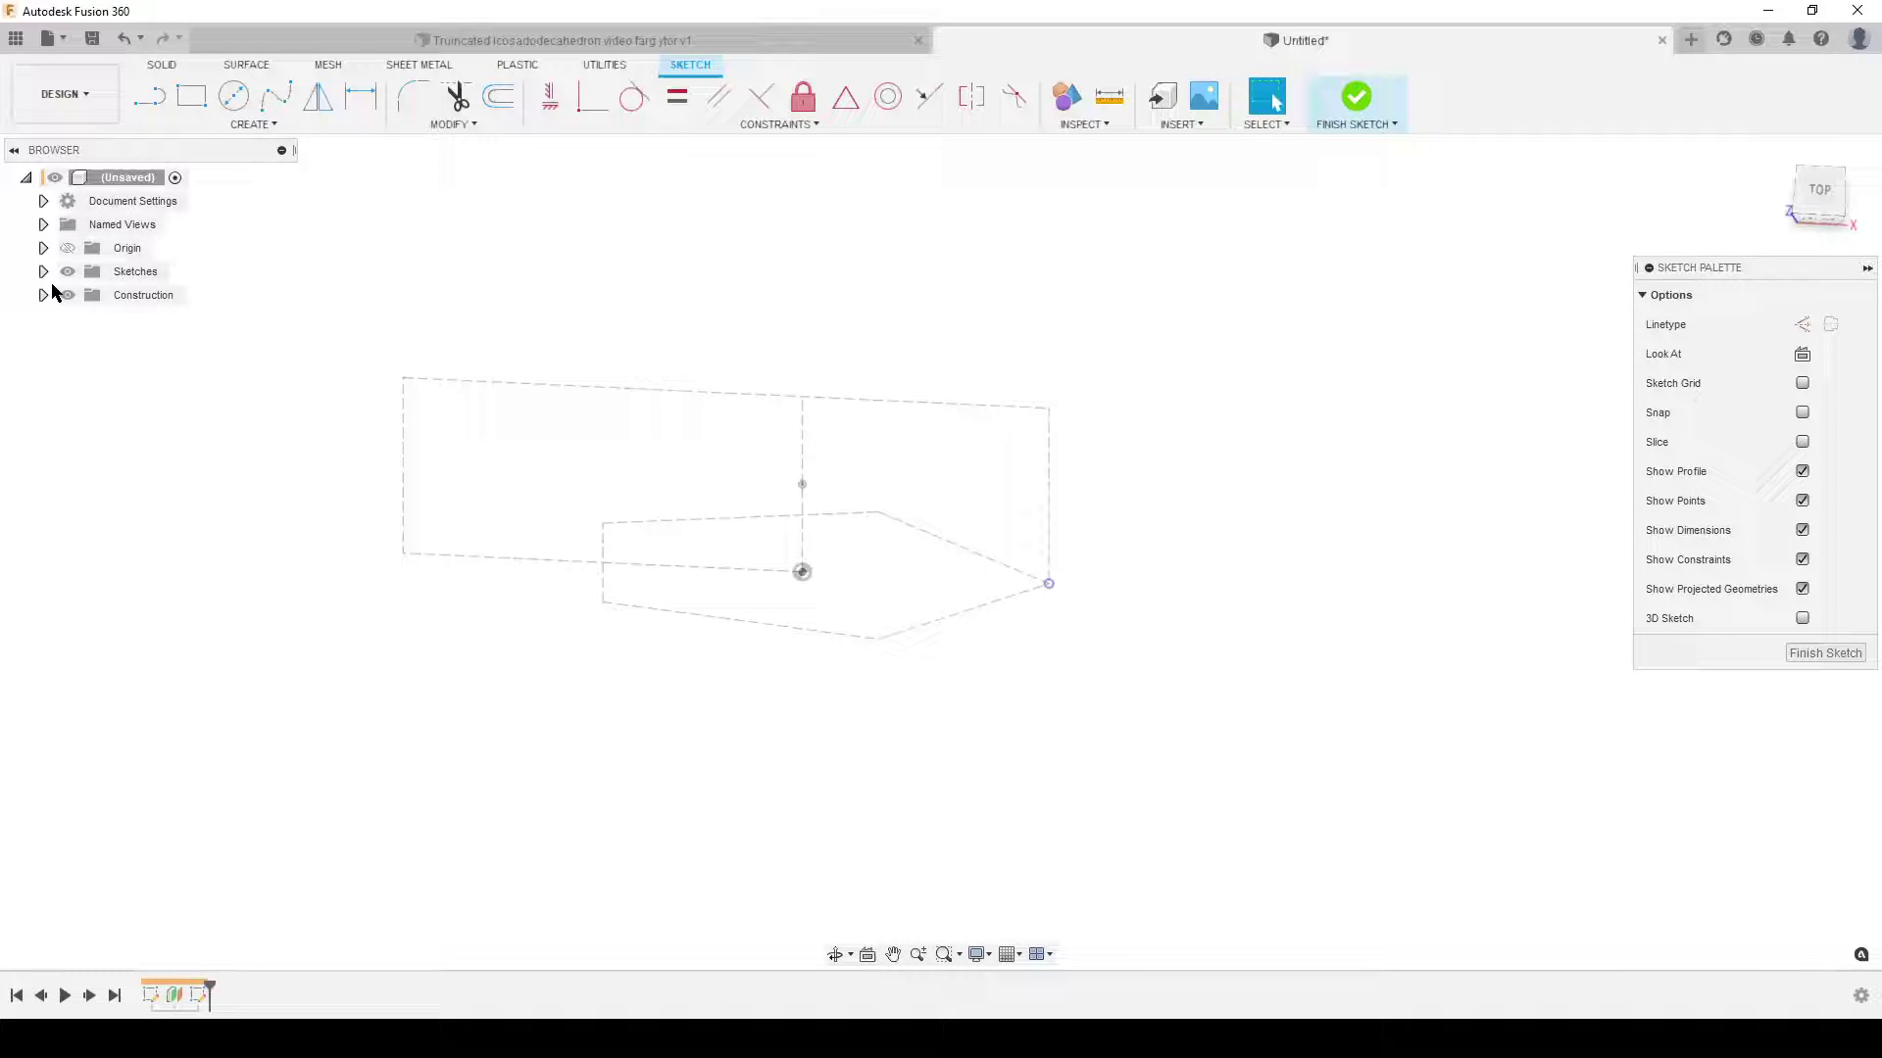
click(255, 125)
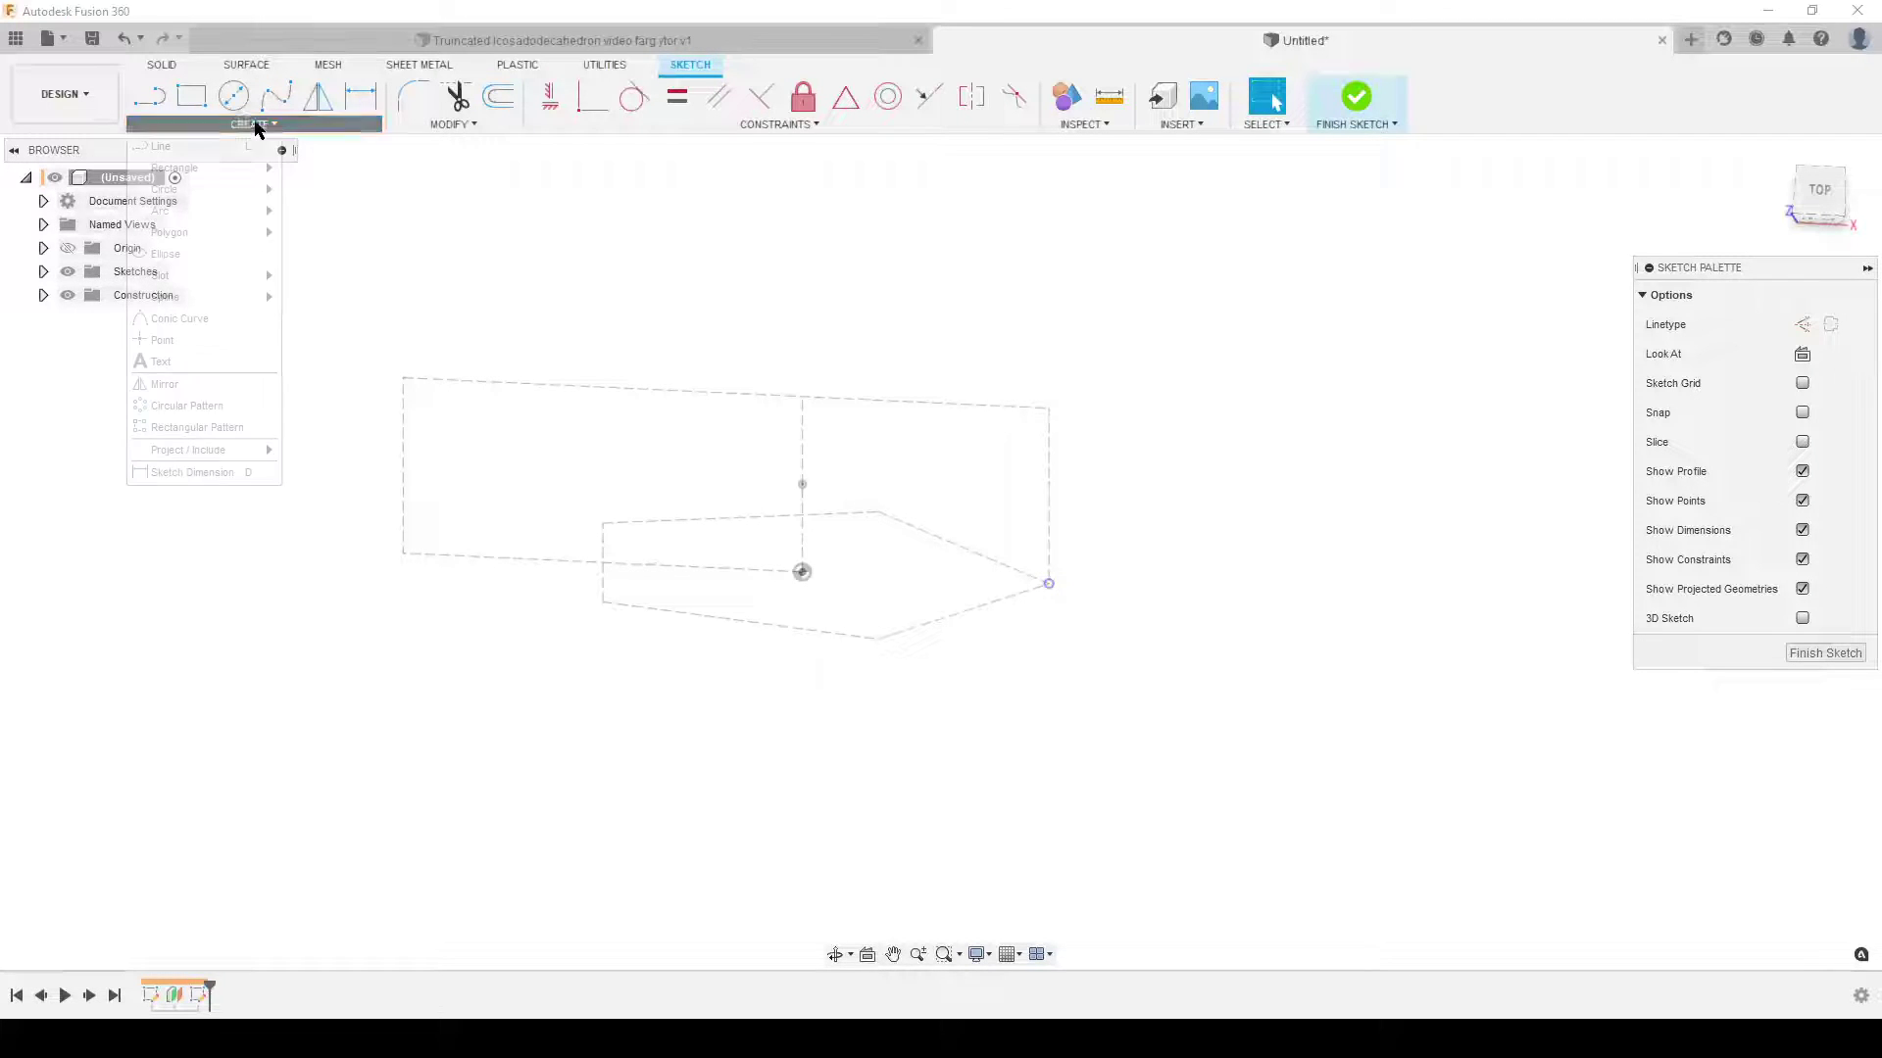
Step: Draw a five-sided circumscribed polygon in the new sketch
mouse_move(189, 235)
click(355, 233)
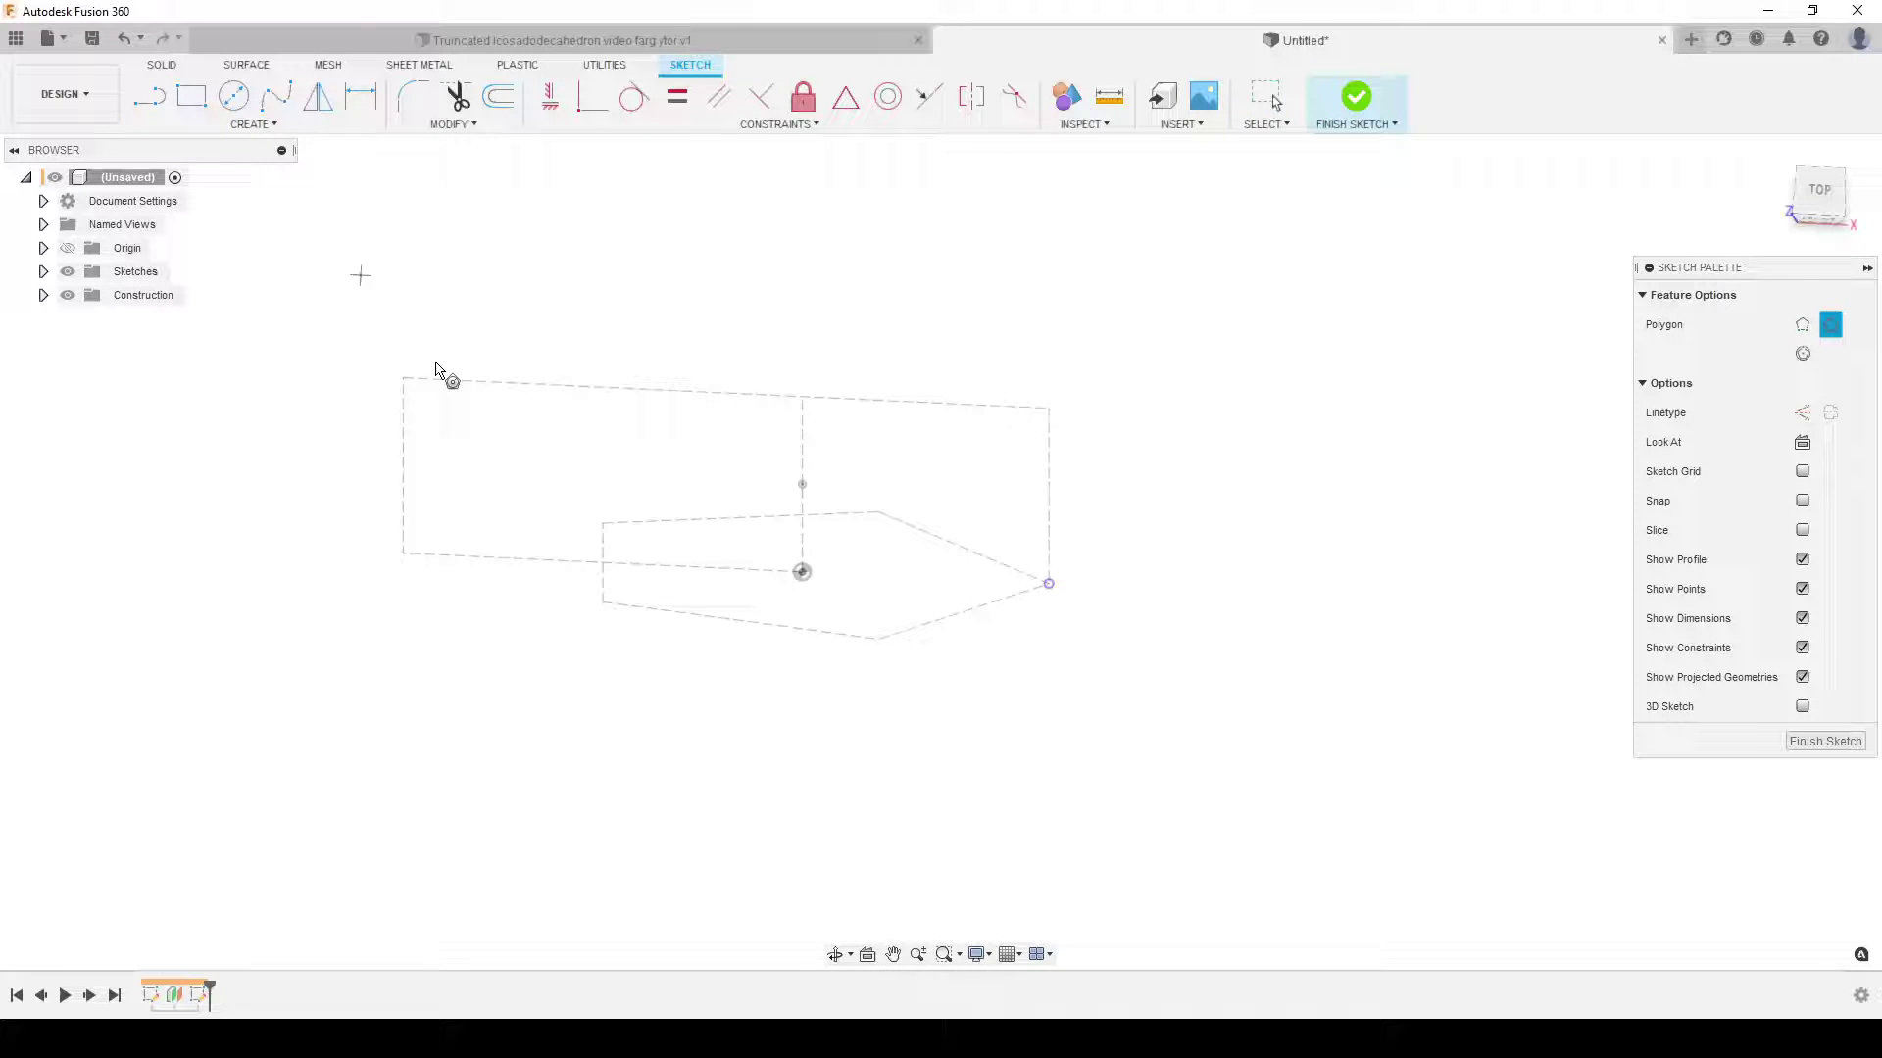
click(802, 572)
key(Tab)
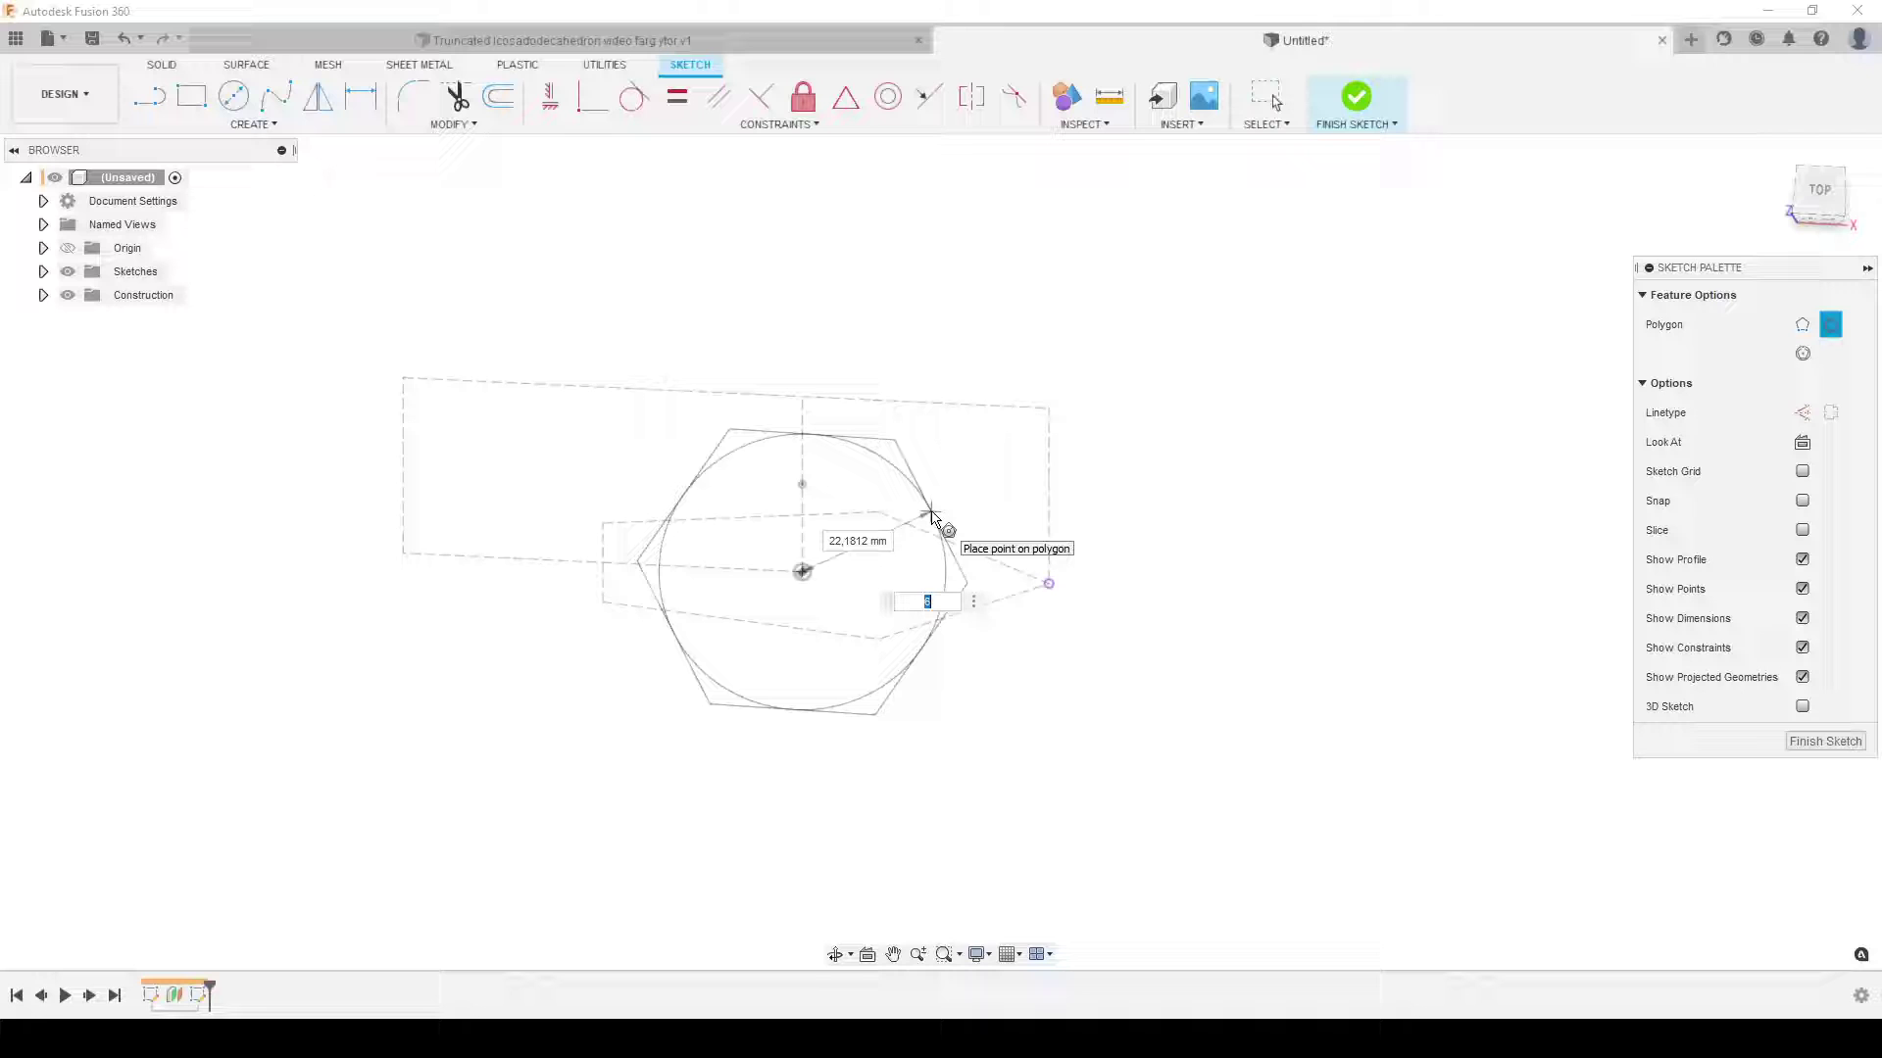
text(5)
key(Return)
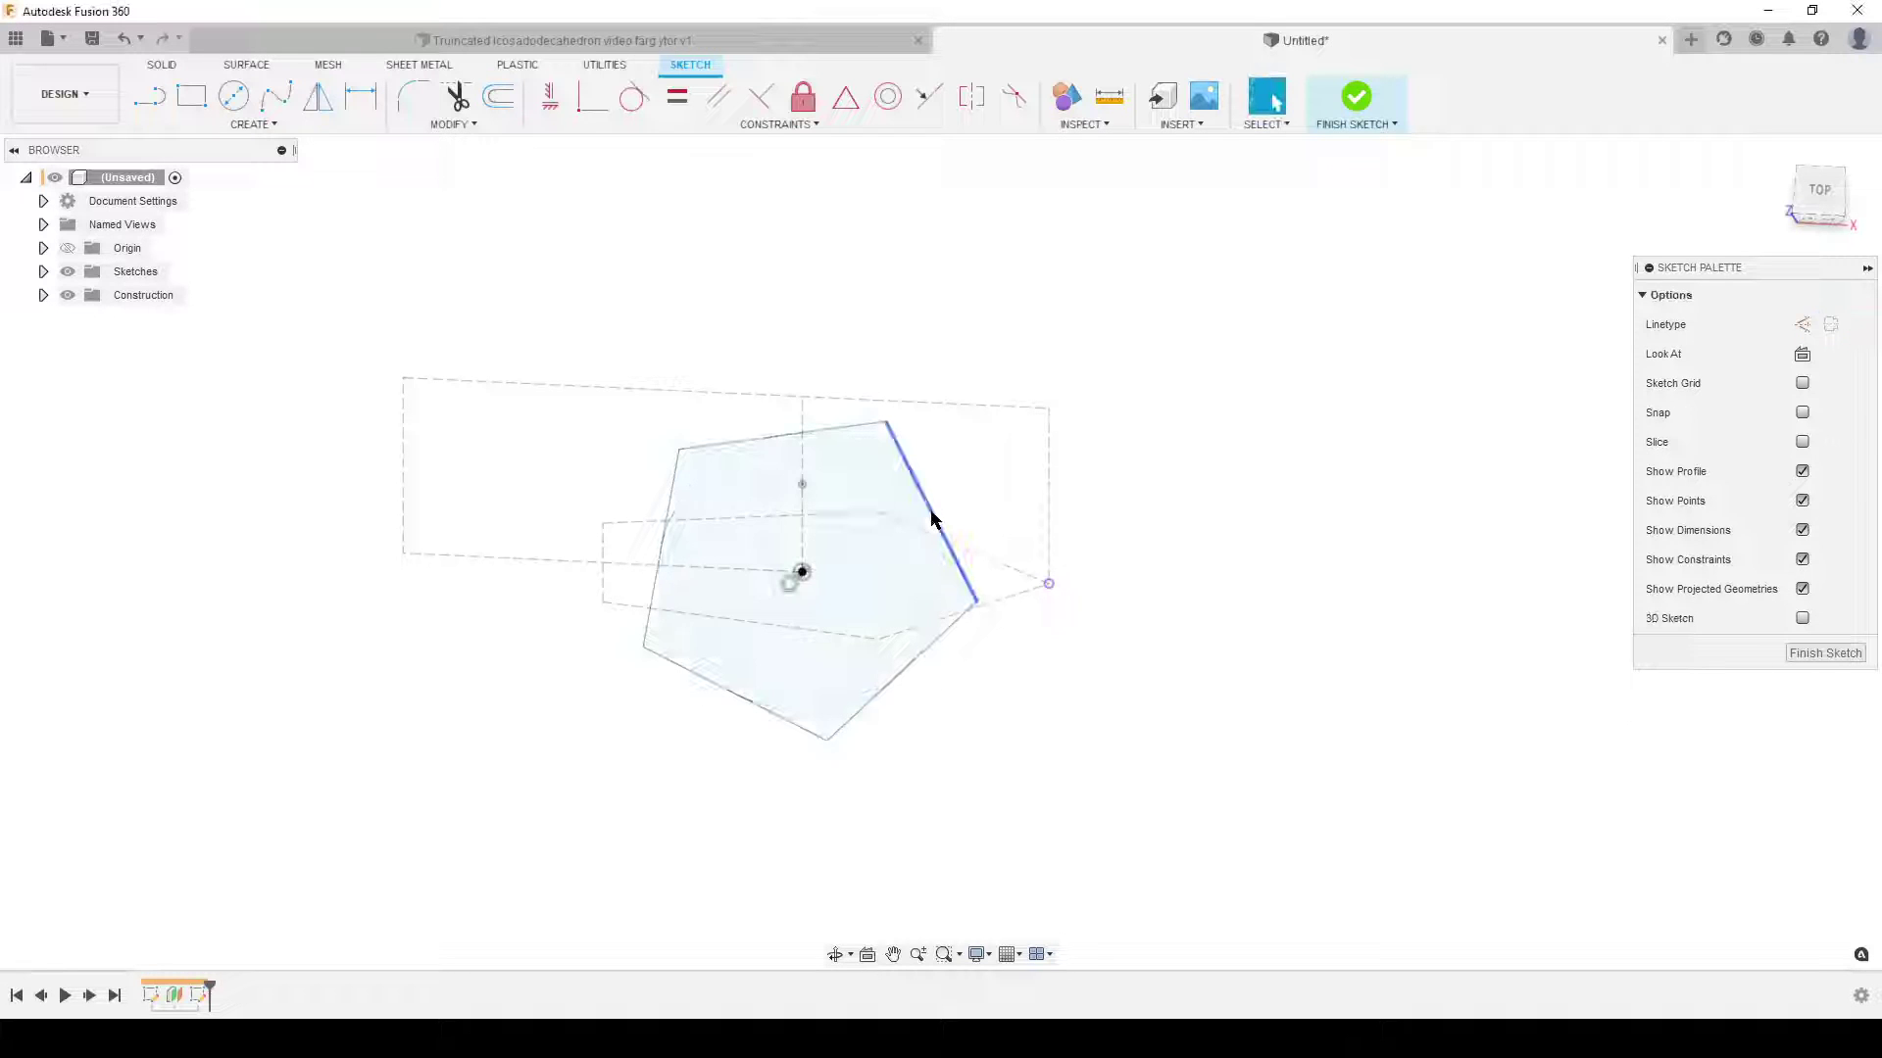
Step: Make the new pentagon's right corner coincident with the projected point, then check from the front
click(592, 96)
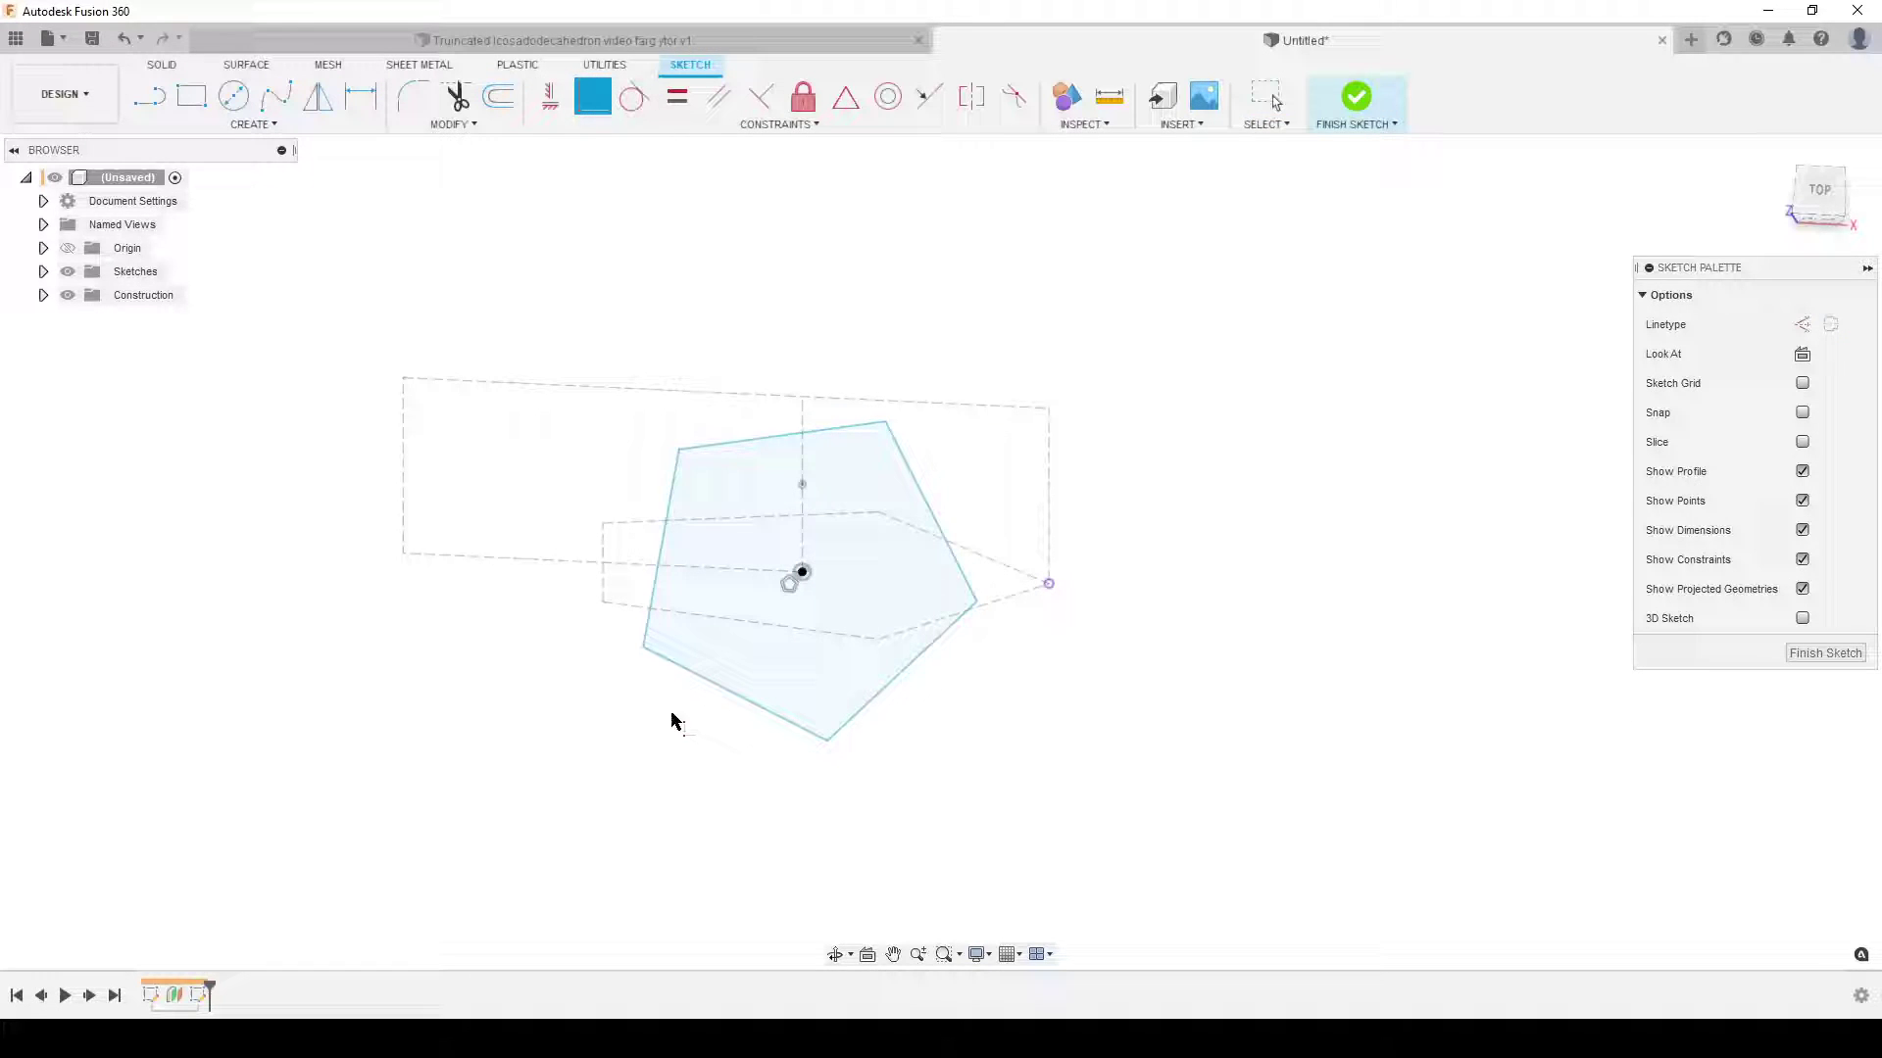
click(977, 602)
click(1049, 585)
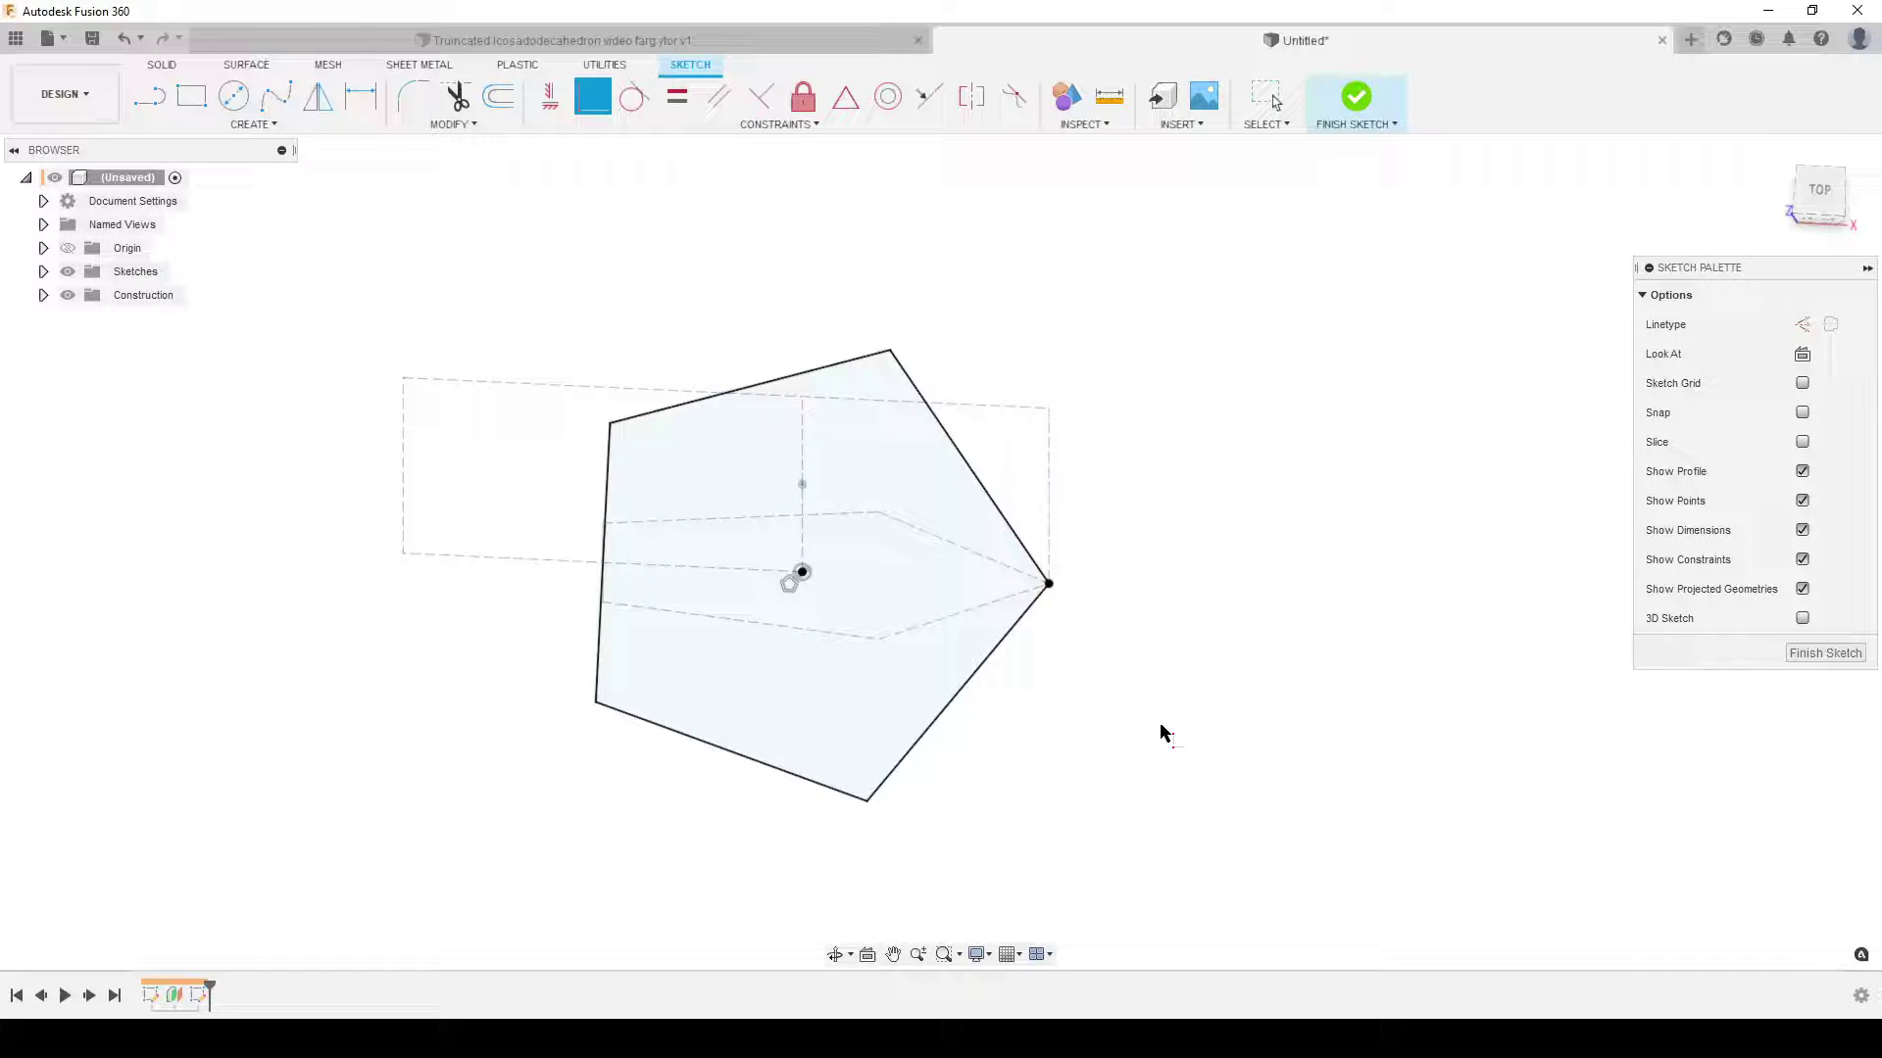
shift+middle_drag(1161, 733, 1172, 605)
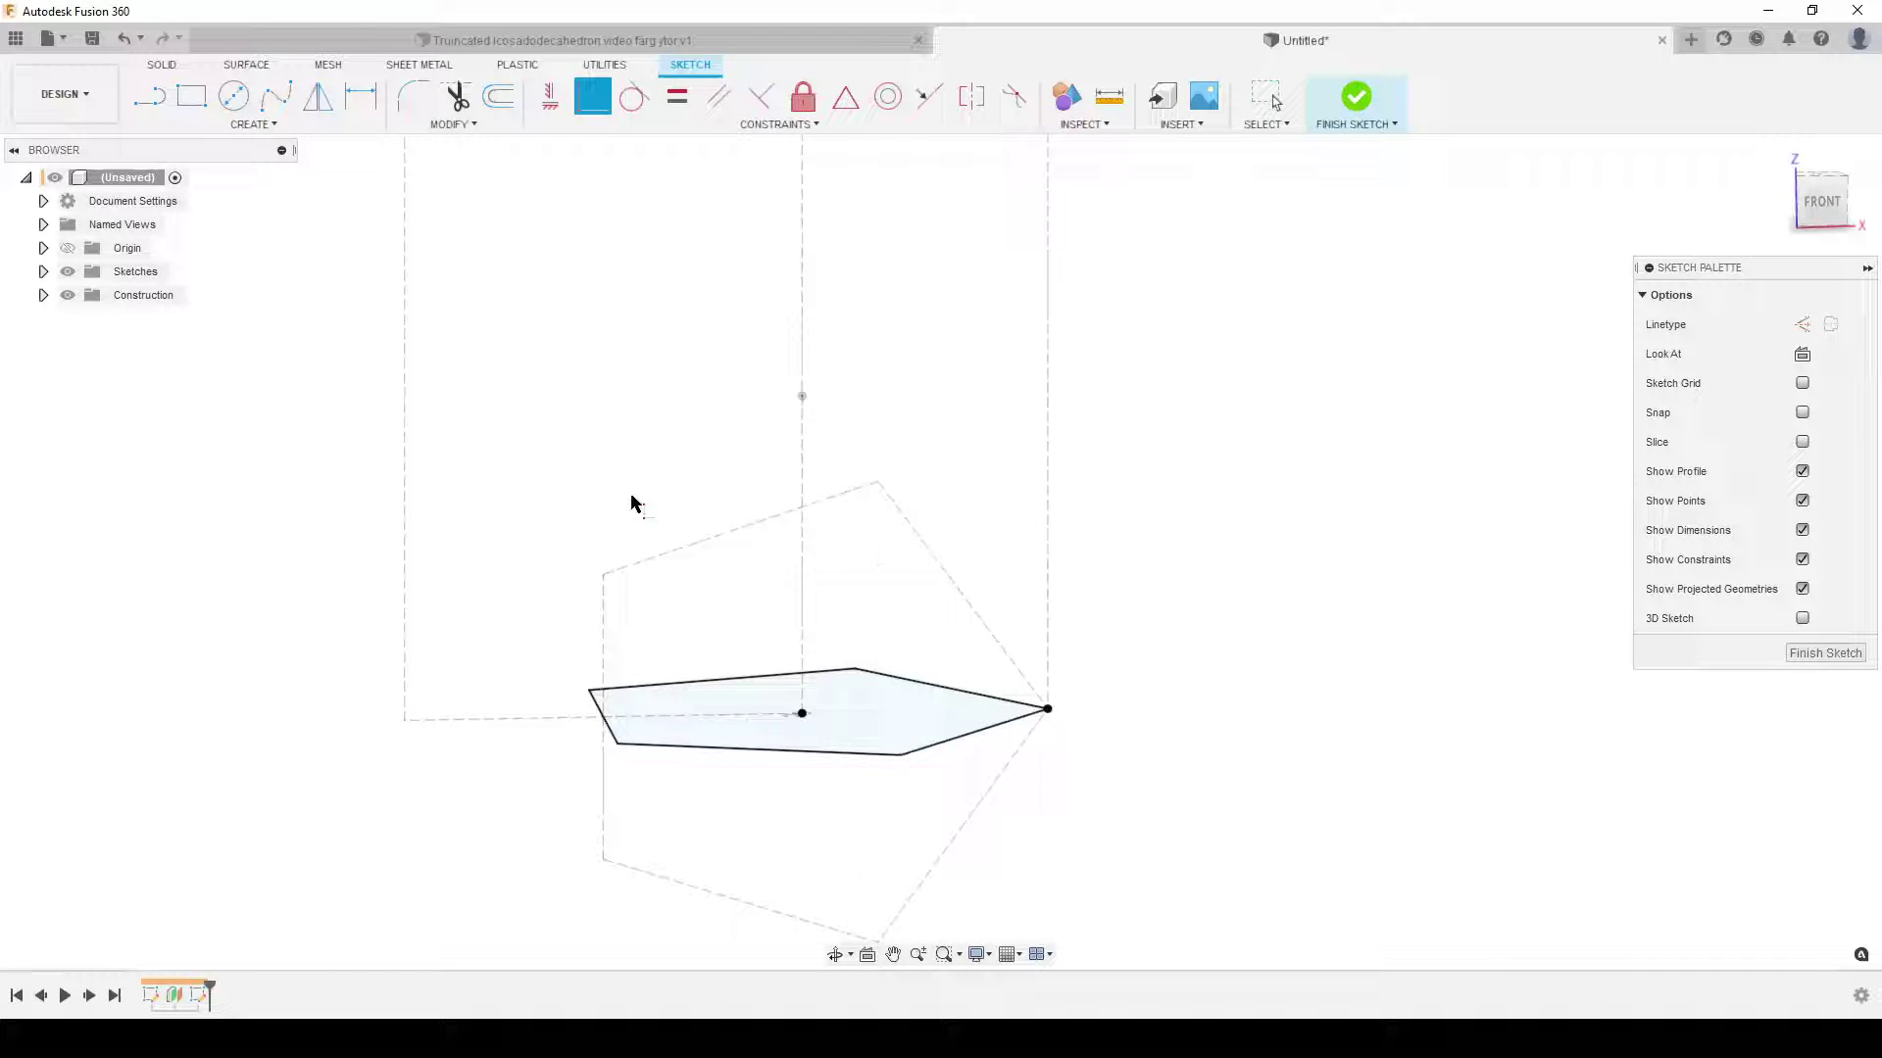
mouse_move(1286, 628)
shift+middle_down()
mouse_move(1251, 705)
mouse_move(1167, 722)
mouse_move(750, 560)
mouse_move(1264, 647)
shift+middle_up()
scroll(1265, 647, down, 3)
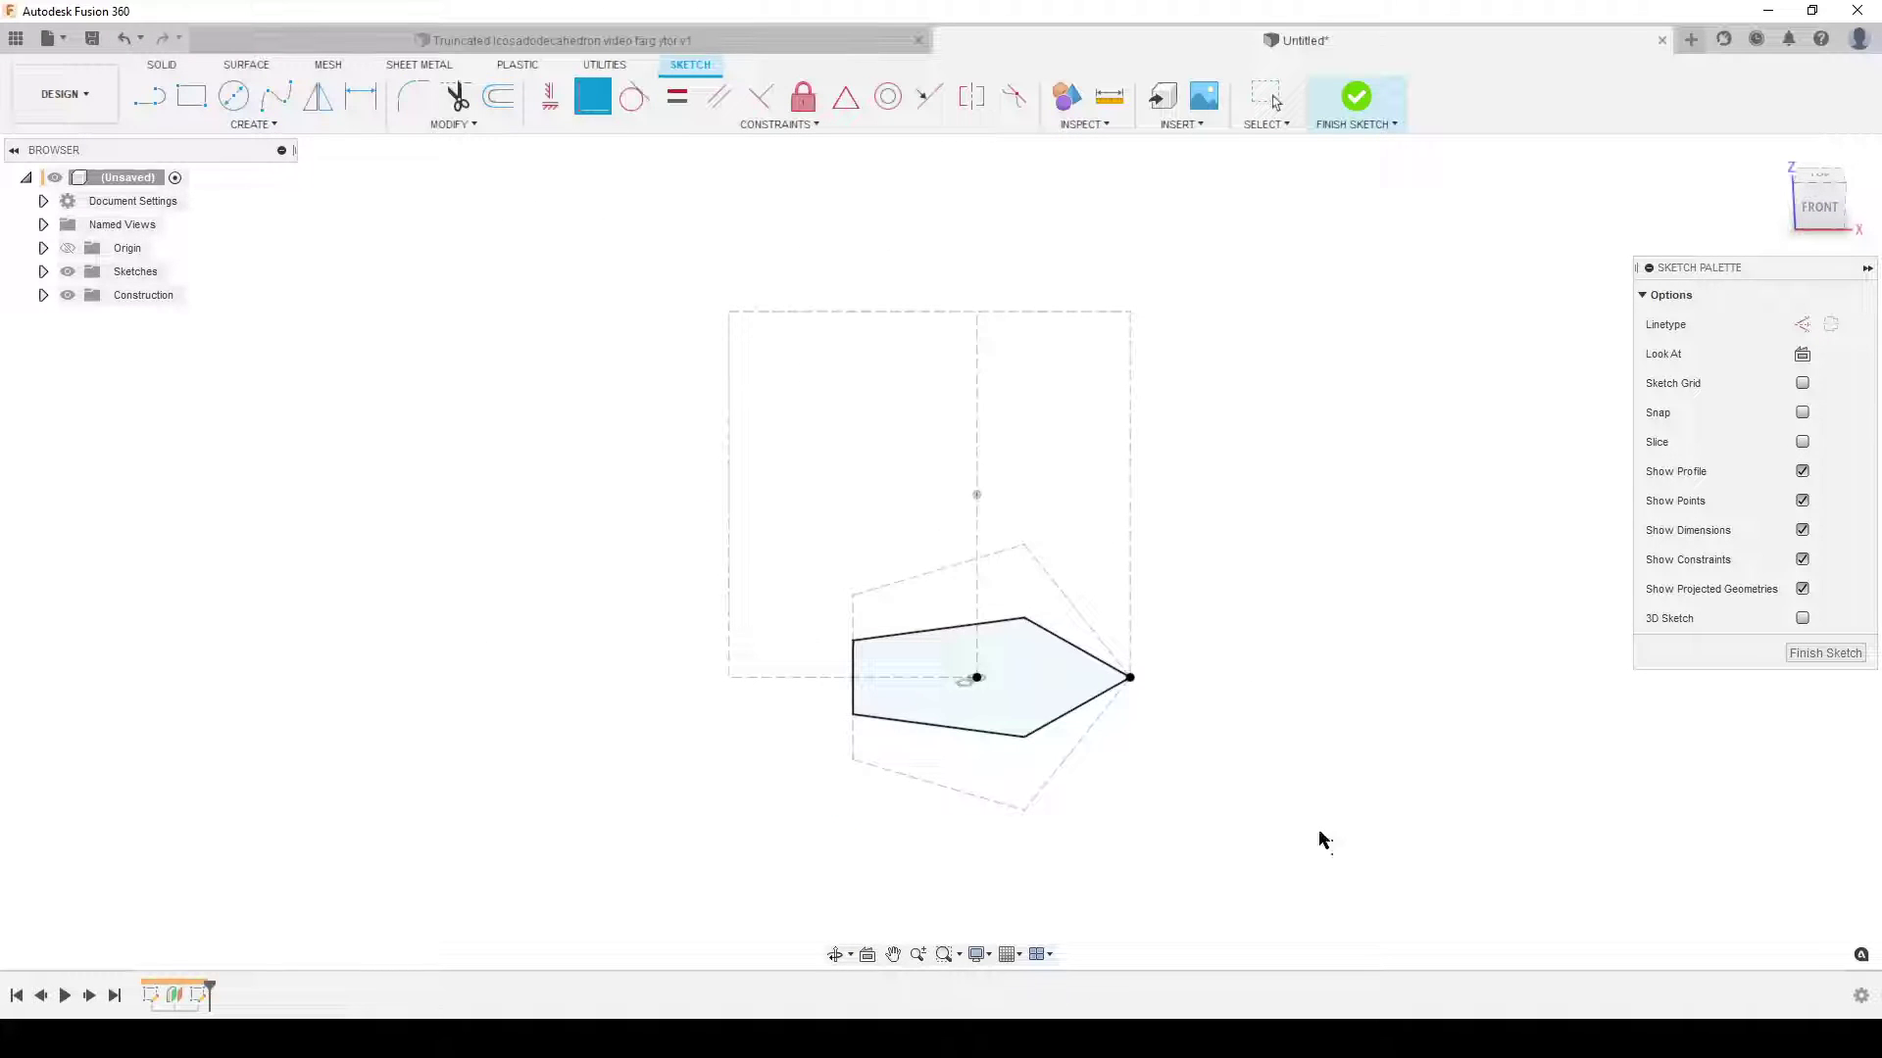
Step: Finish the sketch and loft the pentagon to the apex point, forming a pyramid body
click(1838, 658)
text(s)
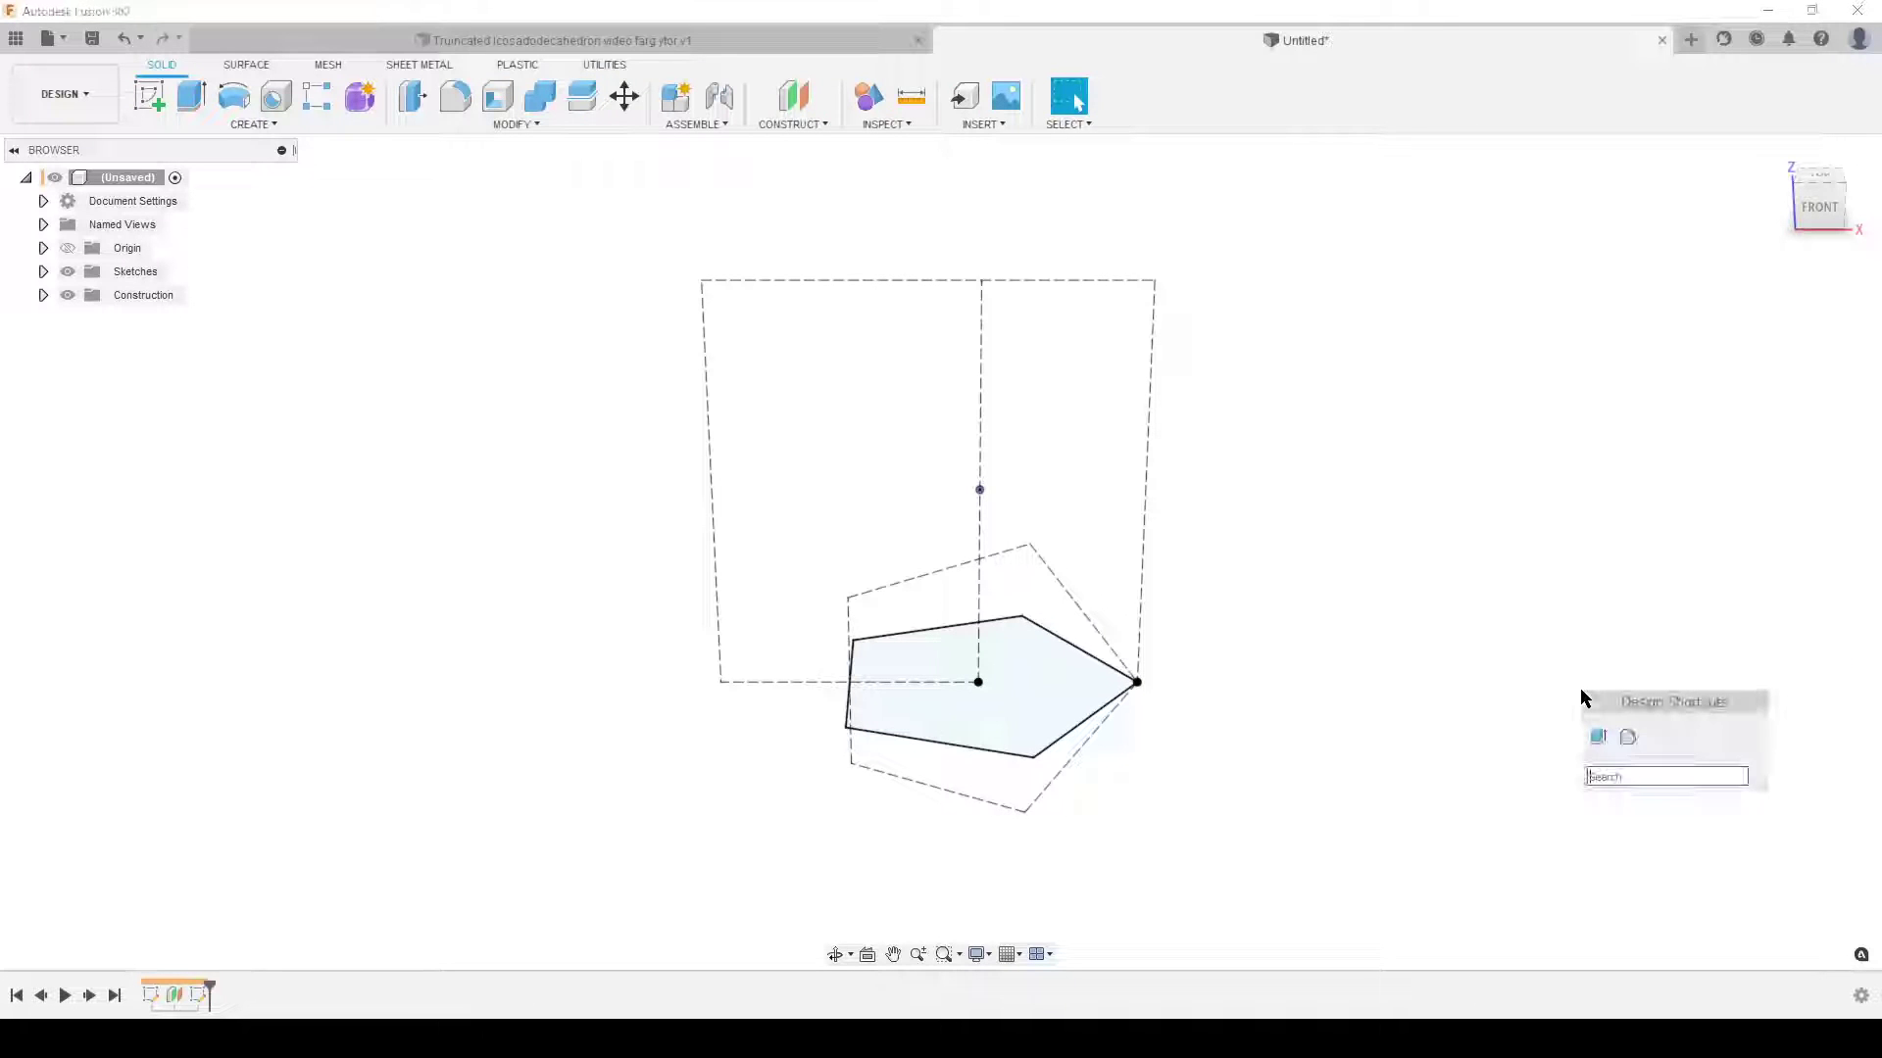
text(loft)
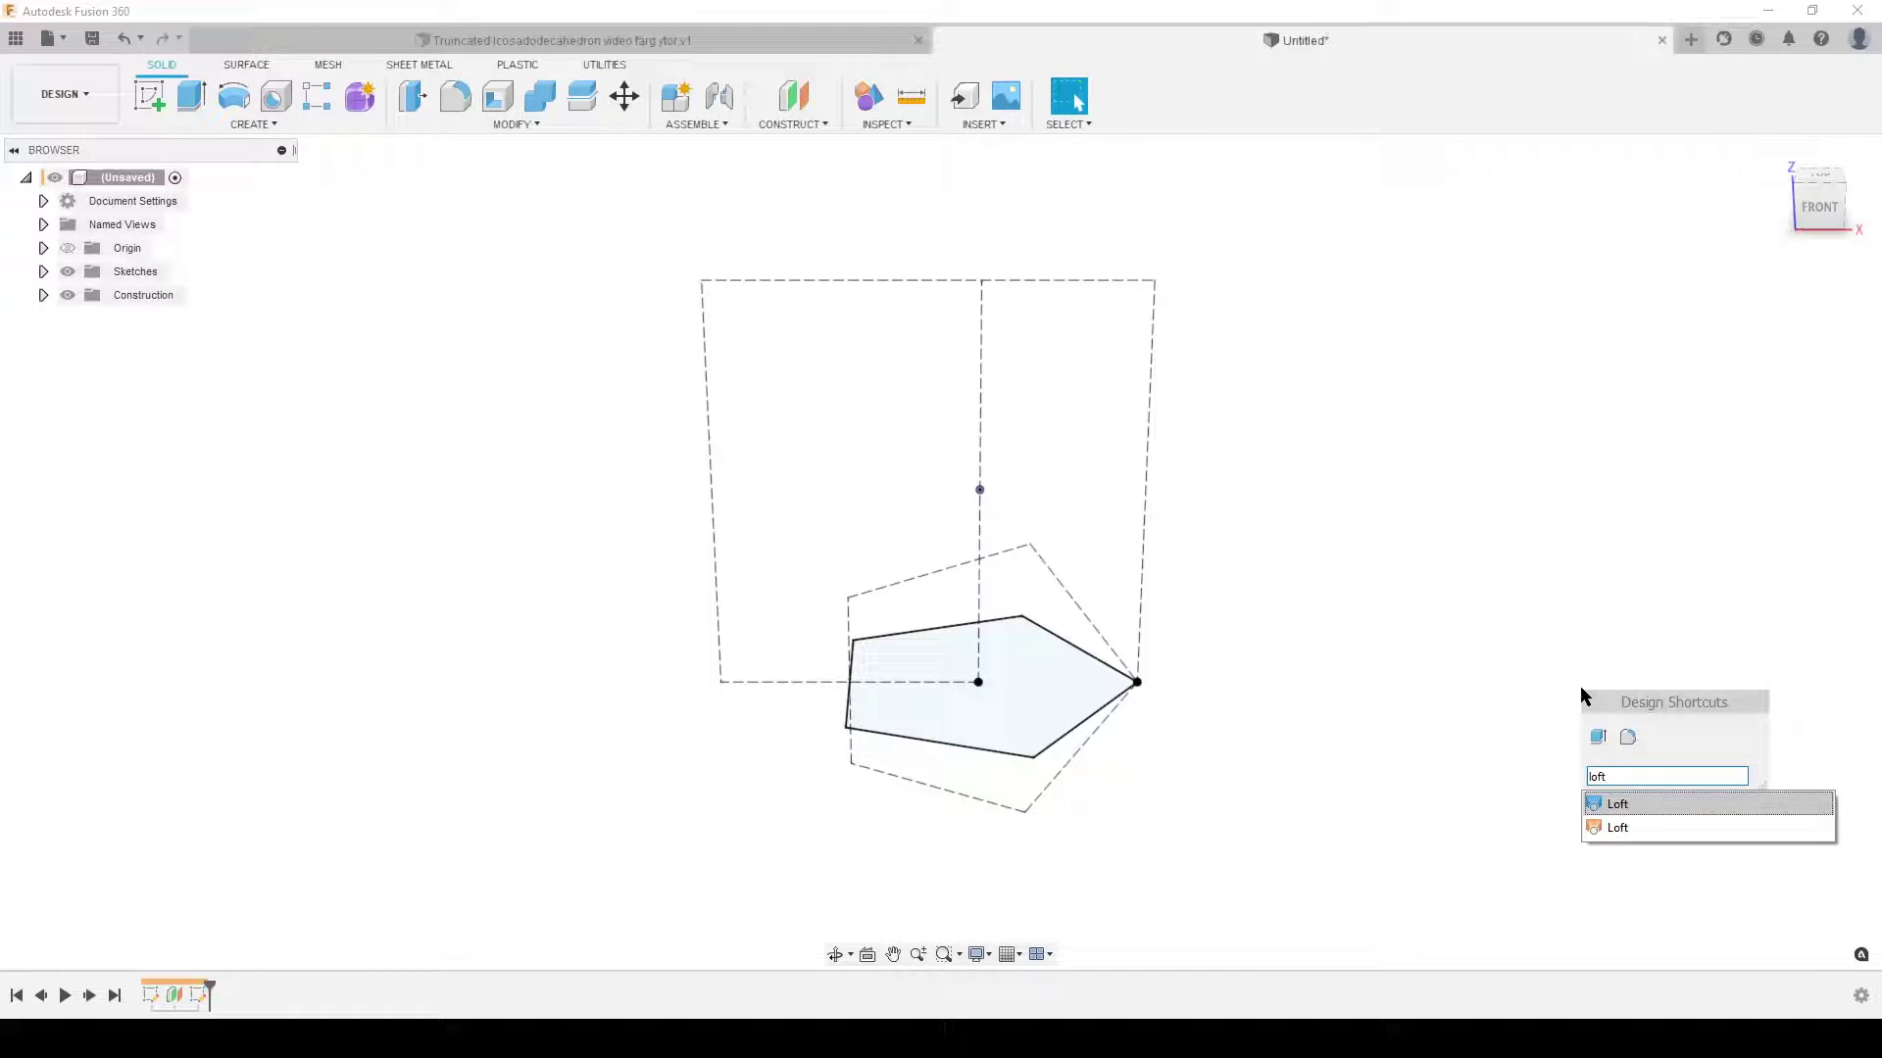
click(1607, 805)
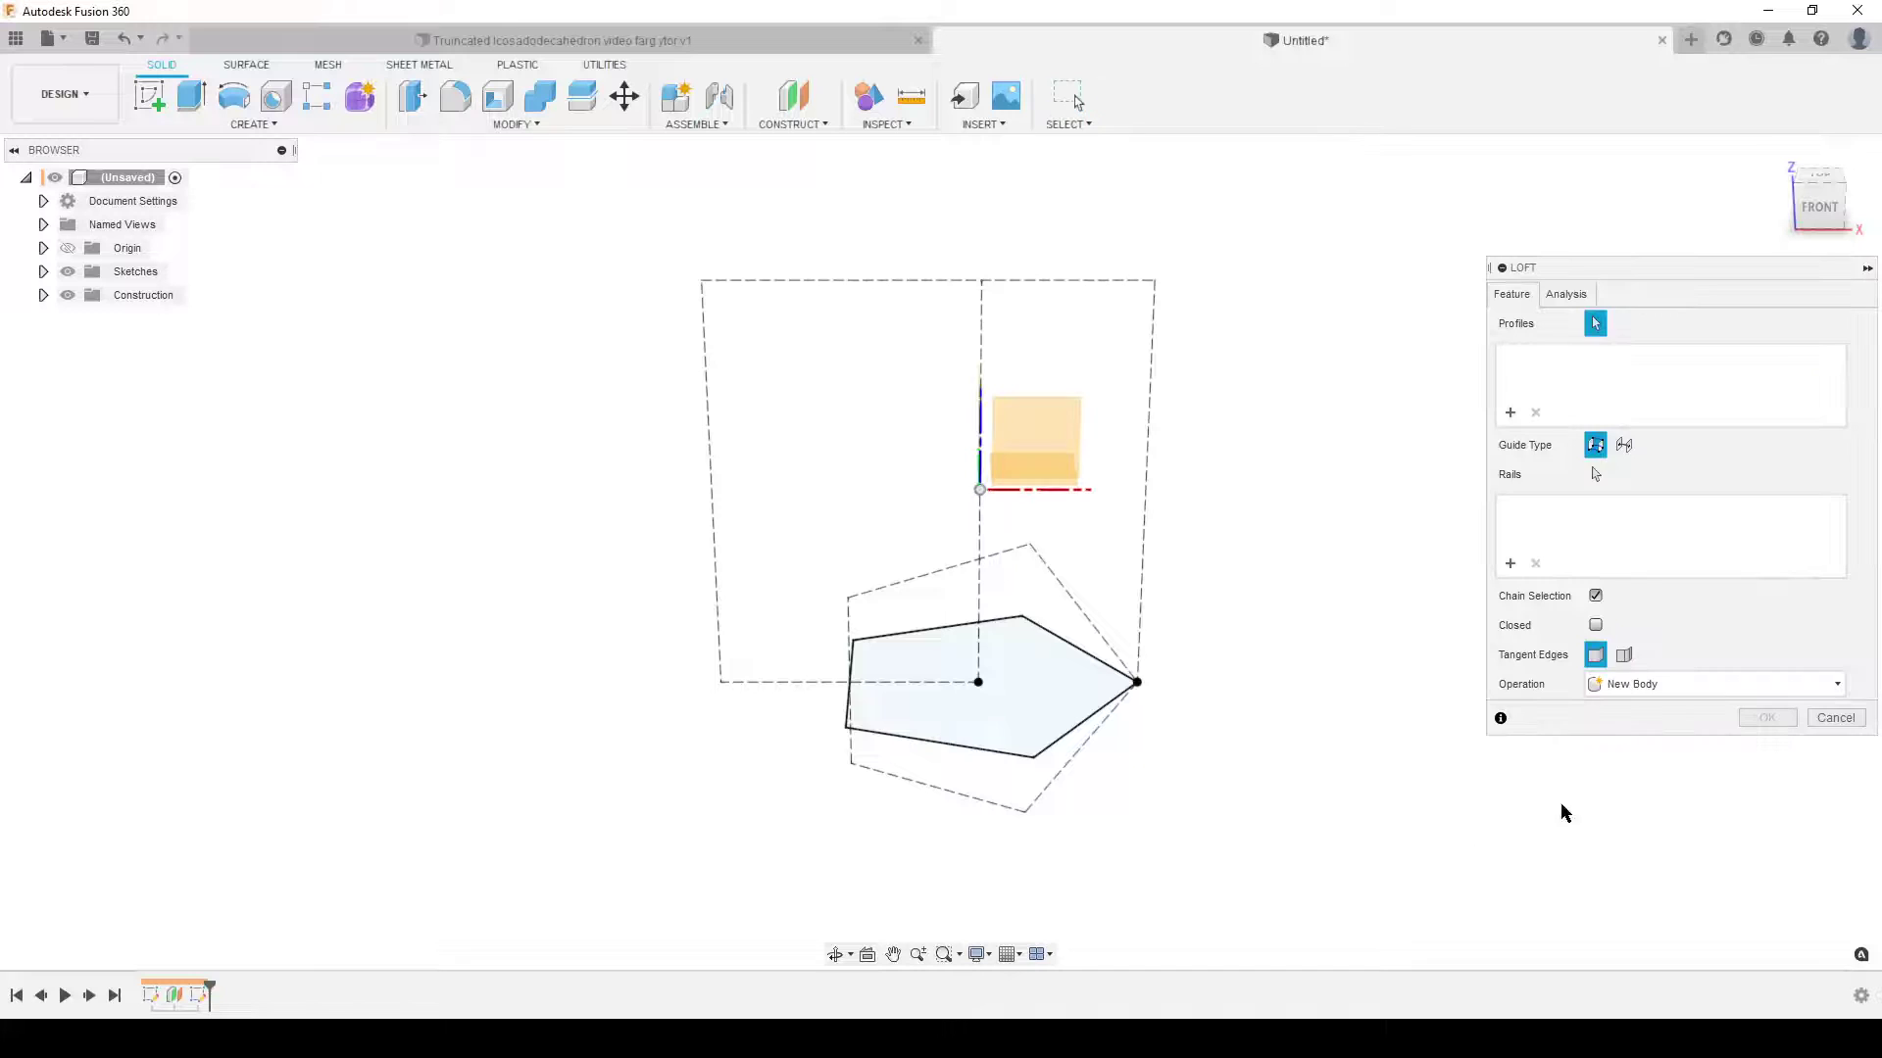
click(1021, 728)
click(981, 489)
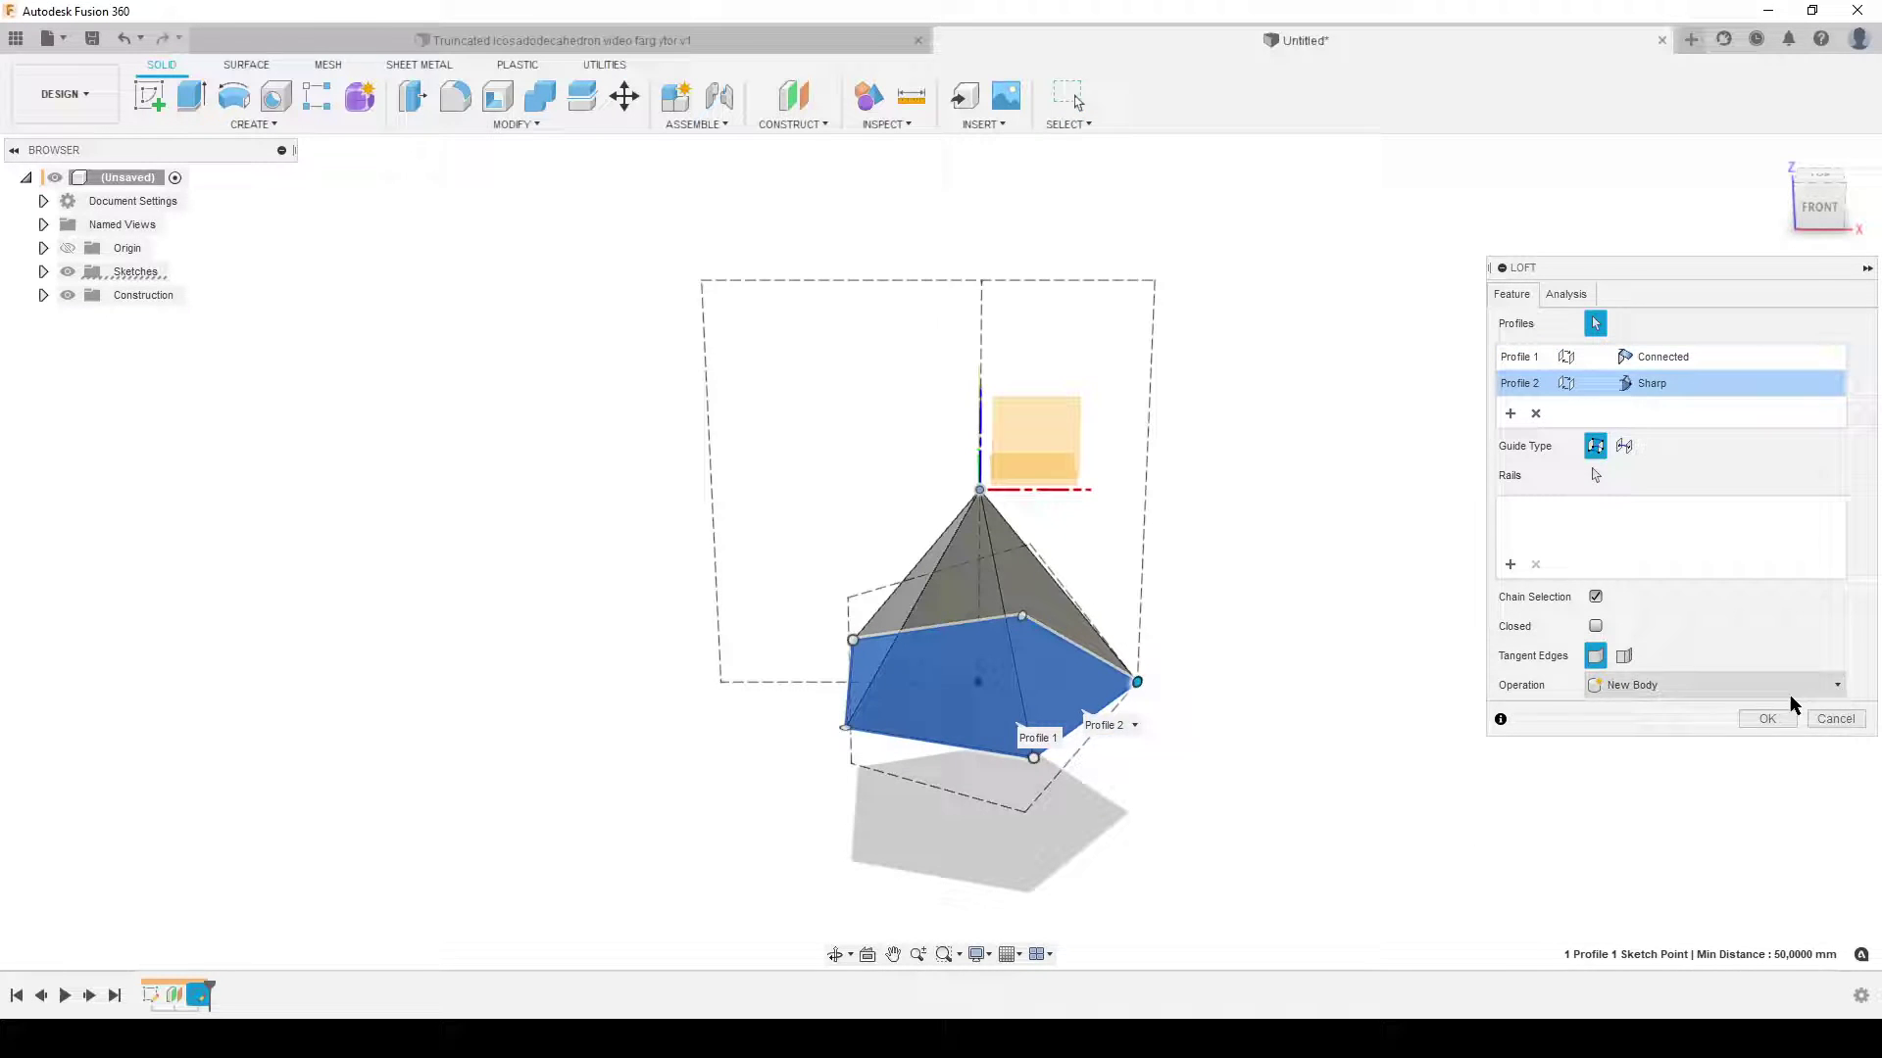
click(1769, 719)
shift+middle_drag(1232, 746, 1234, 670)
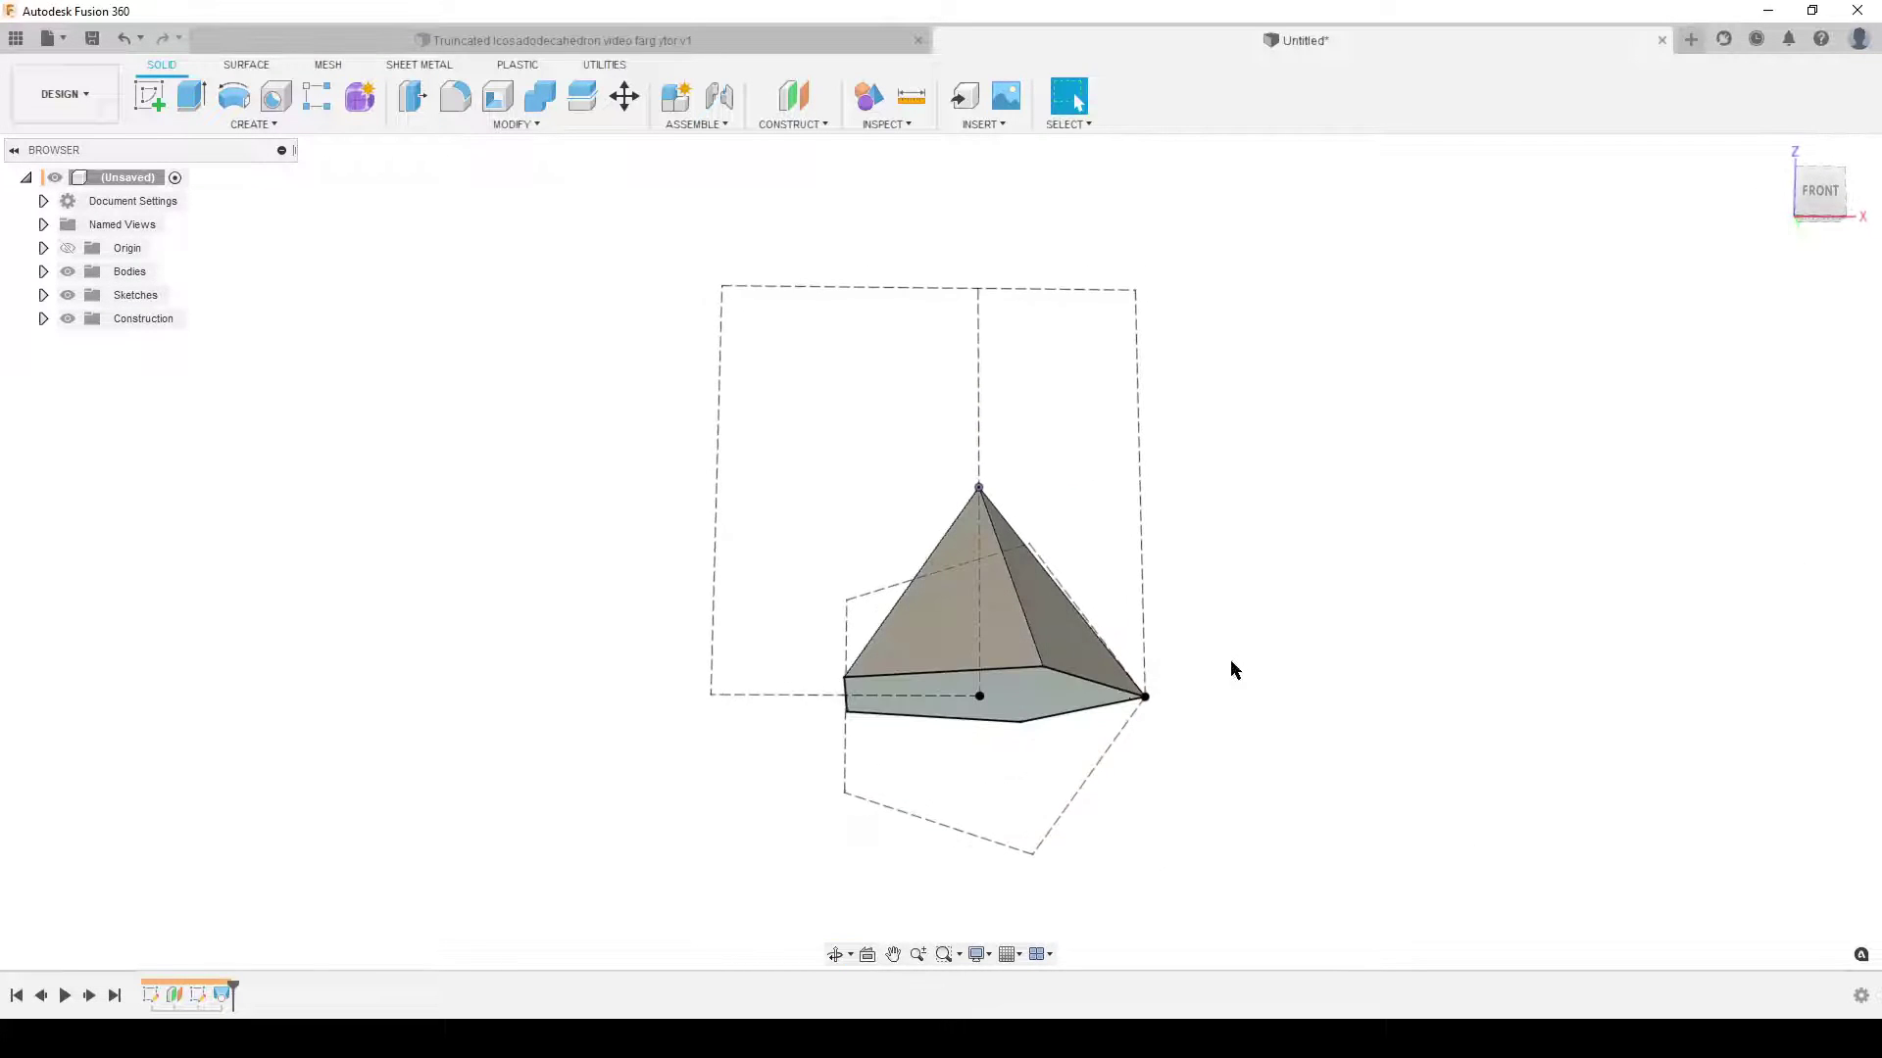
Step: Expand the Browser folders and hide Sketch1 and Sketch2, leaving only the pyramid visible
click(43, 272)
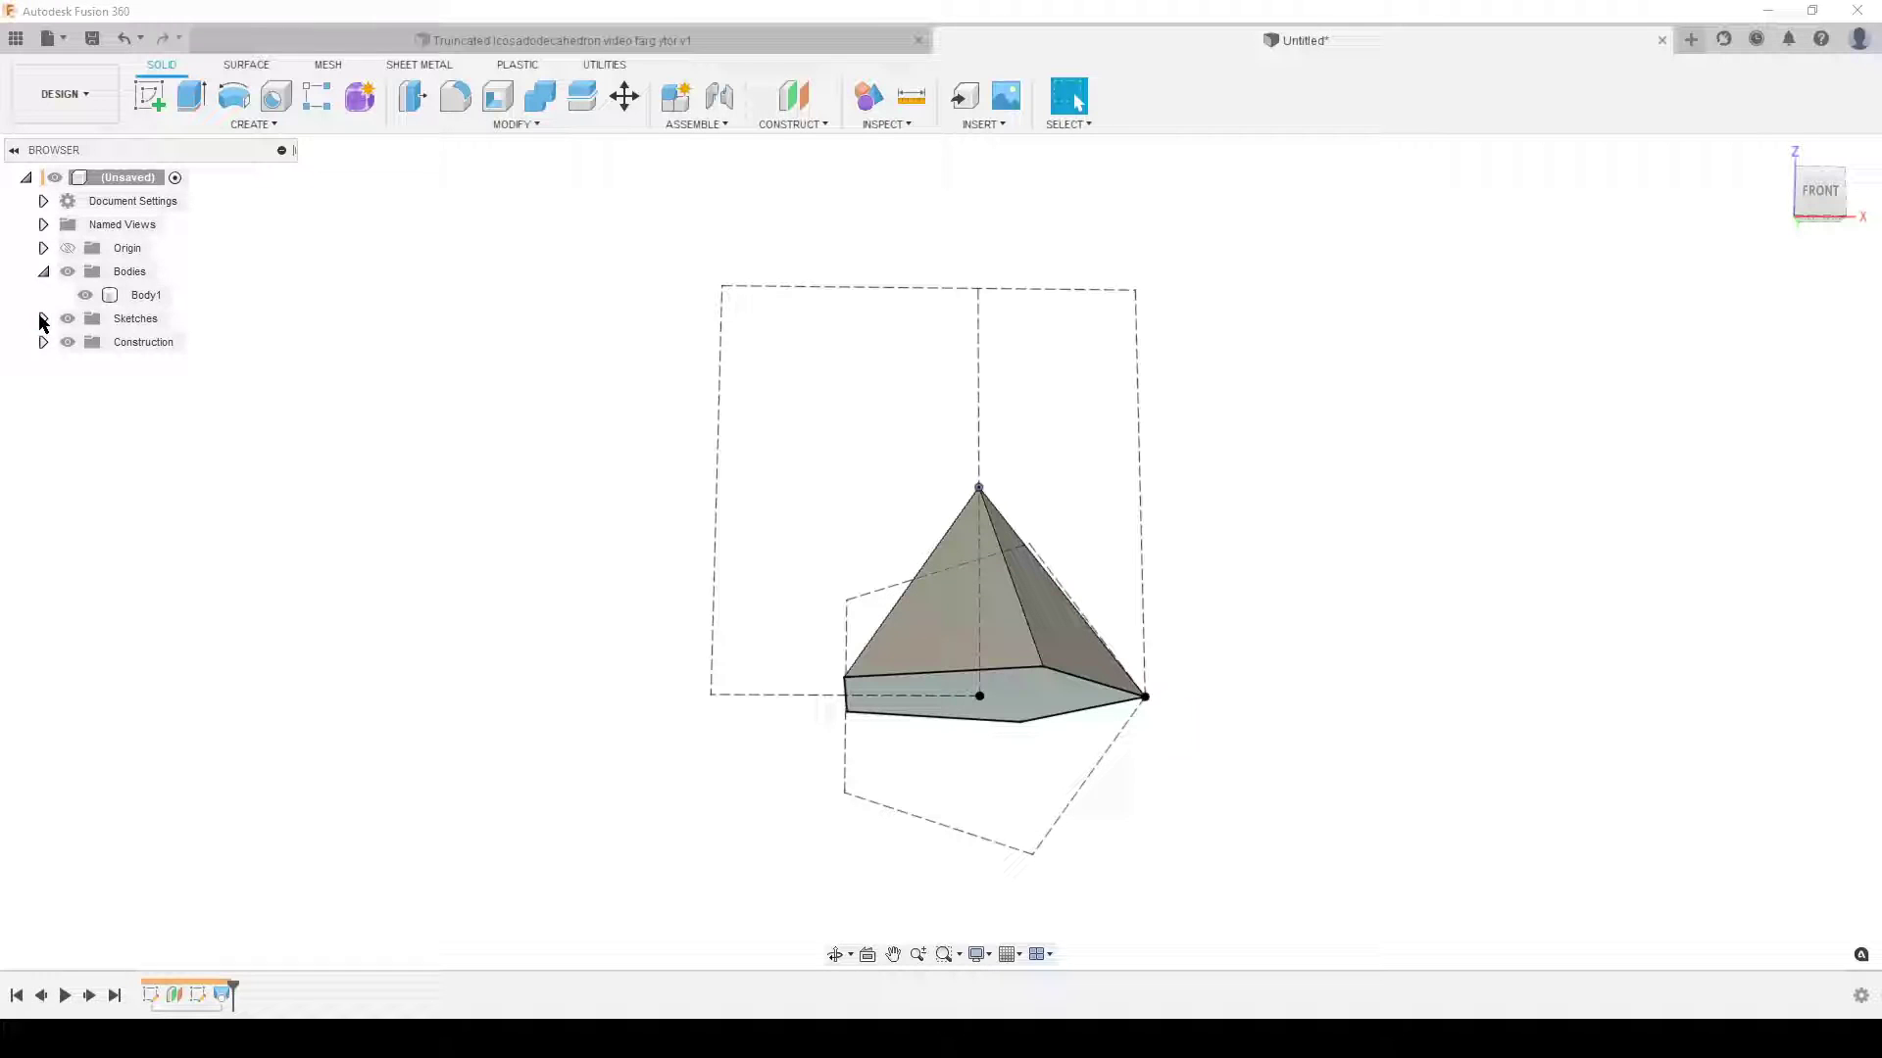
click(43, 318)
click(43, 391)
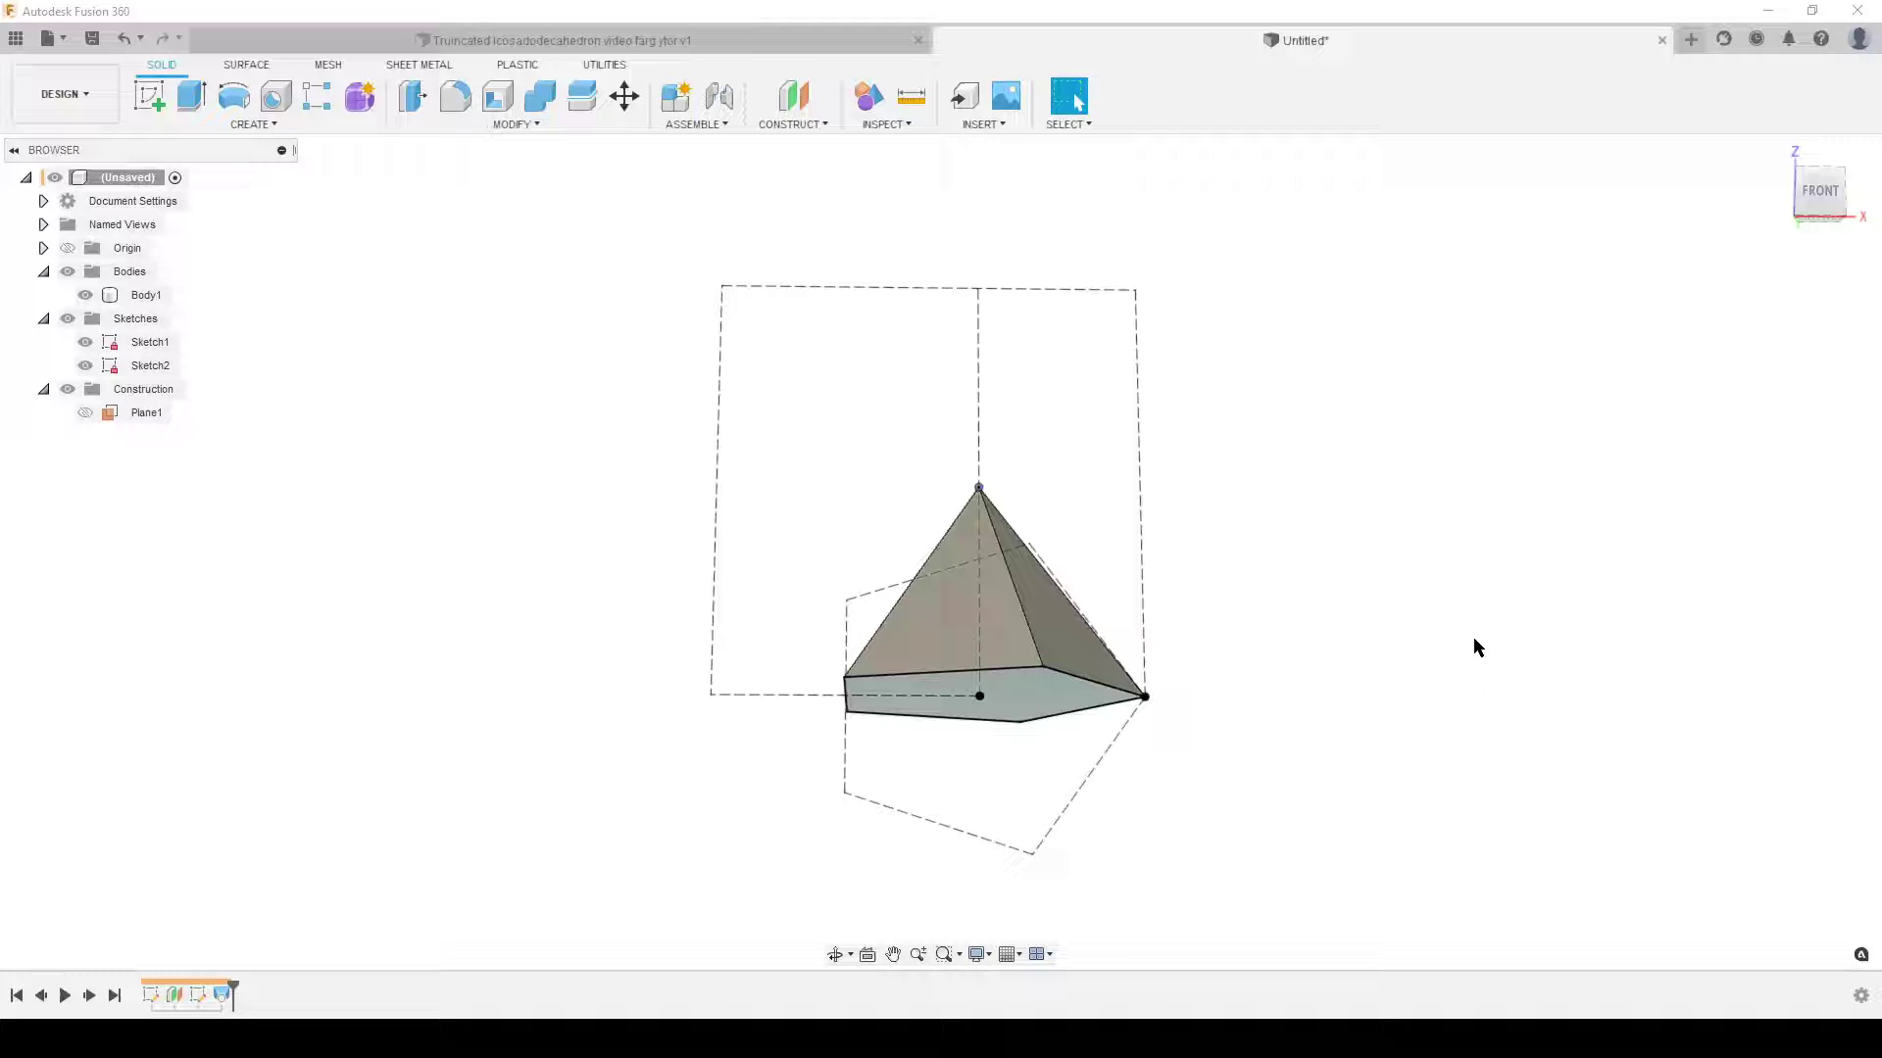
shift+middle_drag(1366, 732, 1279, 742)
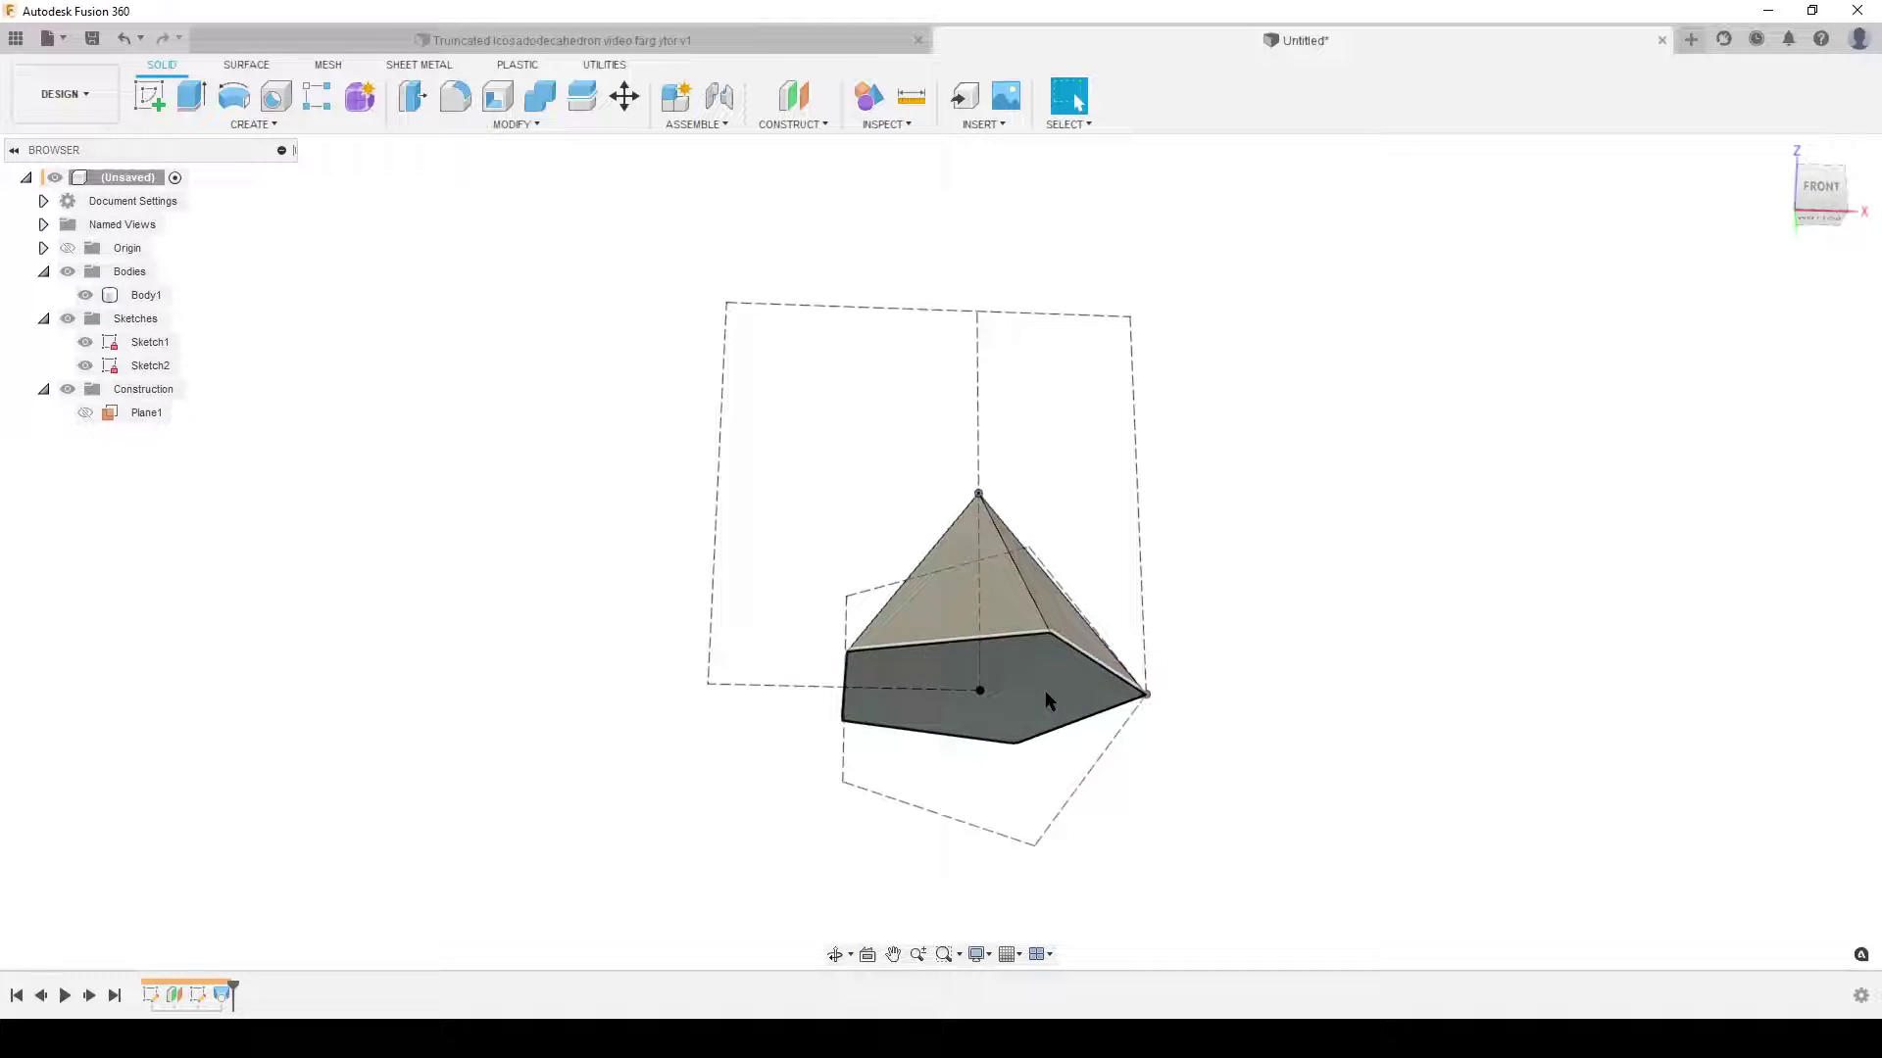
click(982, 507)
key(Escape)
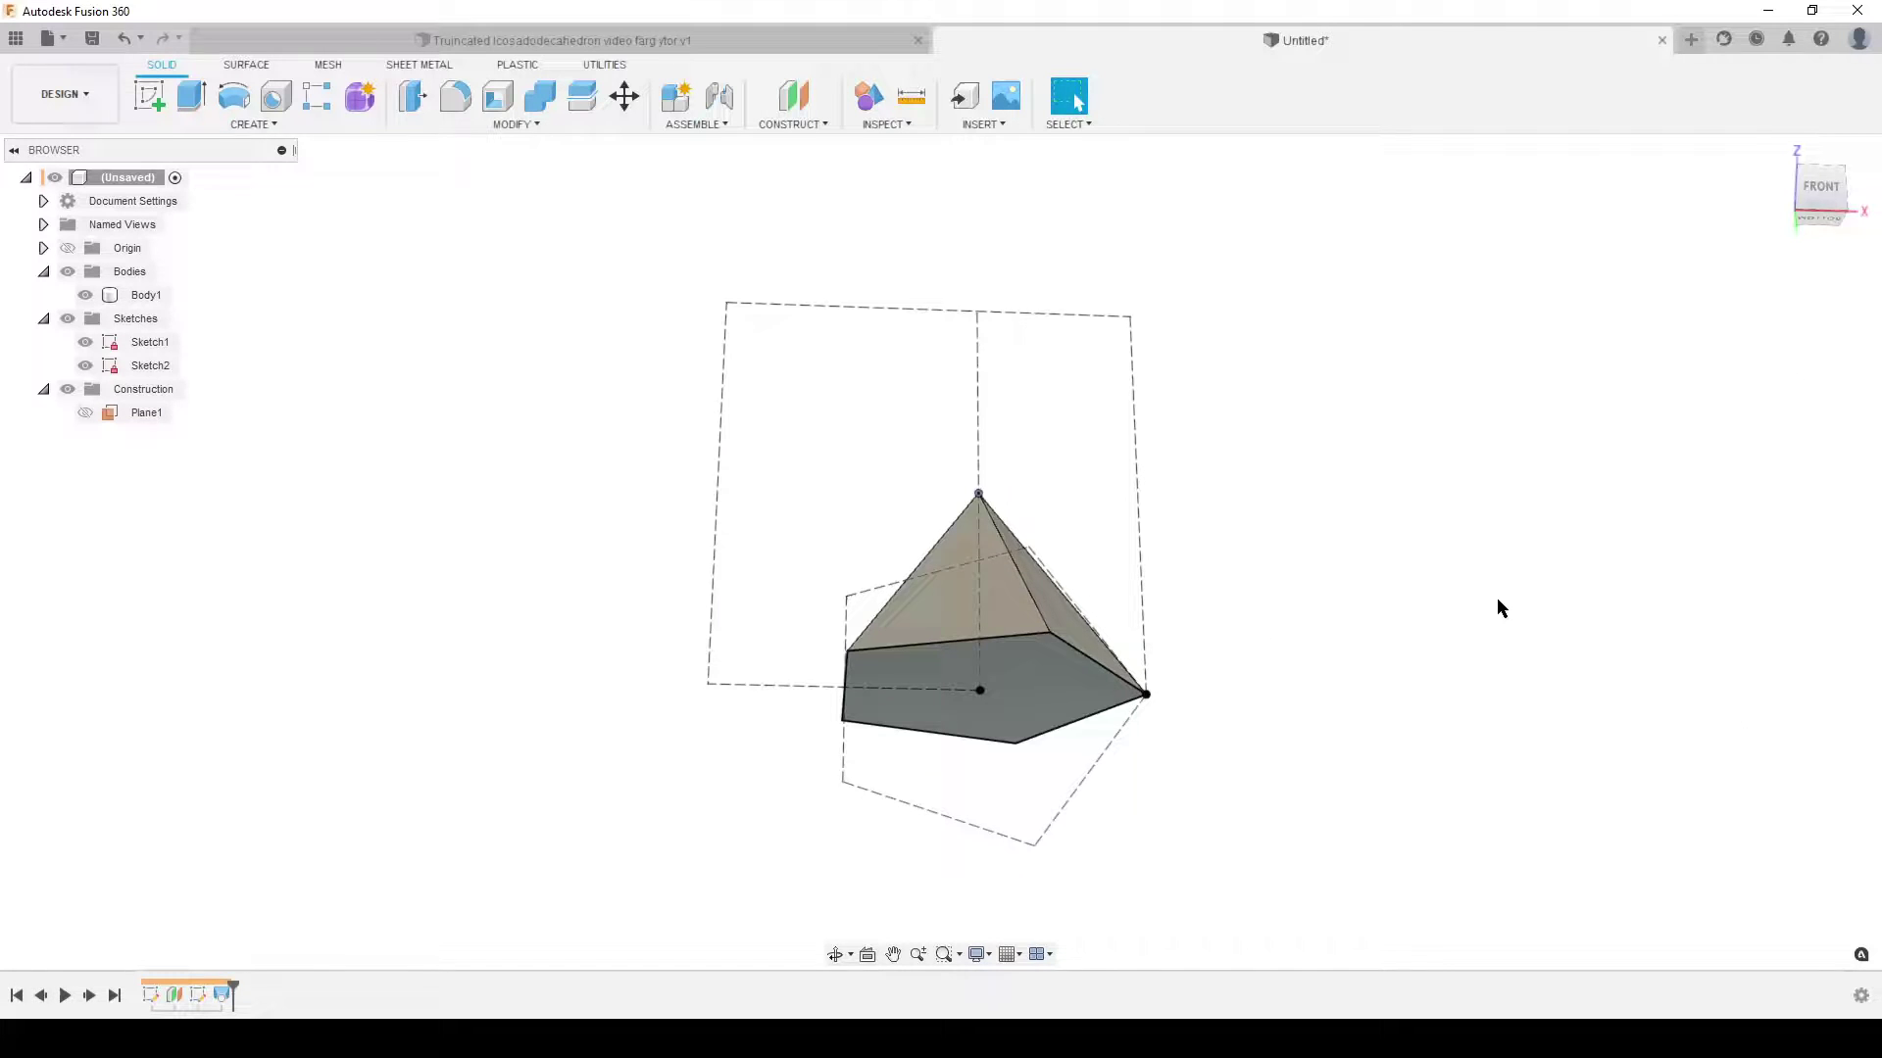
shift+middle_drag(1495, 604, 1444, 663)
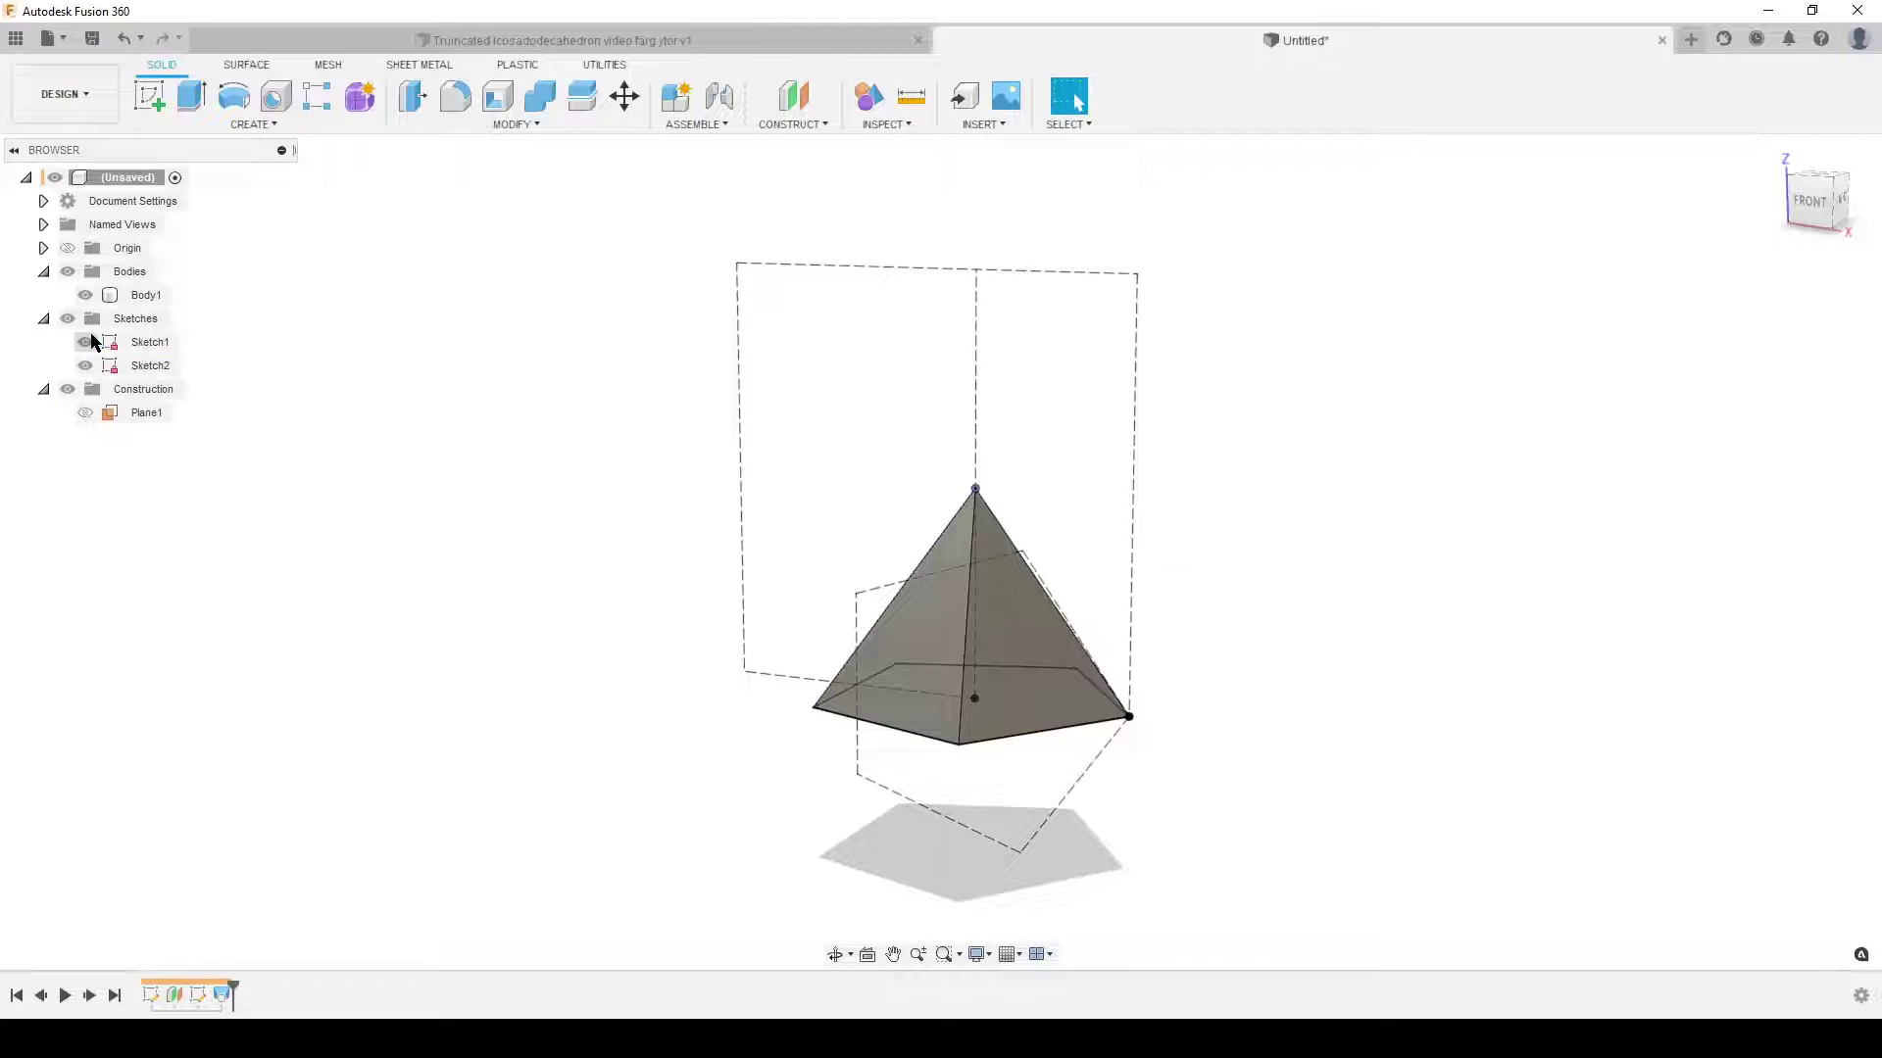
click(86, 342)
click(86, 366)
shift+middle_drag(291, 573, 315, 558)
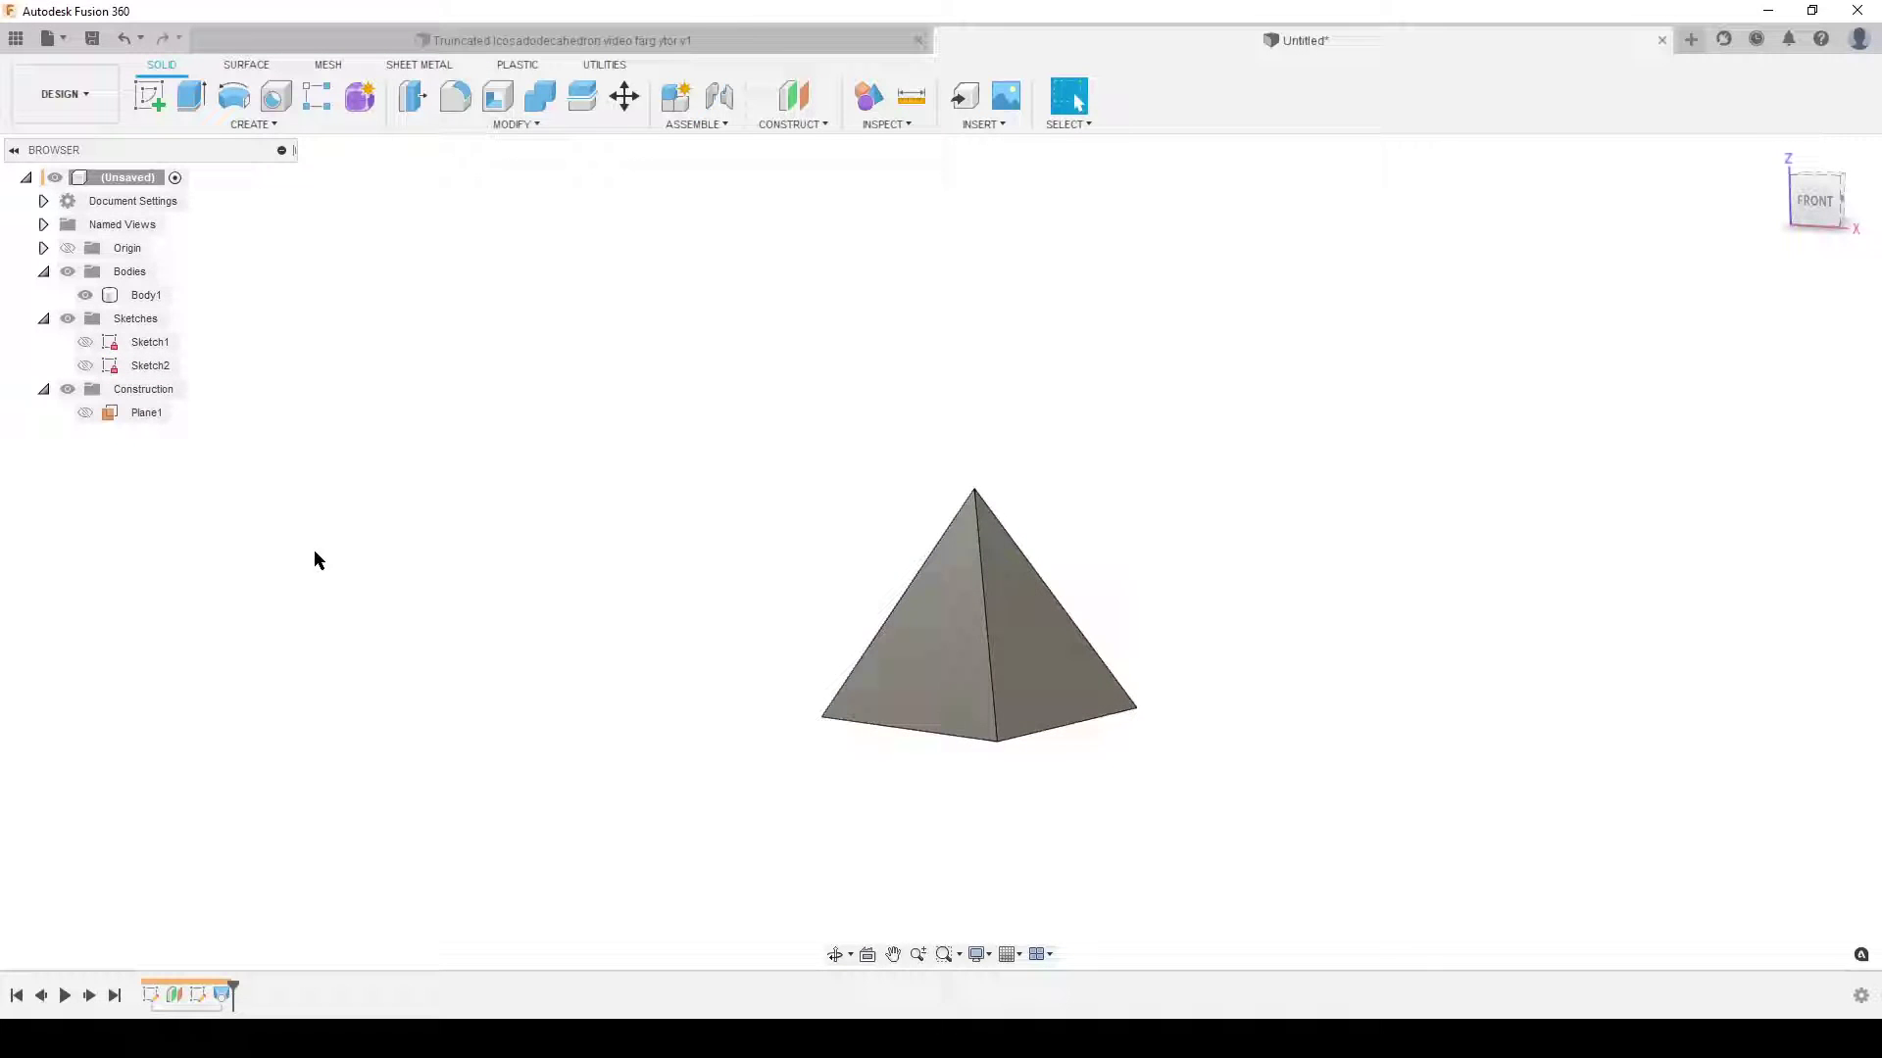
Step: Start a new sketch on the front plane
click(149, 96)
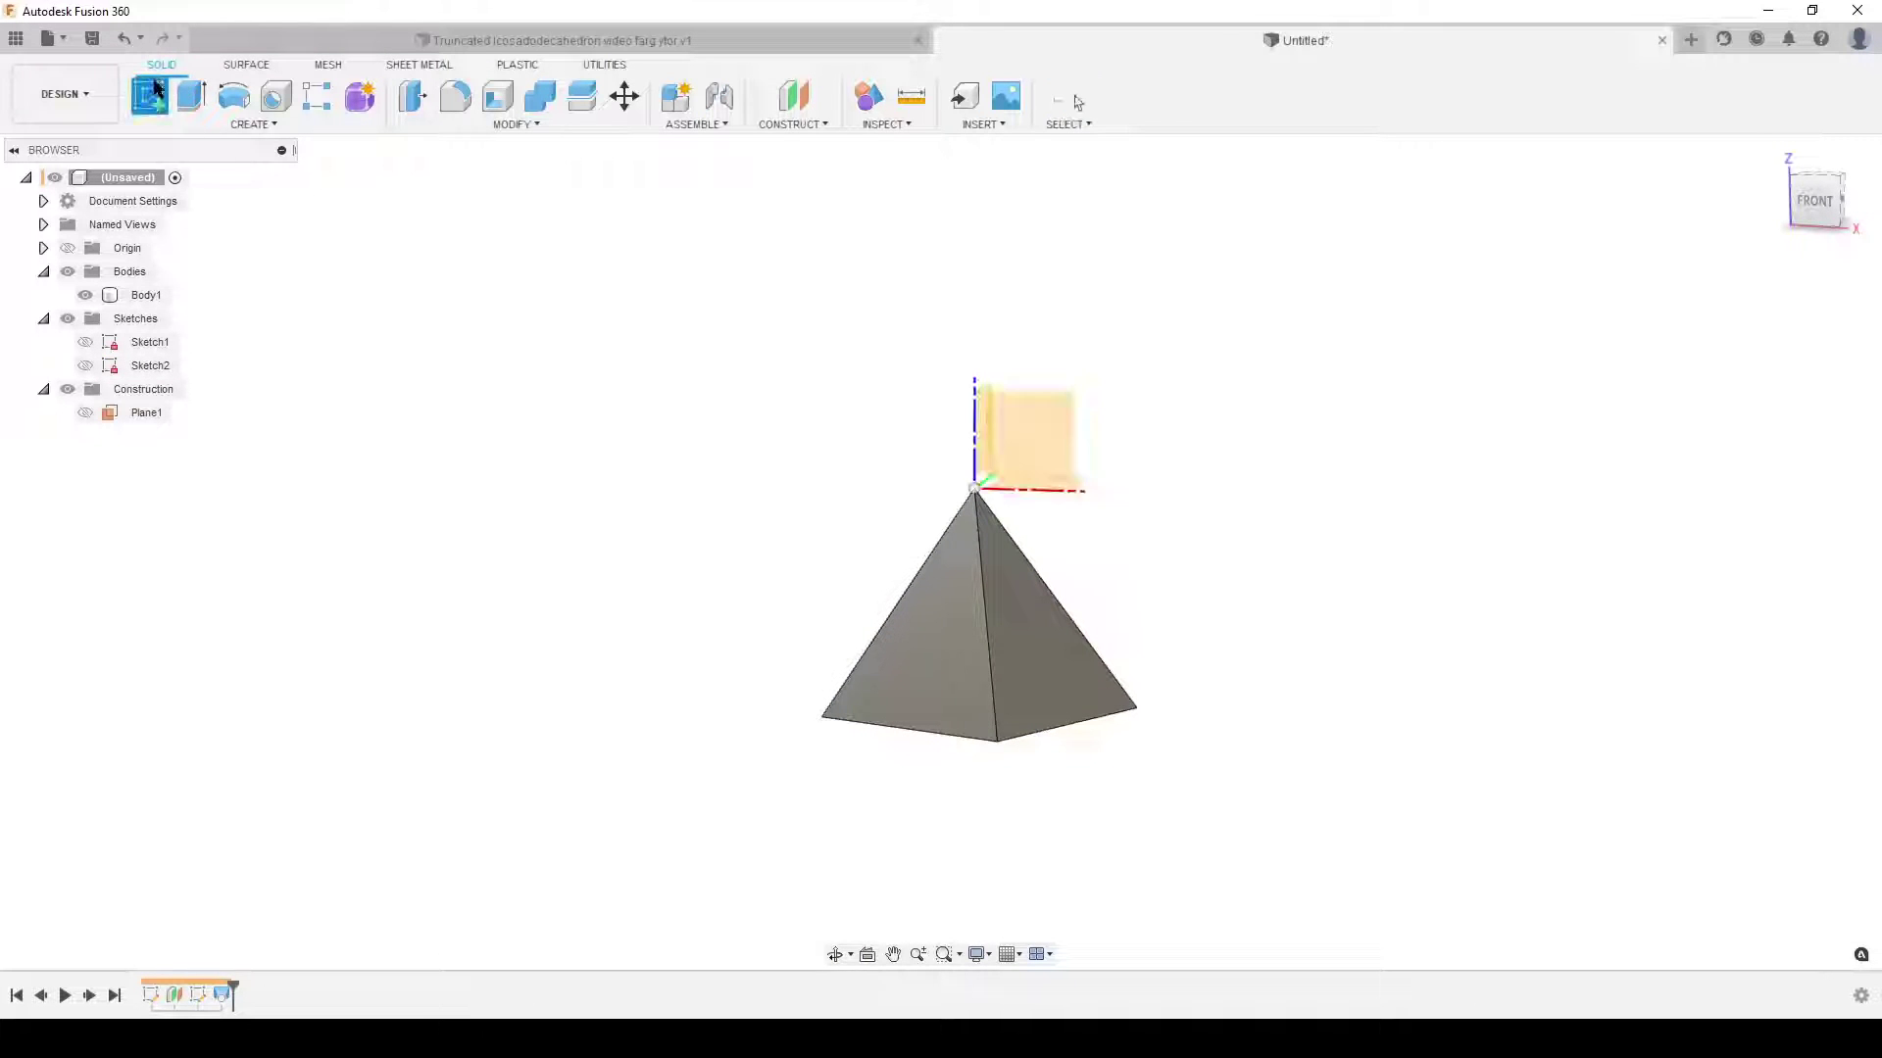
click(1037, 426)
drag(1230, 667, 1185, 508)
key(Escape)
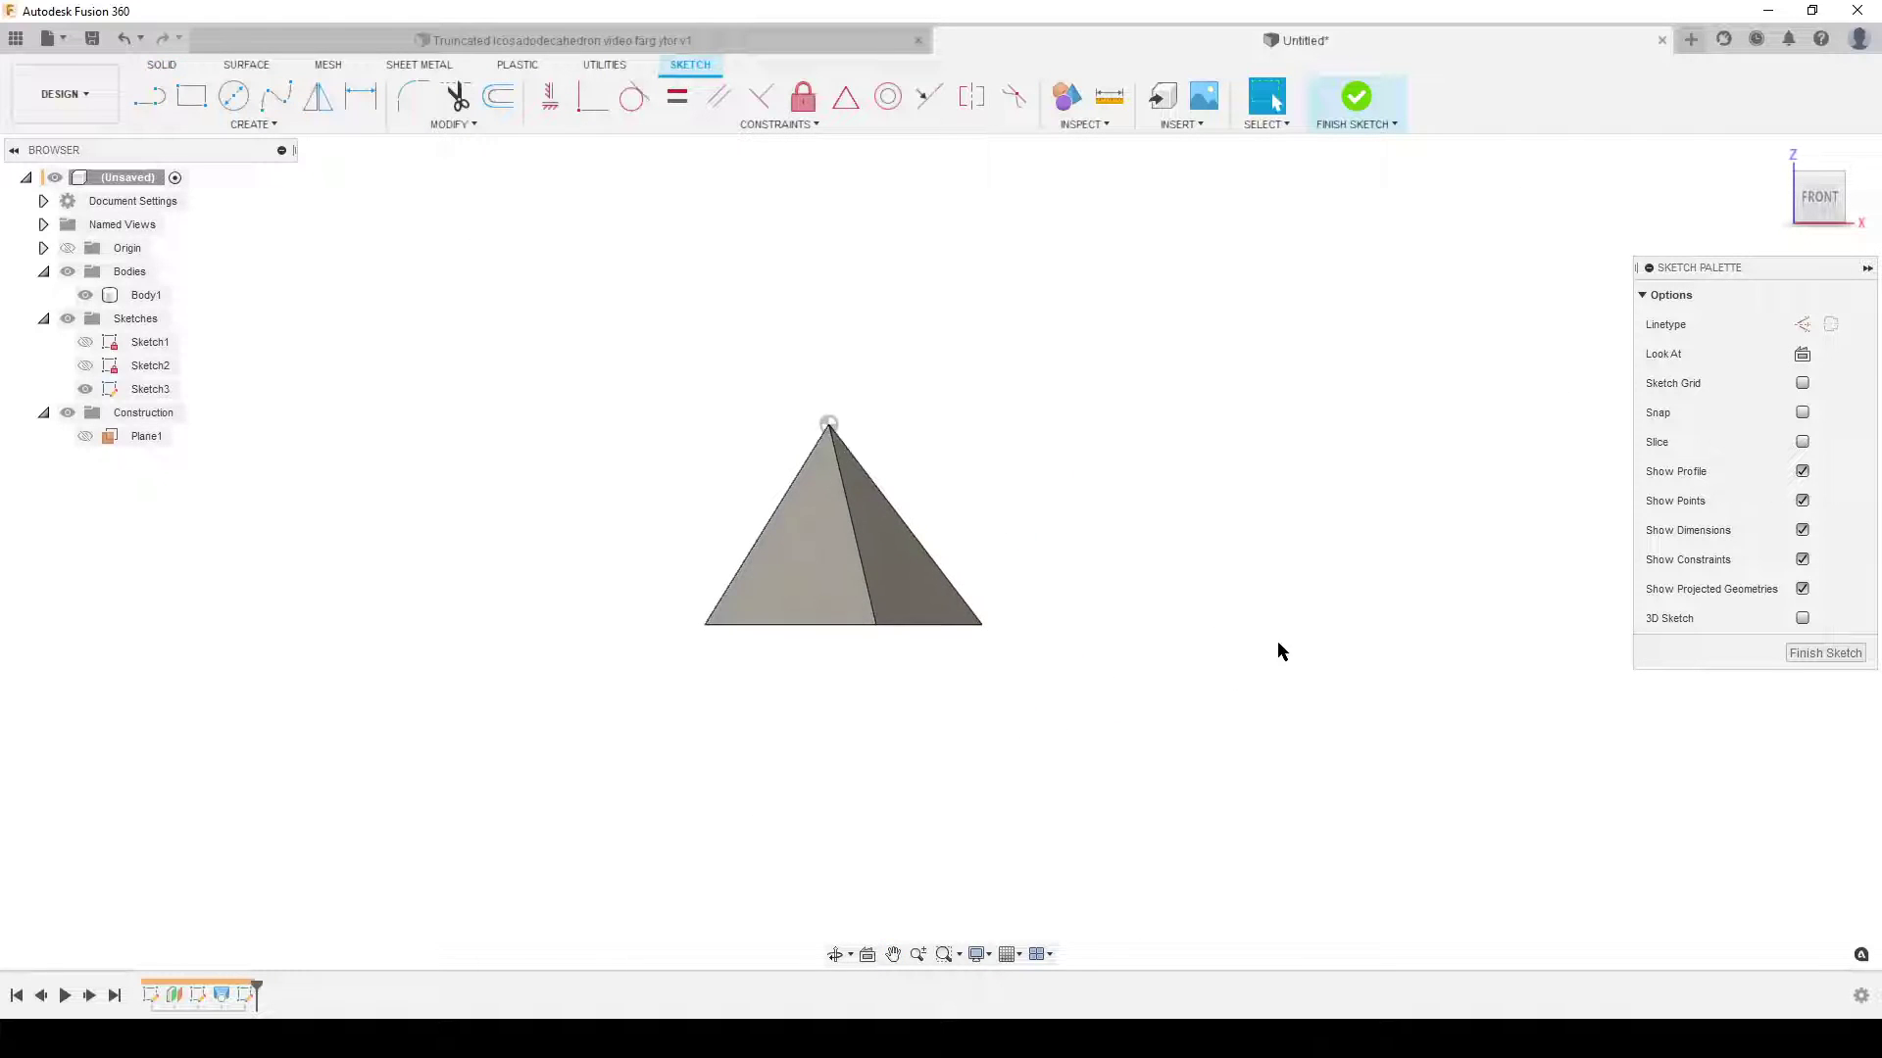
Step: Project the pyramid's lower-left and lower-right corners into the sketch
key(p)
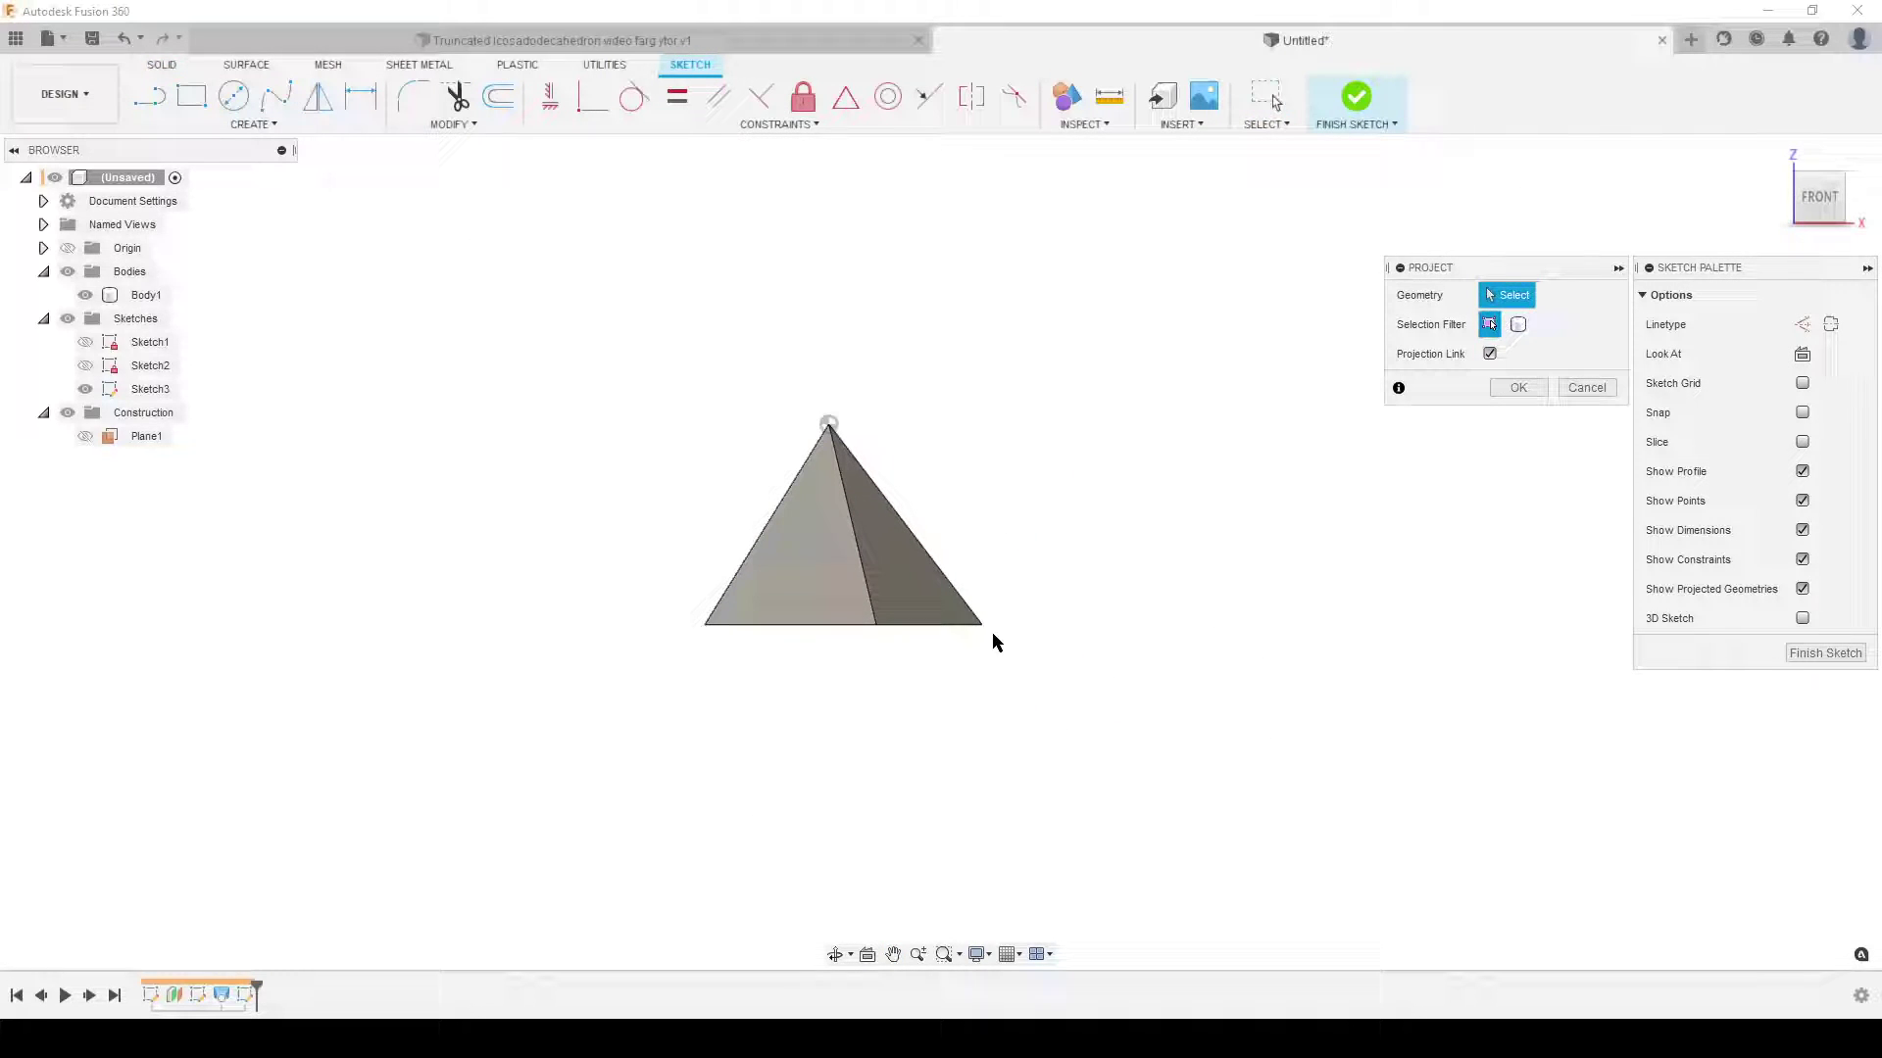
click(982, 625)
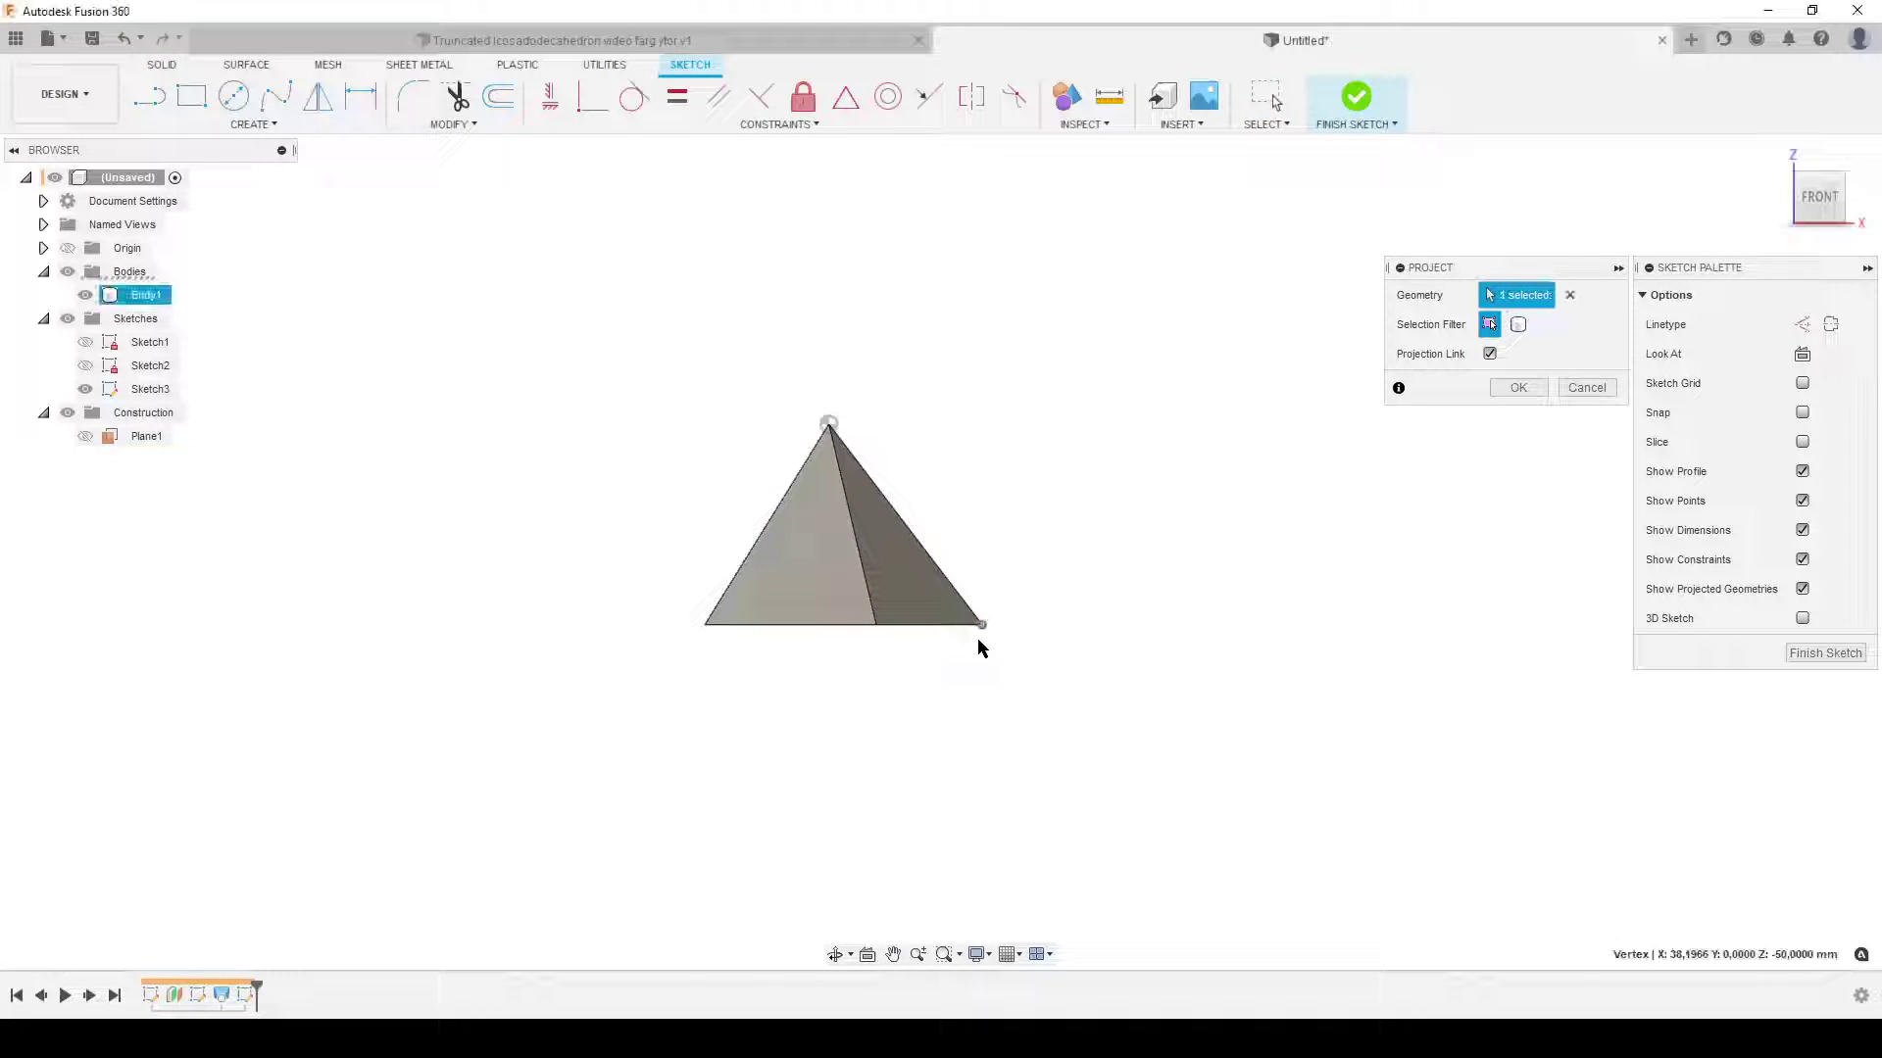
click(704, 625)
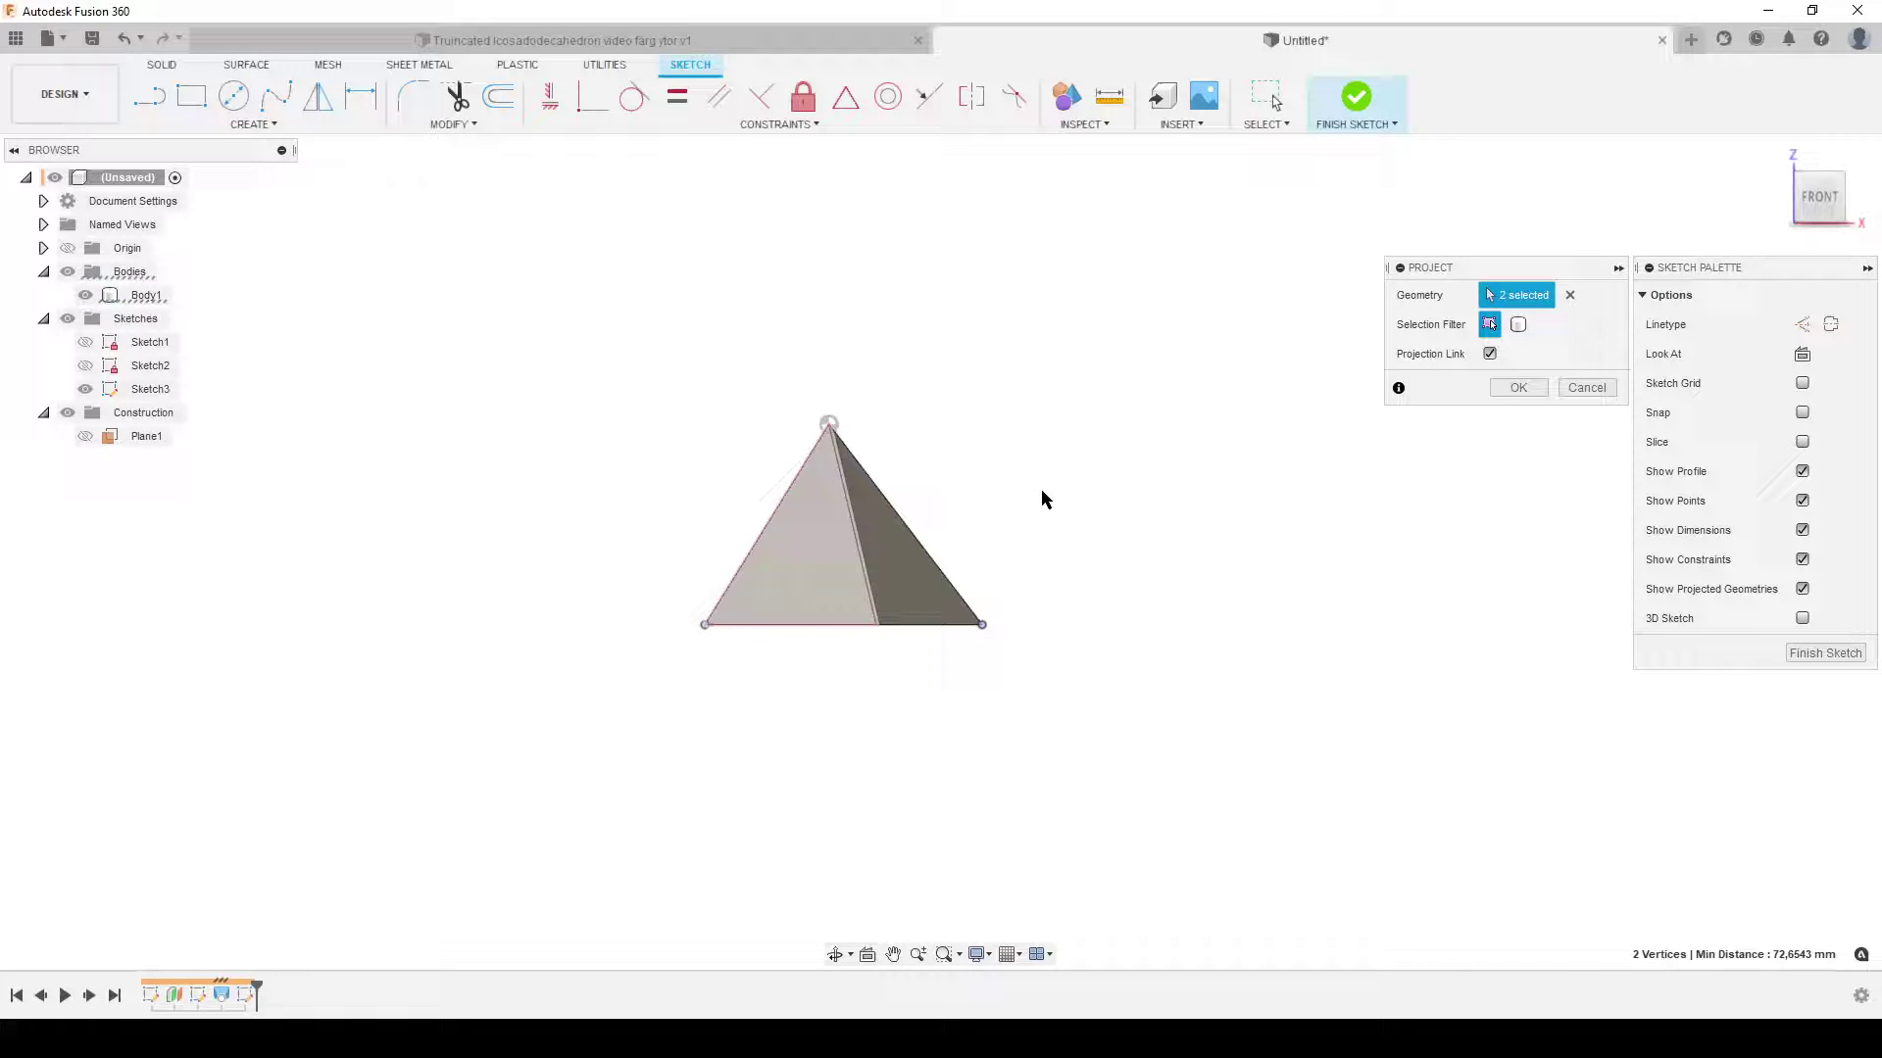
middle_drag(968, 701, 1046, 727)
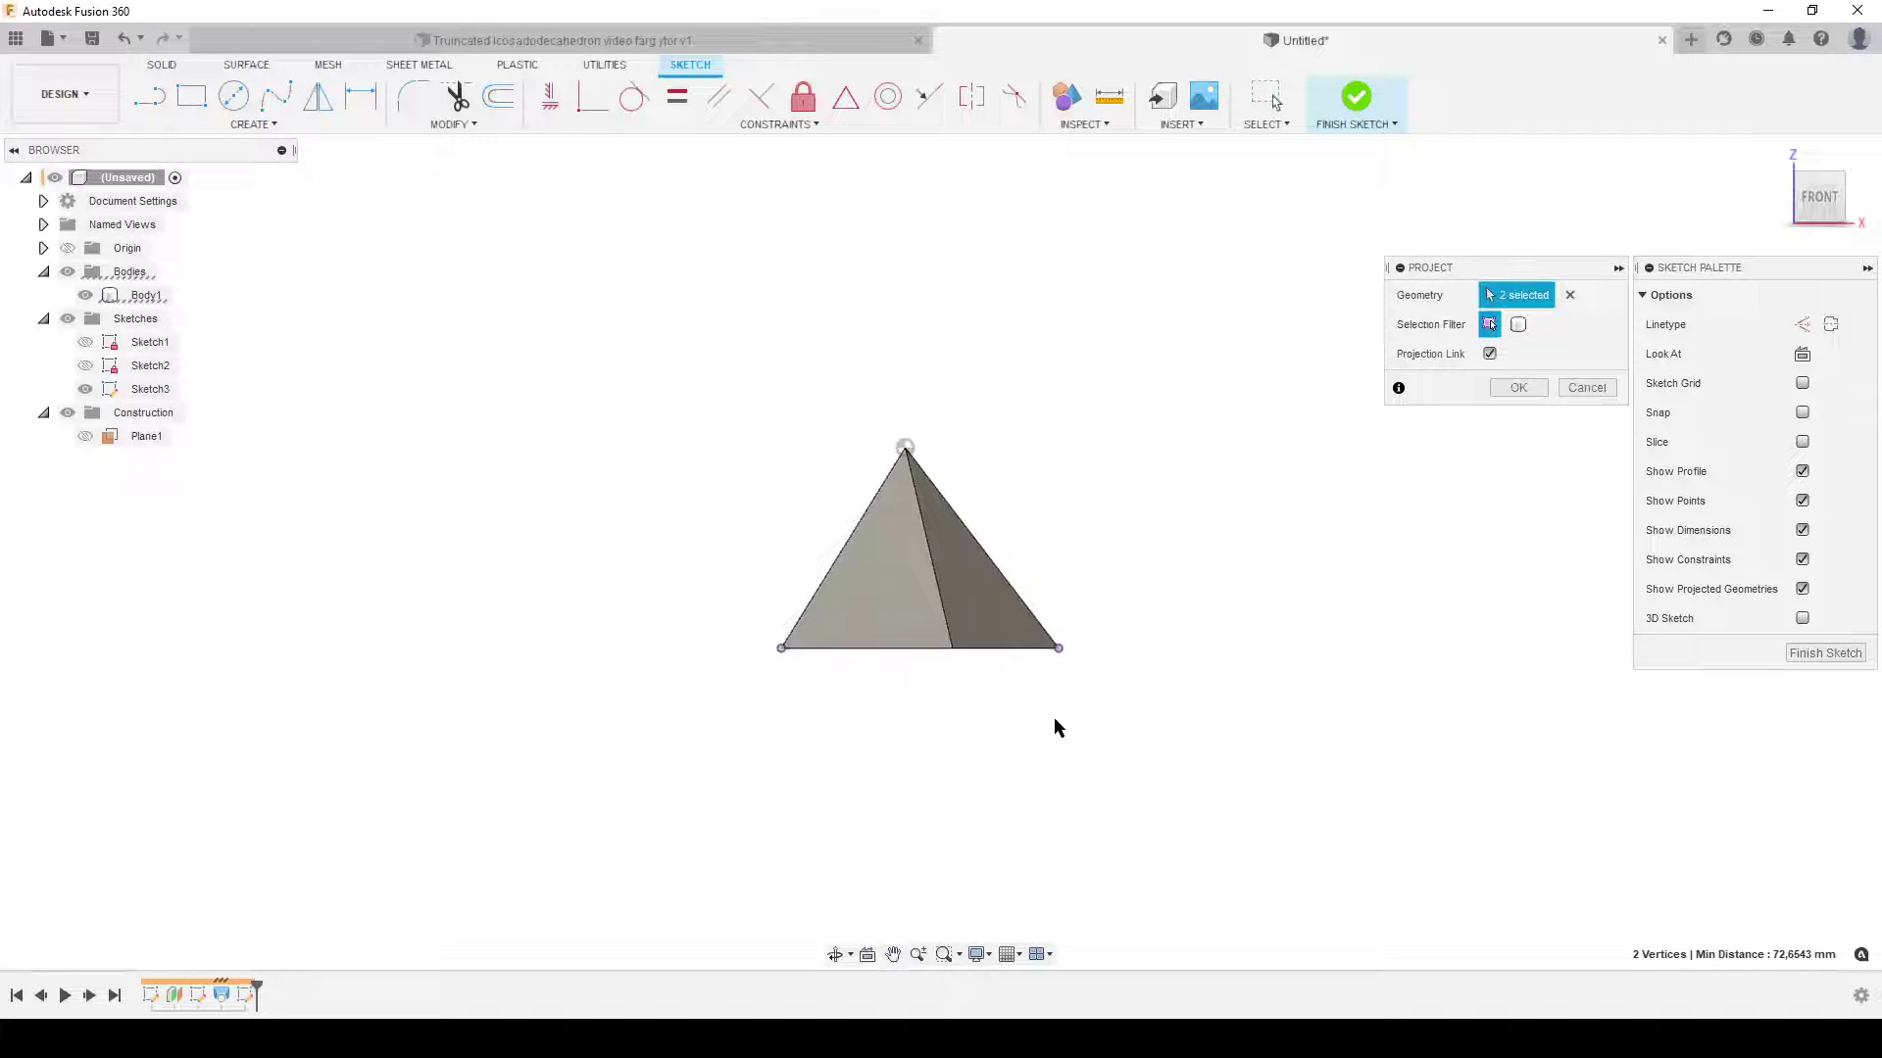
click(1518, 387)
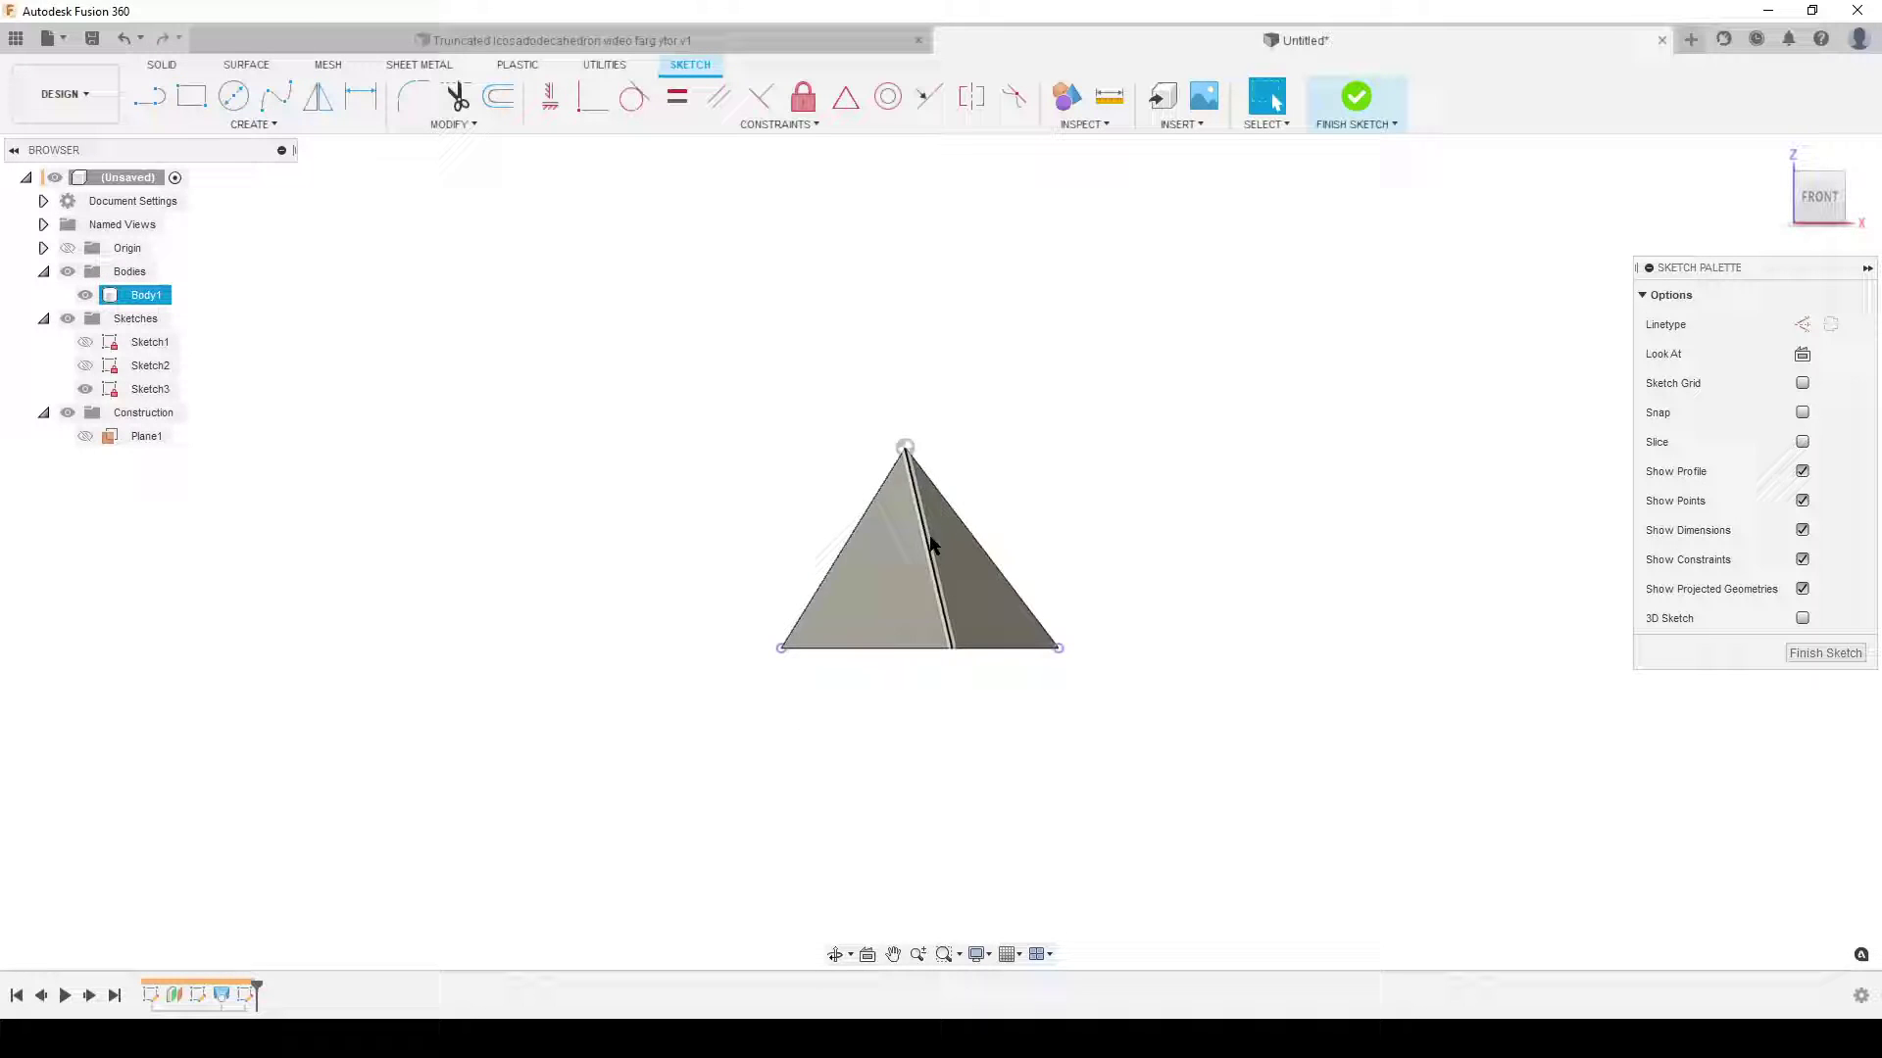
Step: Hide Body1 and draw a construction triangle from the apex to both projected base corners
mouse_move(709, 722)
shift+middle_down()
mouse_move(739, 722)
mouse_move(837, 603)
shift+middle_up()
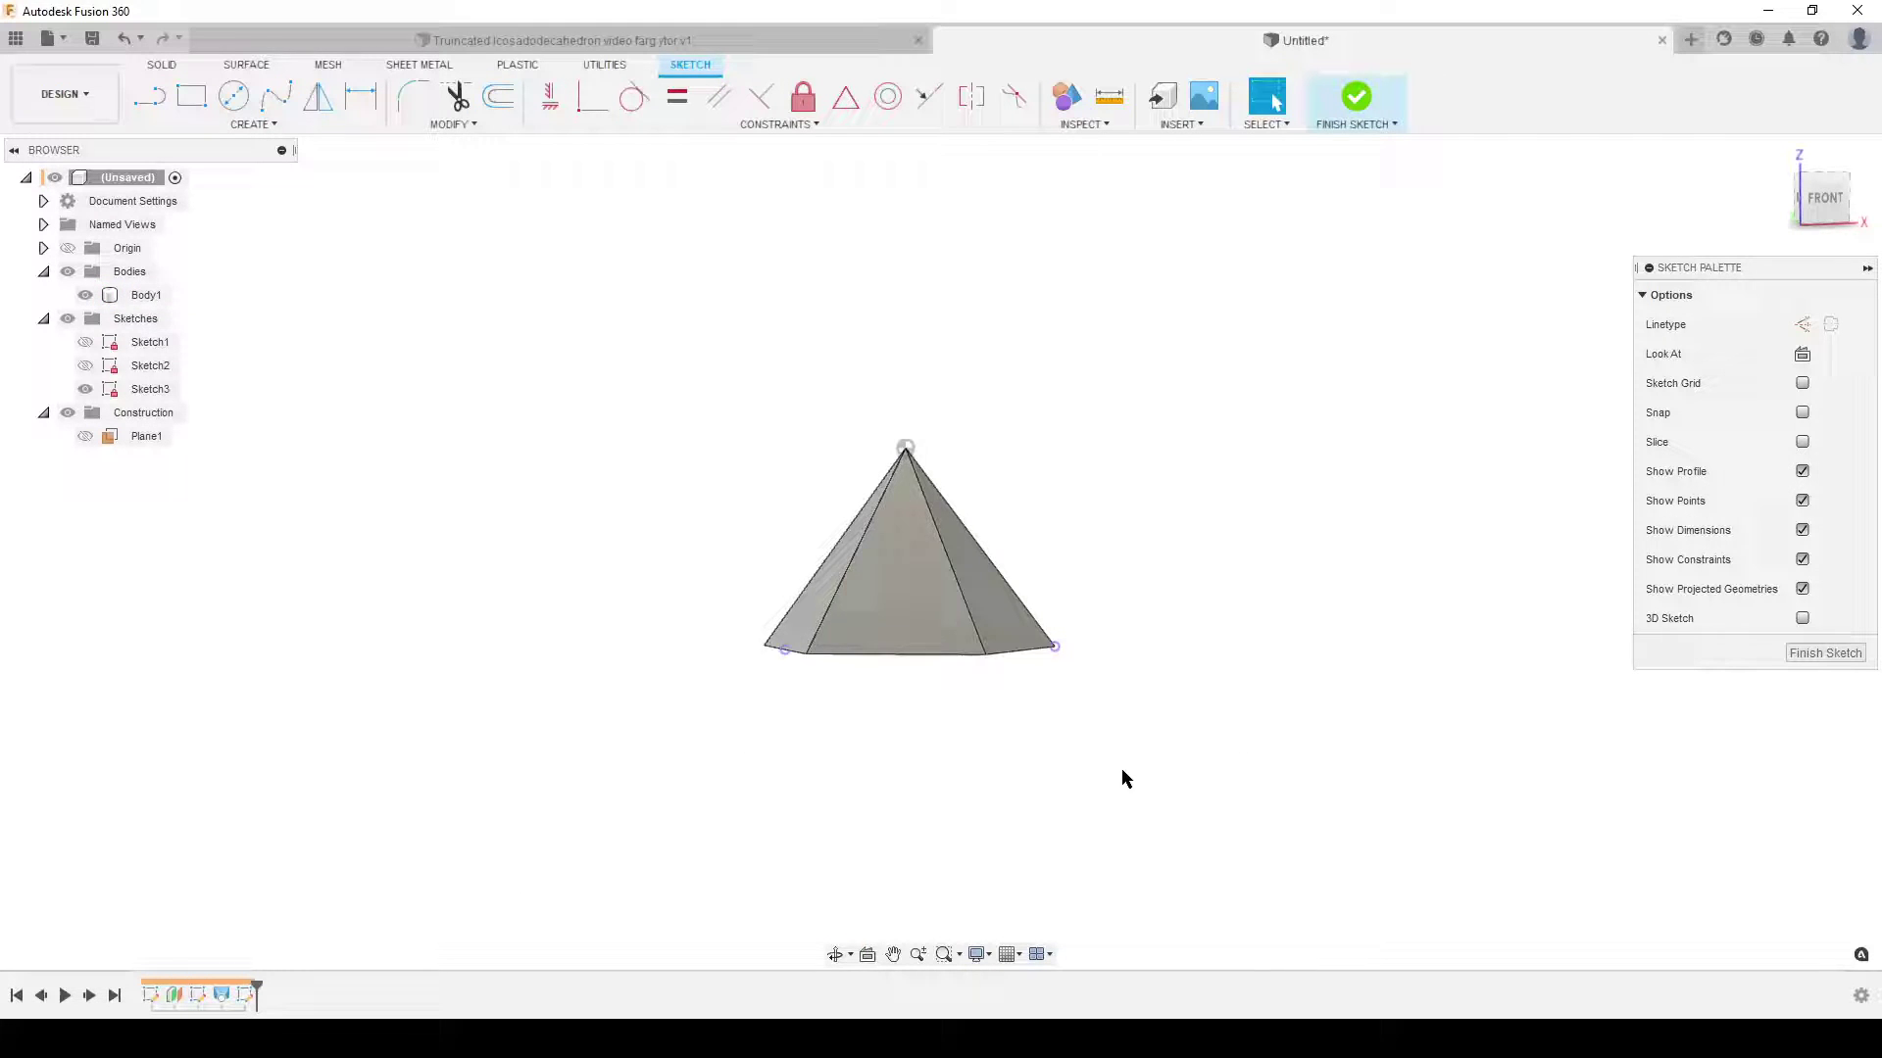
shift+middle_drag(1121, 768, 1033, 777)
scroll(1114, 773, up, 2)
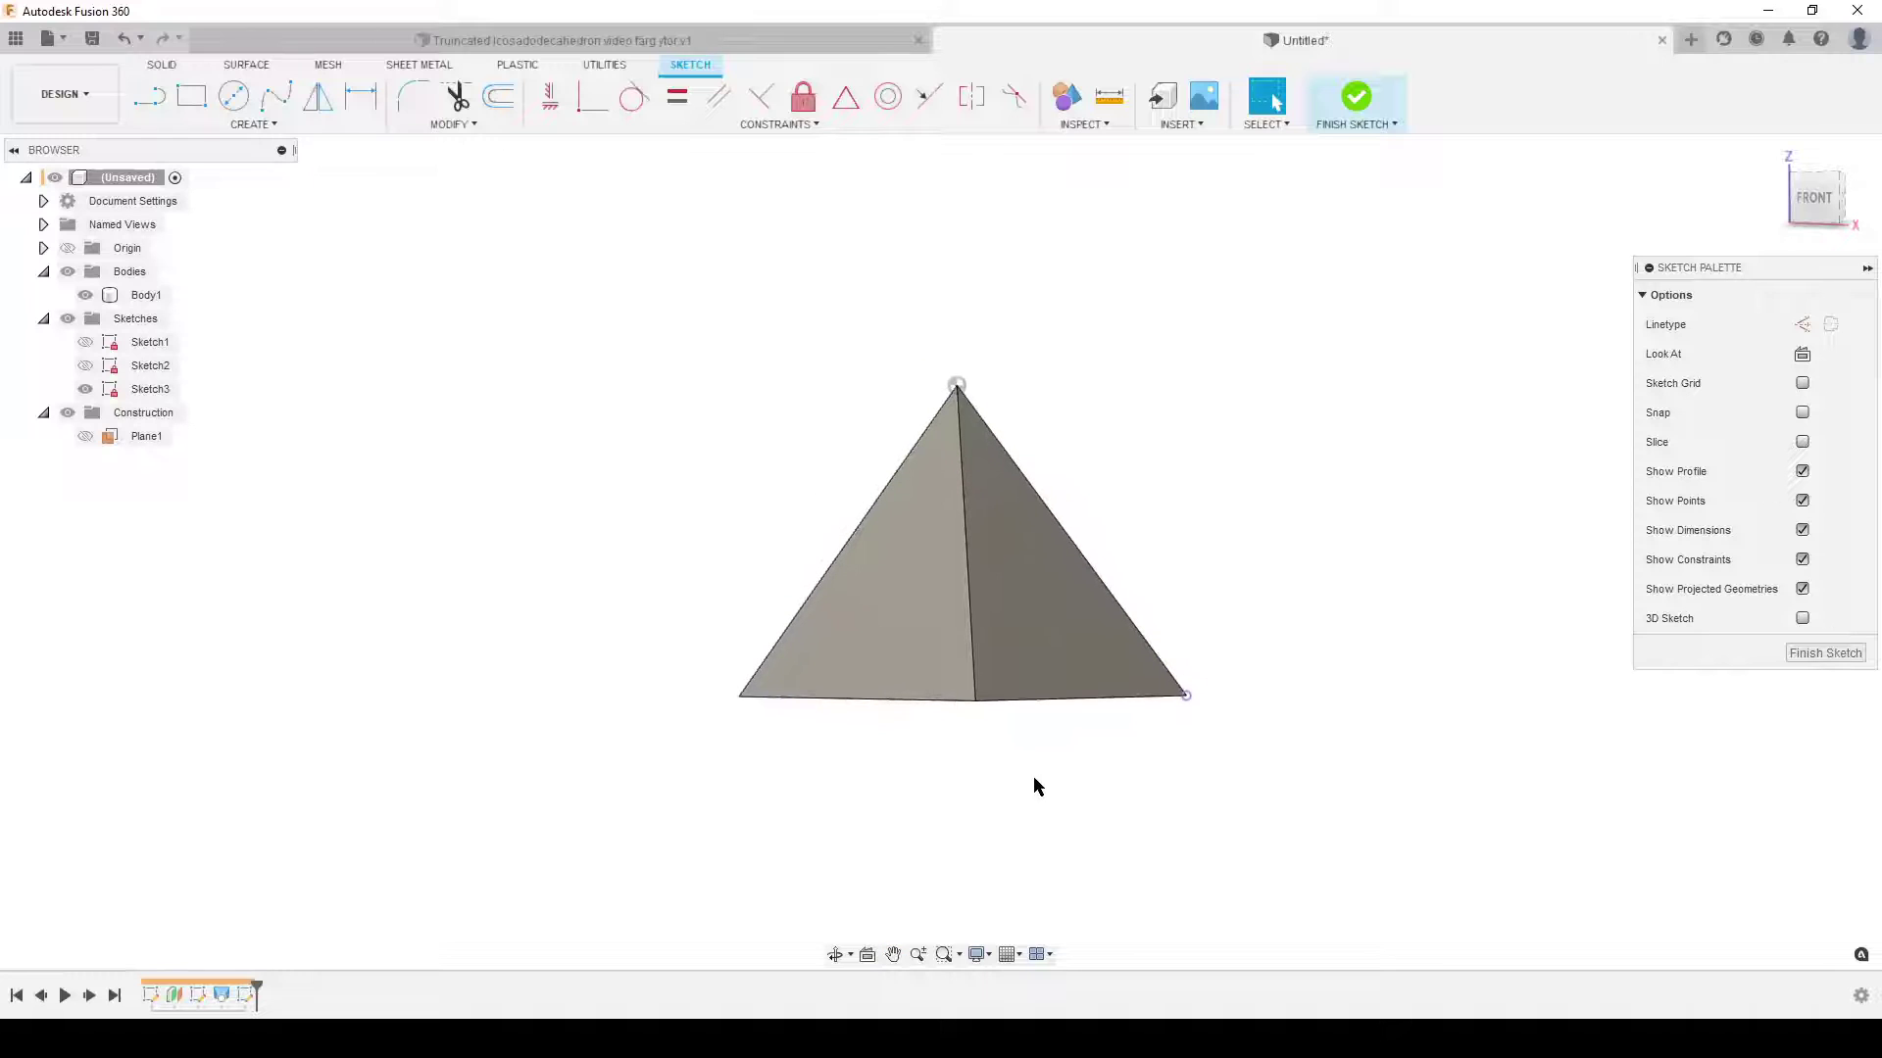
click(85, 295)
key(l)
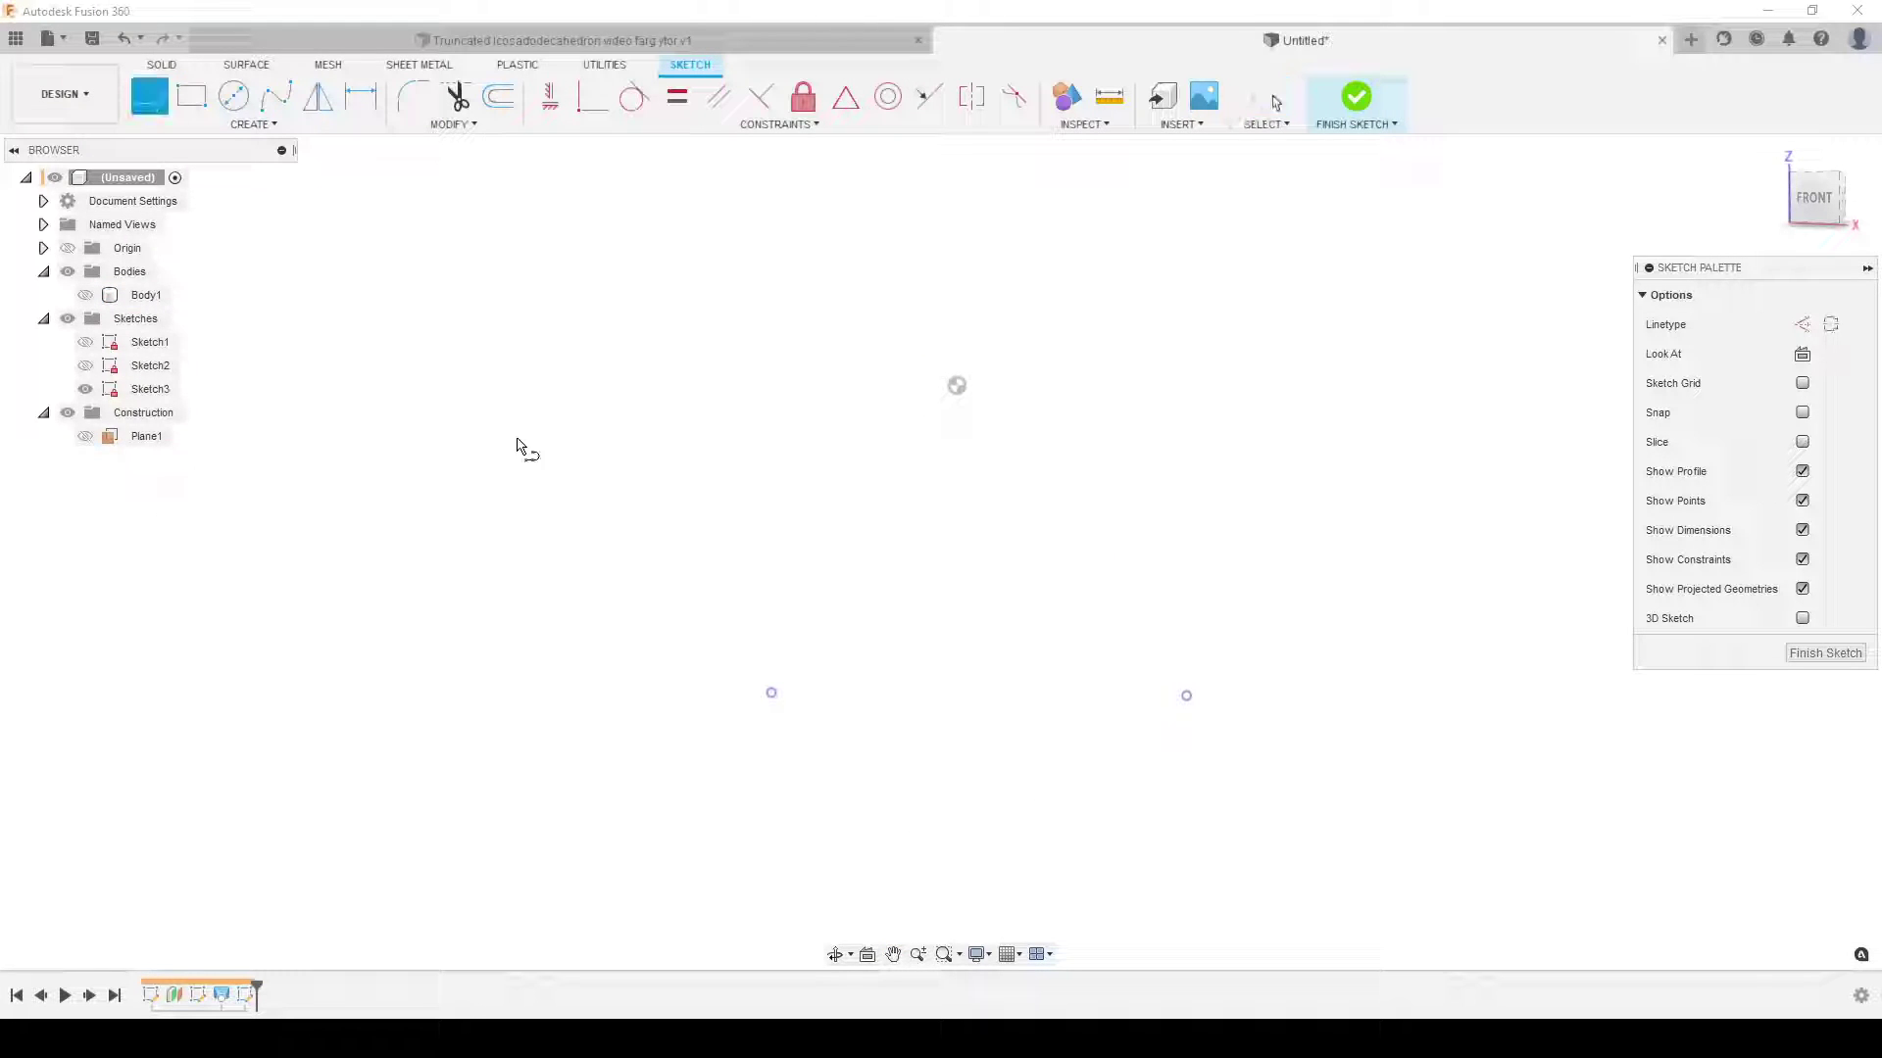
click(1803, 325)
click(955, 386)
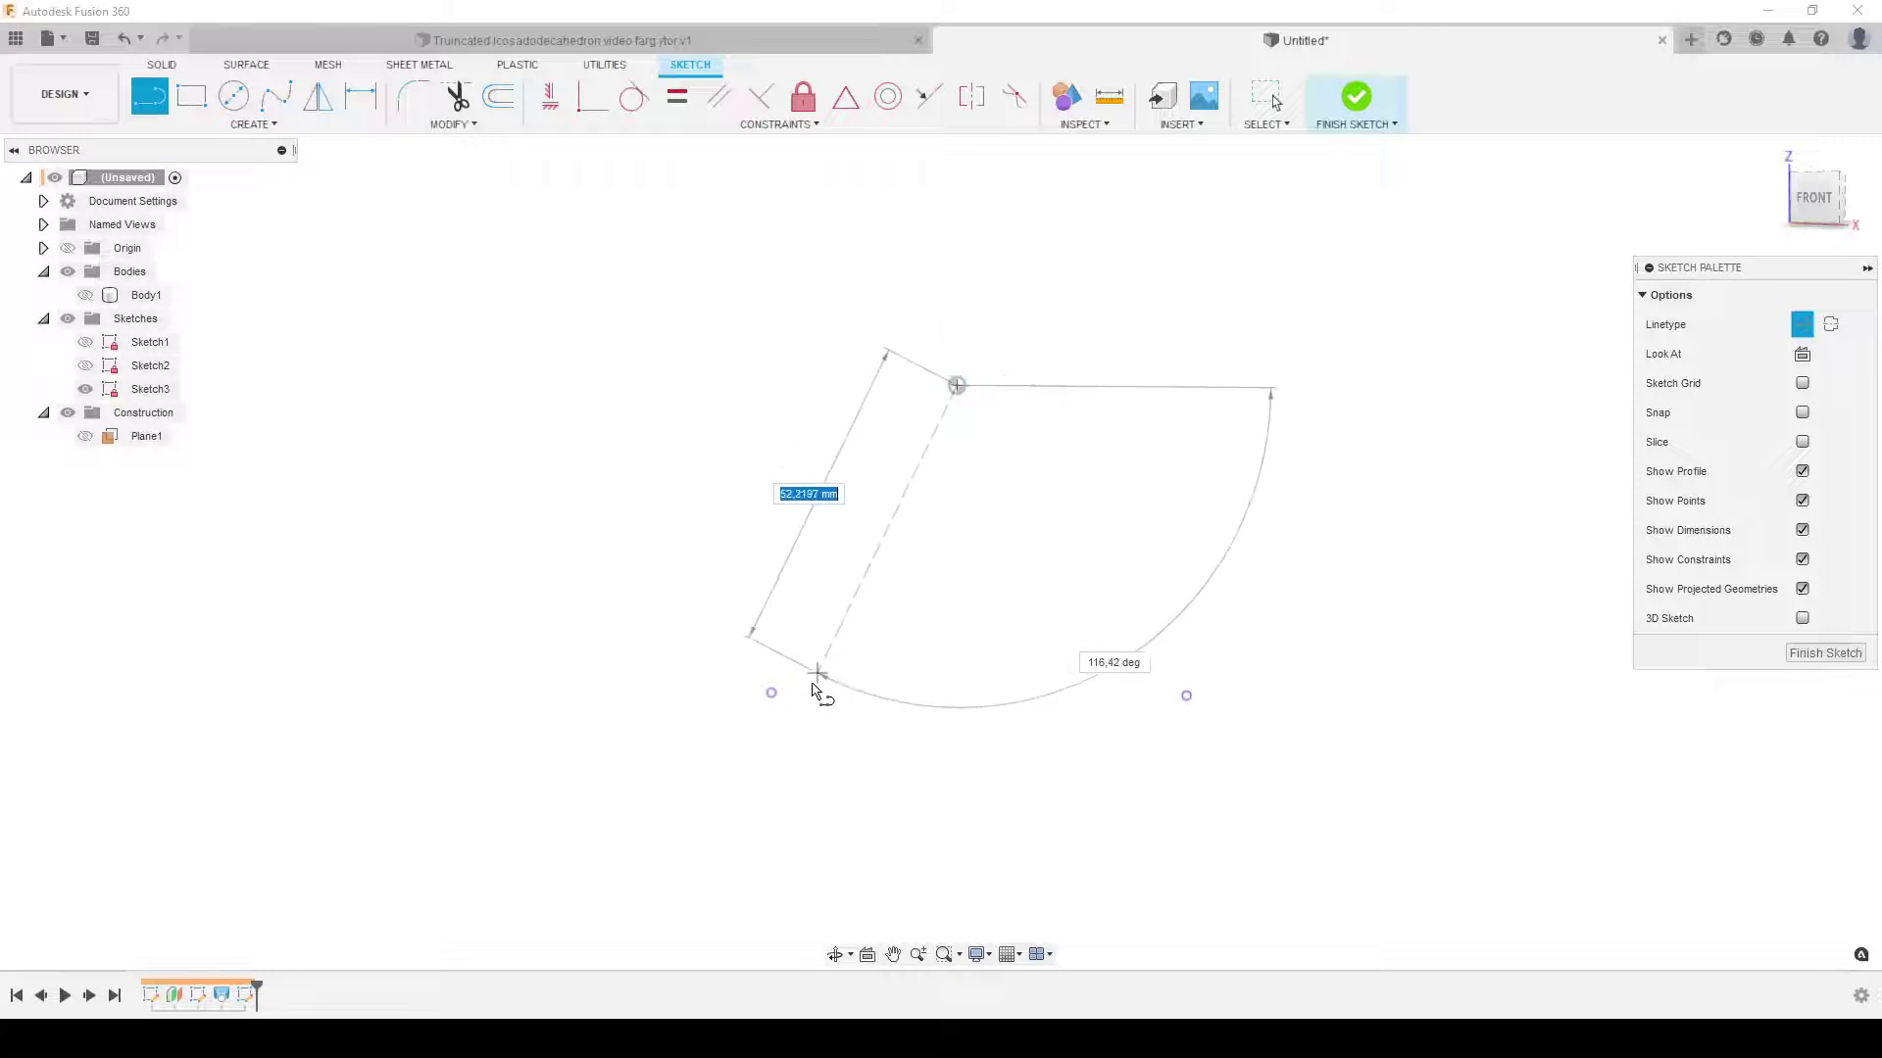
click(771, 693)
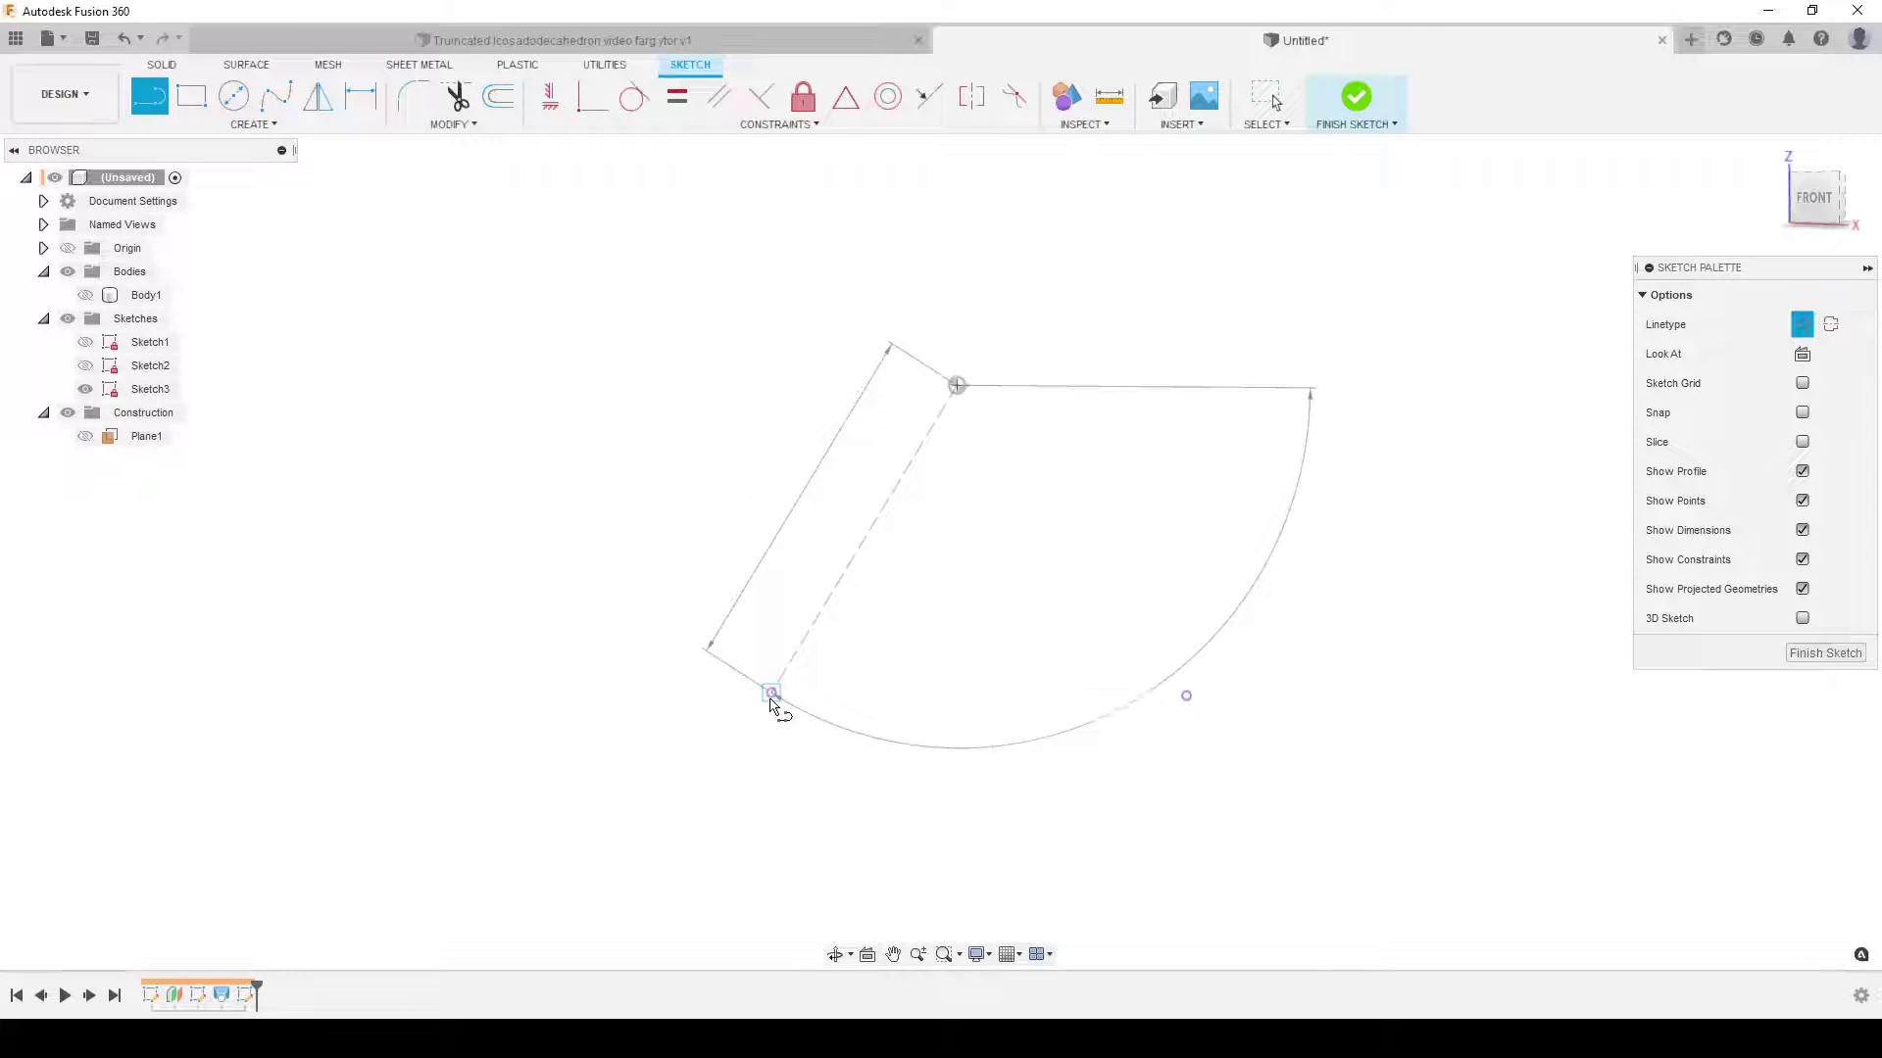
click(1187, 696)
click(956, 386)
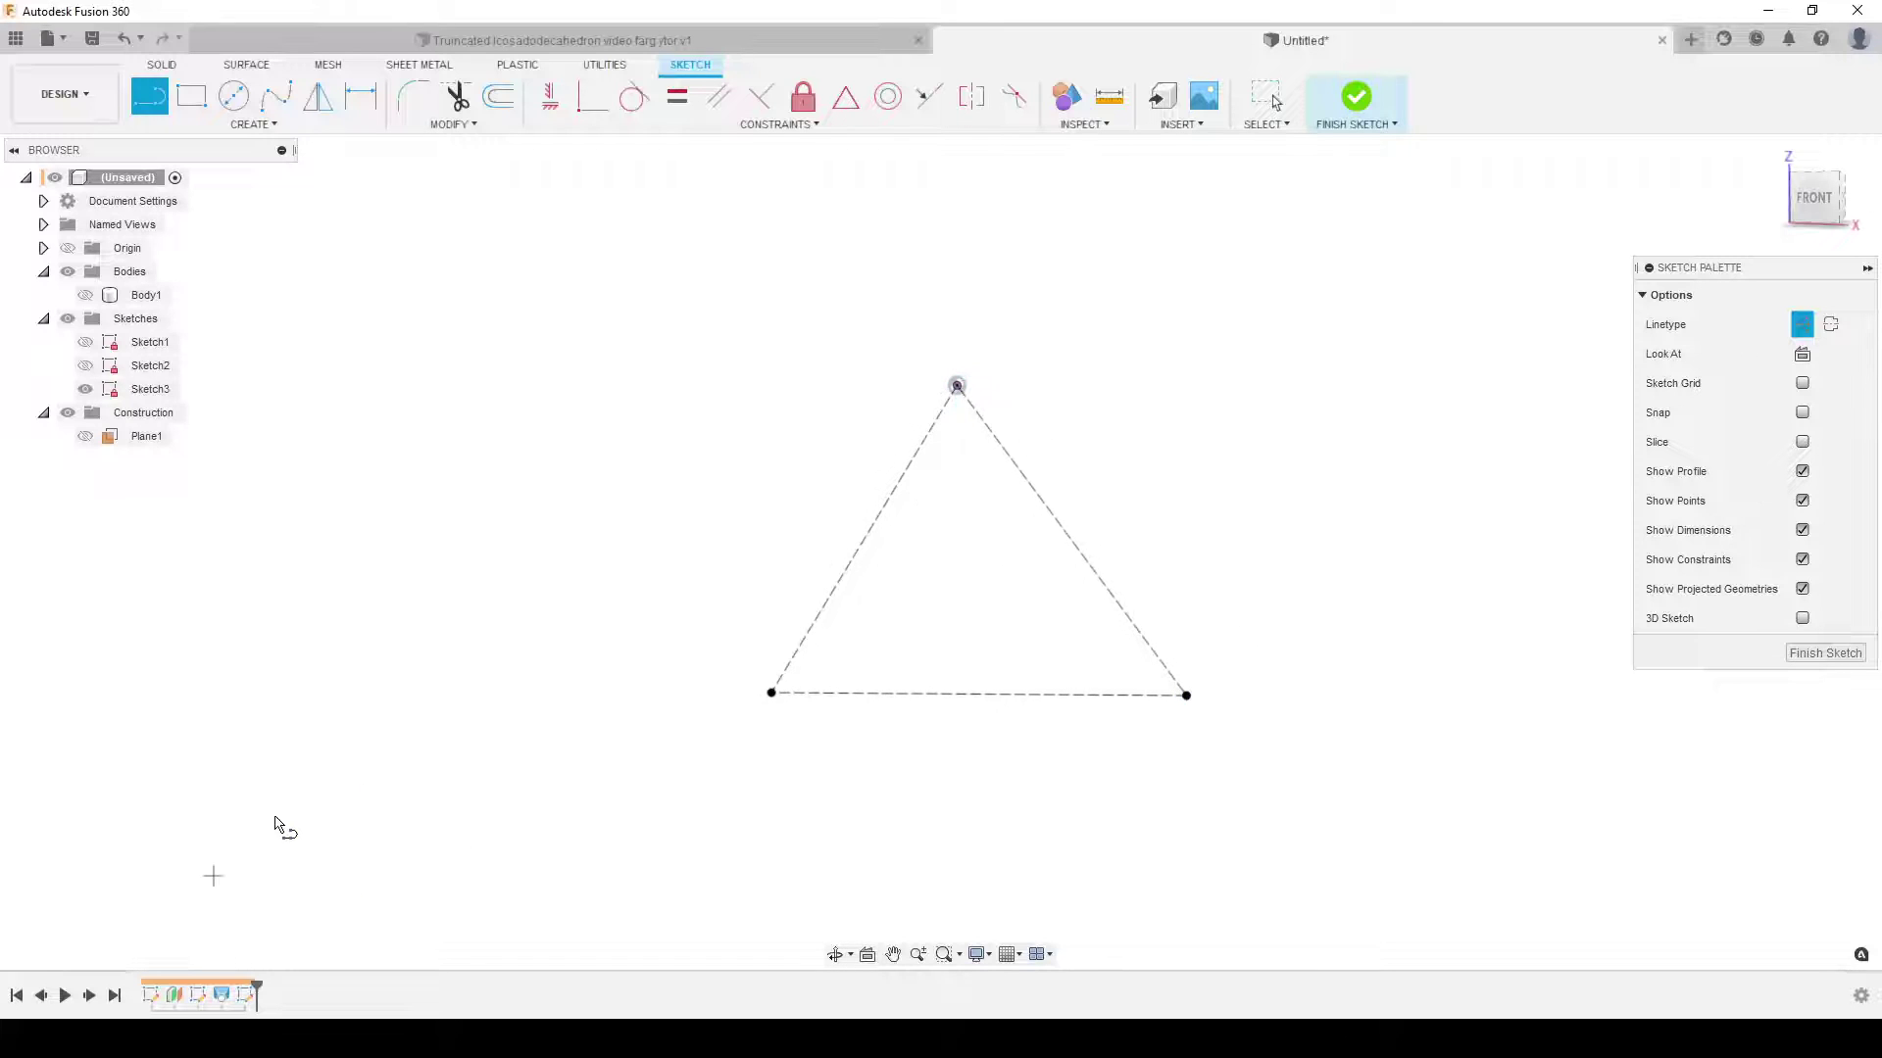
key(Escape)
Step: Check the triangle against the body in front view, then compare with the finished model document
click(87, 295)
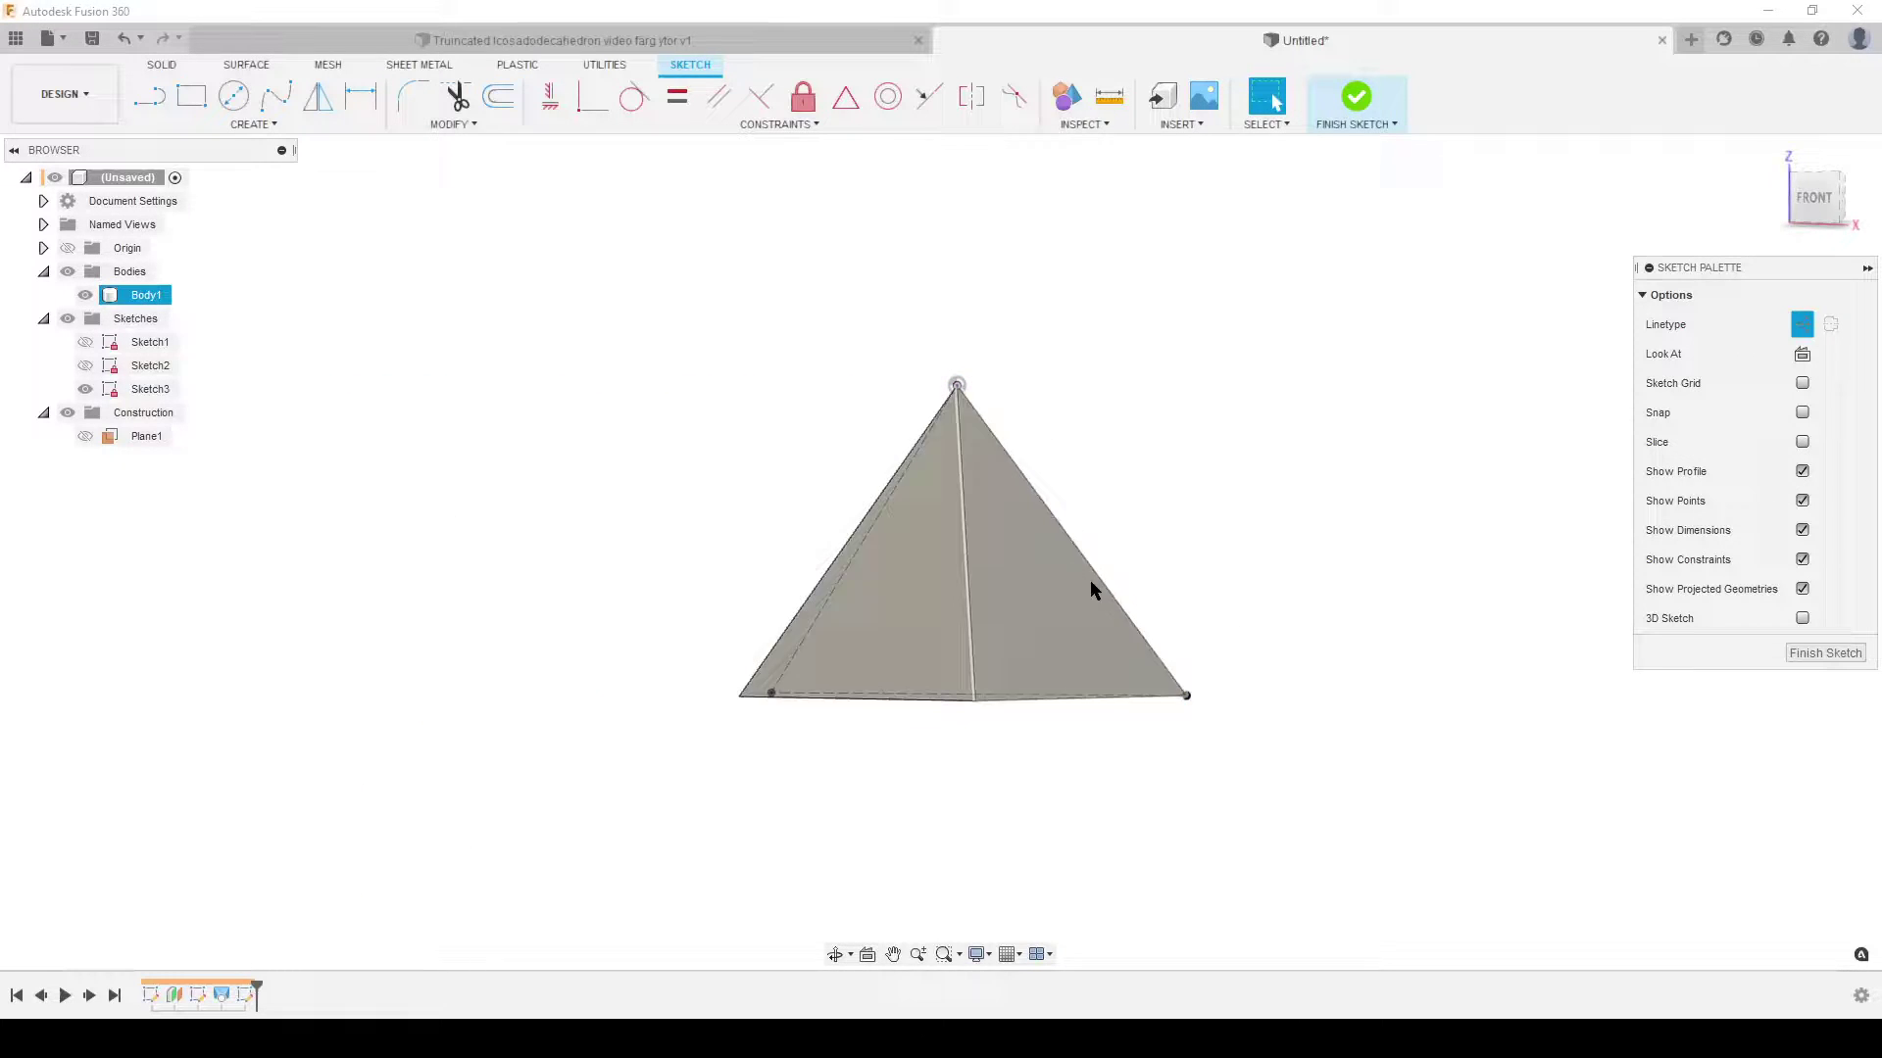
click(1808, 206)
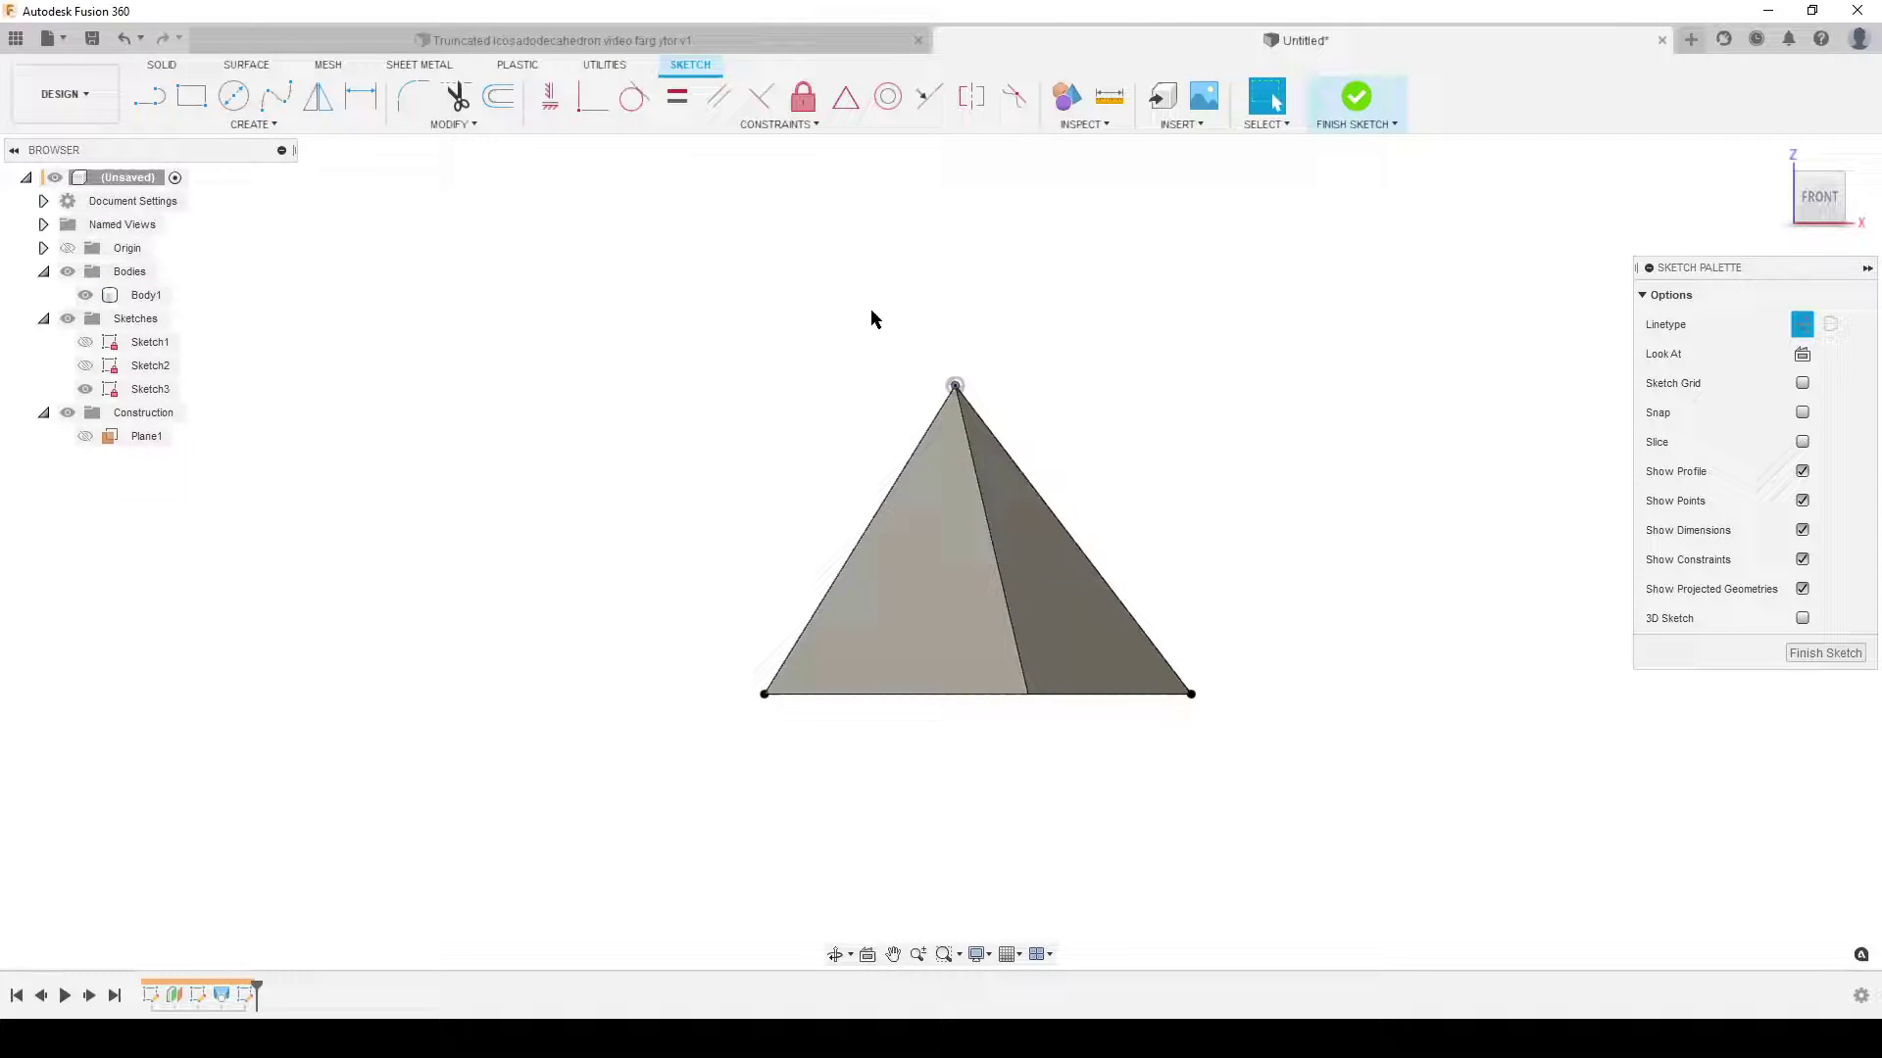
click(85, 295)
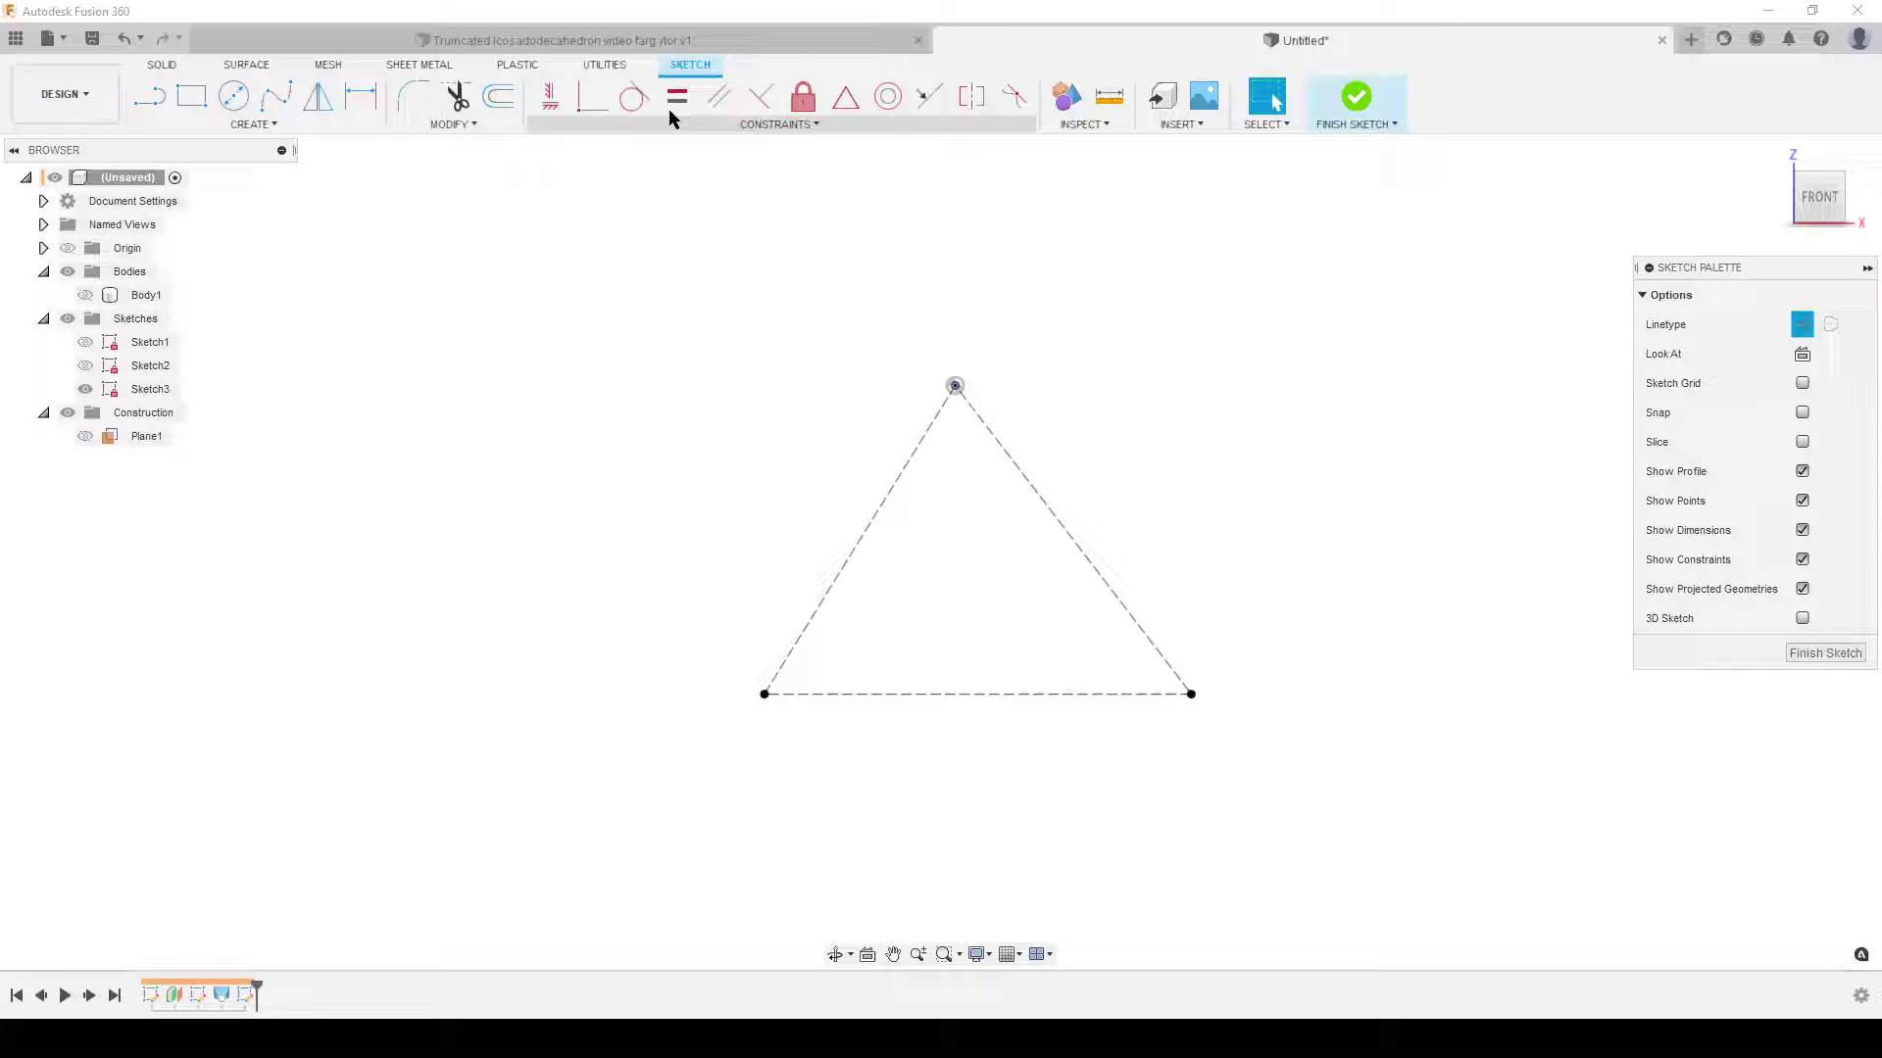
click(672, 40)
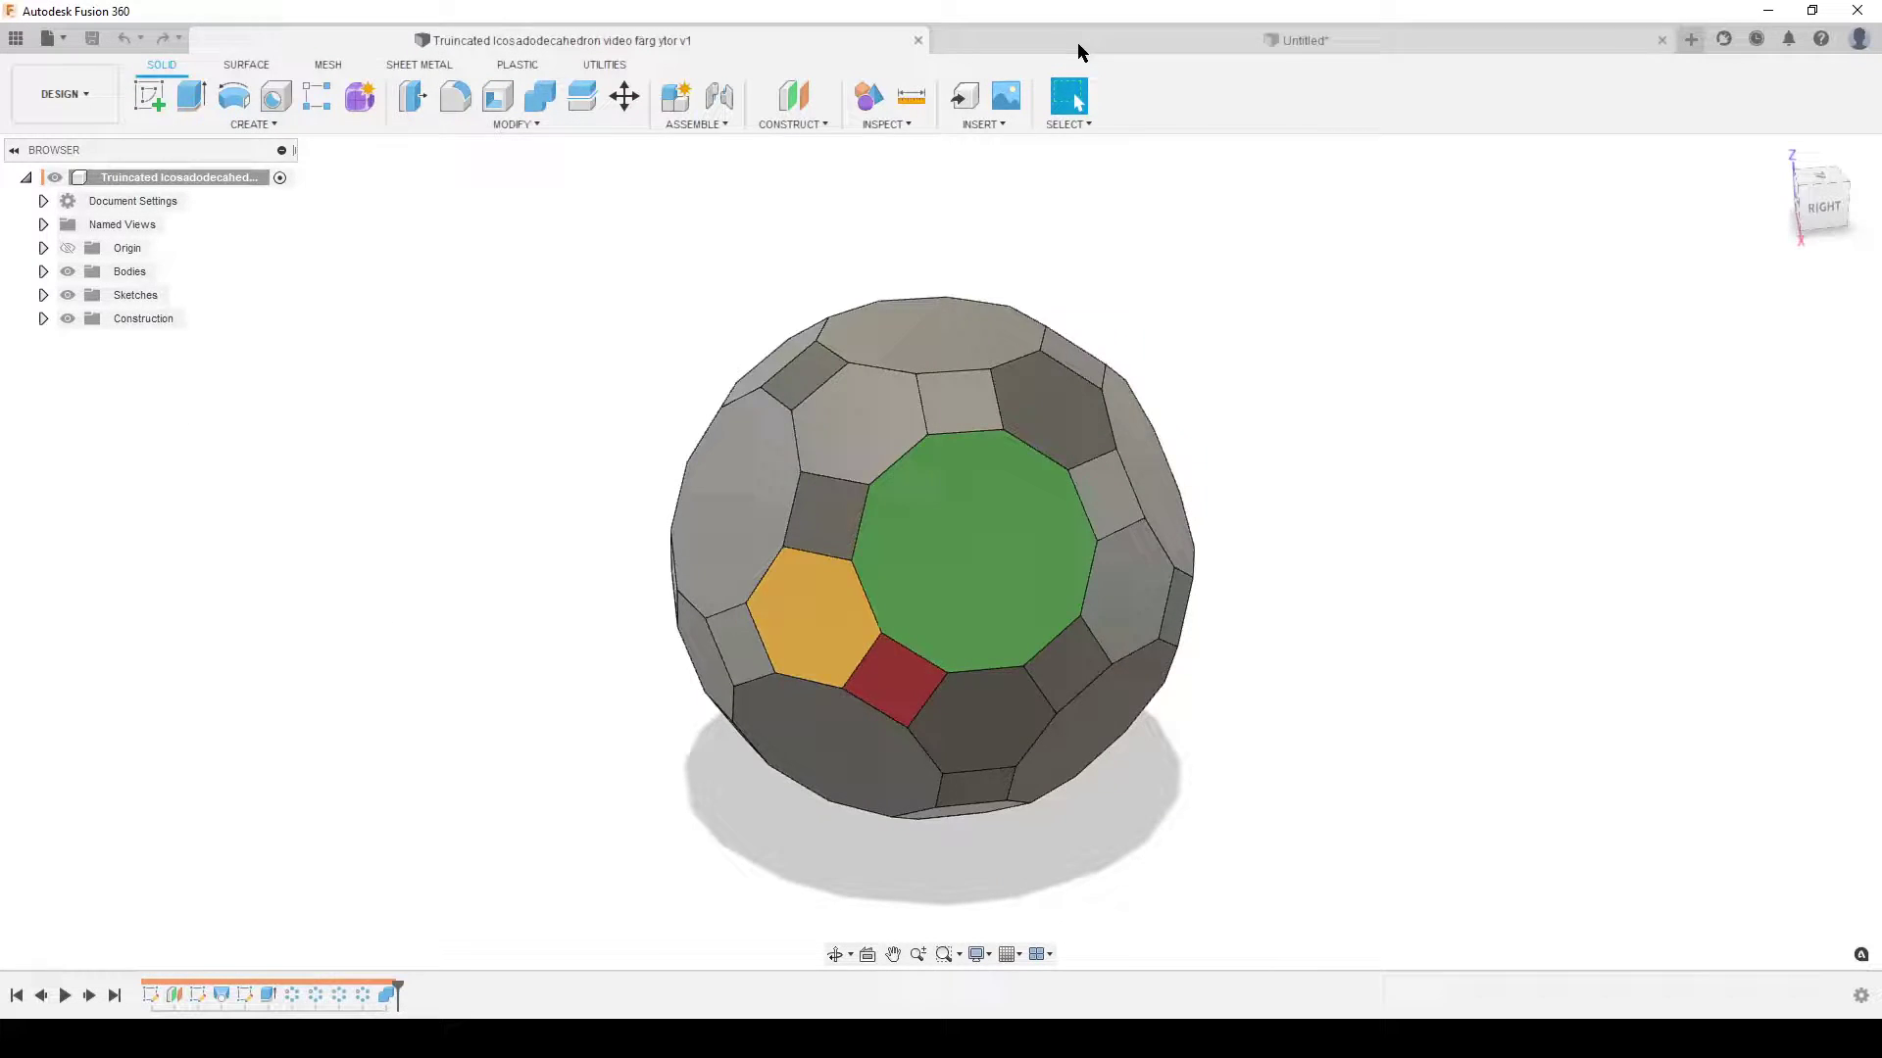
click(1078, 44)
Step: Draw a 10-sided circumscribed polygon left of the triangle
click(253, 124)
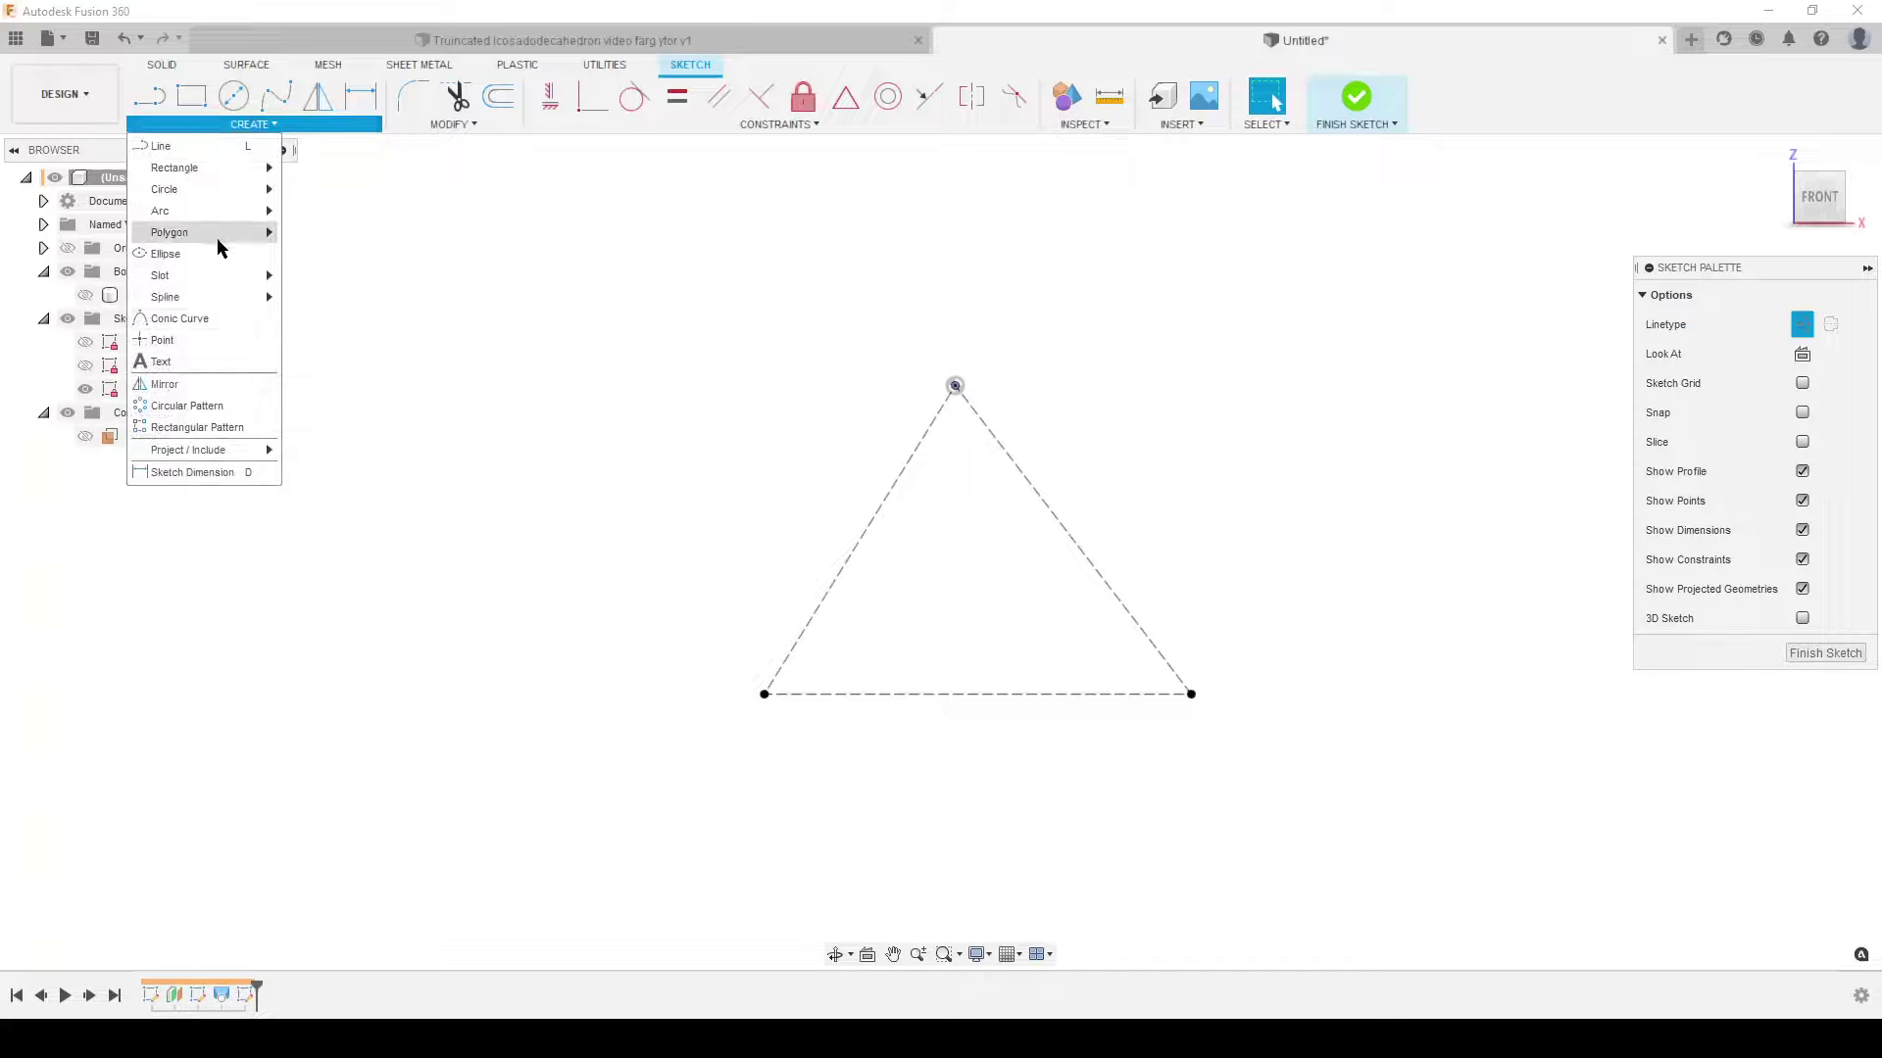
mouse_move(221, 235)
click(351, 235)
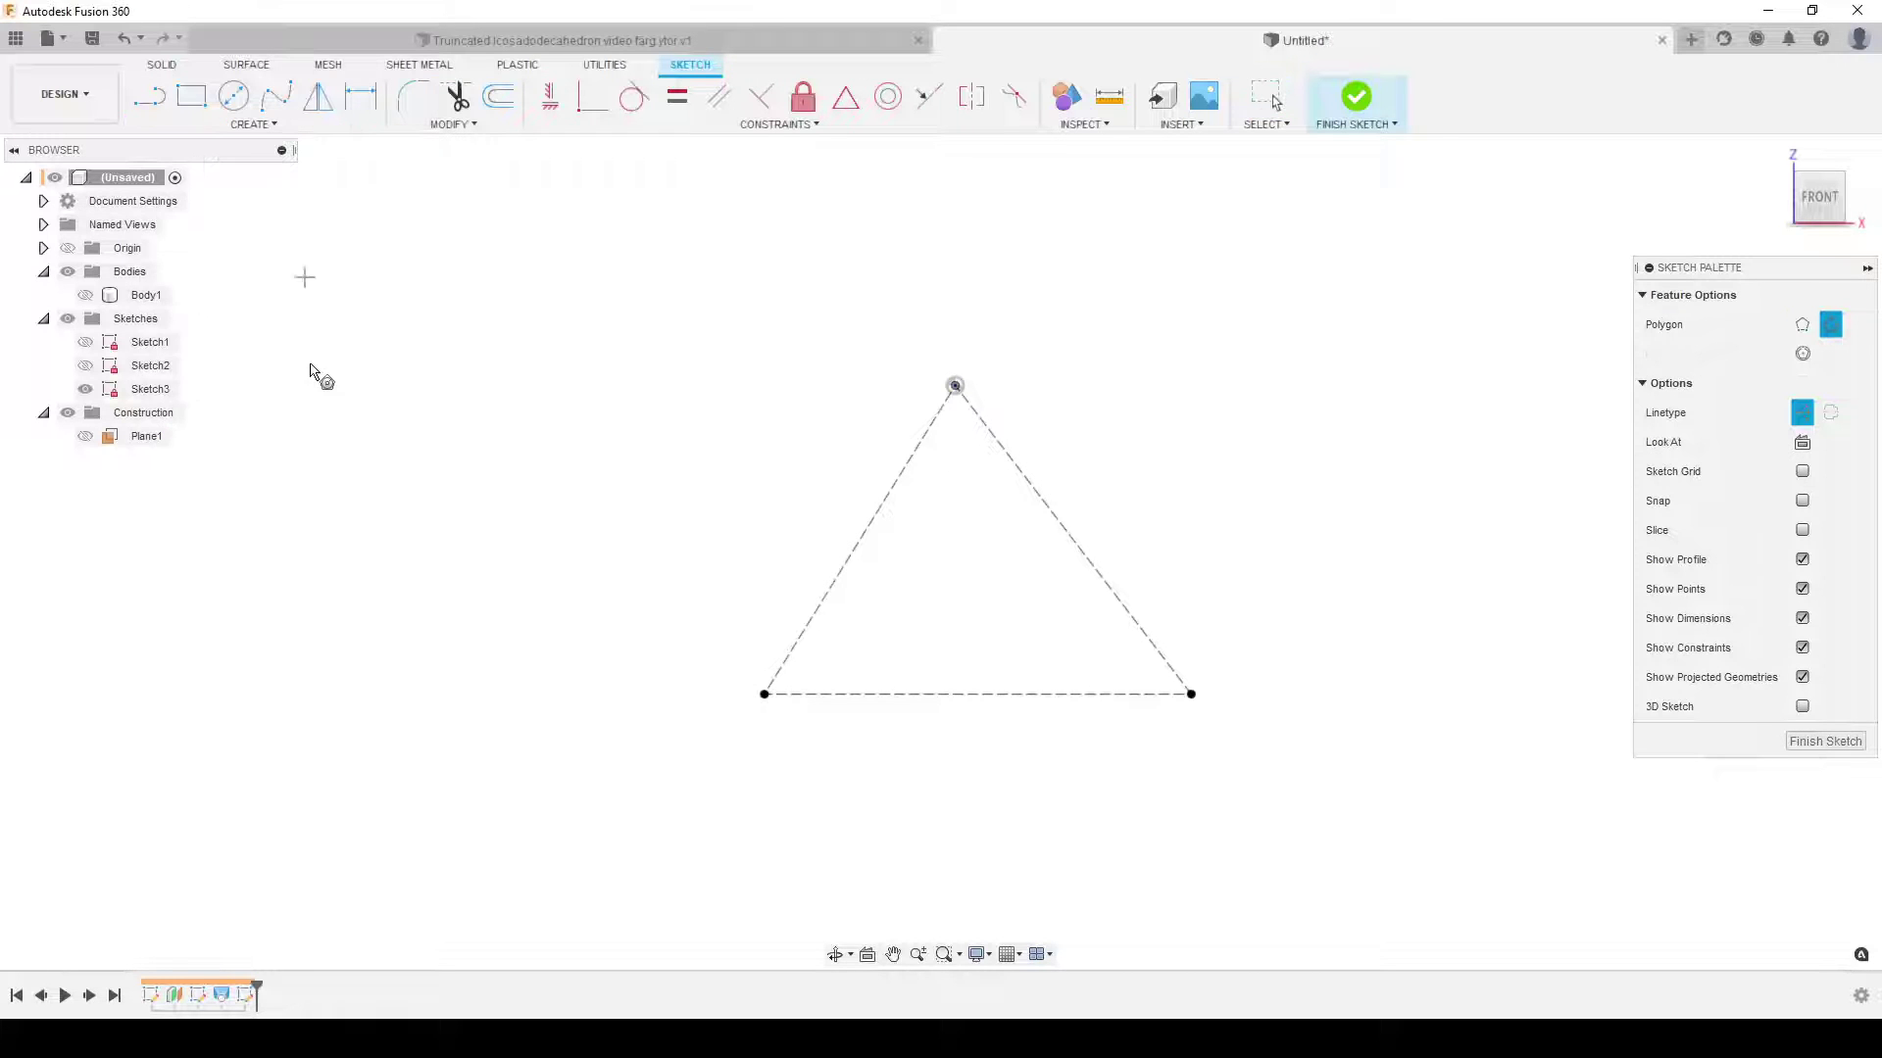
click(520, 386)
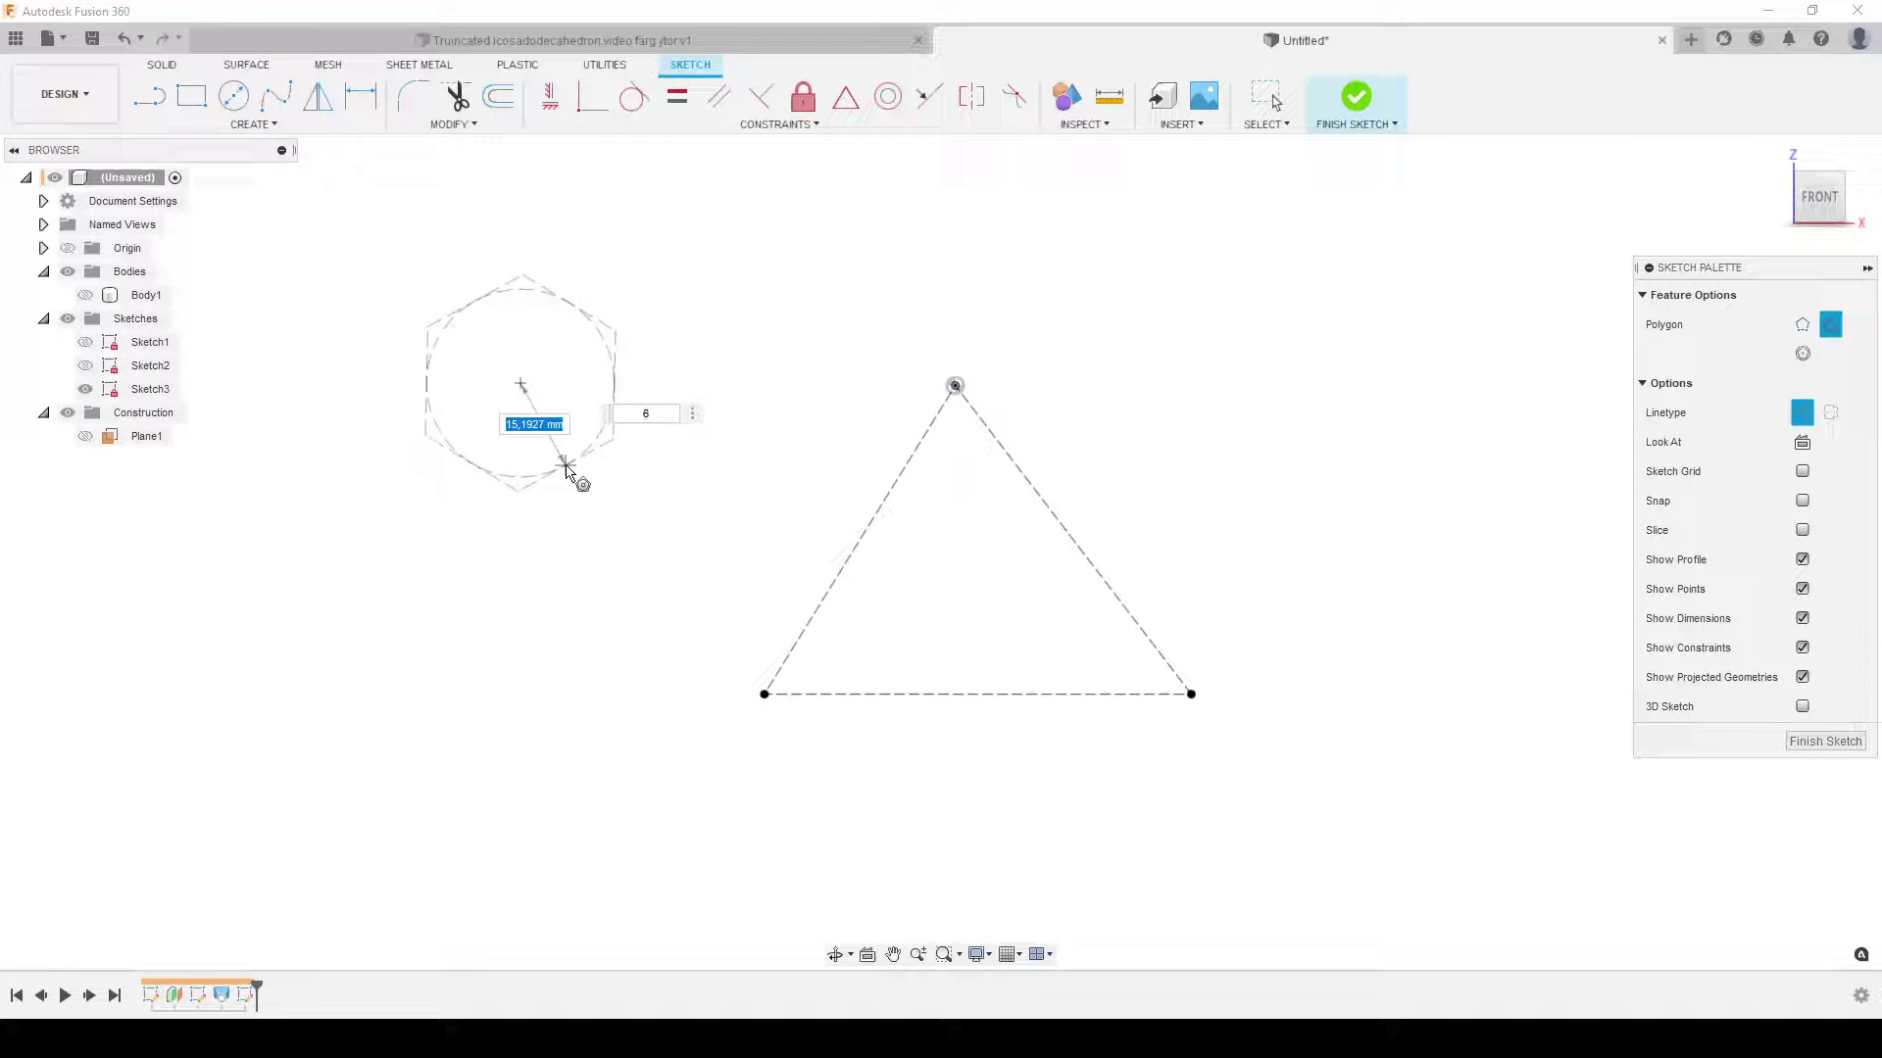
key(Tab)
text(10)
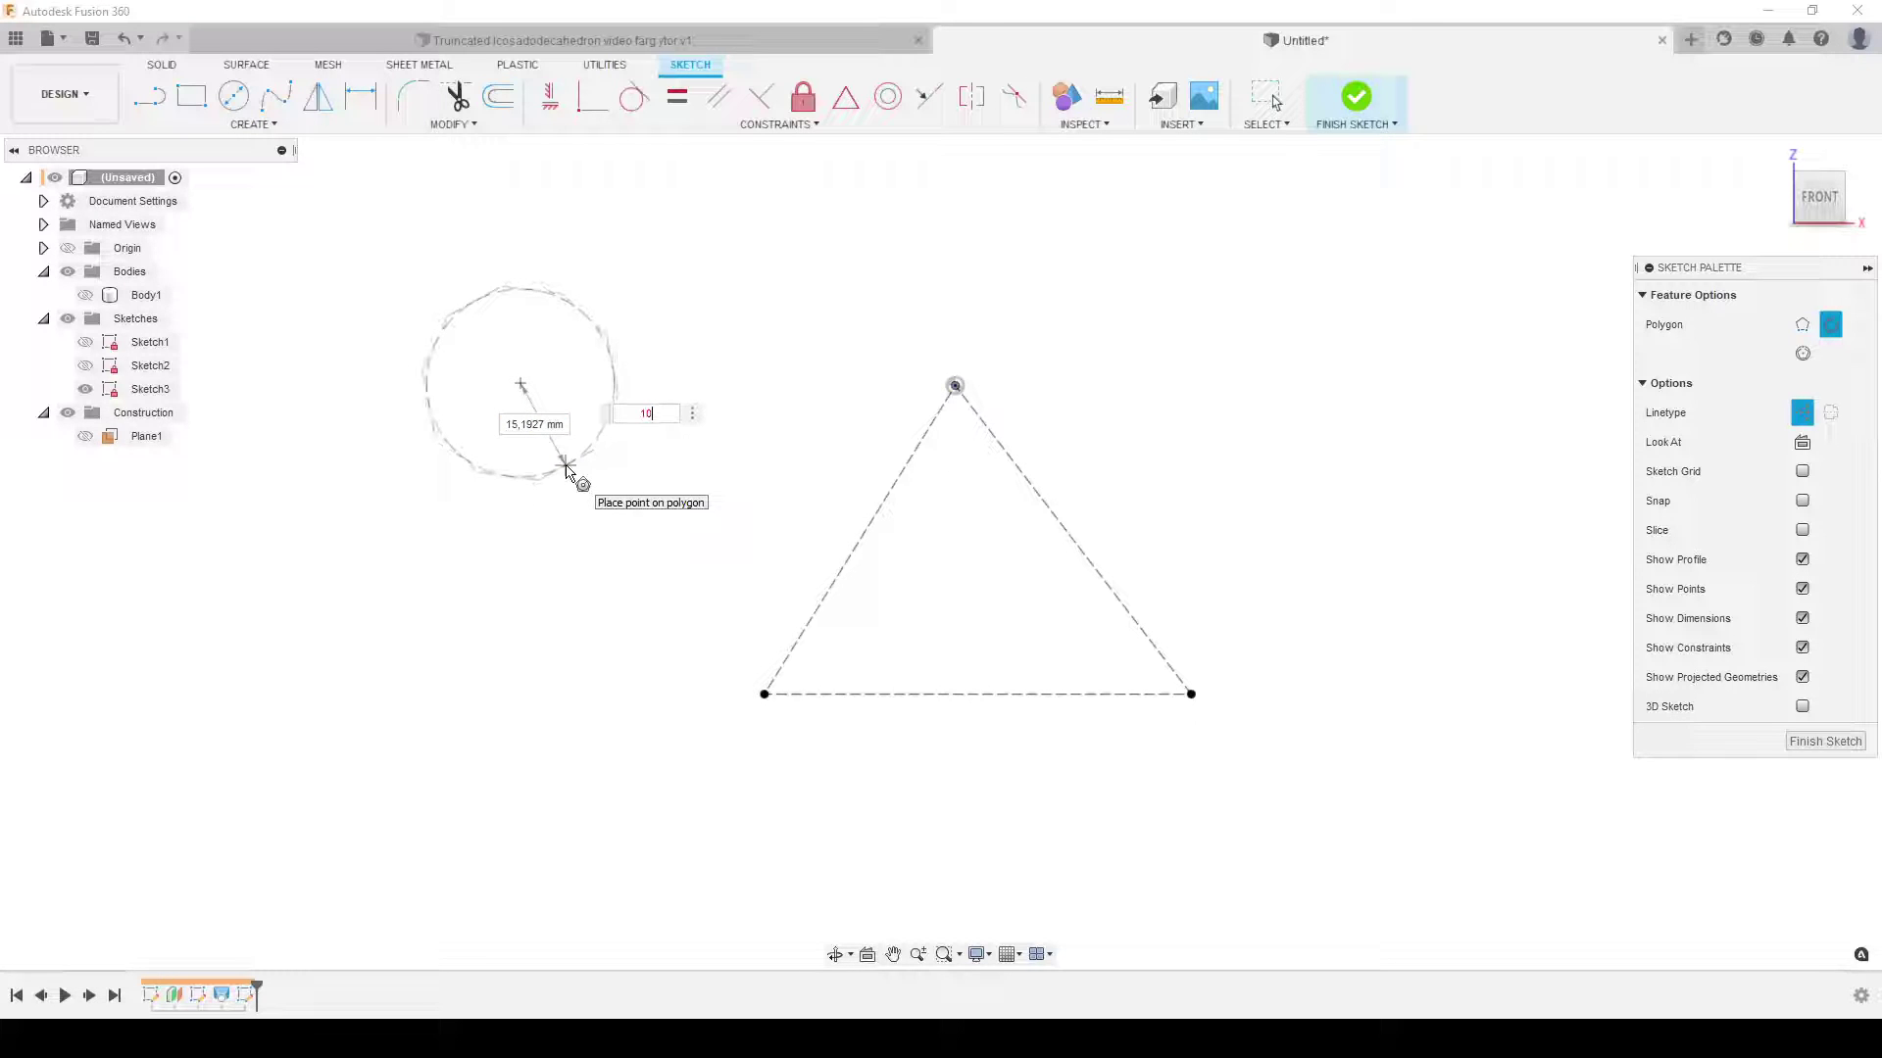
key(Return)
Step: Constrain the decagon's centre level with the triangle's bottom edge and slide it along the base
scroll(650, 338, up, 2)
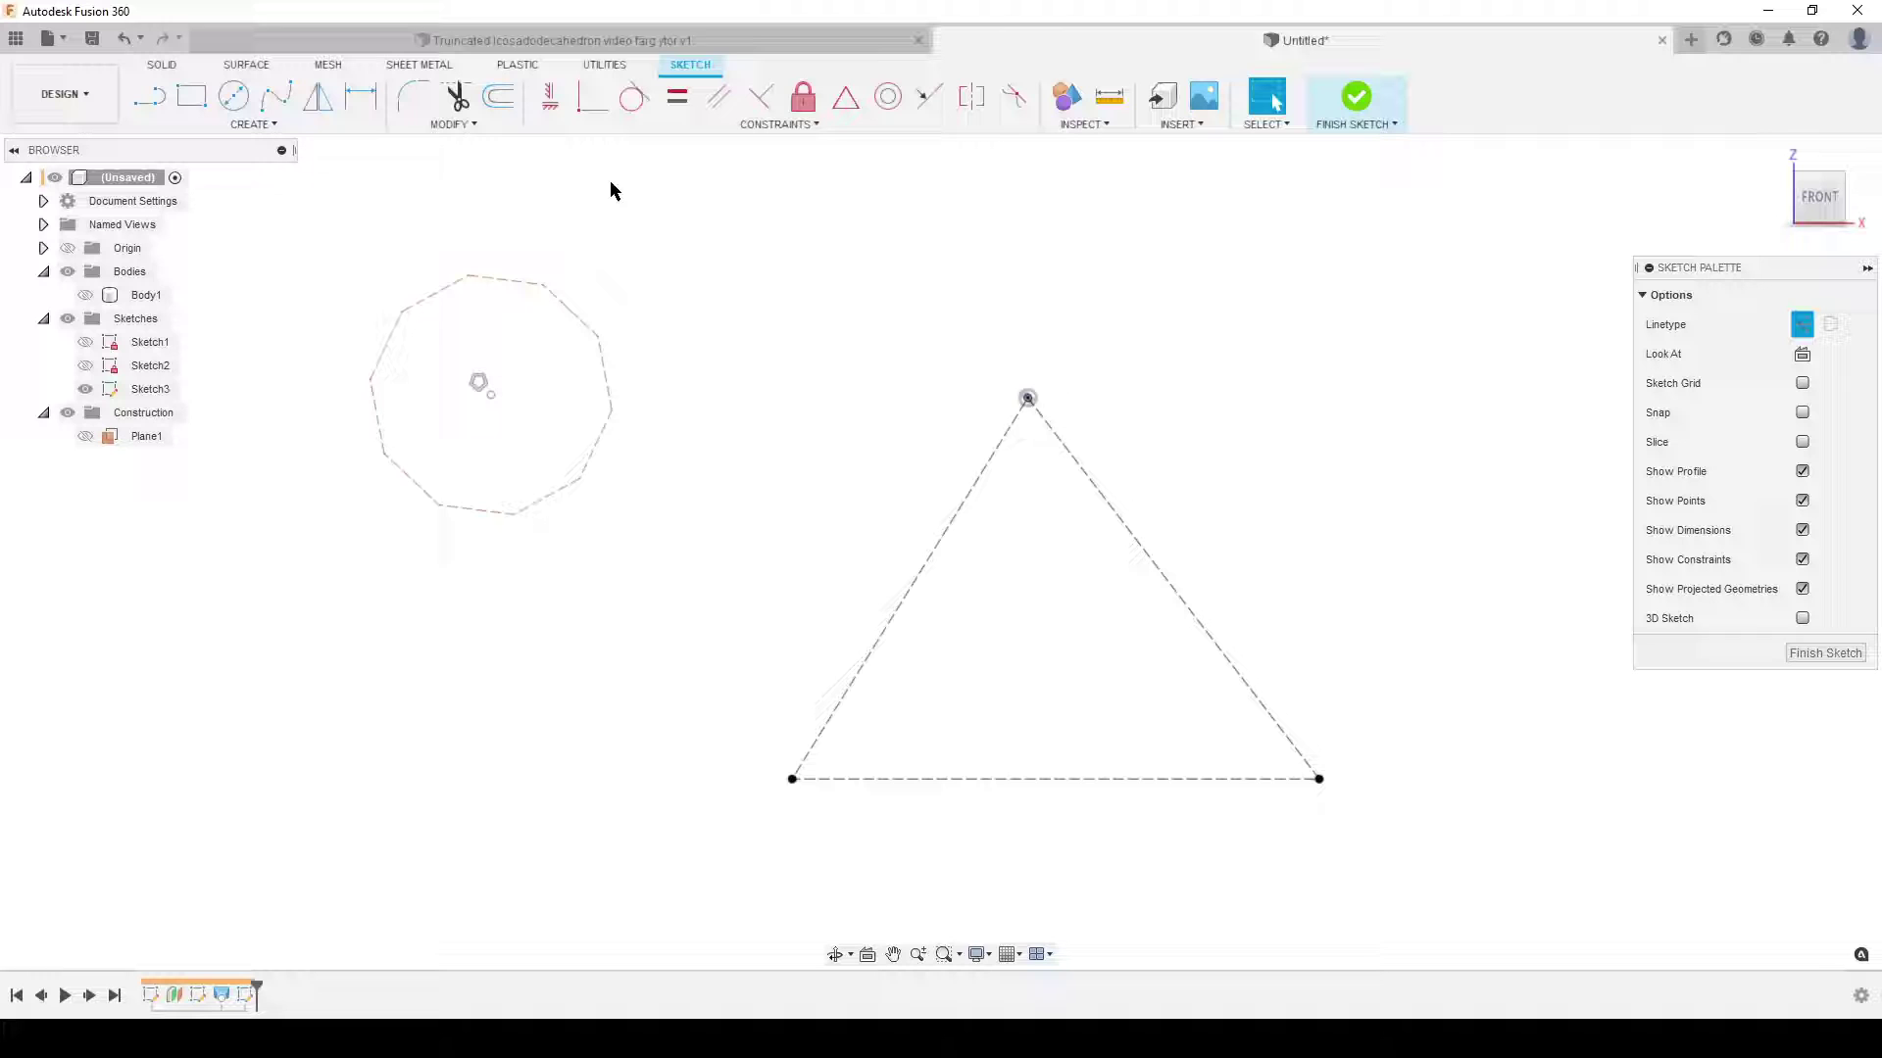
click(592, 98)
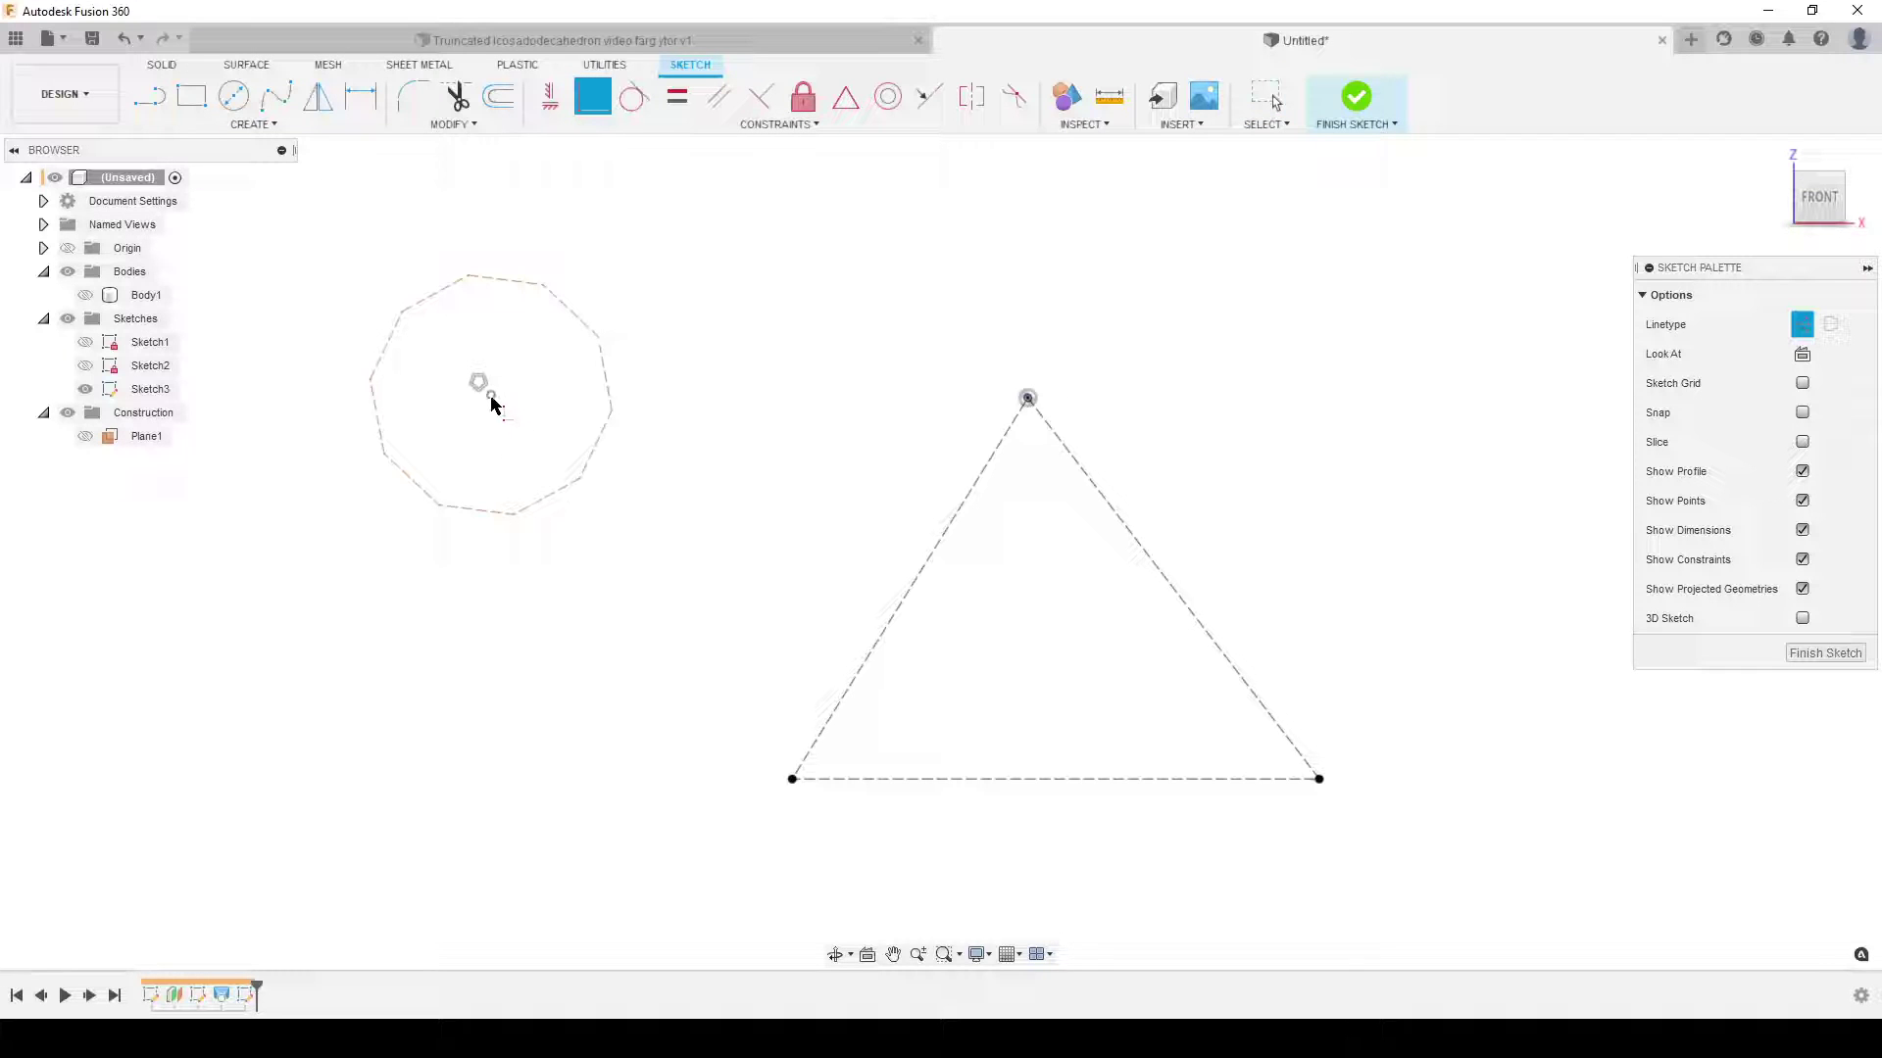
click(998, 781)
key(Escape)
drag(489, 784, 527, 779)
click(669, 540)
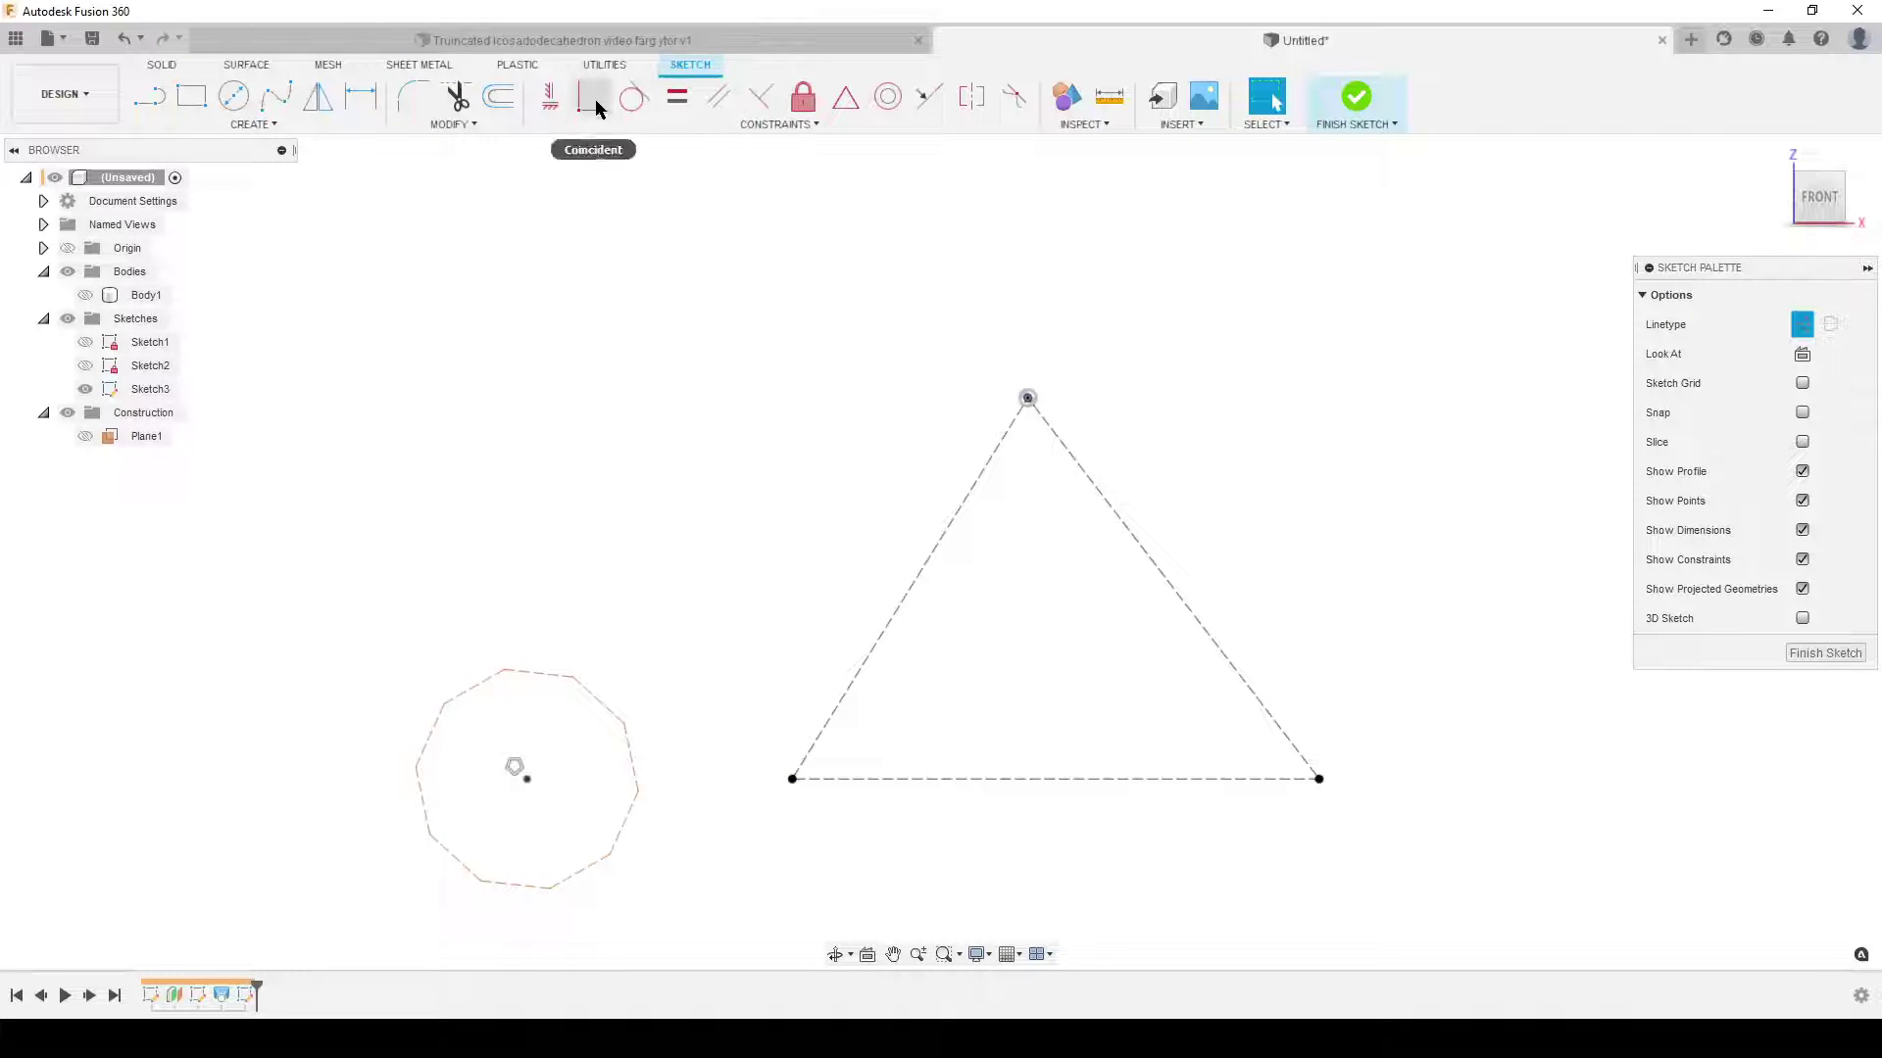
Step: Make one decagon side vertical and place its centre on the base directly below the apex
click(550, 95)
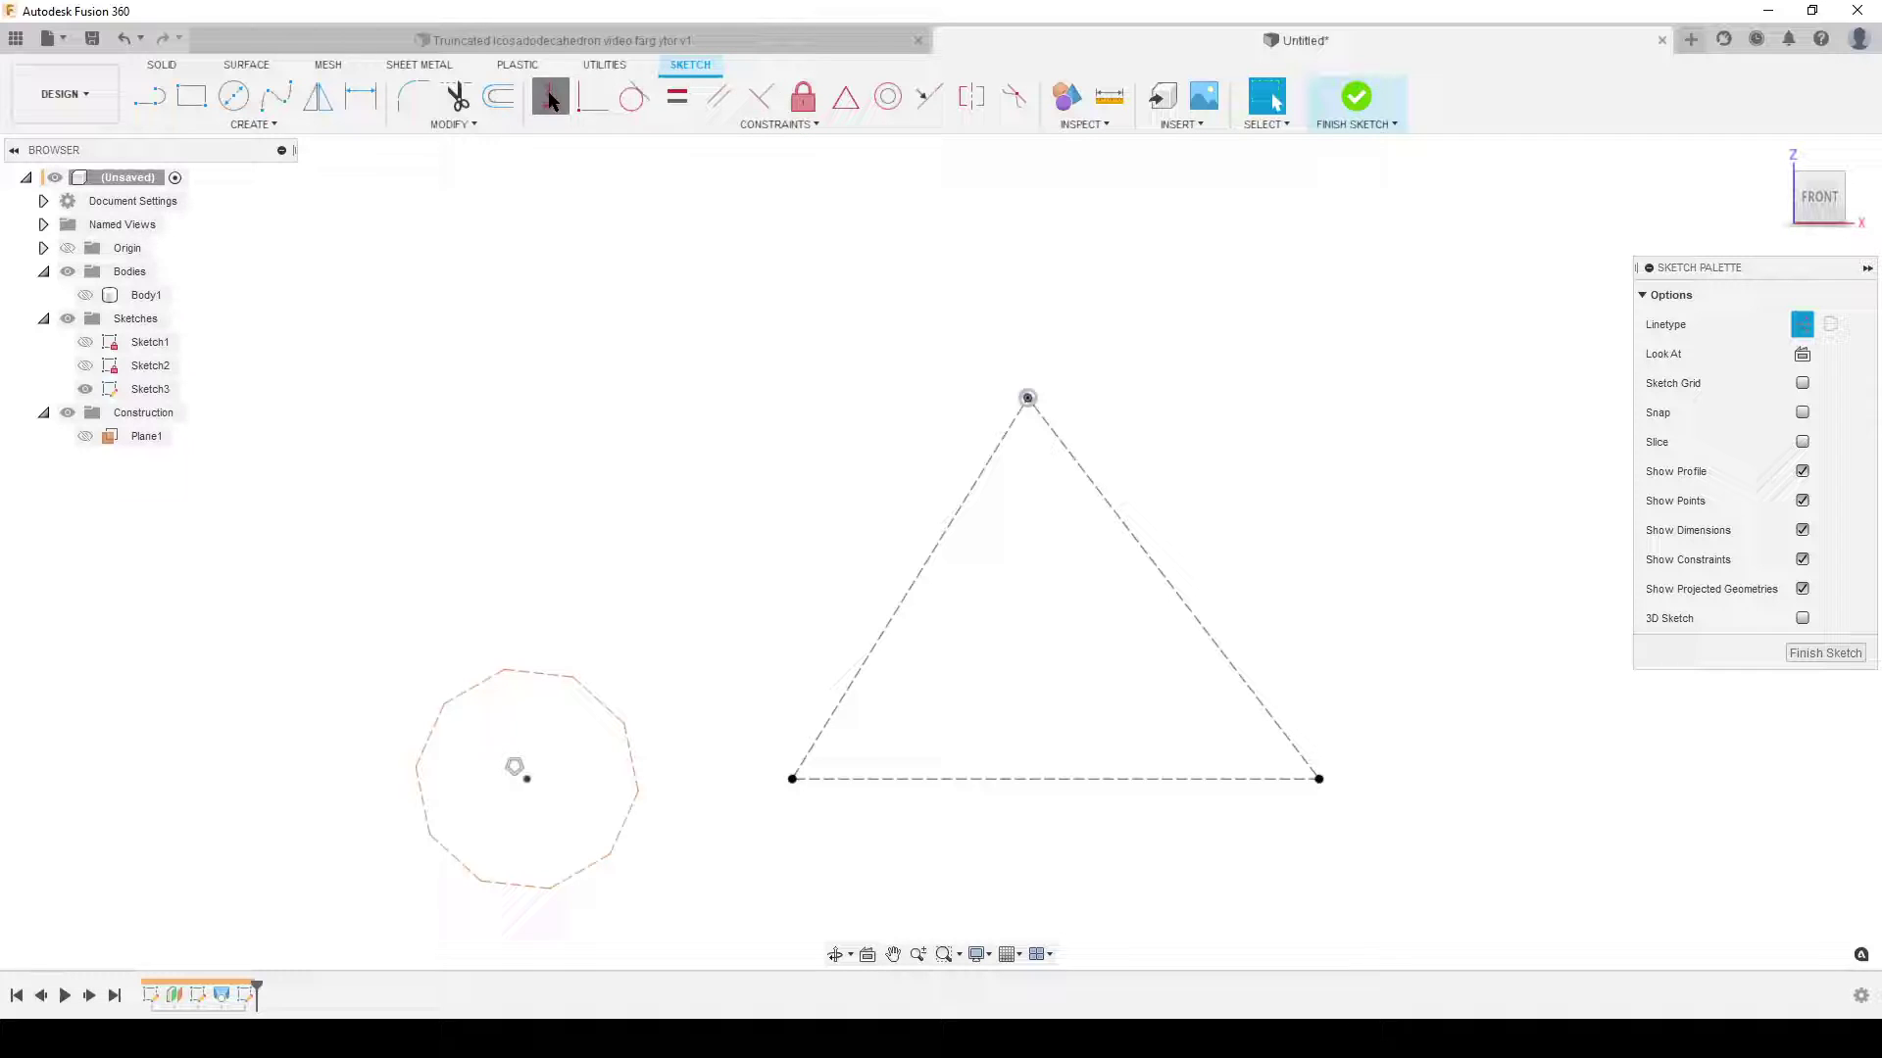
click(628, 828)
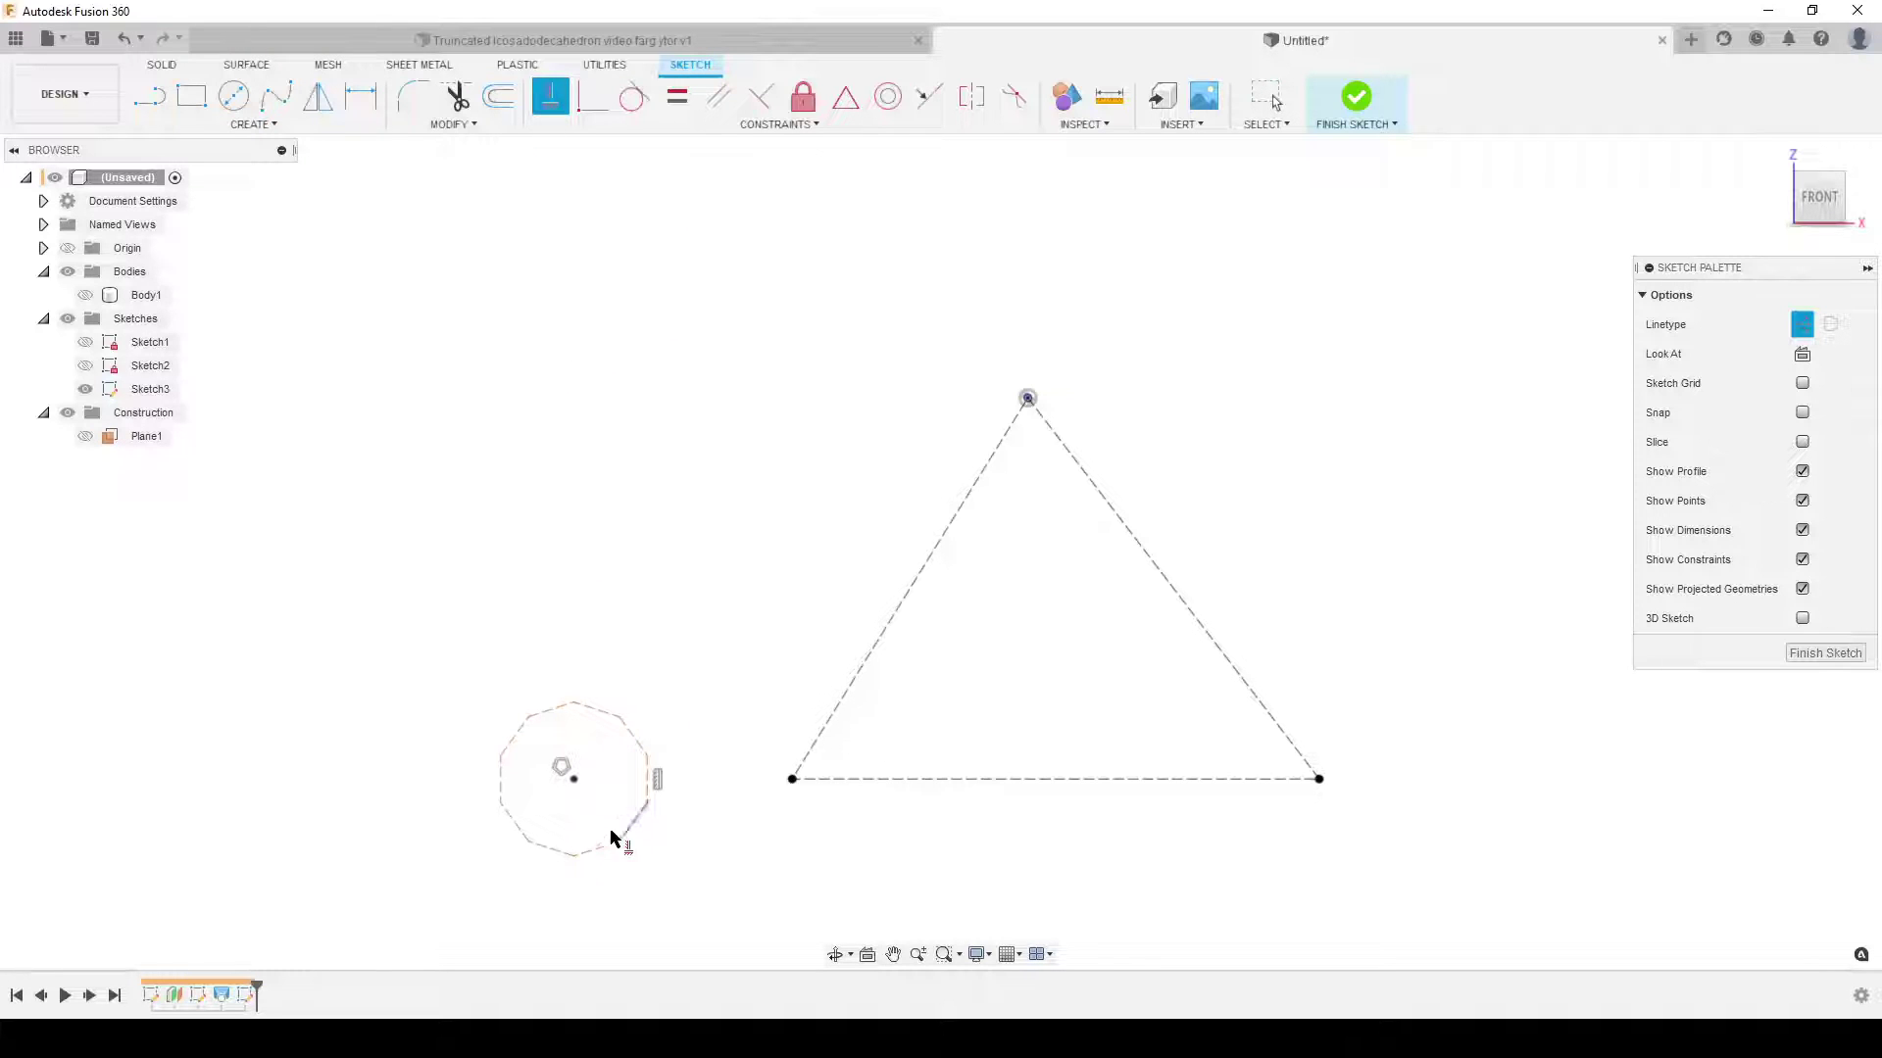
key(Escape)
drag(574, 780, 981, 779)
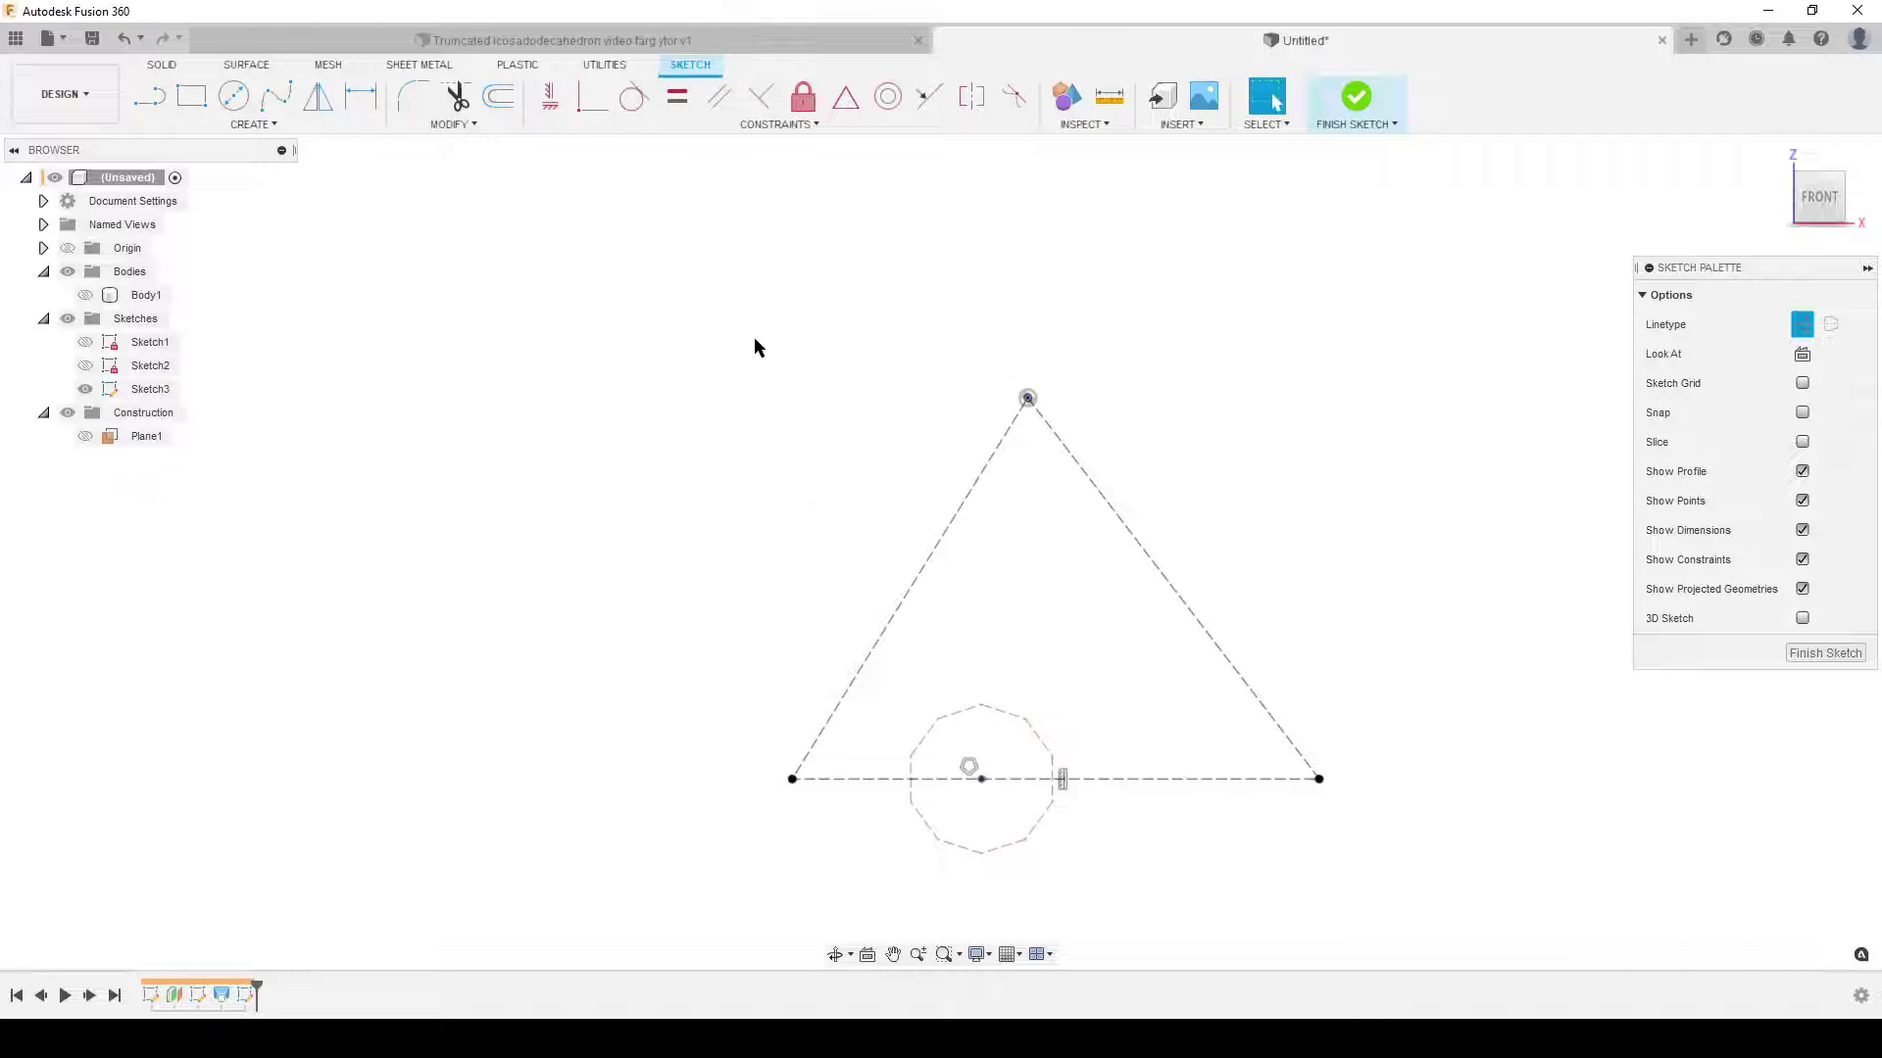
click(552, 98)
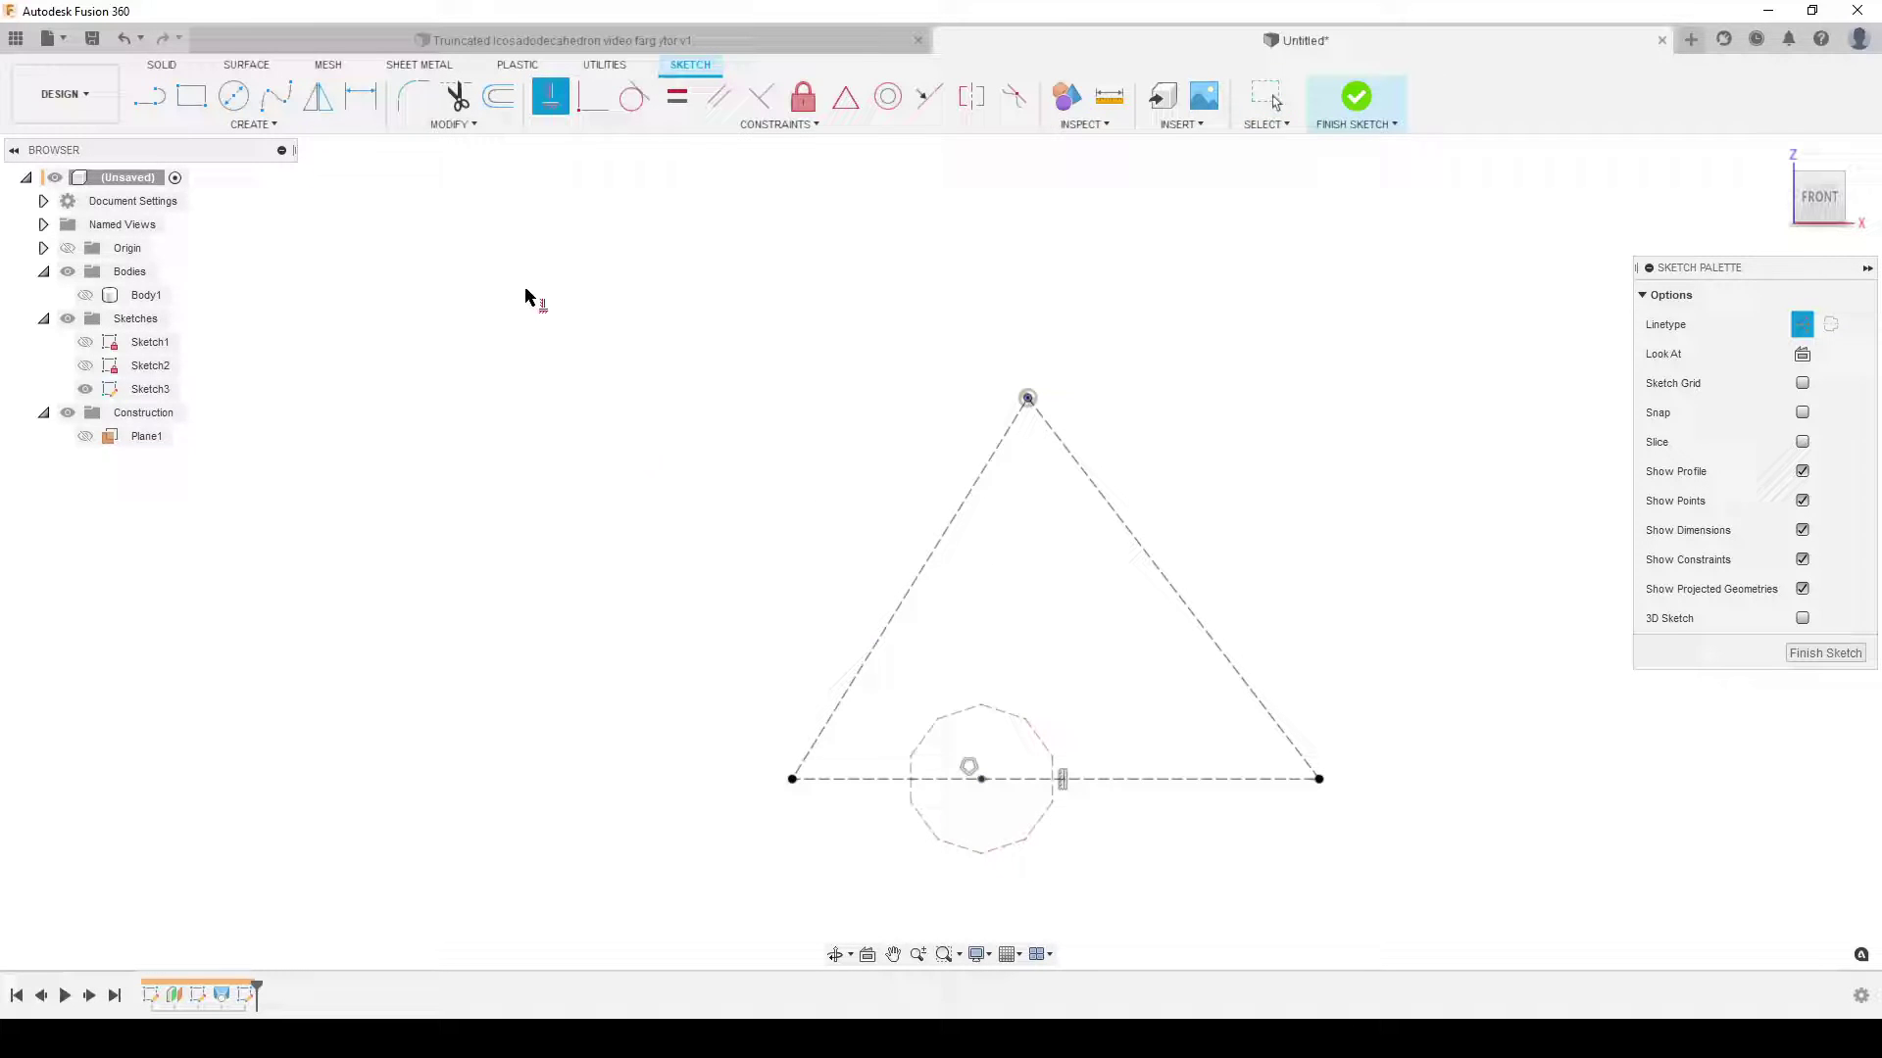
click(981, 780)
key(Escape)
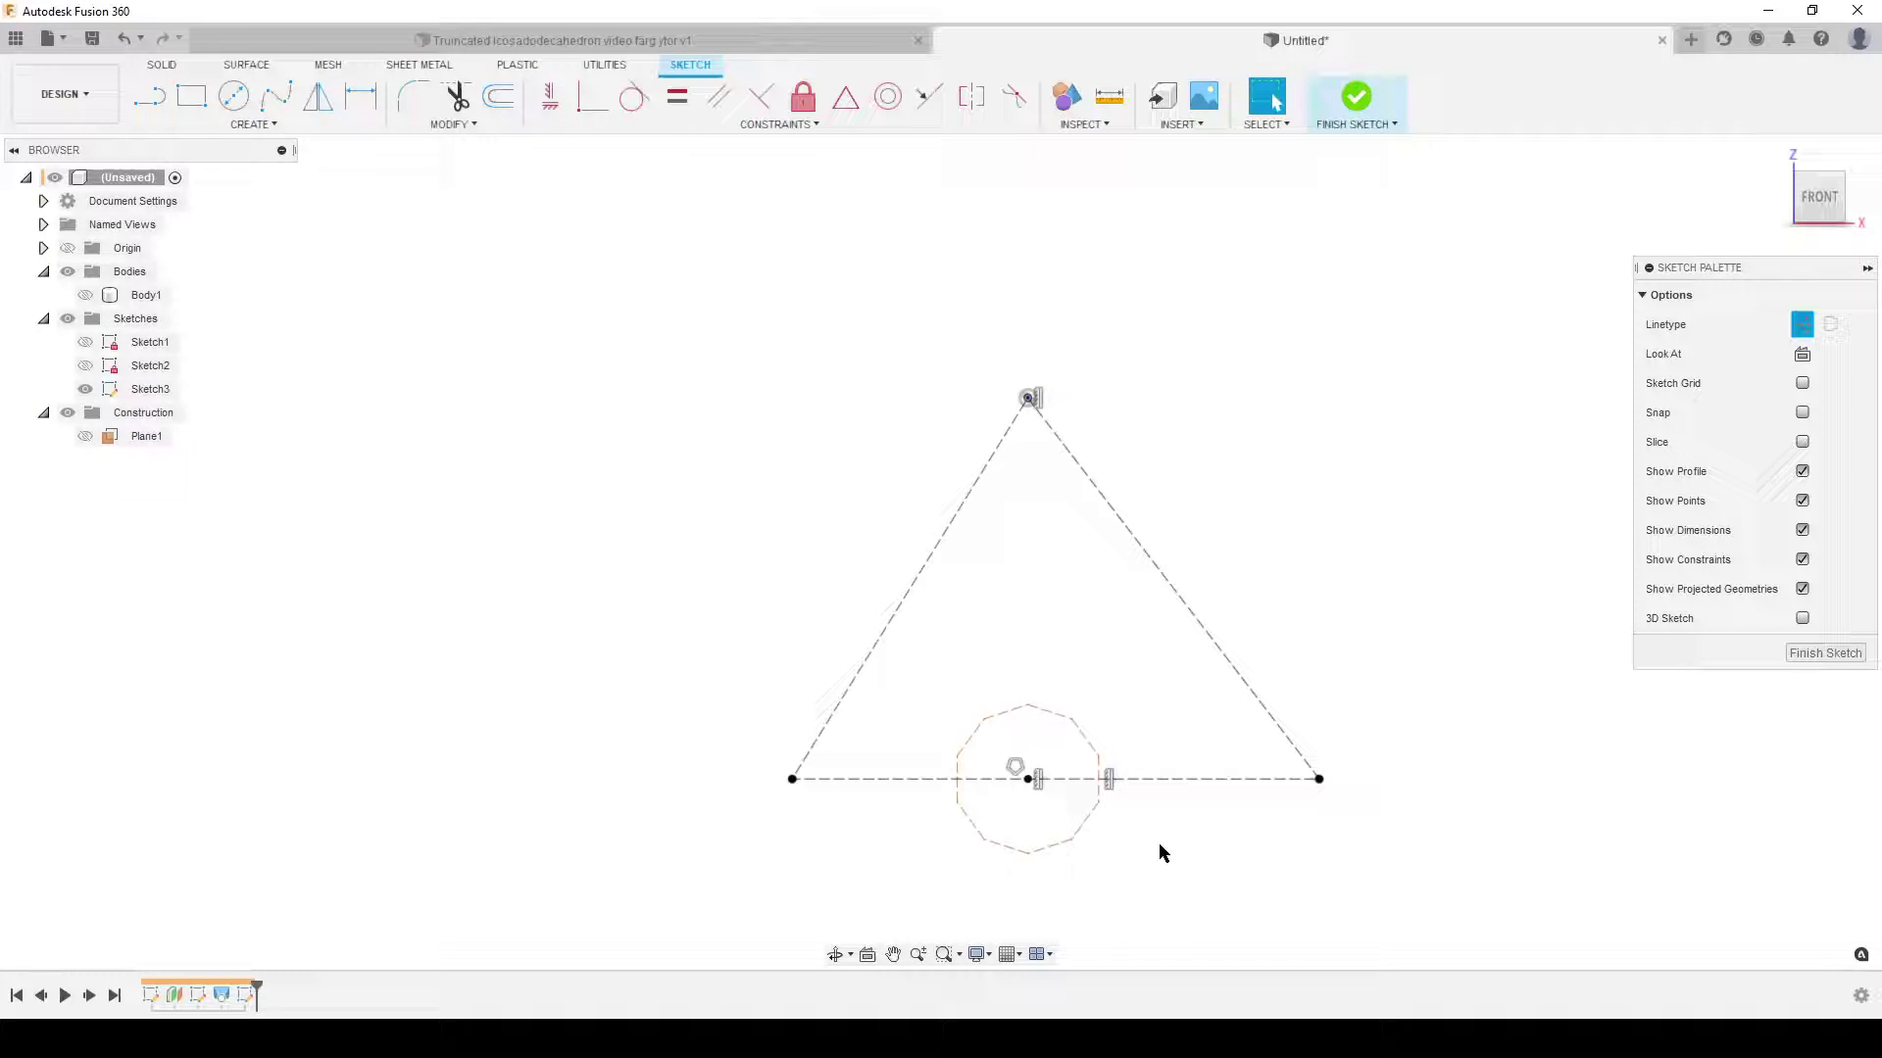
Step: Adjust the decagon's size by dragging it larger, then smaller
scroll(1154, 848, down, 1)
scroll(1126, 773, up, 3)
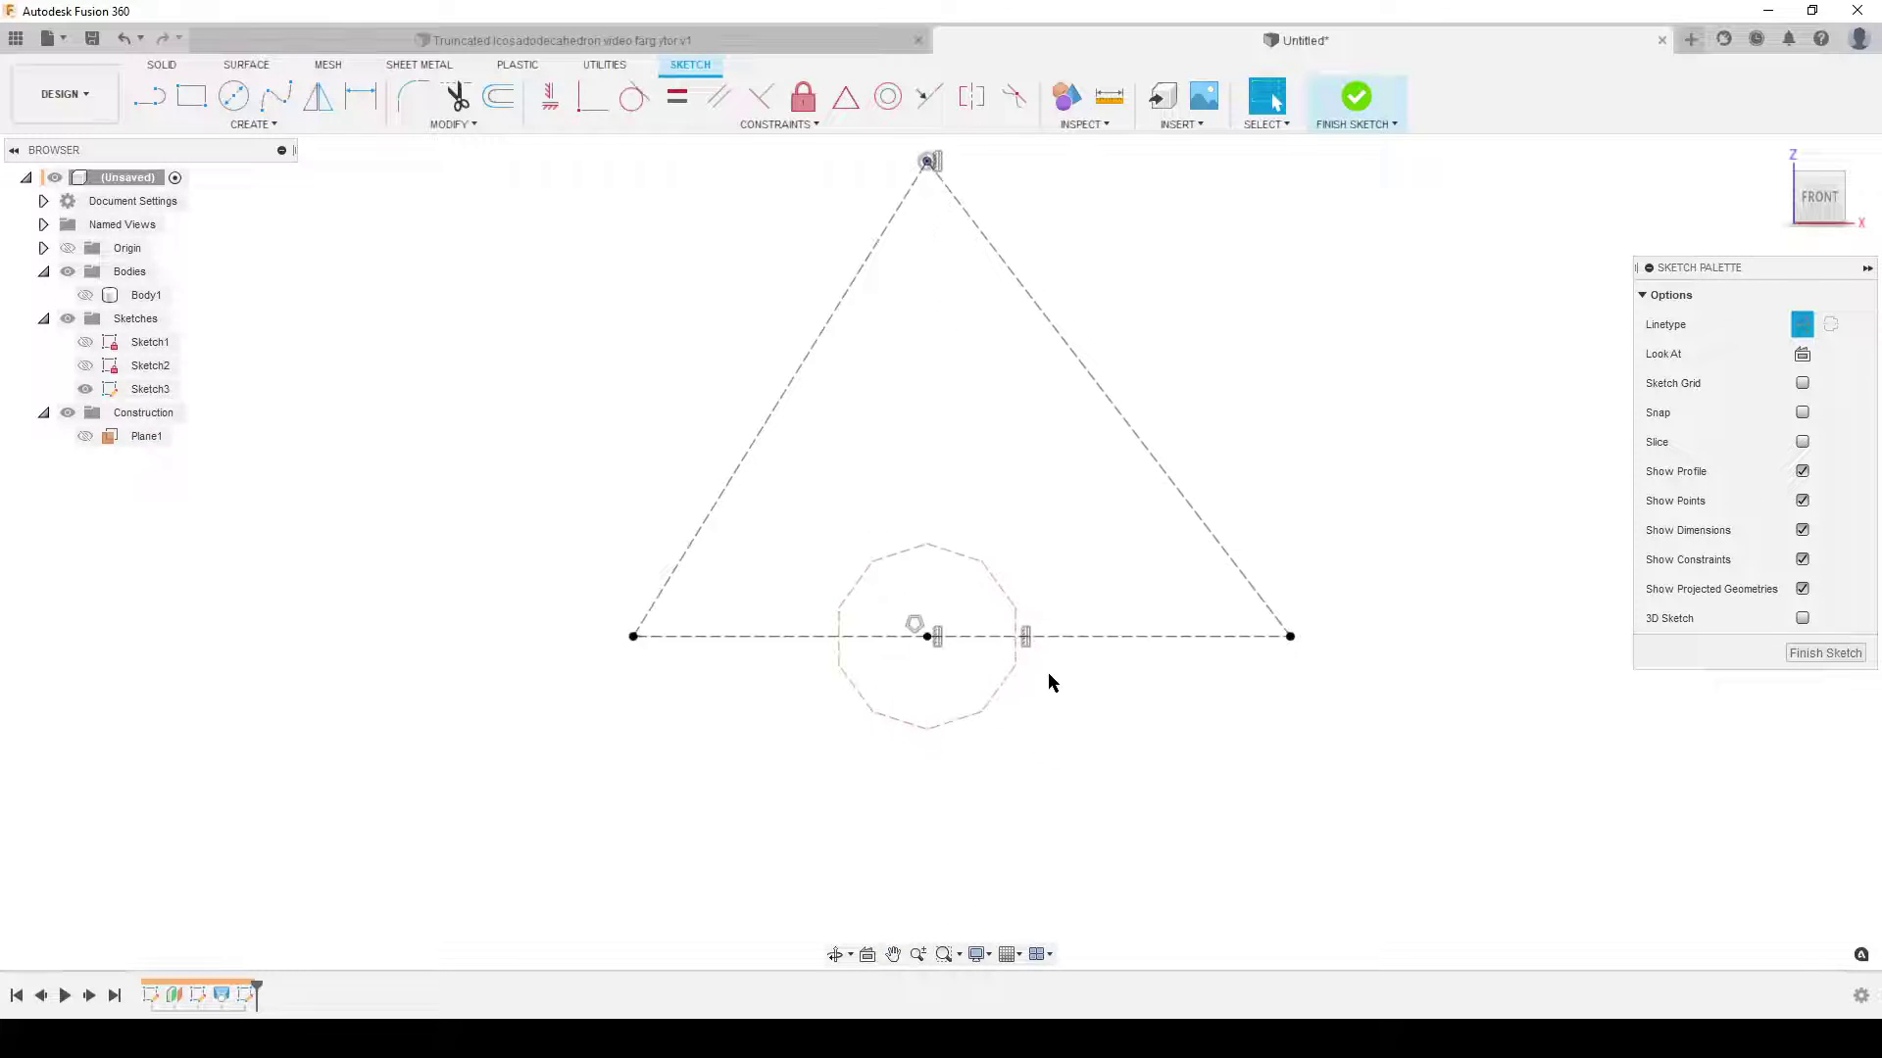
mouse_move(1017, 659)
mouse_down()
mouse_move(1227, 652)
mouse_move(1072, 652)
mouse_move(1126, 678)
mouse_move(1071, 672)
mouse_up()
scroll(833, 608, down, 1)
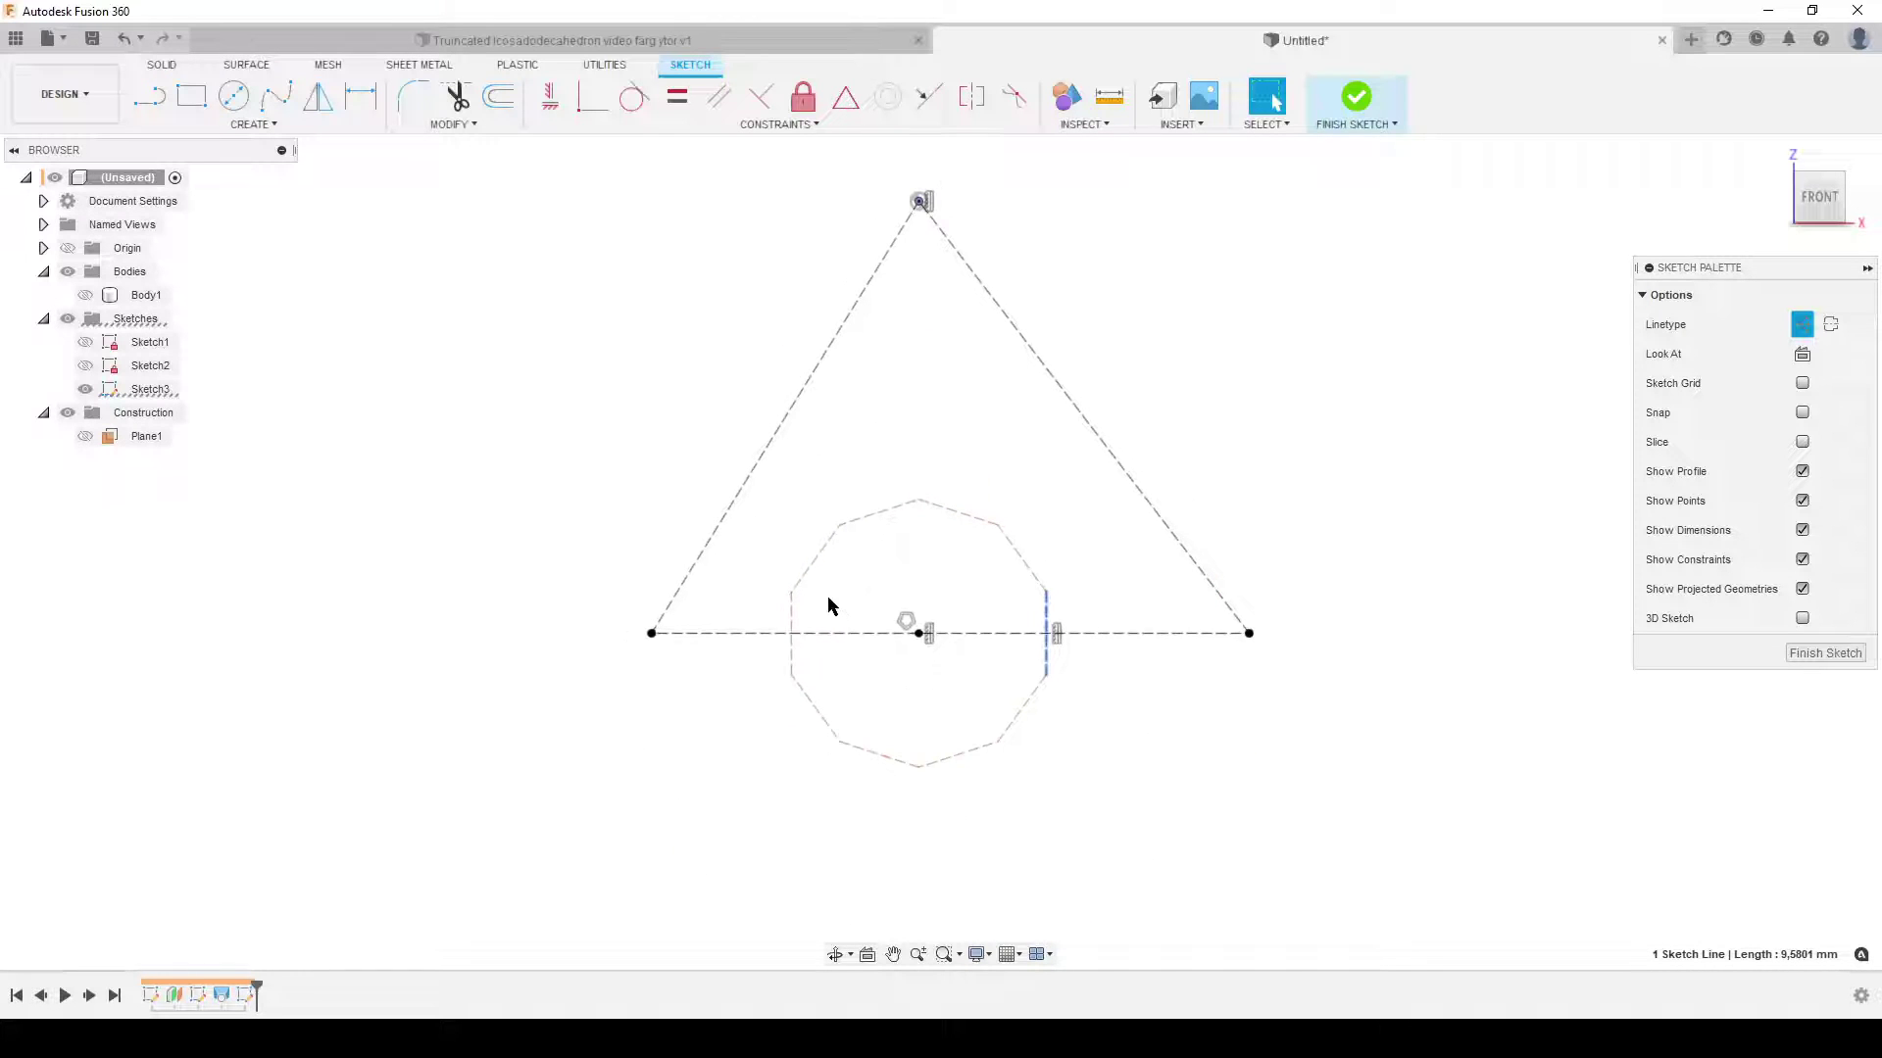
middle_drag(431, 367, 435, 421)
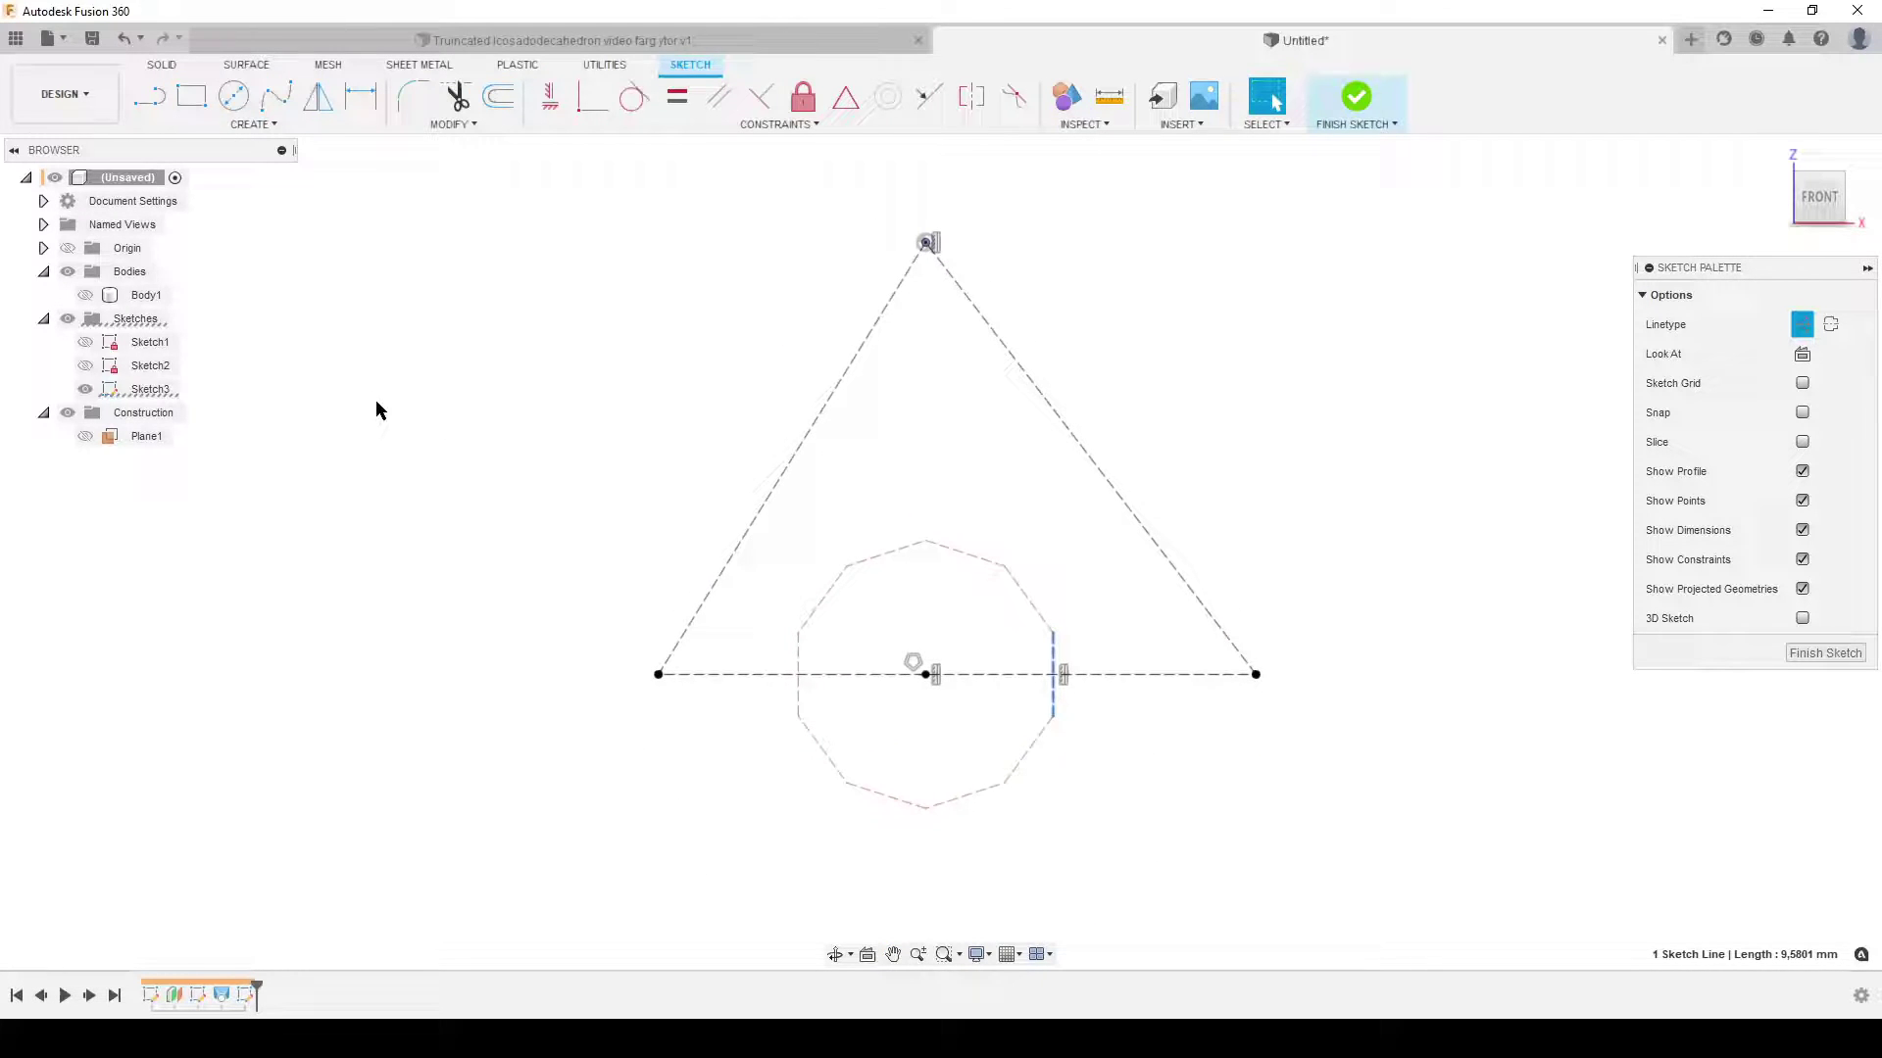
Step: Draw a four-sided circumscribed polygon left of the triangle
click(252, 124)
mouse_move(257, 231)
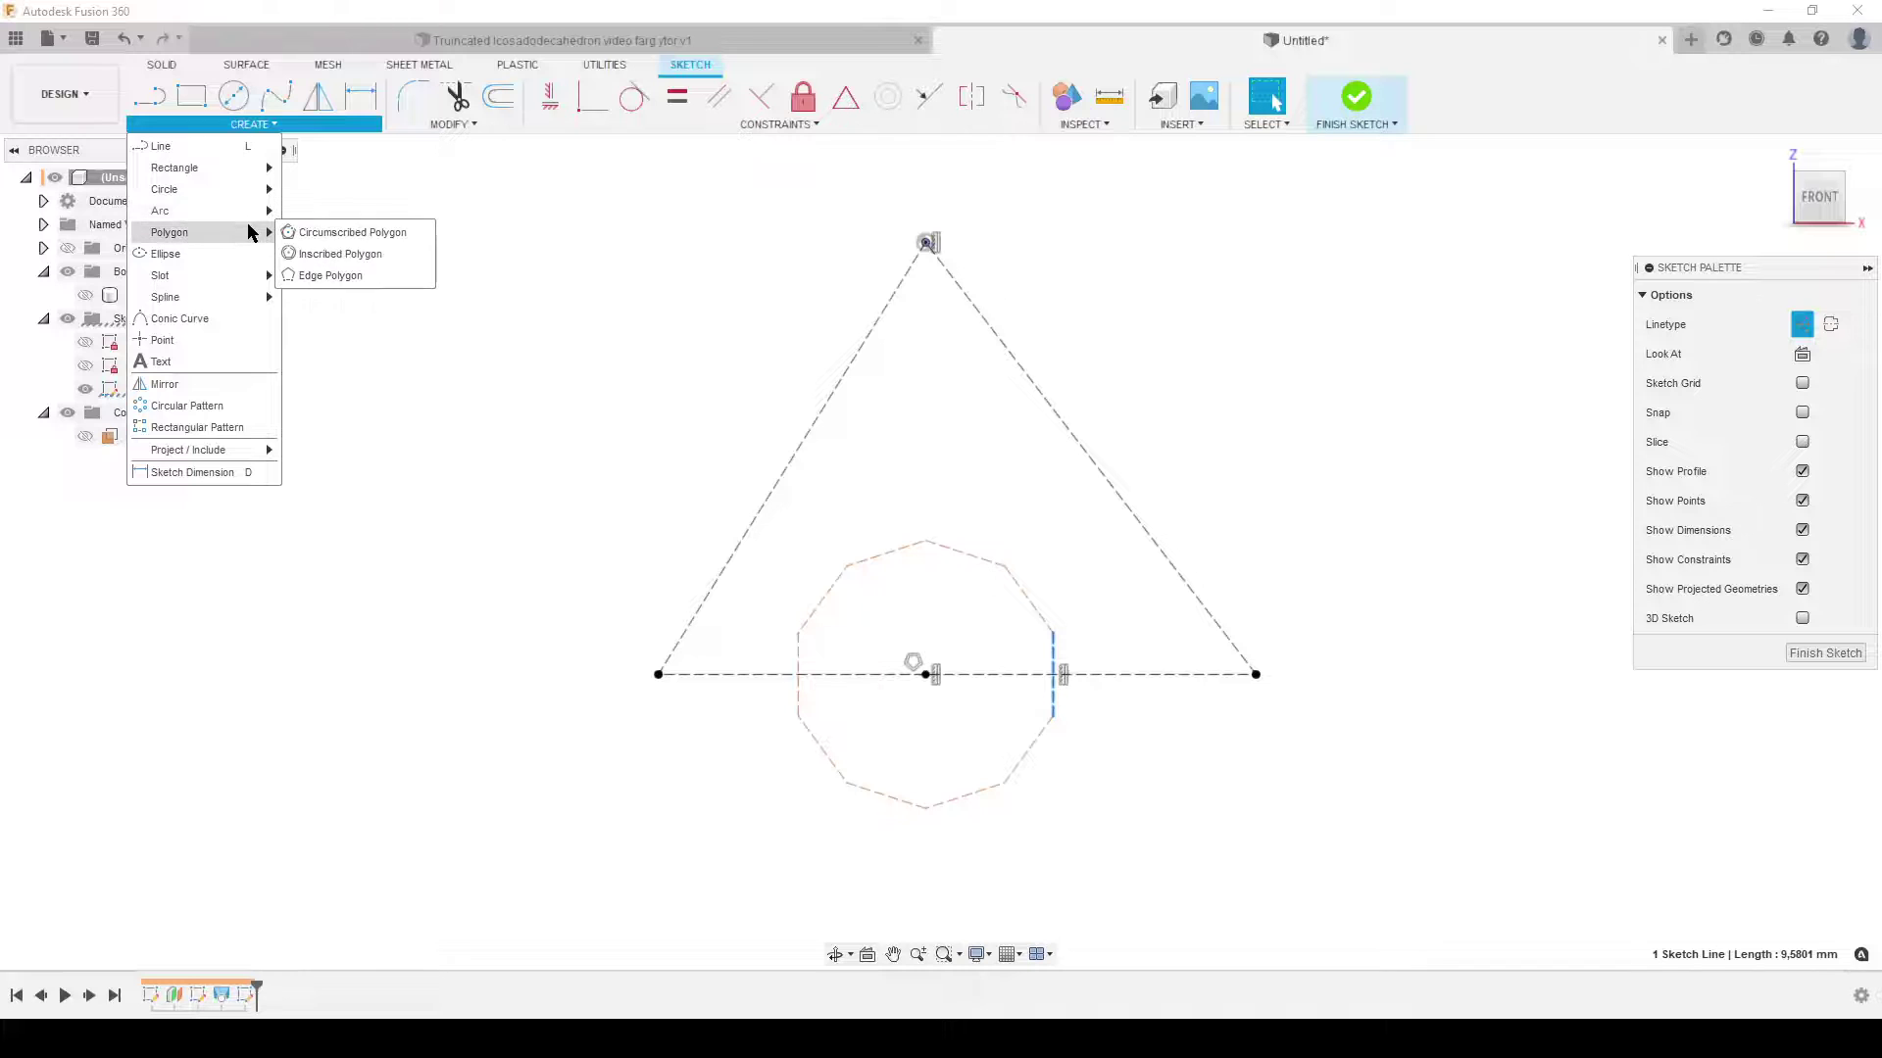
click(351, 232)
click(417, 370)
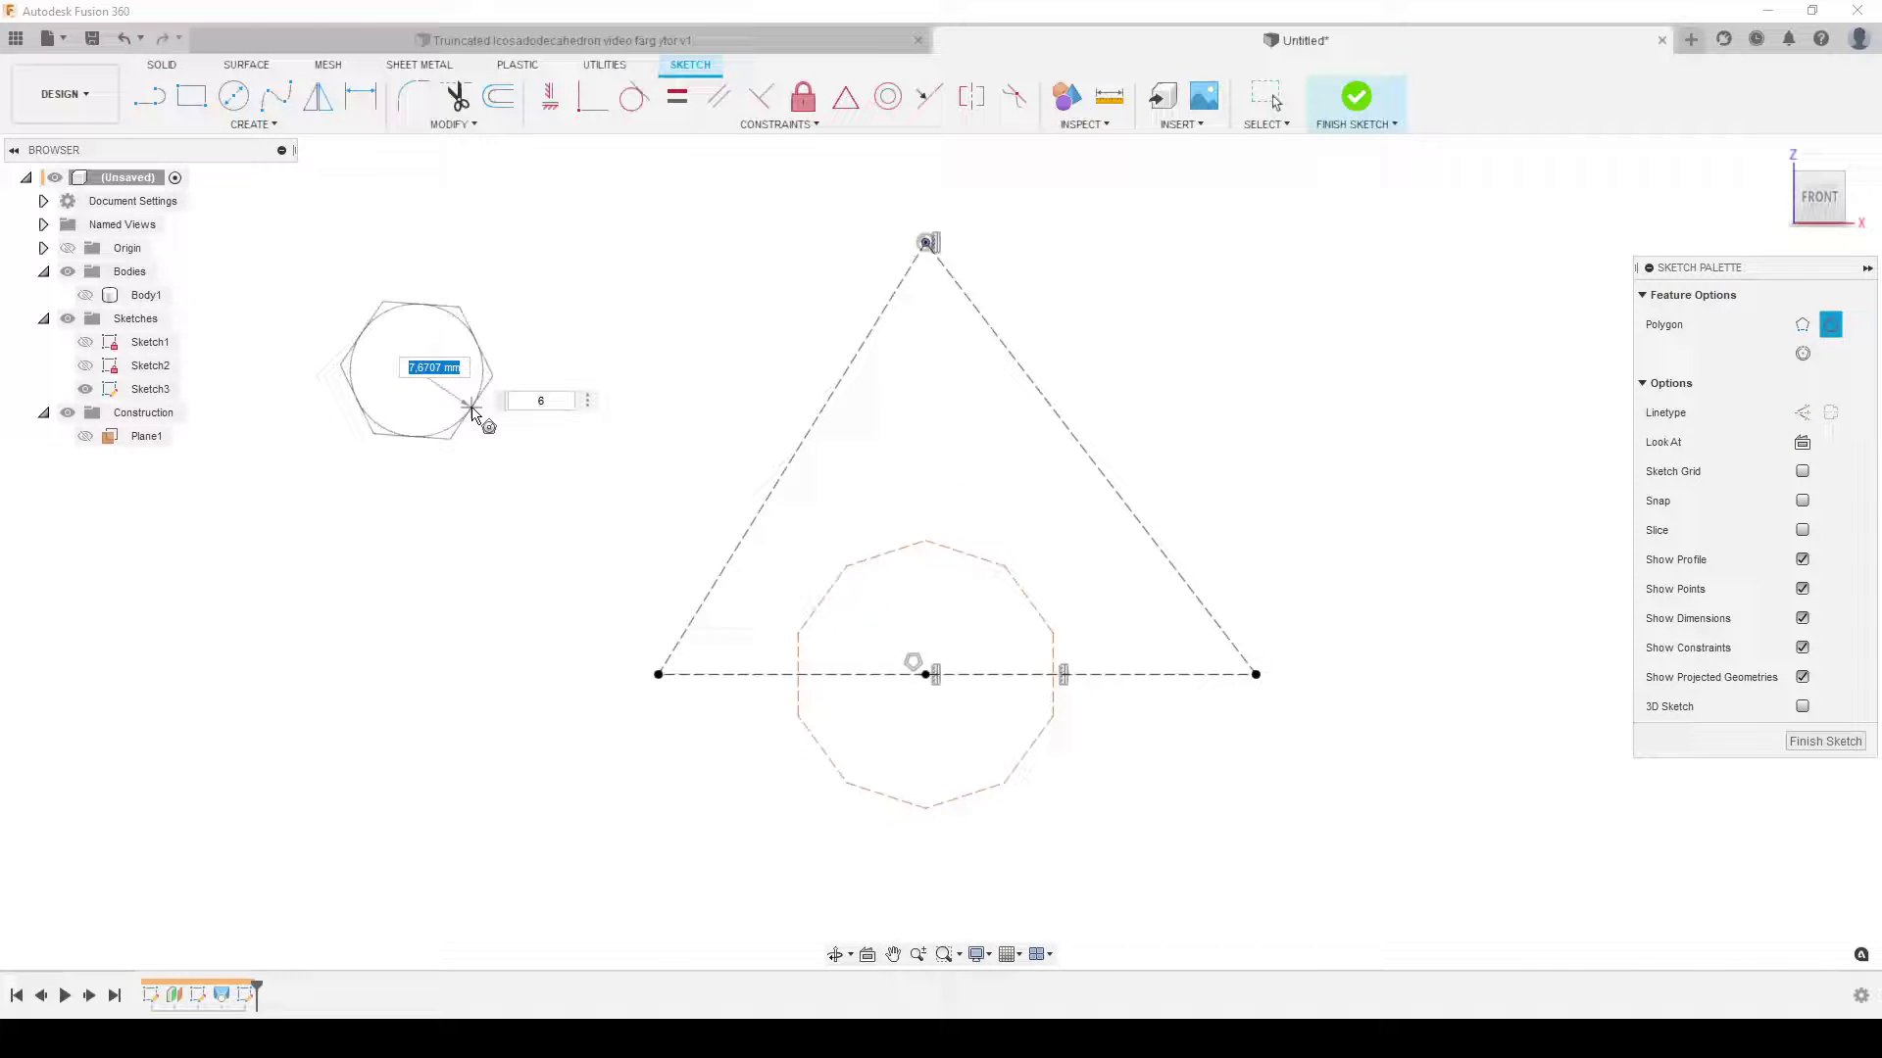
key(Tab)
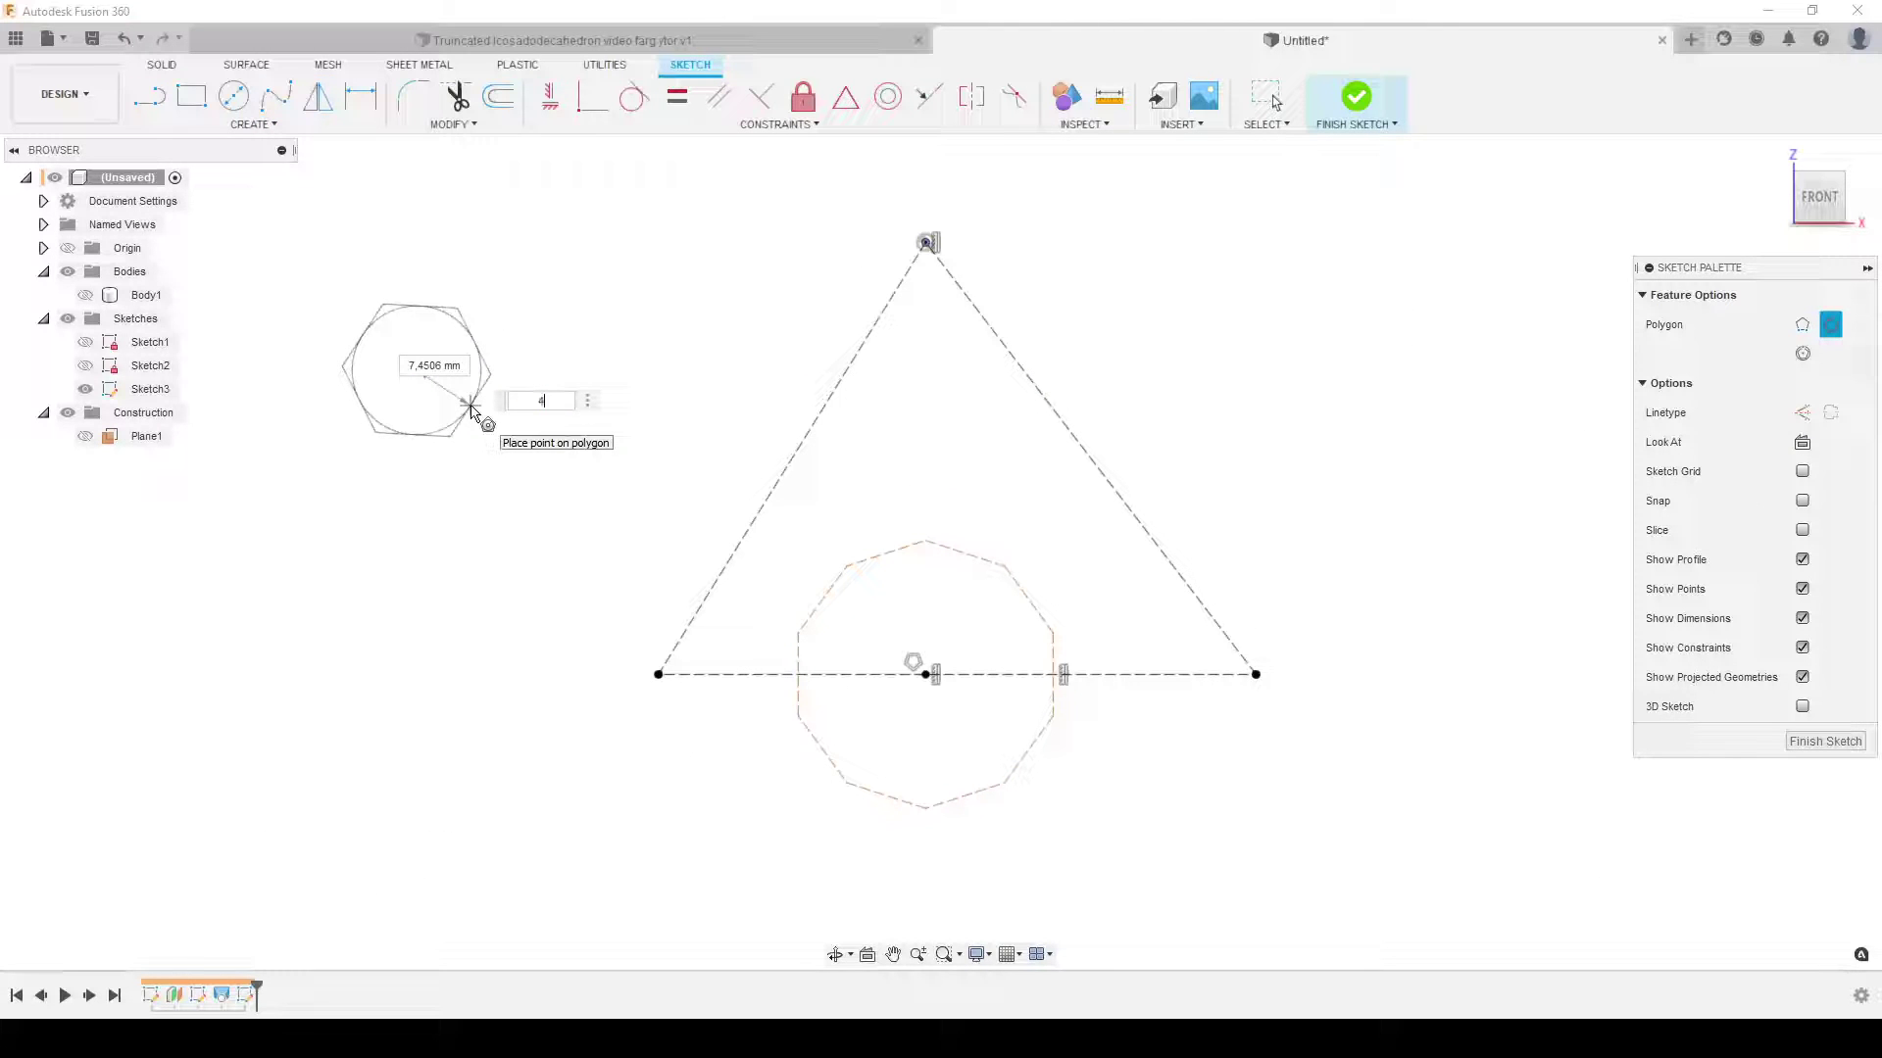
text(4)
key(Return)
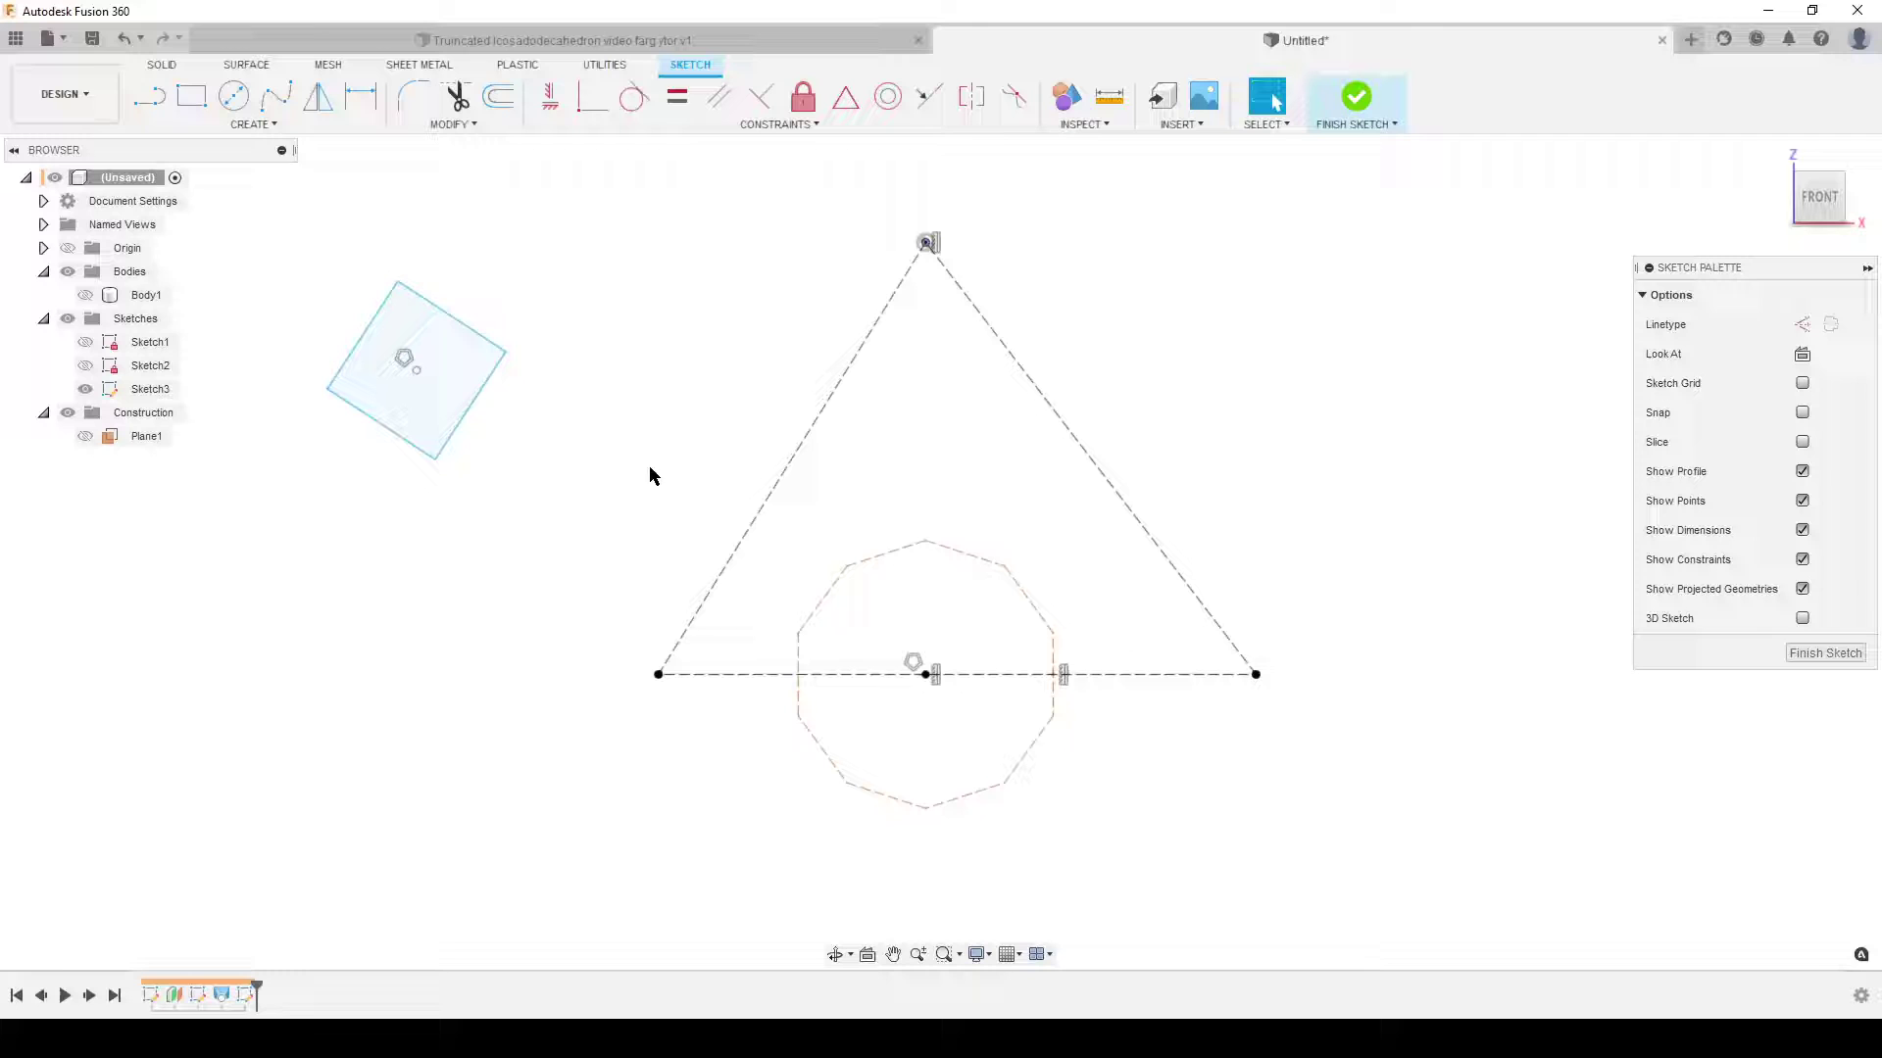
Step: Draw a line across the middle of the square
key(l)
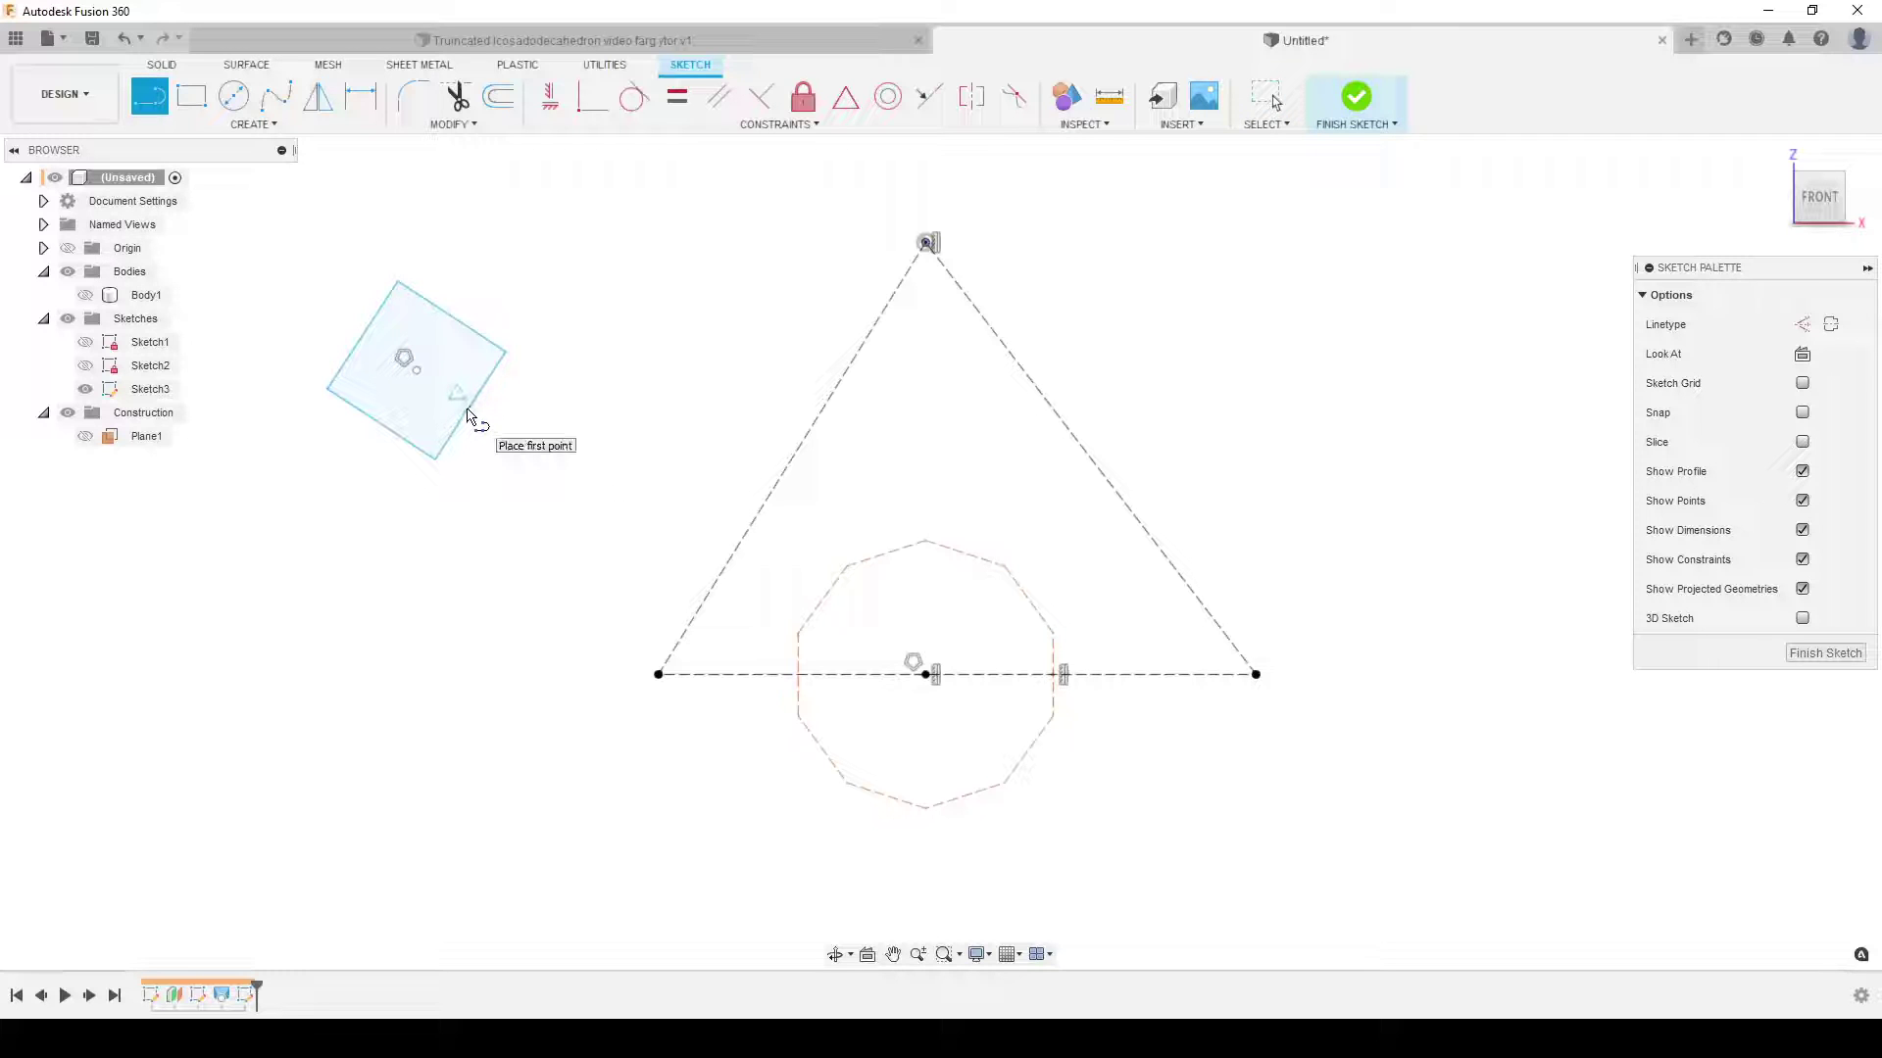
click(470, 404)
click(364, 338)
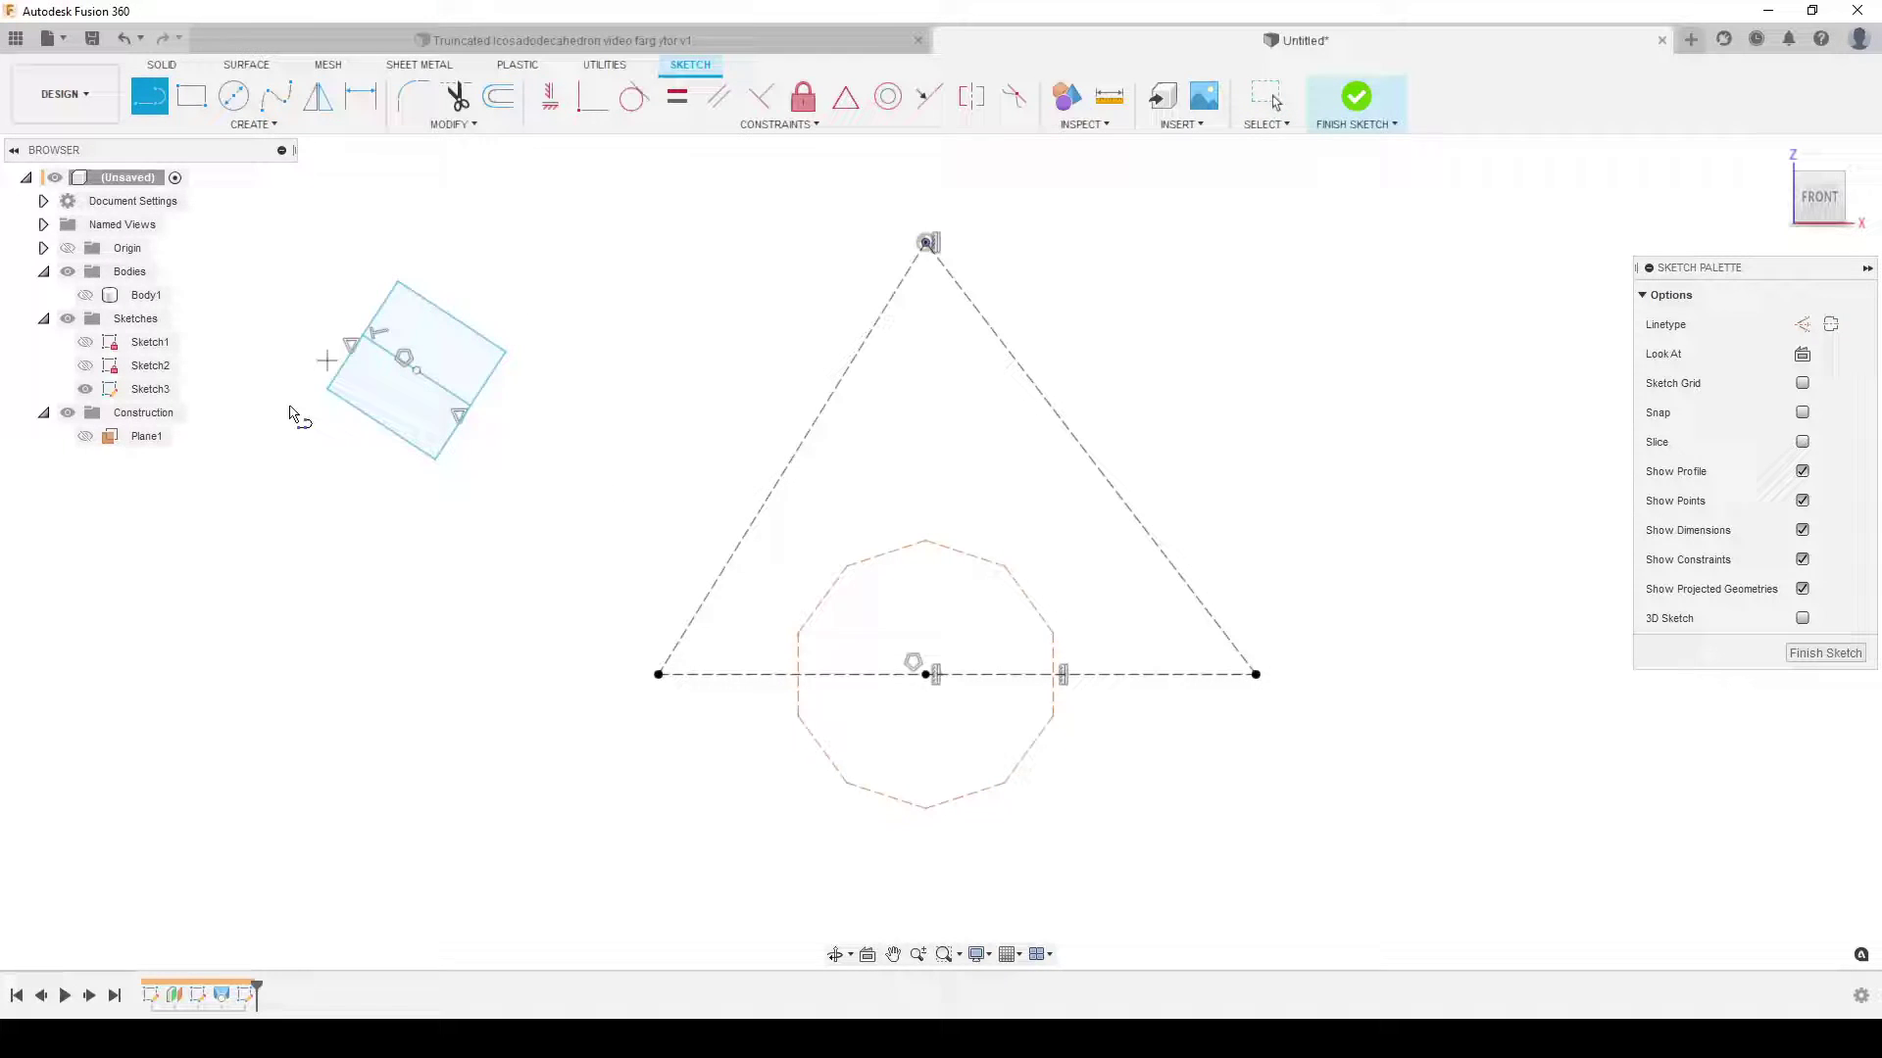
key(Escape)
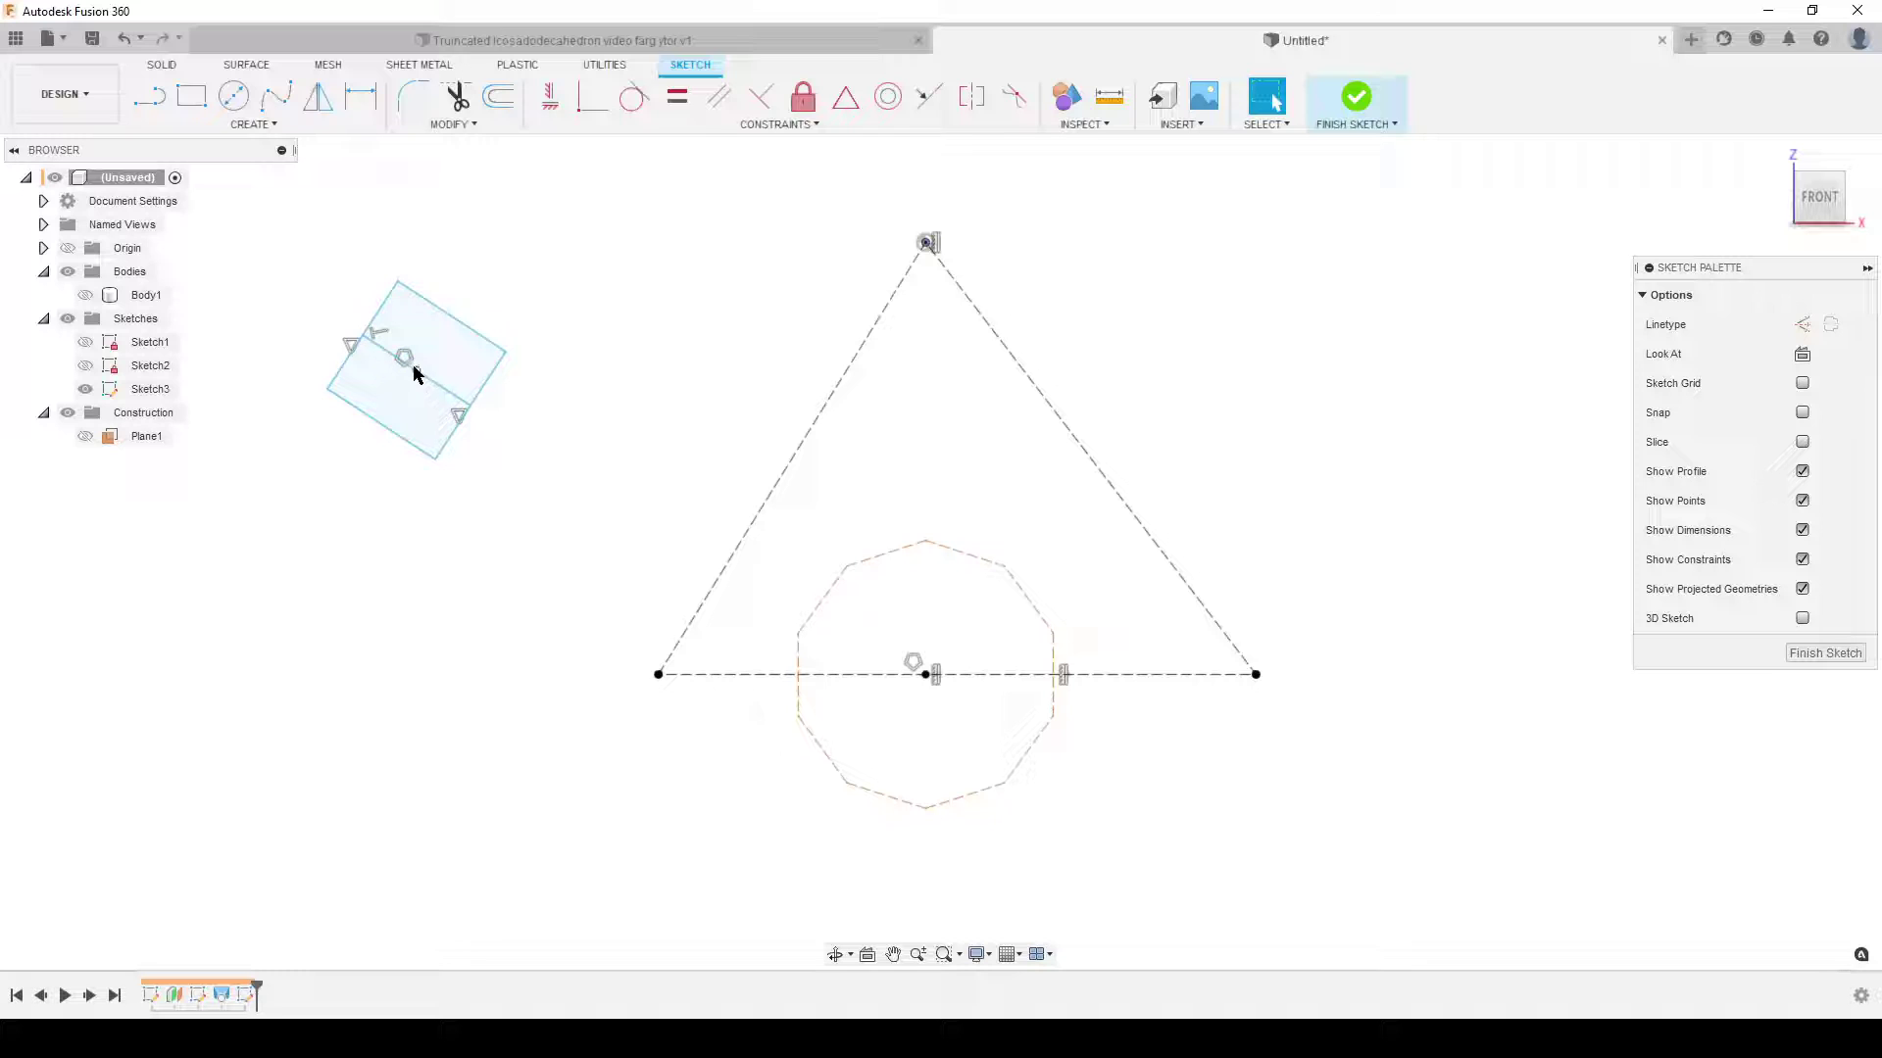
Step: Put the square's centre on the triangle's left edge with its midline perpendicular to that edge
click(591, 98)
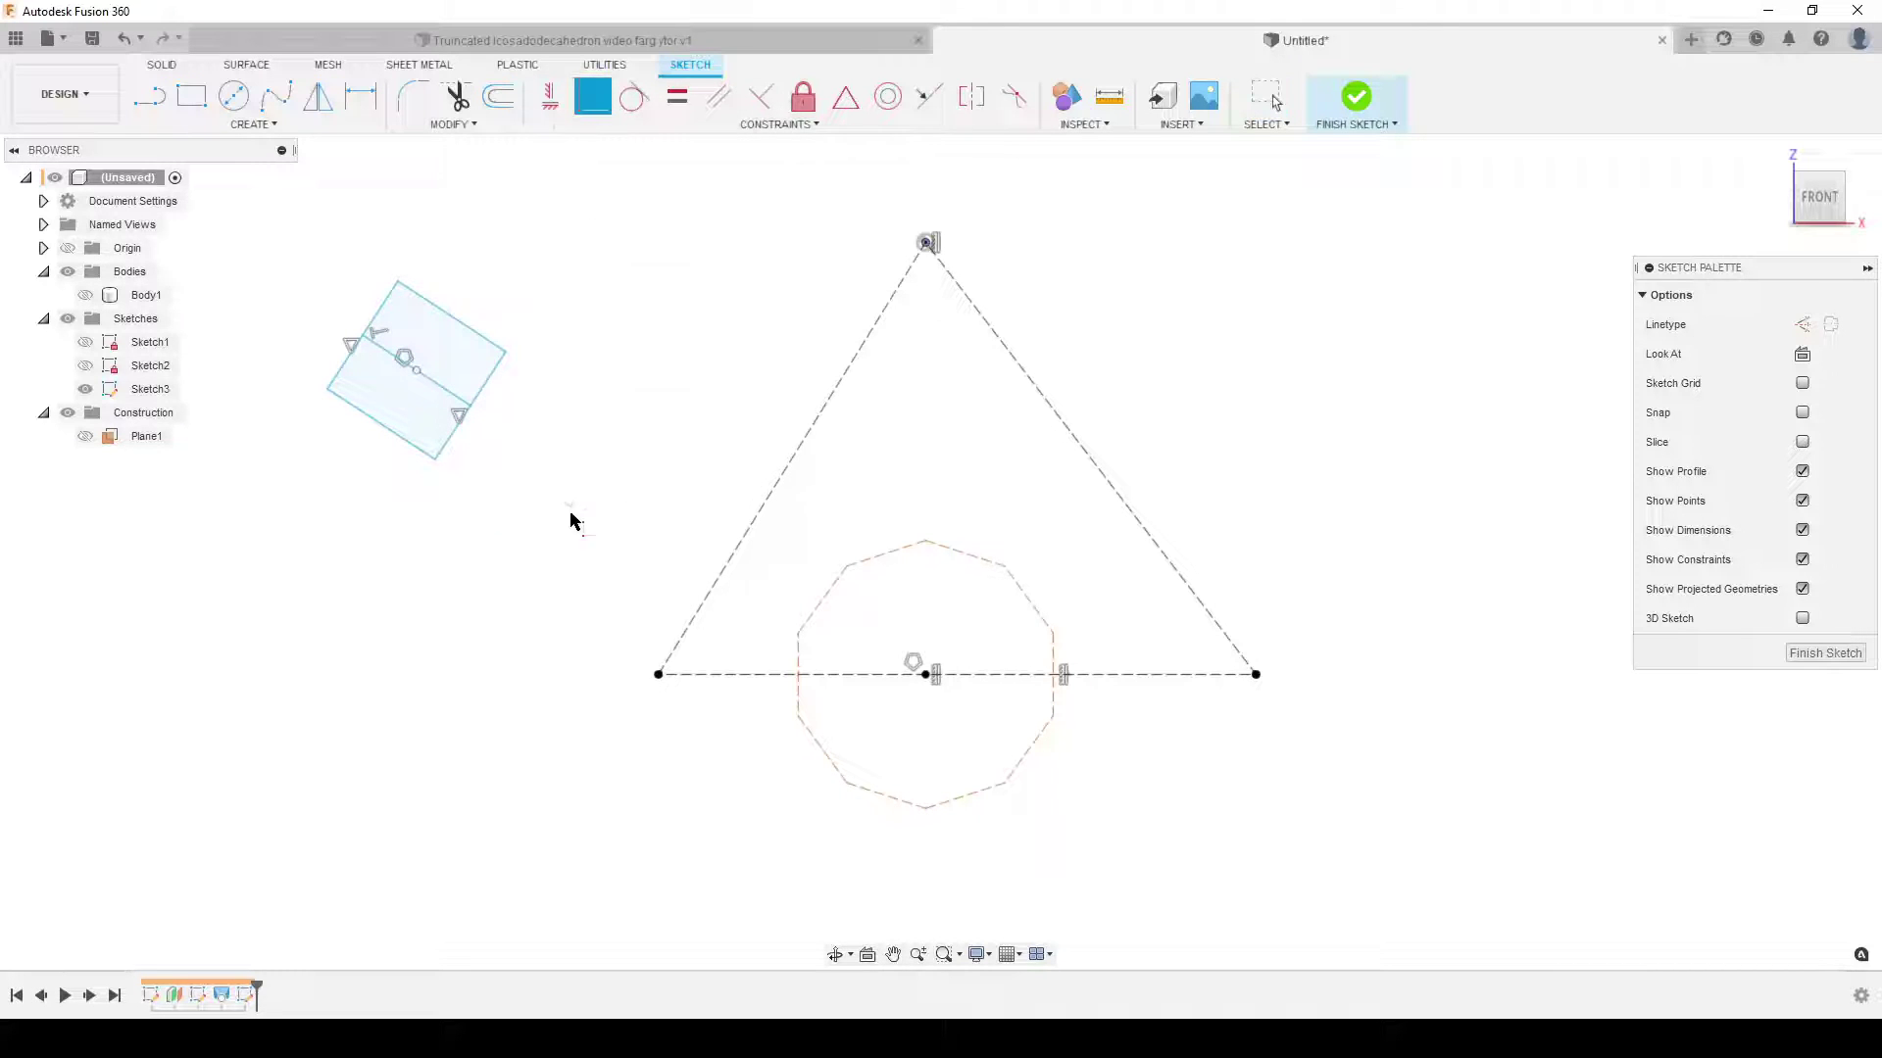
click(416, 373)
click(811, 428)
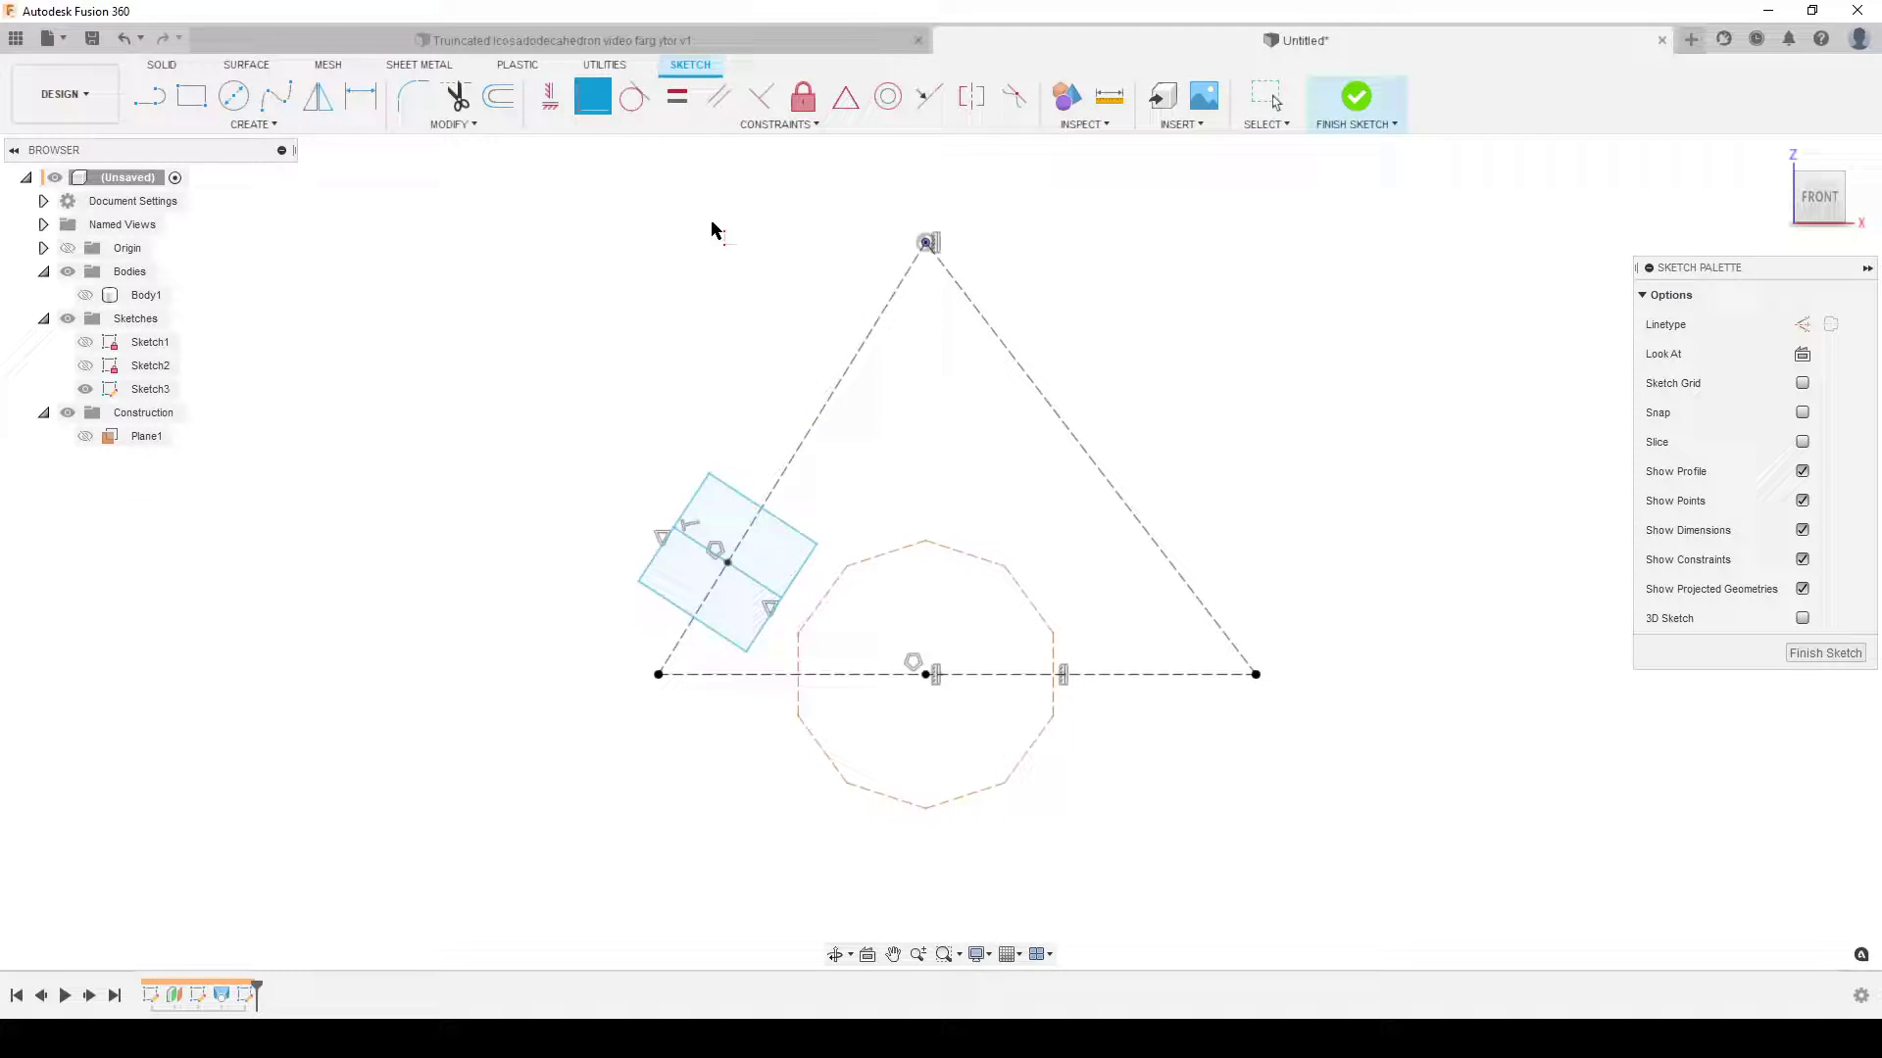
click(762, 96)
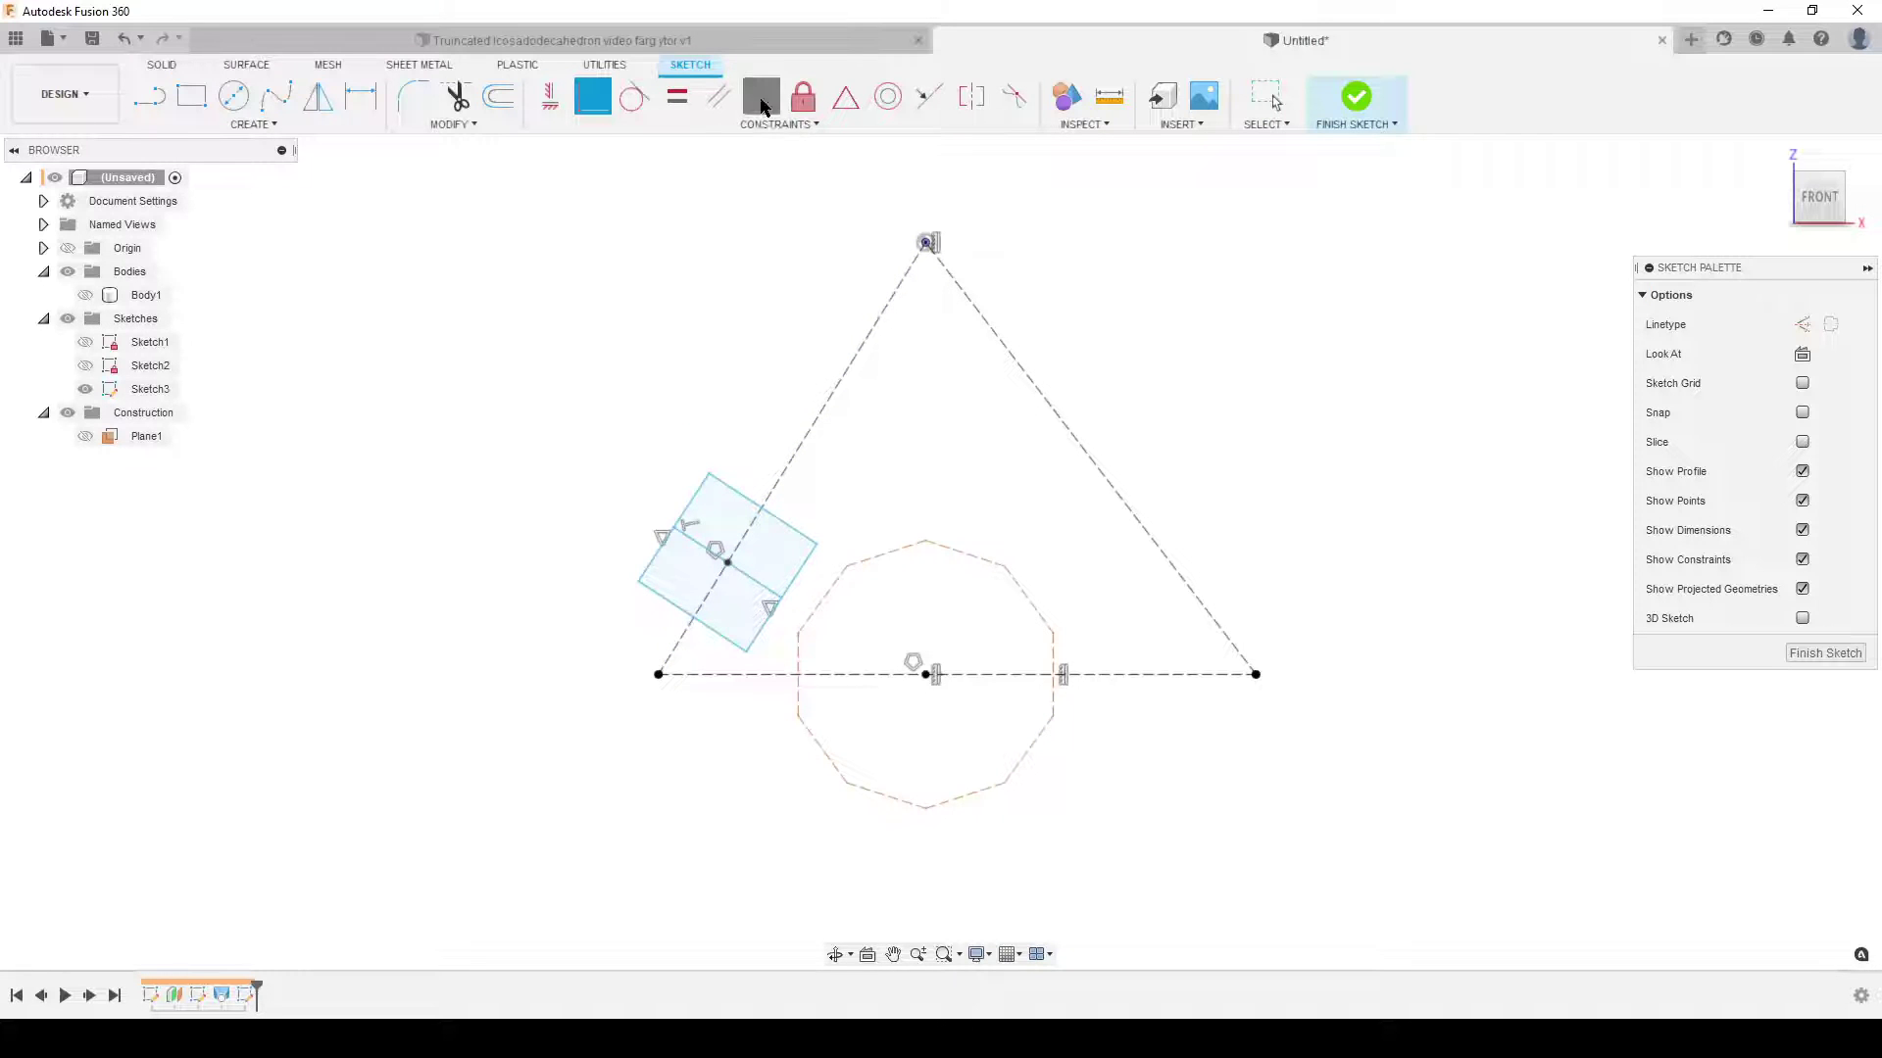
click(693, 546)
click(787, 459)
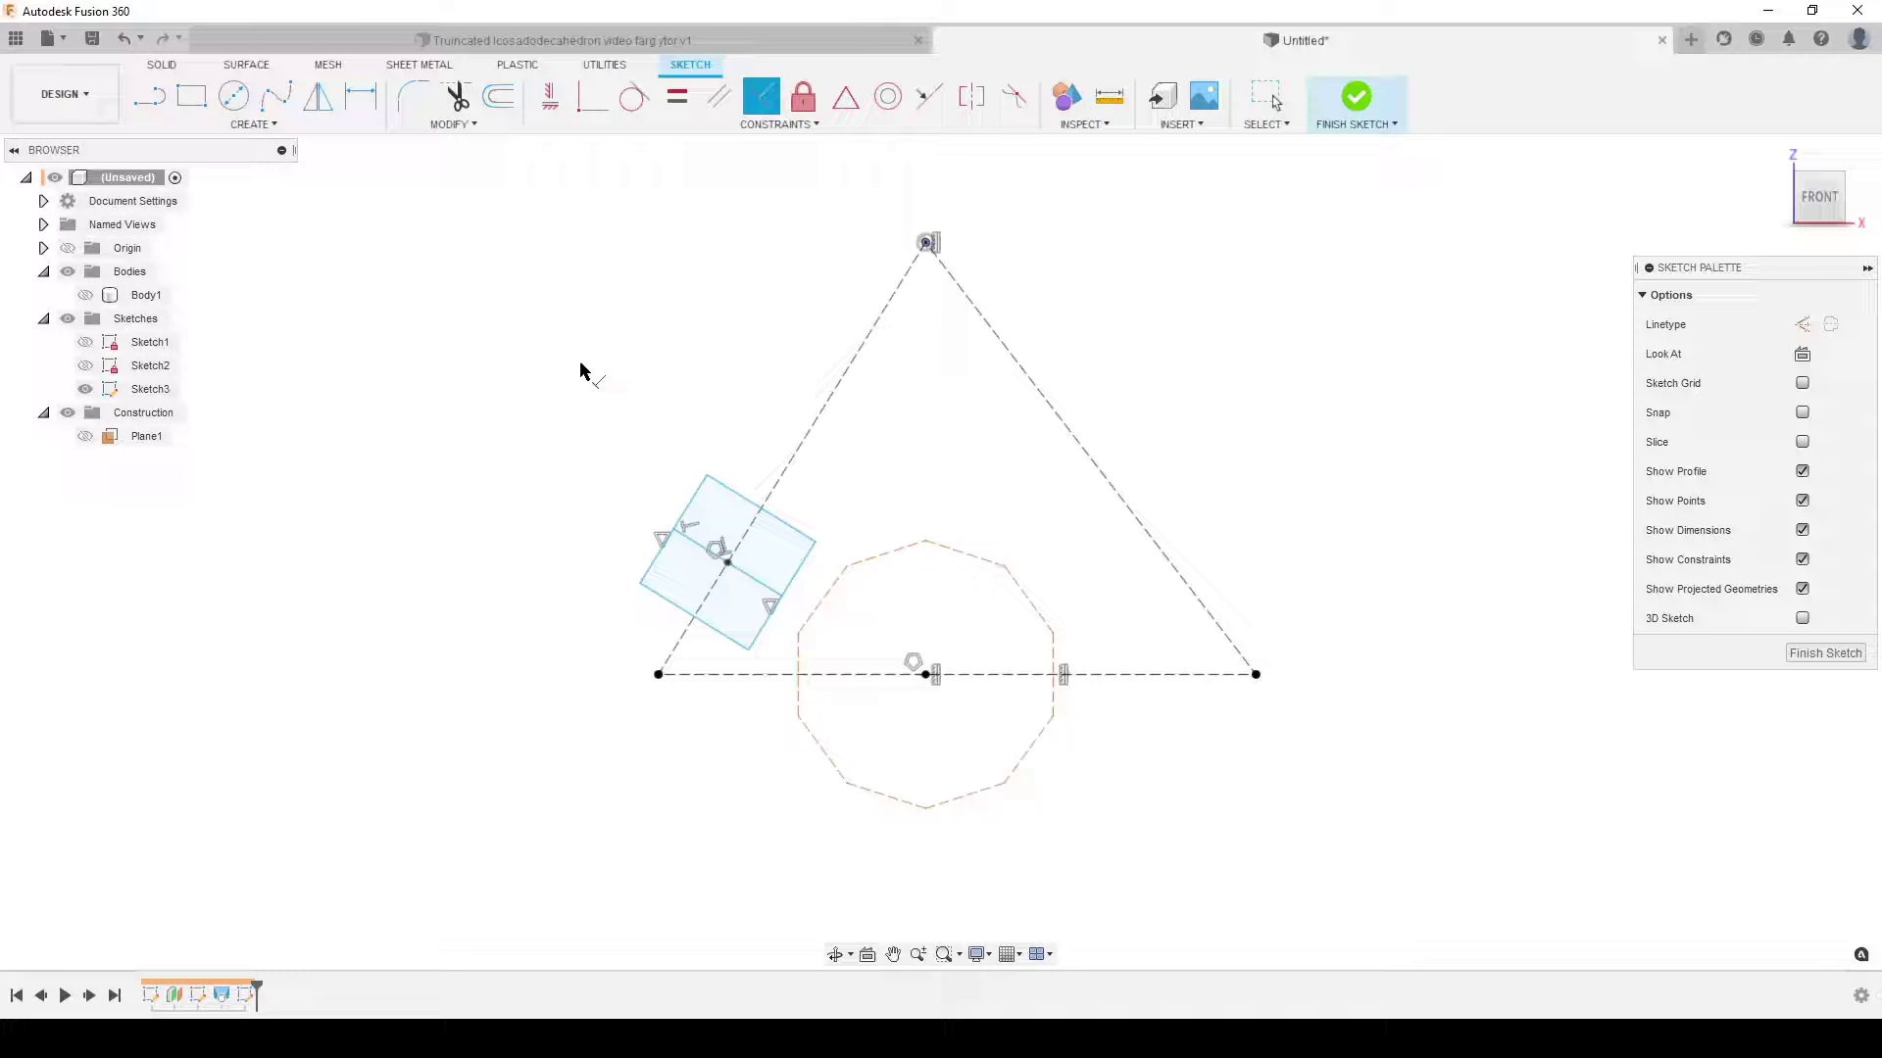
Step: Make the square's corner point coincident with the triangle's base line
click(730, 571)
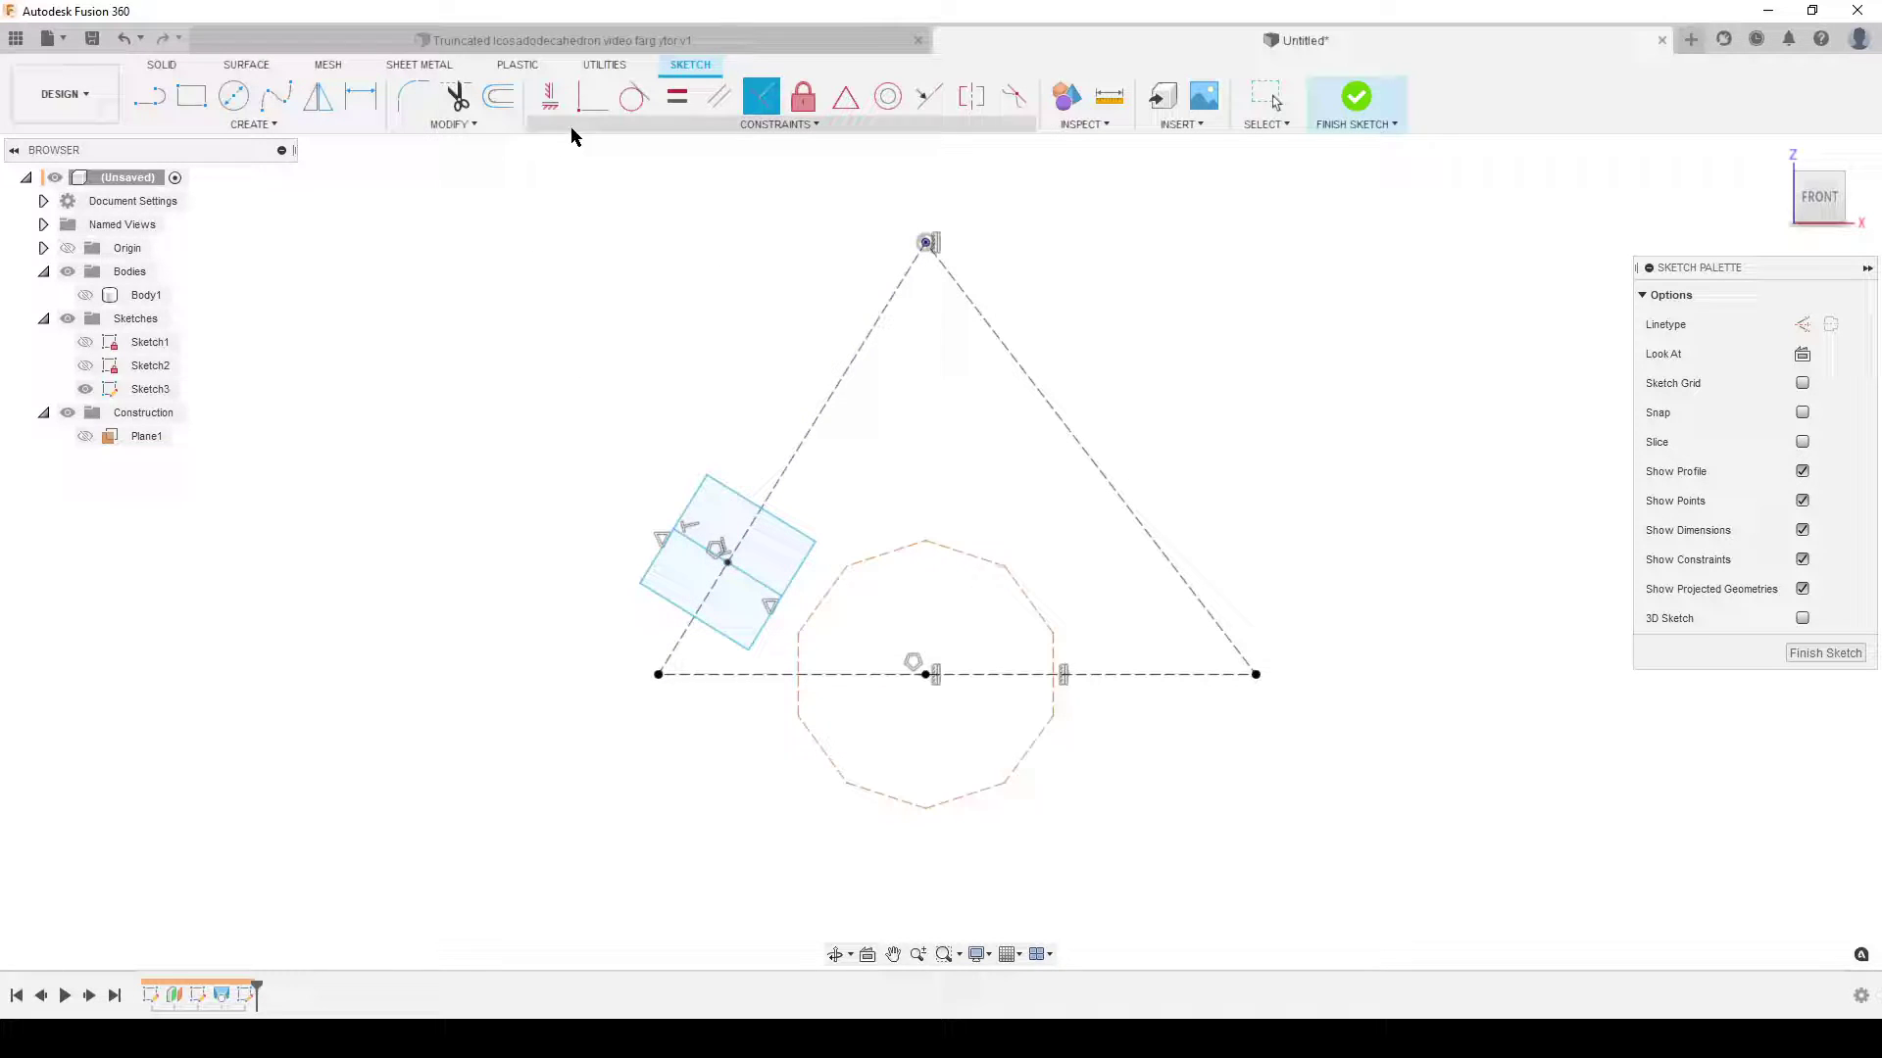
click(588, 103)
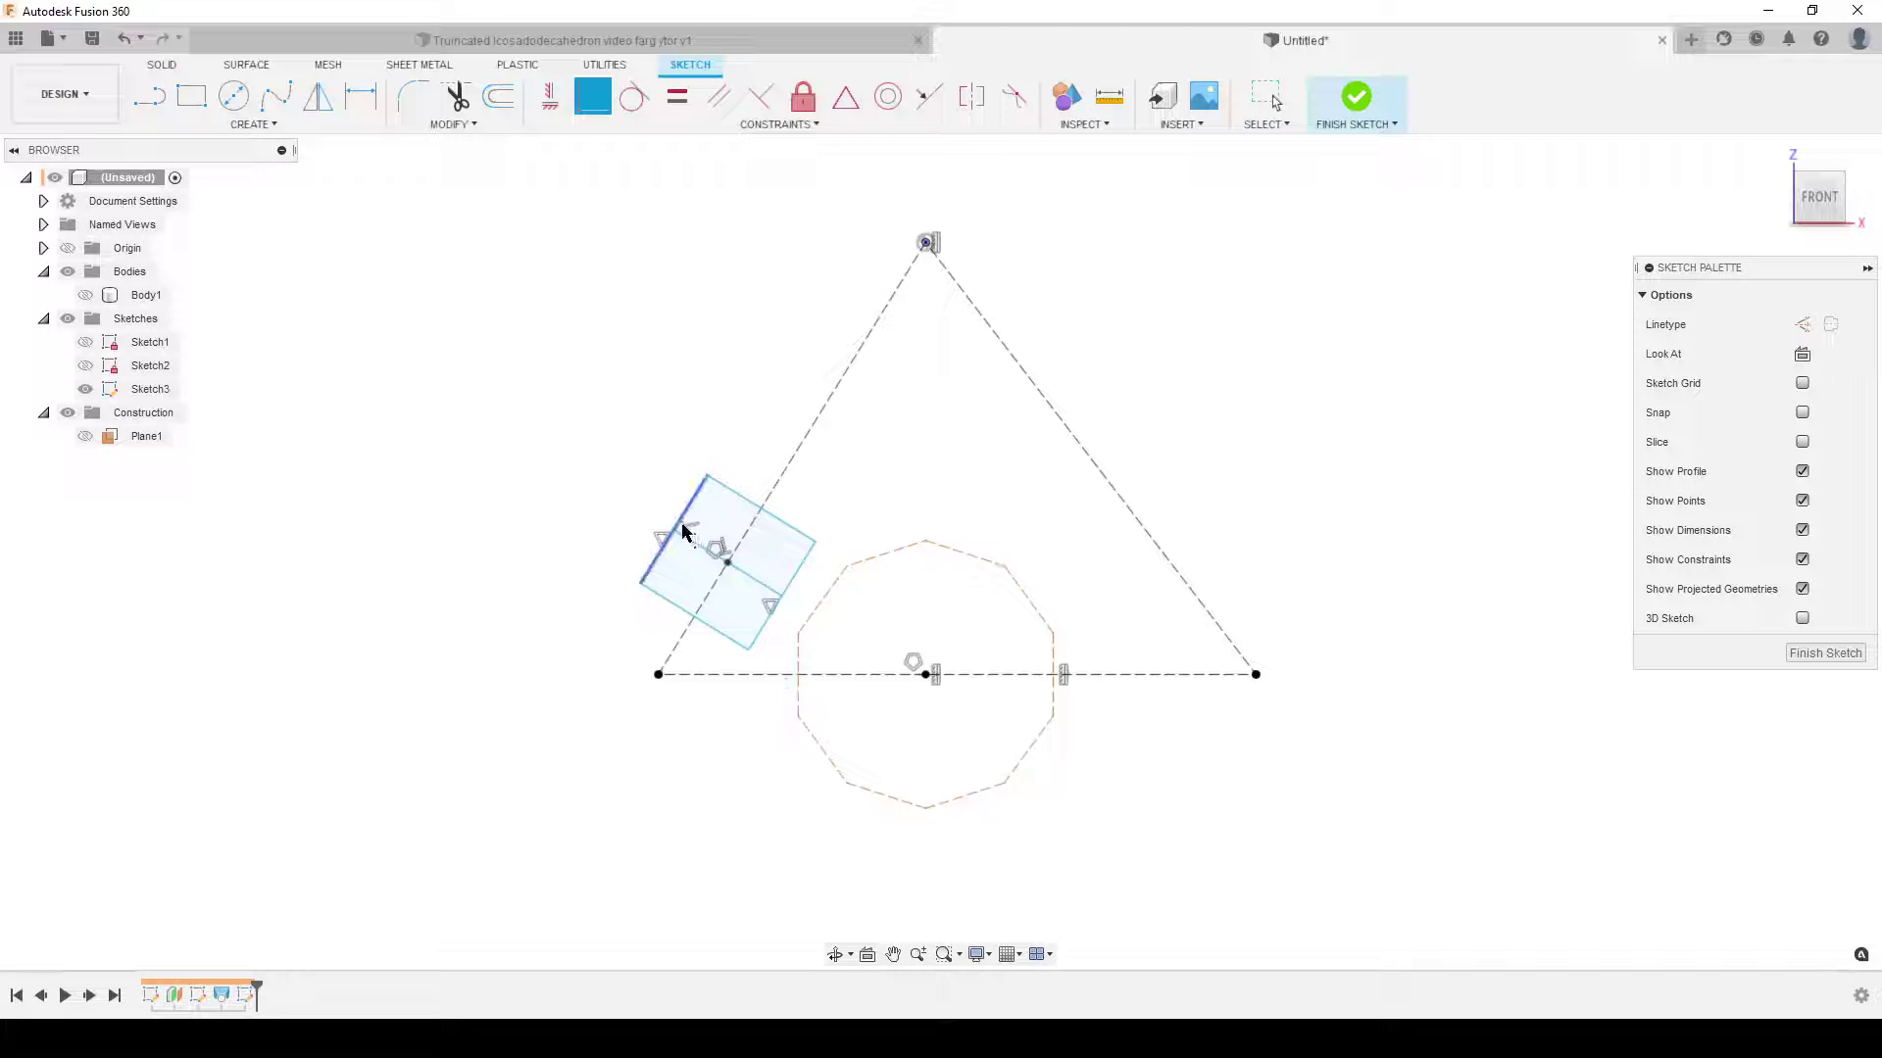
click(727, 562)
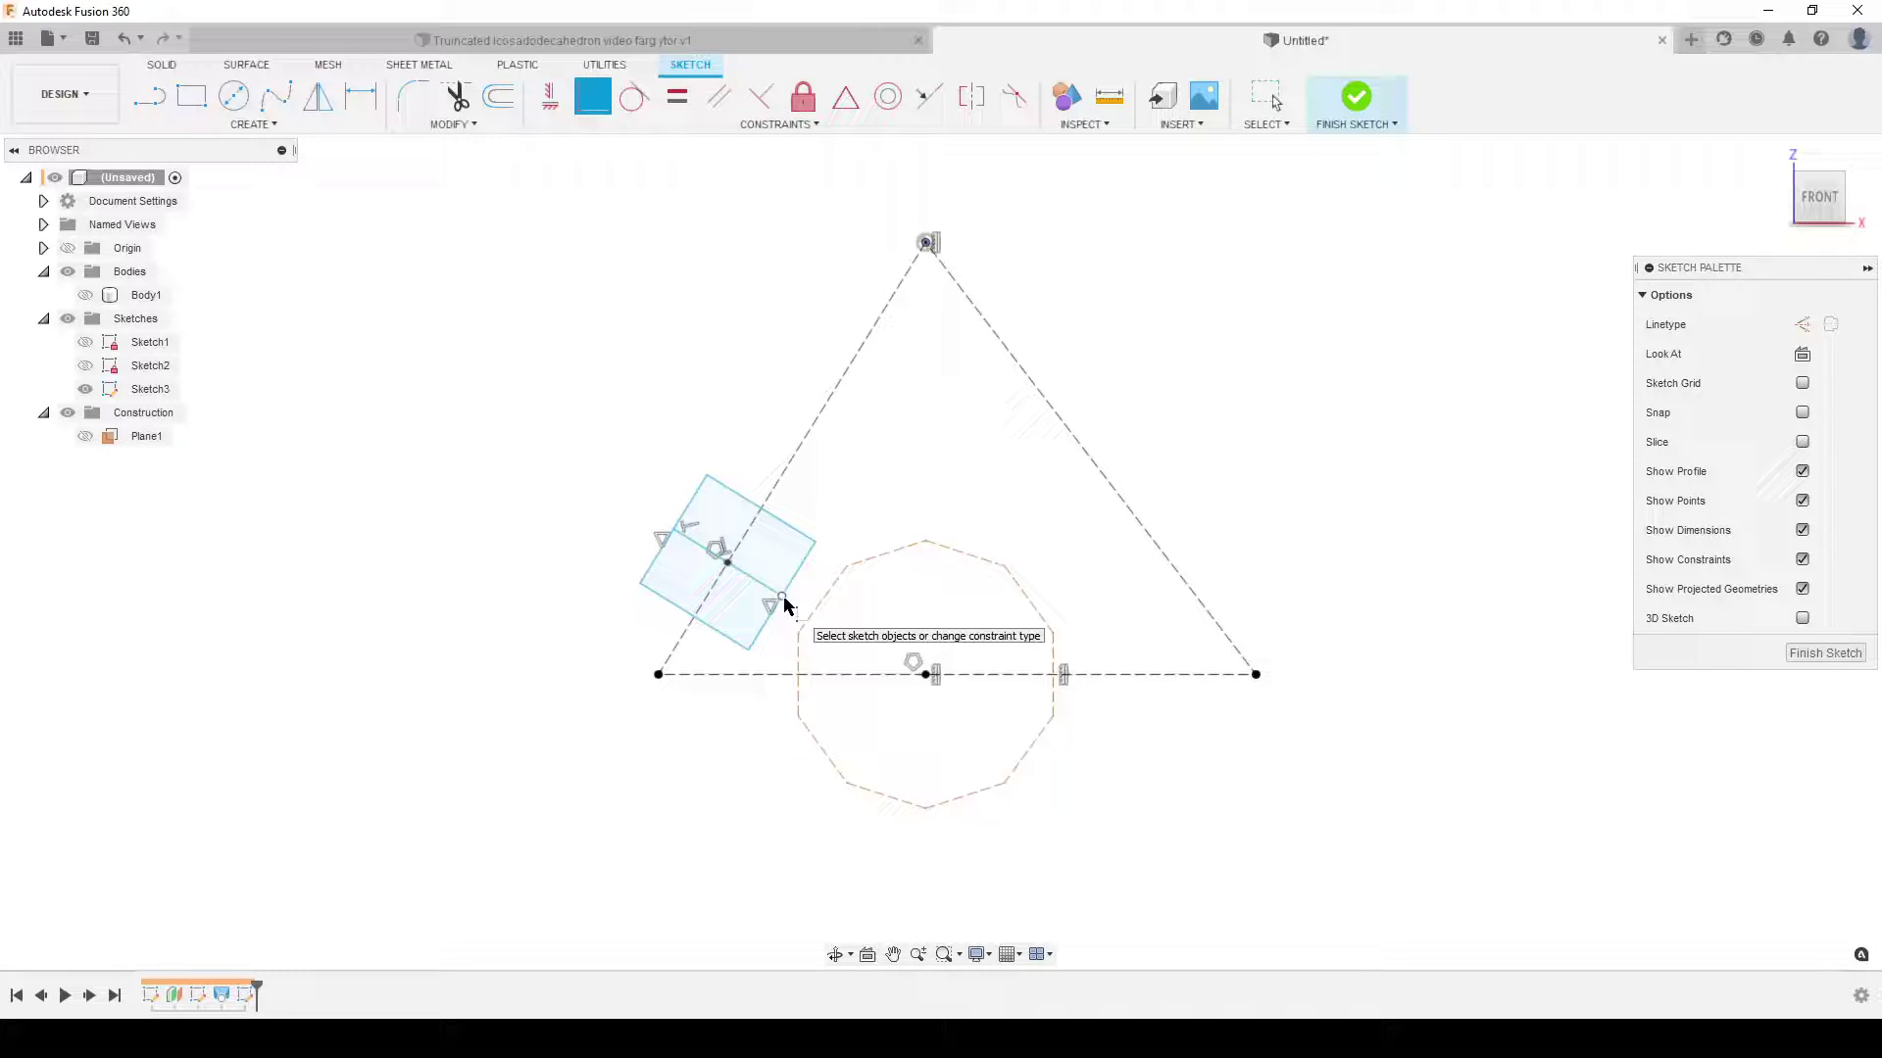
click(782, 597)
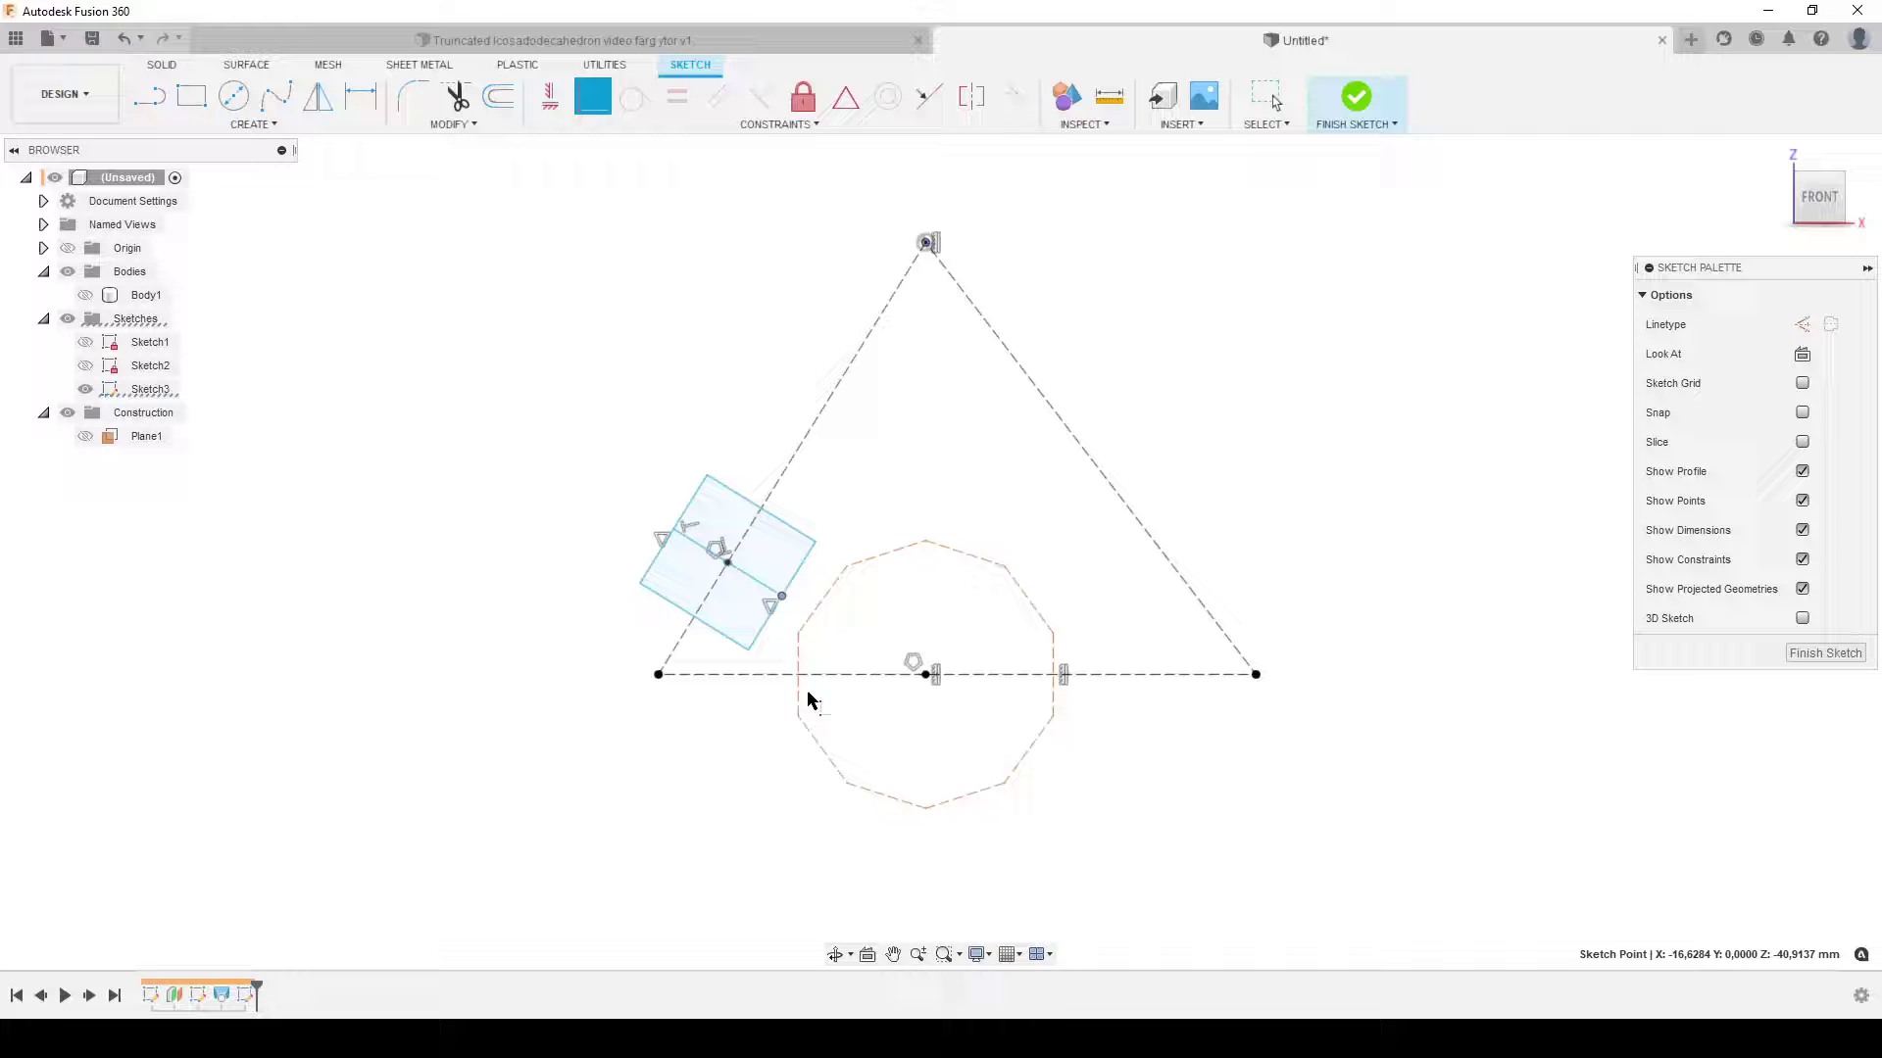
click(798, 677)
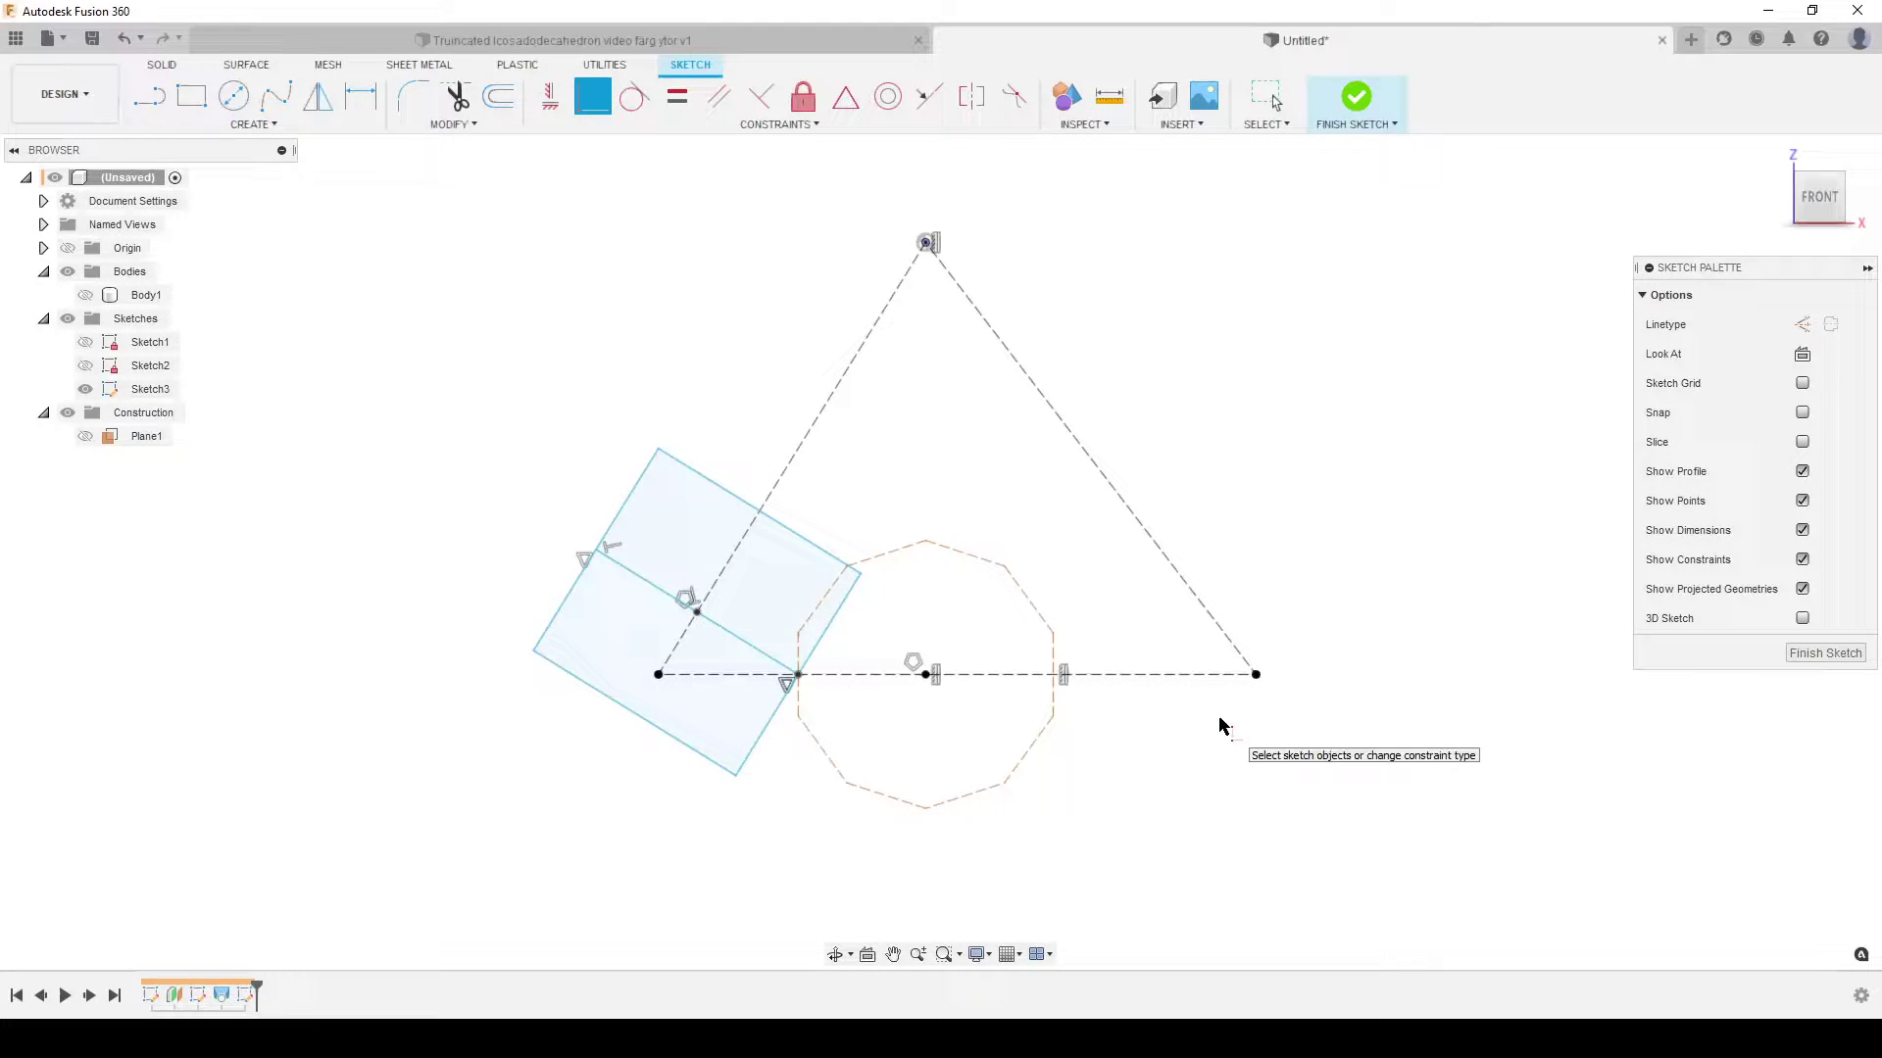
Step: Draw a circumscribed hexagon to the right of the triangle
click(198, 127)
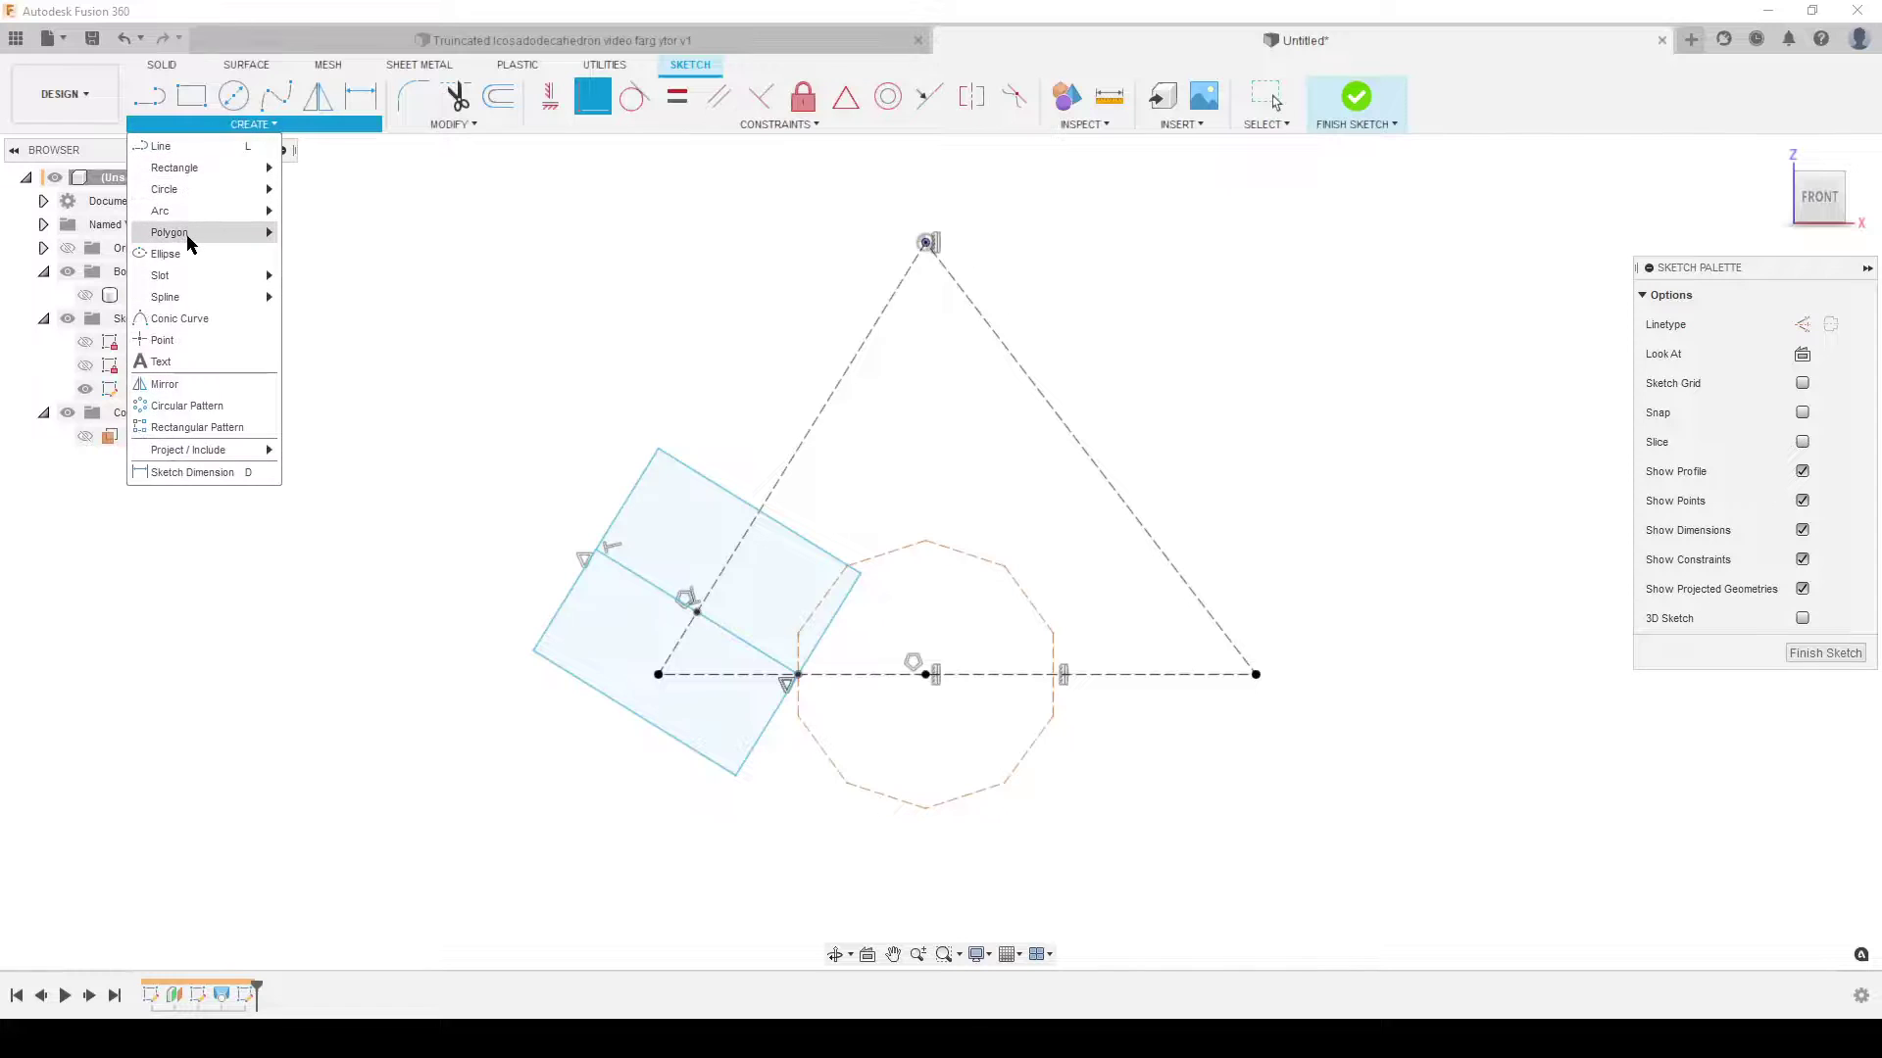
mouse_move(215, 232)
click(338, 232)
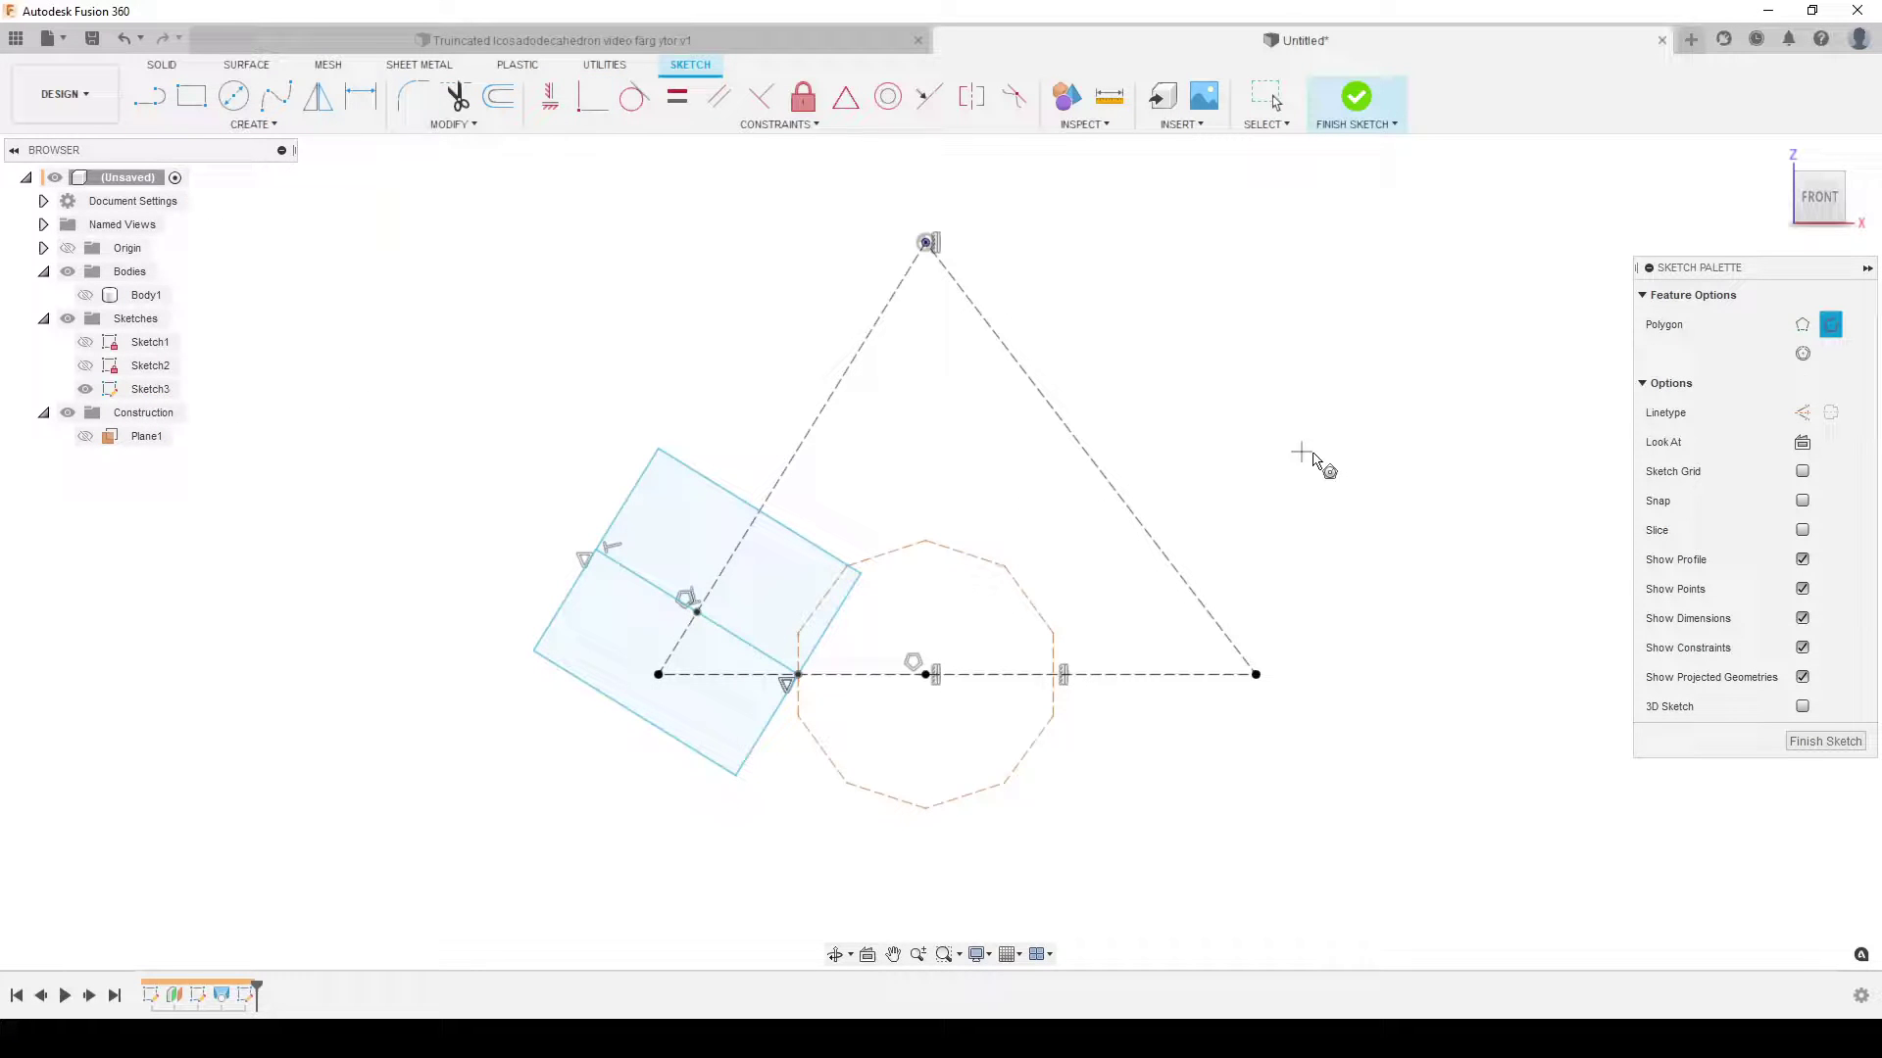
click(1310, 397)
click(1357, 441)
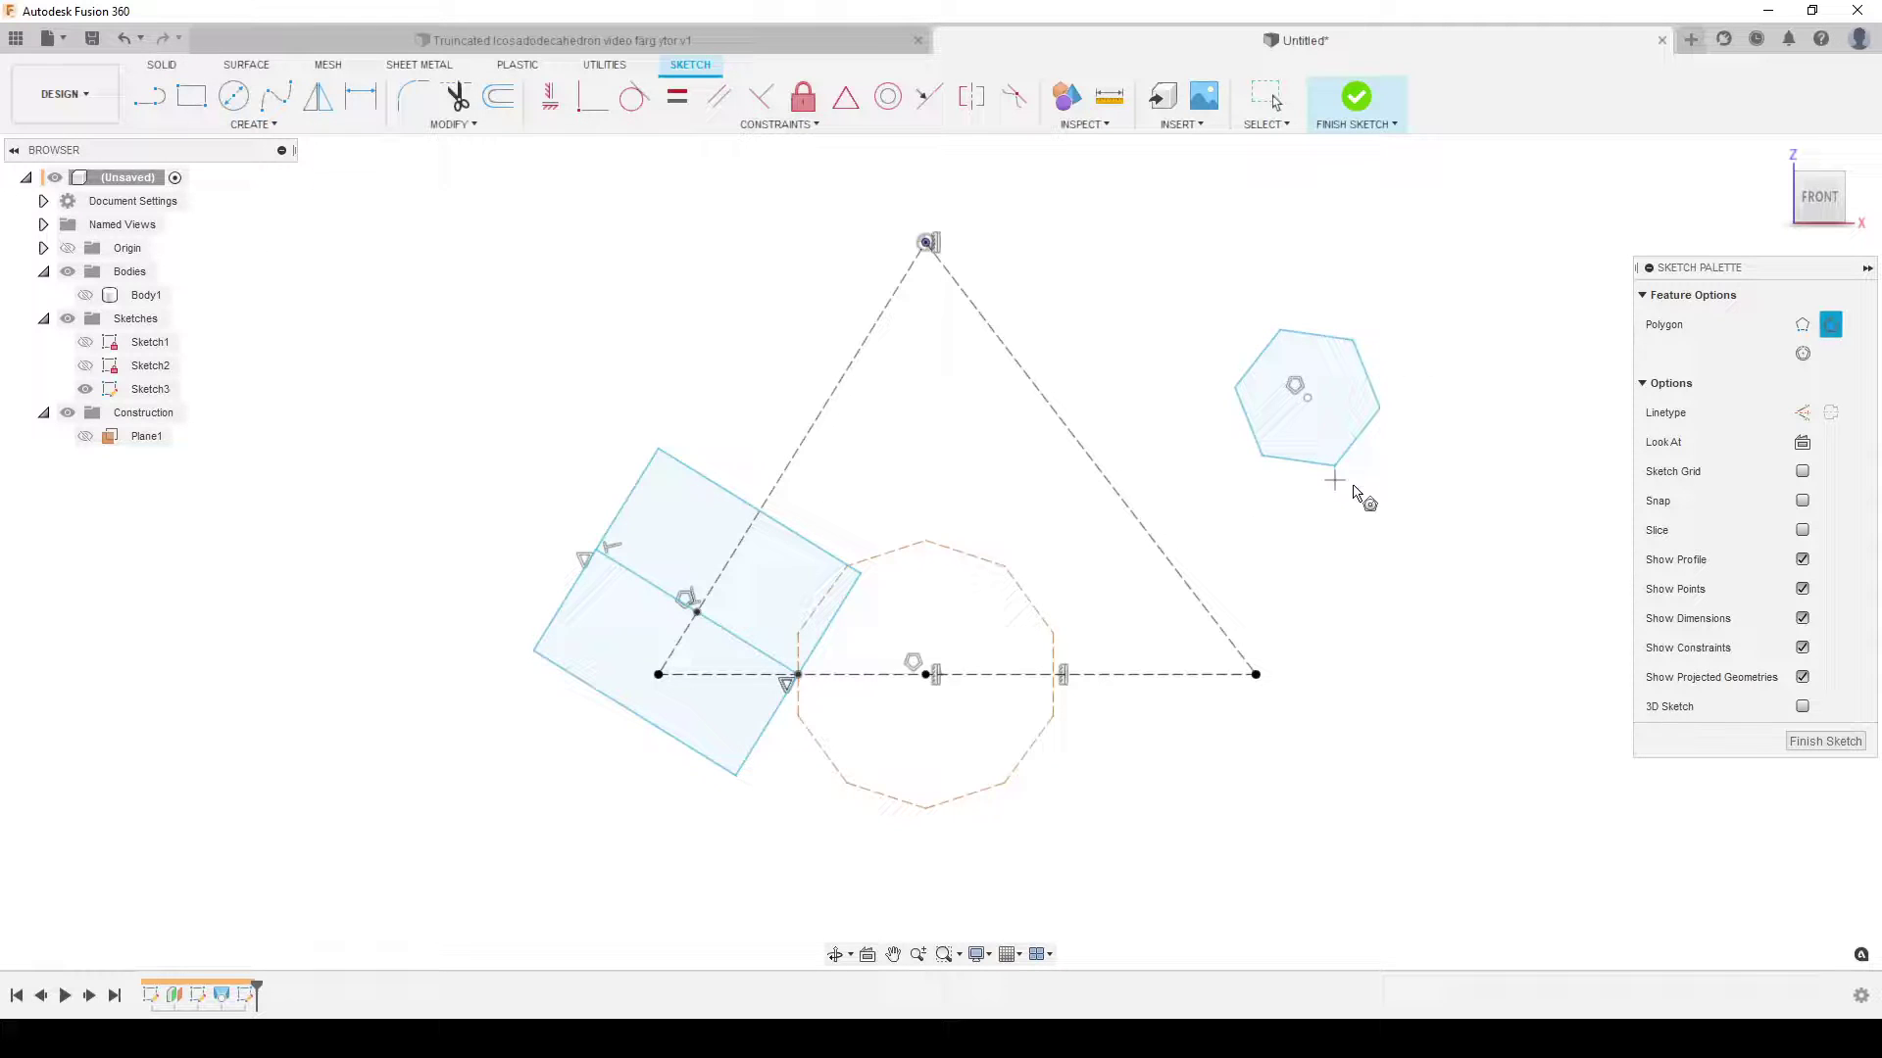
Step: Add a line across the hexagon, midpoint on the triangle's right edge and perpendicular to it
key(l)
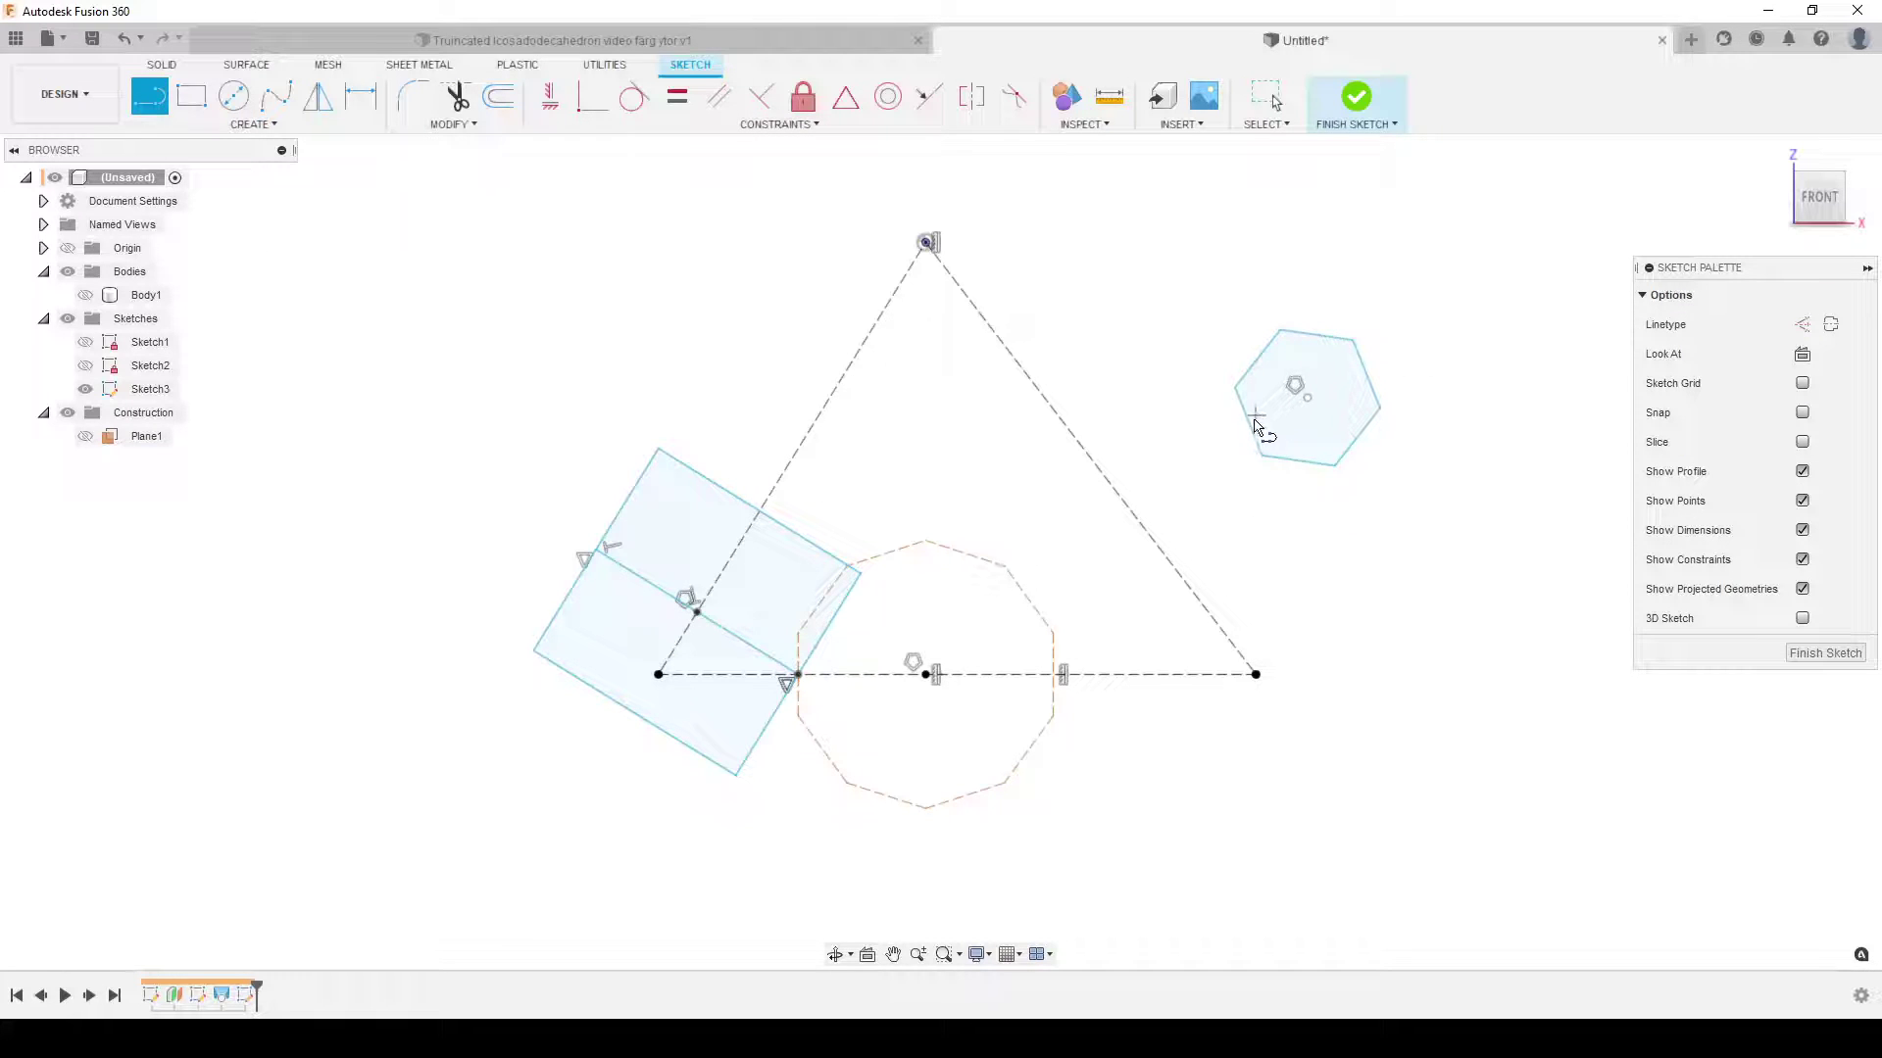
click(1248, 423)
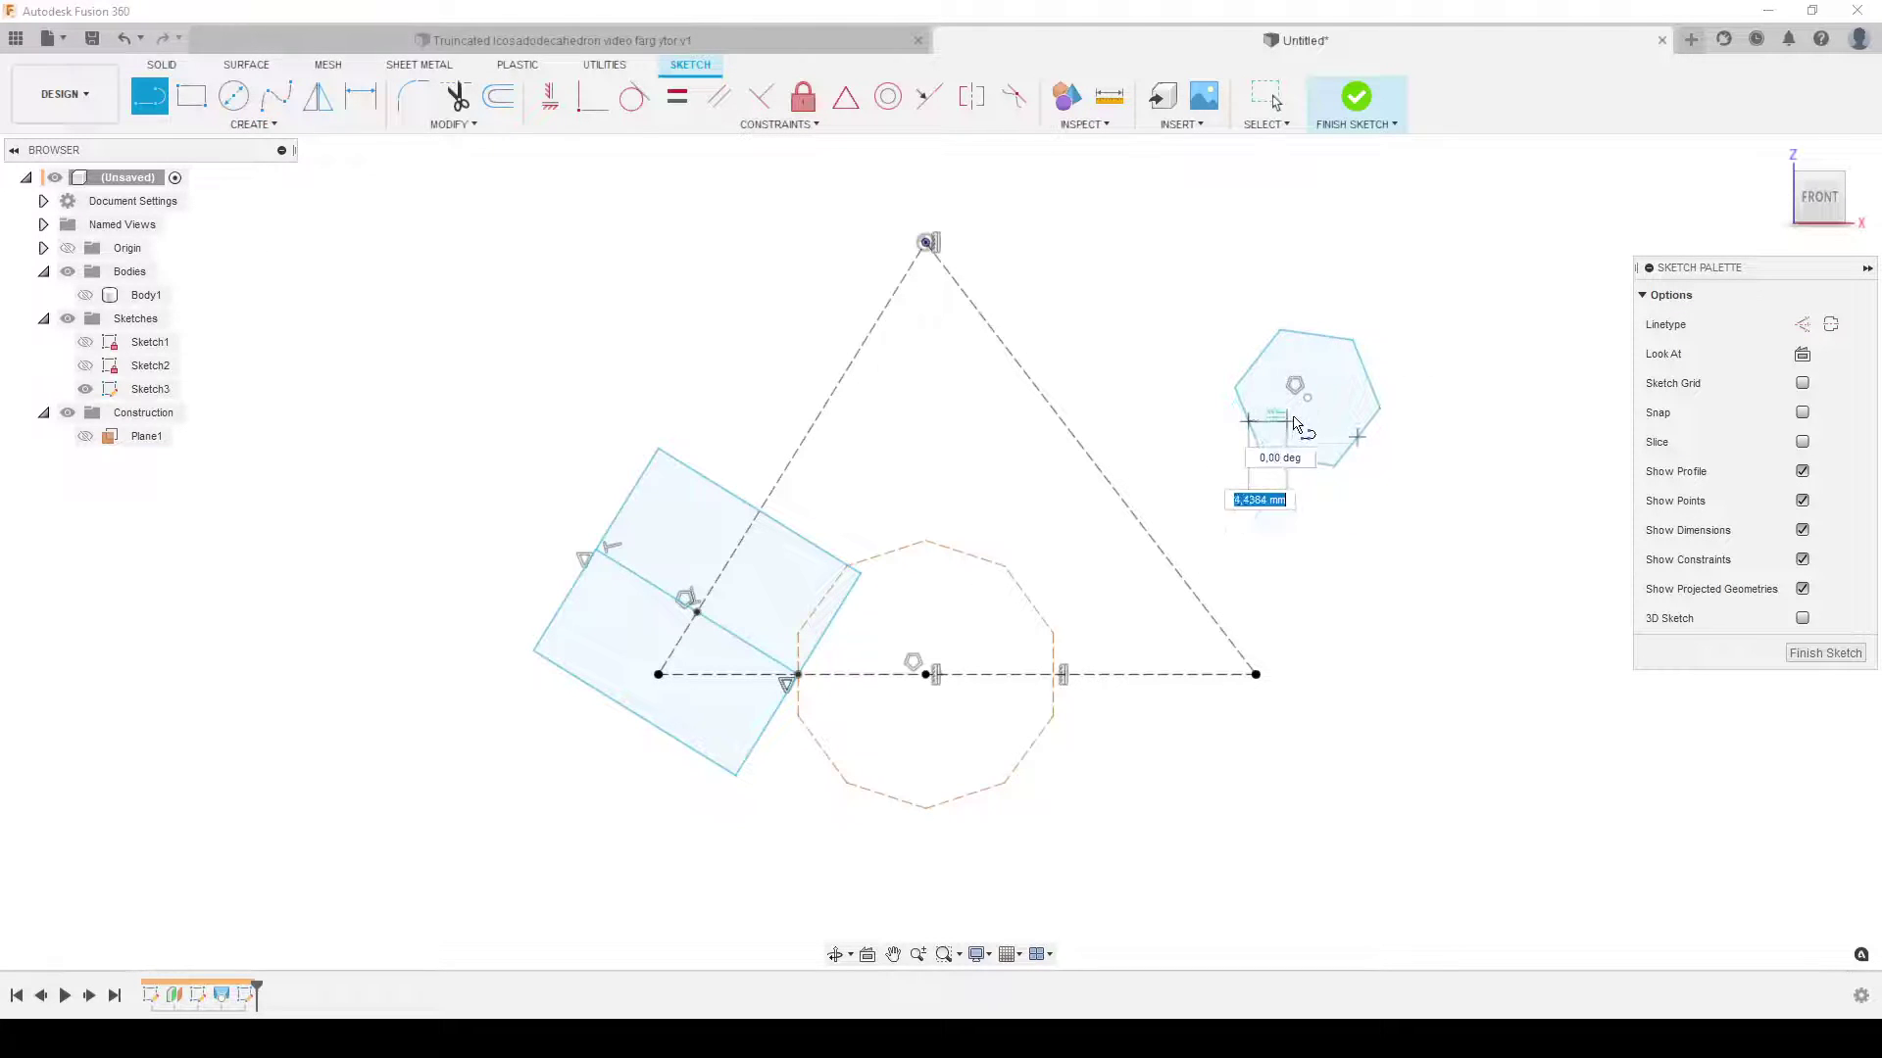
click(1369, 377)
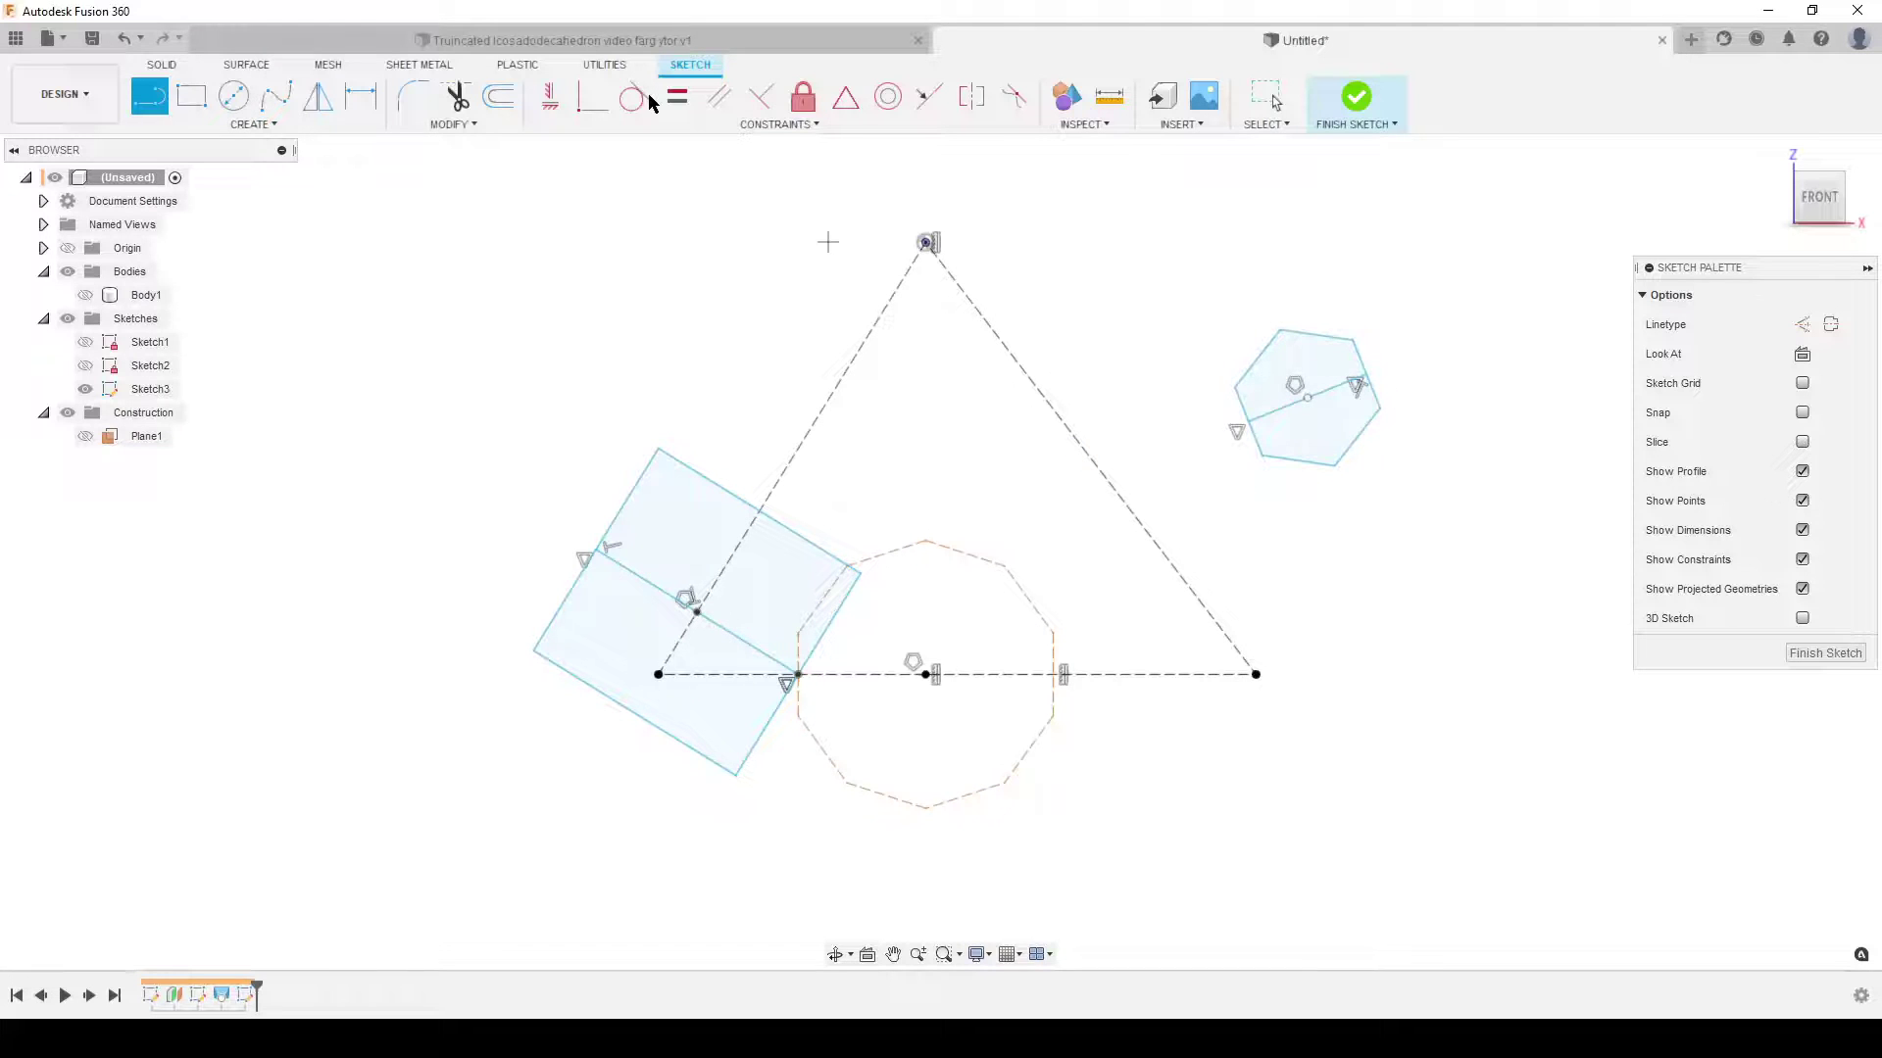
key(m)
click(1308, 397)
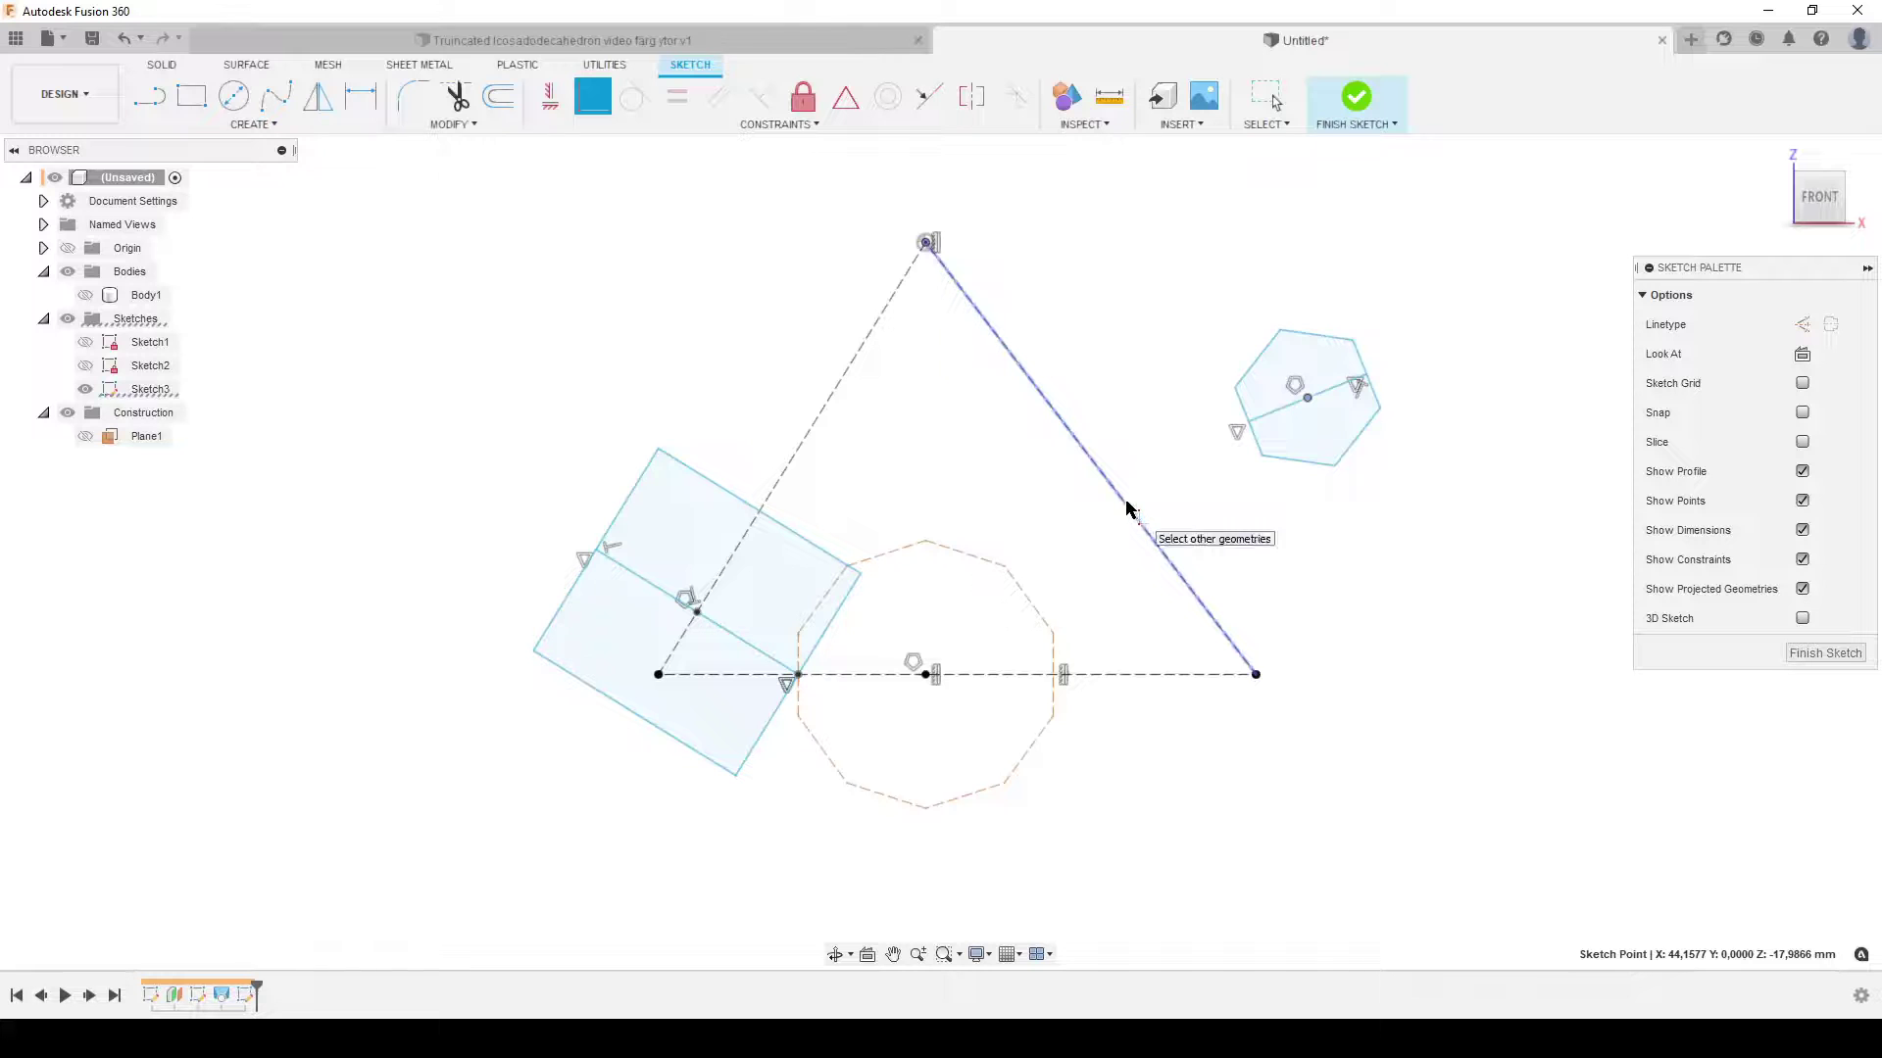
click(1155, 538)
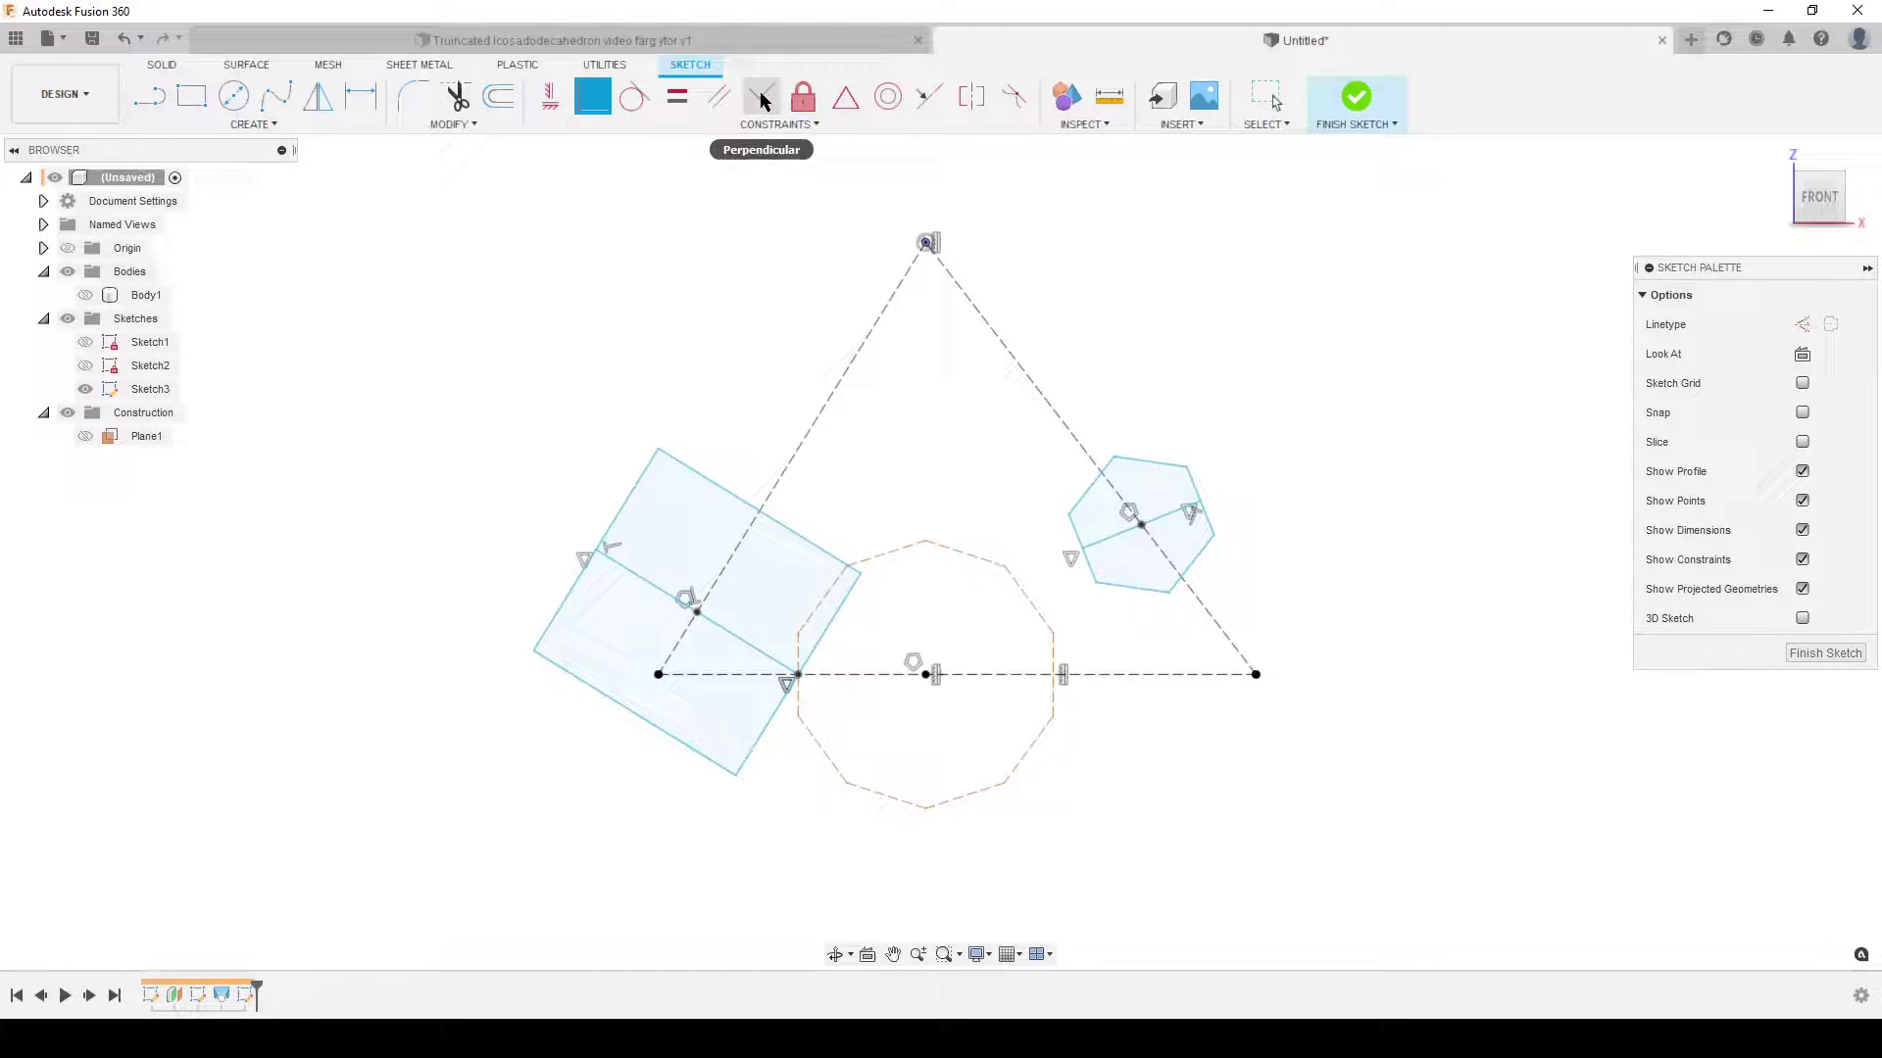
click(762, 95)
click(1159, 521)
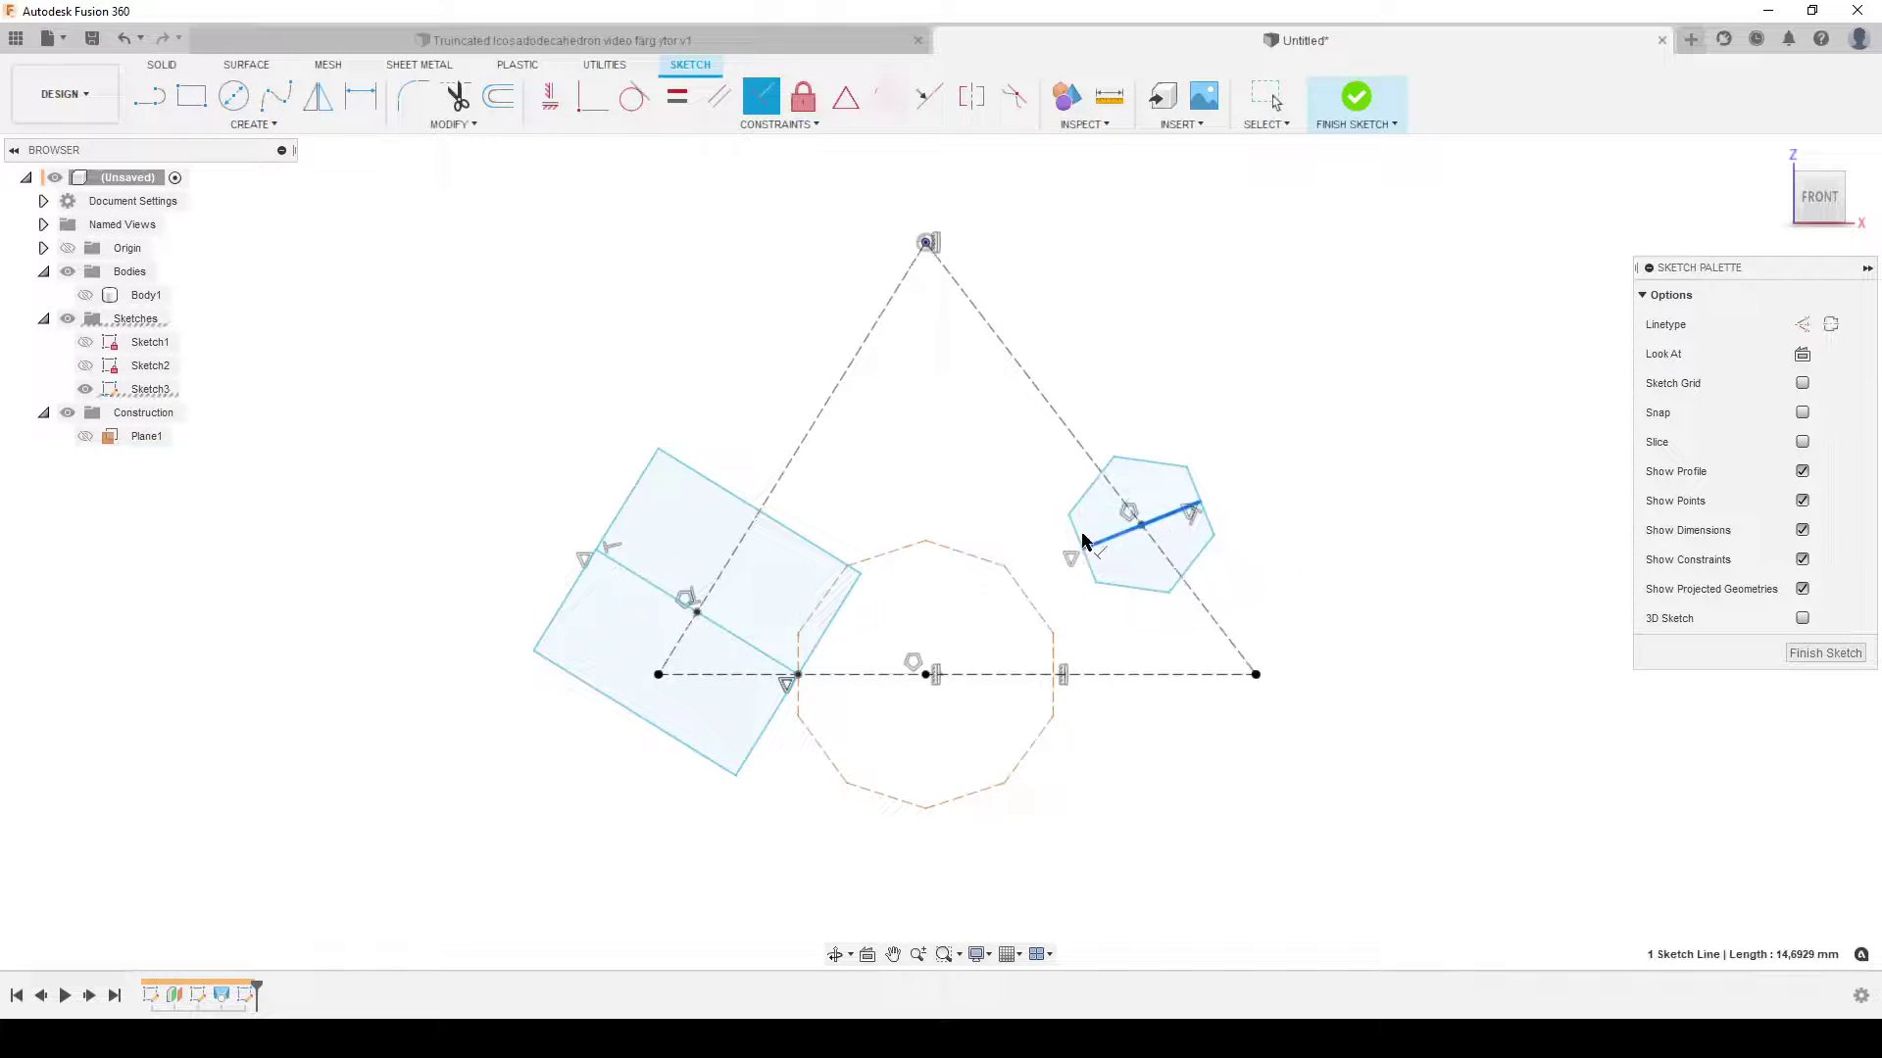
click(1050, 402)
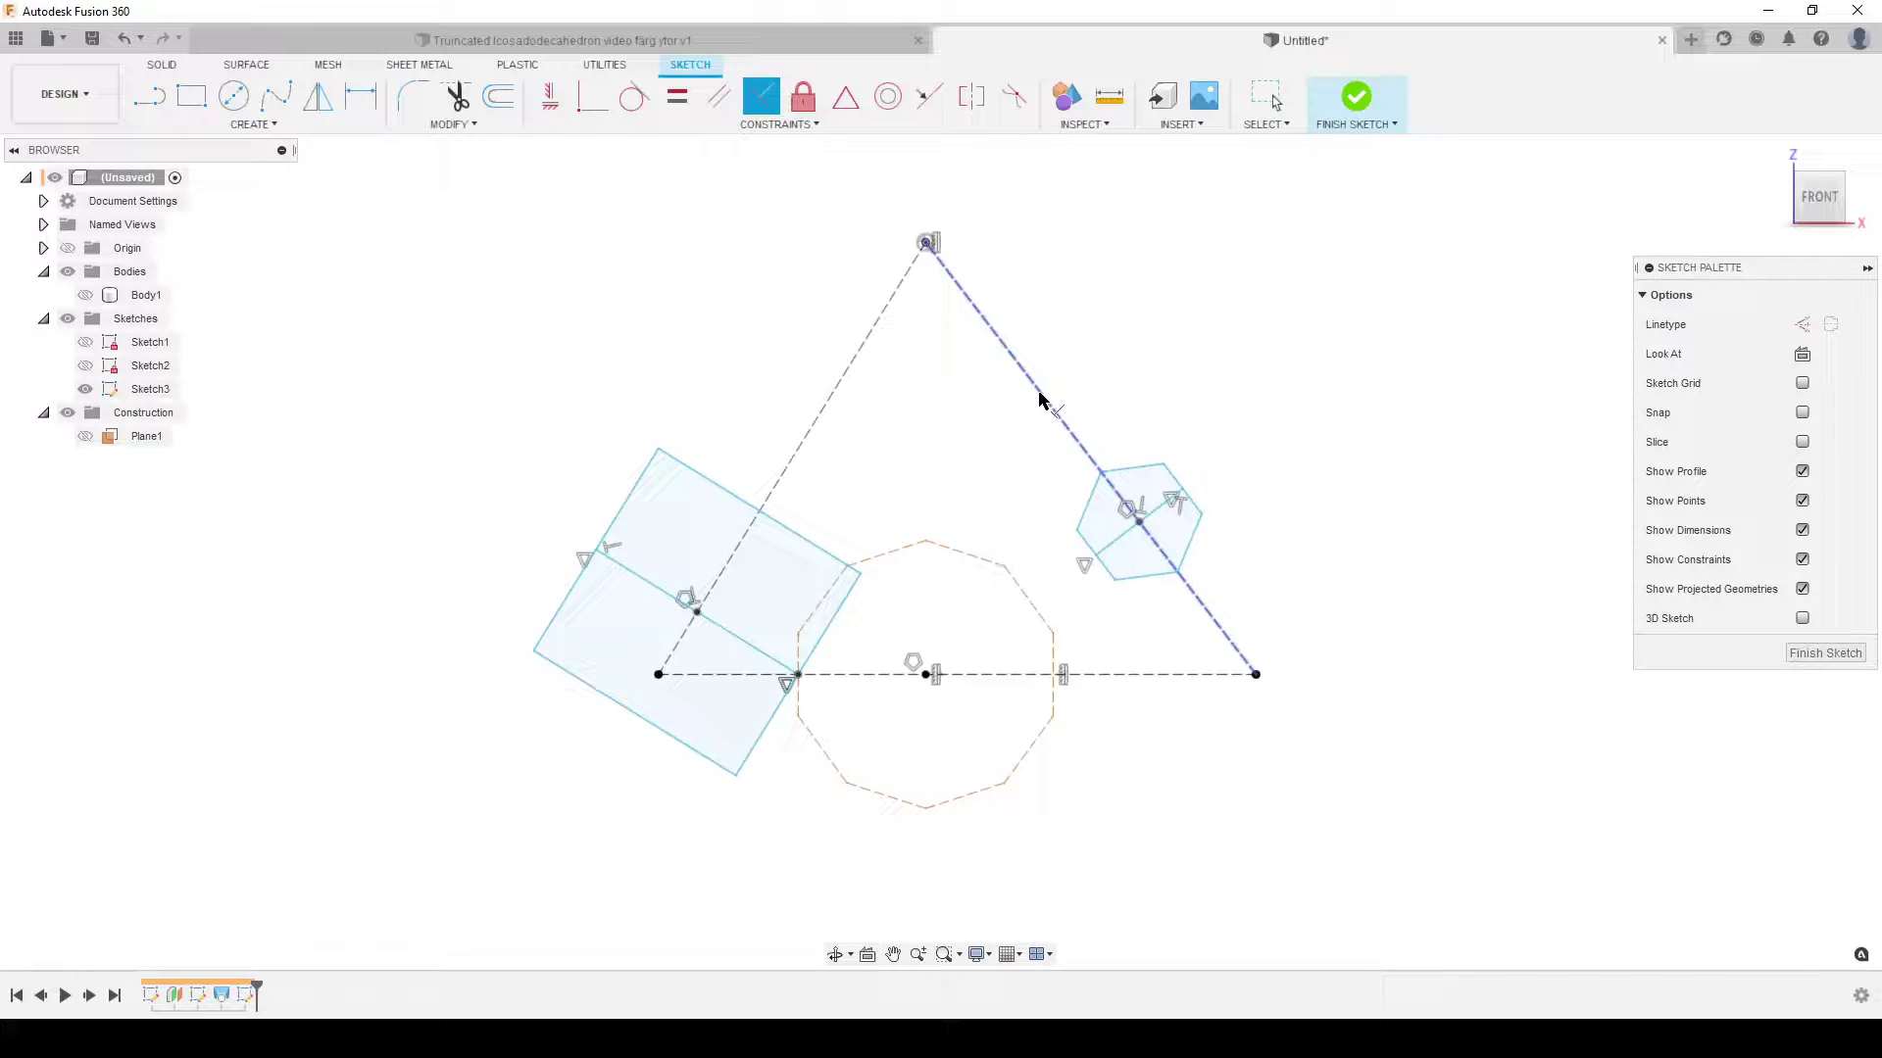
Step: Make the hexagon's lower-left corner coincident with the base point beside the decagon
click(591, 95)
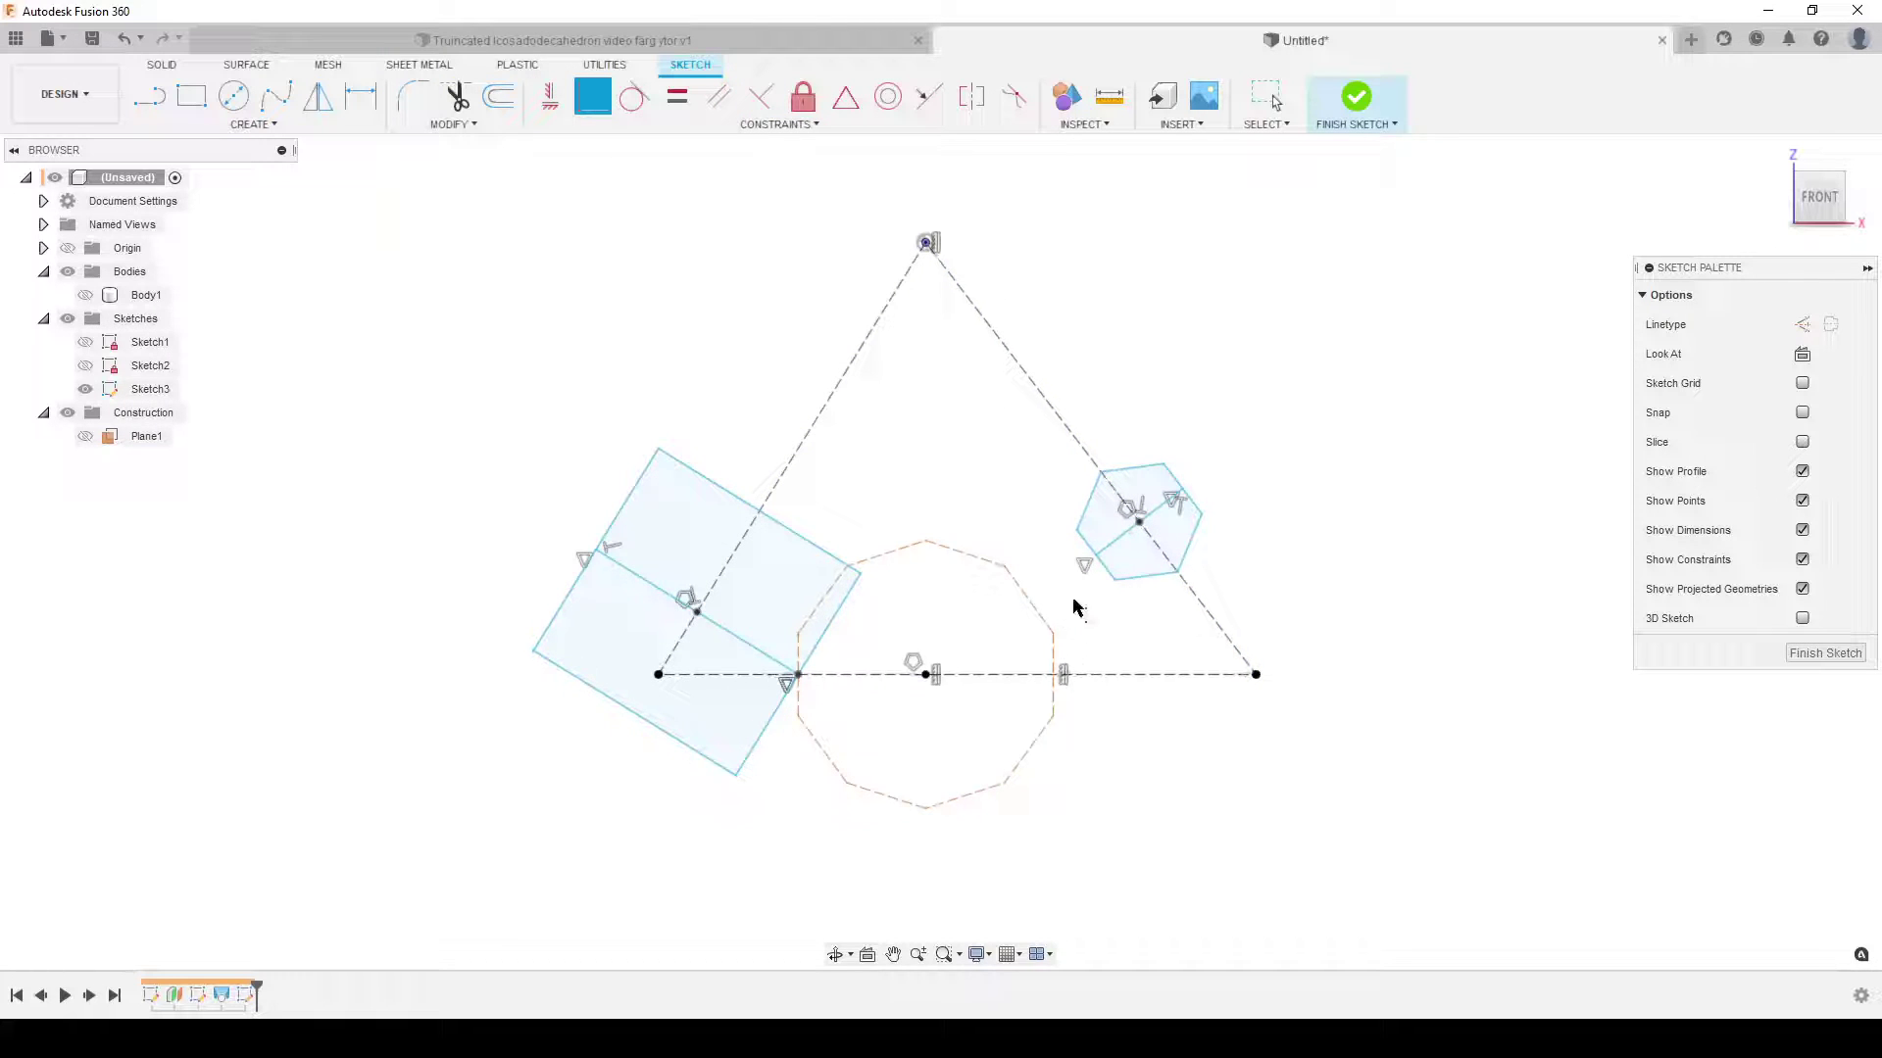
click(1095, 558)
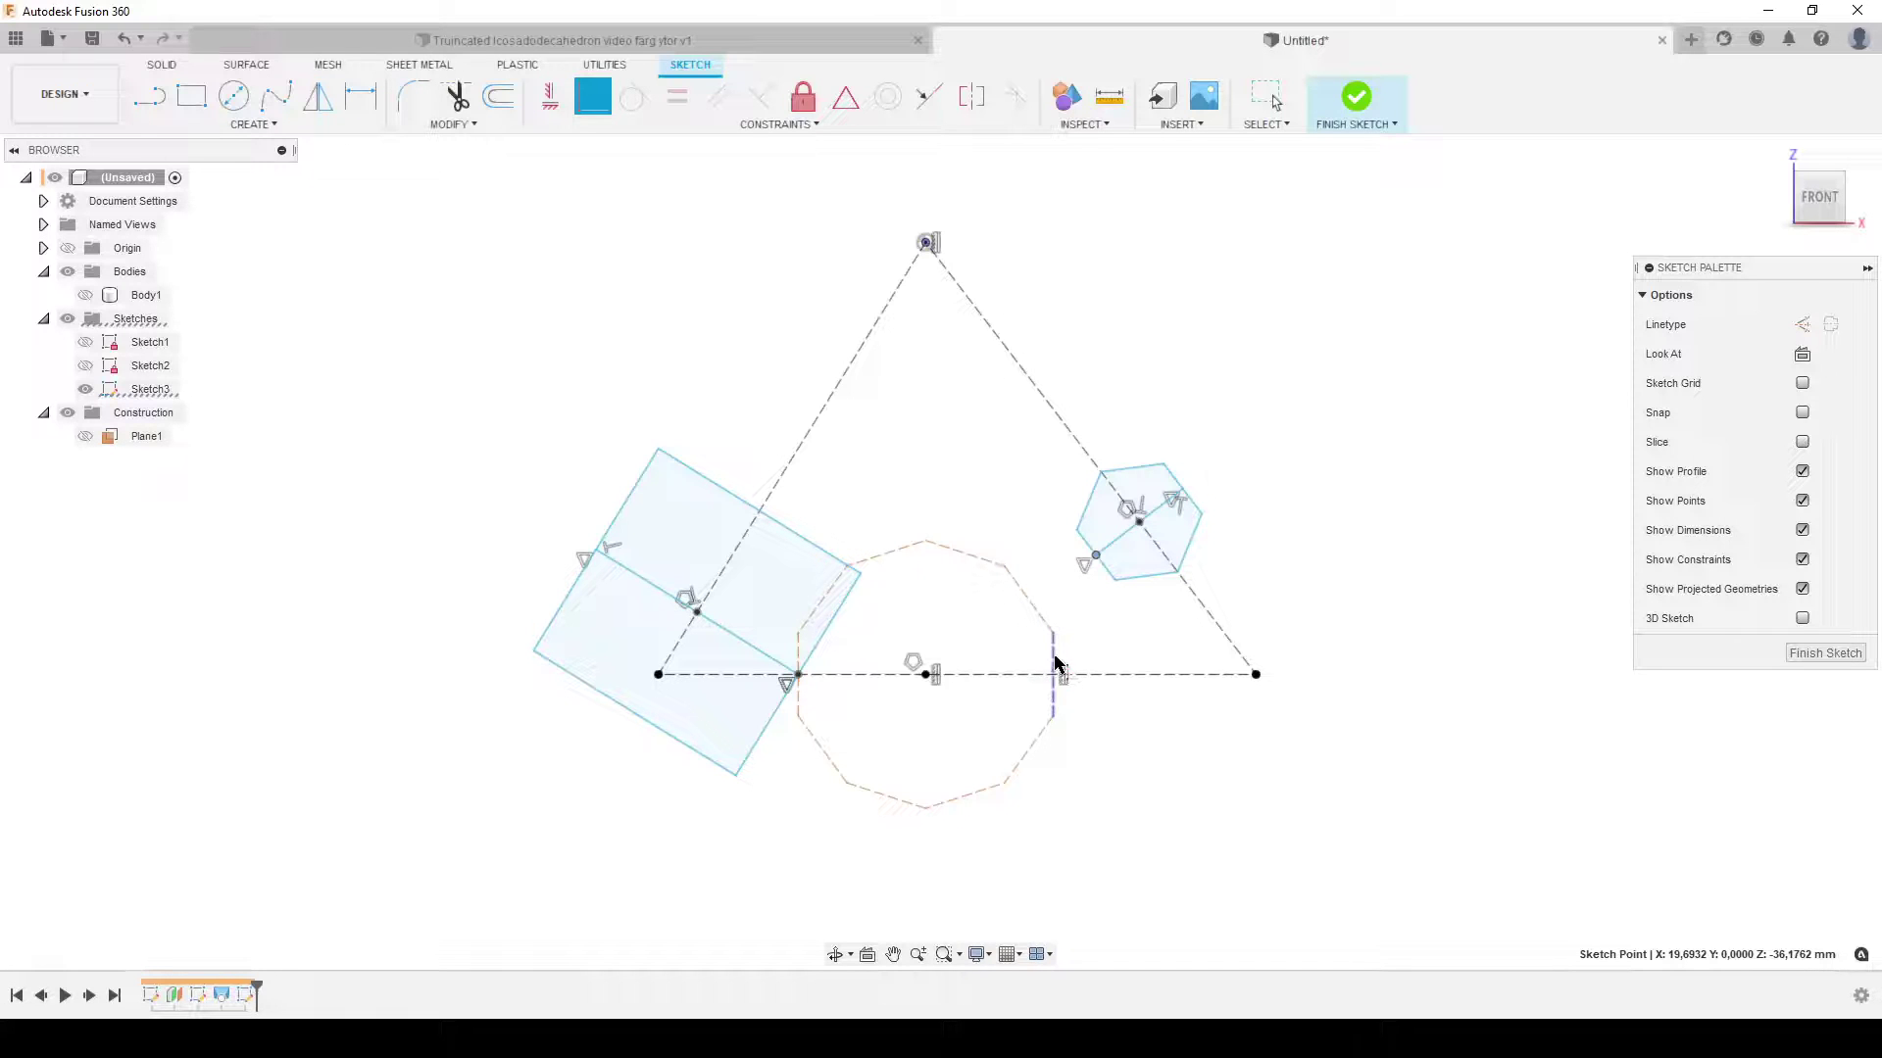
click(1055, 678)
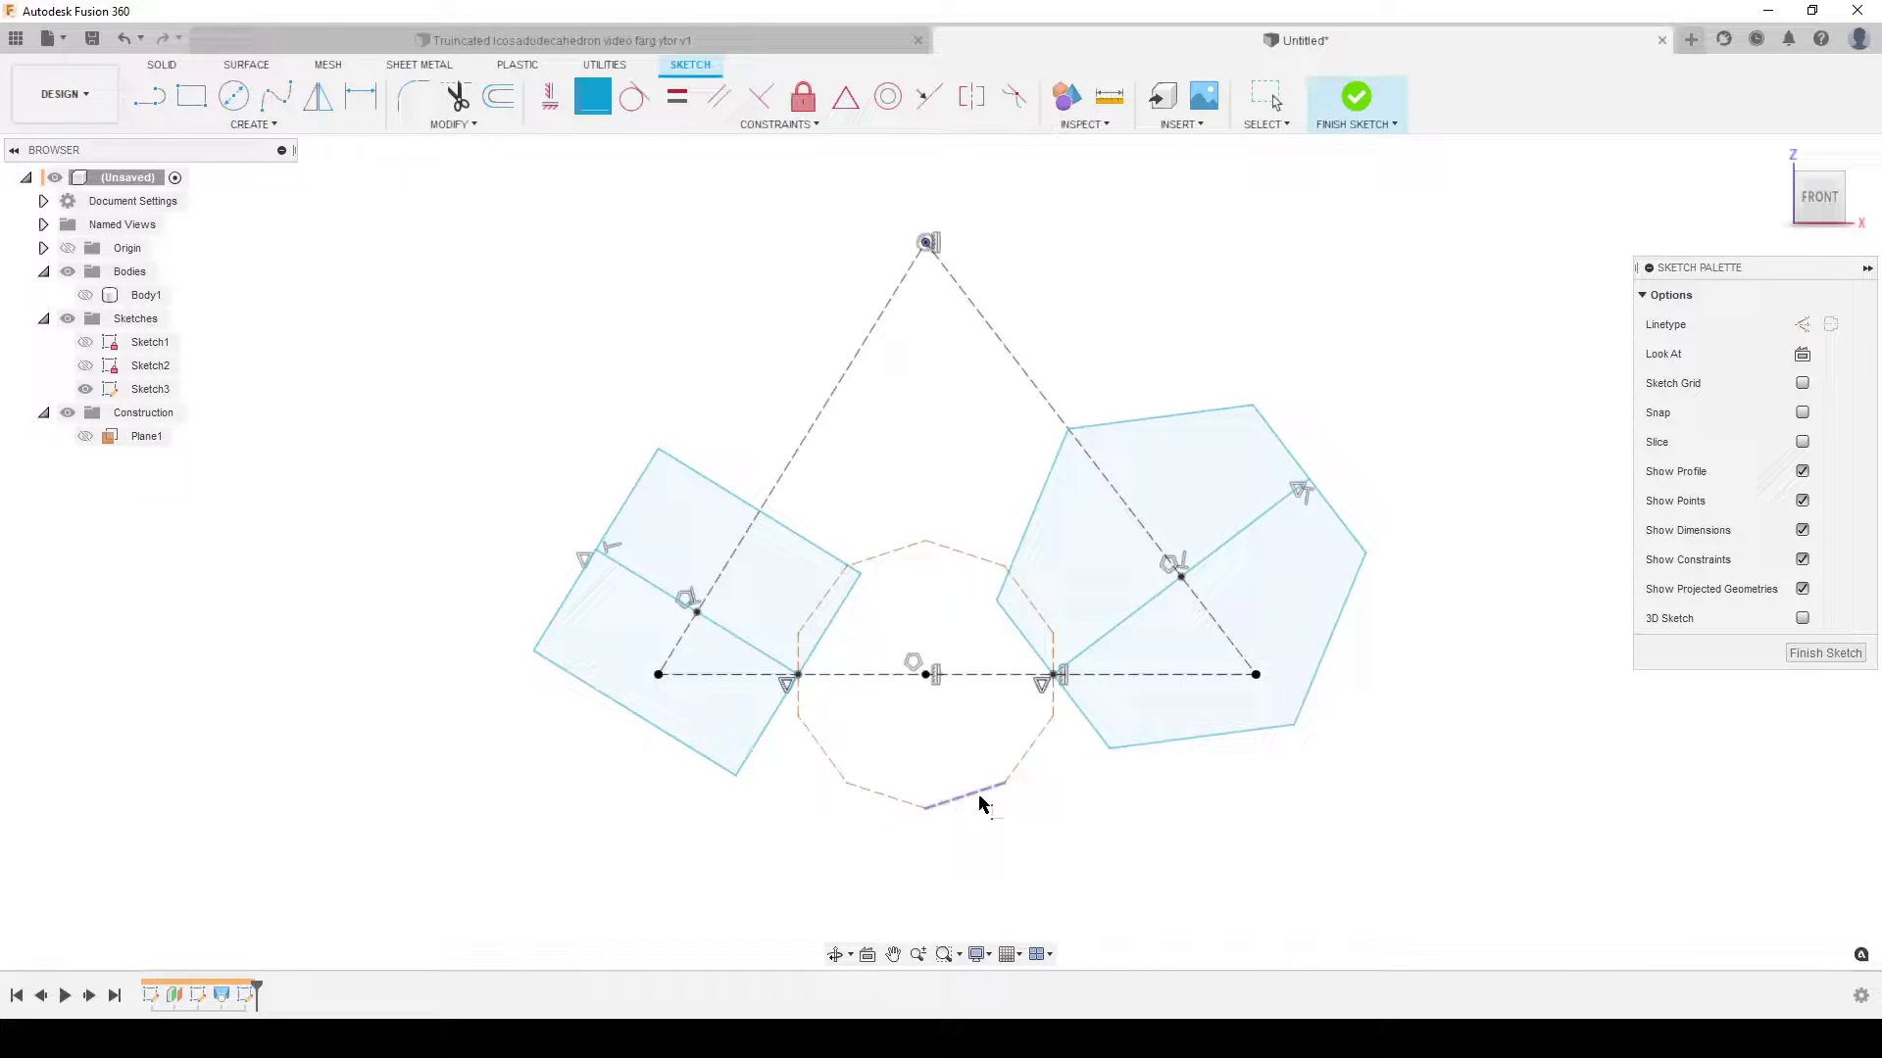
key(Escape)
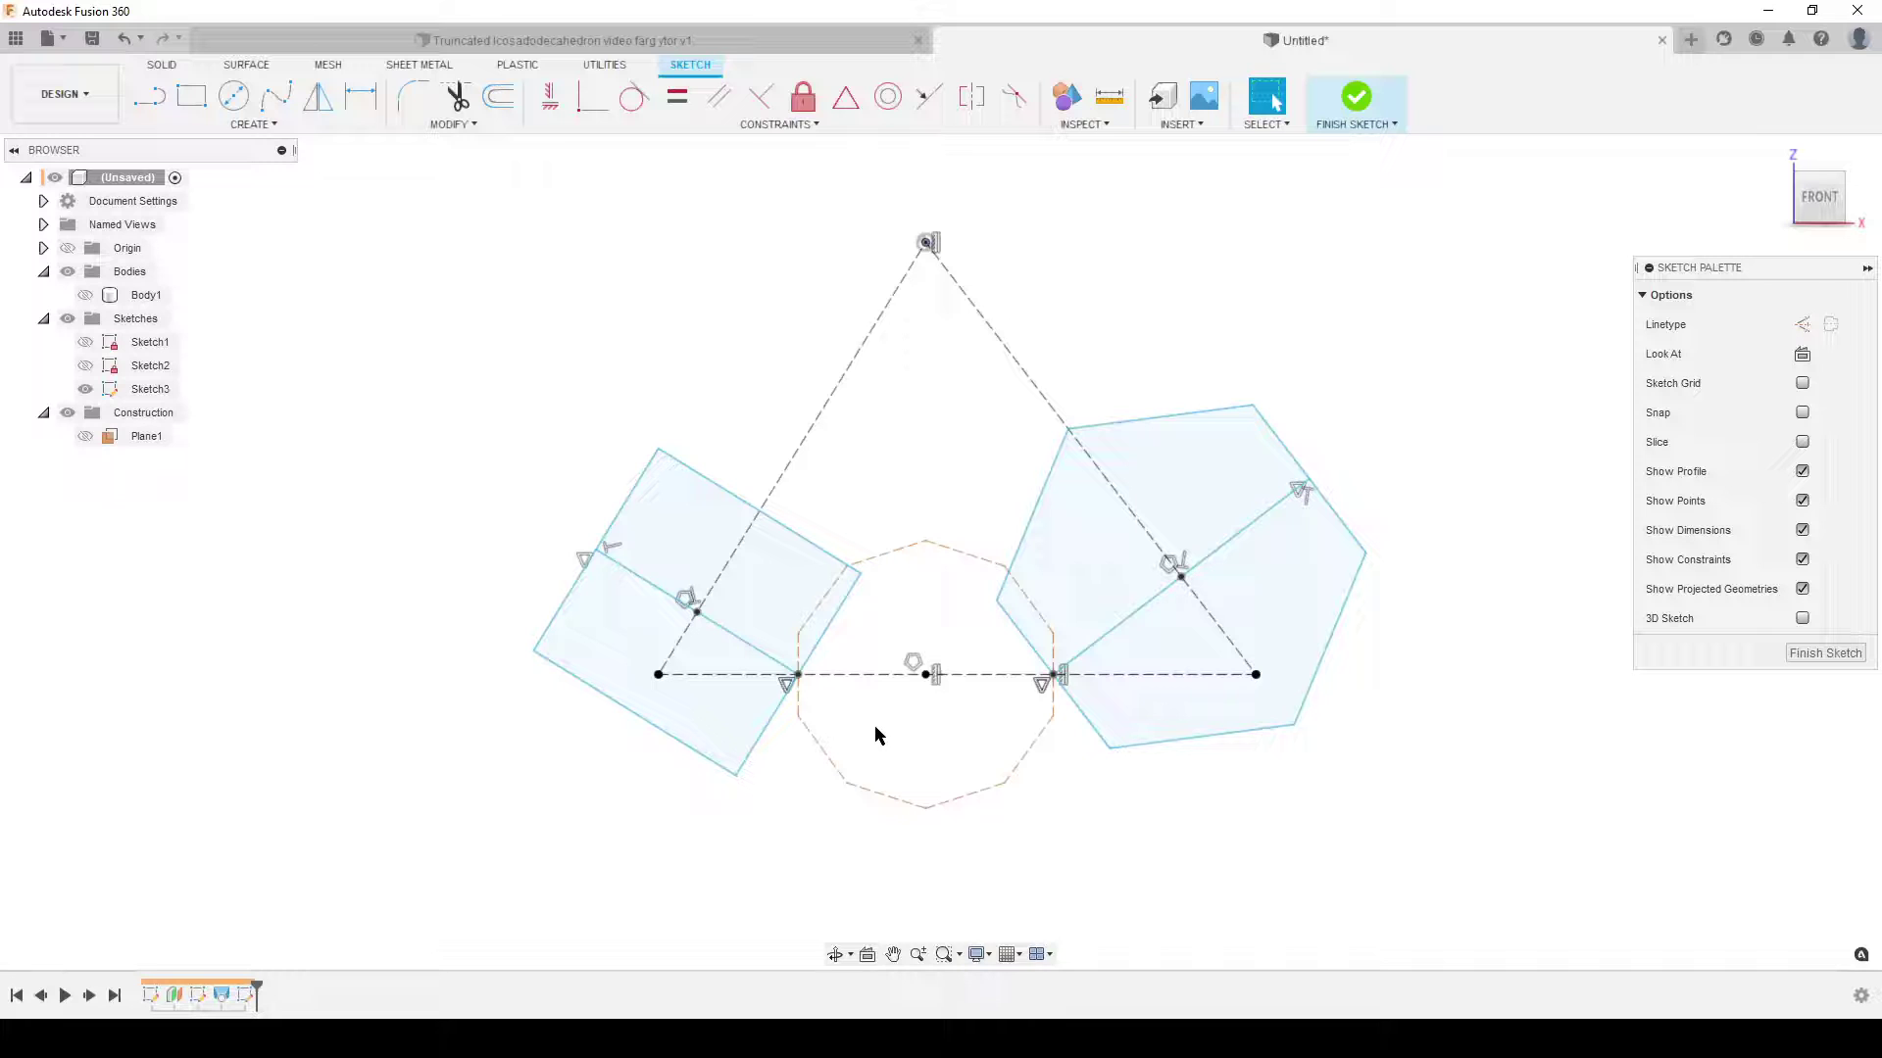
Step: Apply an Equal constraint between the square's top edge and a decagon edge, then finish Sketch3
scroll(994, 765, up, 2)
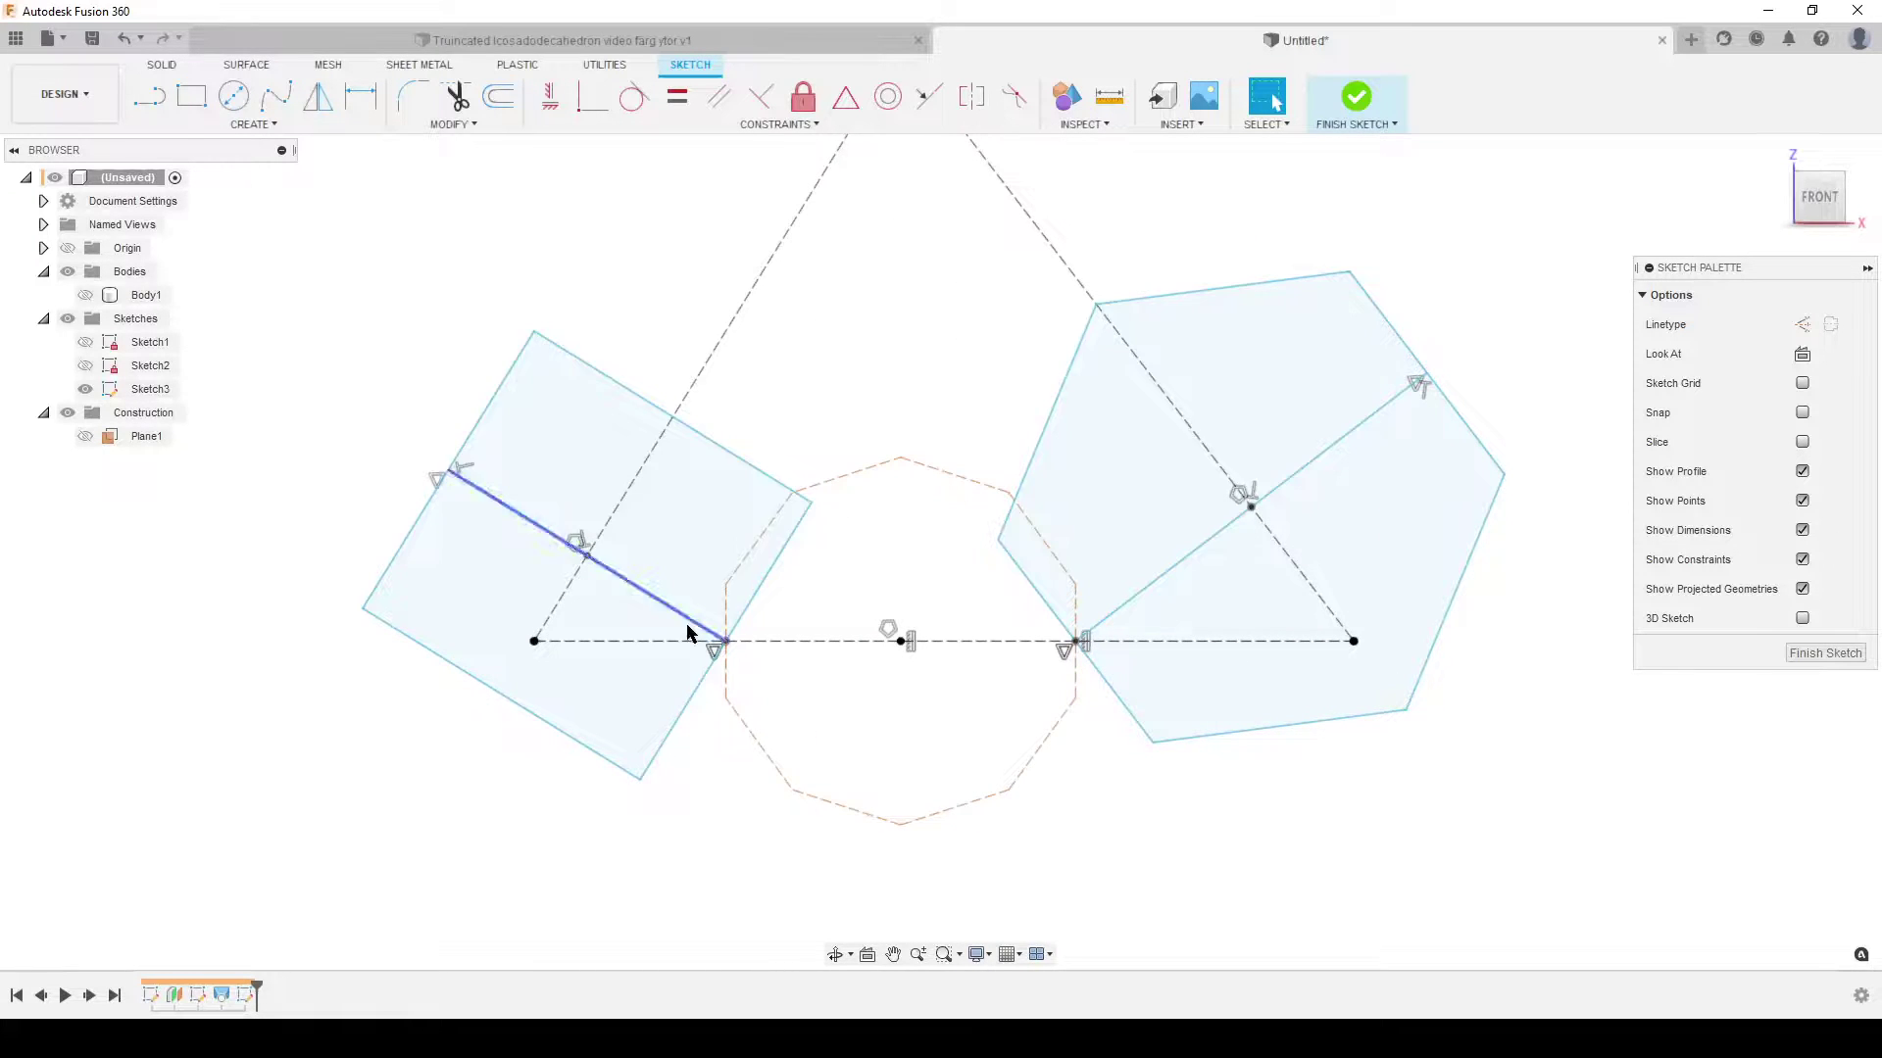
scroll(693, 630, down, 2)
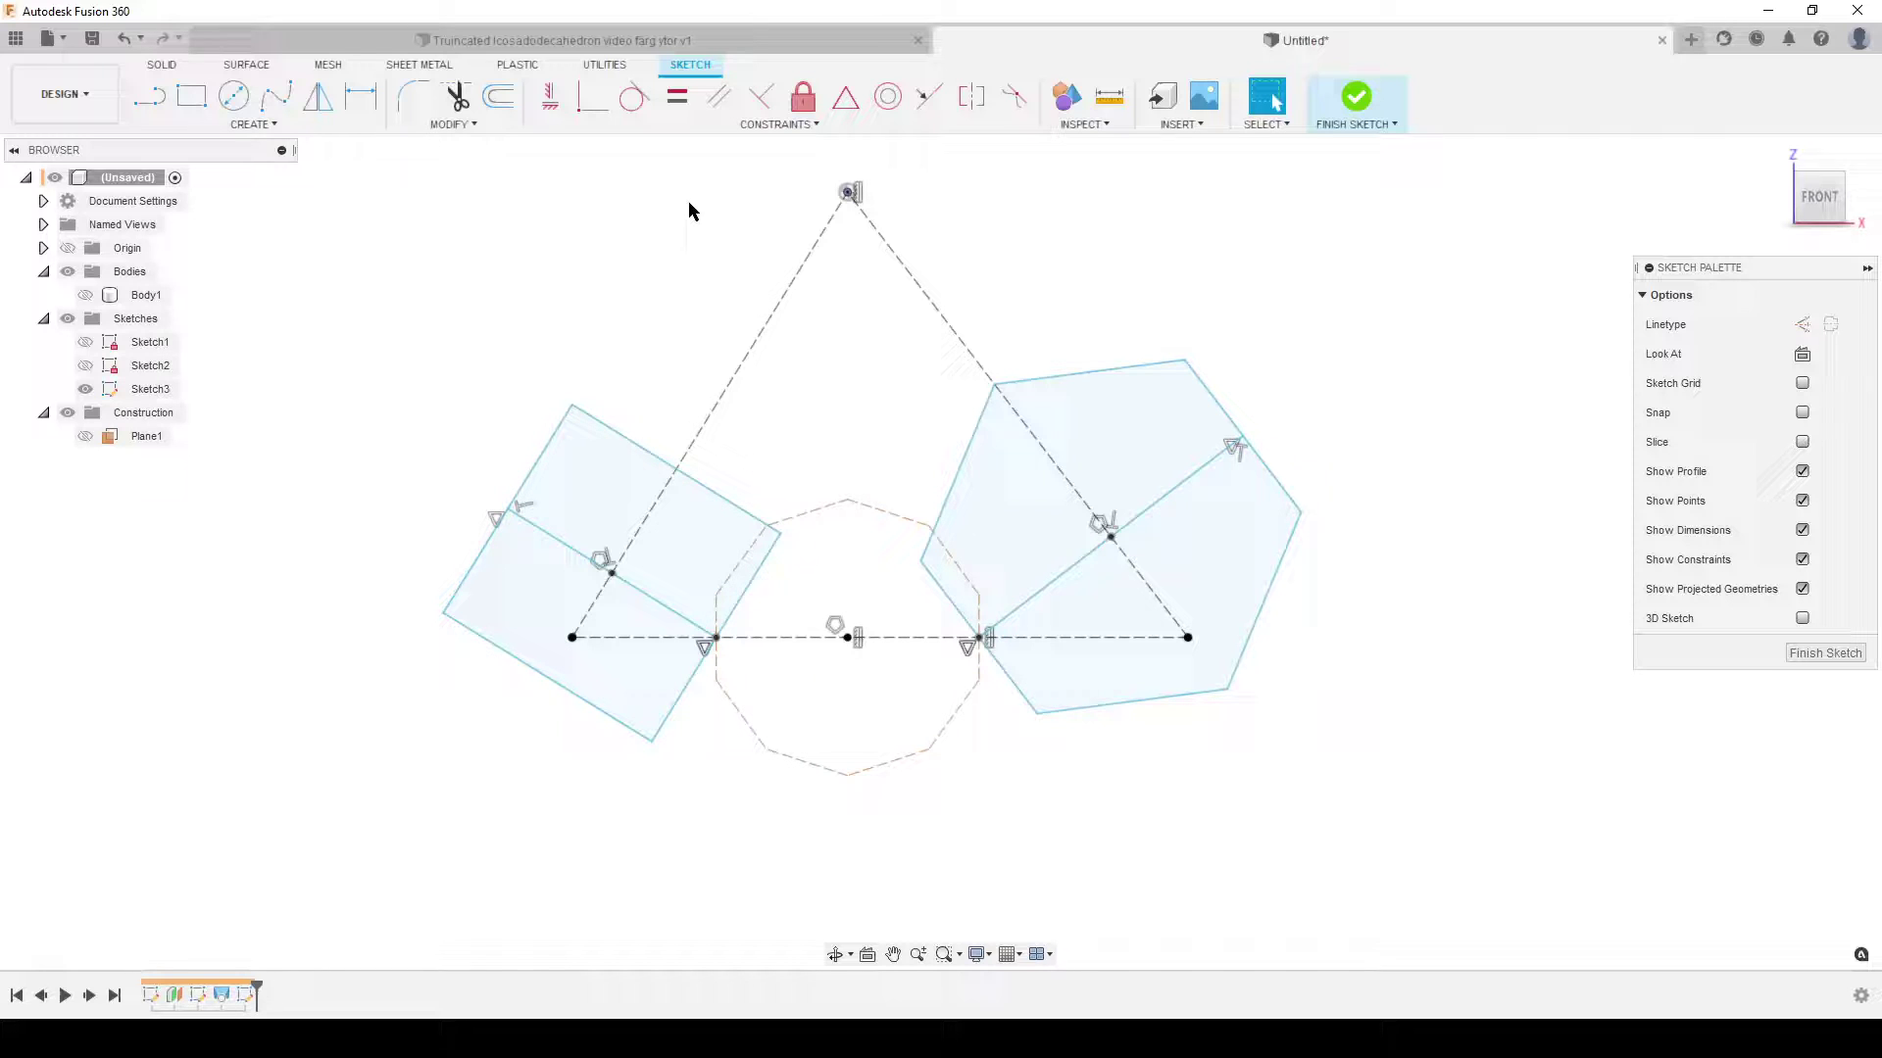
click(676, 96)
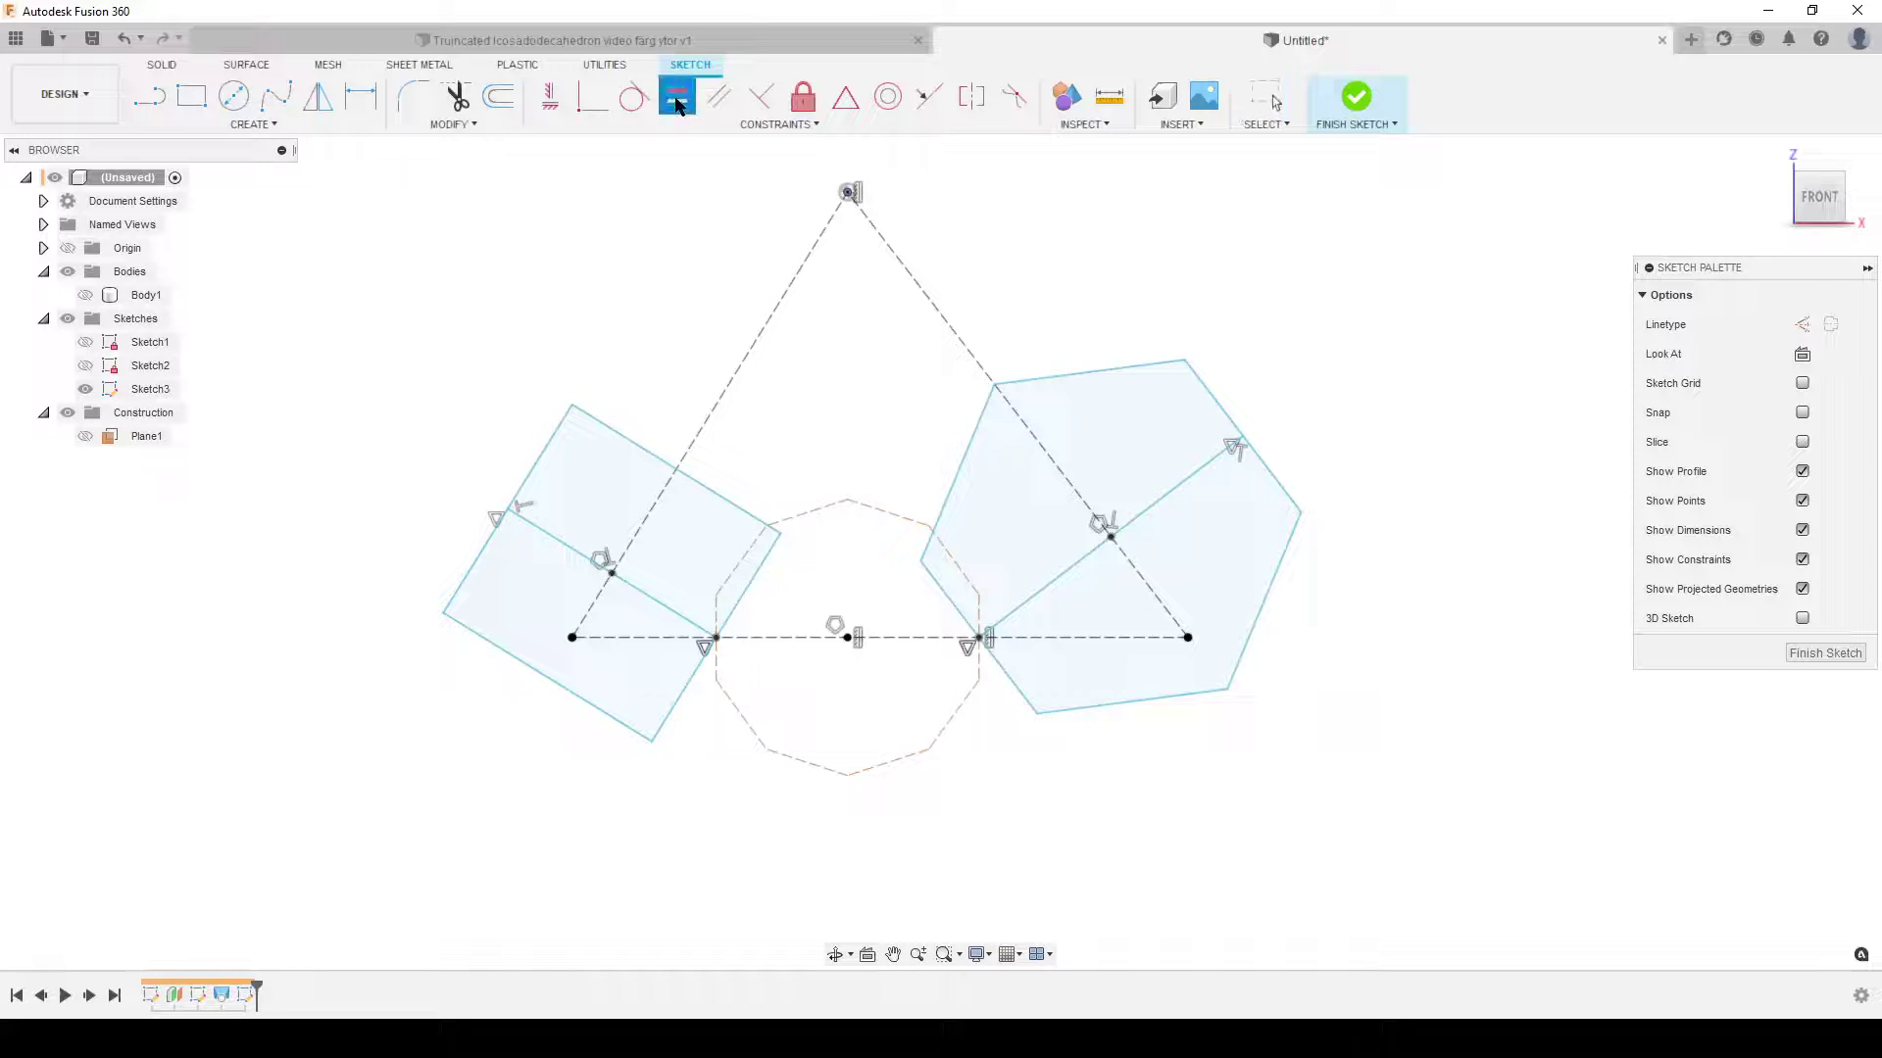
click(615, 443)
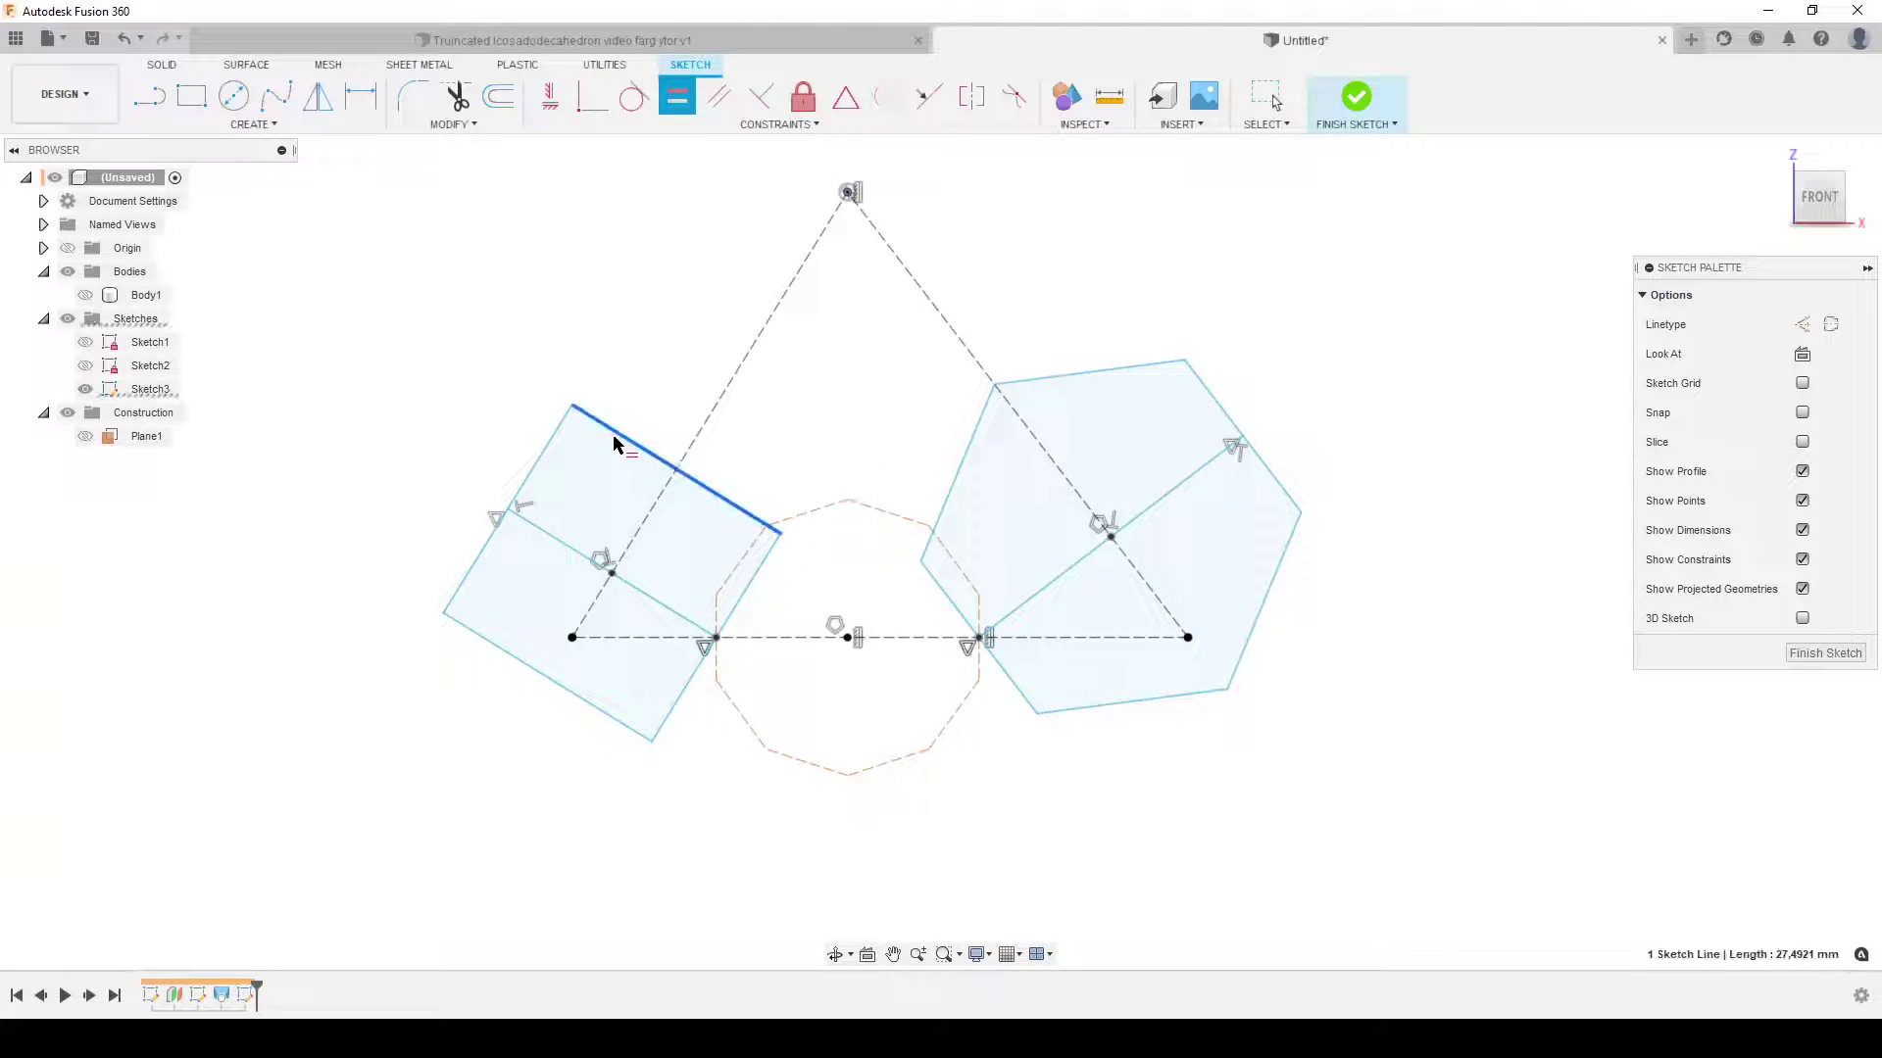
click(808, 513)
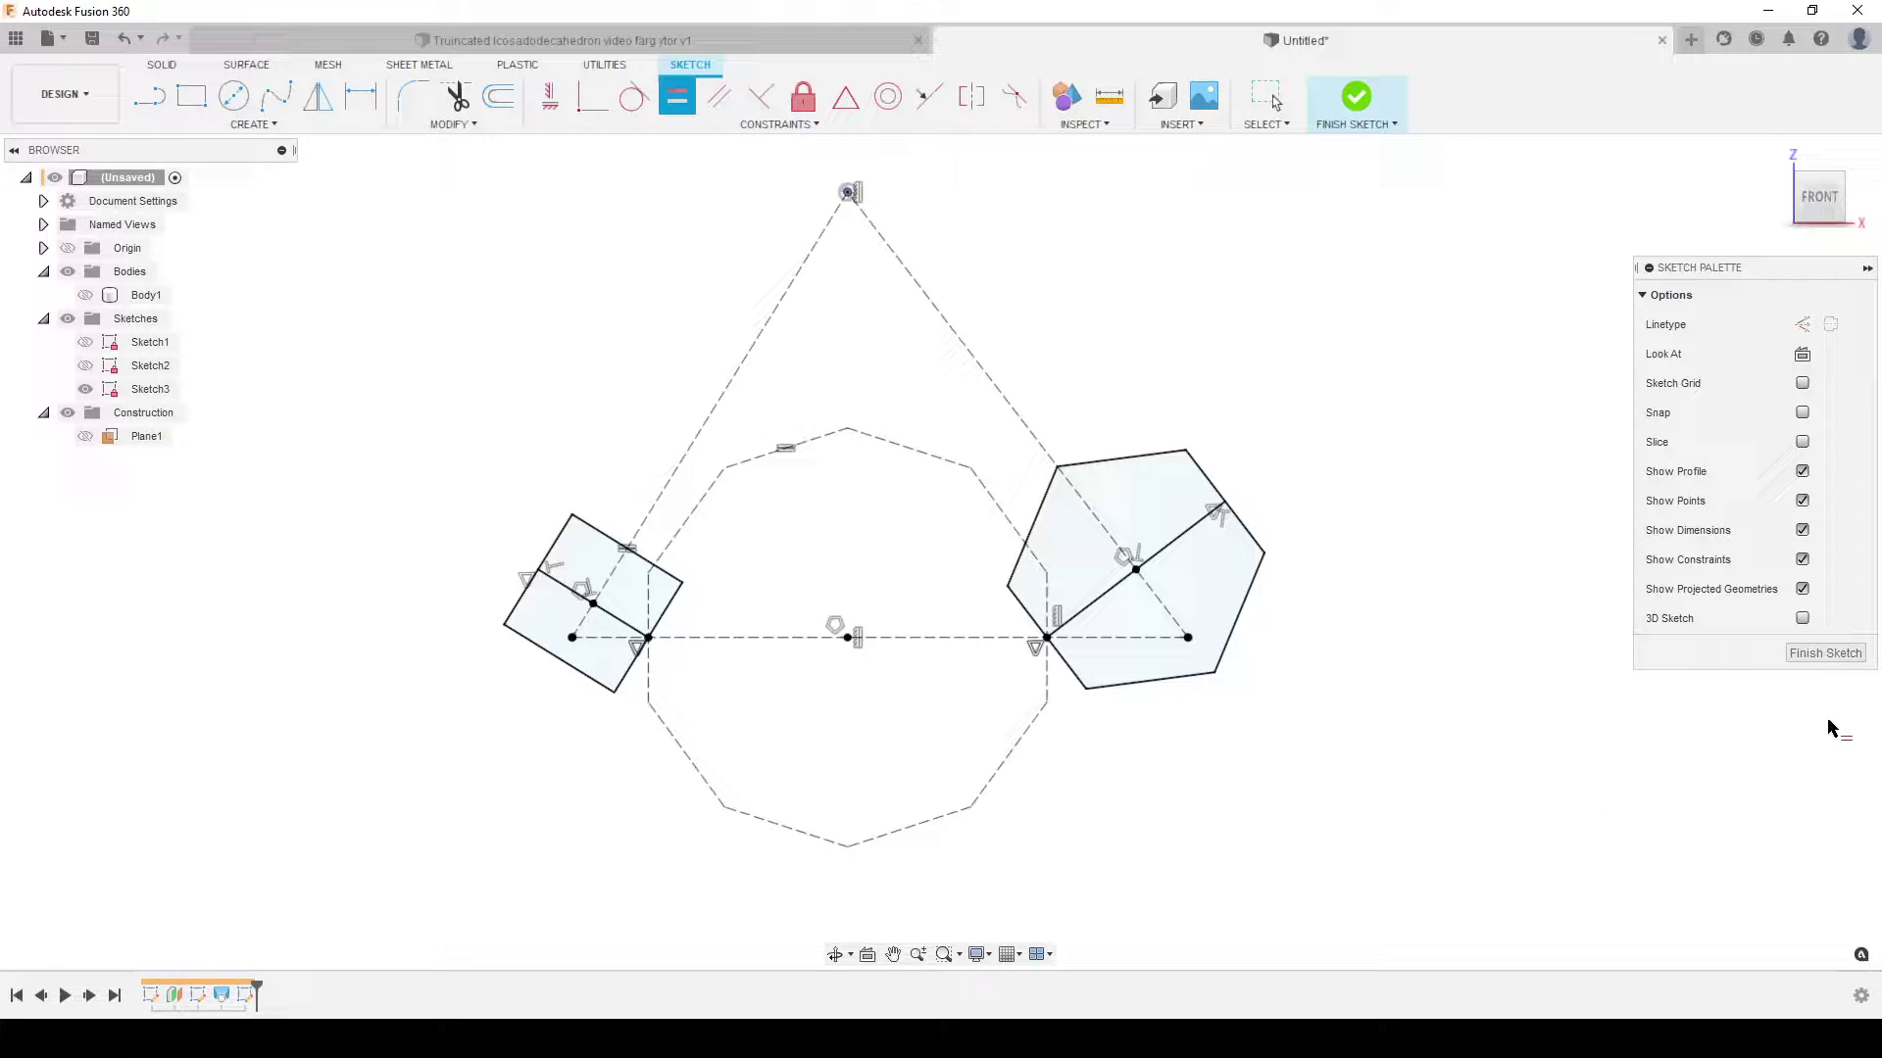
click(1847, 653)
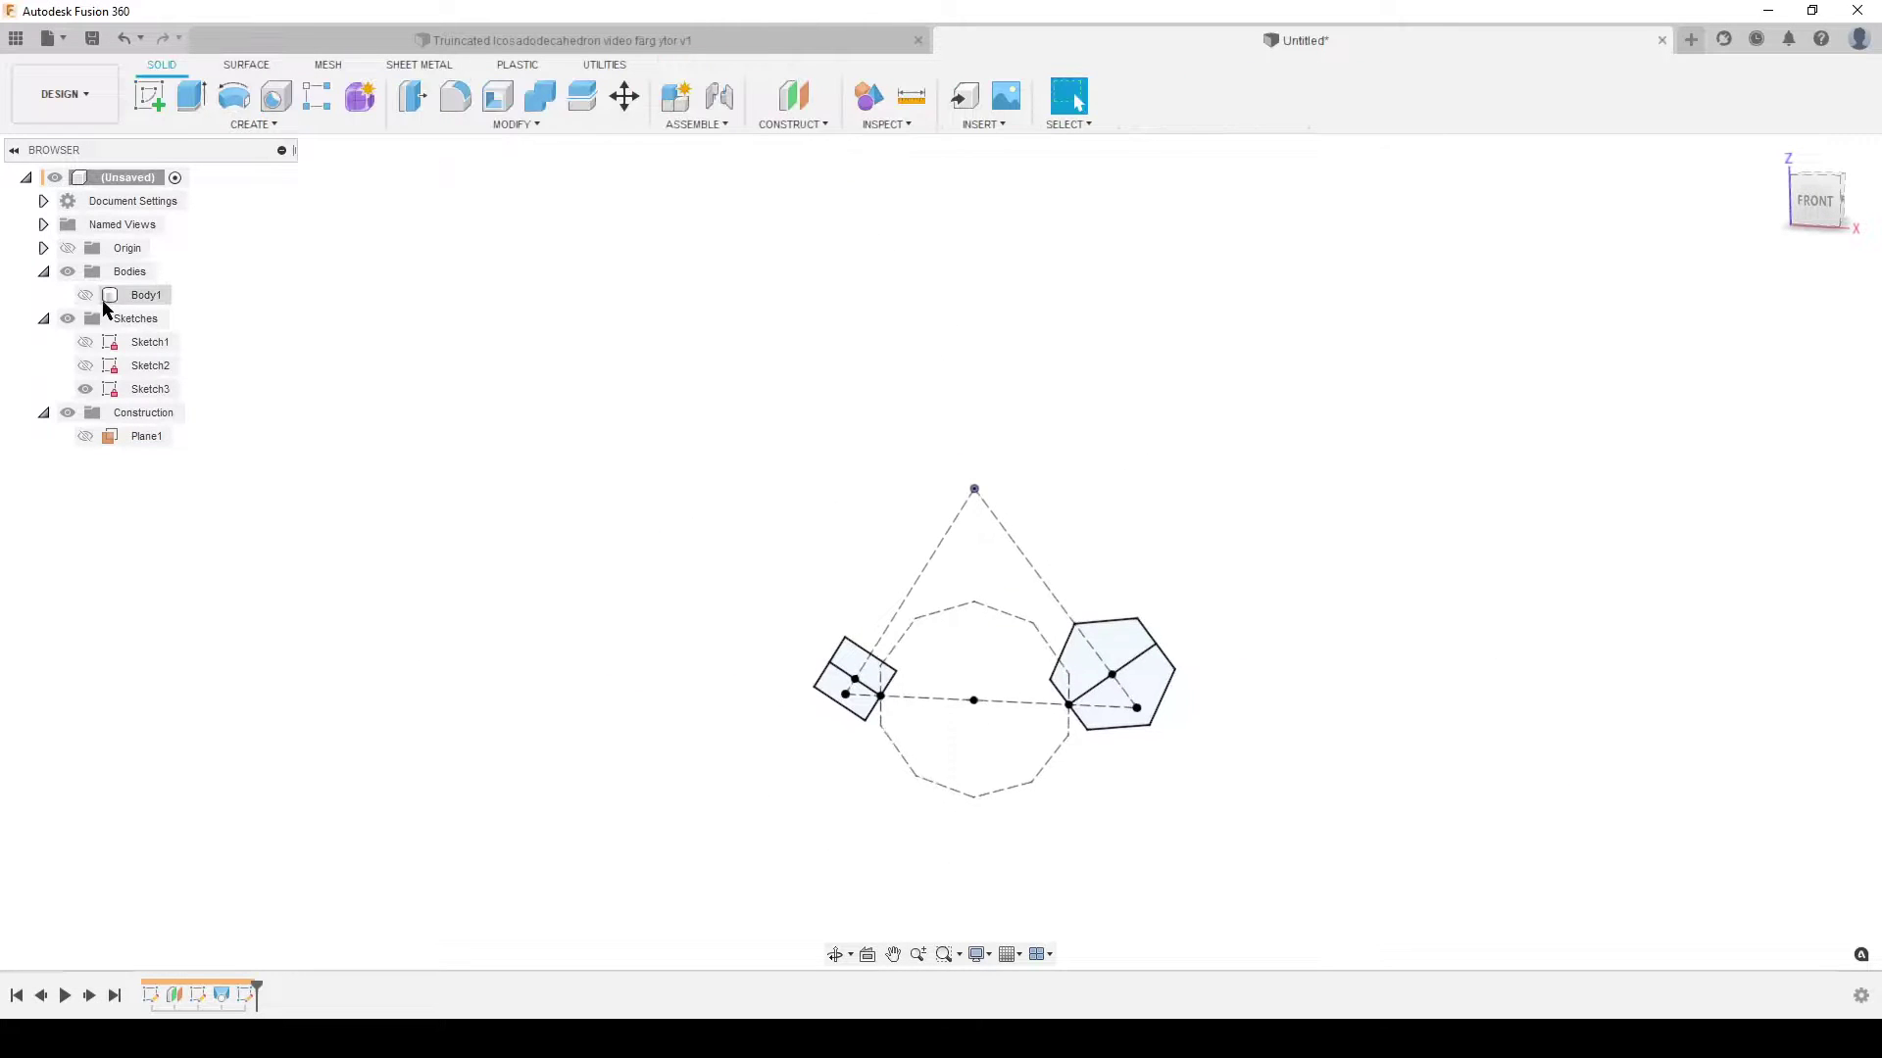
Step: Show Body1 and start an extrusion of the square and hexagon profiles
click(85, 295)
mouse_move(555, 630)
shift+middle_down()
mouse_move(474, 638)
mouse_move(621, 617)
mouse_move(572, 584)
mouse_move(710, 582)
mouse_move(600, 592)
mouse_move(651, 614)
shift+middle_up()
key(e)
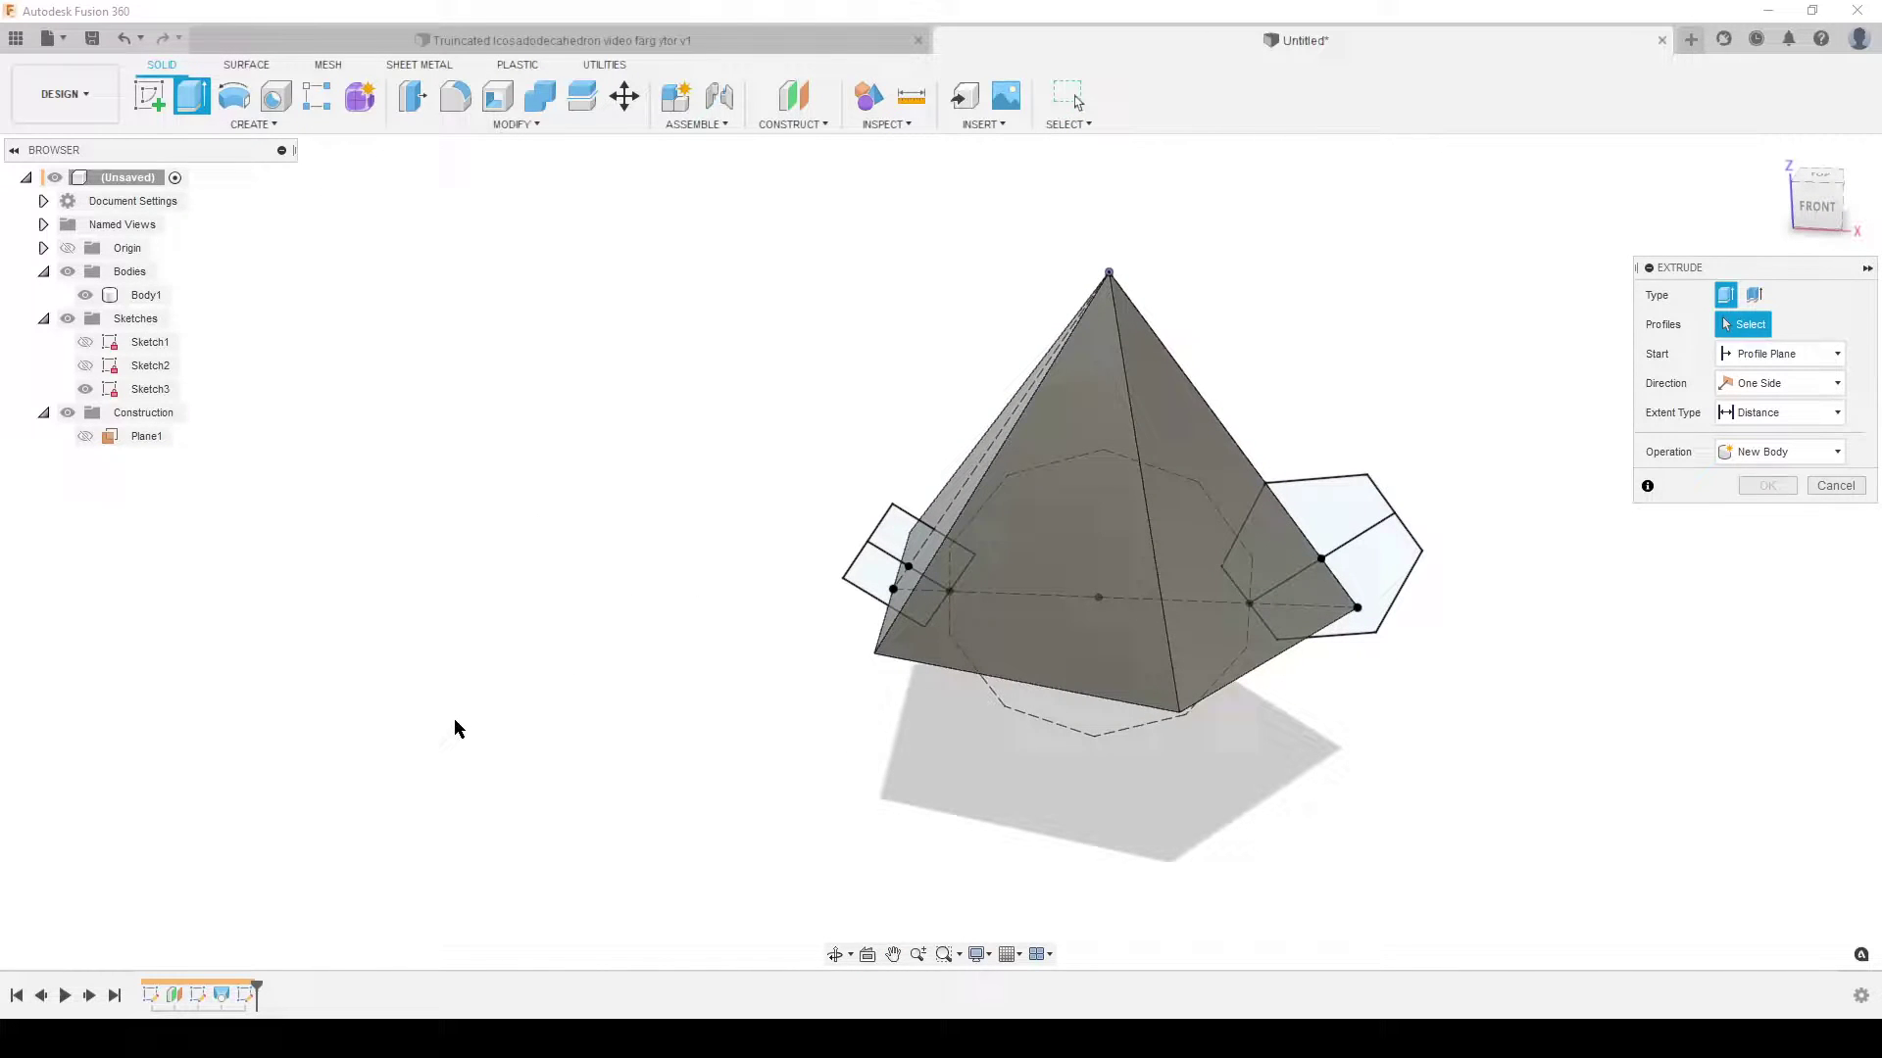
click(867, 580)
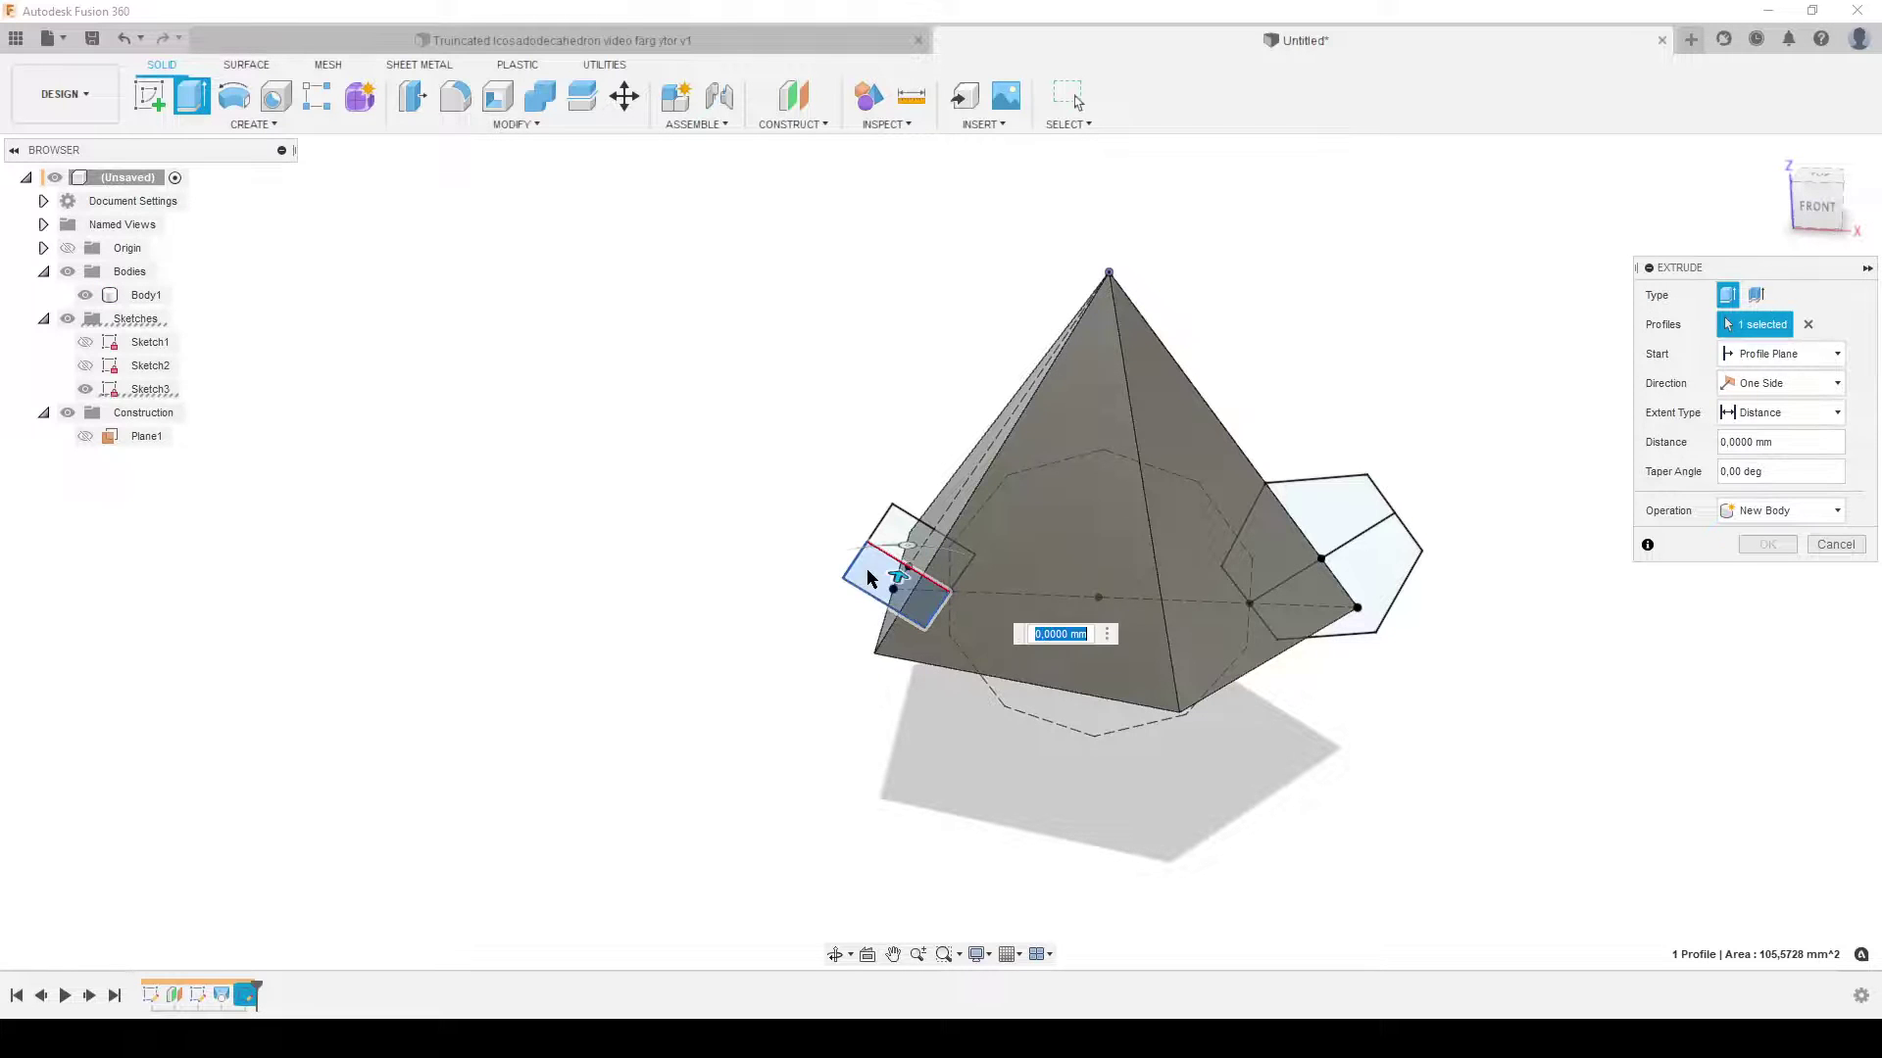
click(1396, 578)
Step: Set the extrusion to a symmetric, through-all cut and check the preview
shift+middle_drag(1385, 777, 1372, 605)
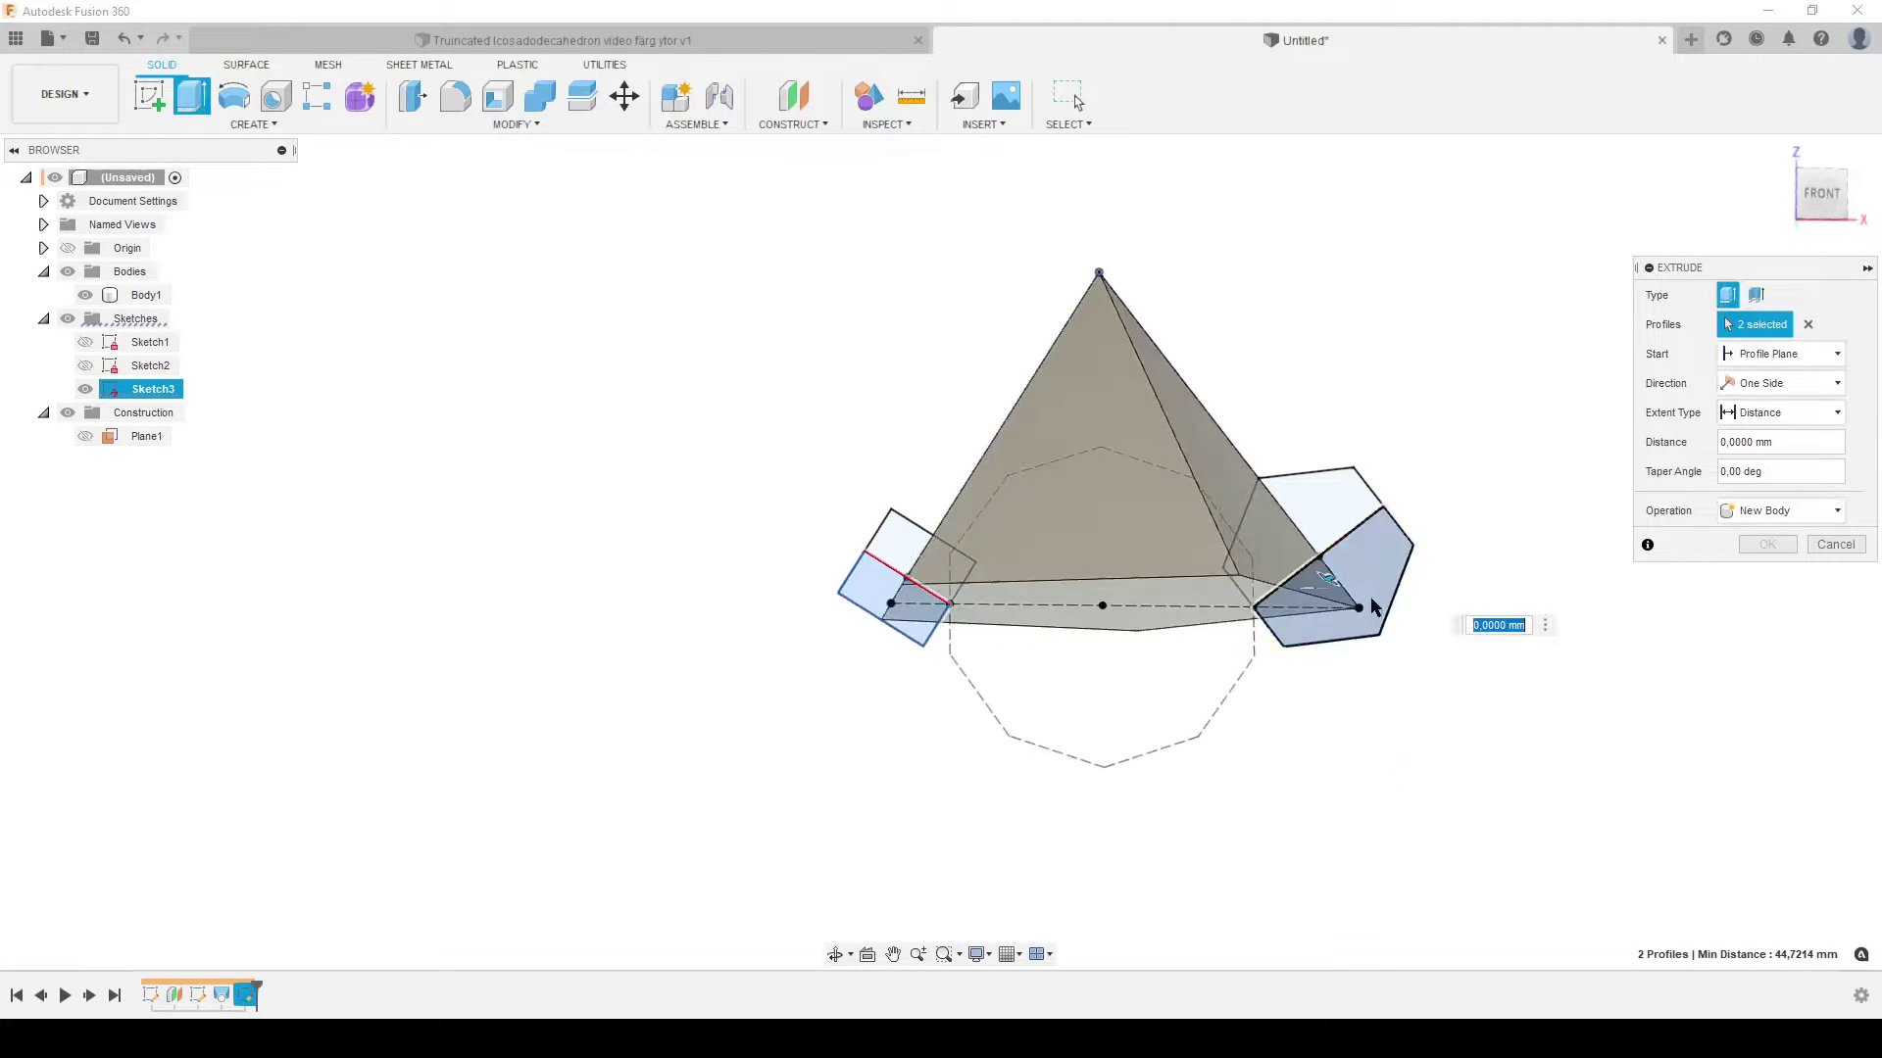
shift+middle_drag(1316, 767, 1277, 777)
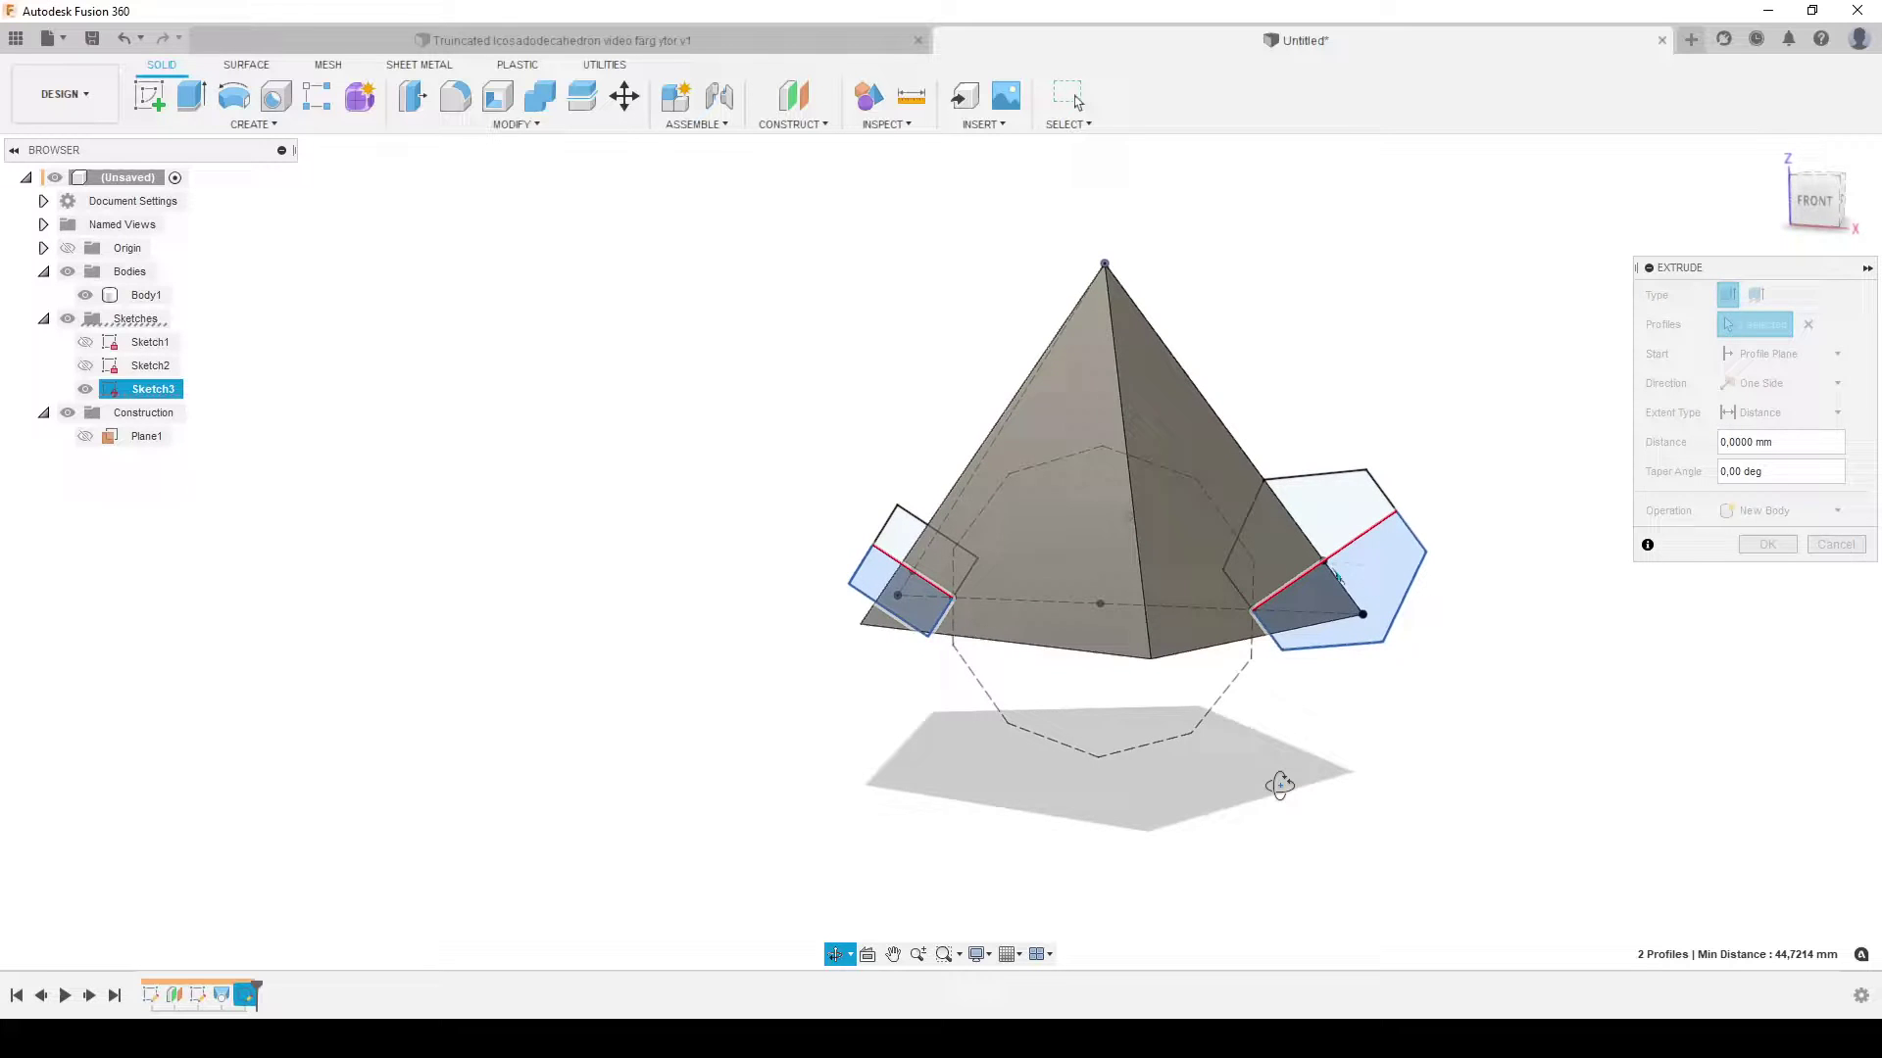
click(1823, 382)
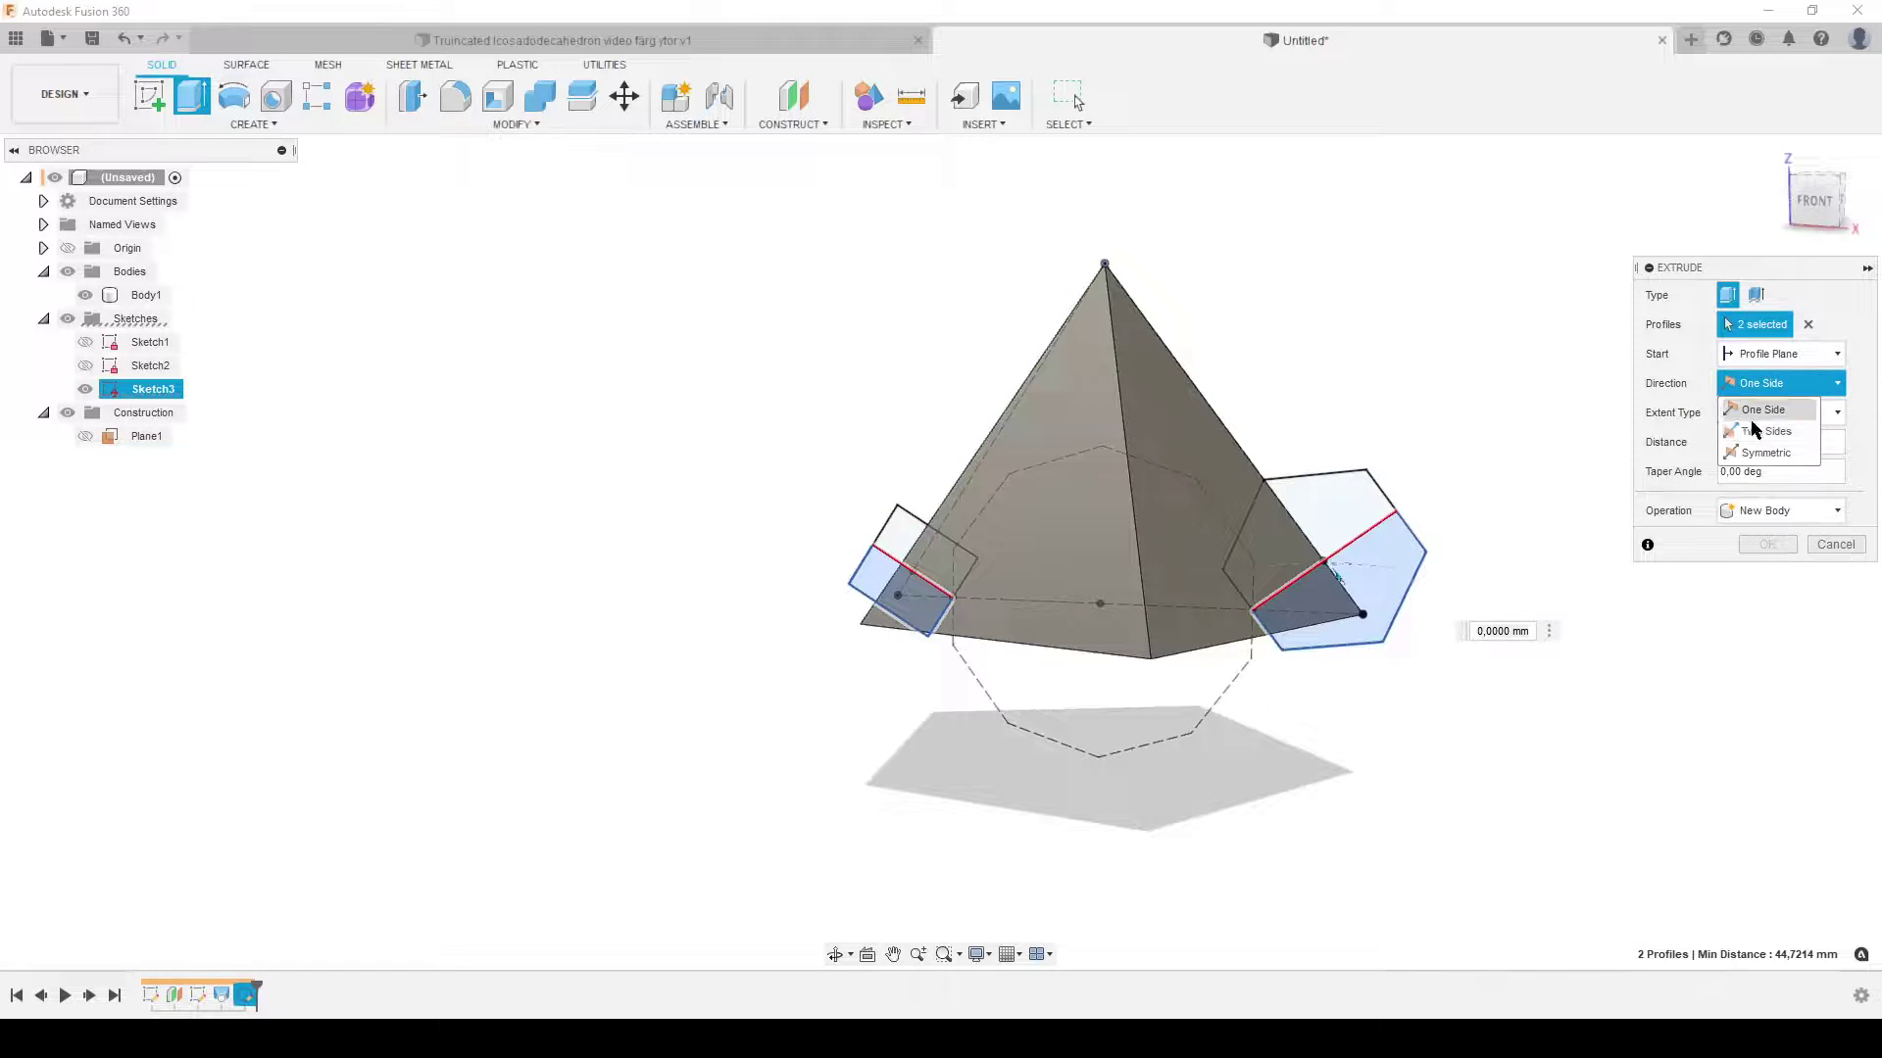
click(1754, 457)
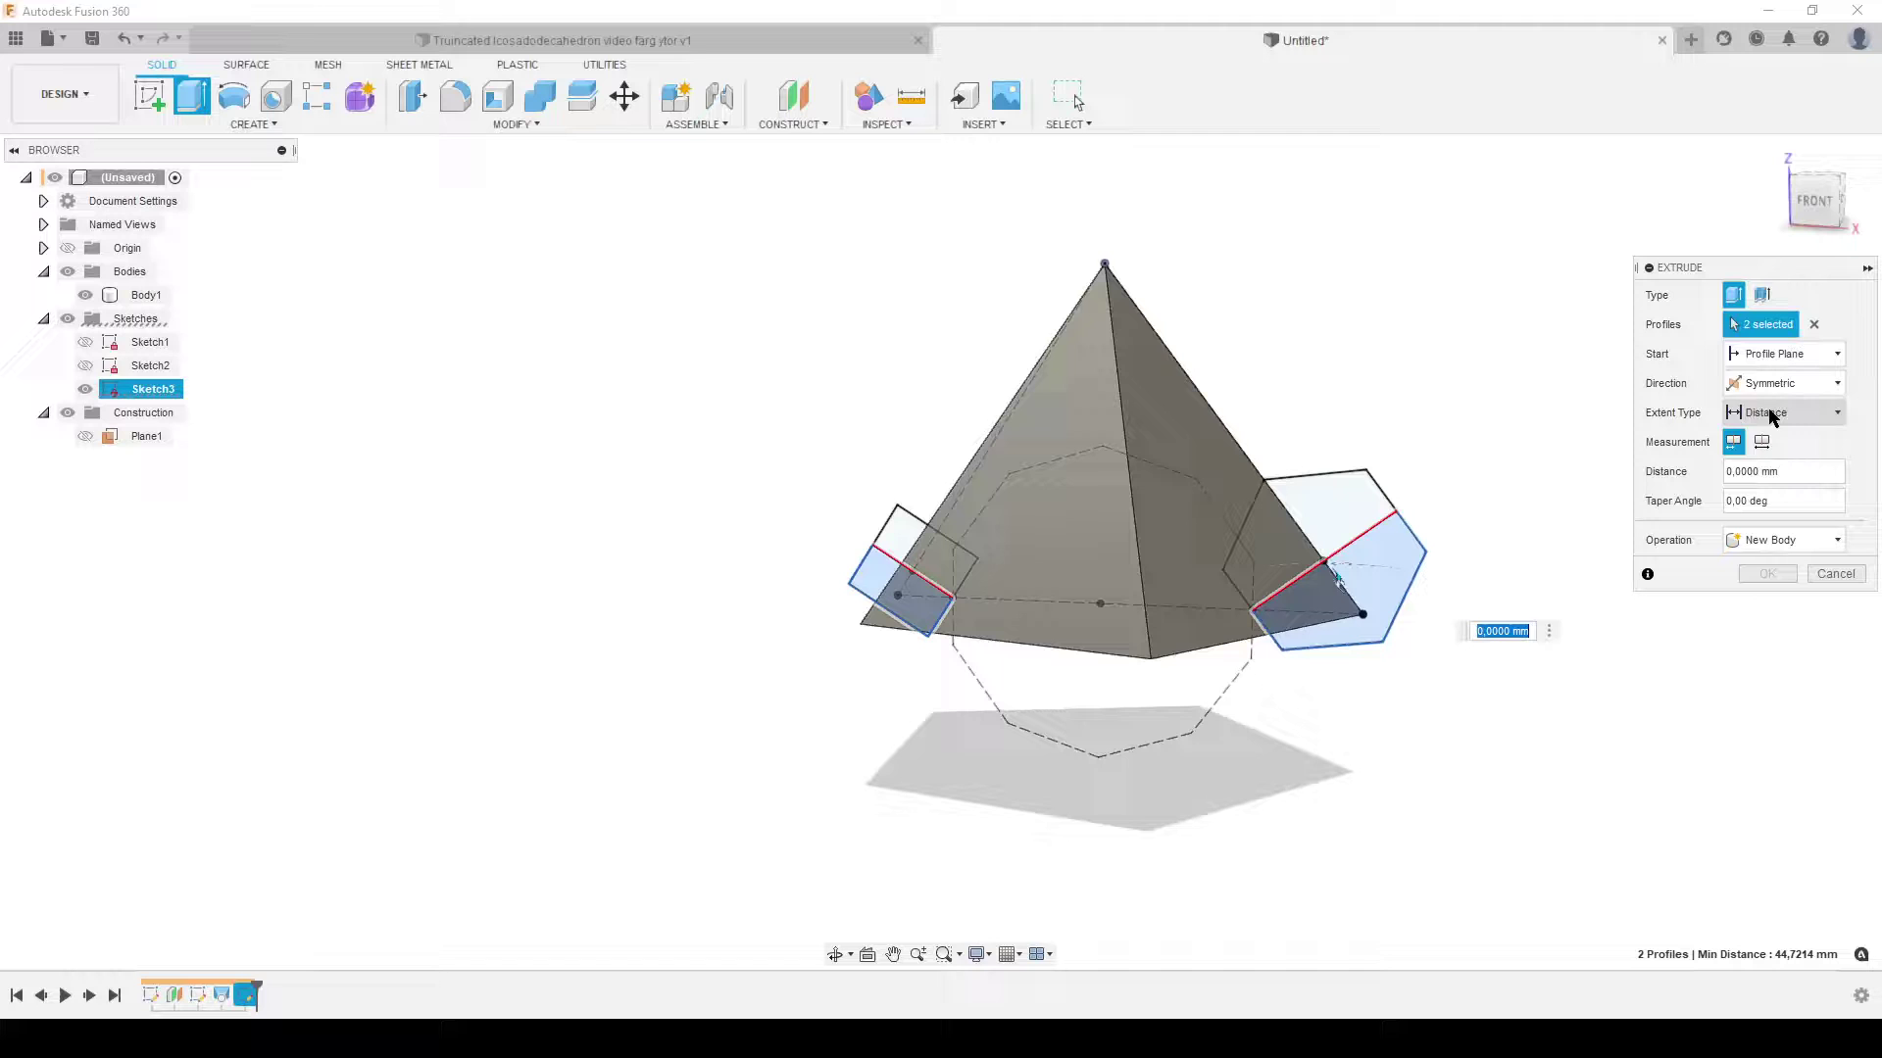
click(1829, 412)
click(1754, 461)
shift+middle_drag(1577, 769, 1196, 624)
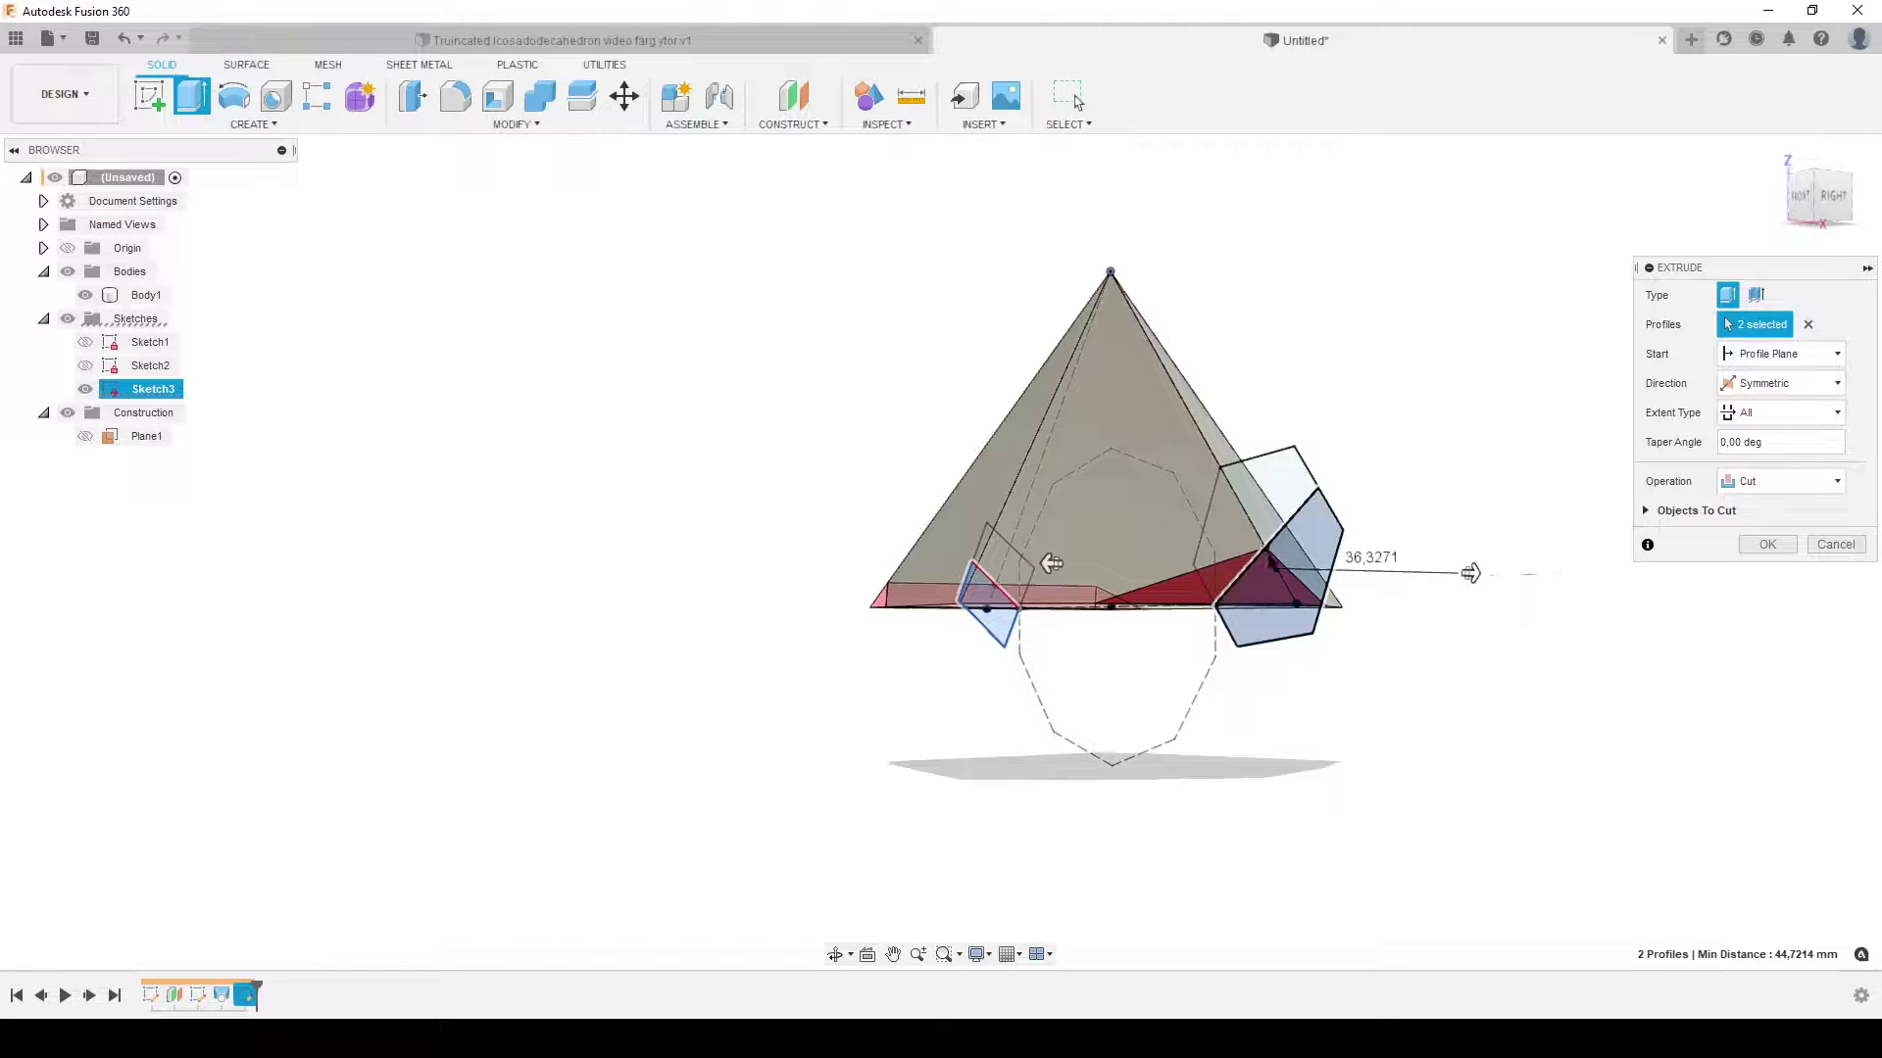
shift+middle_drag(853, 755, 1063, 735)
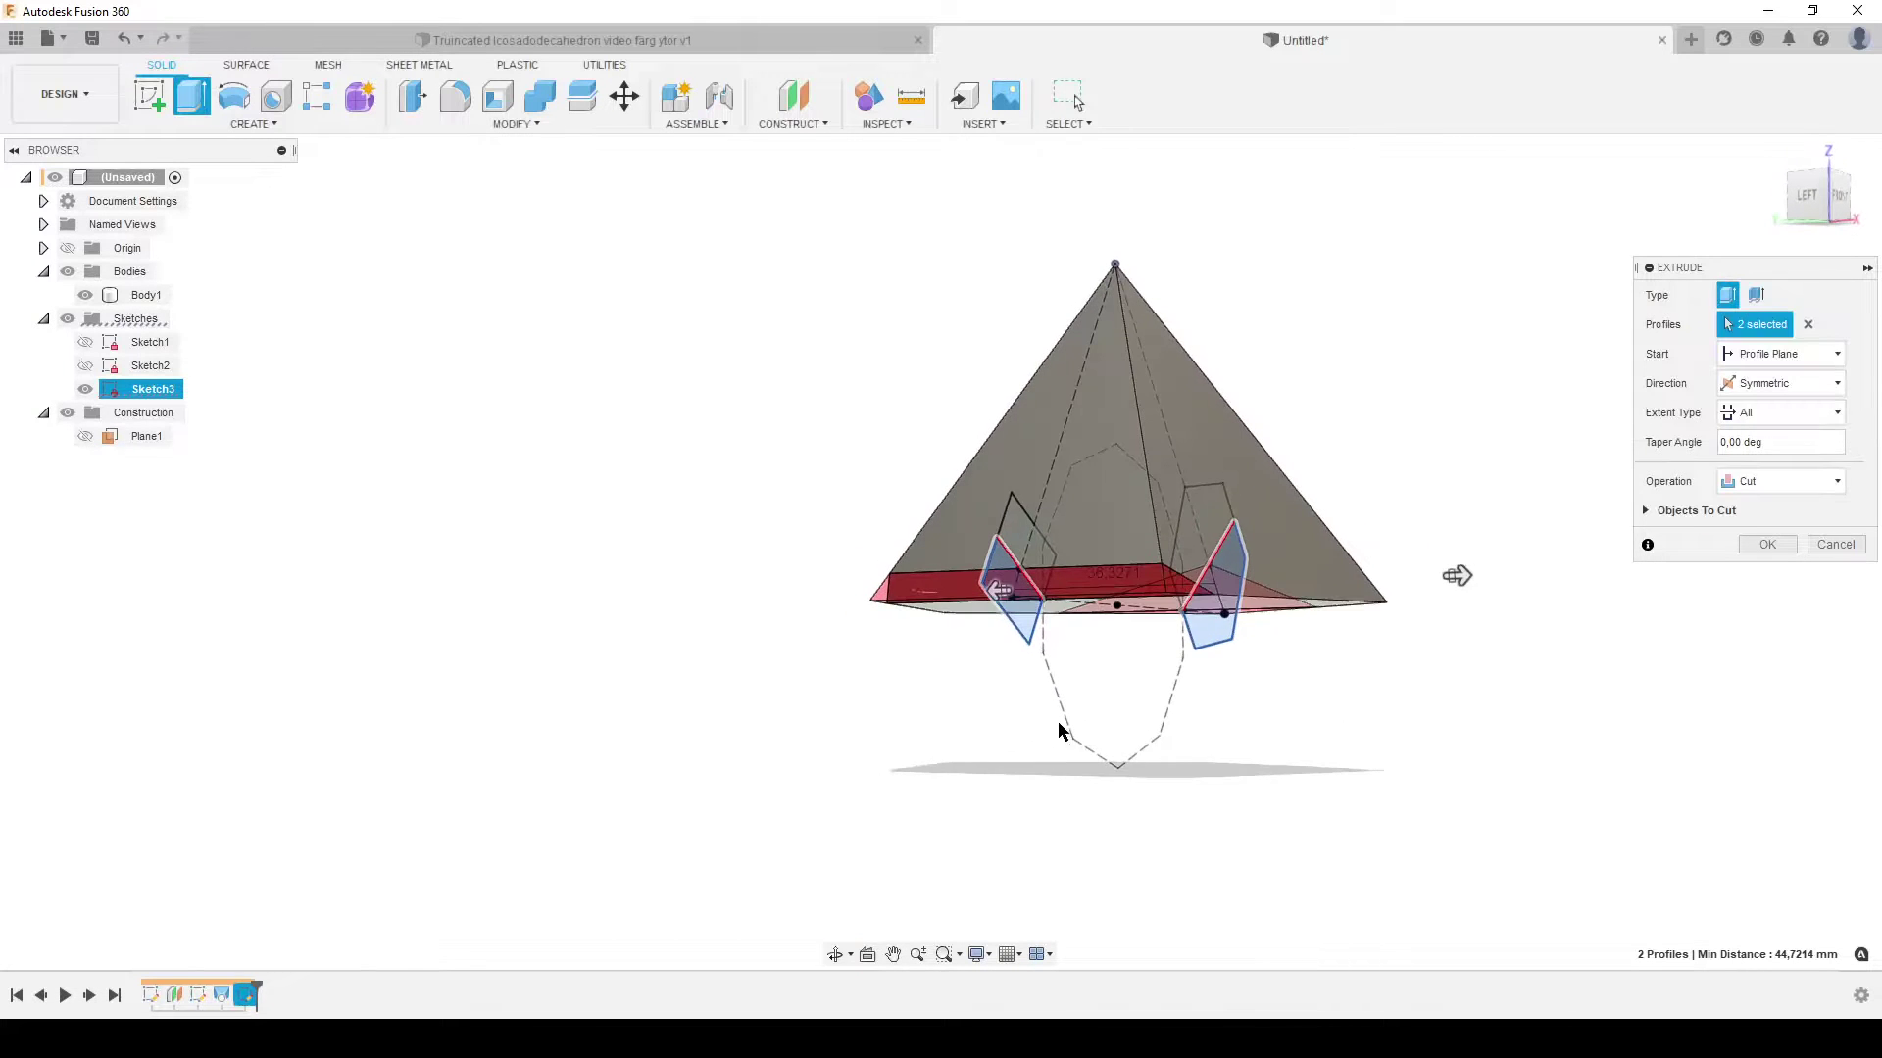
shift+middle_drag(1556, 726, 1451, 637)
Step: Confirm the symmetric cut and hide Sketch3
click(1767, 545)
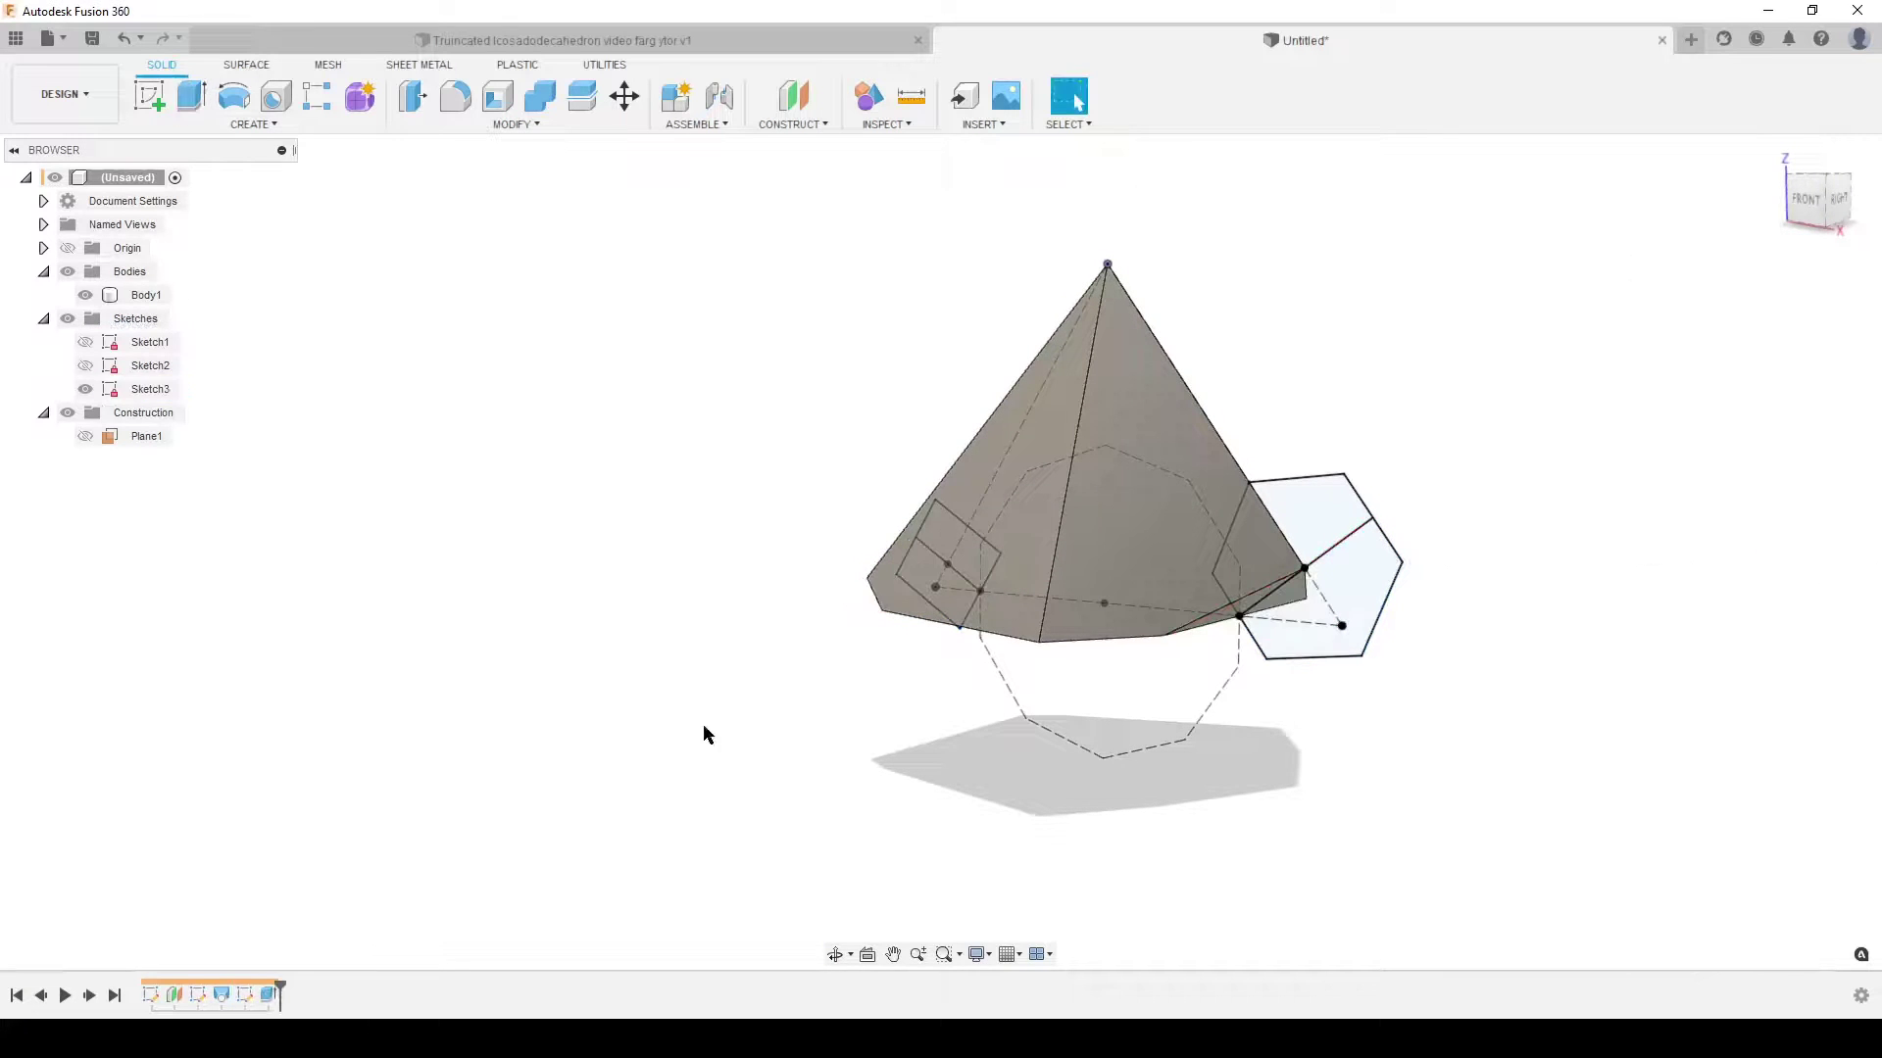
click(86, 389)
mouse_move(643, 731)
shift+middle_down()
mouse_move(714, 609)
mouse_move(957, 659)
shift+middle_up()
shift+middle_drag(1445, 651, 1428, 602)
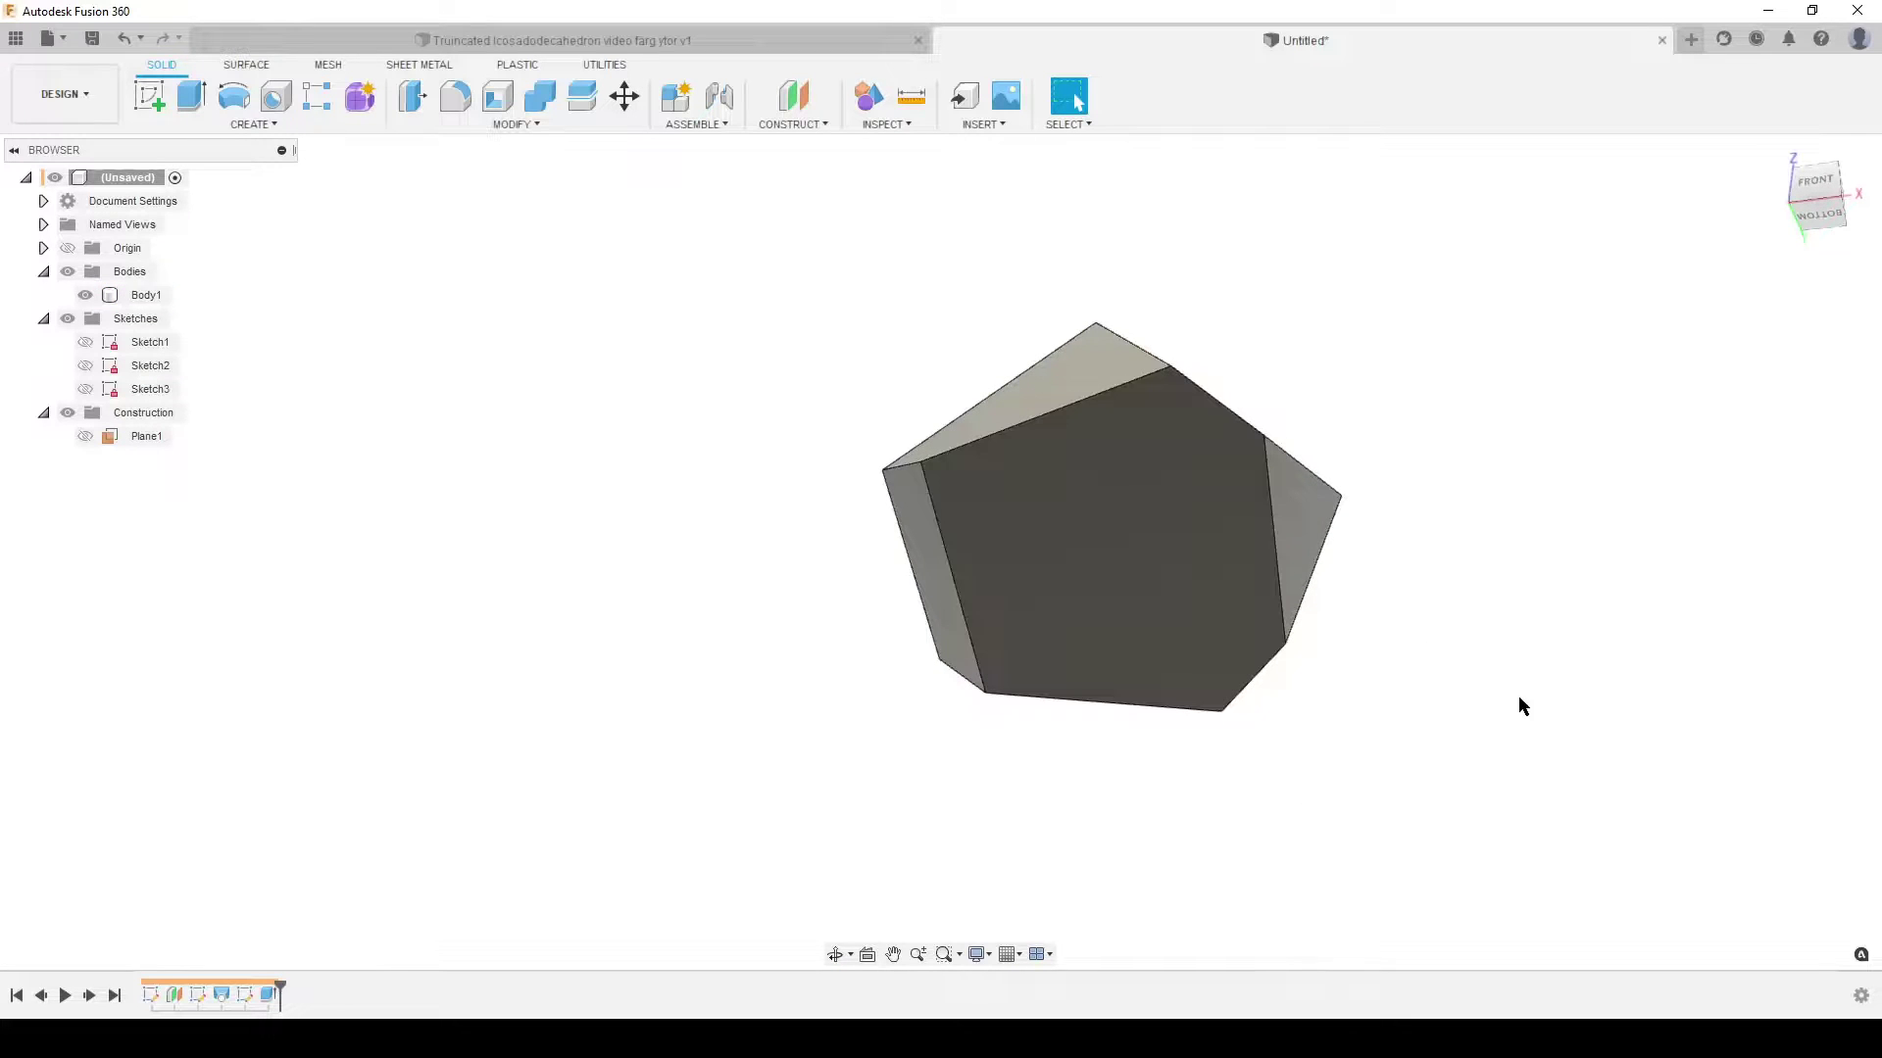
Step: Circular-pattern the cut extrusion five times around the vertical axis through the apex
text(scir)
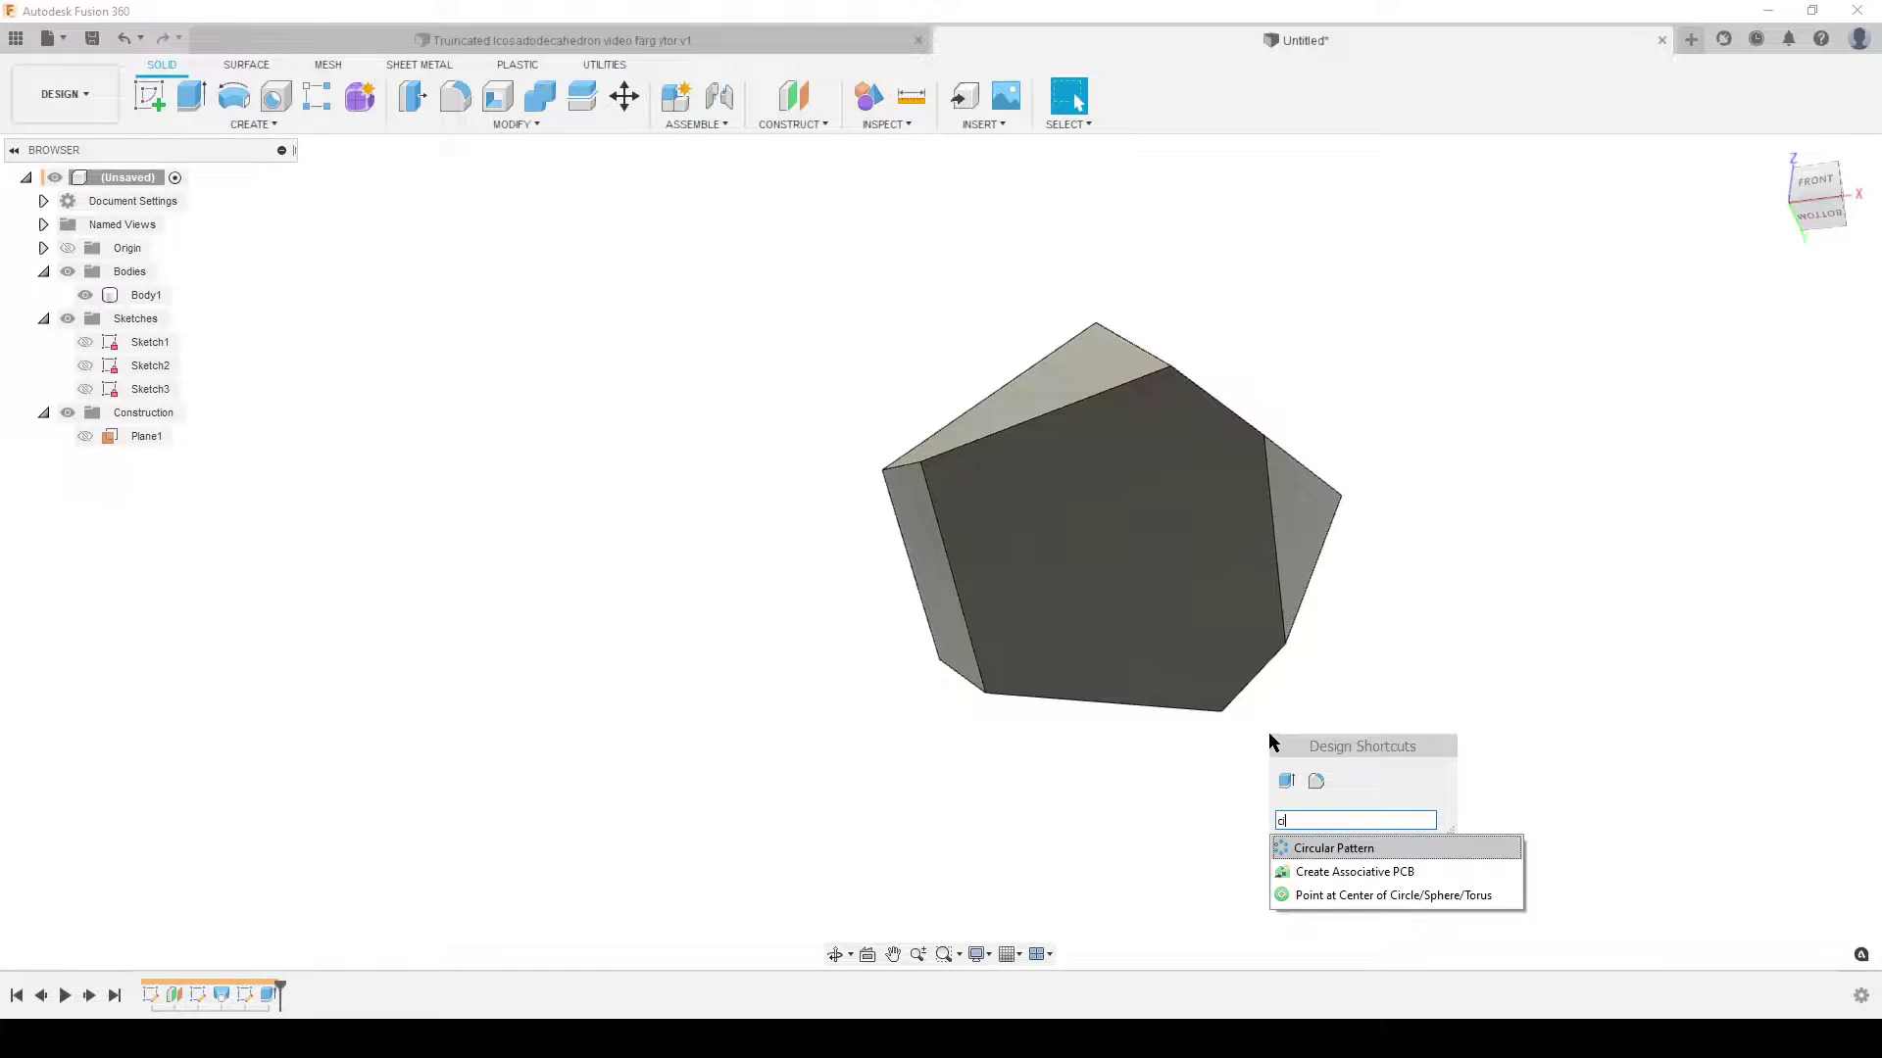
click(1322, 848)
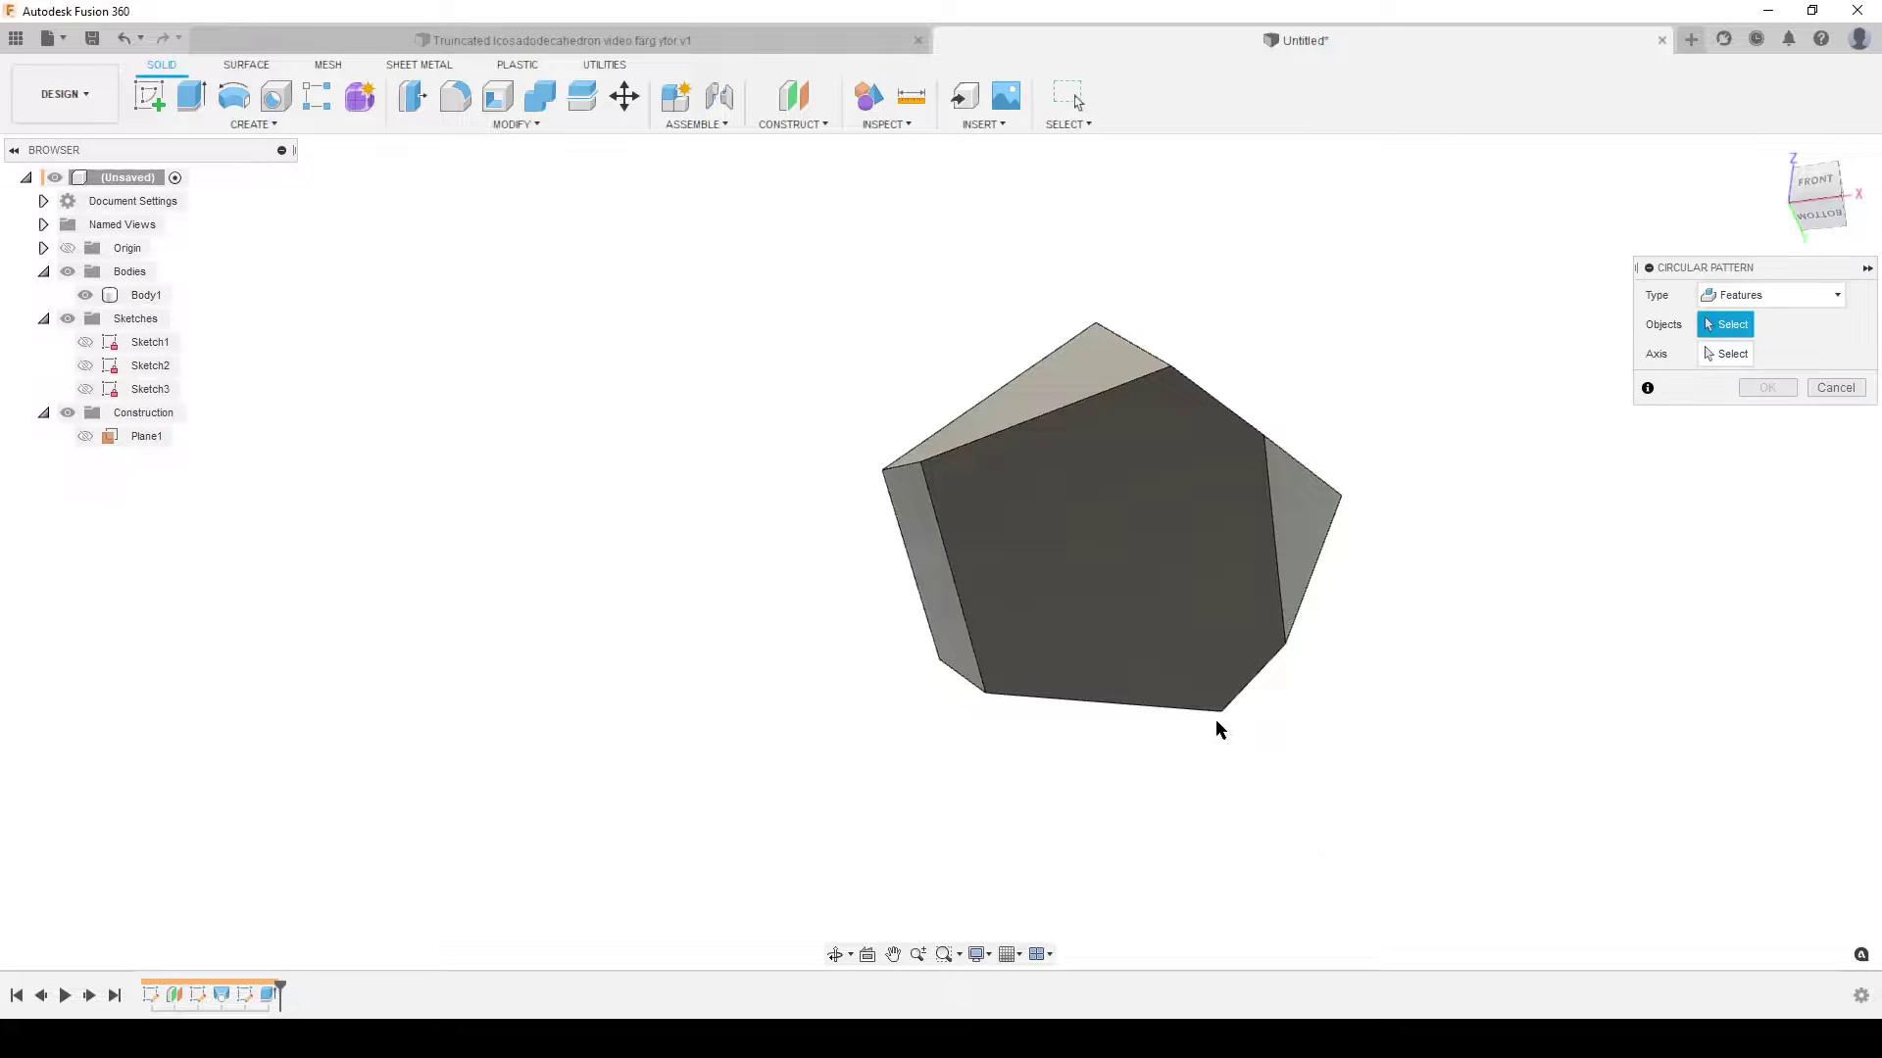
click(1827, 296)
click(1770, 368)
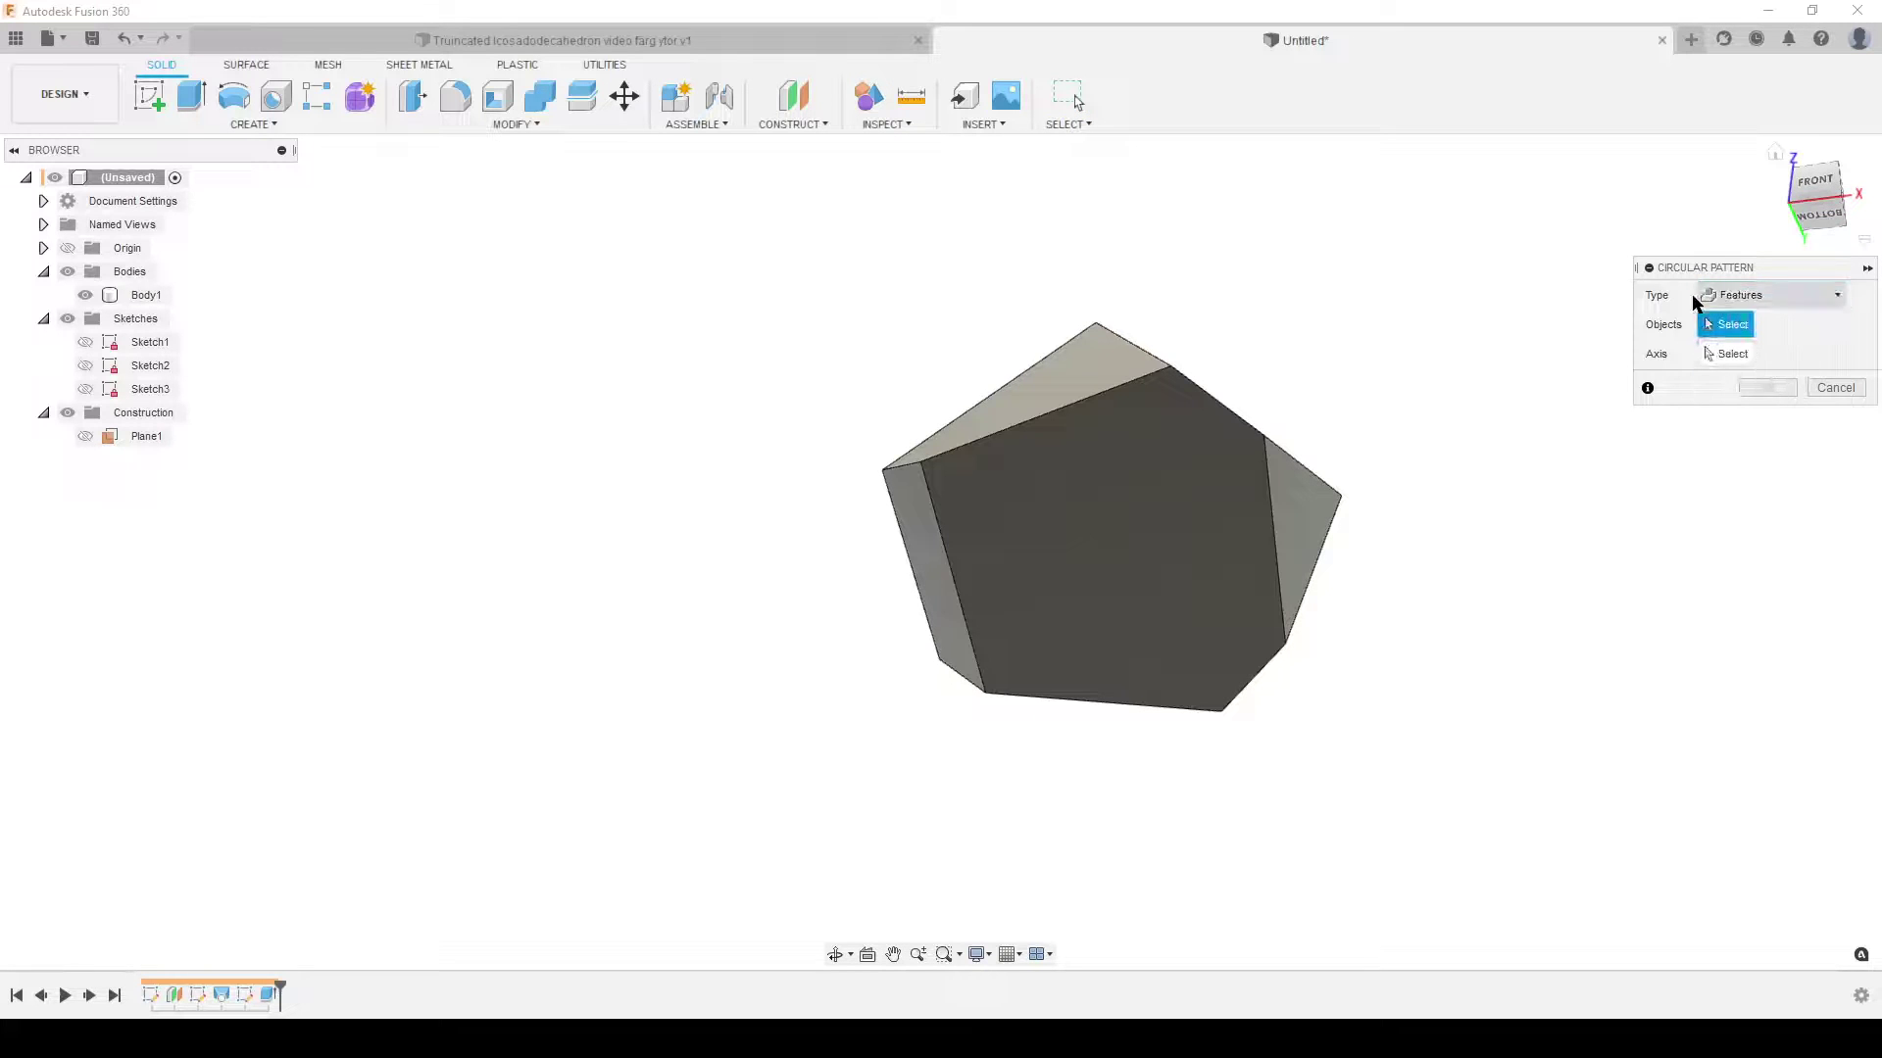
click(266, 993)
click(1761, 353)
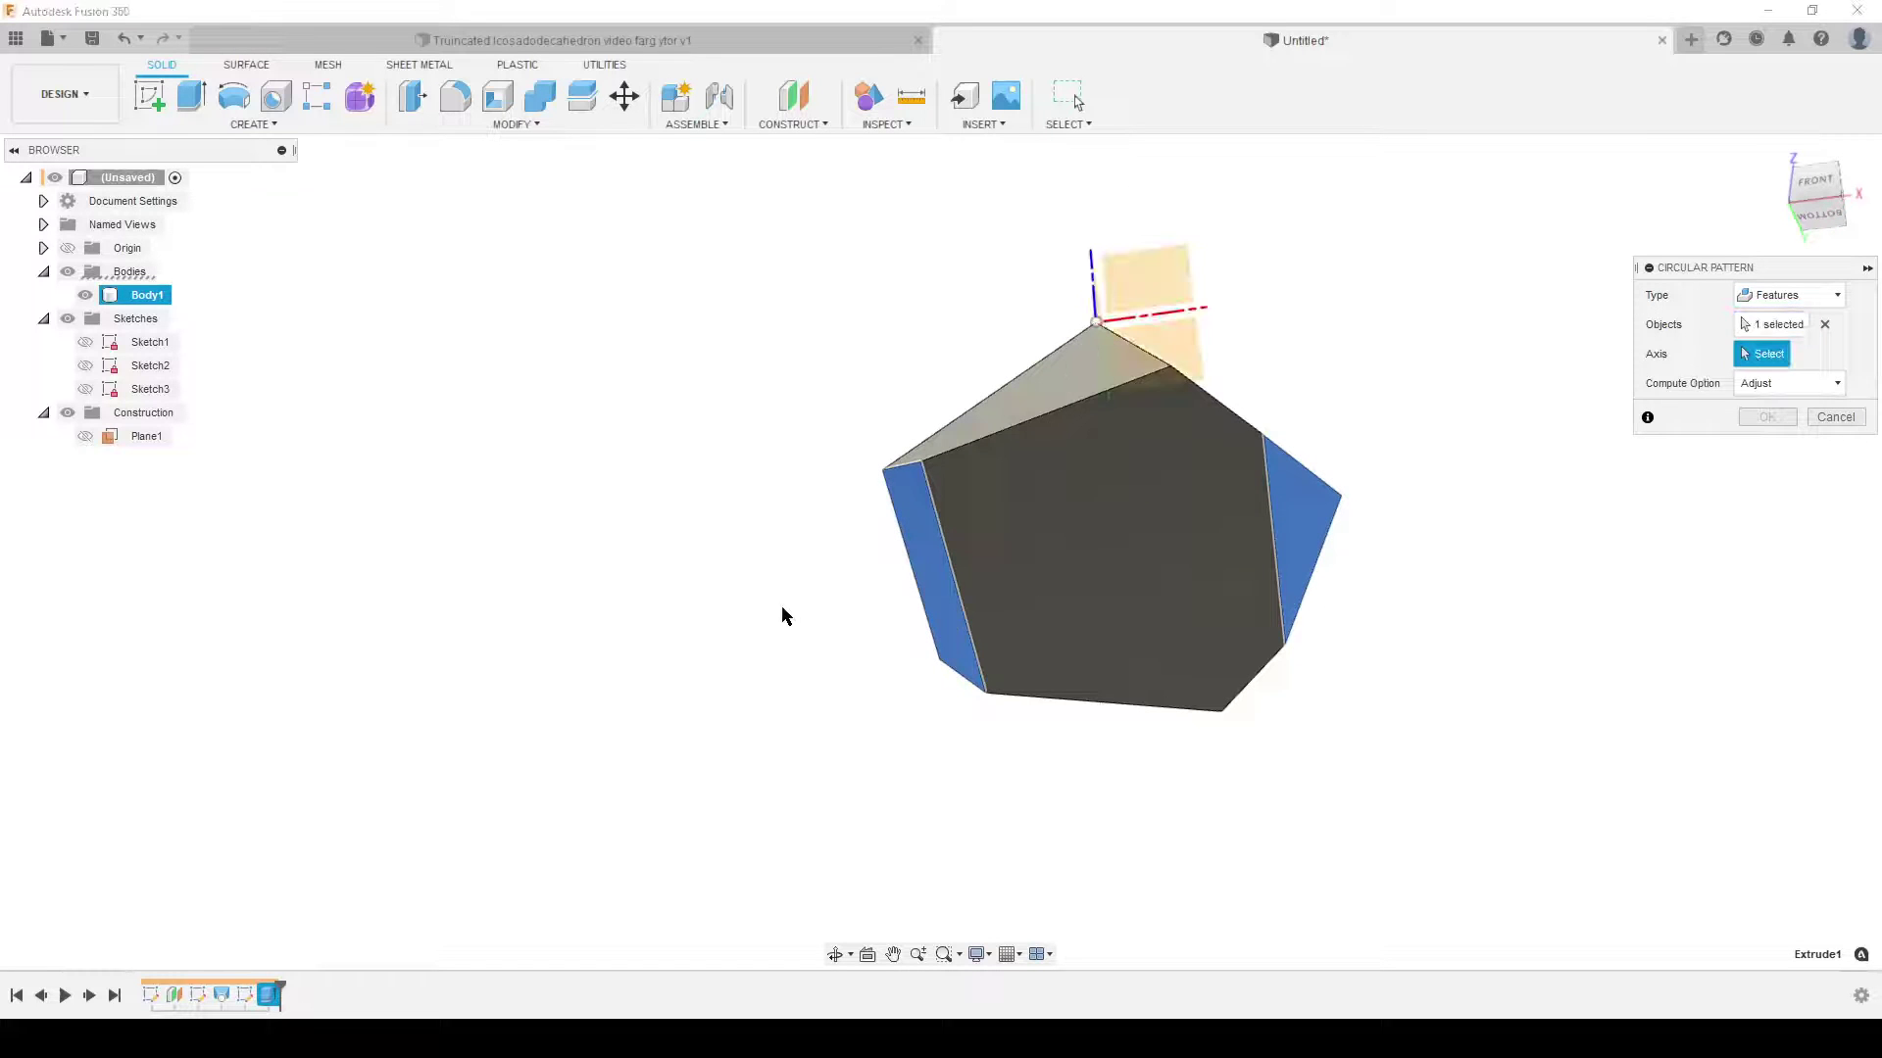
shift+middle_drag(781, 612, 779, 686)
mouse_move(1048, 490)
shift+middle_down()
mouse_move(1042, 638)
mouse_move(1079, 484)
shift+middle_up()
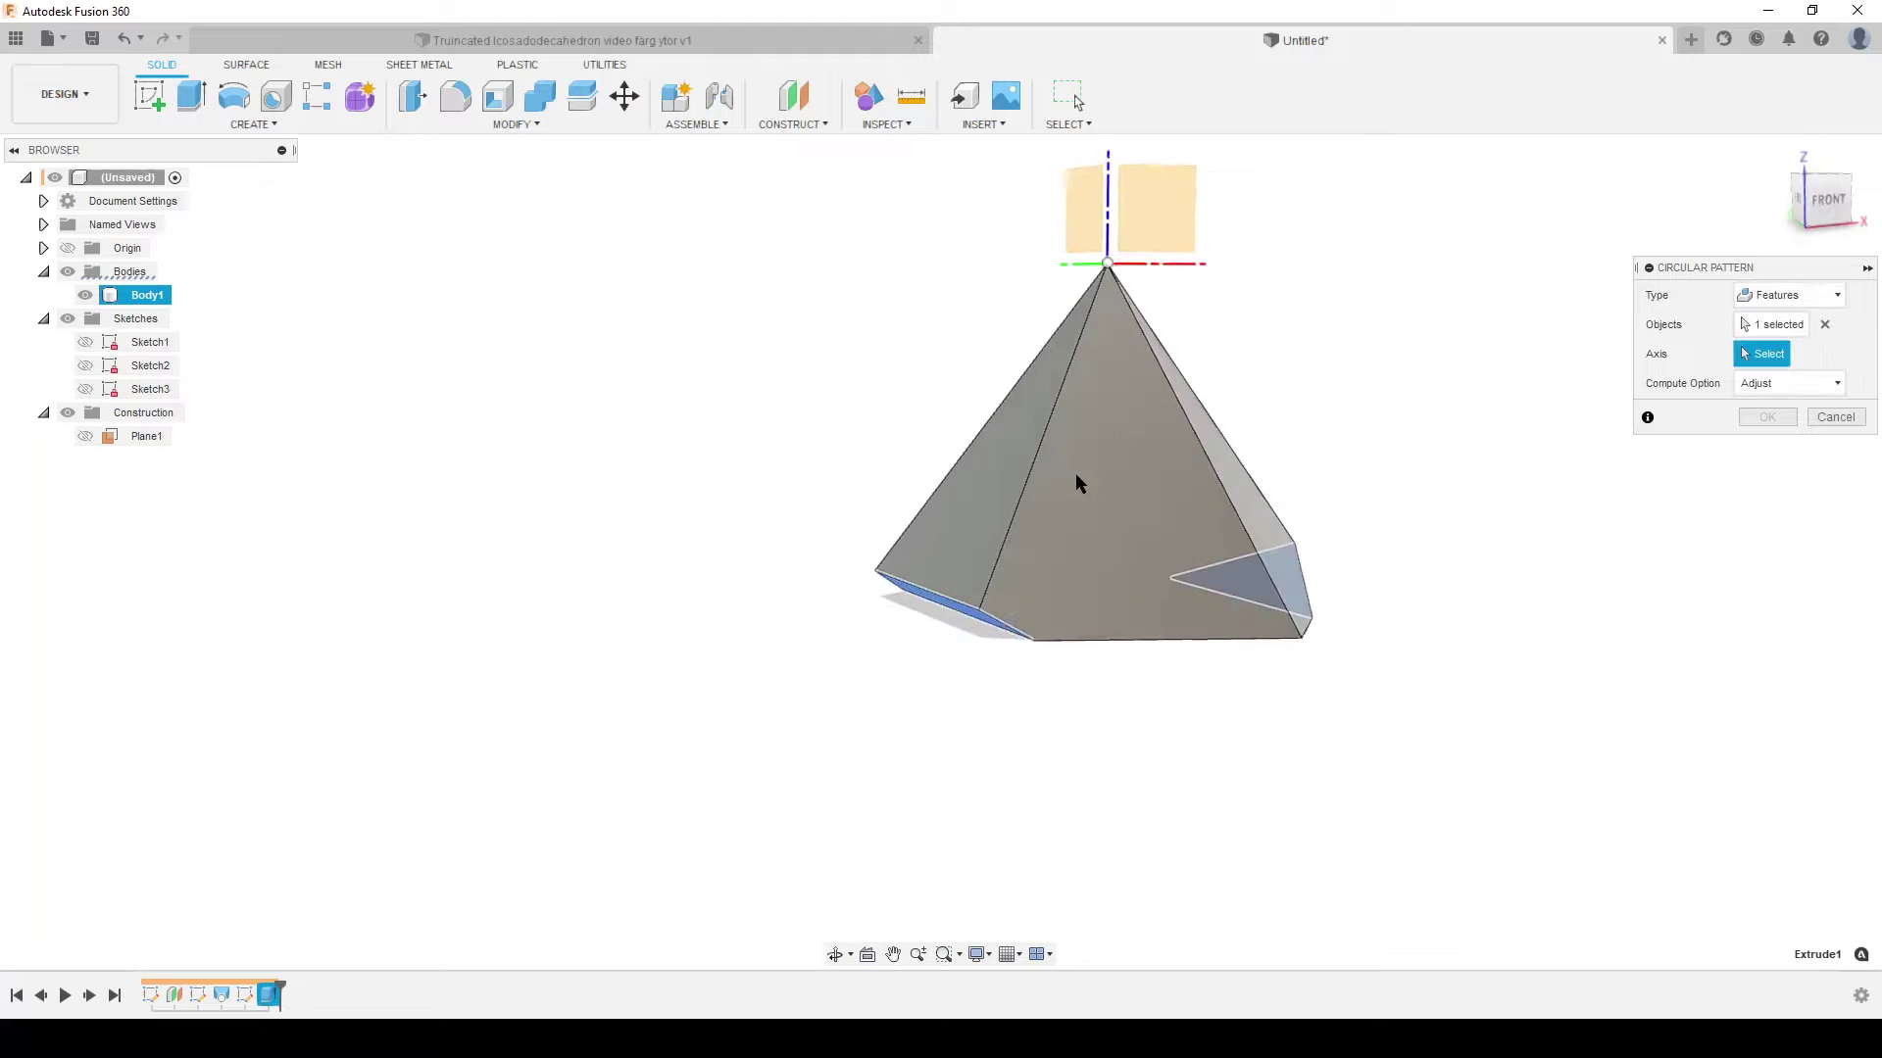
click(1109, 159)
shift+middle_drag(1331, 818, 1325, 735)
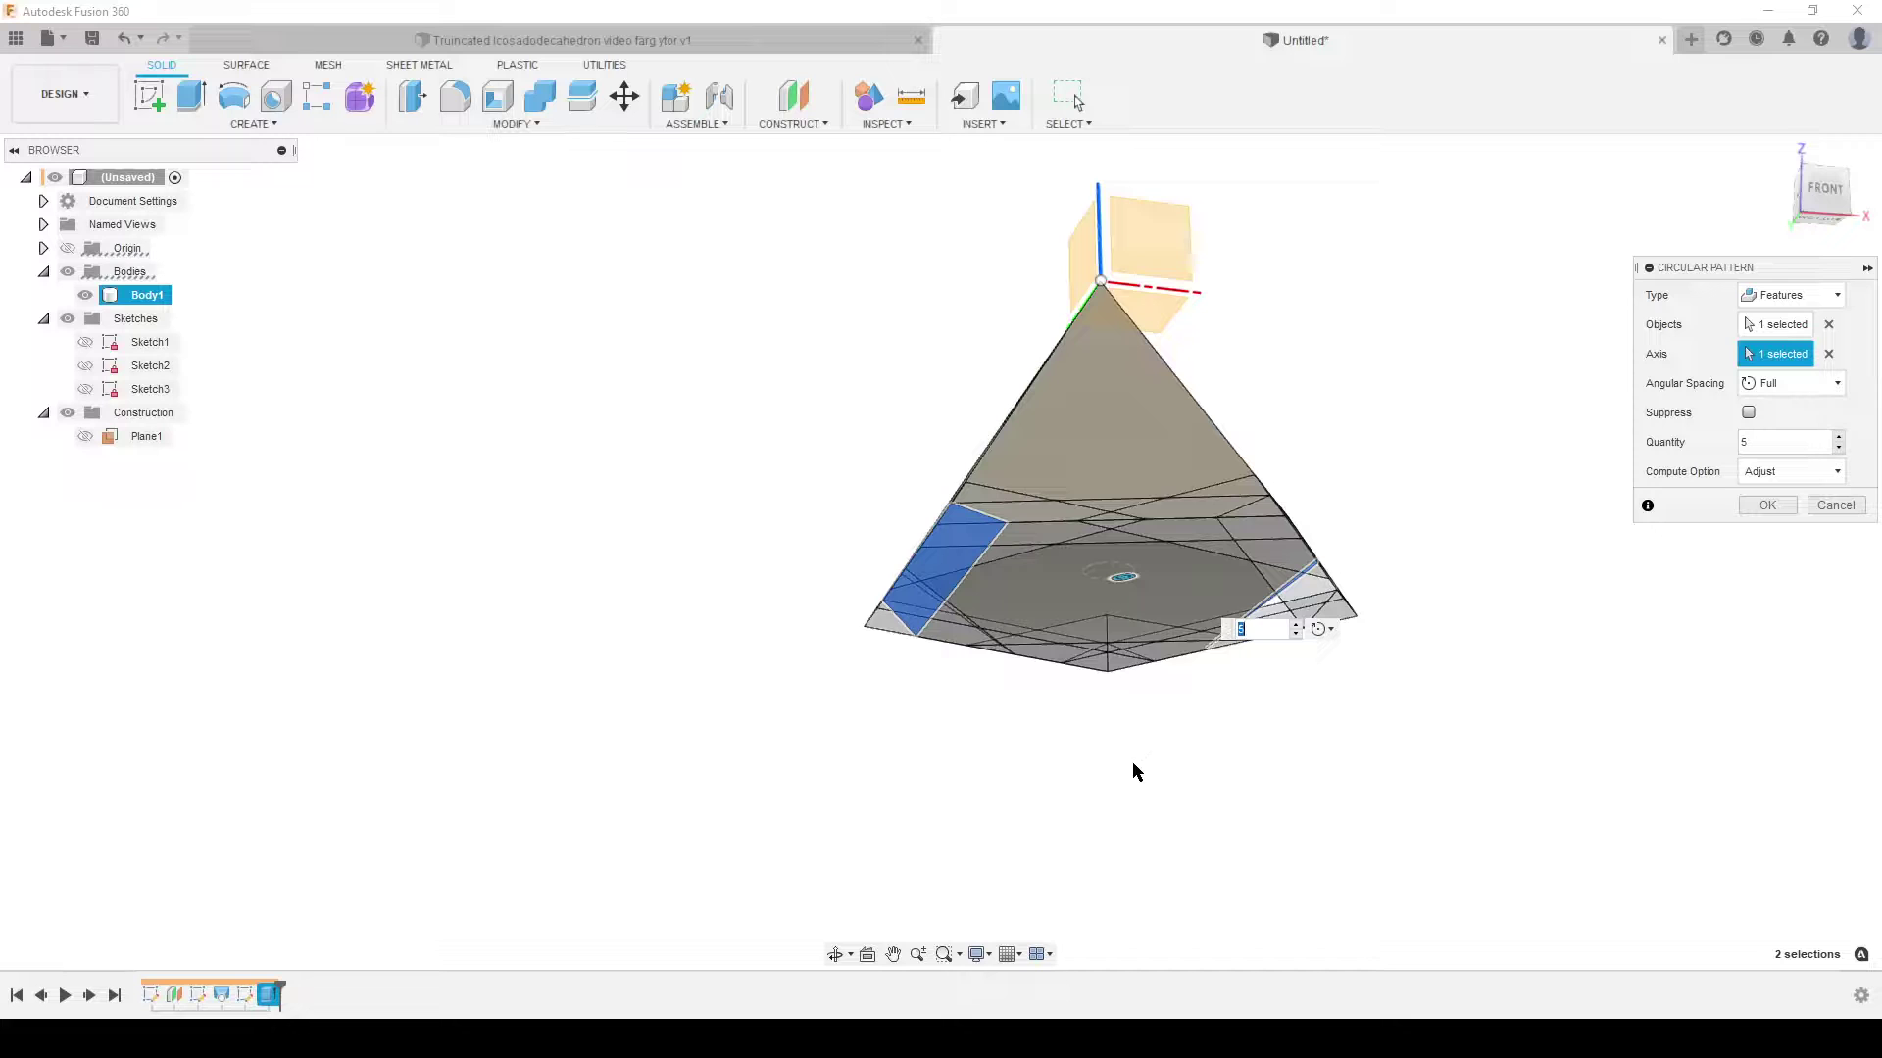
click(1767, 505)
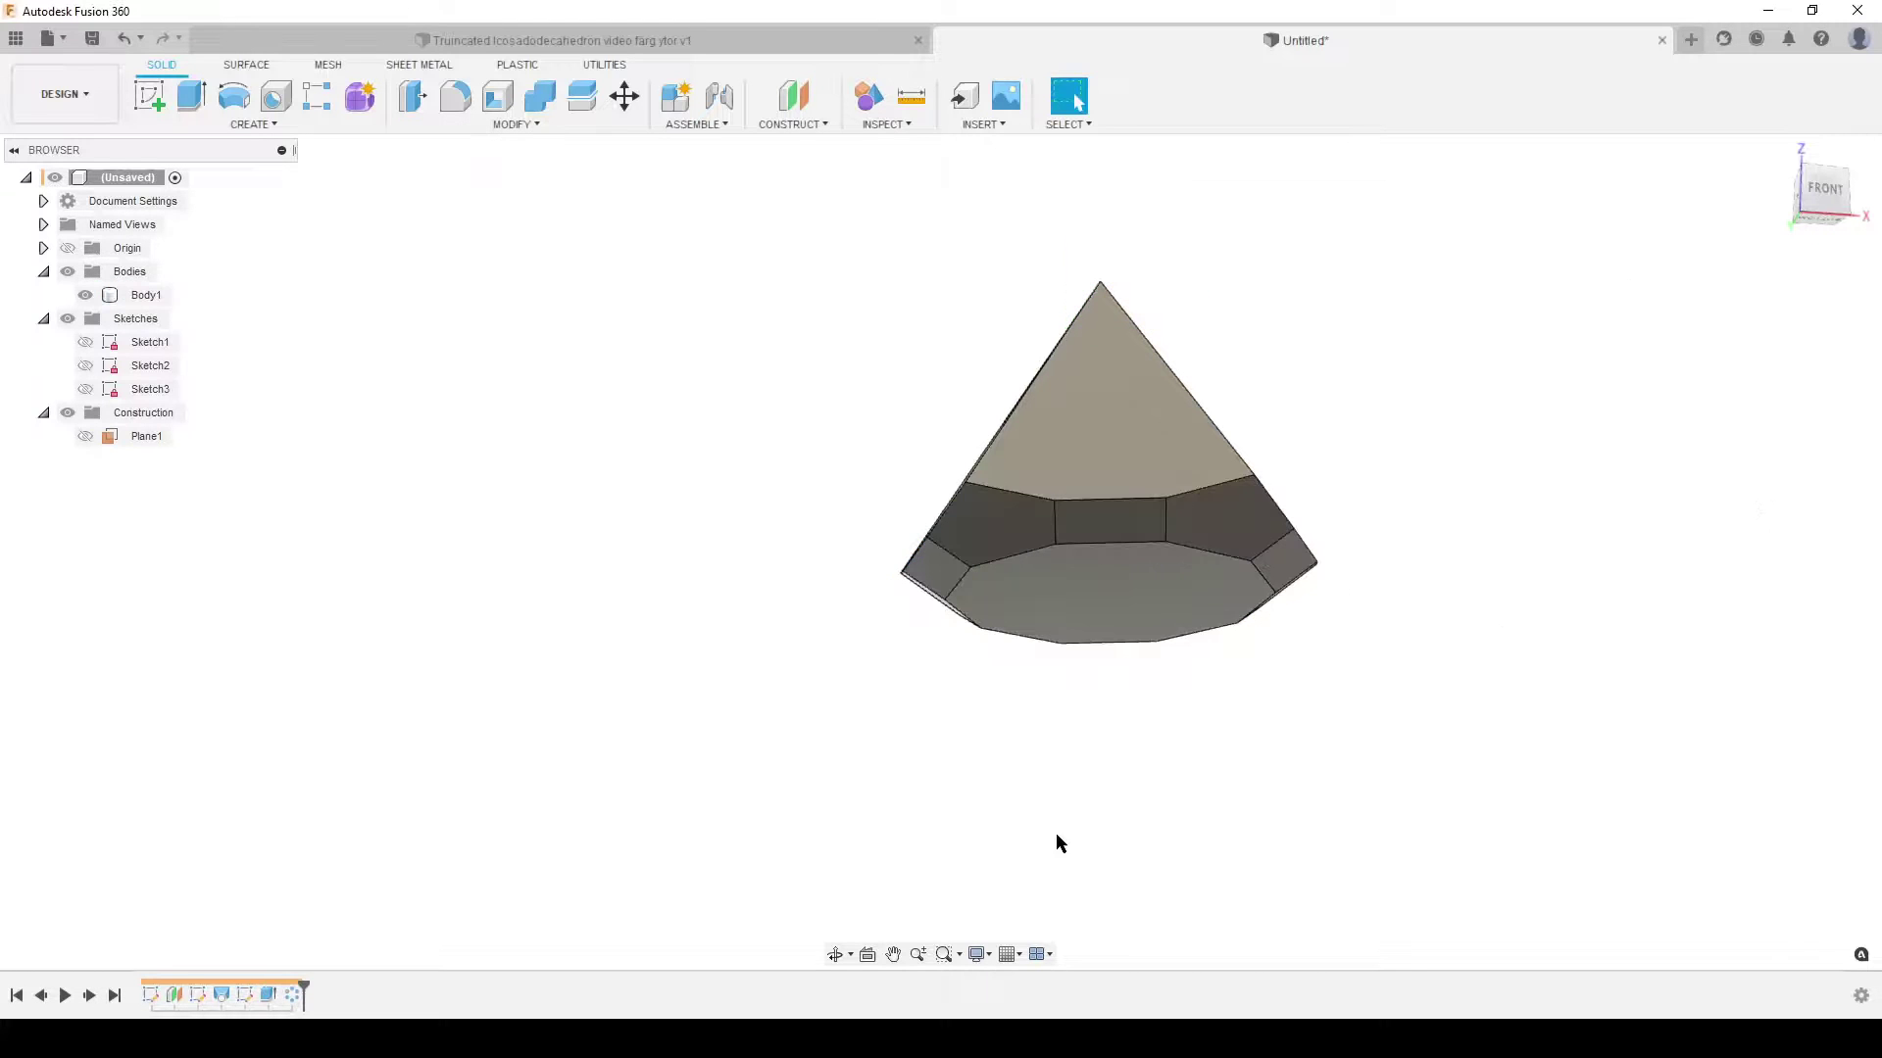
Step: Start a Bodies-type circular pattern with Body1 selected
shift+middle_drag(1200, 805, 1137, 828)
mouse_move(1197, 756)
shift+middle_down()
mouse_move(1167, 782)
mouse_move(1195, 618)
mouse_move(1190, 785)
shift+middle_up()
text(scir)
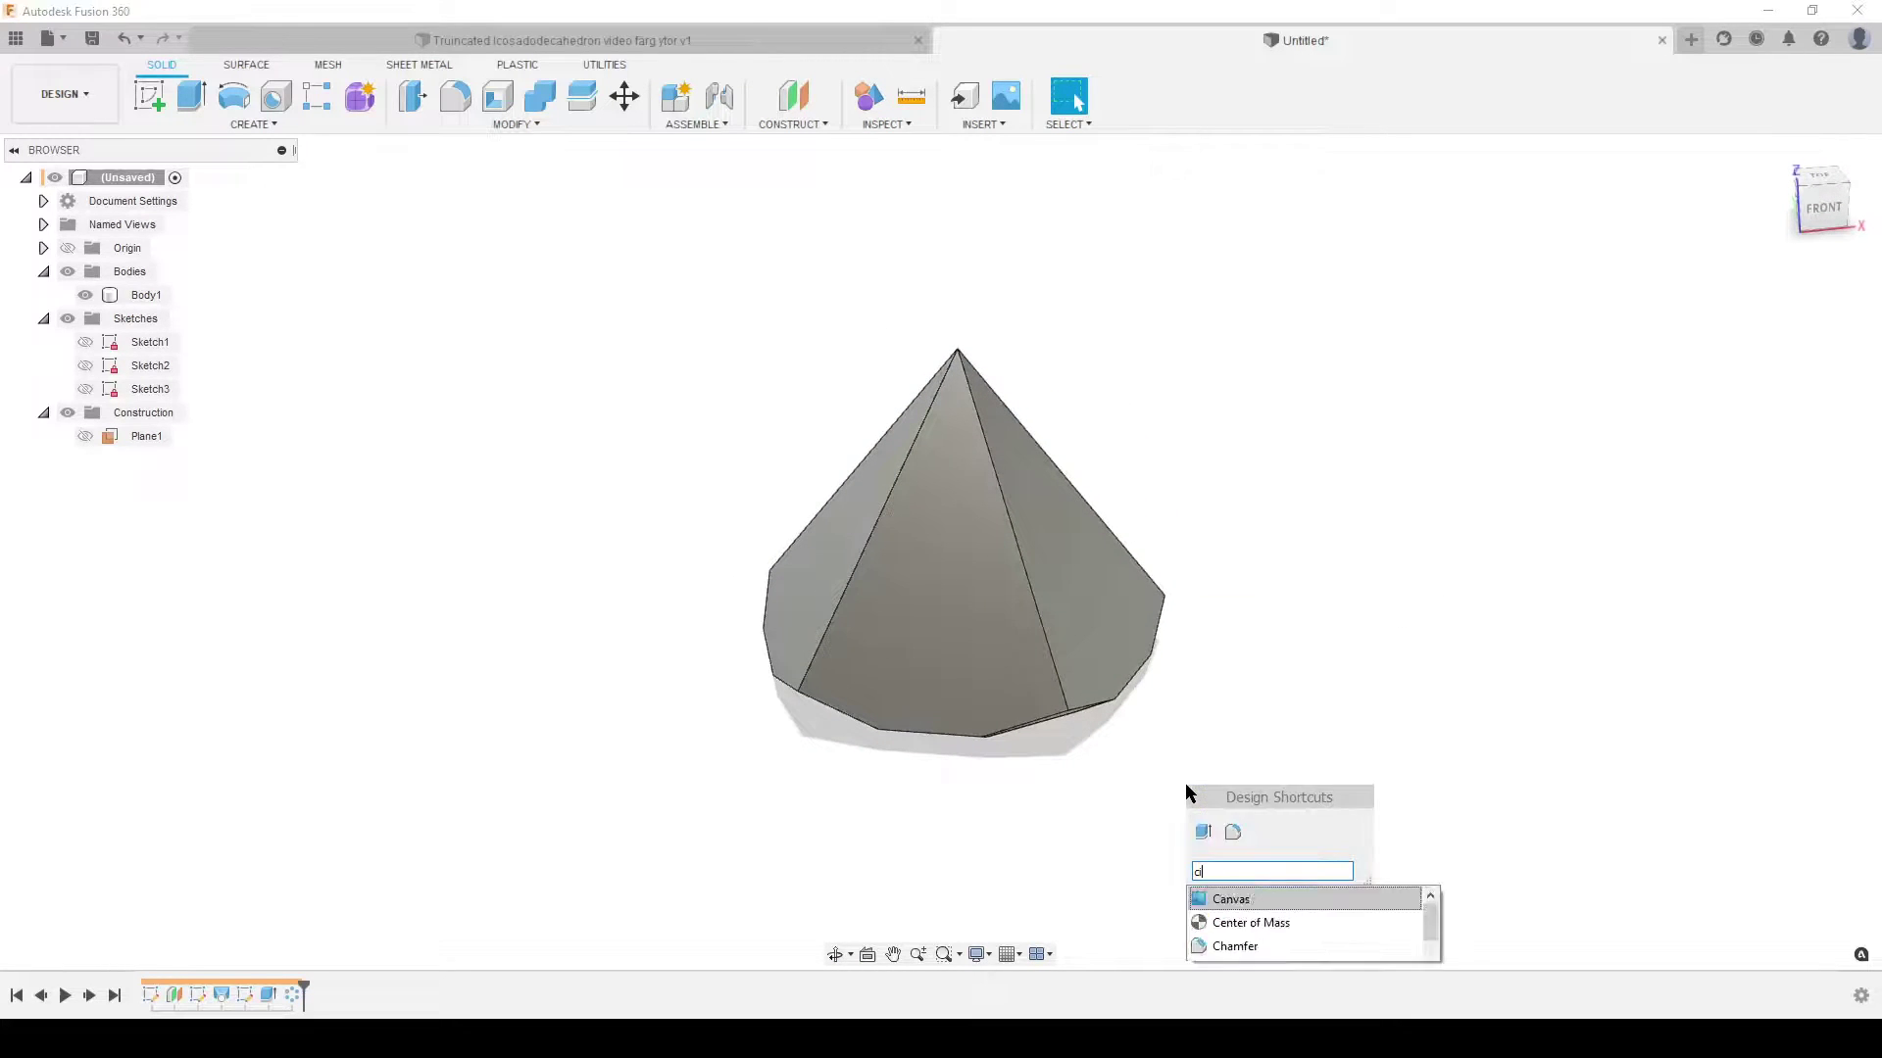
click(1267, 899)
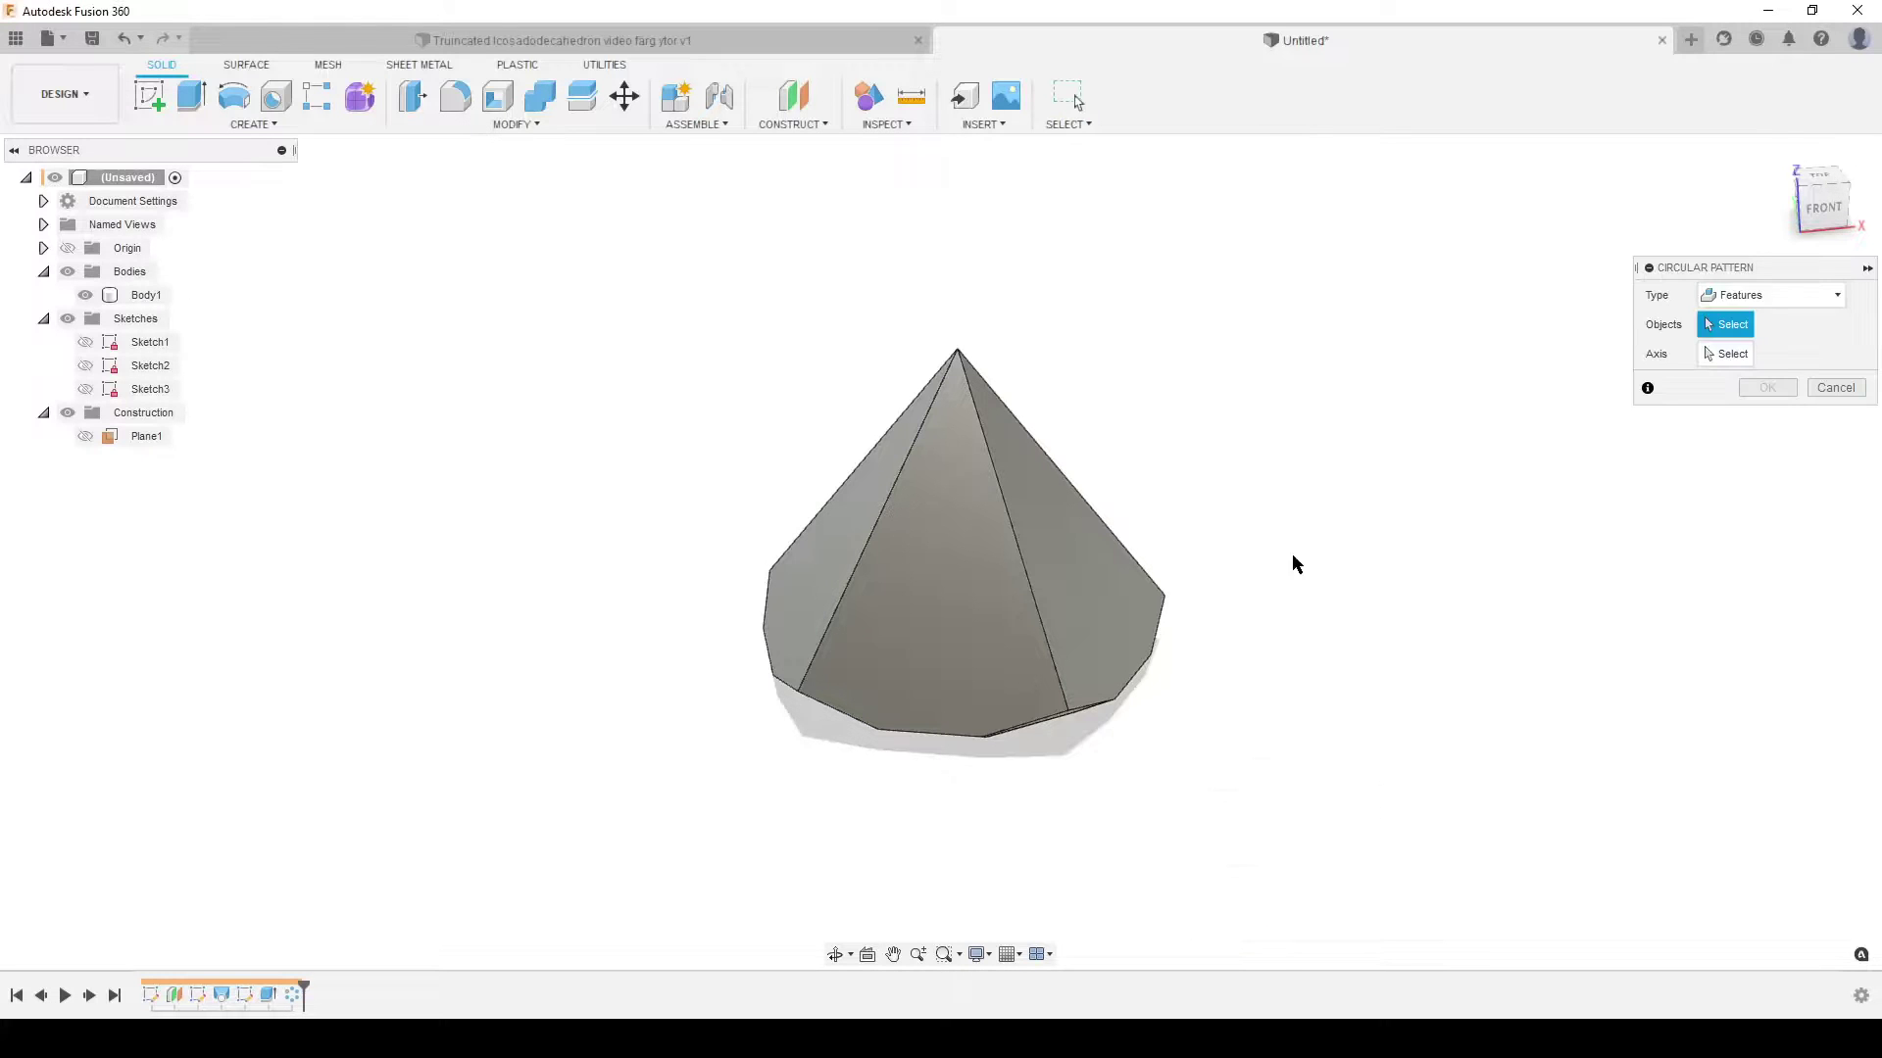
click(1778, 296)
click(1751, 345)
click(1012, 538)
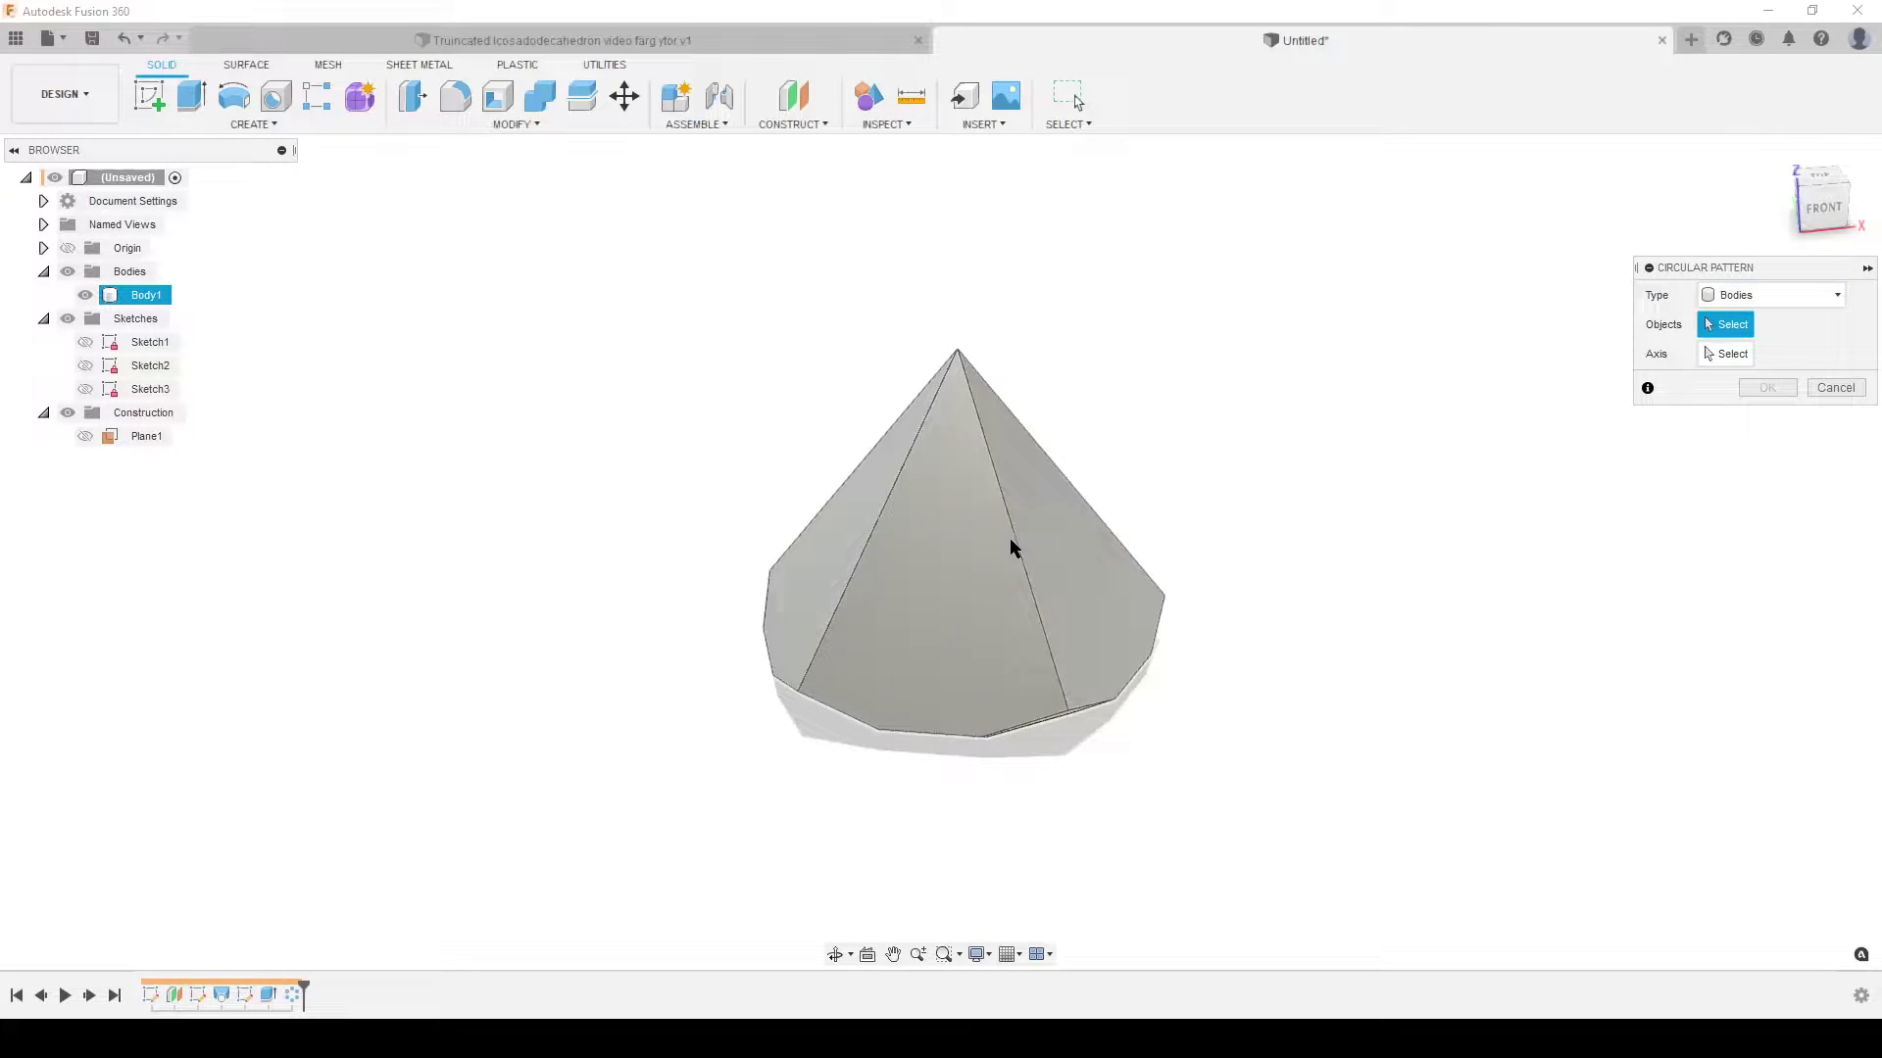
Step: Use a sloping pyramid edge as axis, quantity 3, and suppress the overlapping copy
click(1726, 354)
shift+middle_drag(702, 773, 573, 621)
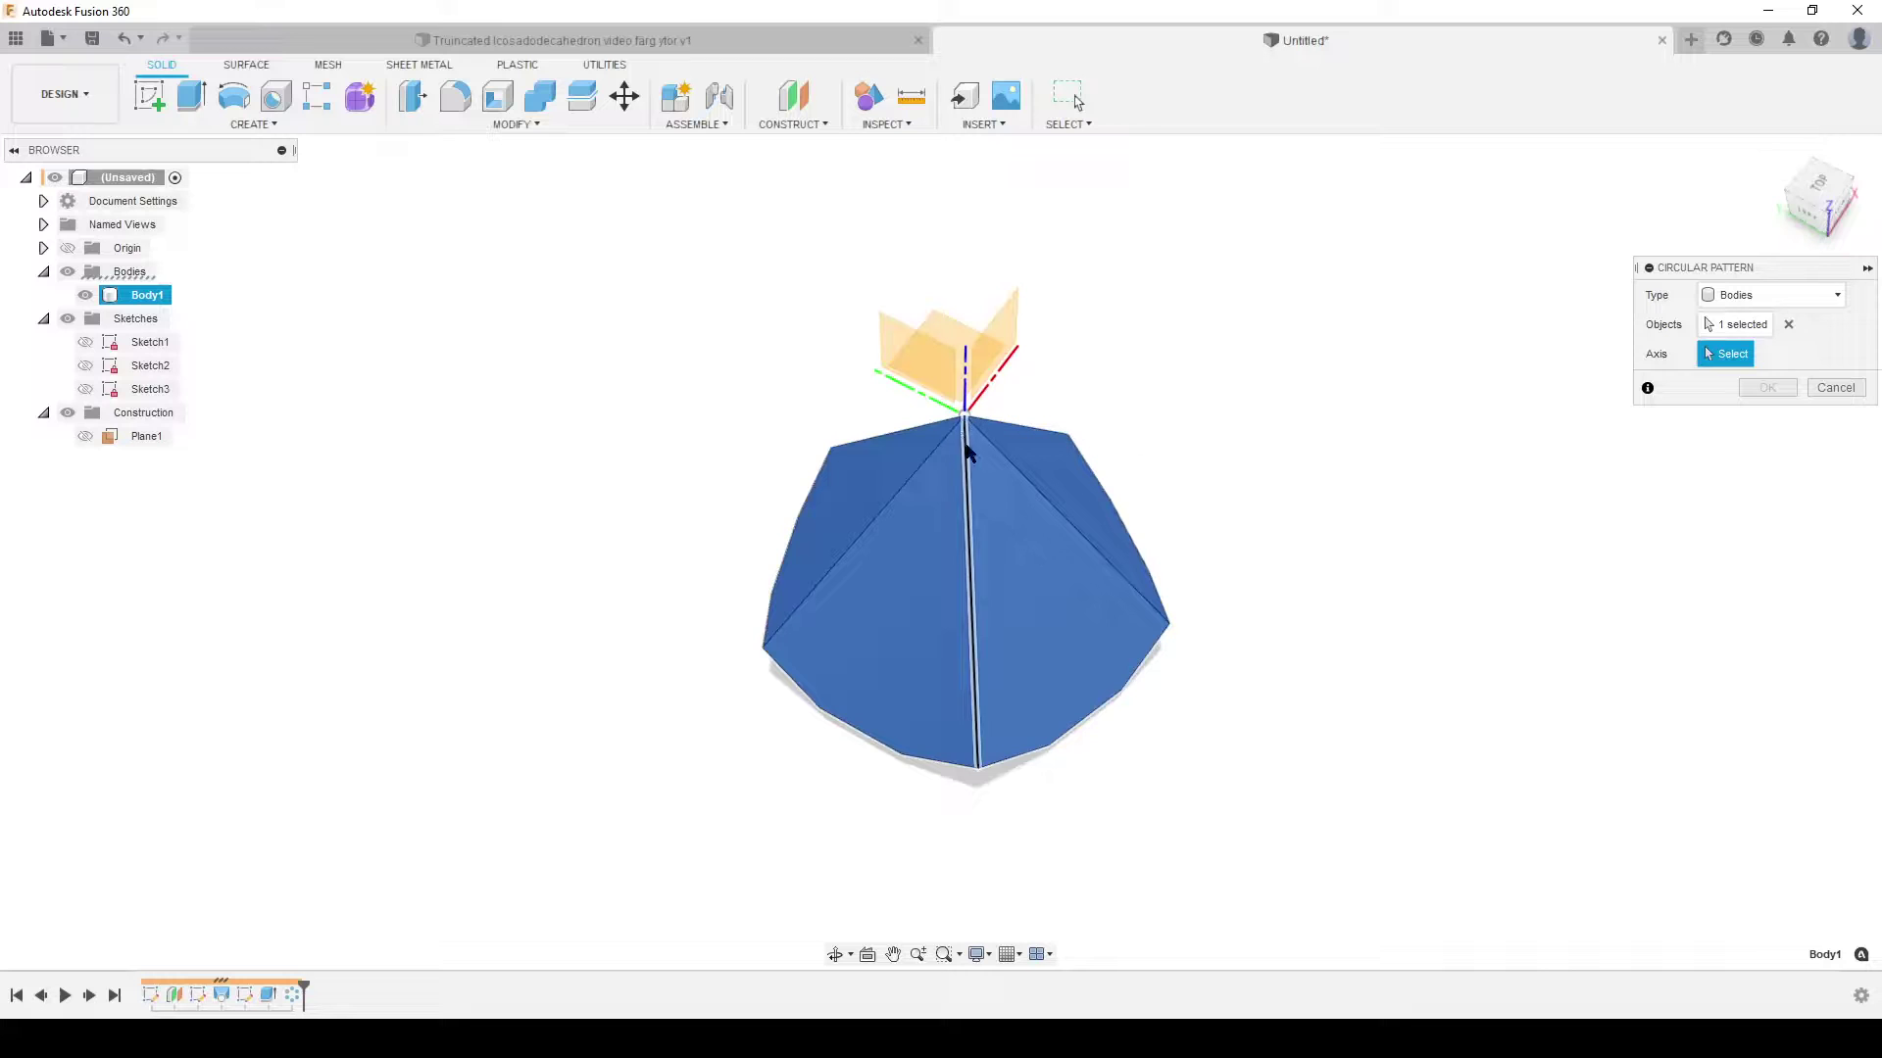
click(892, 499)
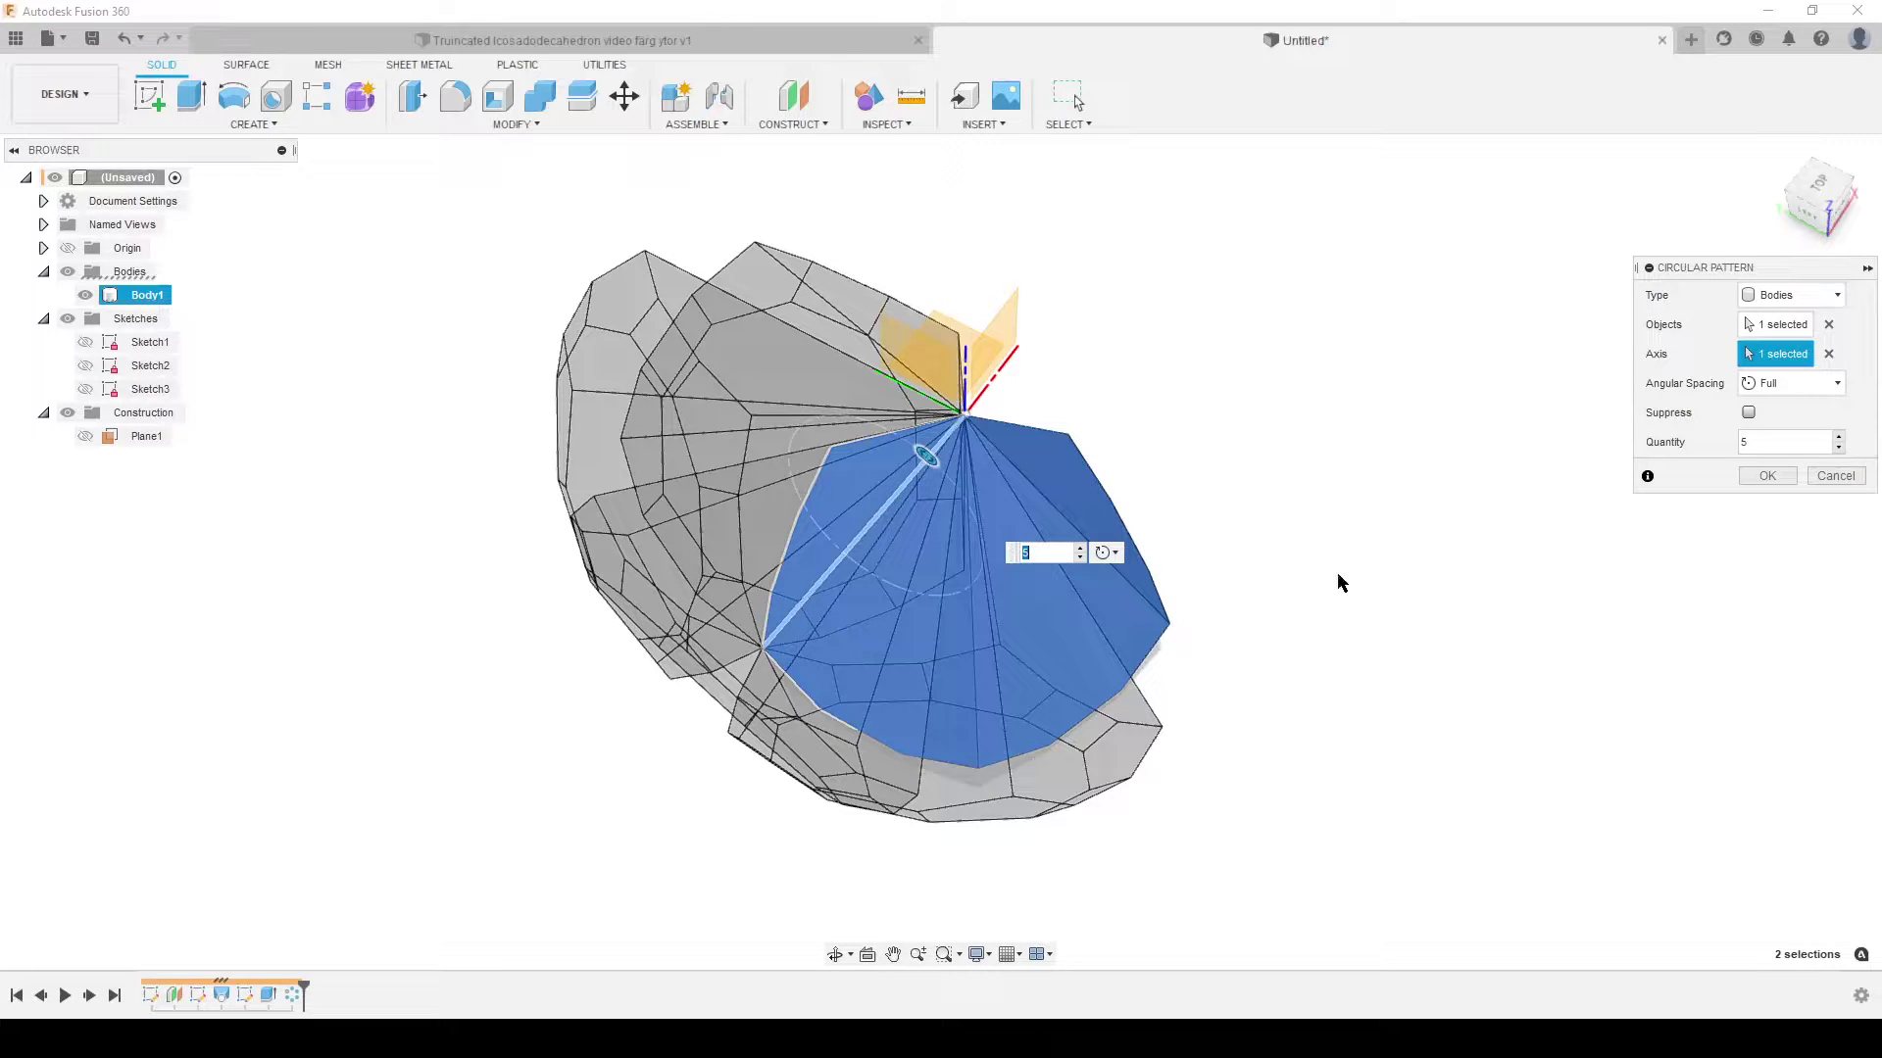
text(3)
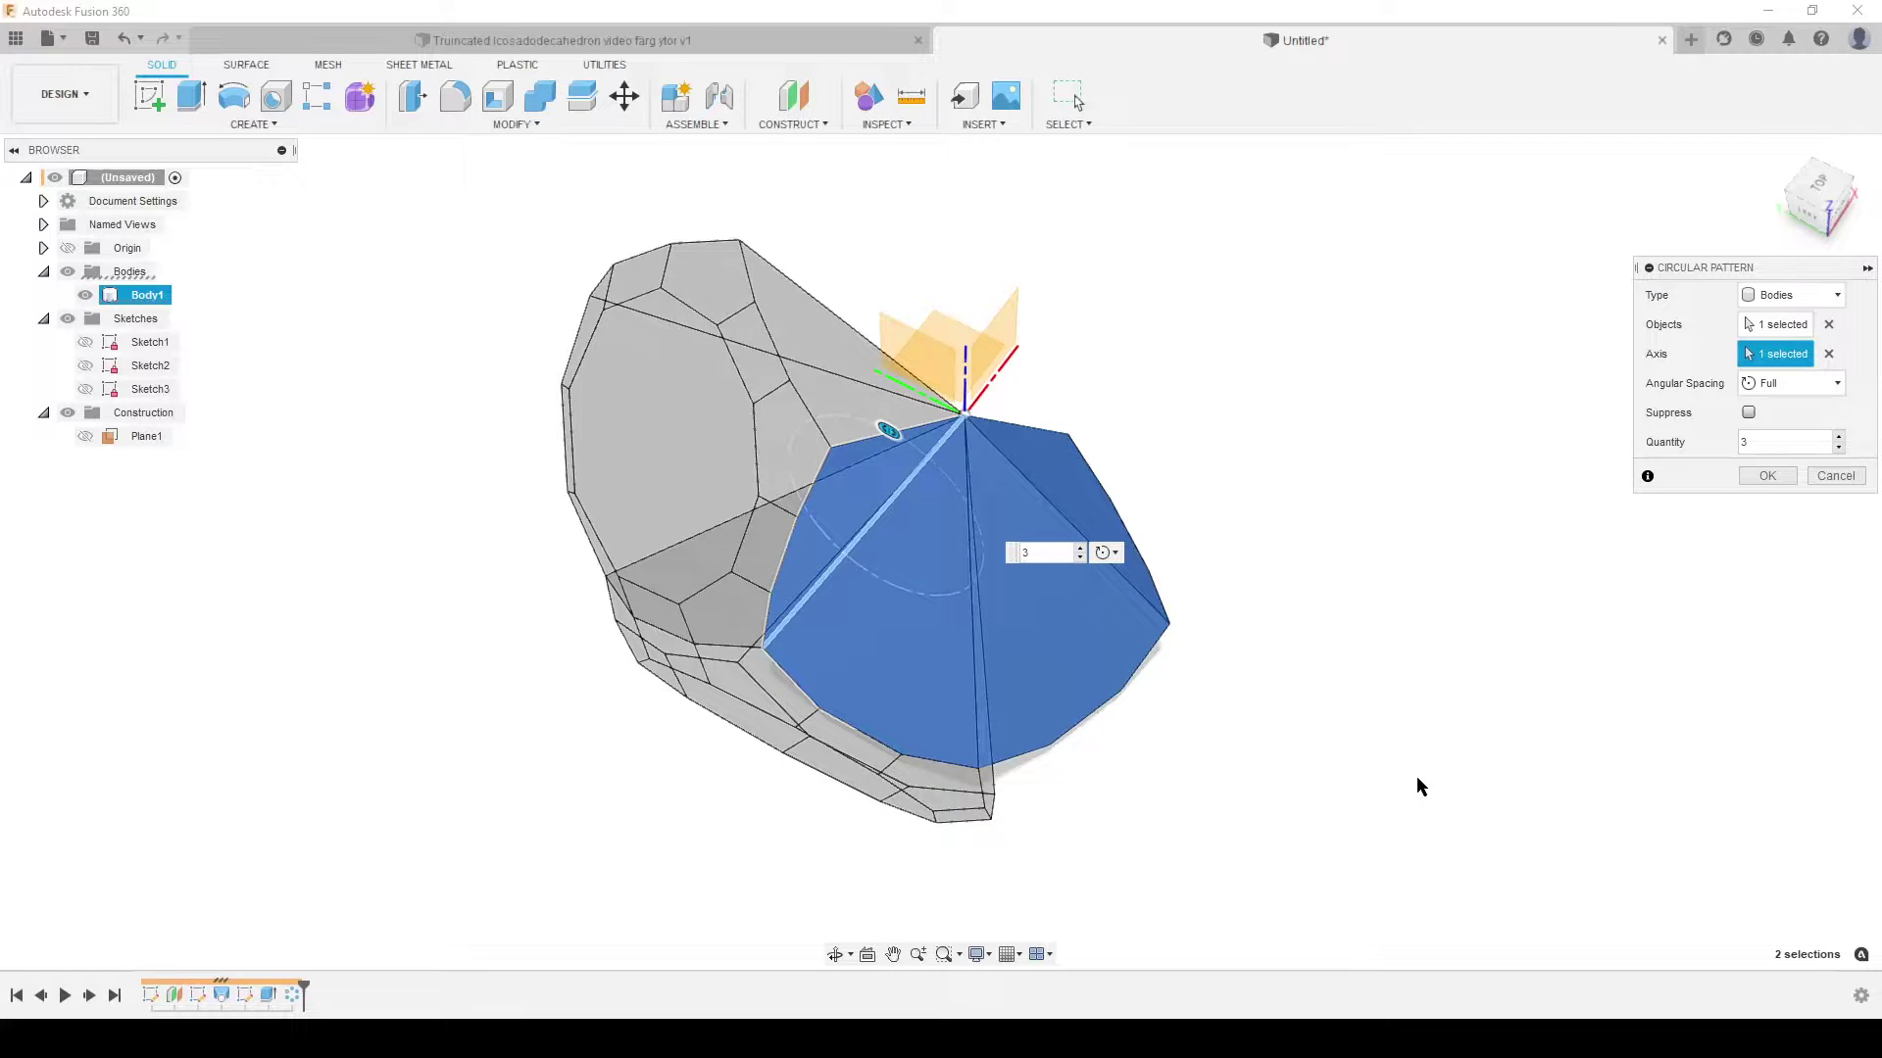
shift+middle_drag(1415, 785, 1378, 737)
shift+middle_drag(1333, 723, 925, 340)
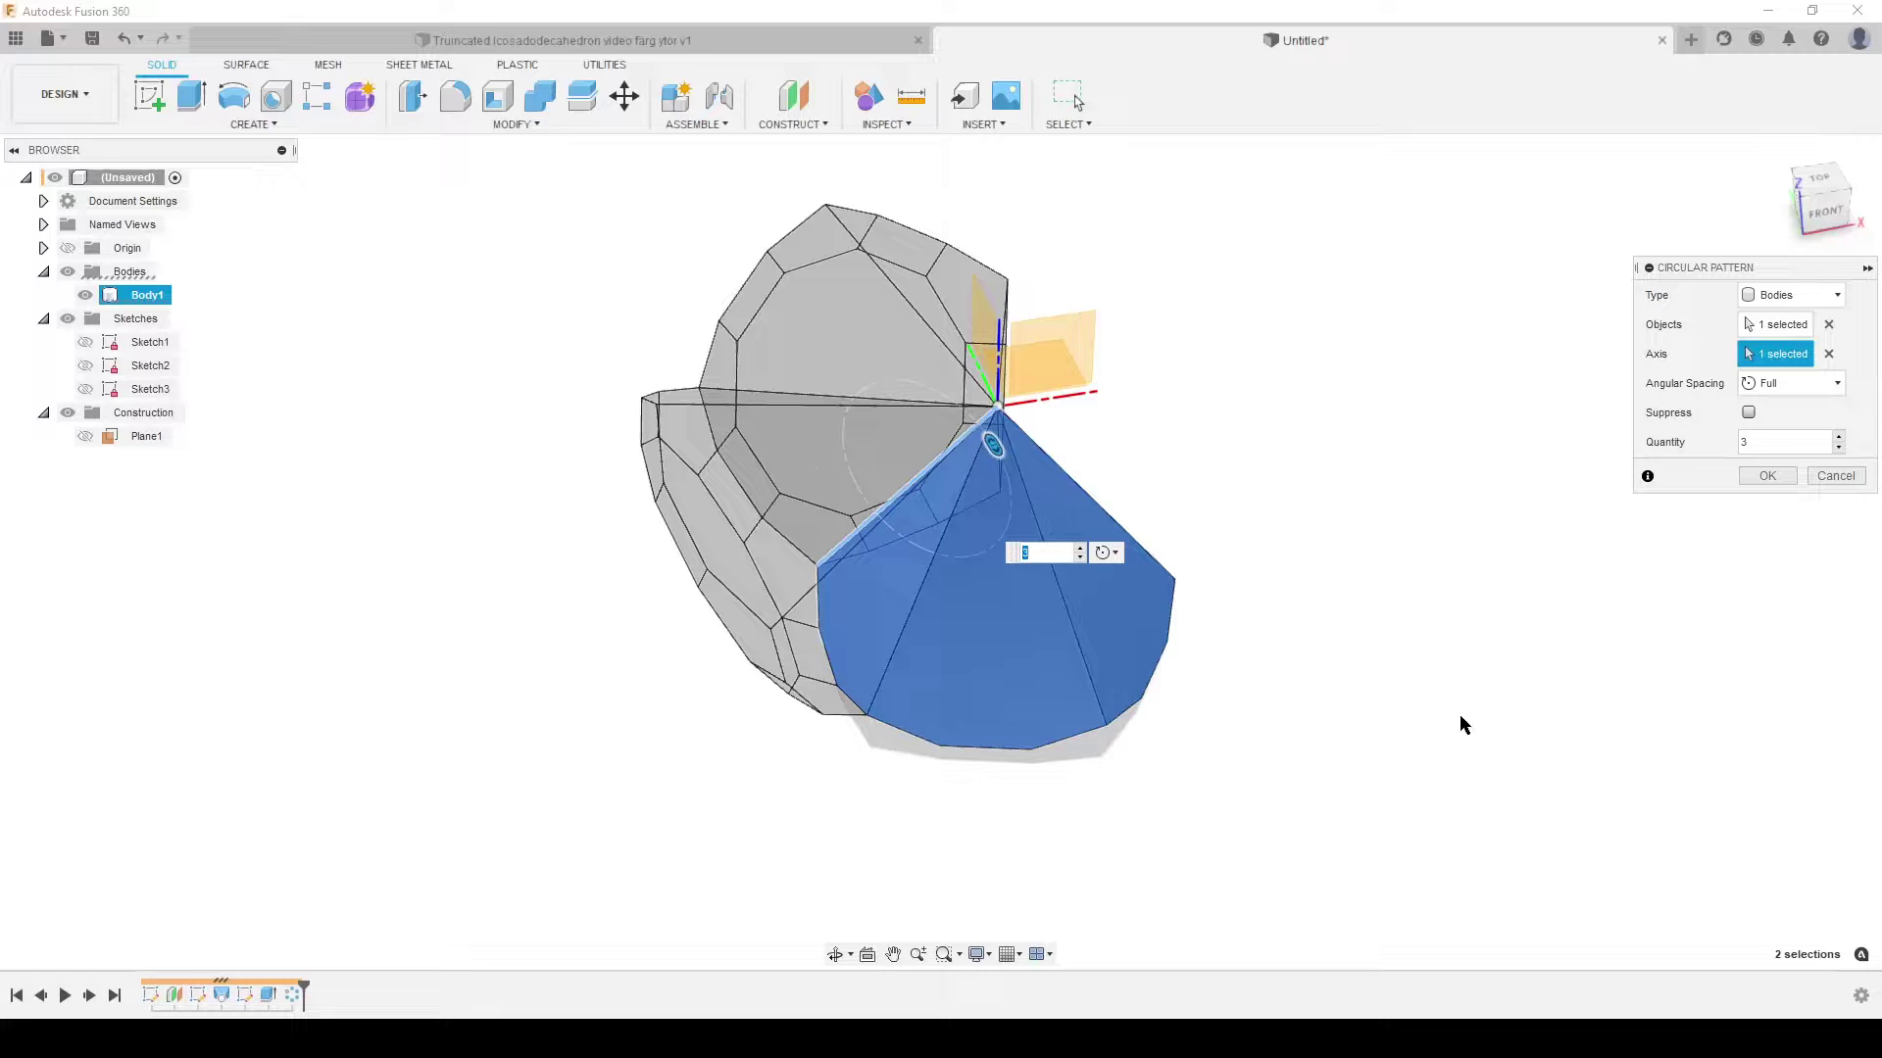
click(1750, 414)
click(848, 494)
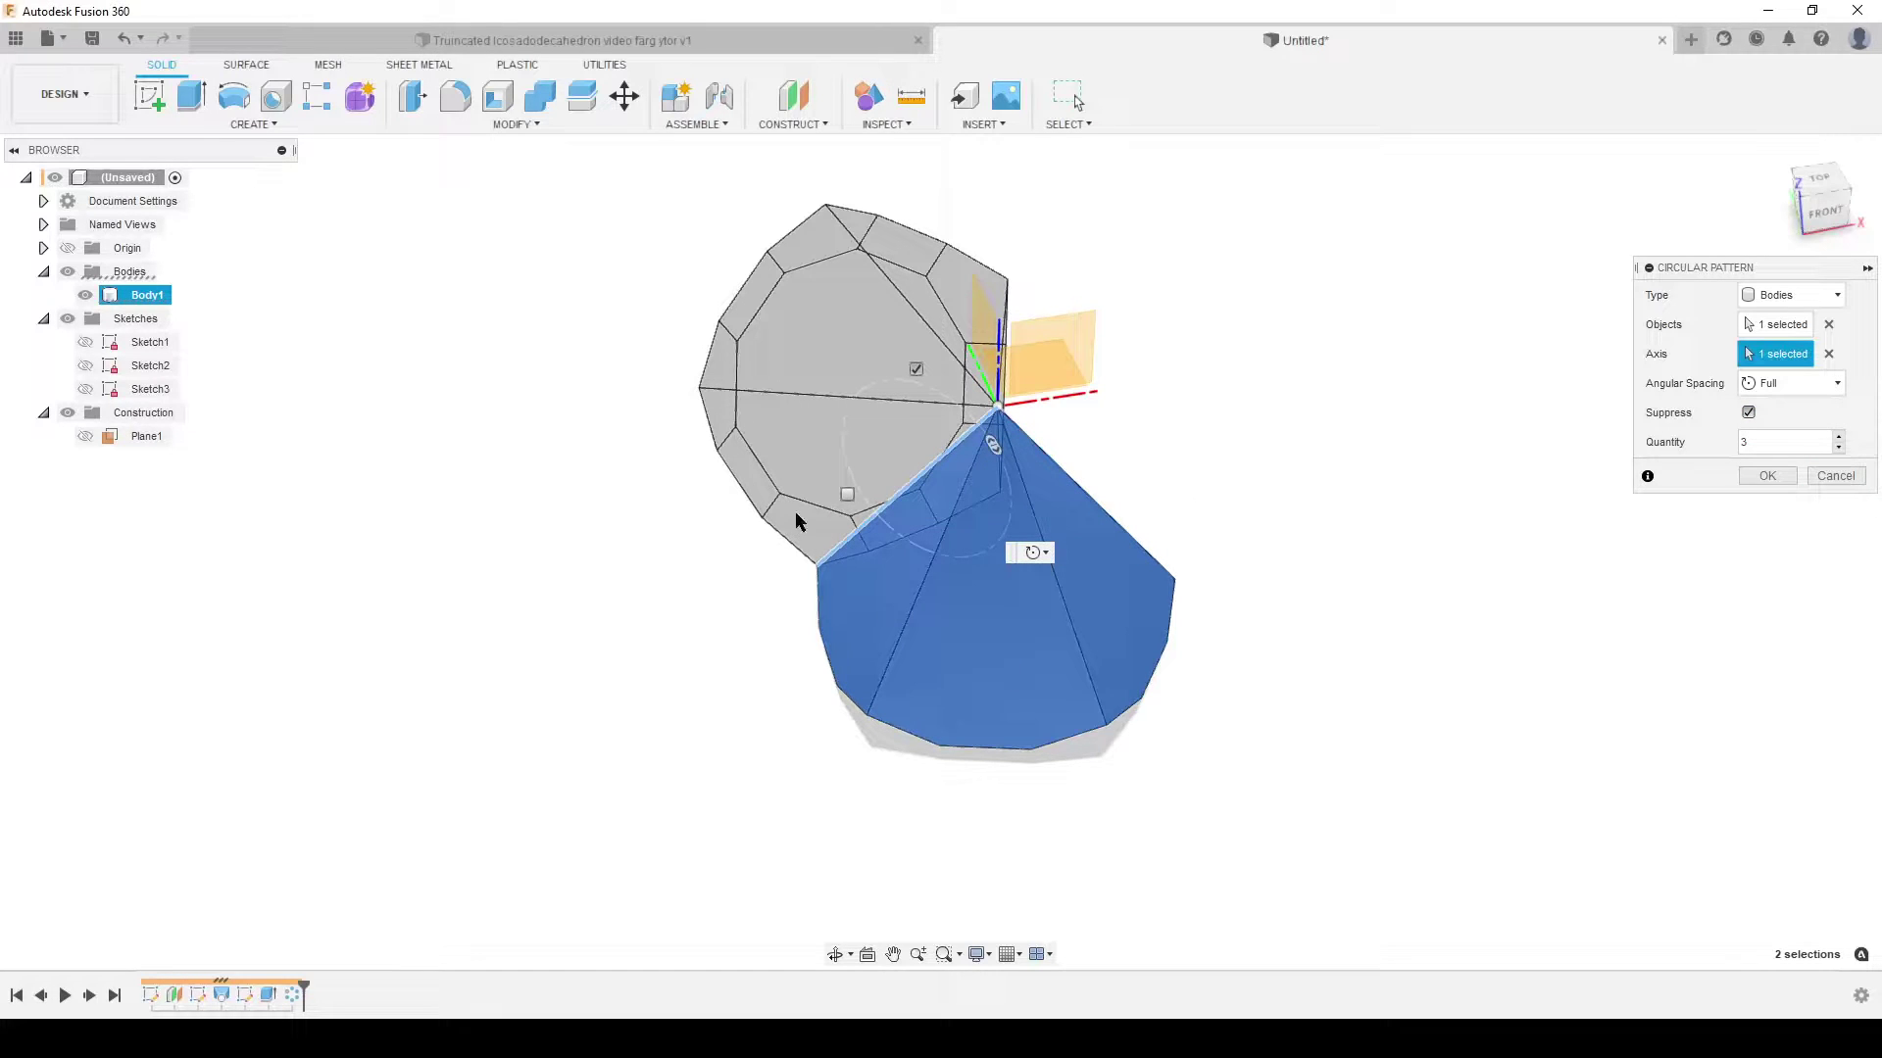
Step: Add Body2, then circular-pattern Body2 five times about the apex's vertical axis
click(1767, 476)
shift+middle_drag(903, 735, 832, 738)
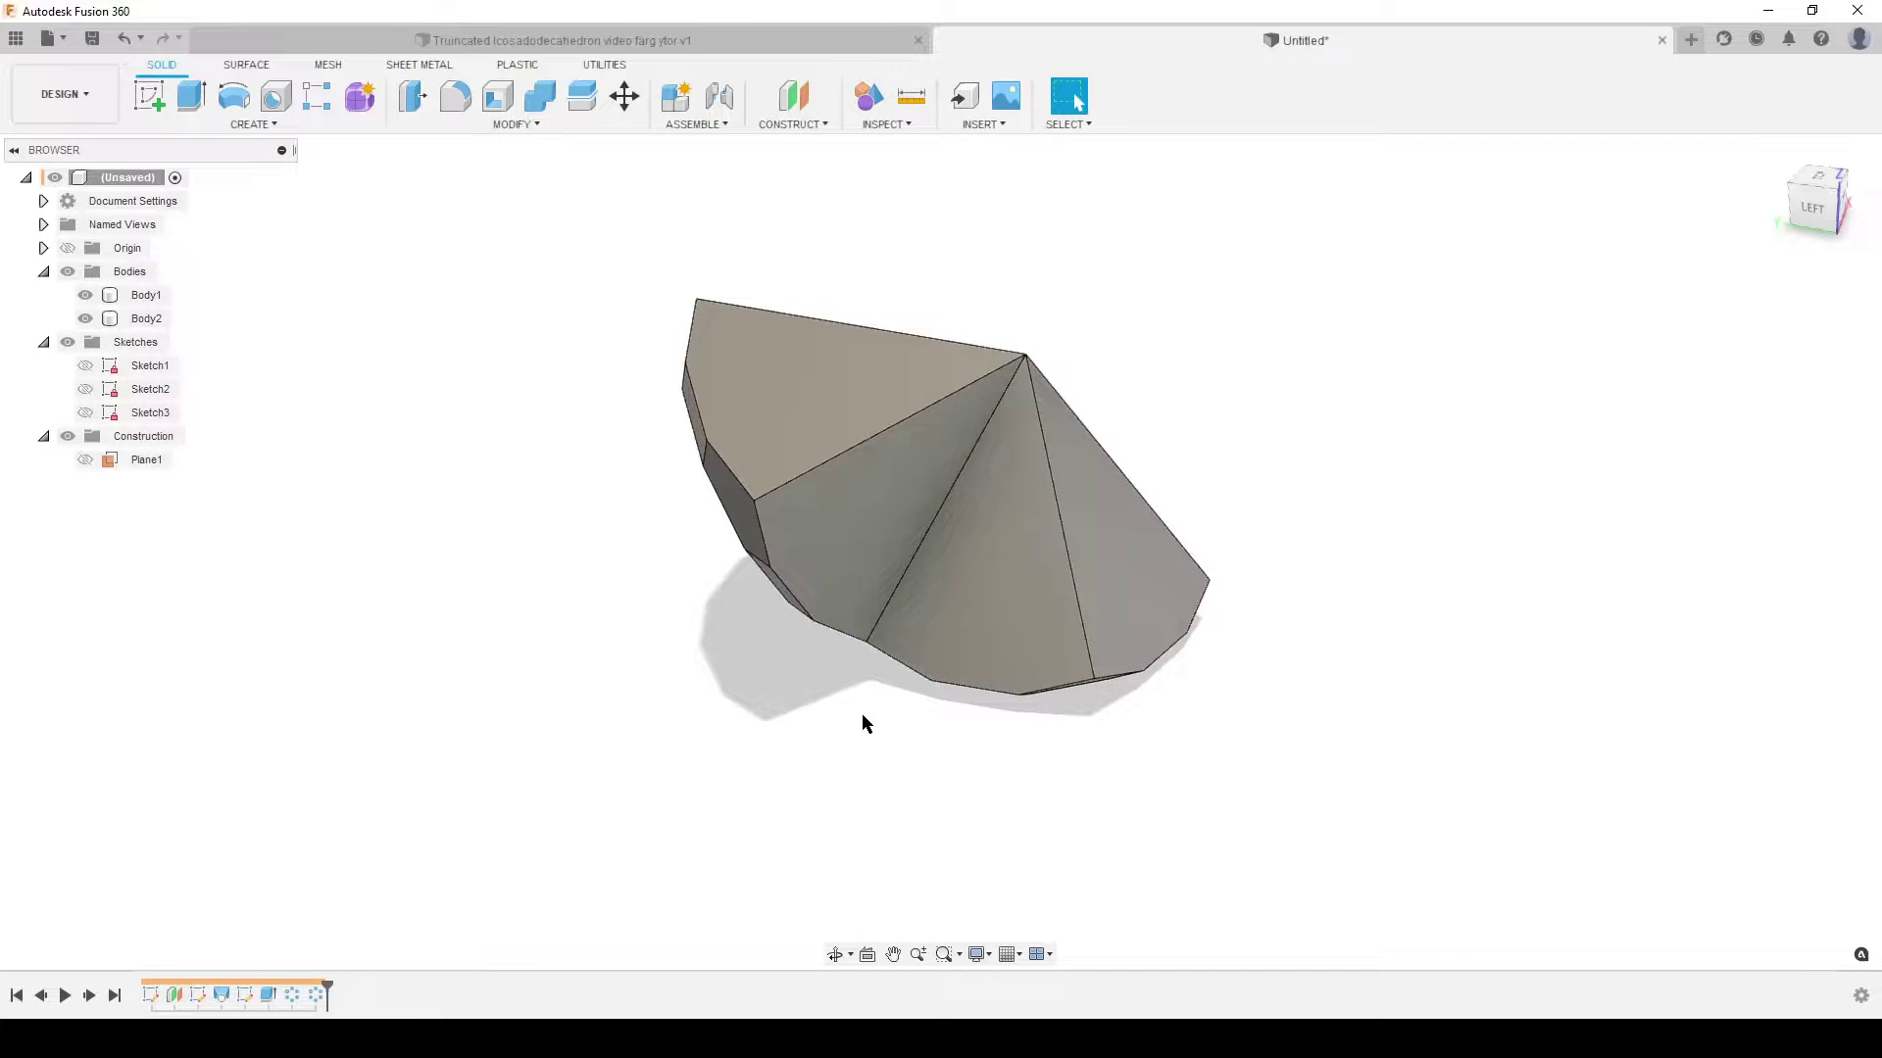
text(scir)
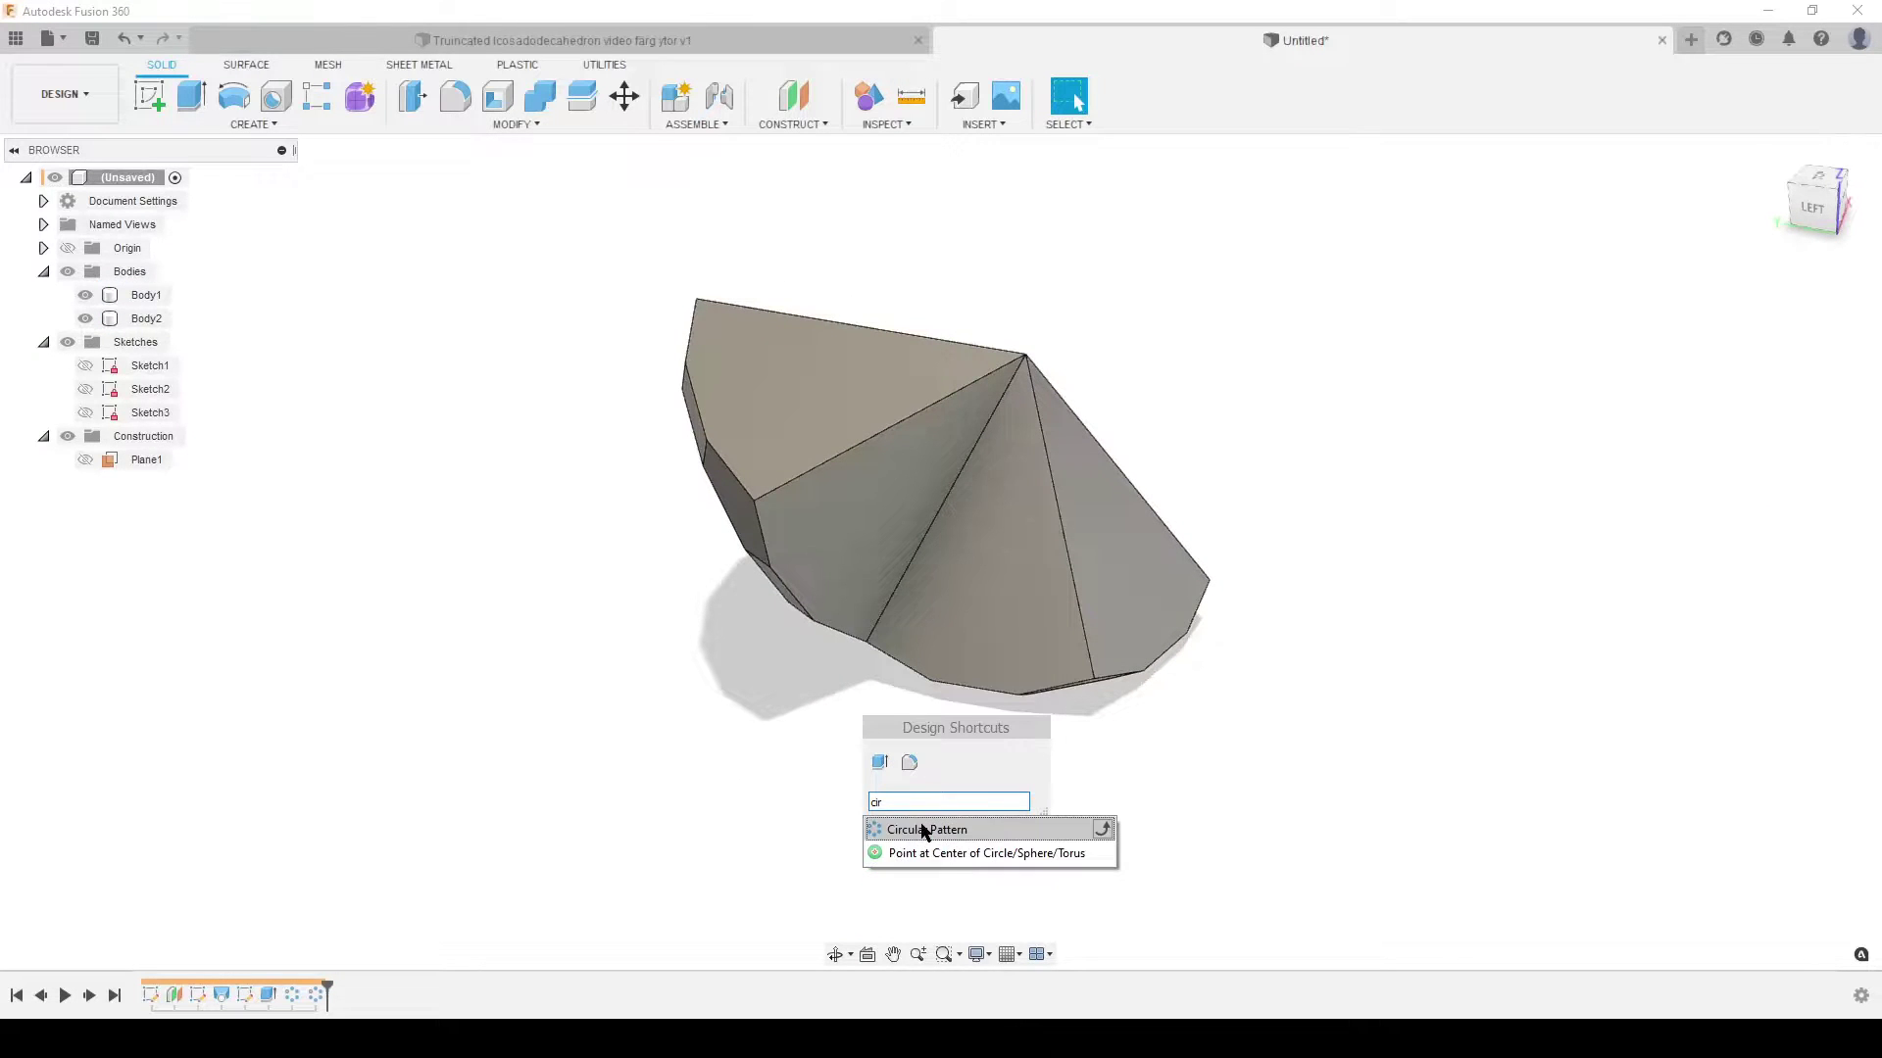
click(924, 832)
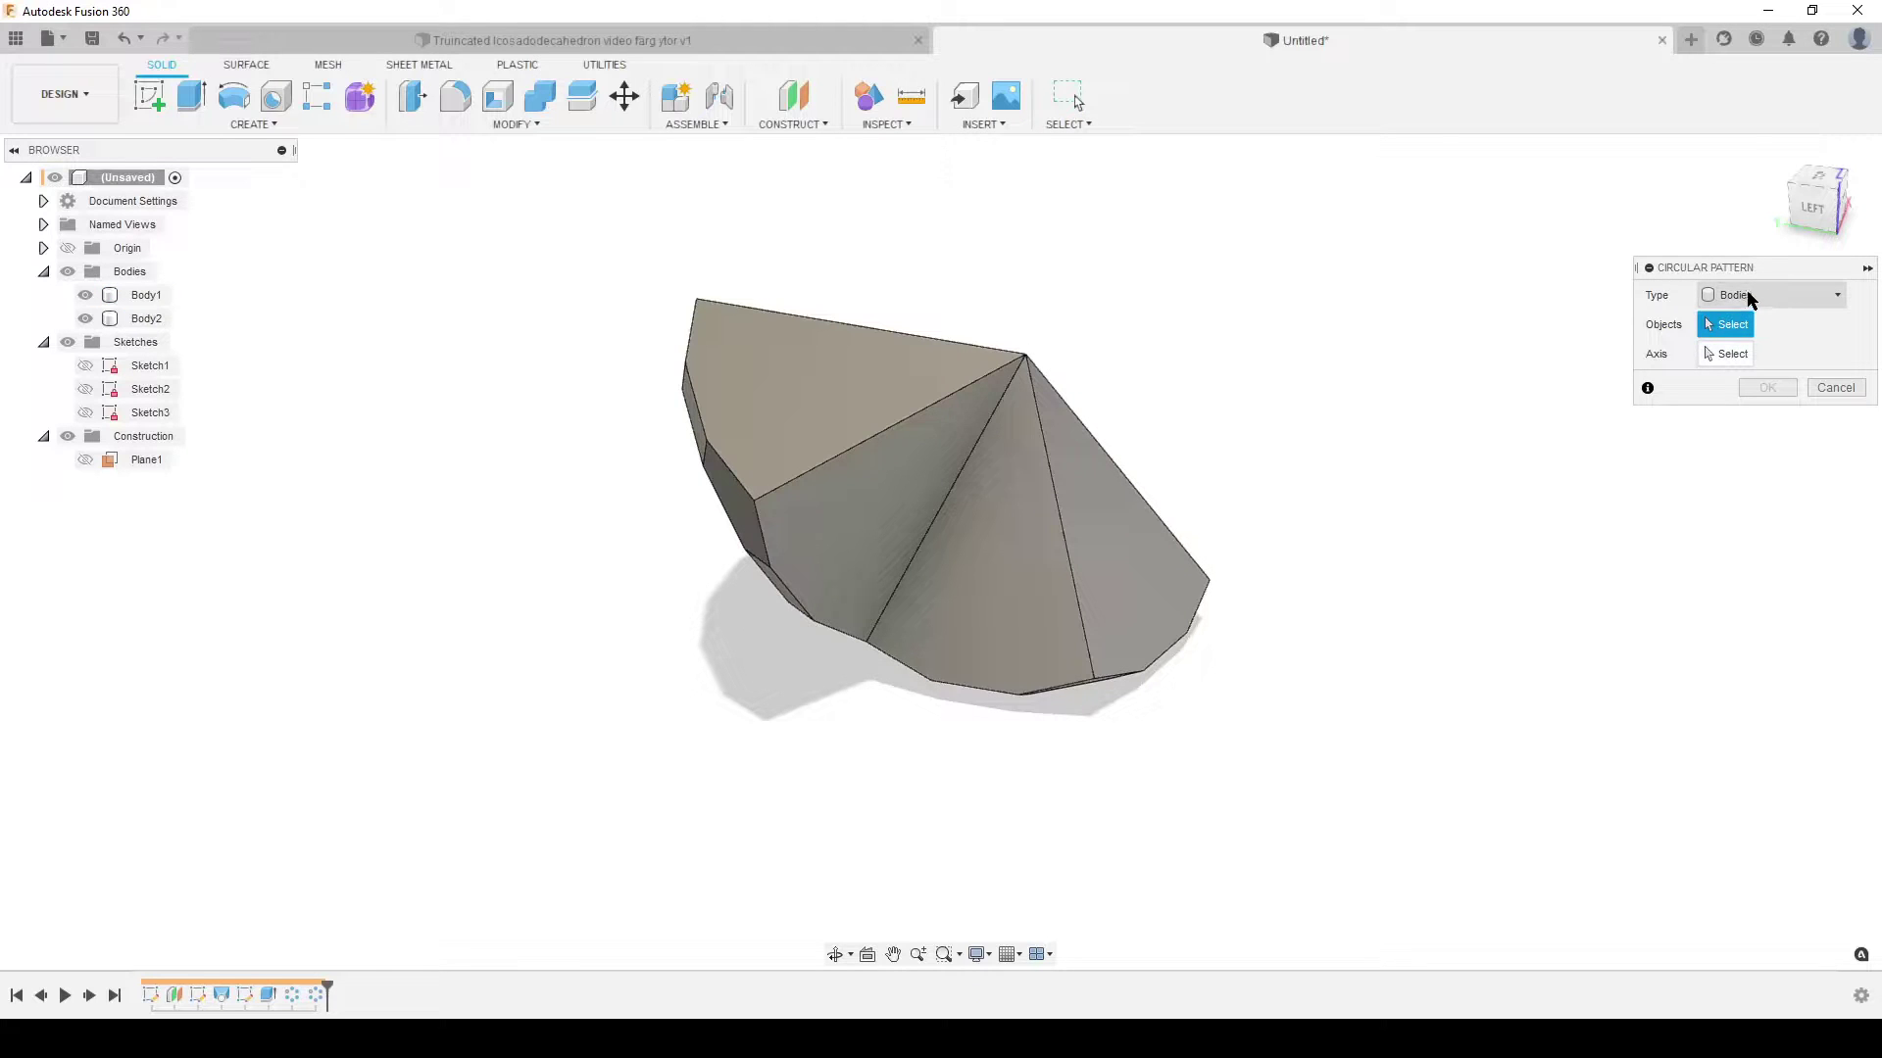
click(821, 415)
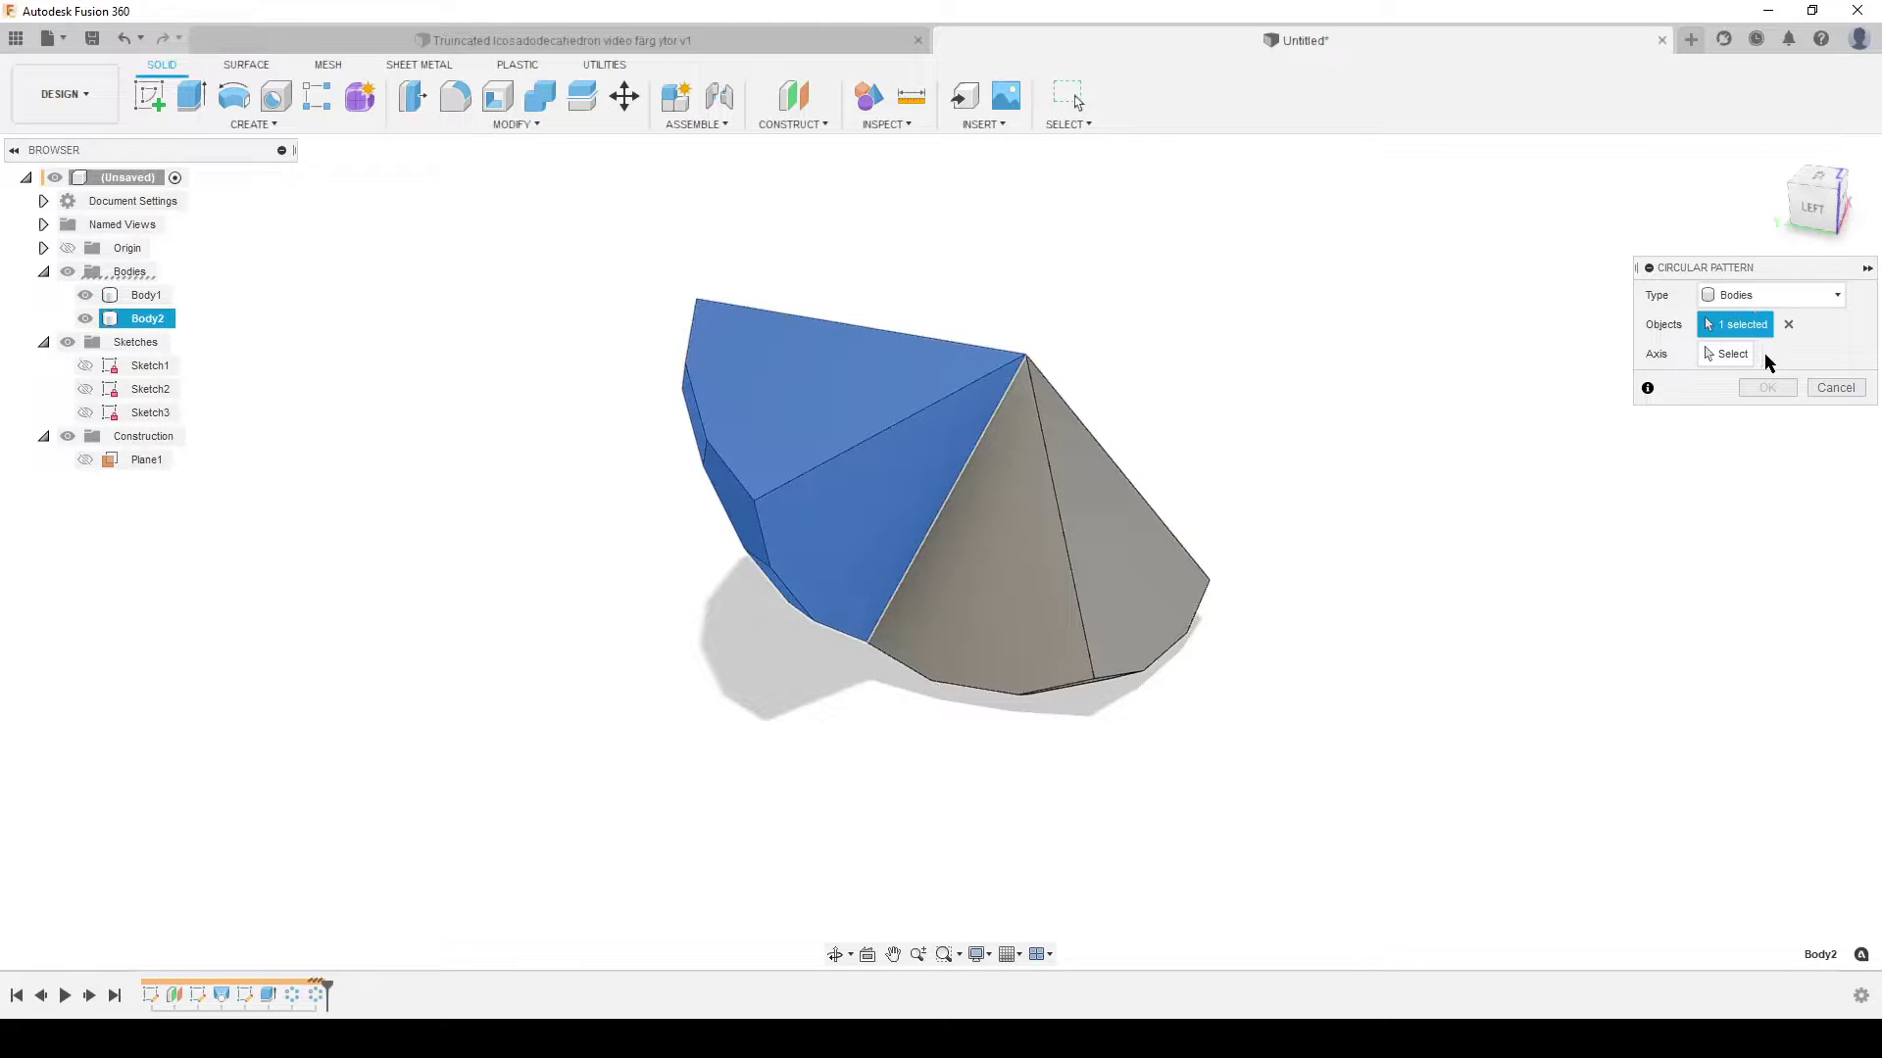
click(1735, 354)
click(1027, 289)
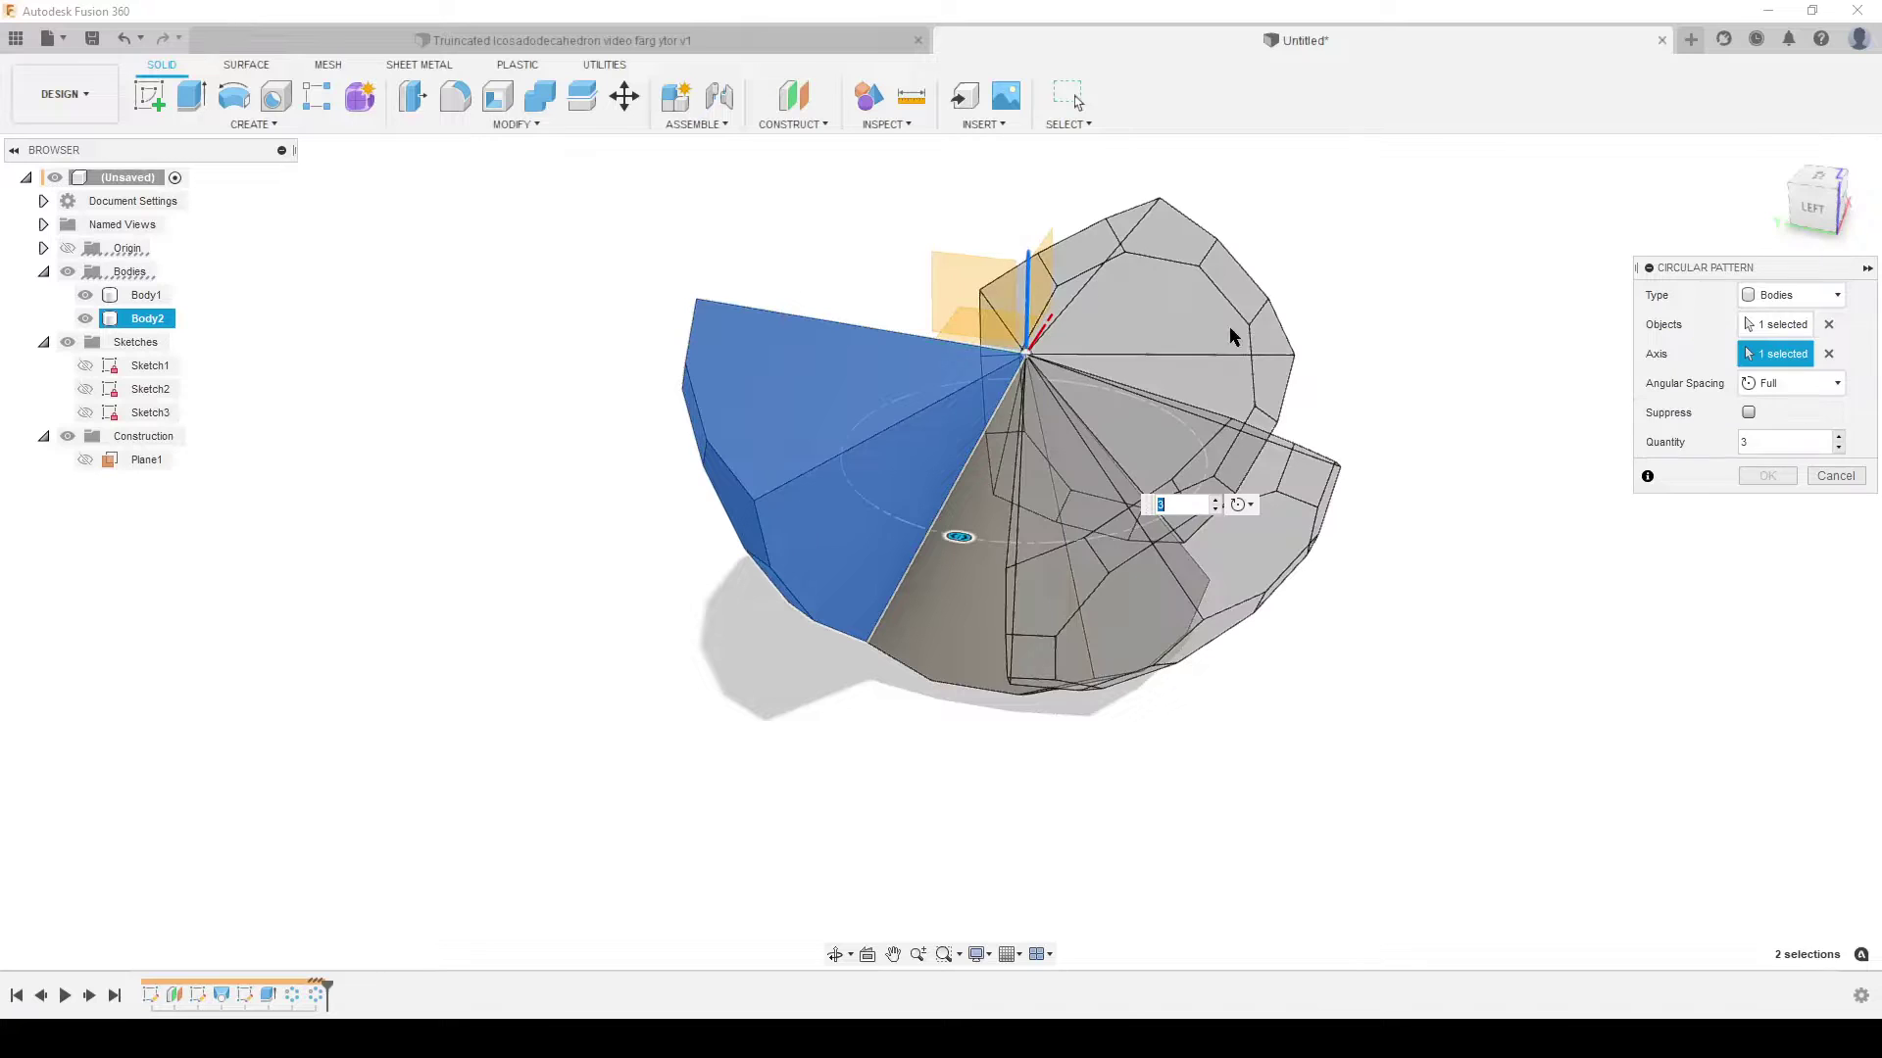
text(5)
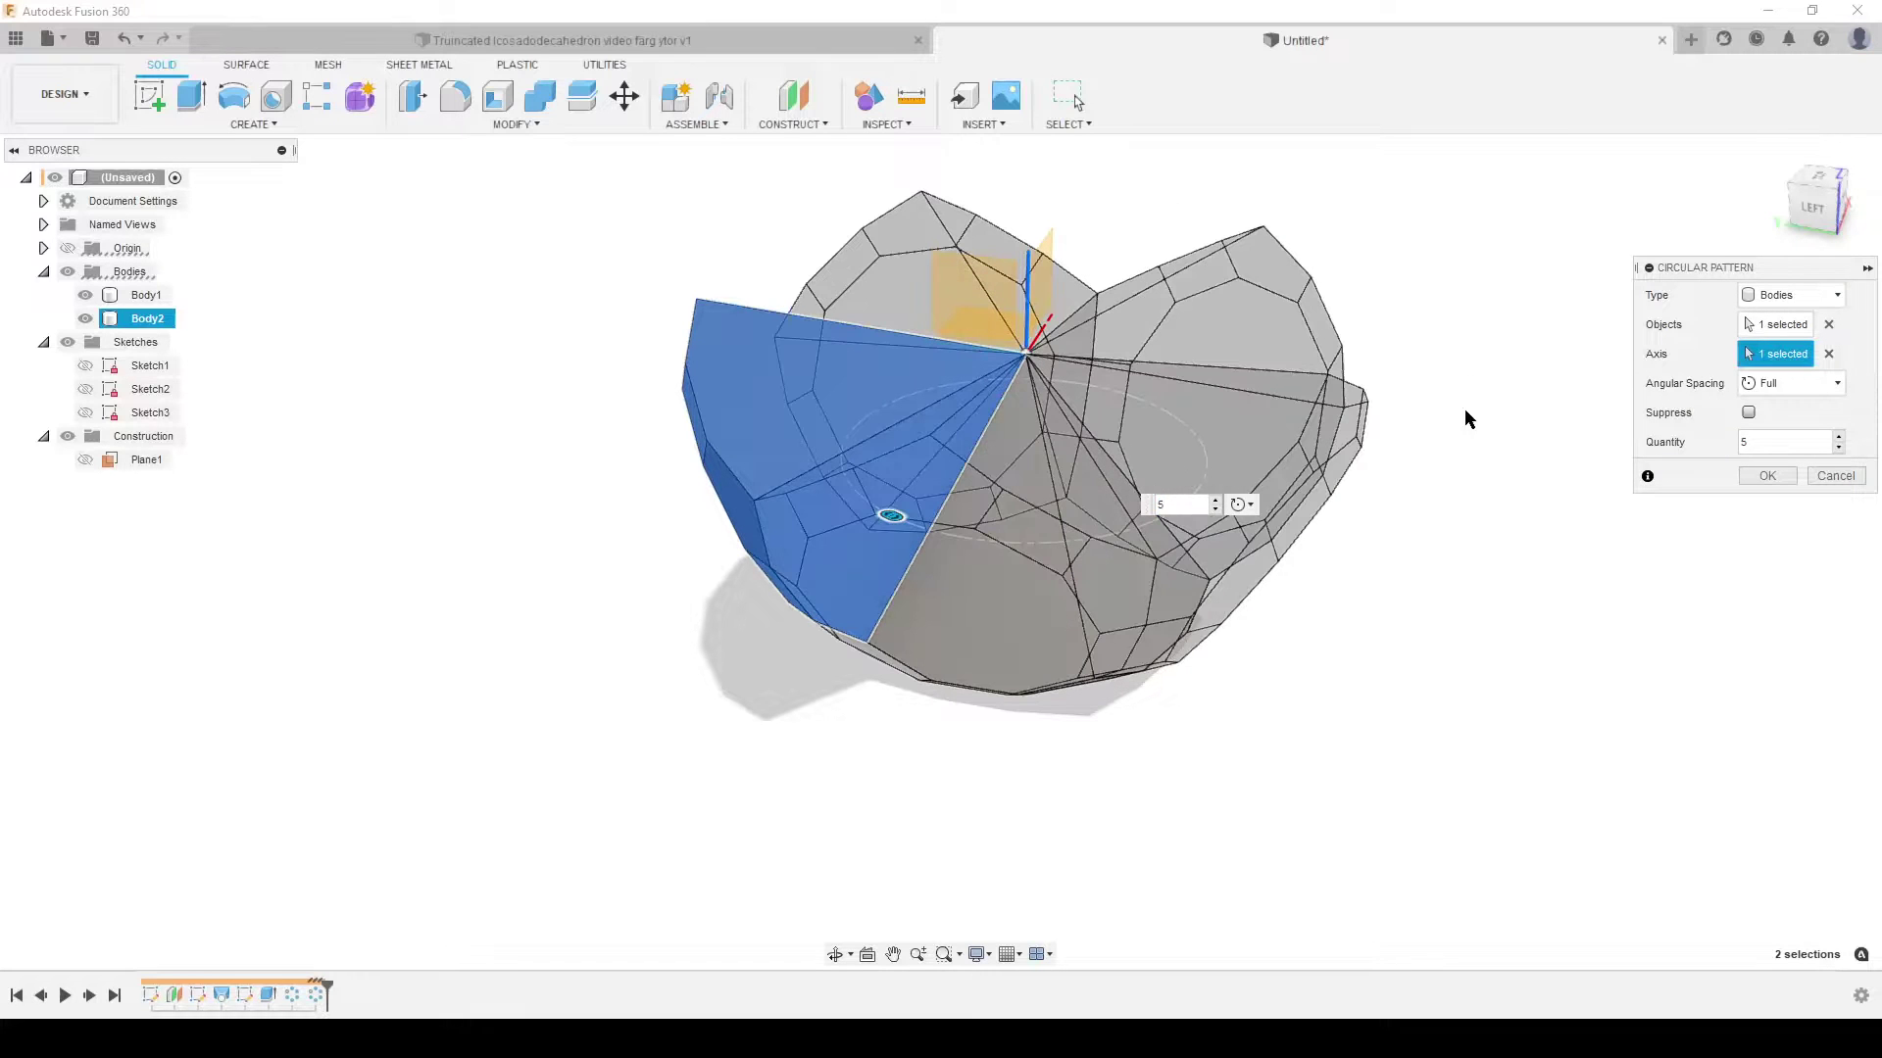
click(1785, 477)
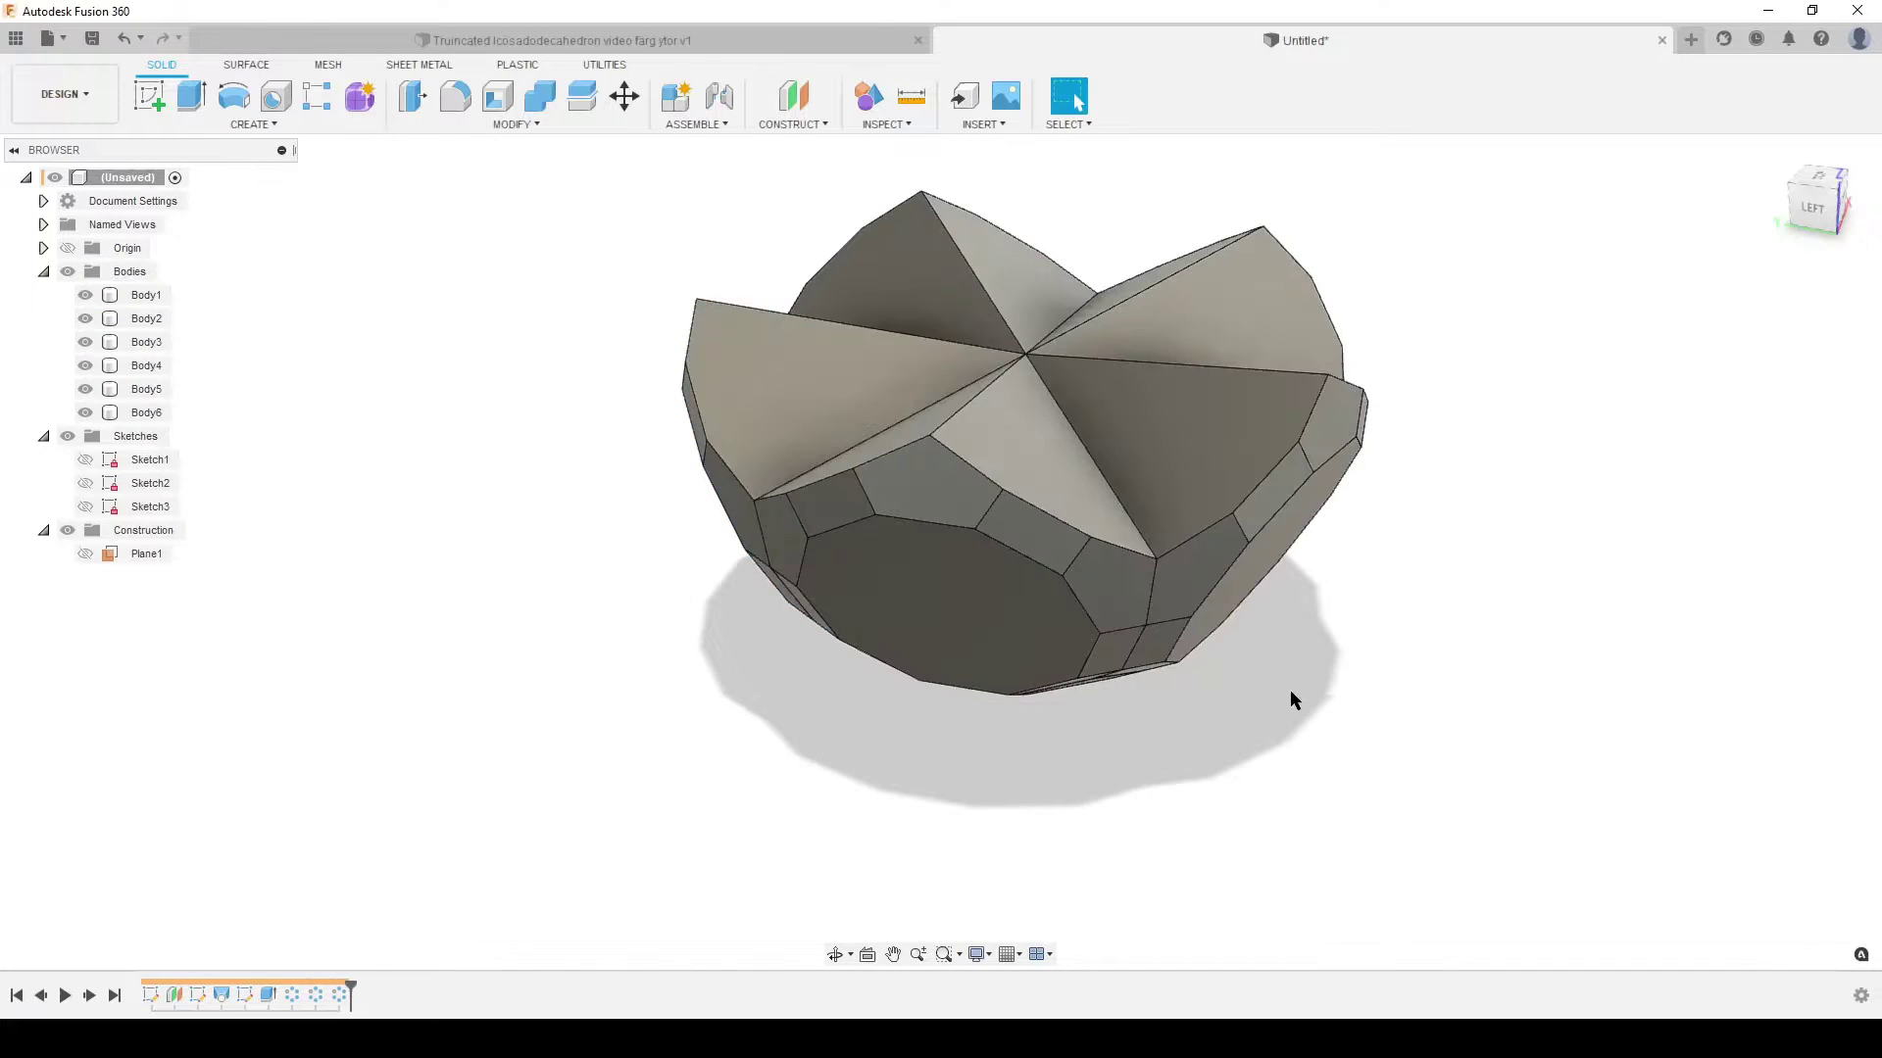
shift+middle_drag(1369, 769, 966, 185)
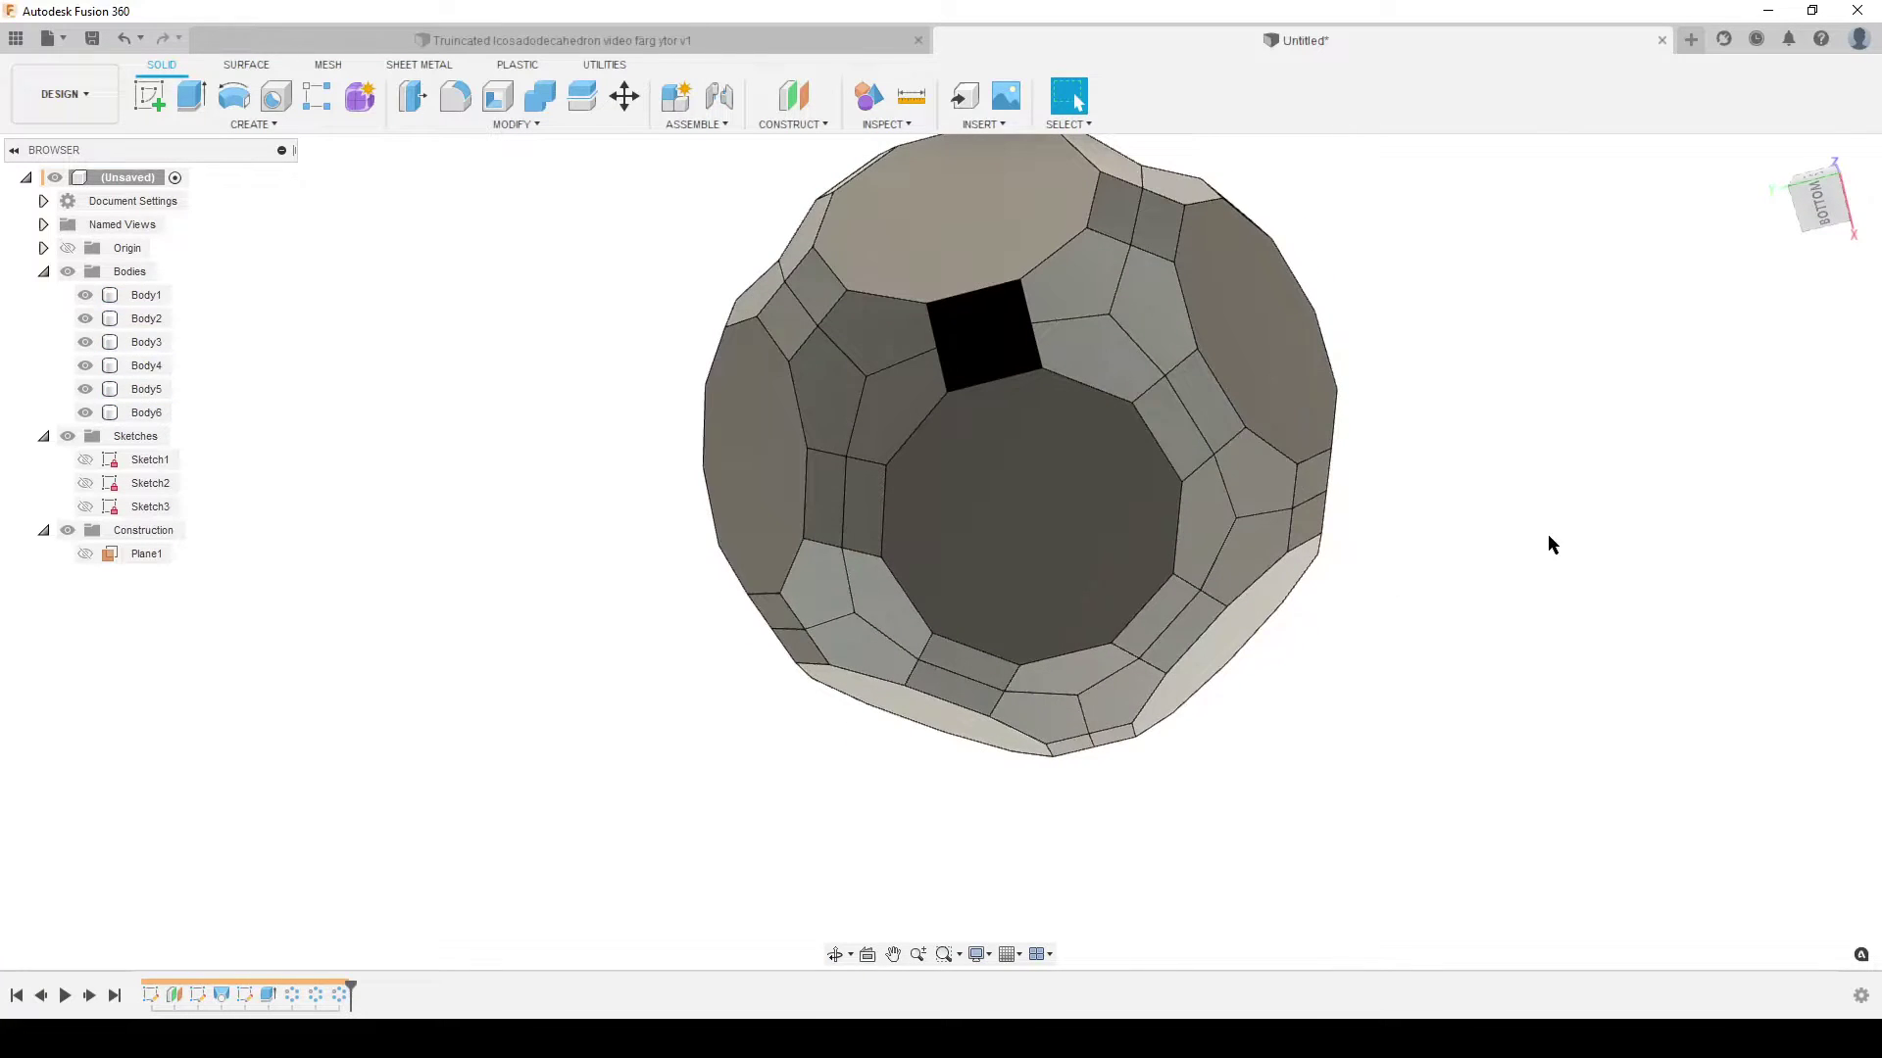
shift+middle_drag(1549, 542, 1446, 683)
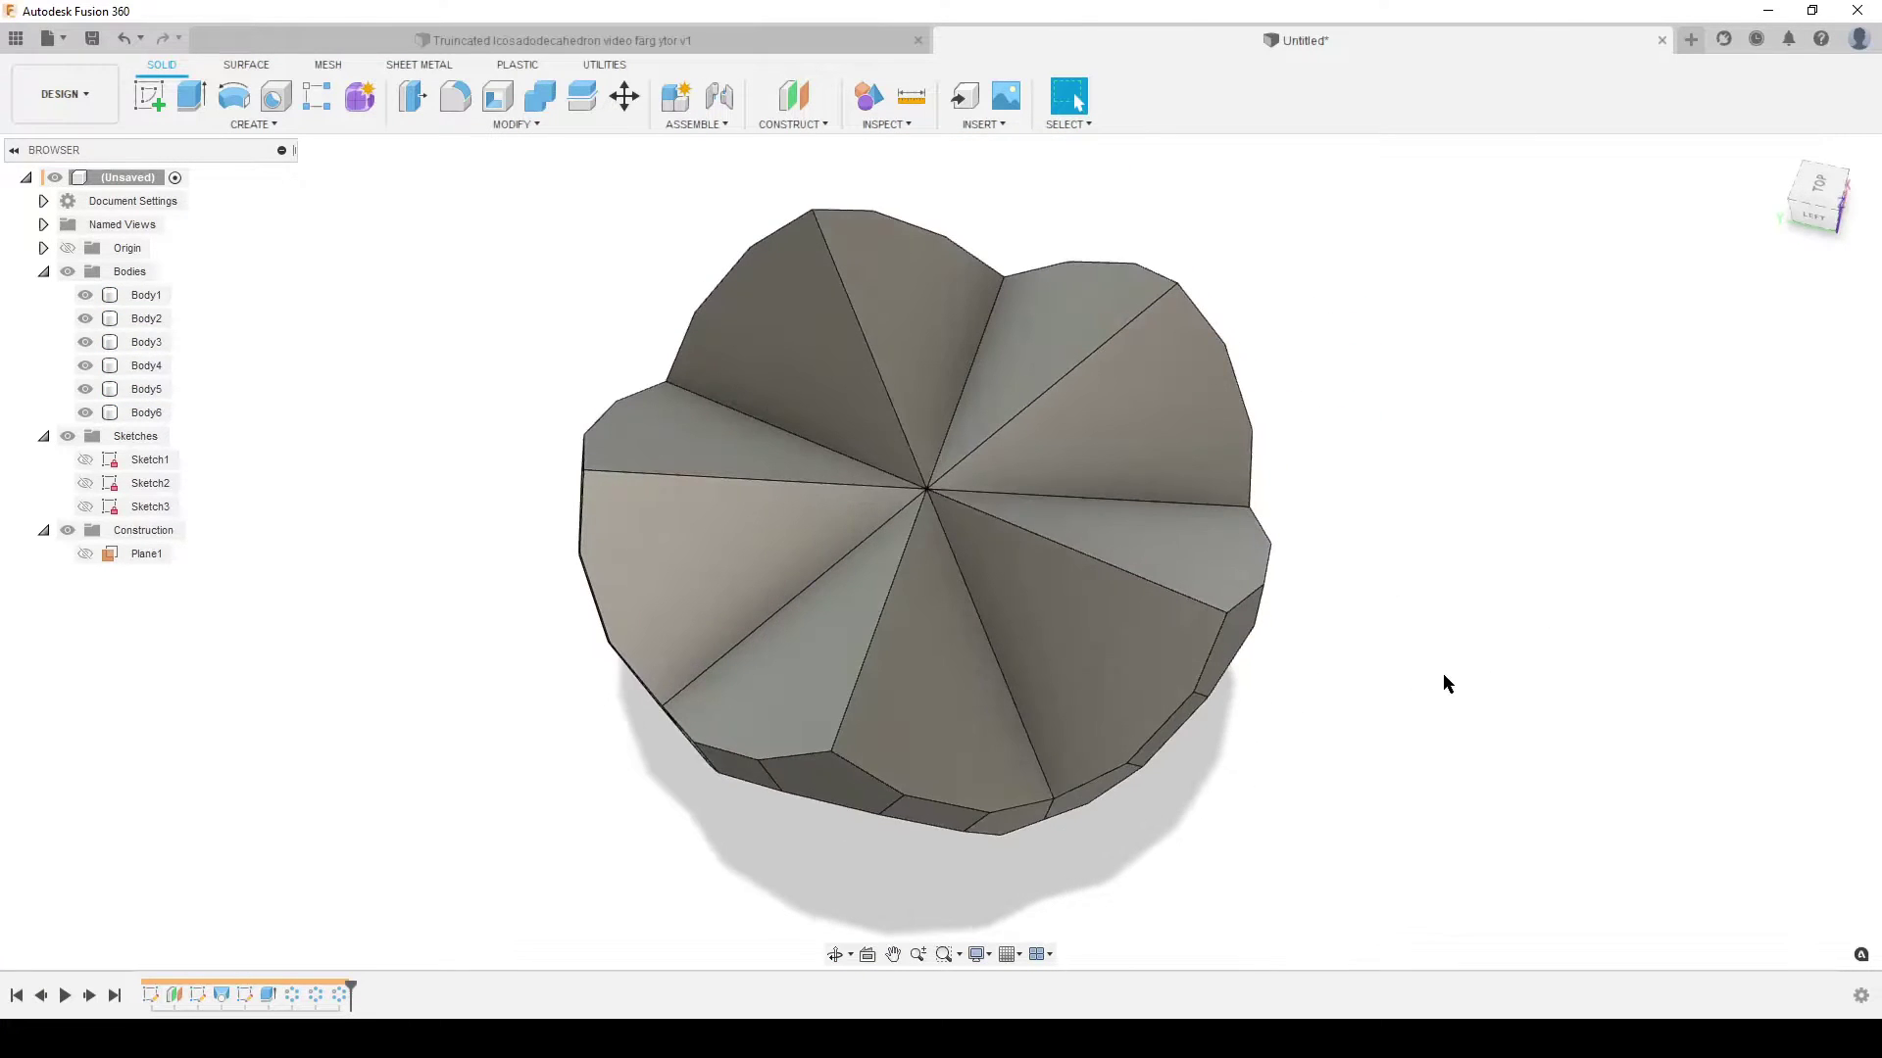
Step: Start a new circular pattern with Body1 through Body6 selected as the bodies
text(scir)
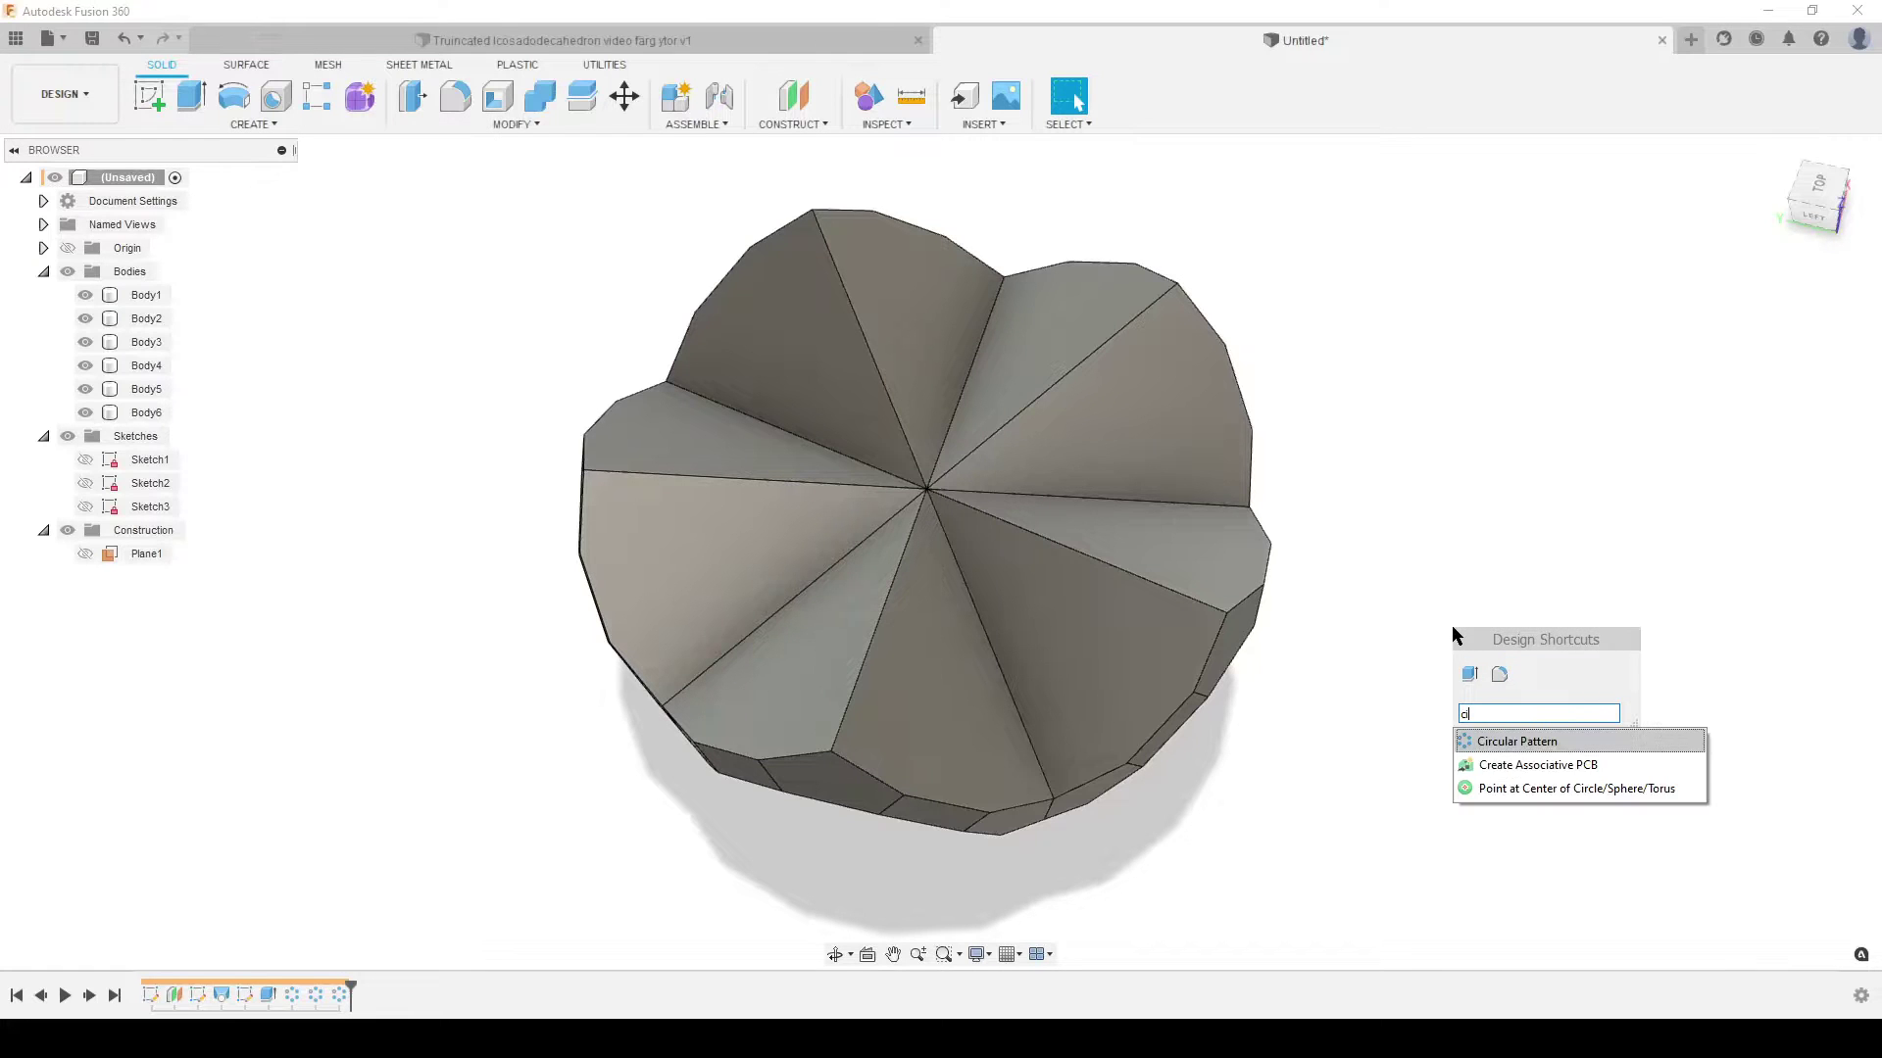
click(1565, 742)
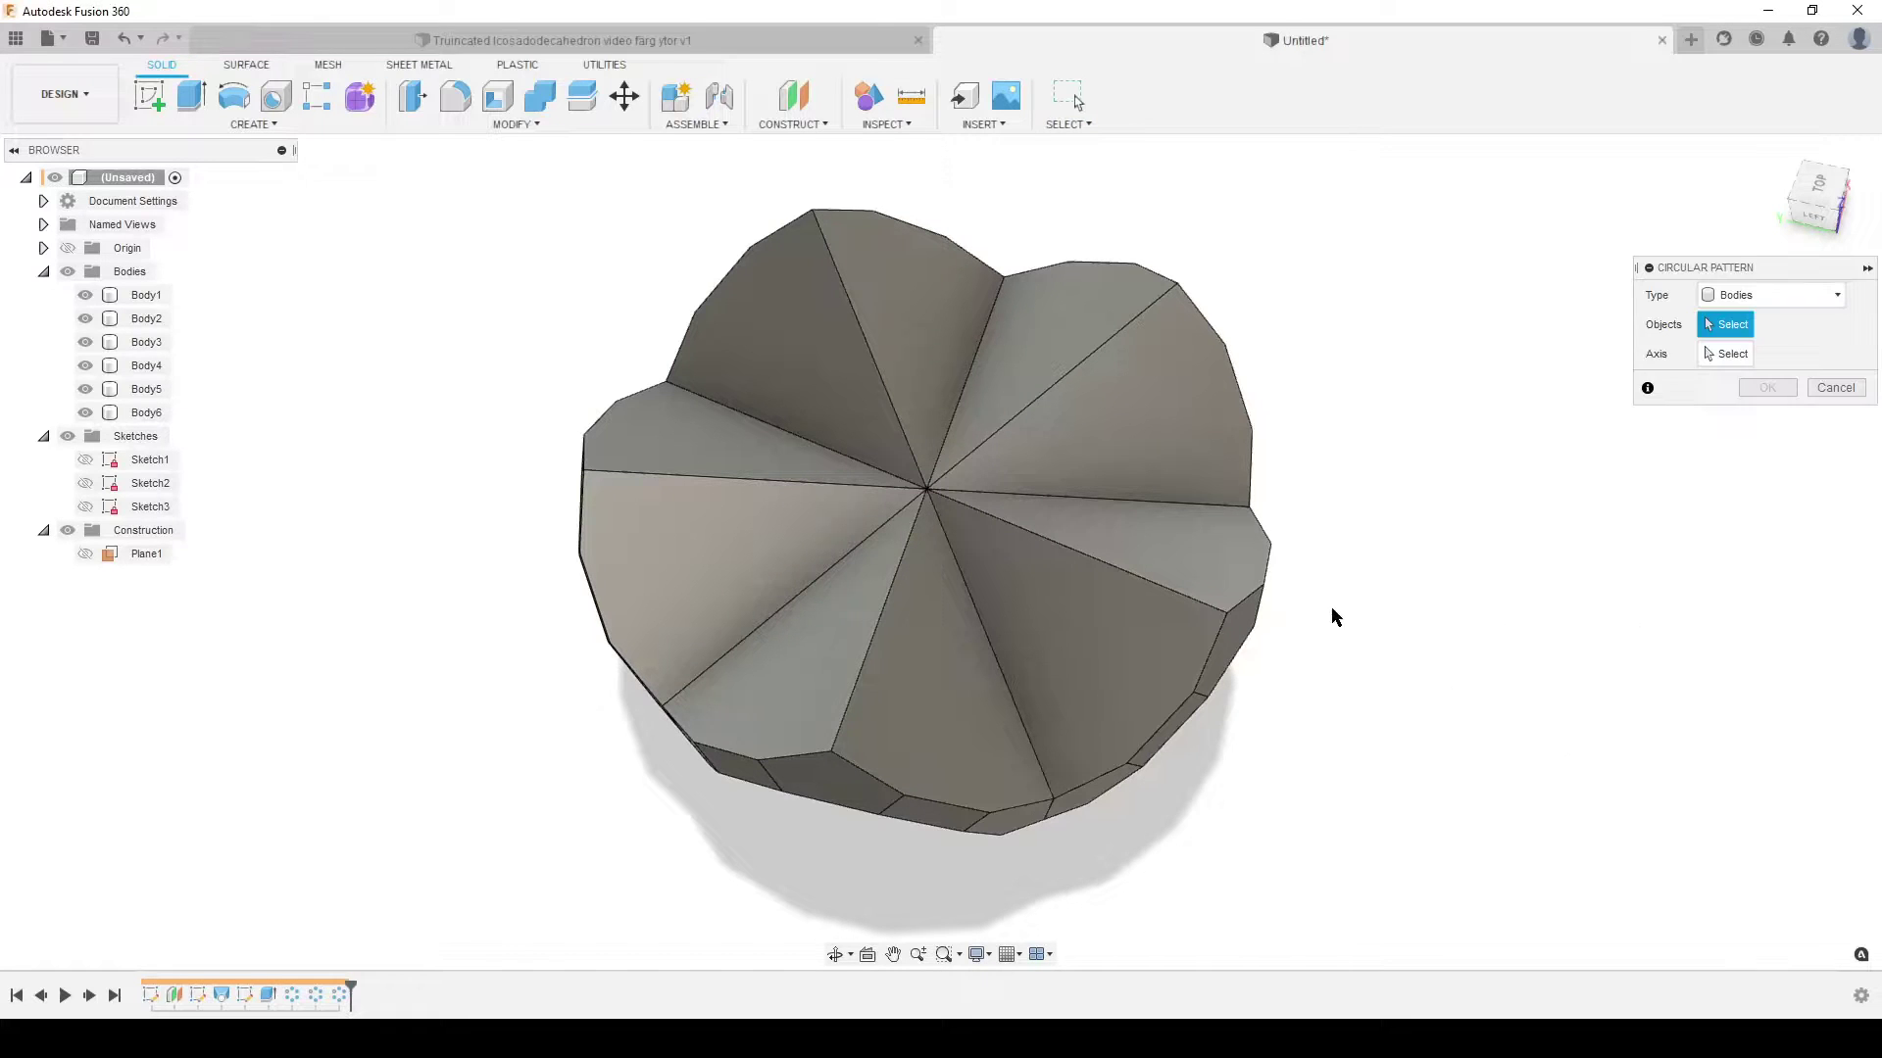
scroll(1337, 386, down, 2)
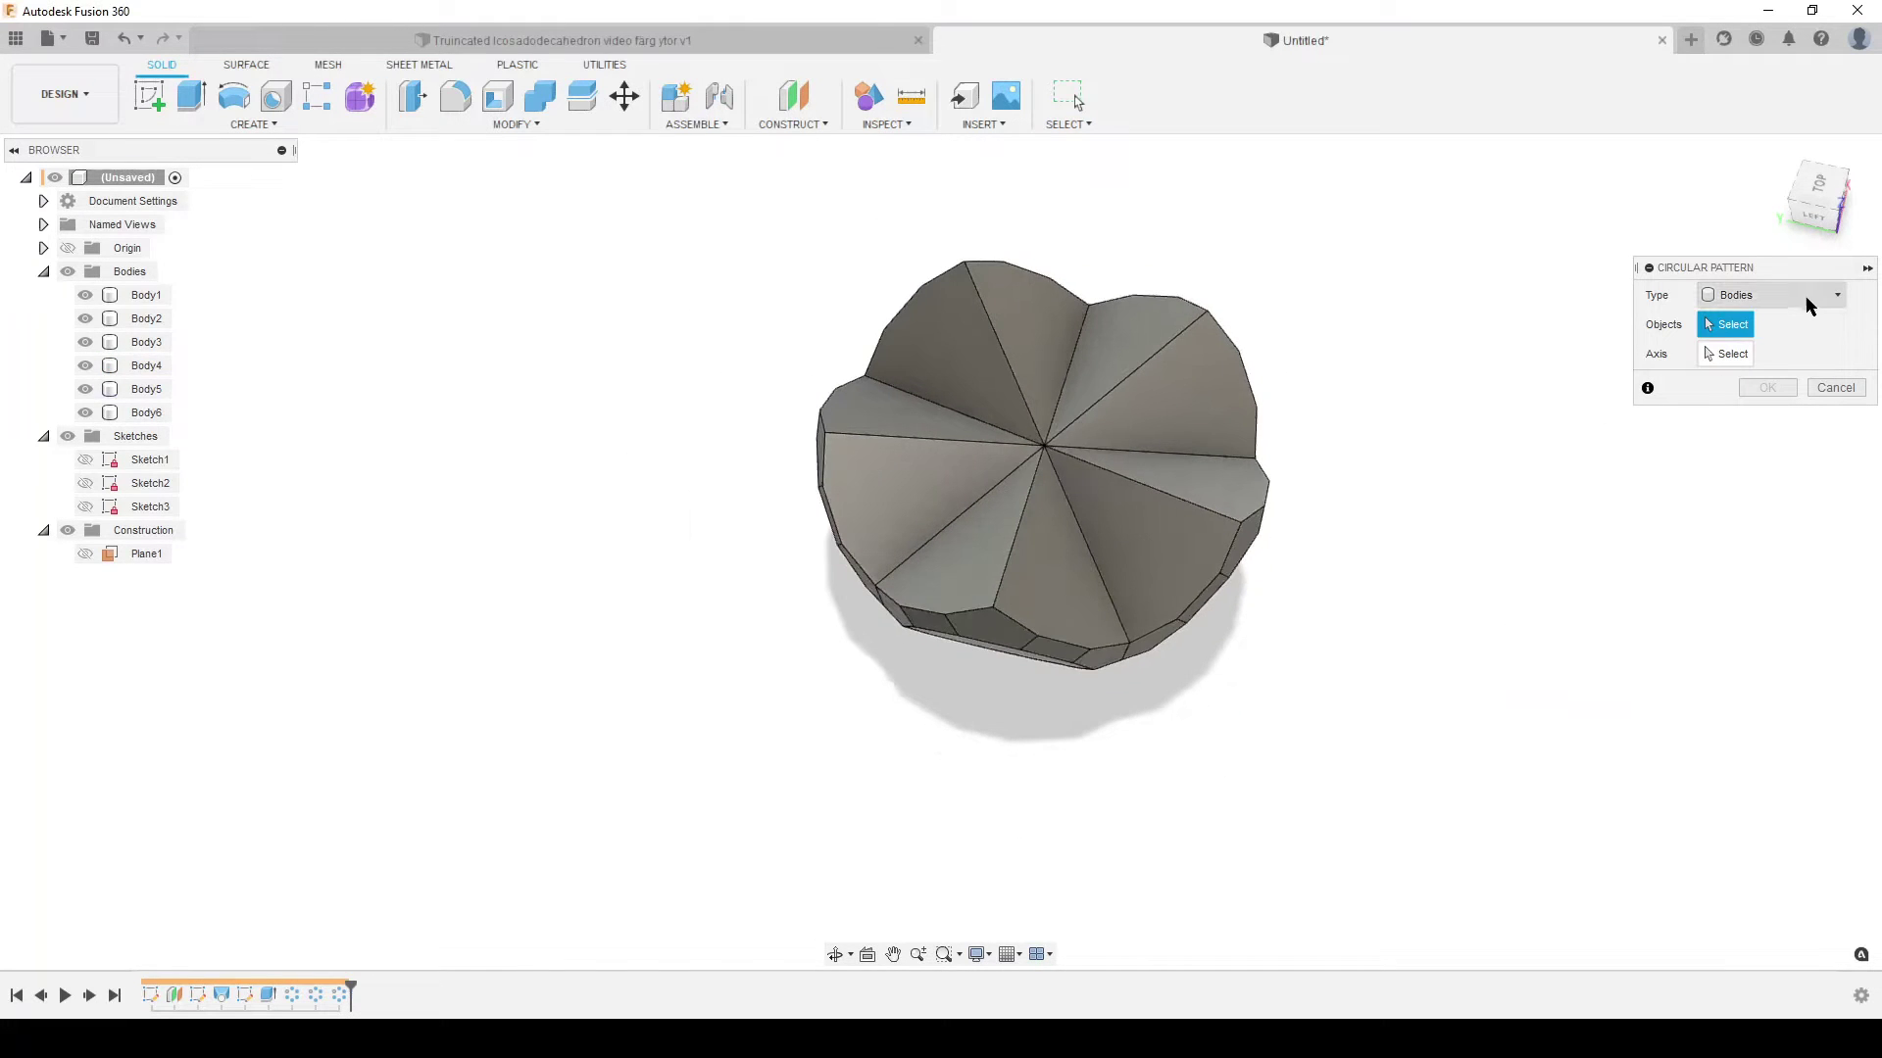
click(142, 295)
shift+click(131, 415)
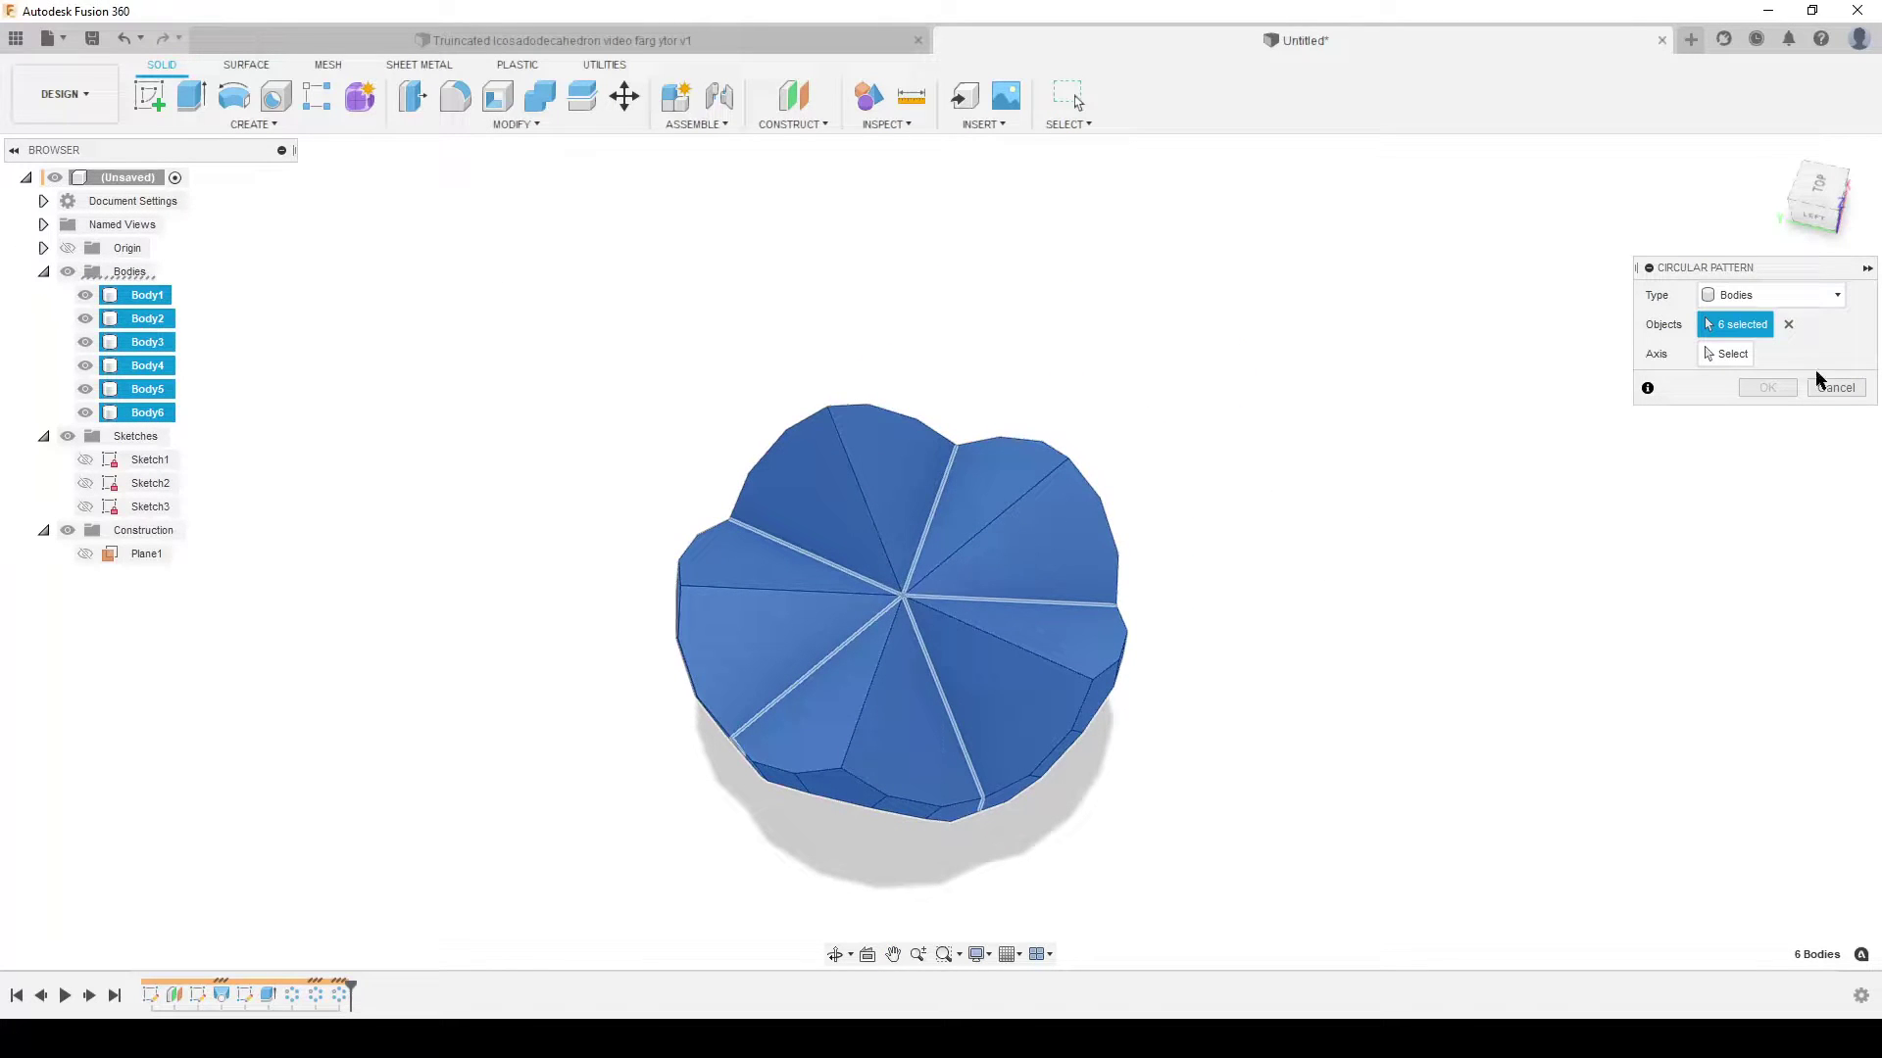
Step: Use the central edge as the axis with quantity 2, creating Body7 to Body12
click(1725, 354)
shift+middle_drag(1423, 737, 1289, 559)
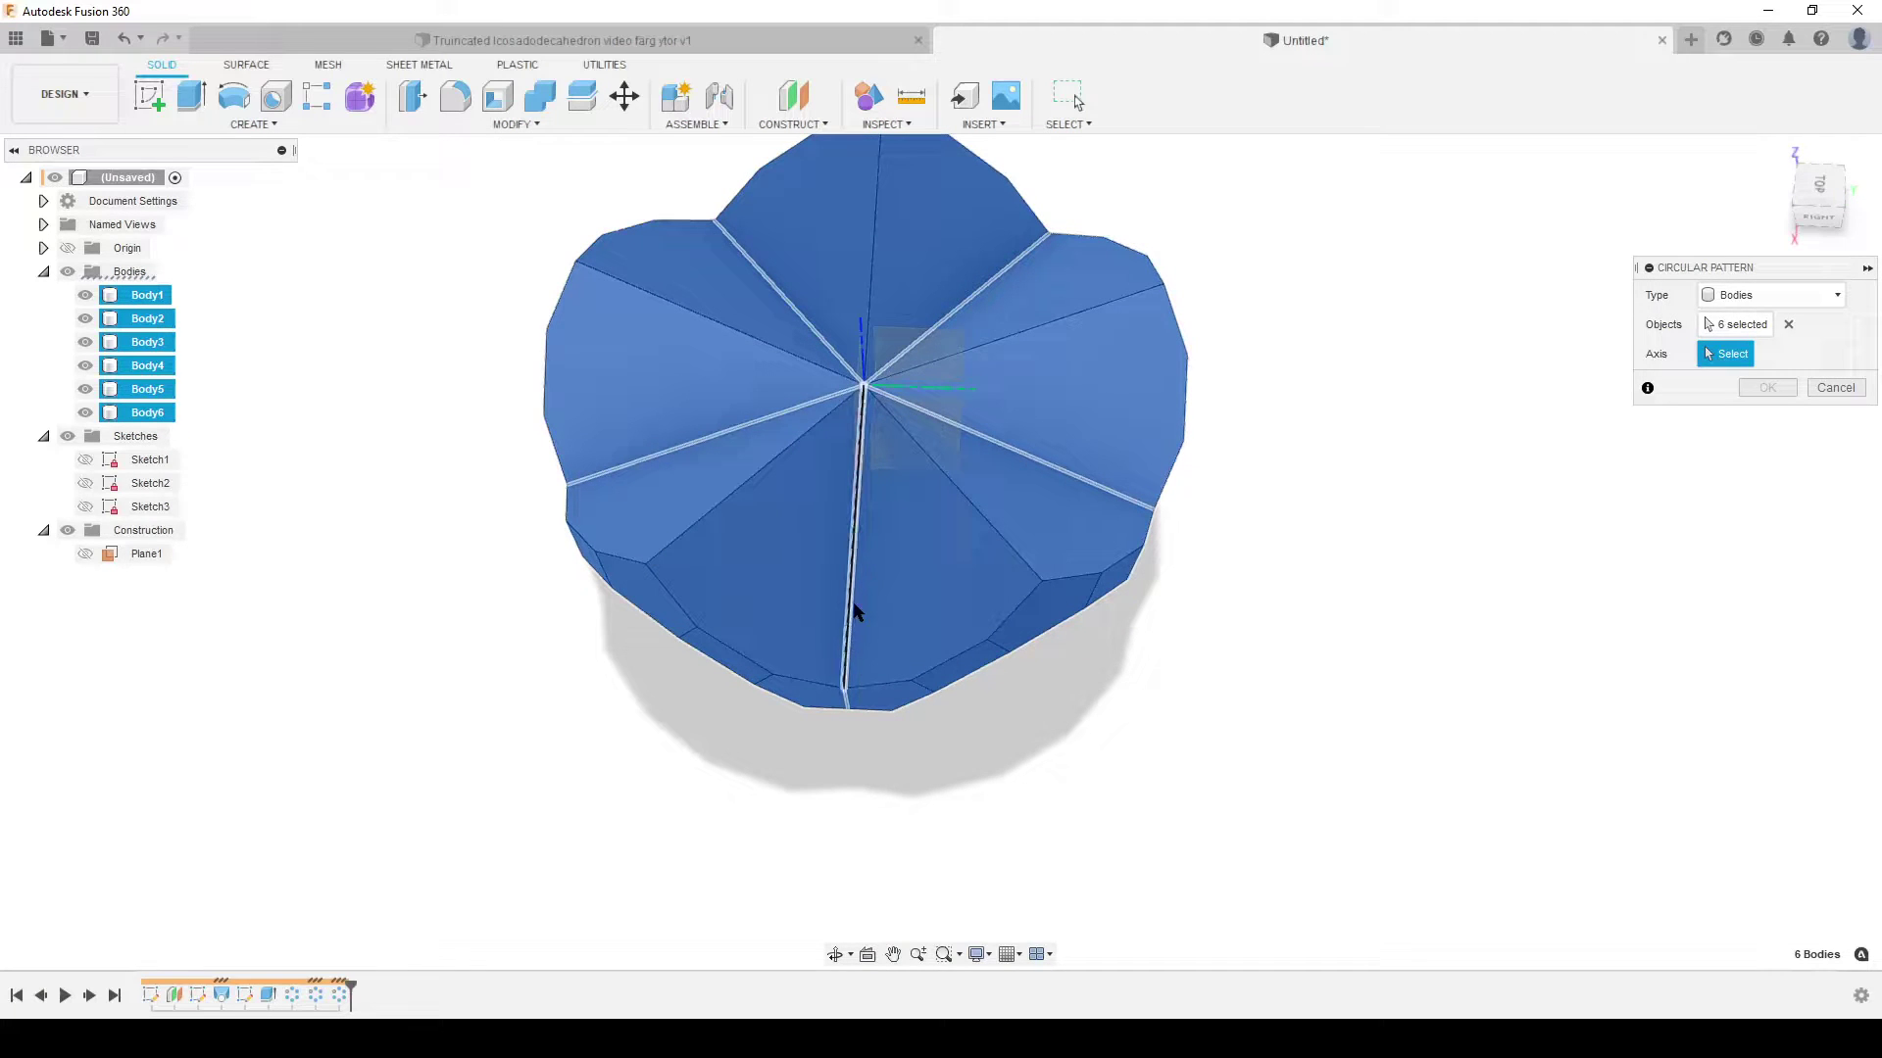
shift+middle_drag(1529, 617, 1357, 642)
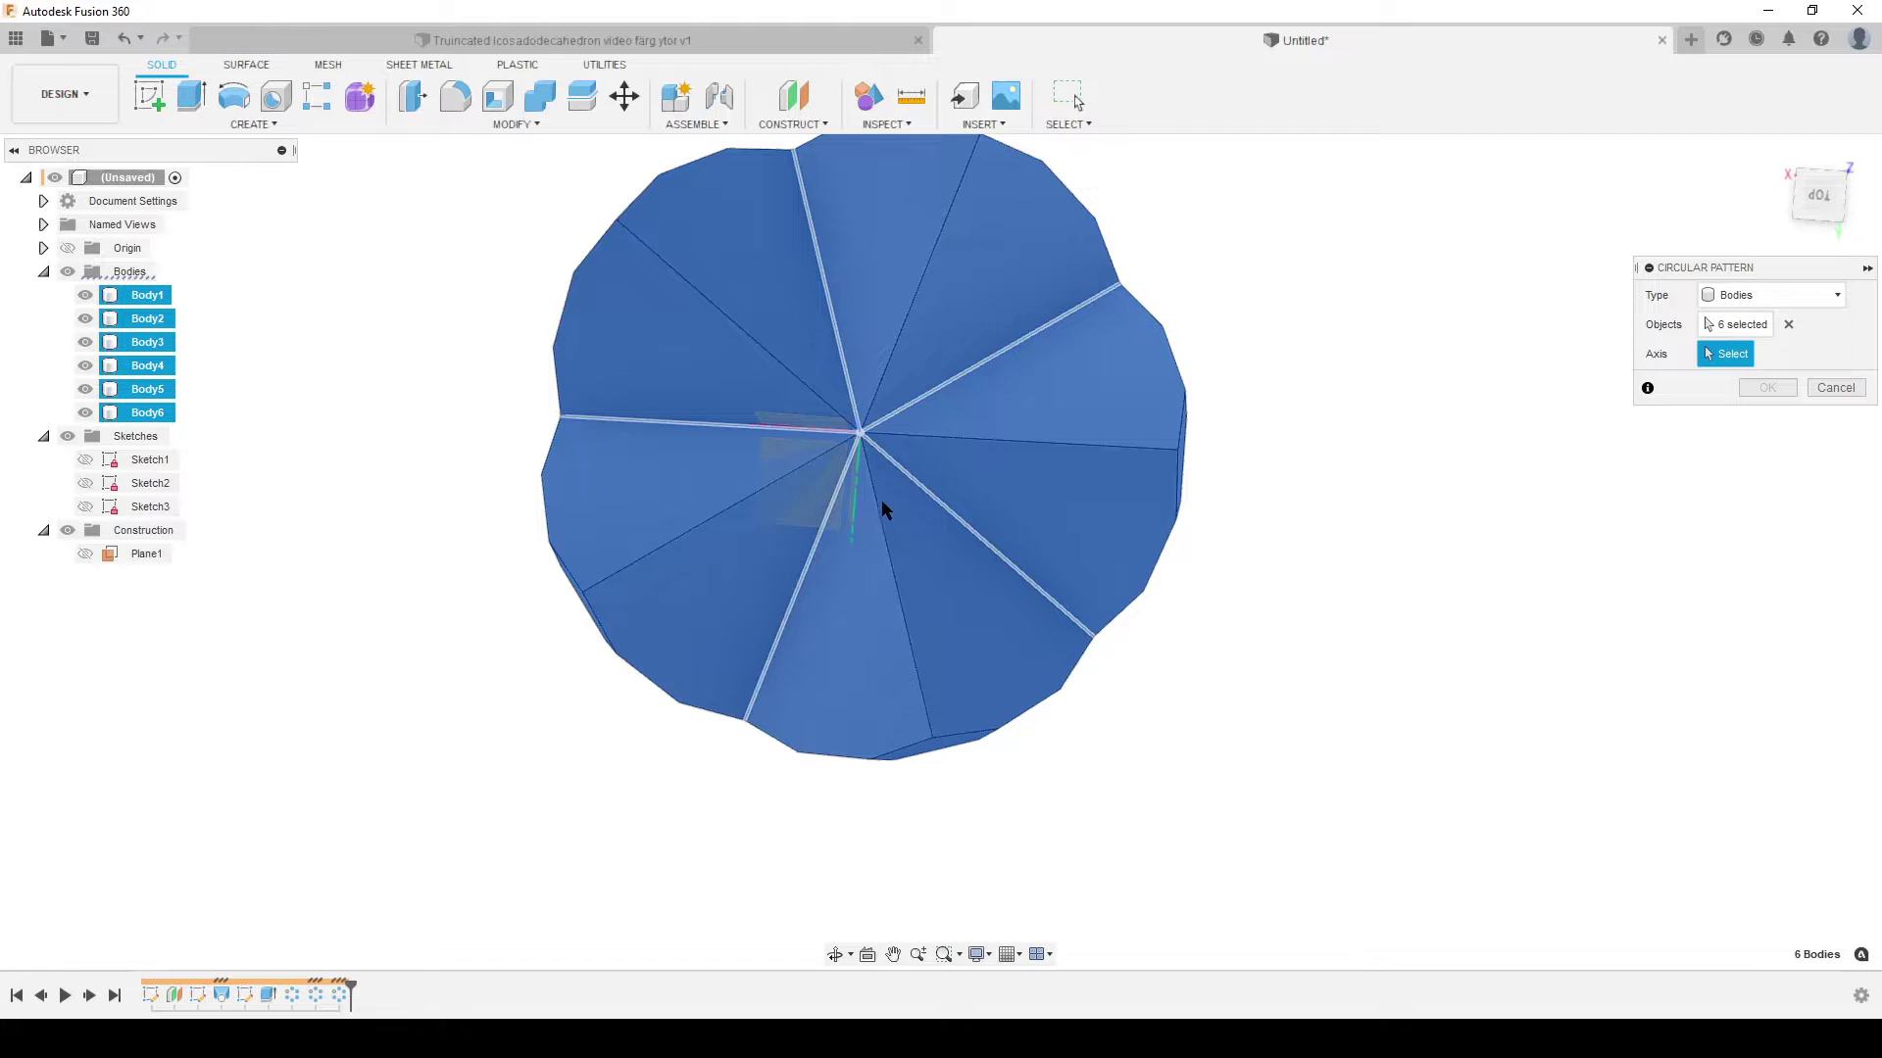
click(860, 503)
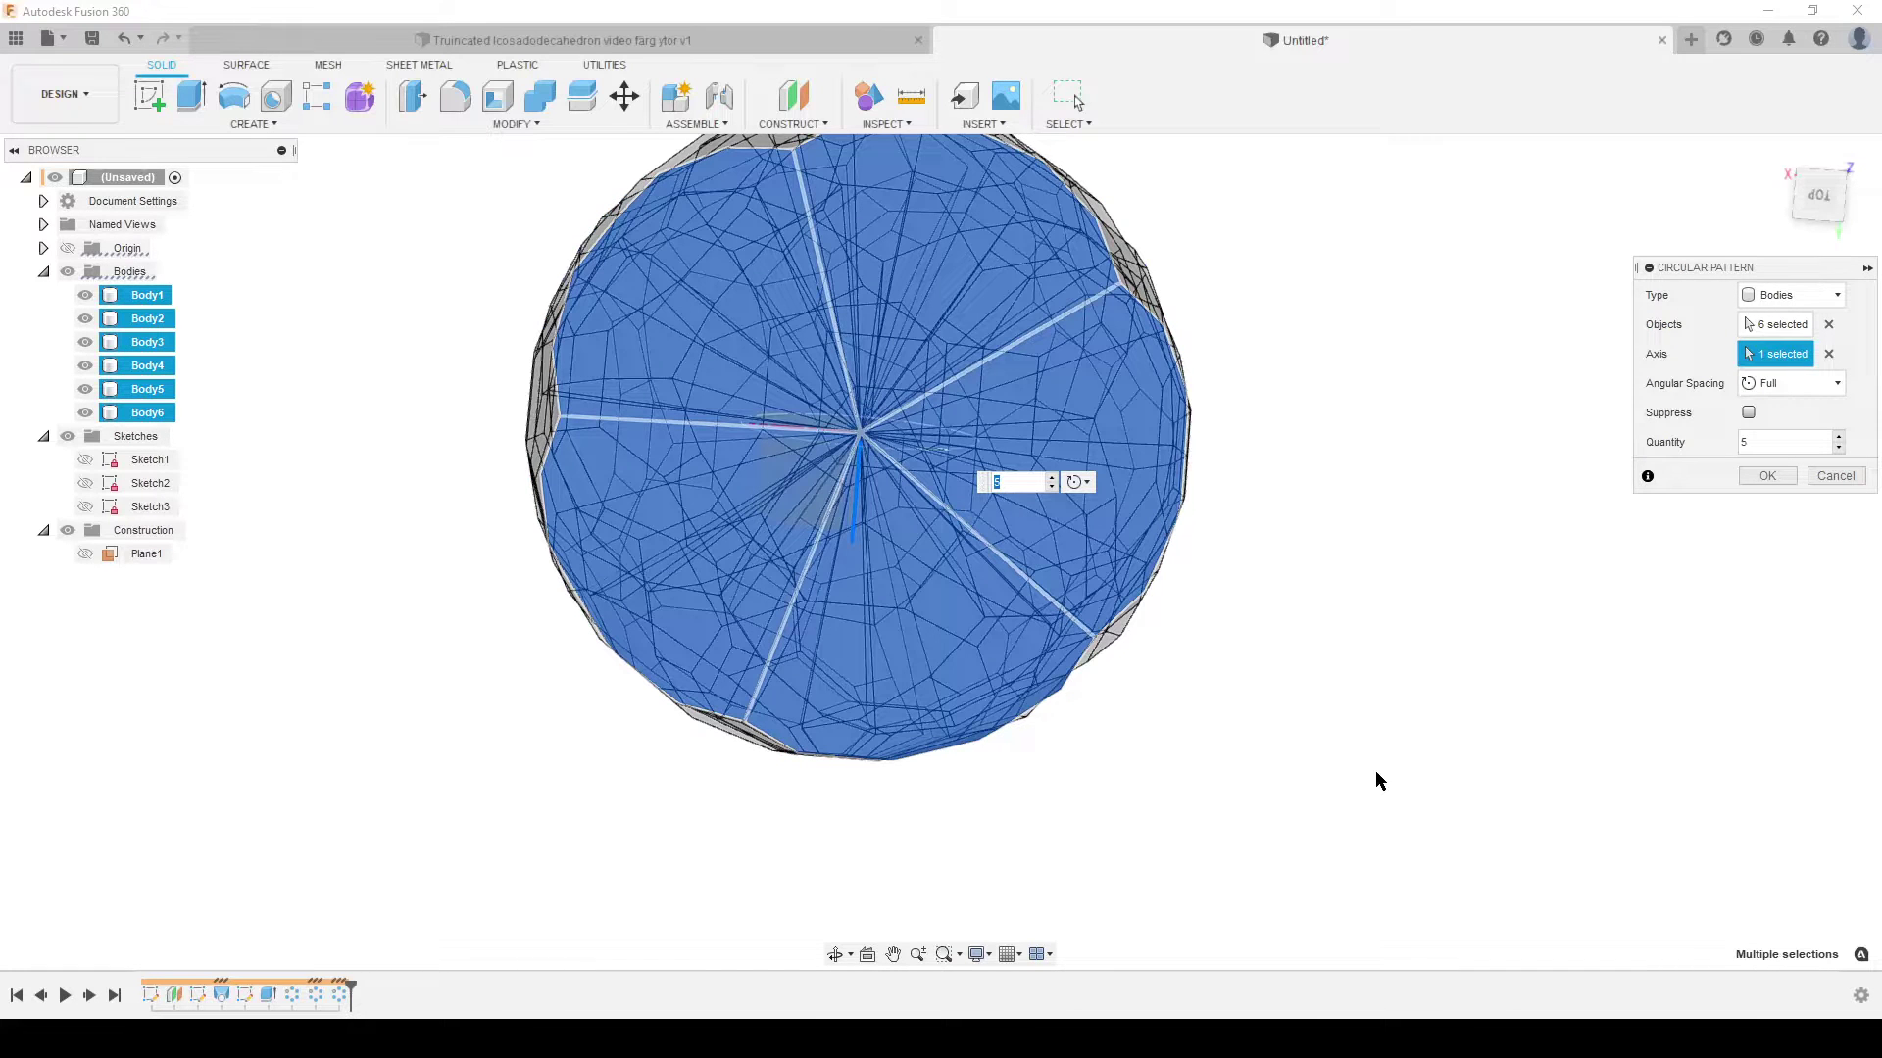
text(2)
key(Return)
shift+middle_drag(1273, 733, 1333, 534)
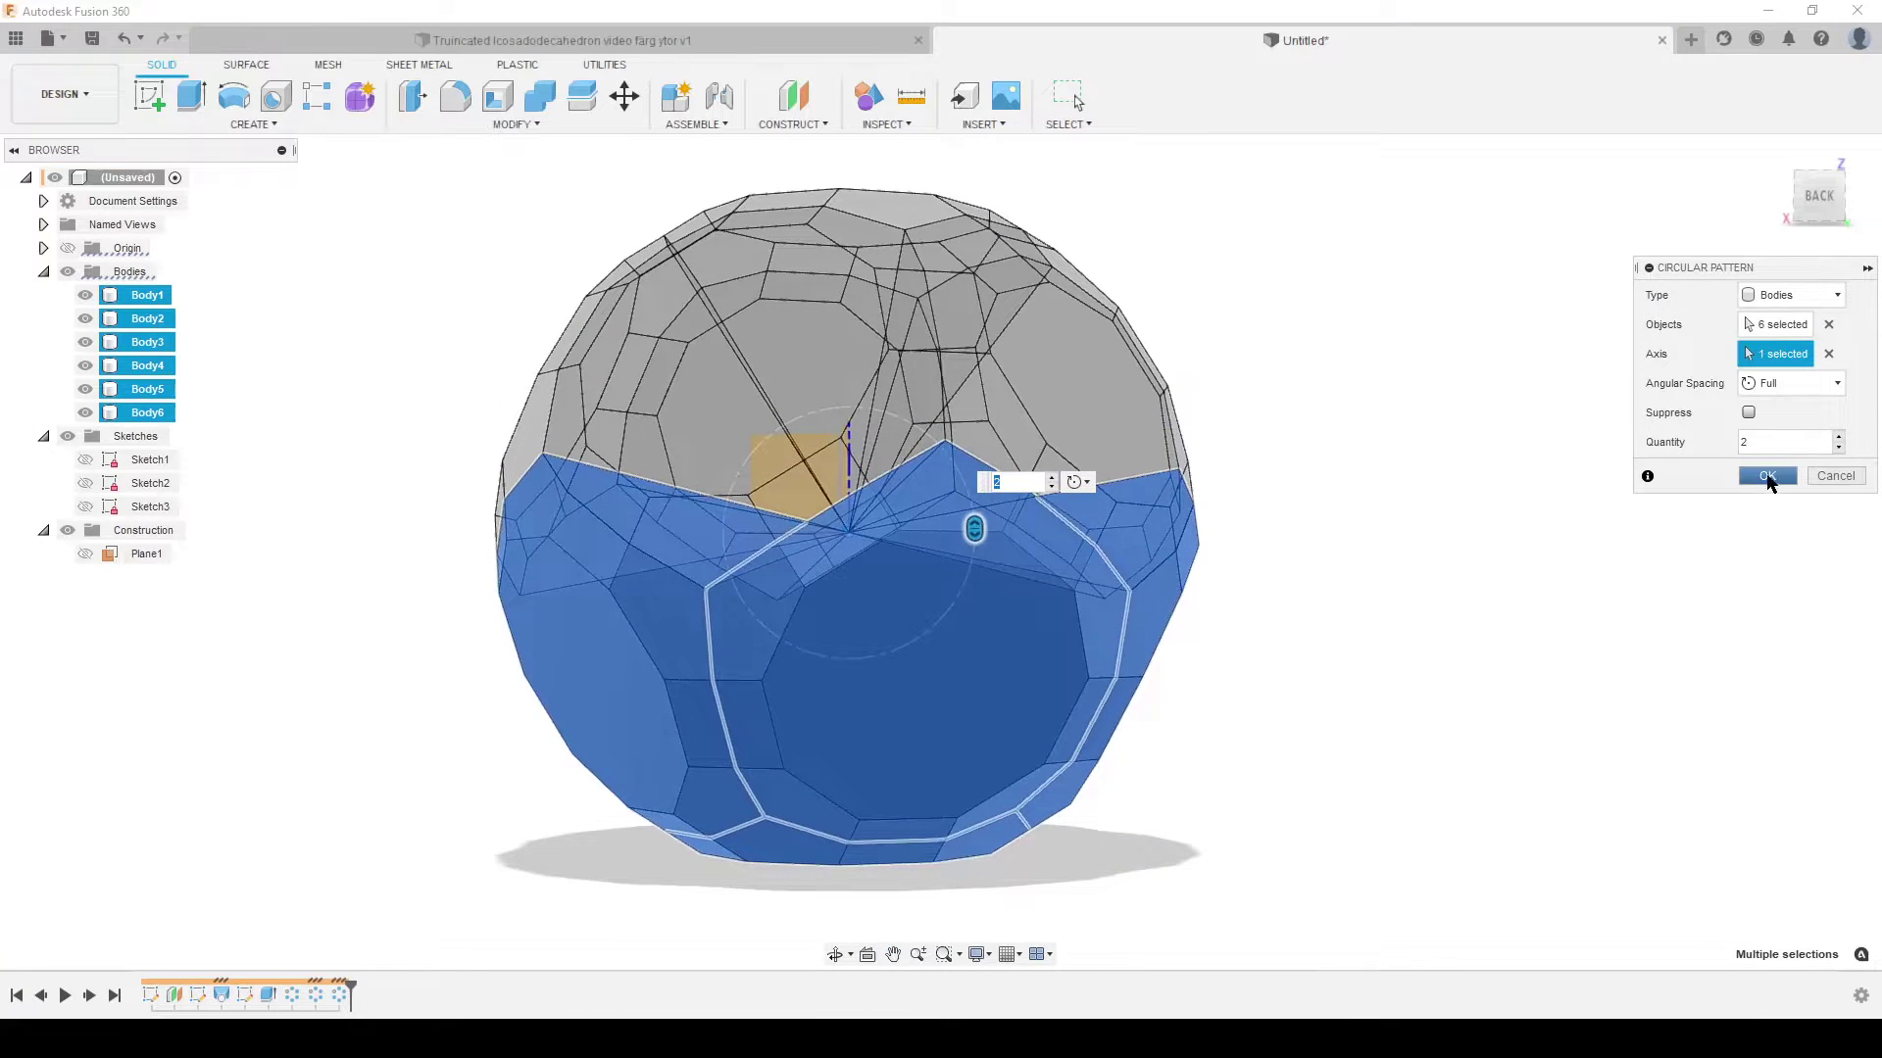
click(1767, 475)
scroll(1526, 549, down, 3)
middle_drag(1545, 589, 1297, 589)
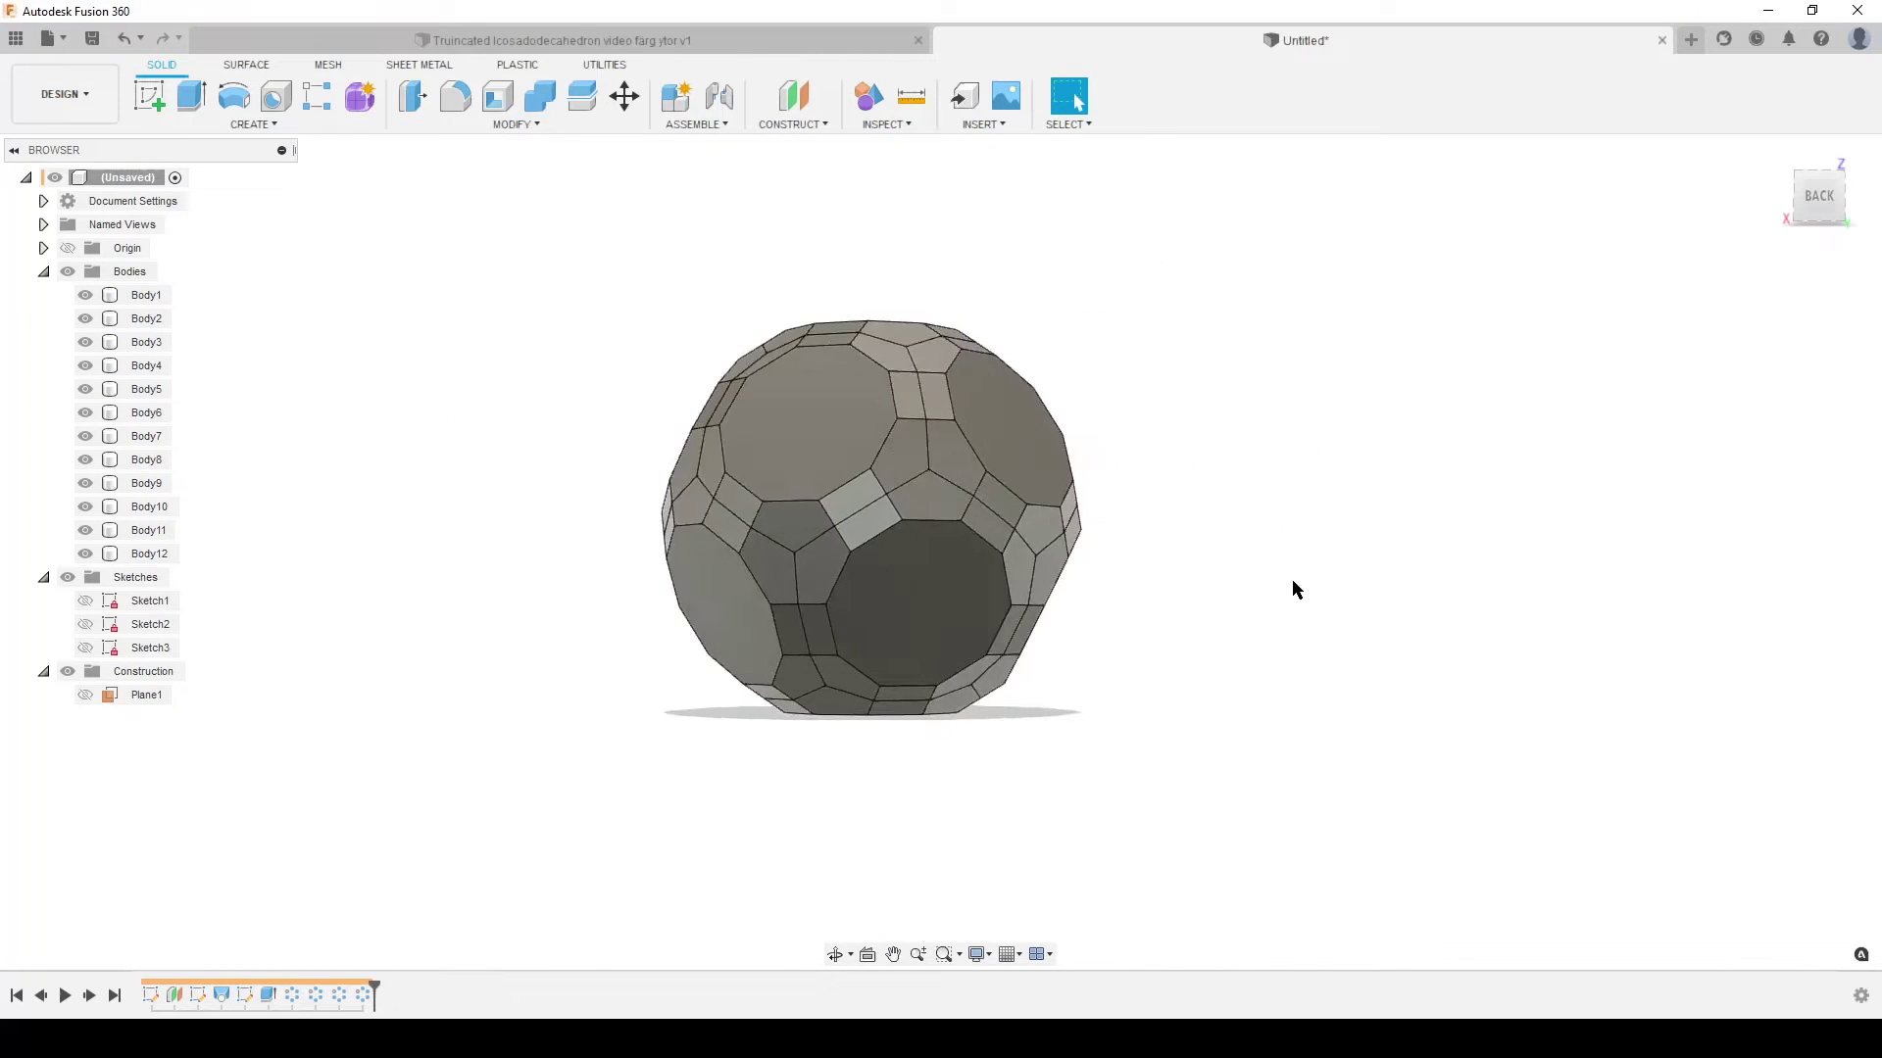
Step: Window-select all twelve bodies and join them with Combine into the single solid Body7
drag(493, 195, 1286, 796)
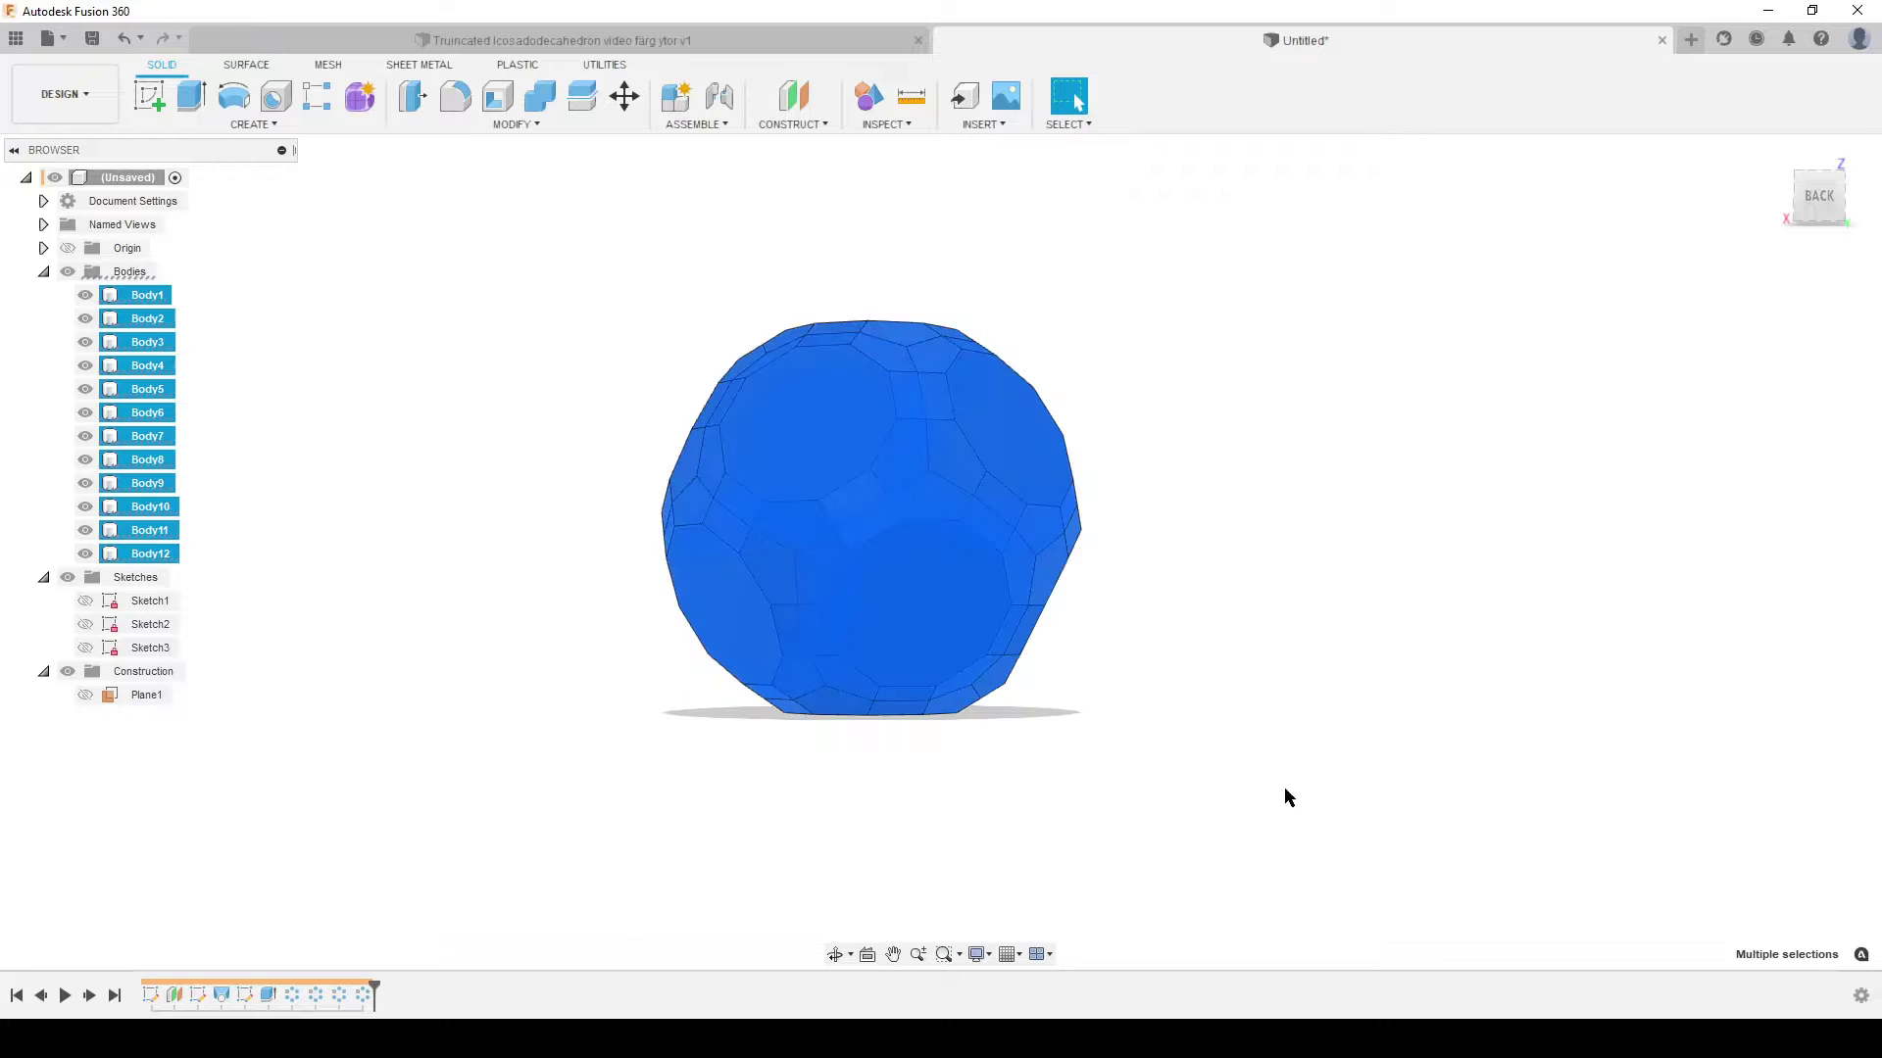
click(540, 95)
click(1774, 447)
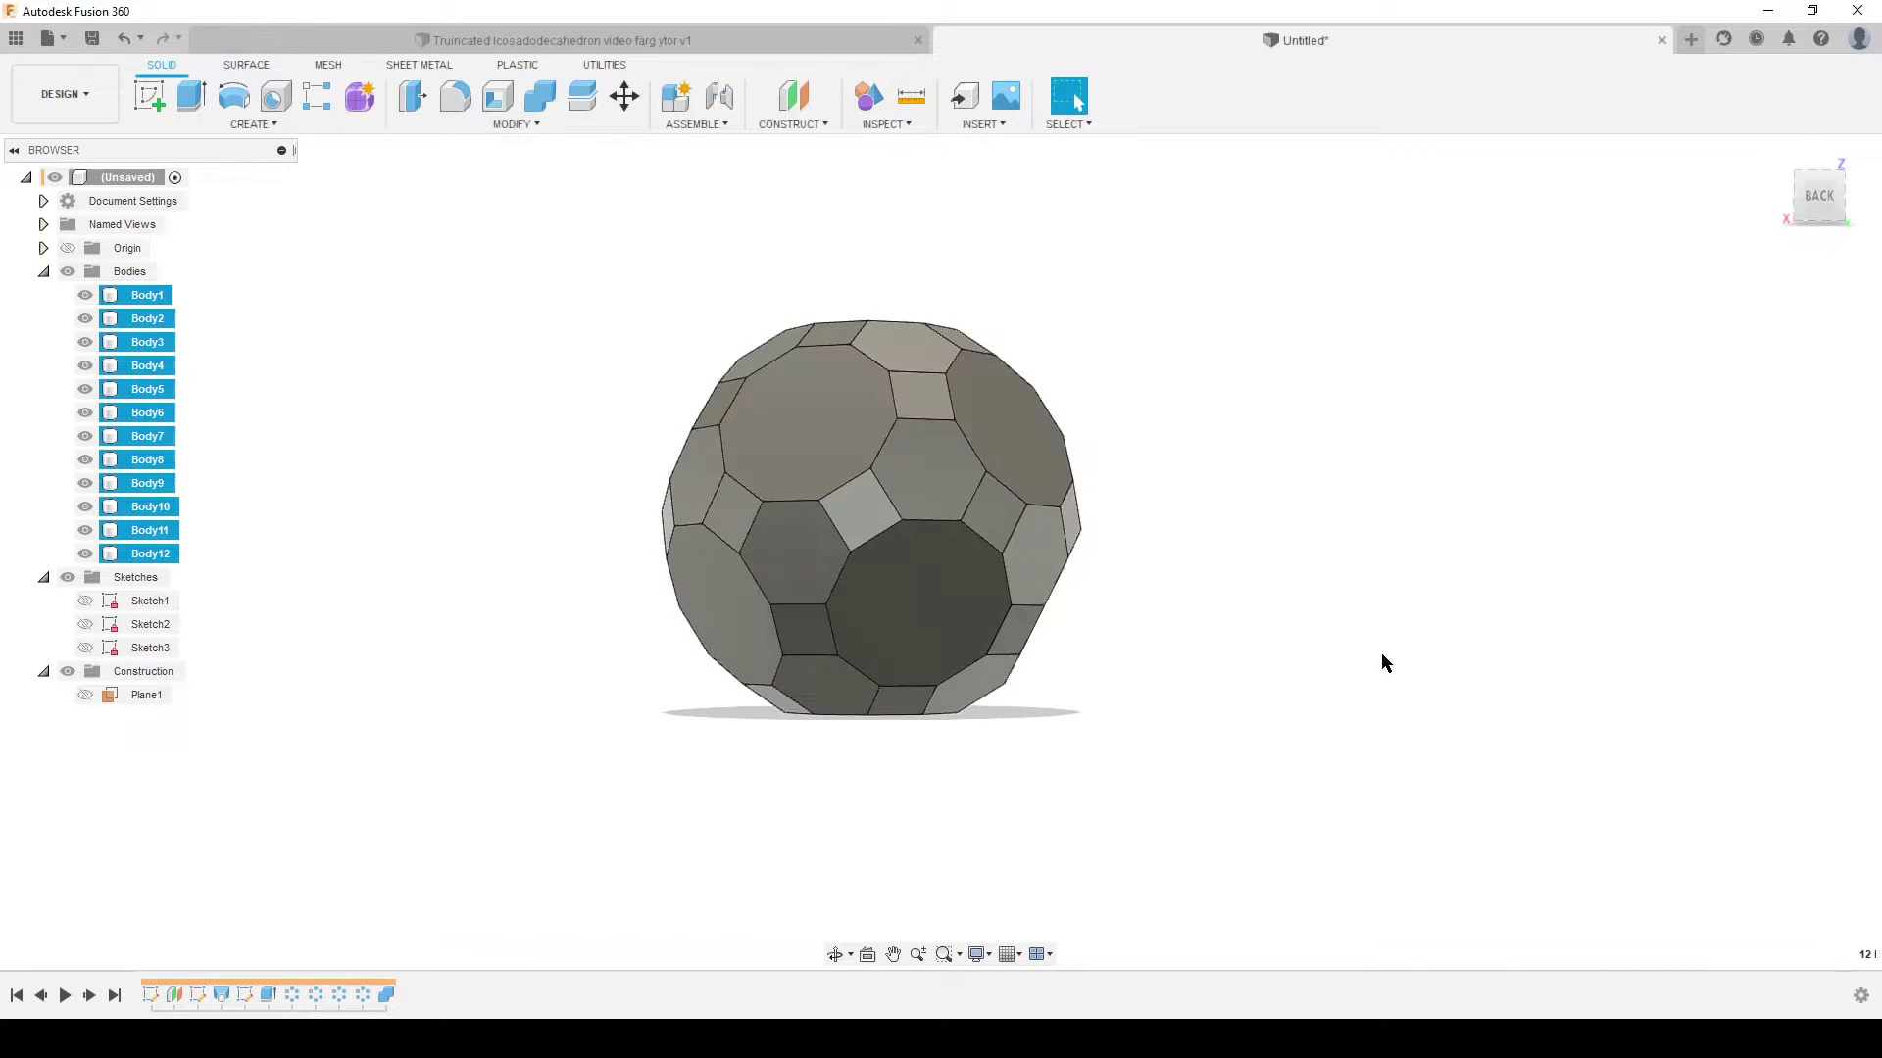
shift+middle_drag(1292, 670, 1197, 715)
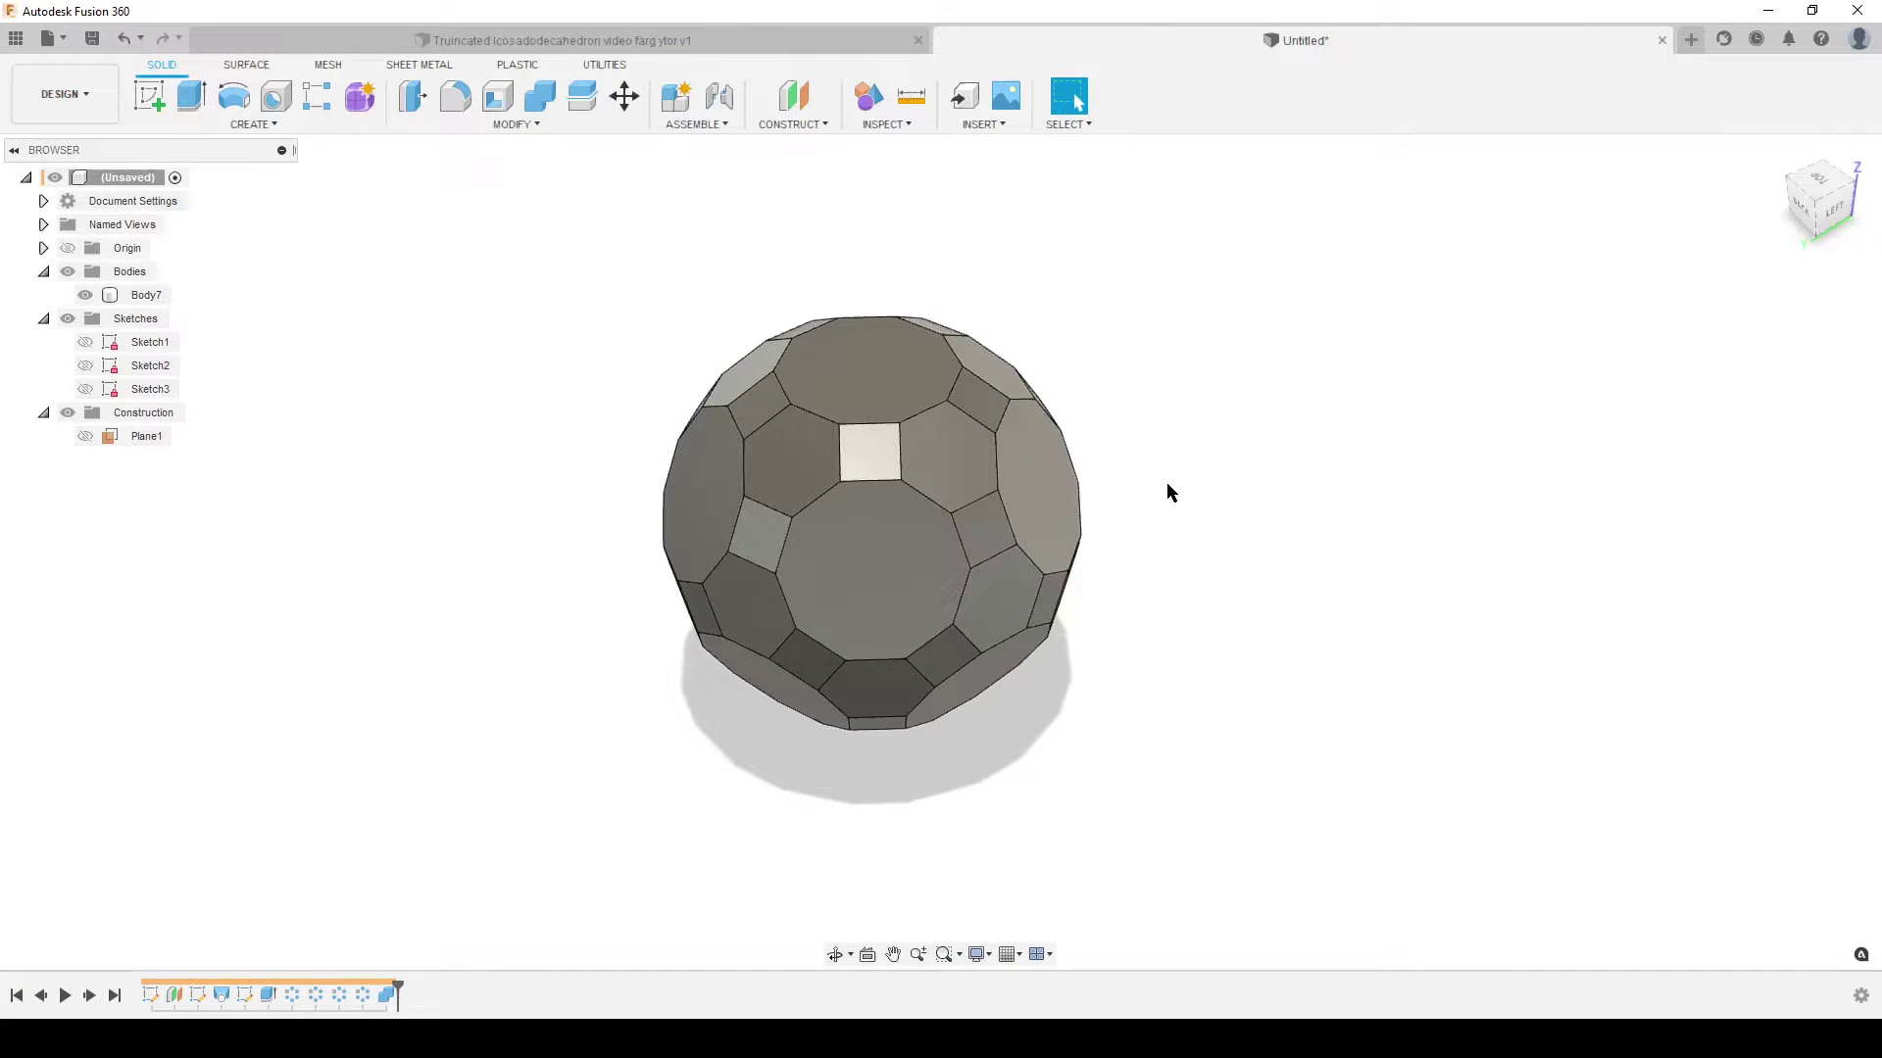
click(911, 95)
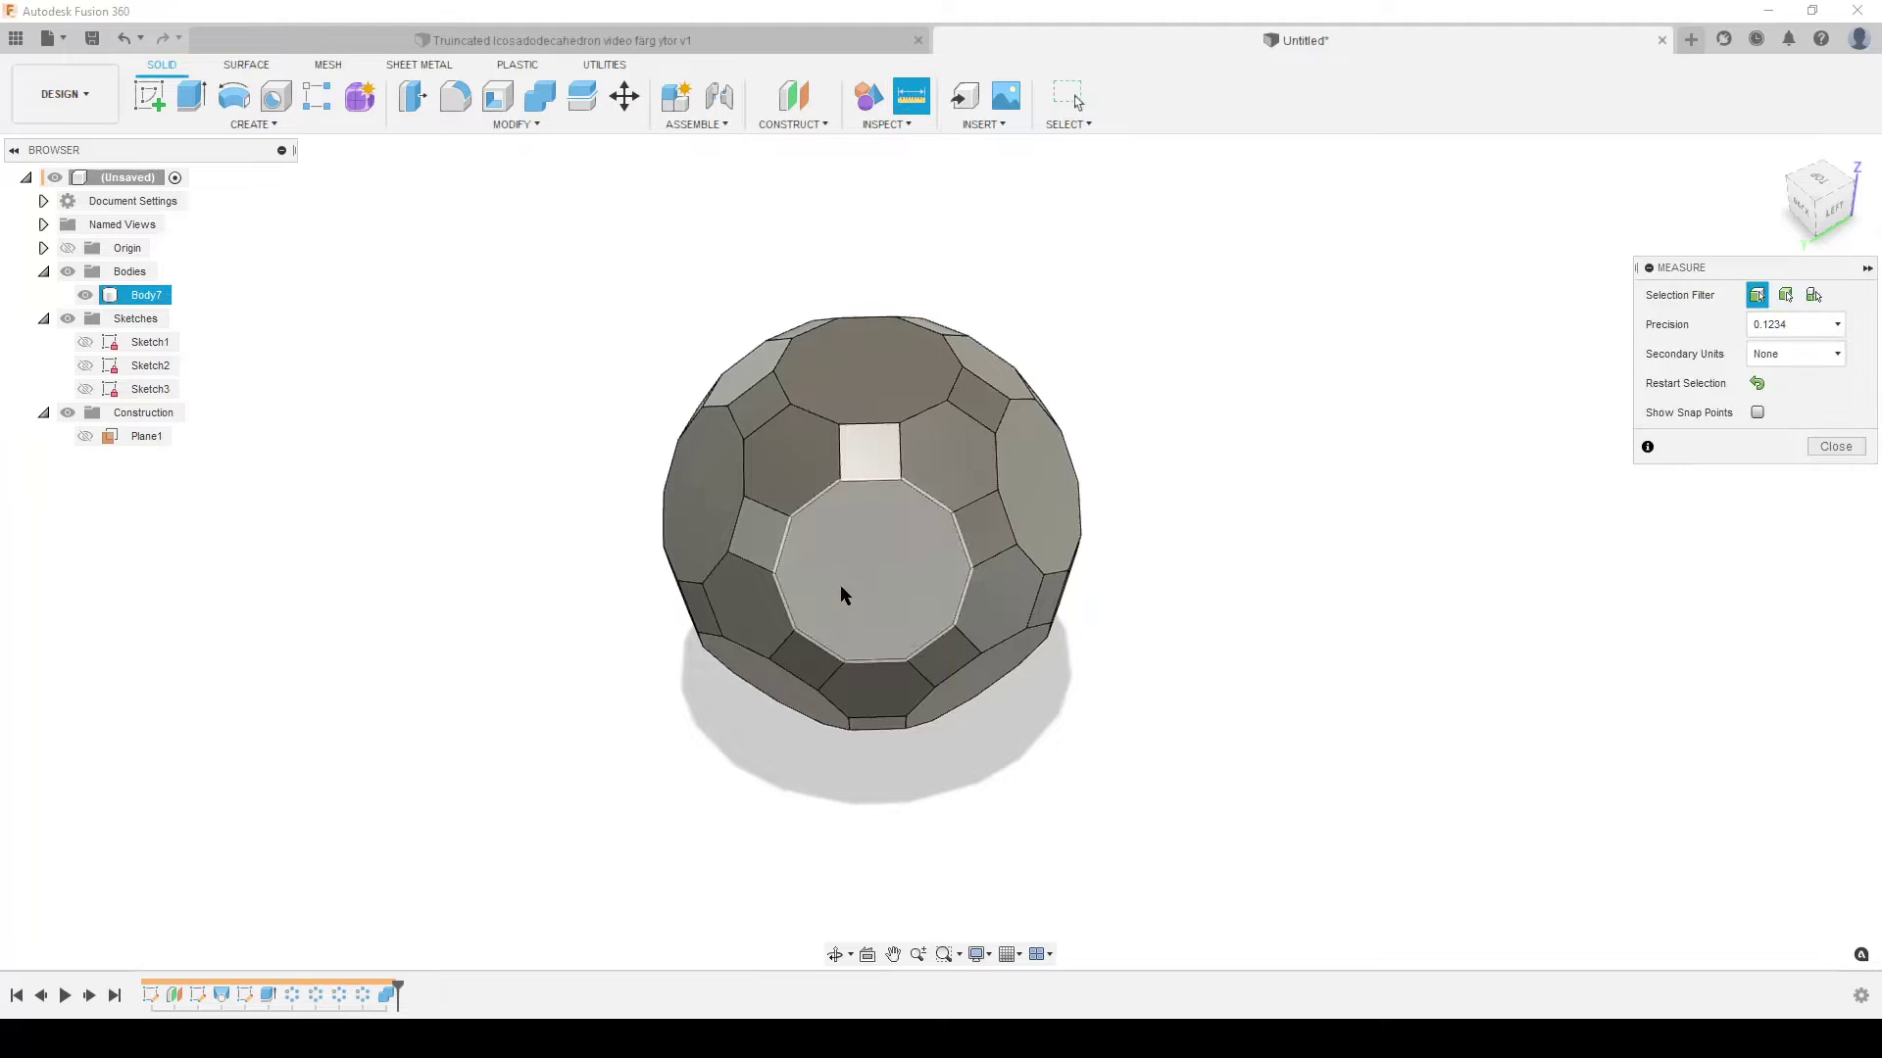
click(784, 556)
click(998, 463)
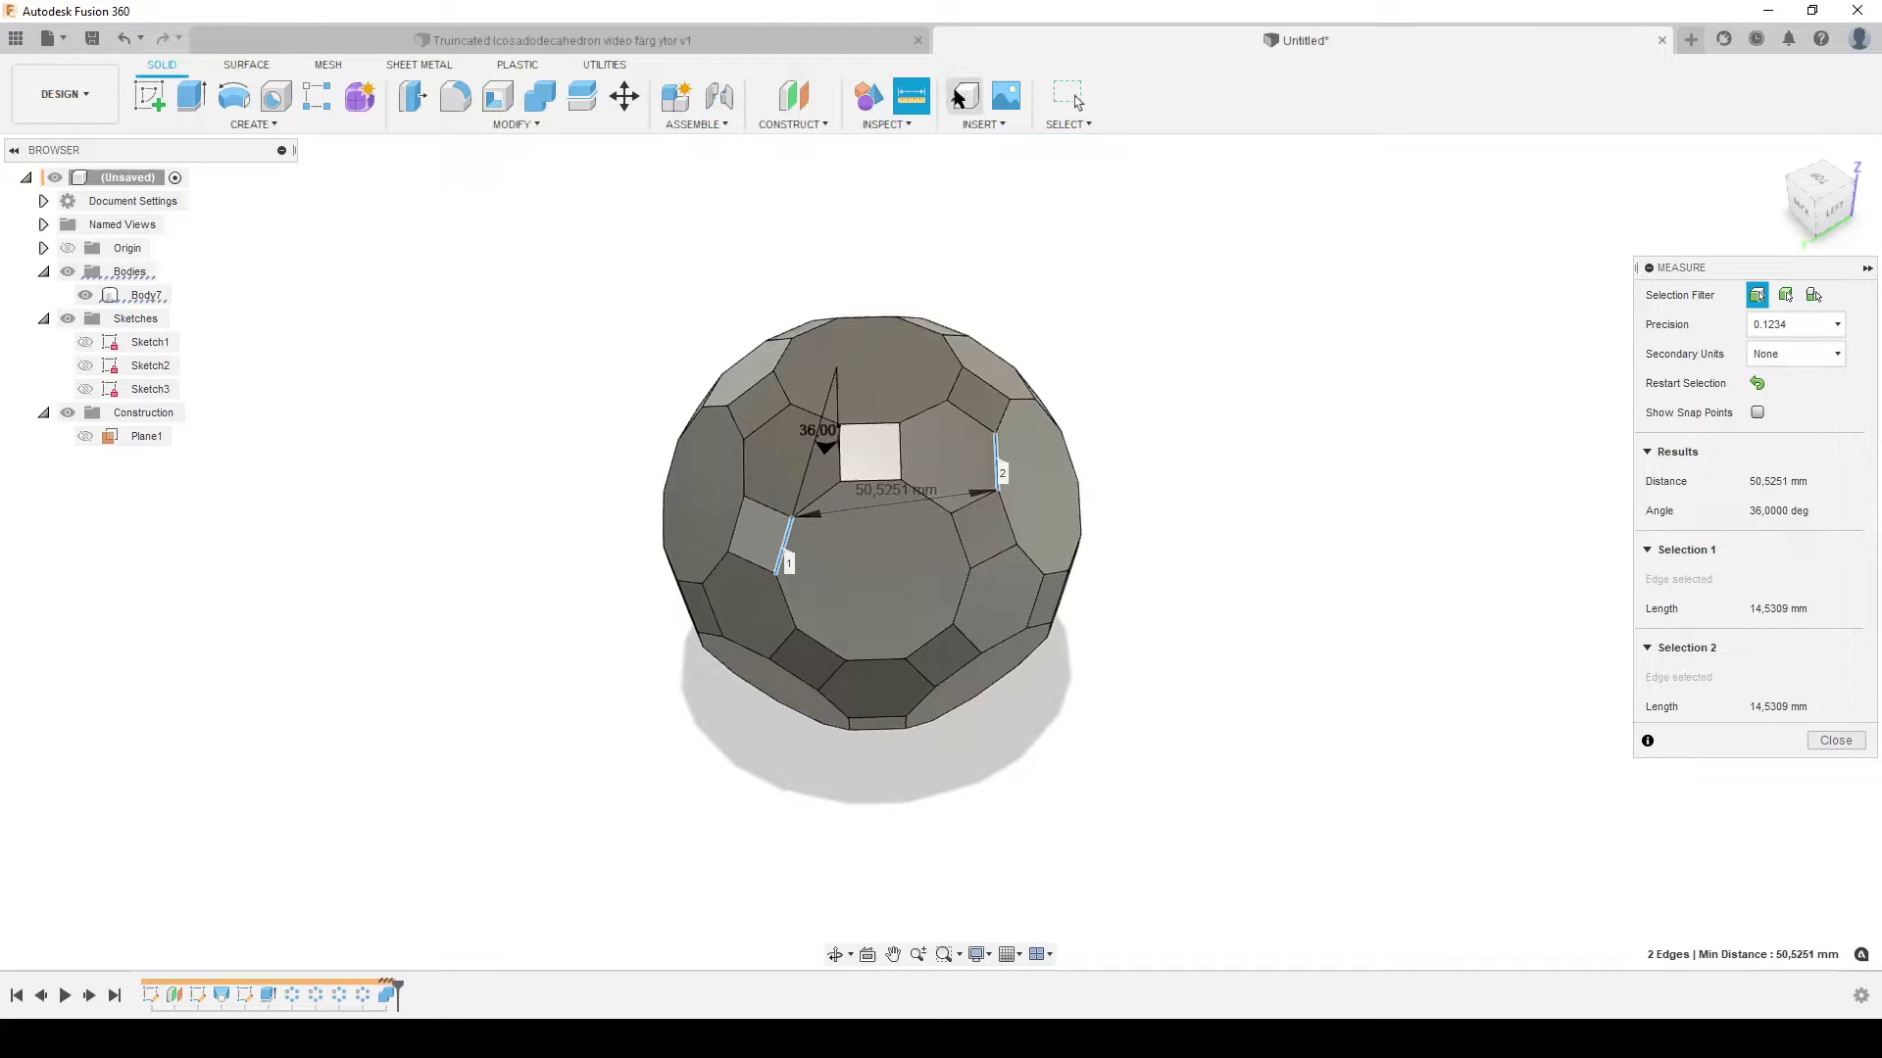
click(1757, 383)
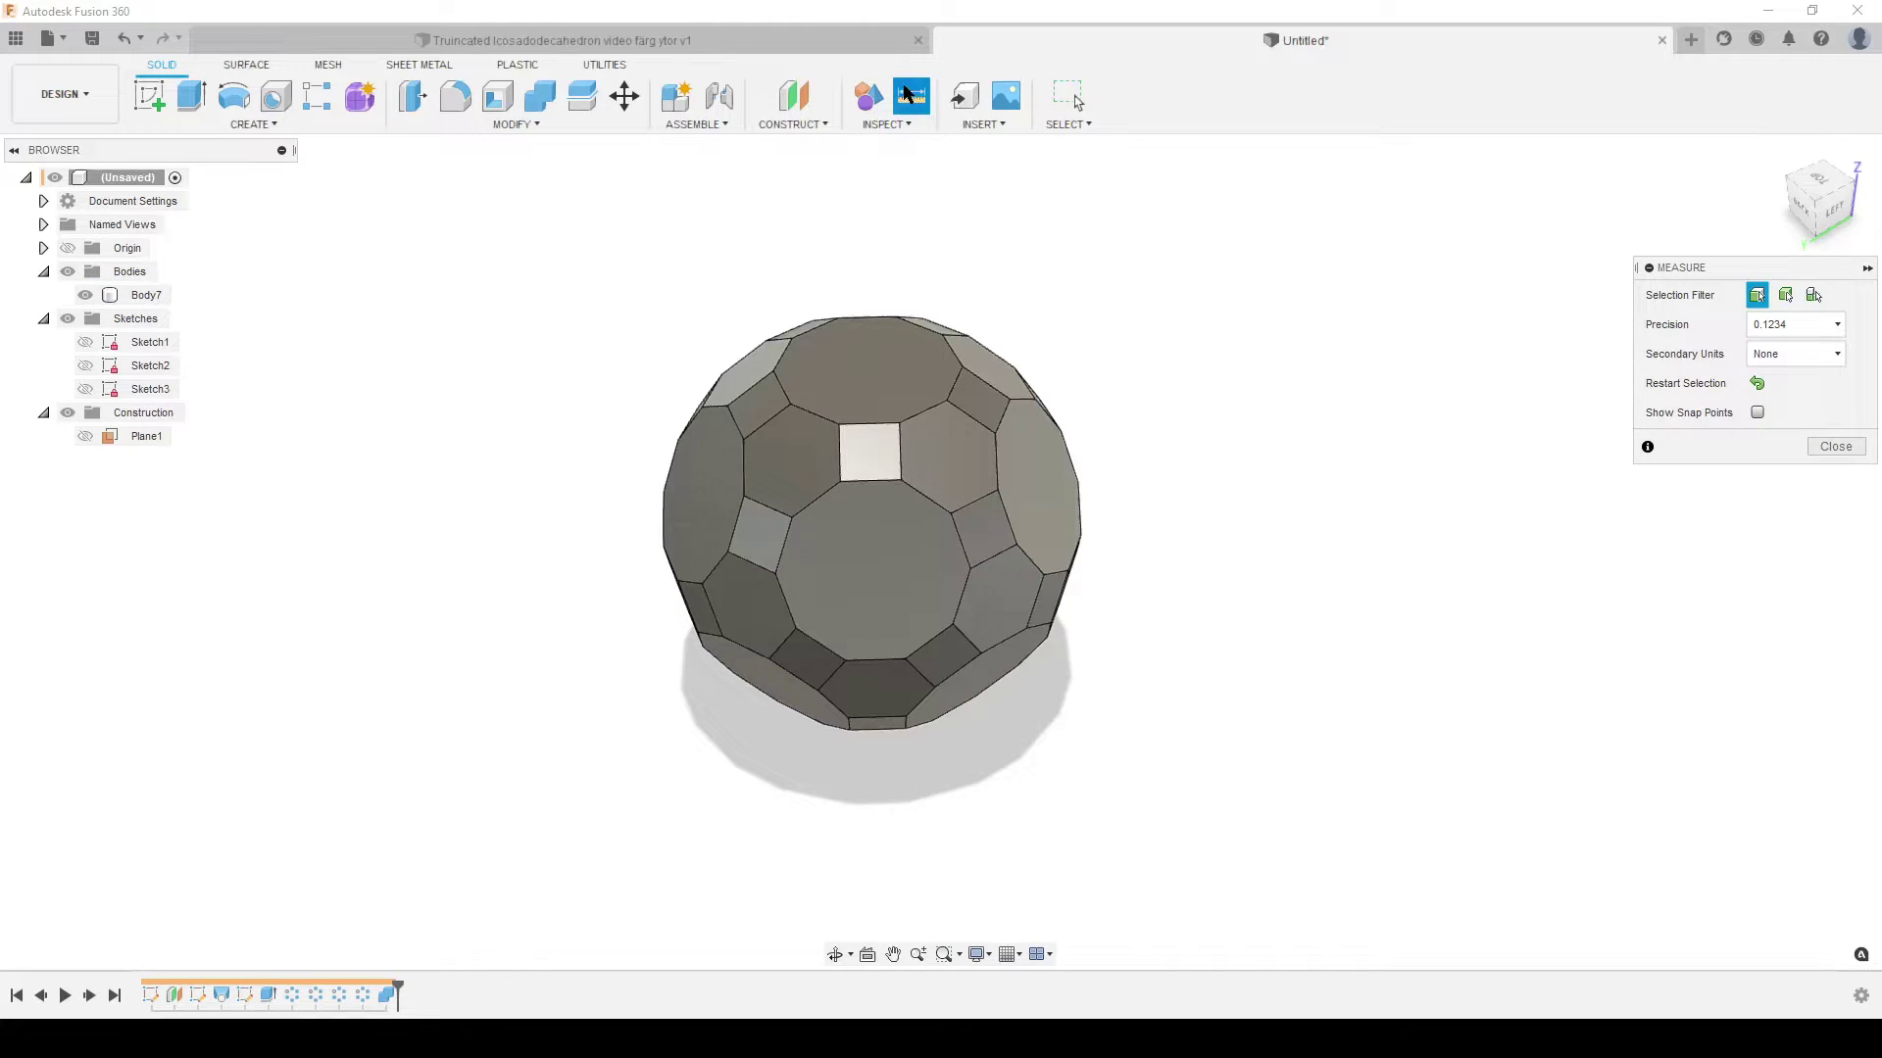
shift+middle_drag(1097, 461, 900, 529)
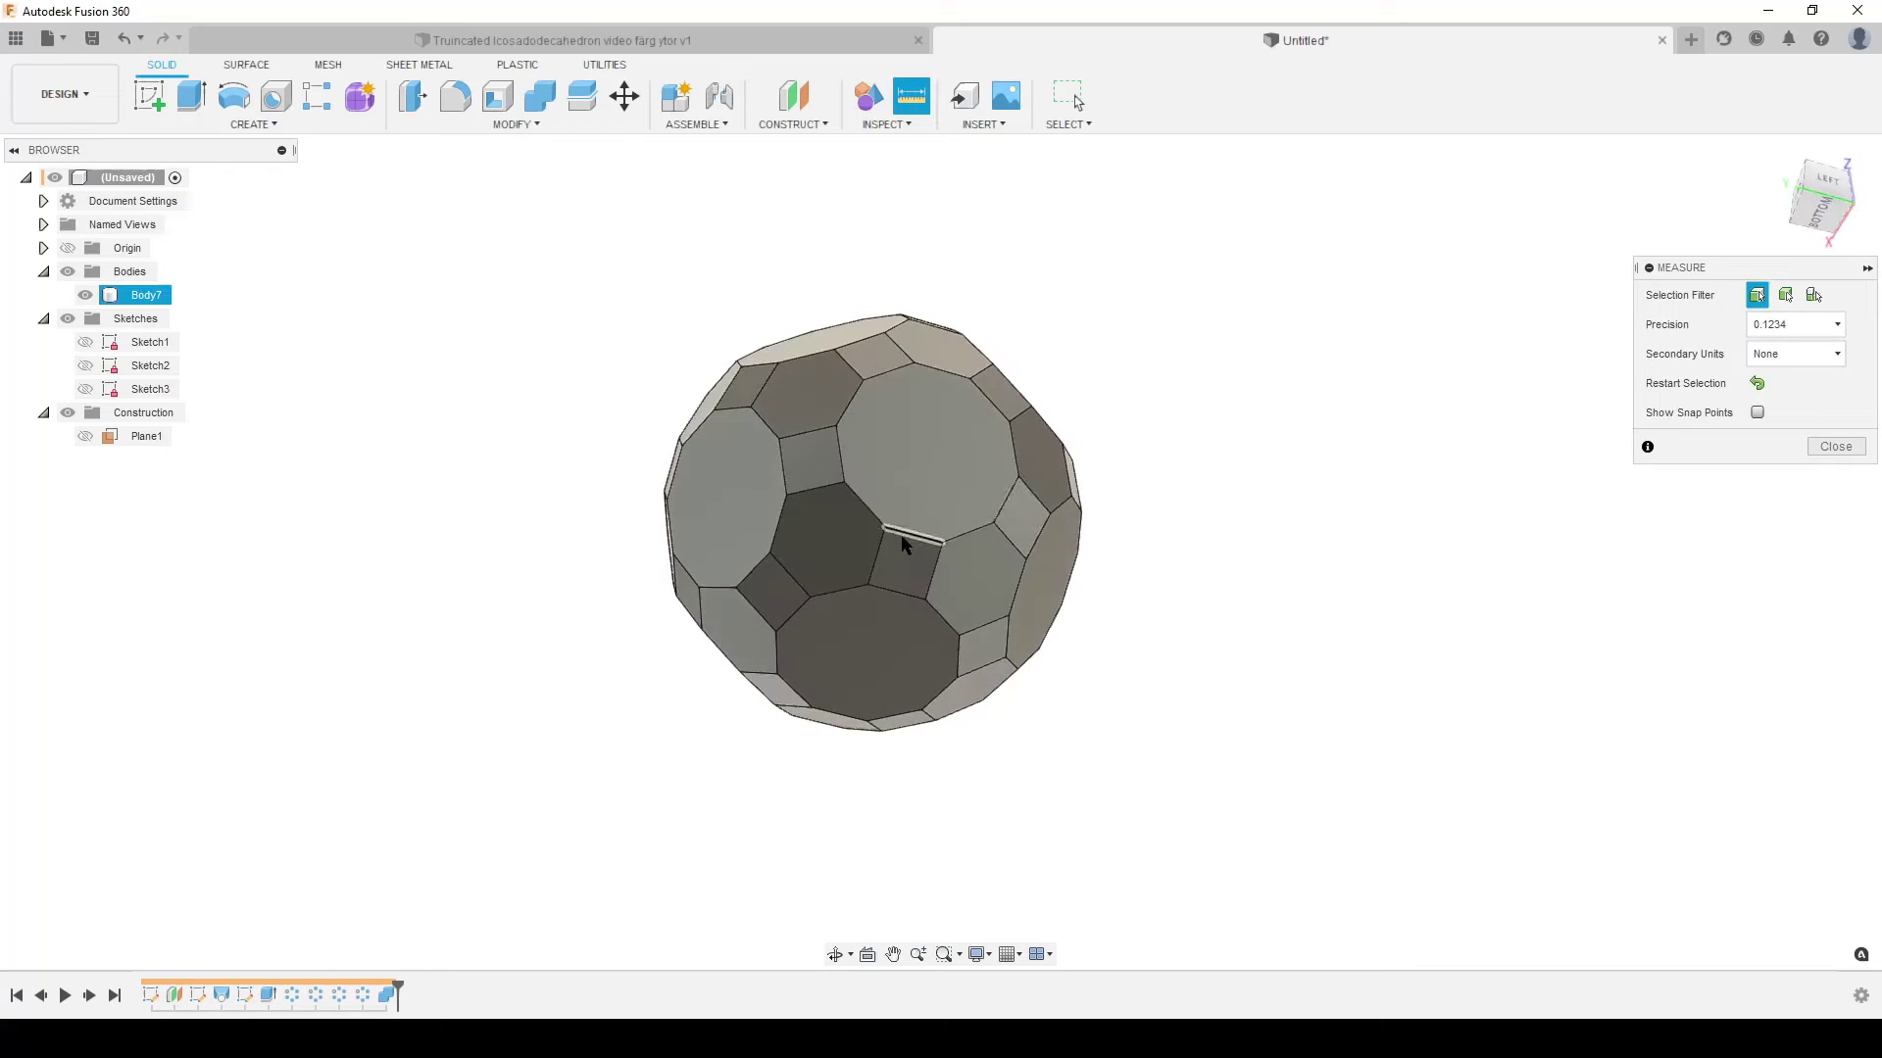
click(896, 532)
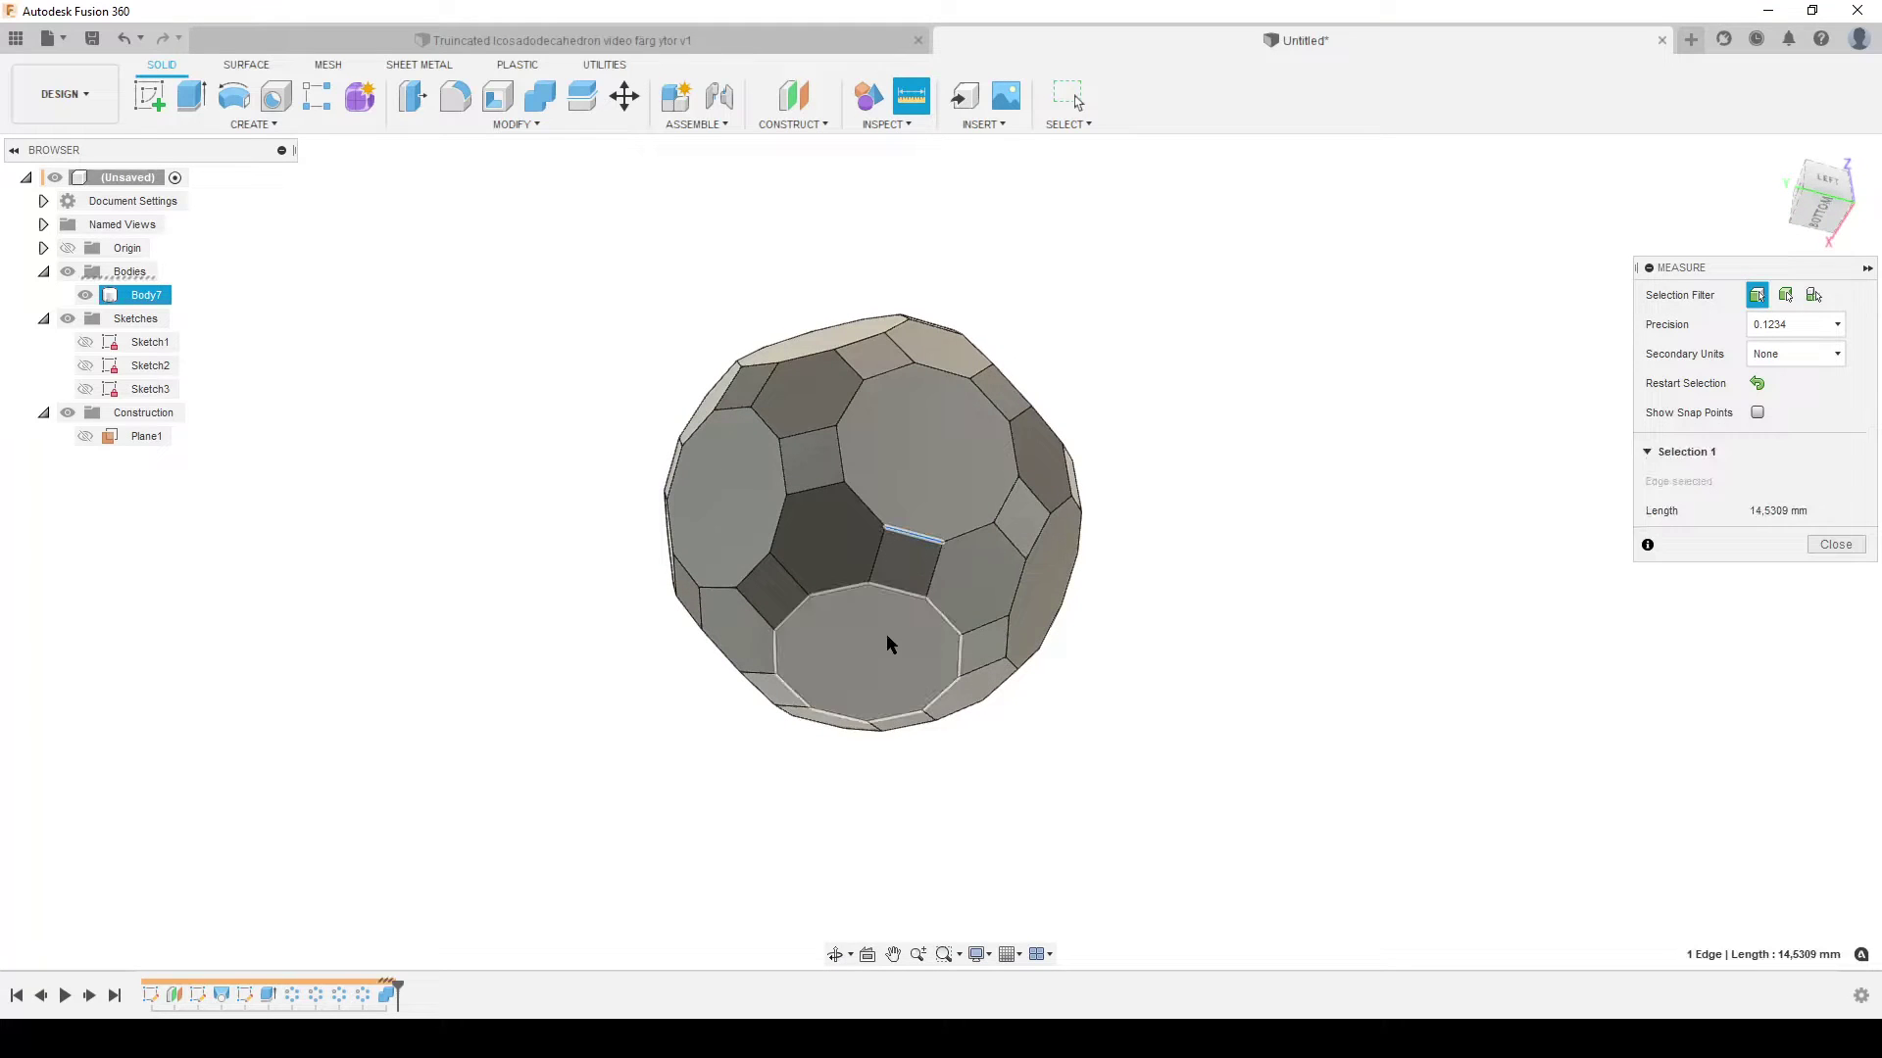
click(790, 622)
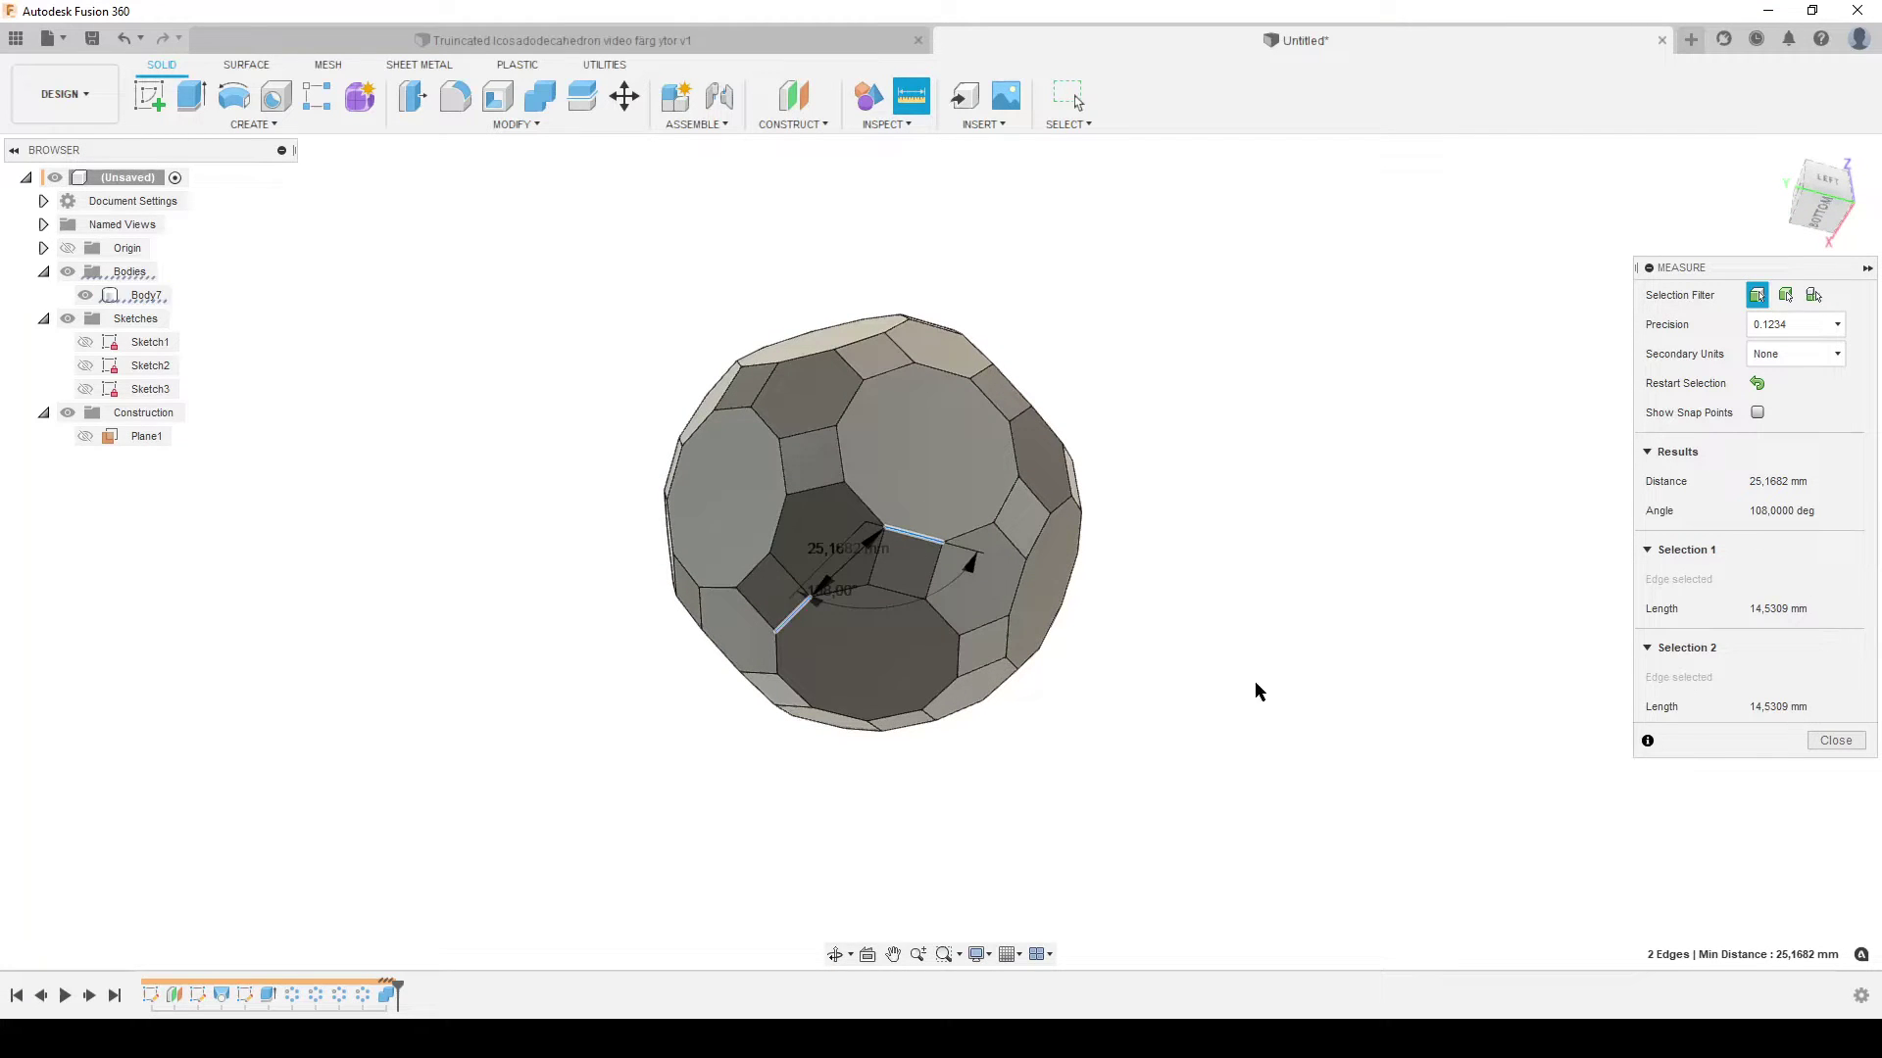
click(1836, 741)
shift+middle_drag(1214, 492, 1251, 601)
scroll(1251, 601, down, 3)
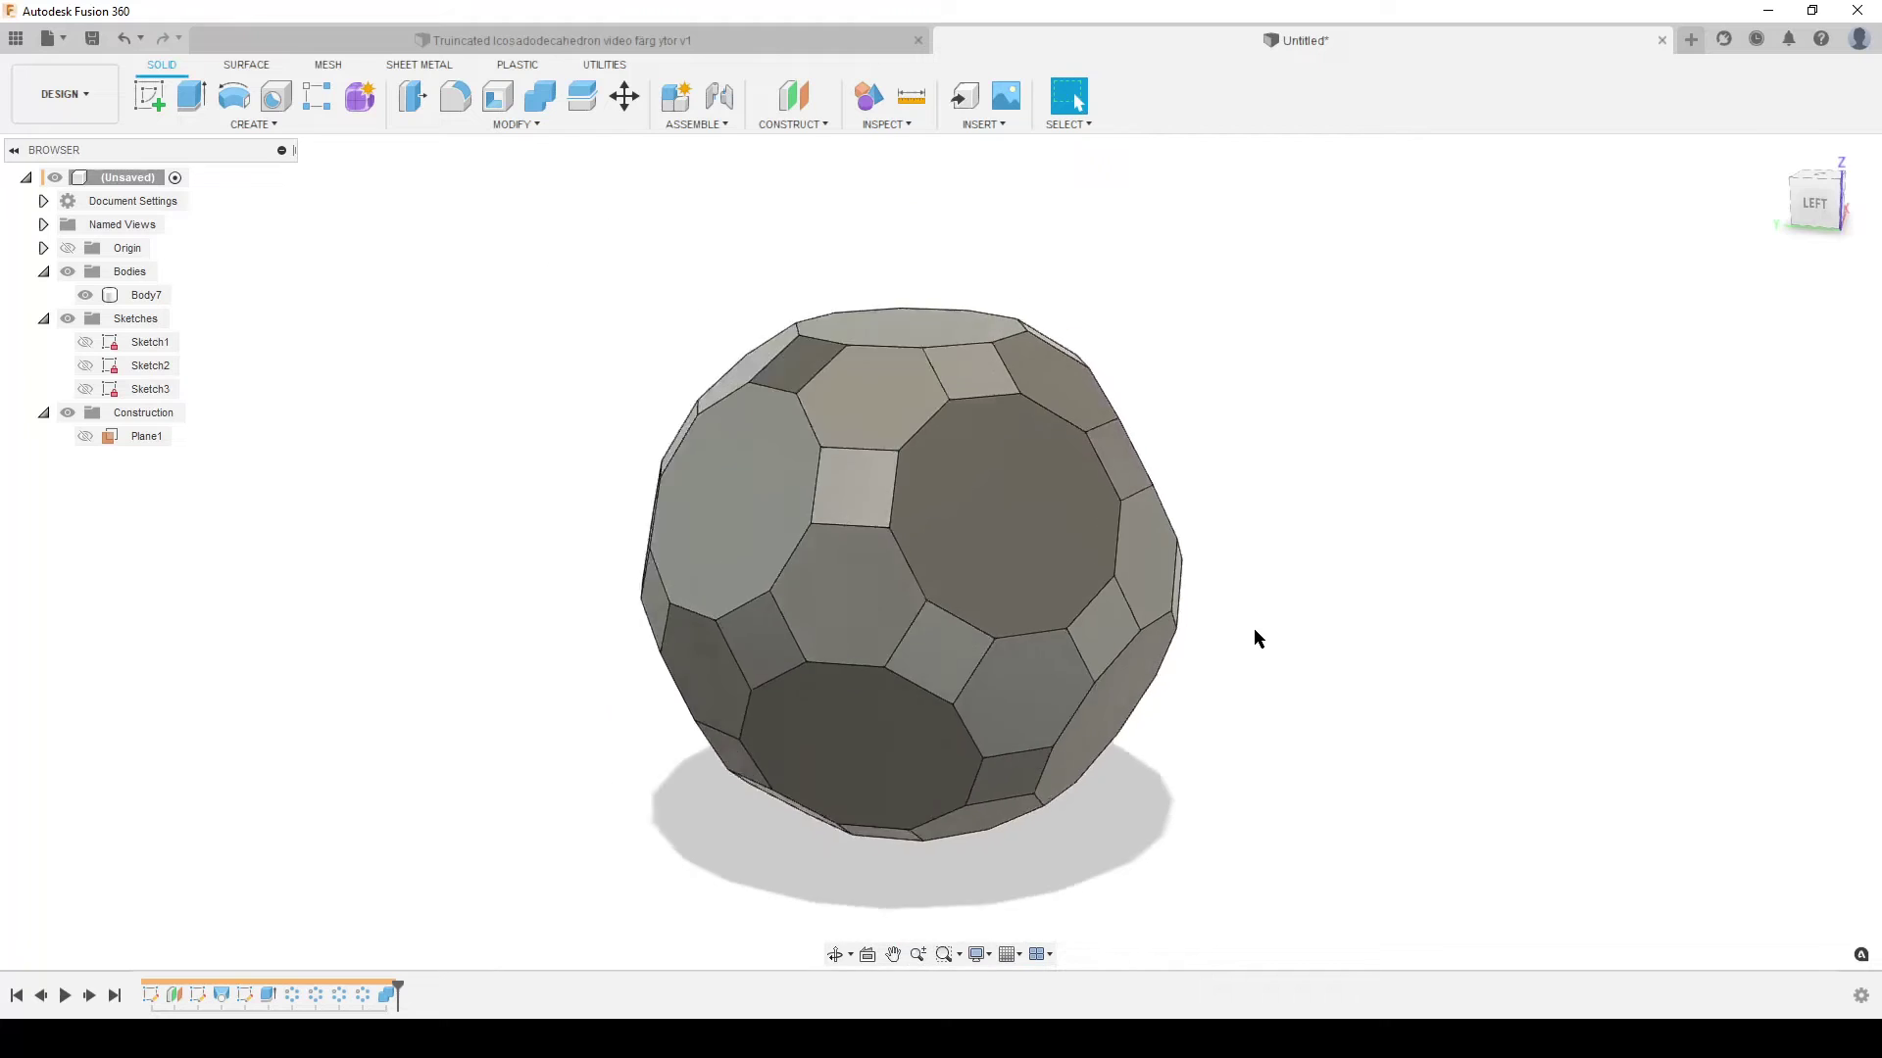
Step: Make Sketch1 visible and display its dimensions
key(Escape)
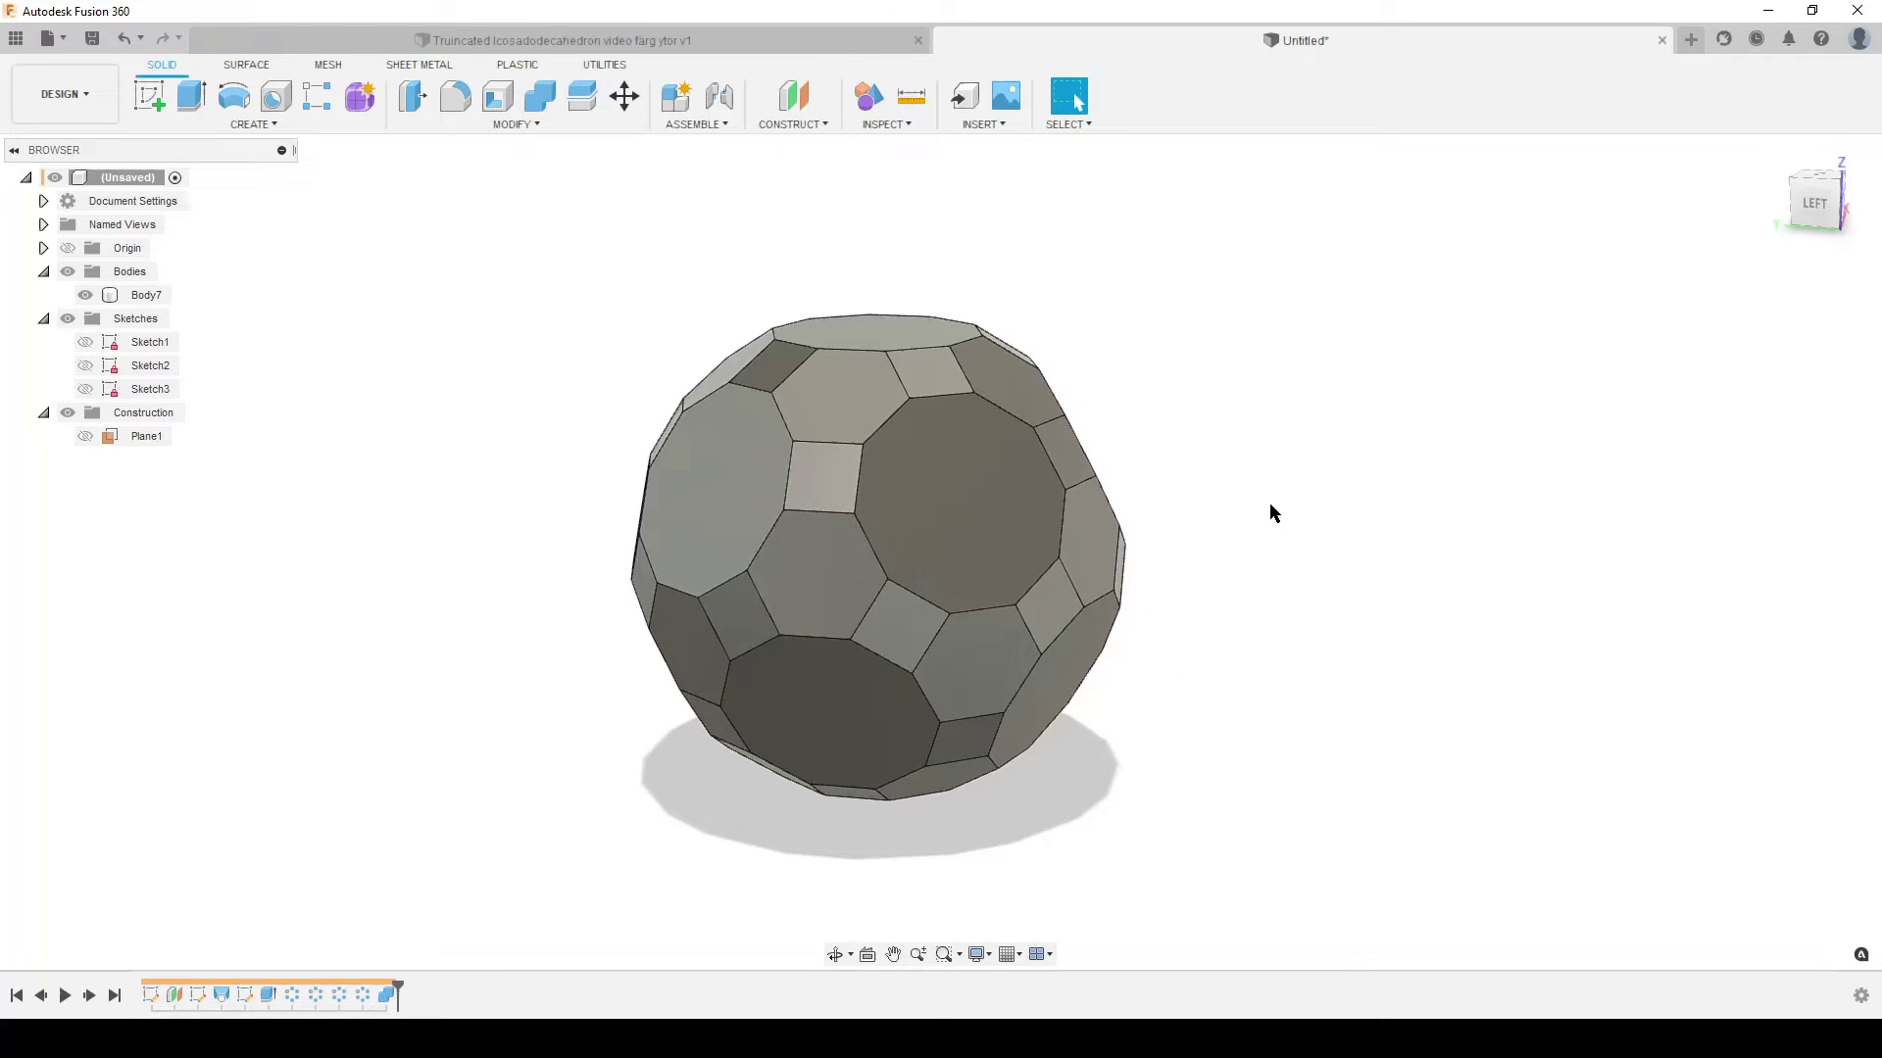
click(137, 342)
click(85, 342)
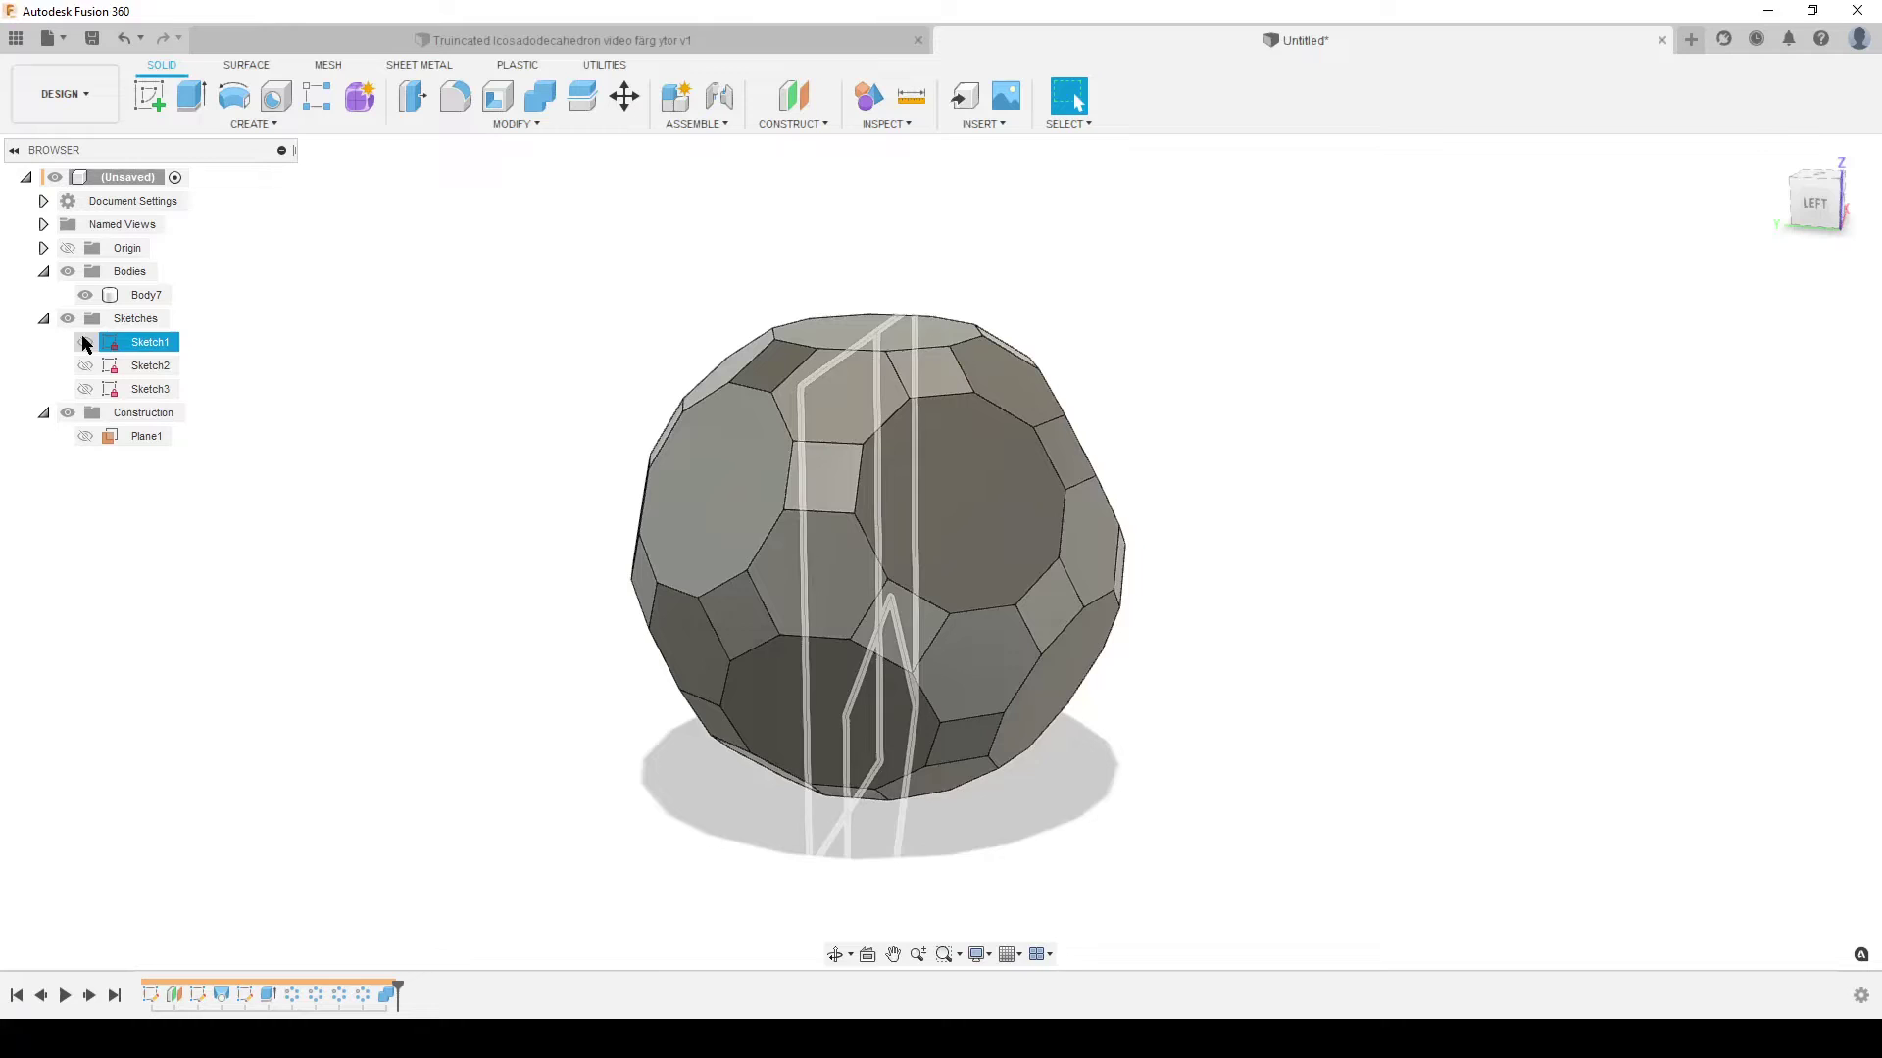
right_click(156, 342)
click(256, 569)
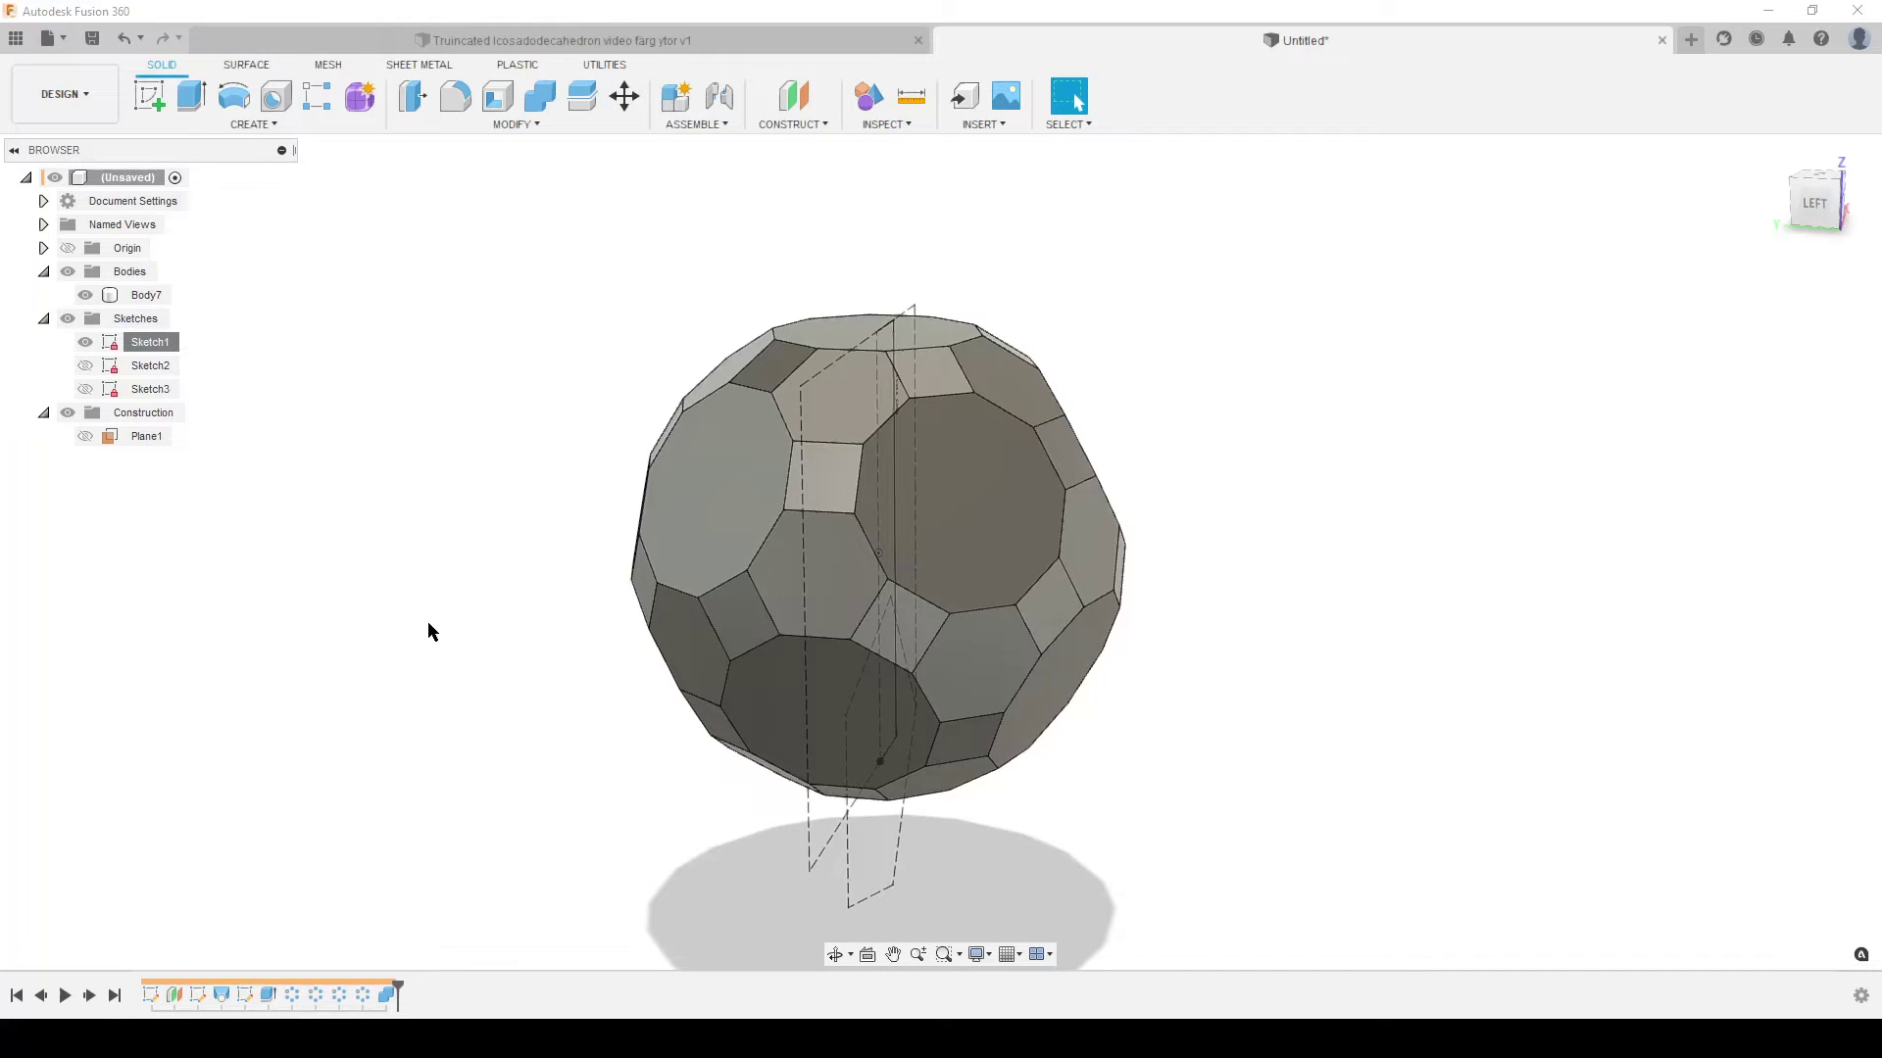
Step: Change the 100.00 sketch dimension to 200, enlarging the whole polyhedron
shift+middle_drag(428, 624, 921, 608)
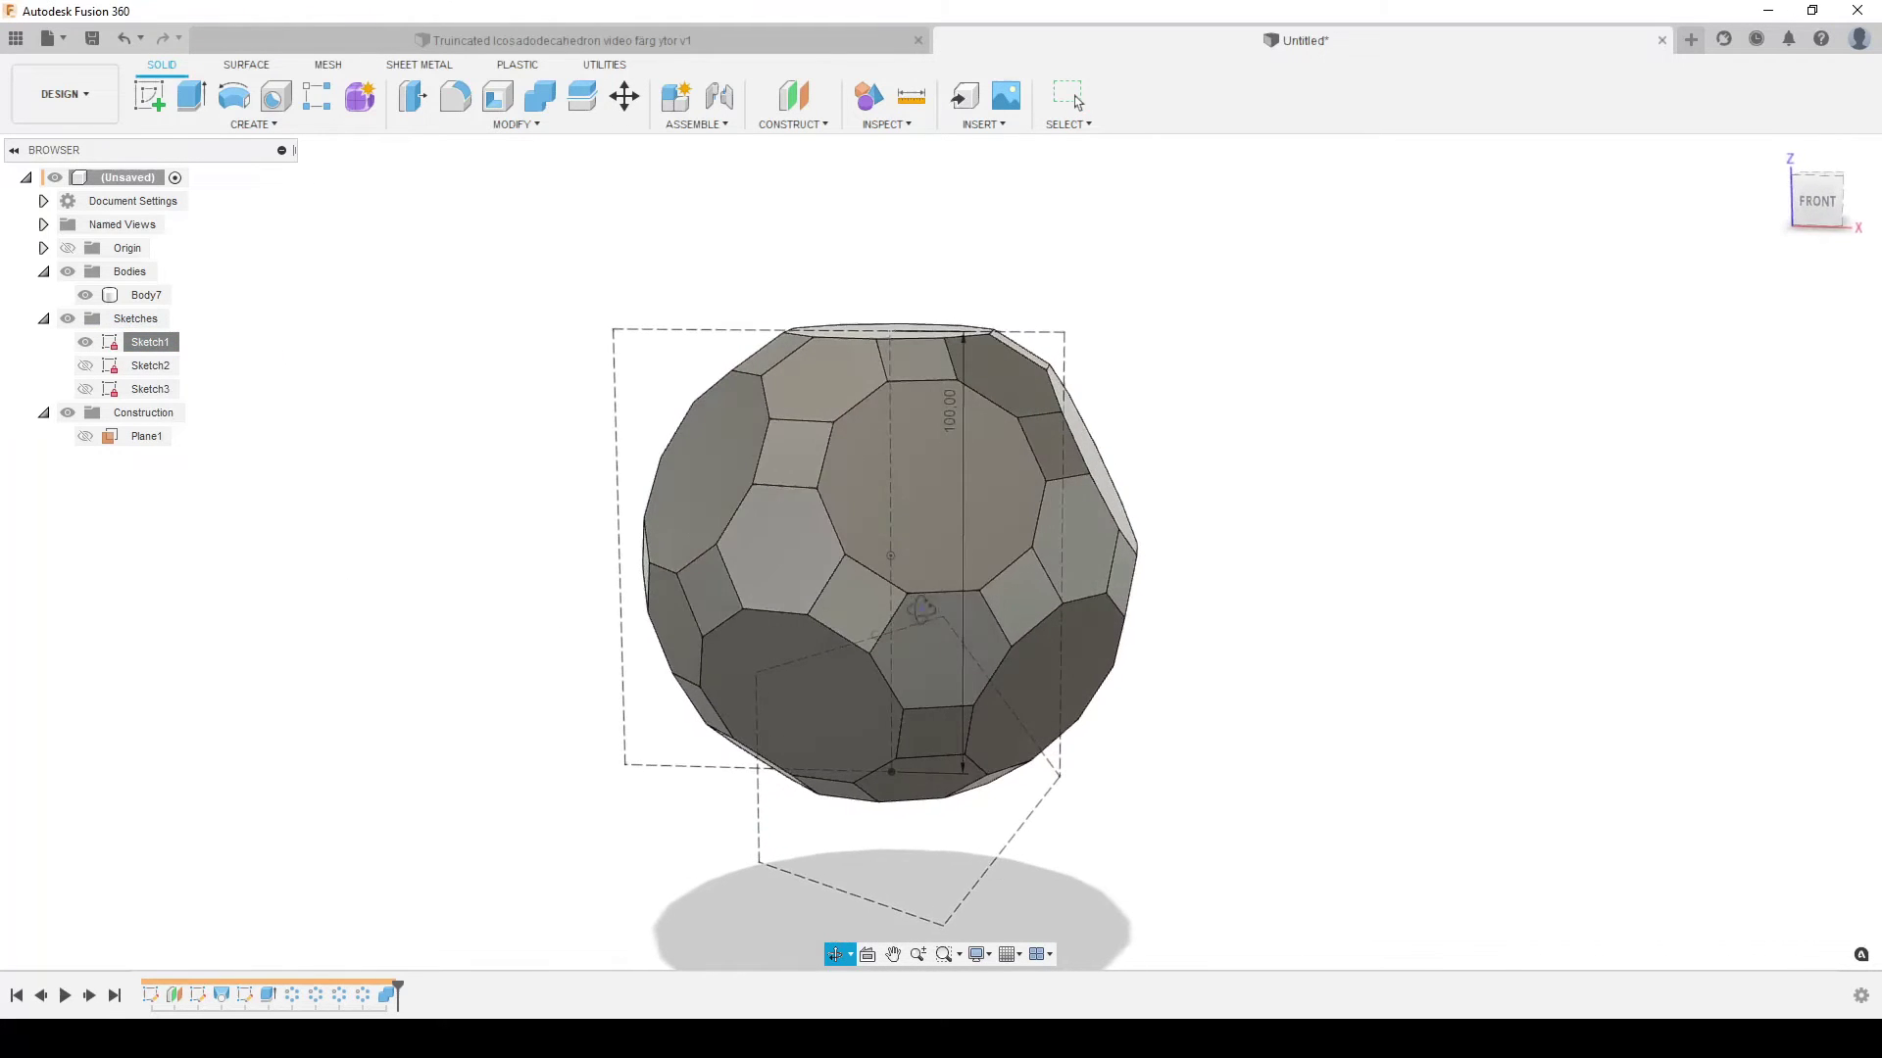
drag(953, 410, 1326, 431)
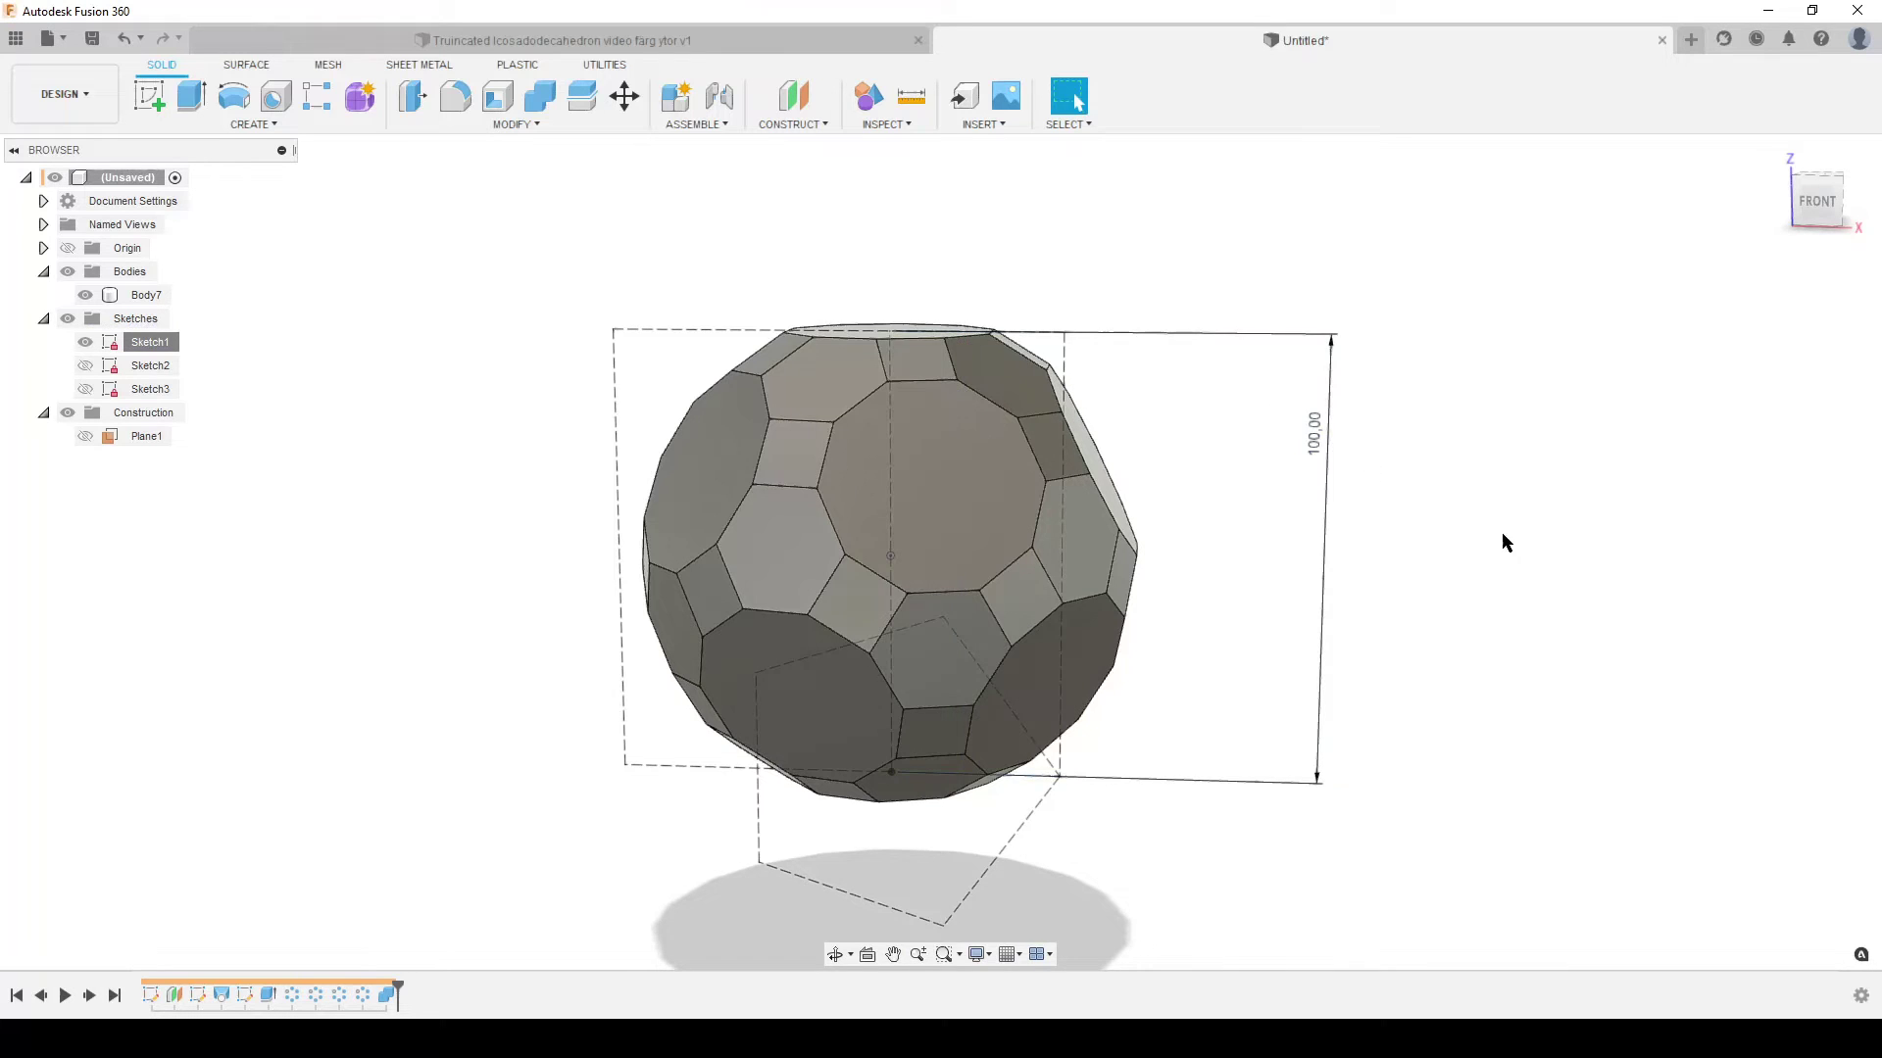
scroll(1372, 490, down, 3)
double_click(1185, 403)
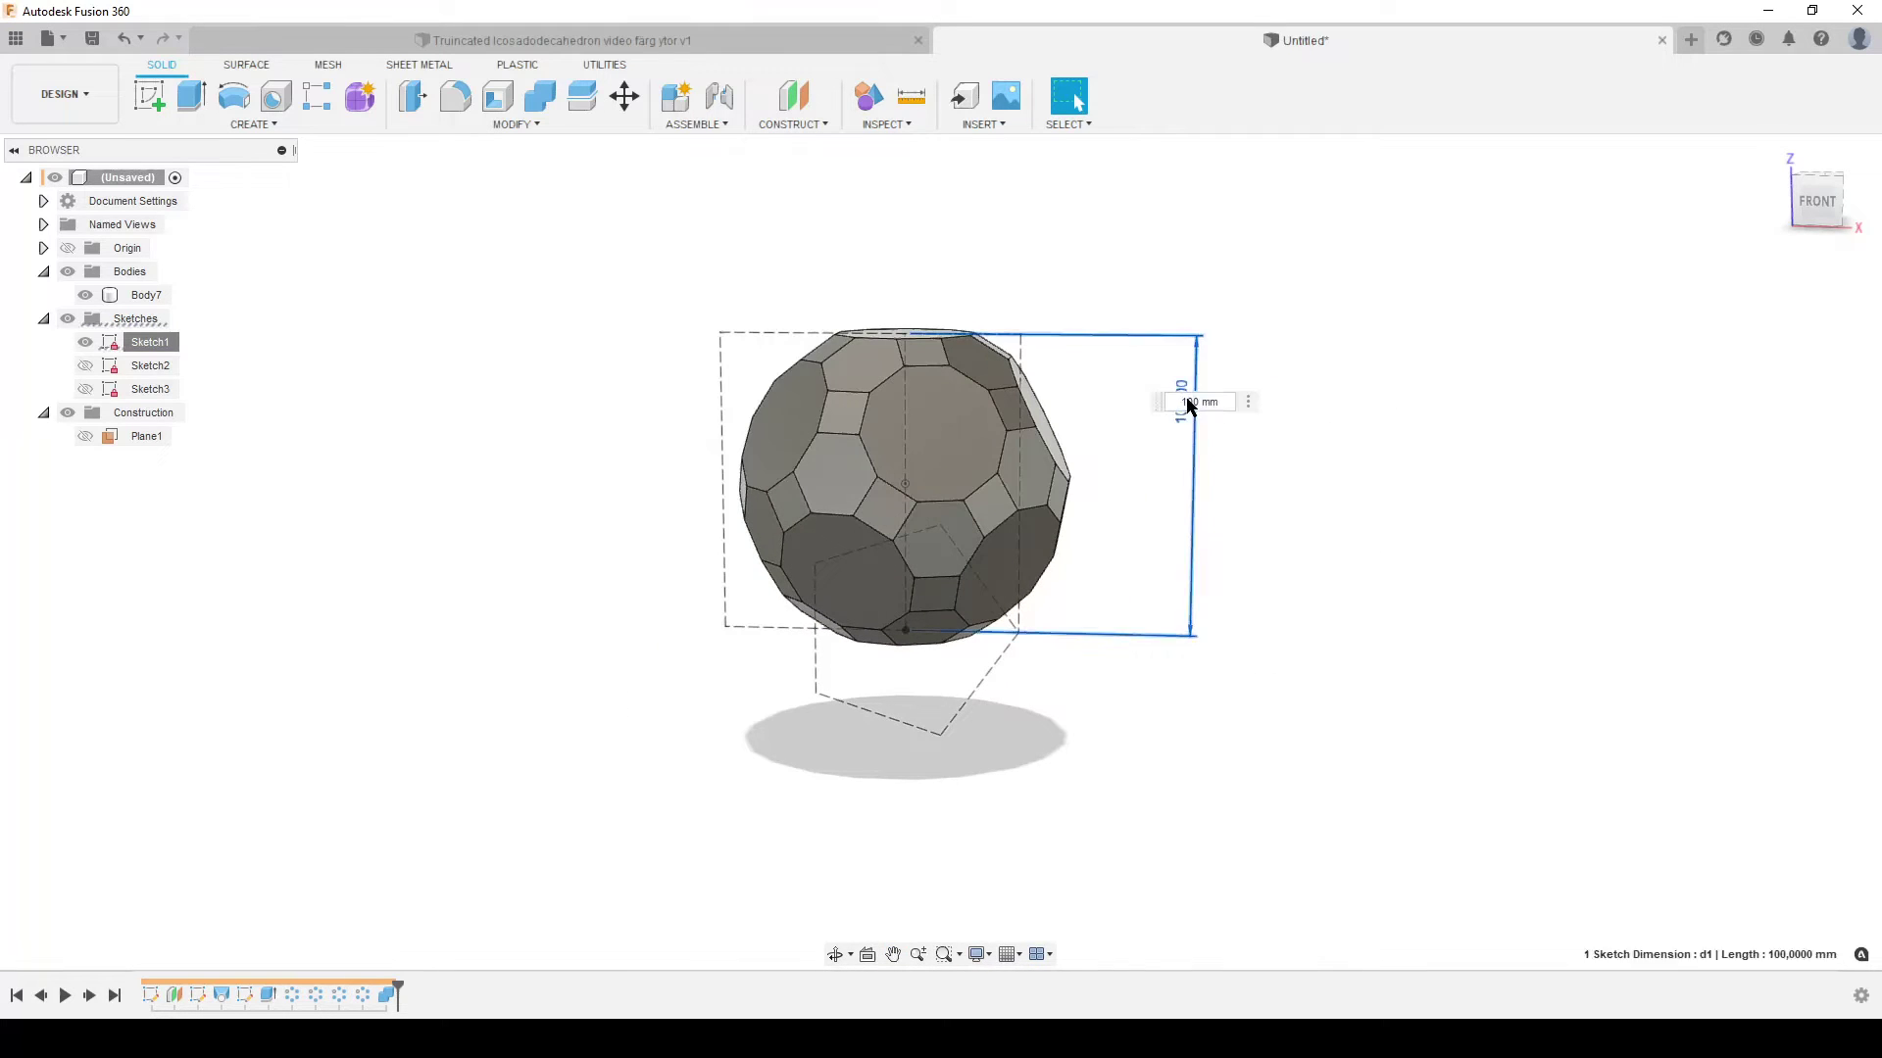
text(20)
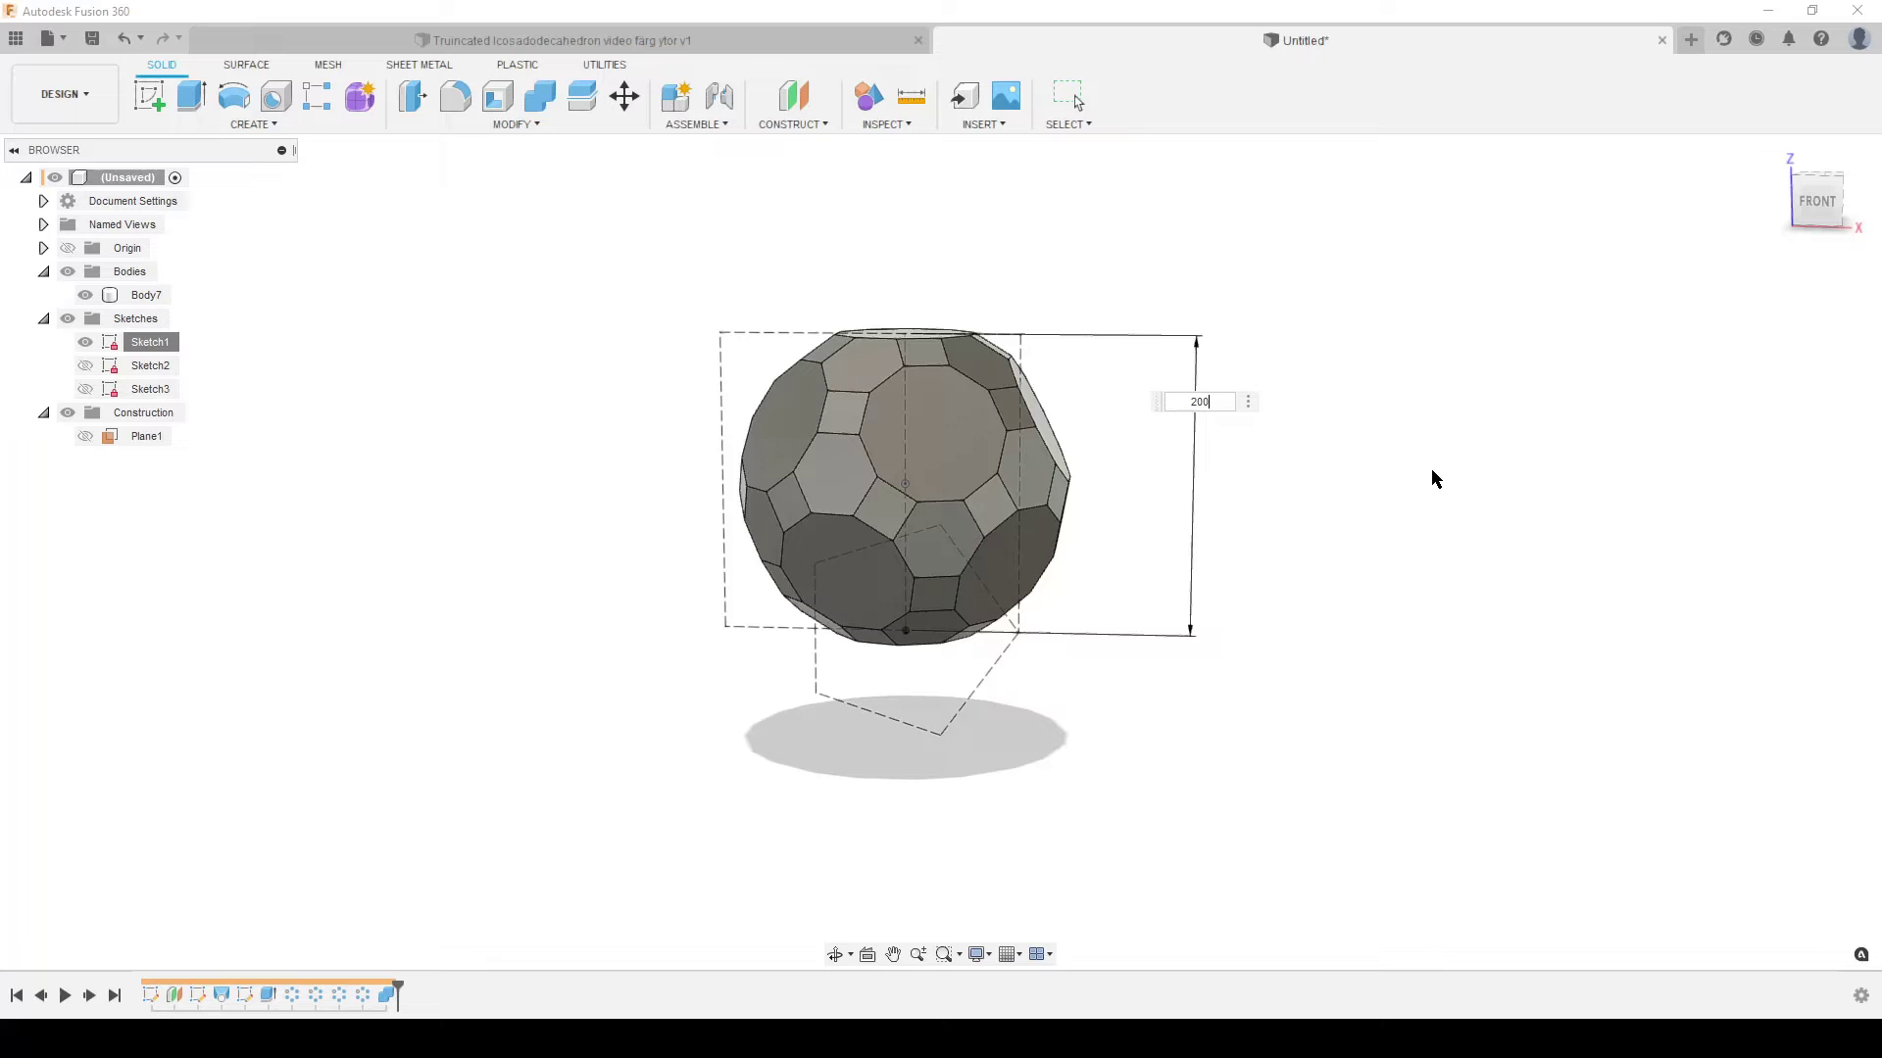
text(0)
key(Return)
key(Escape)
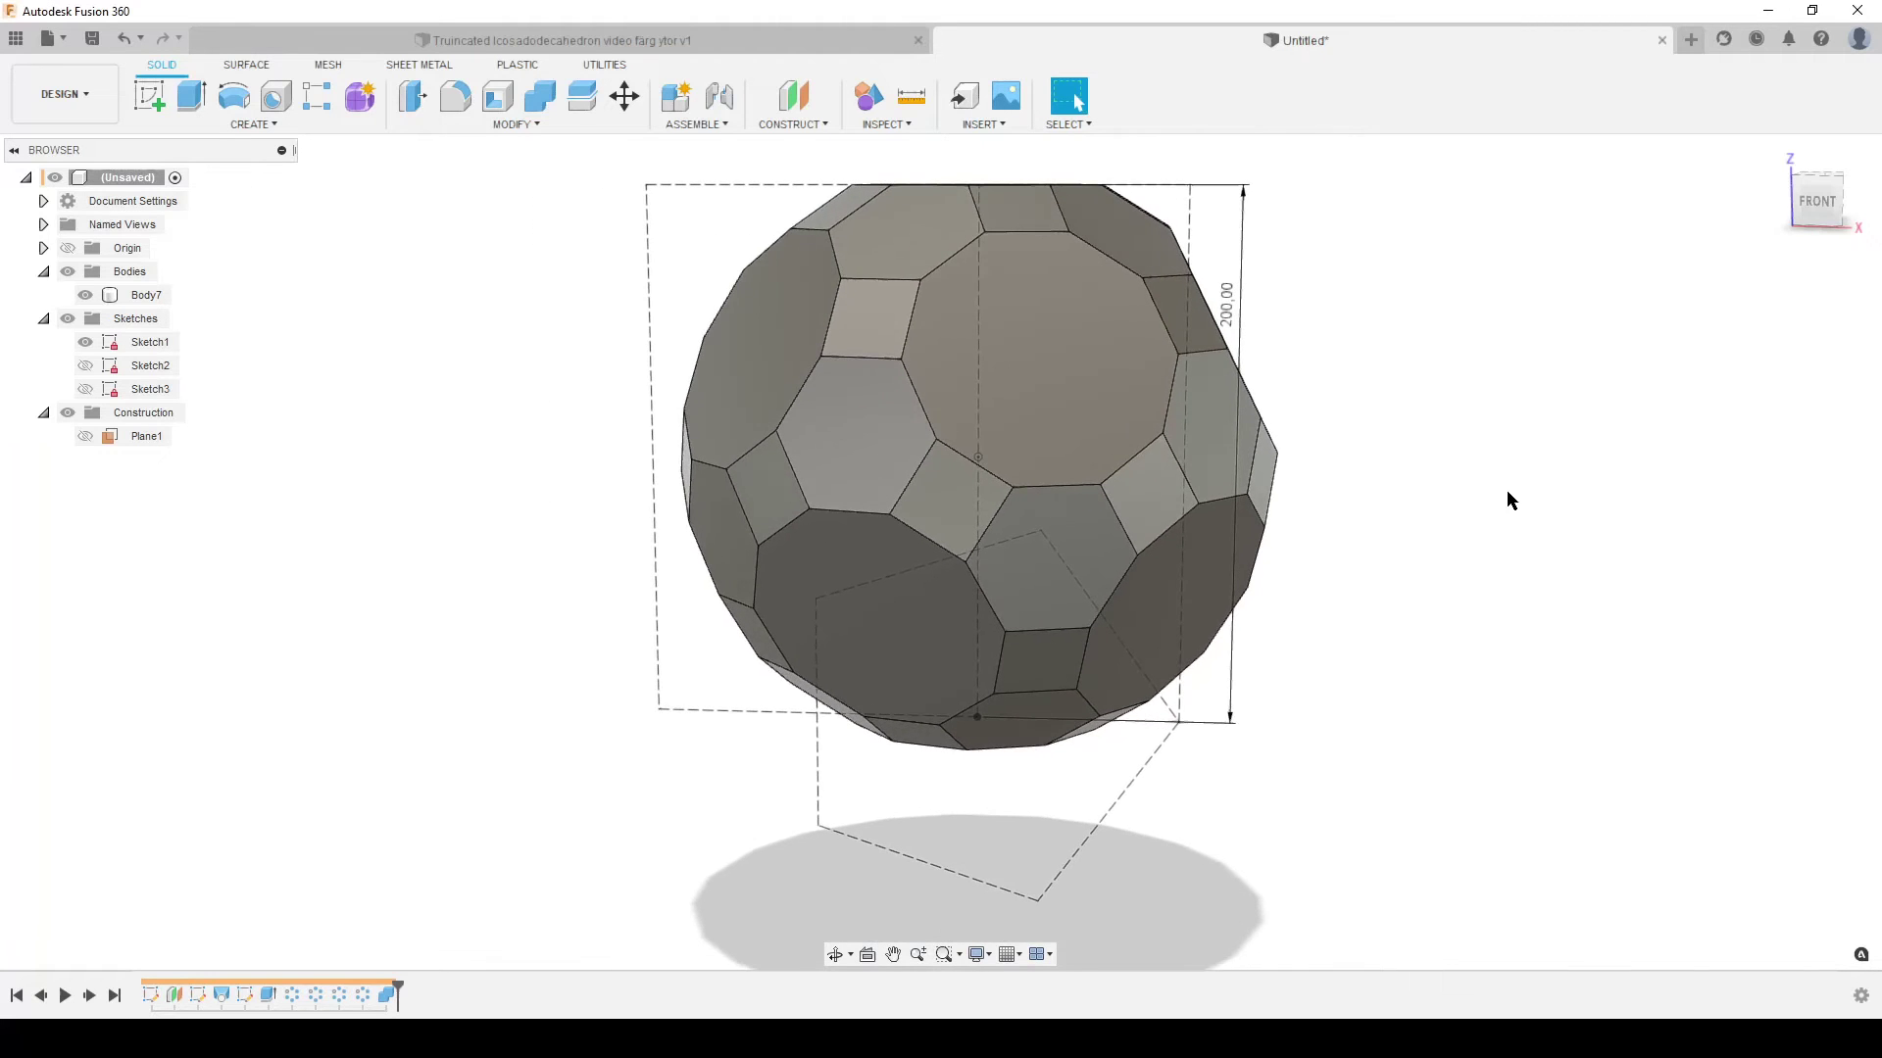
scroll(1529, 485, down, 2)
key(F6)
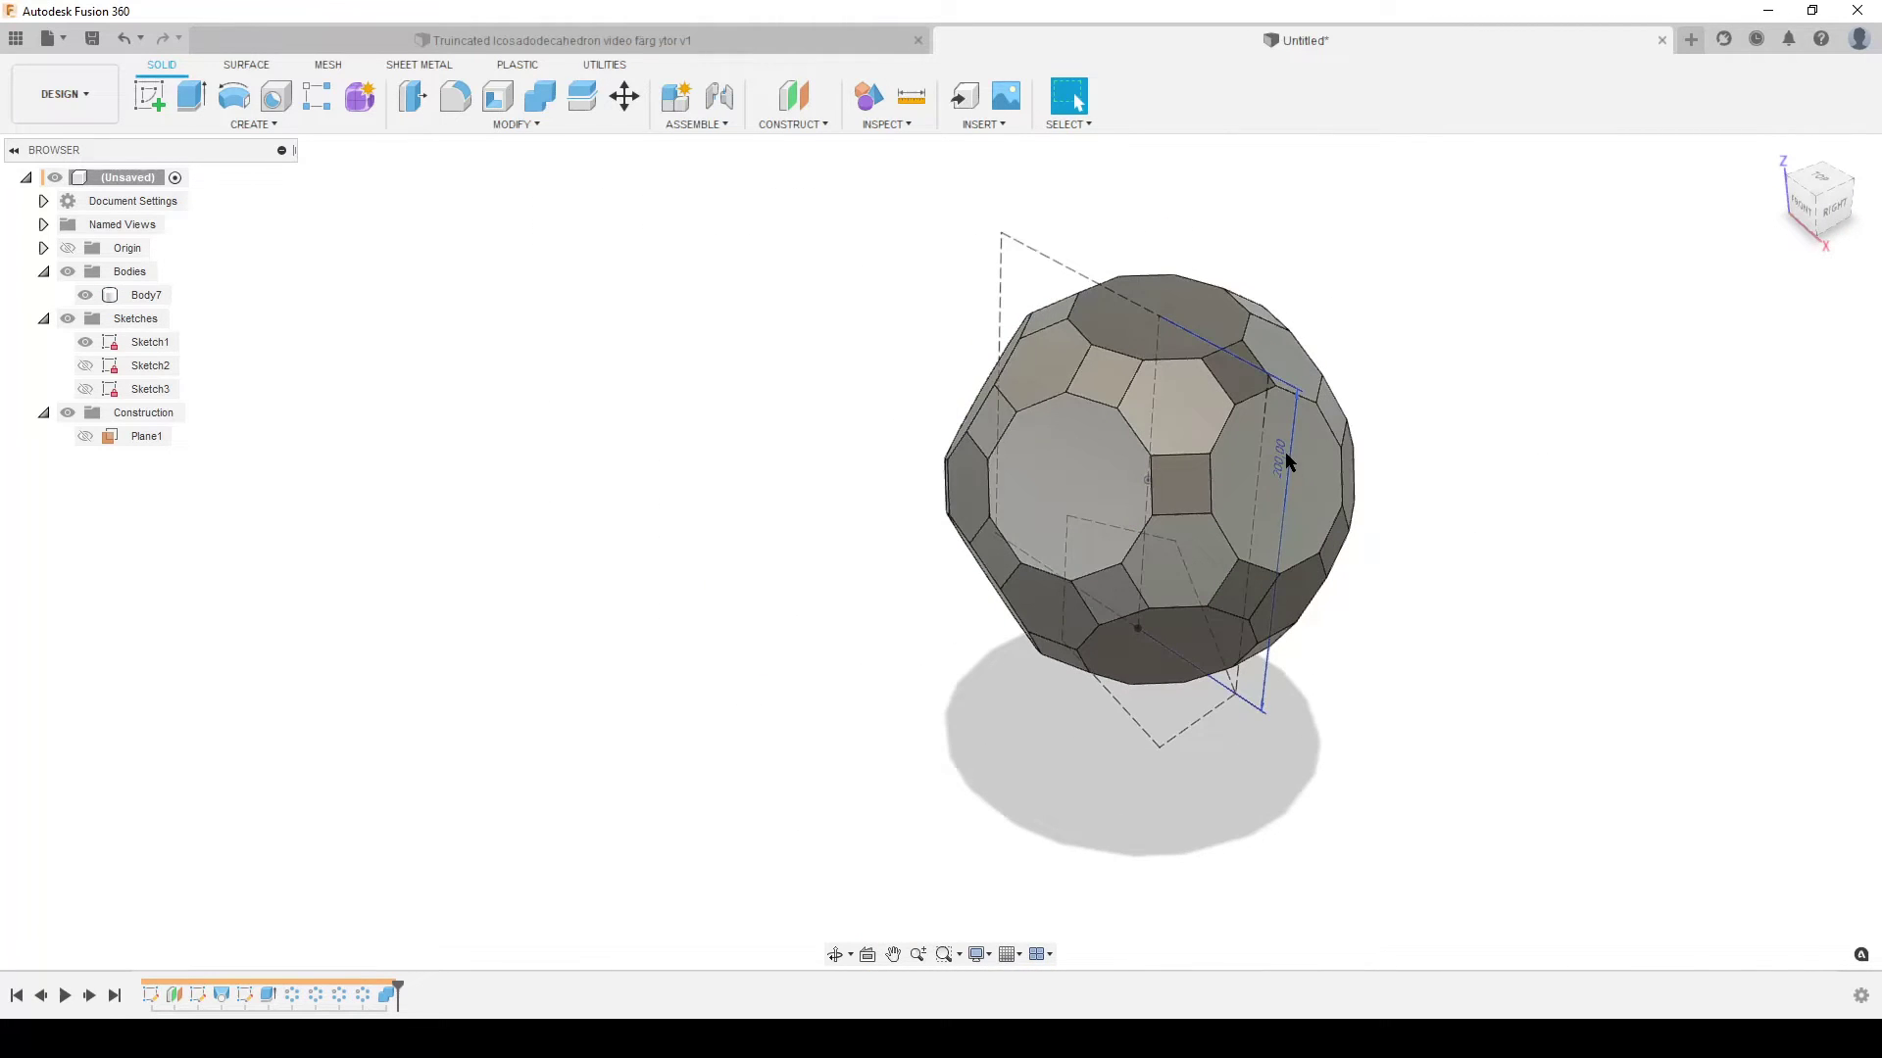
click(1421, 512)
key(Escape)
mouse_move(1423, 511)
shift+middle_down()
mouse_move(1314, 526)
mouse_move(1398, 521)
mouse_move(1390, 454)
mouse_move(1424, 532)
shift+middle_up()
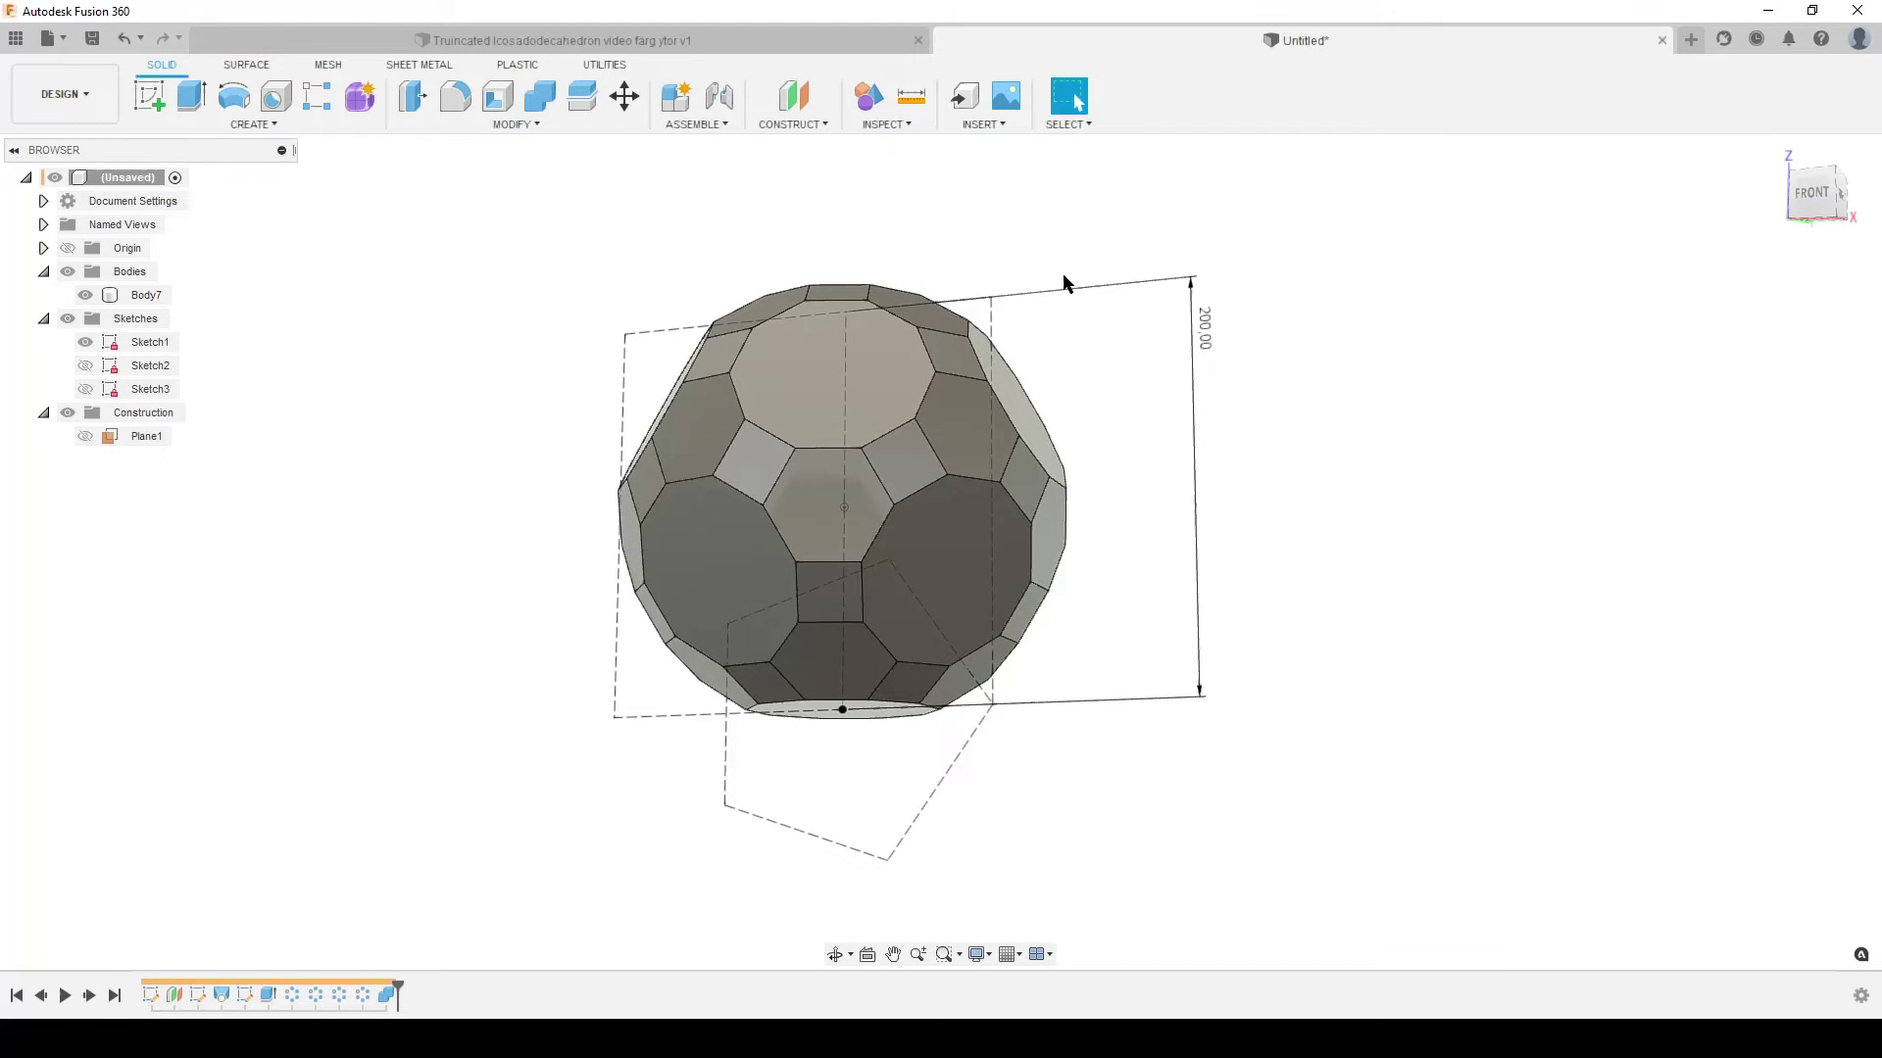
shift+middle_drag(1355, 513, 1362, 557)
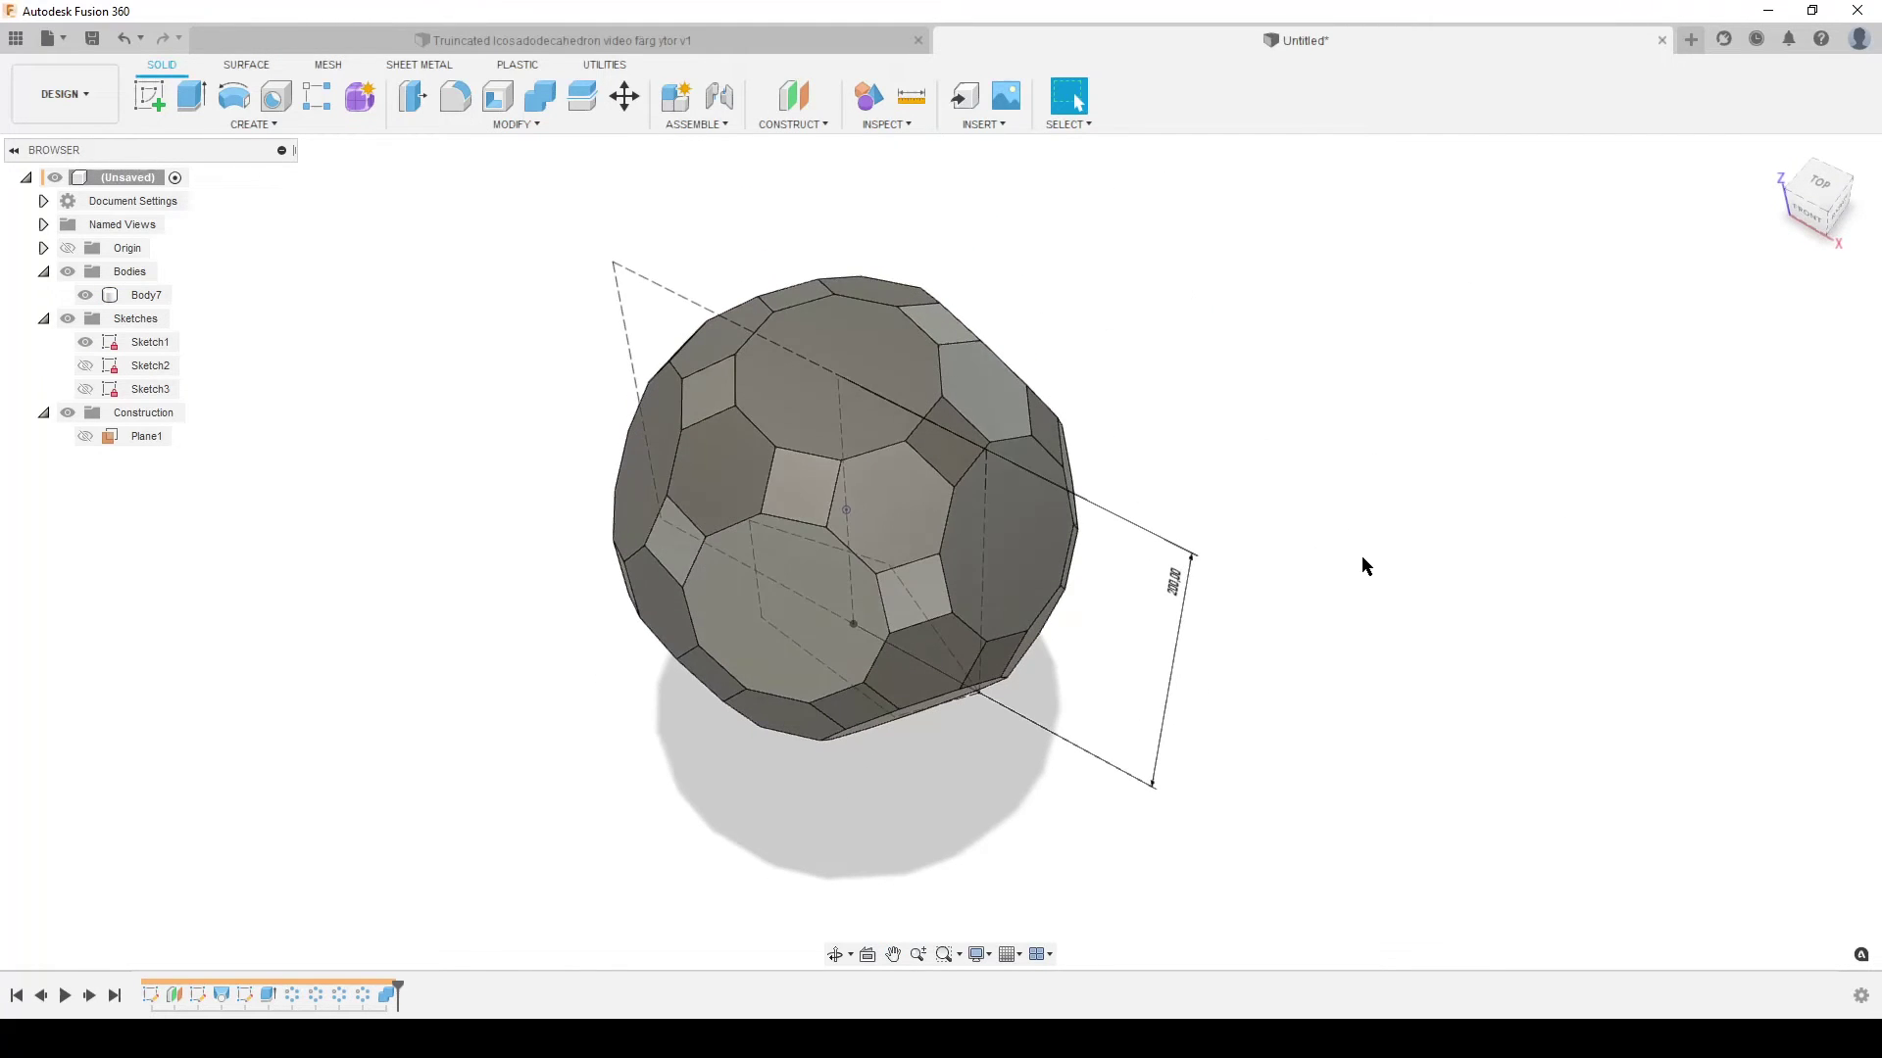
Step: Hide Sketch1 and inspect the enlarged solid
click(85, 342)
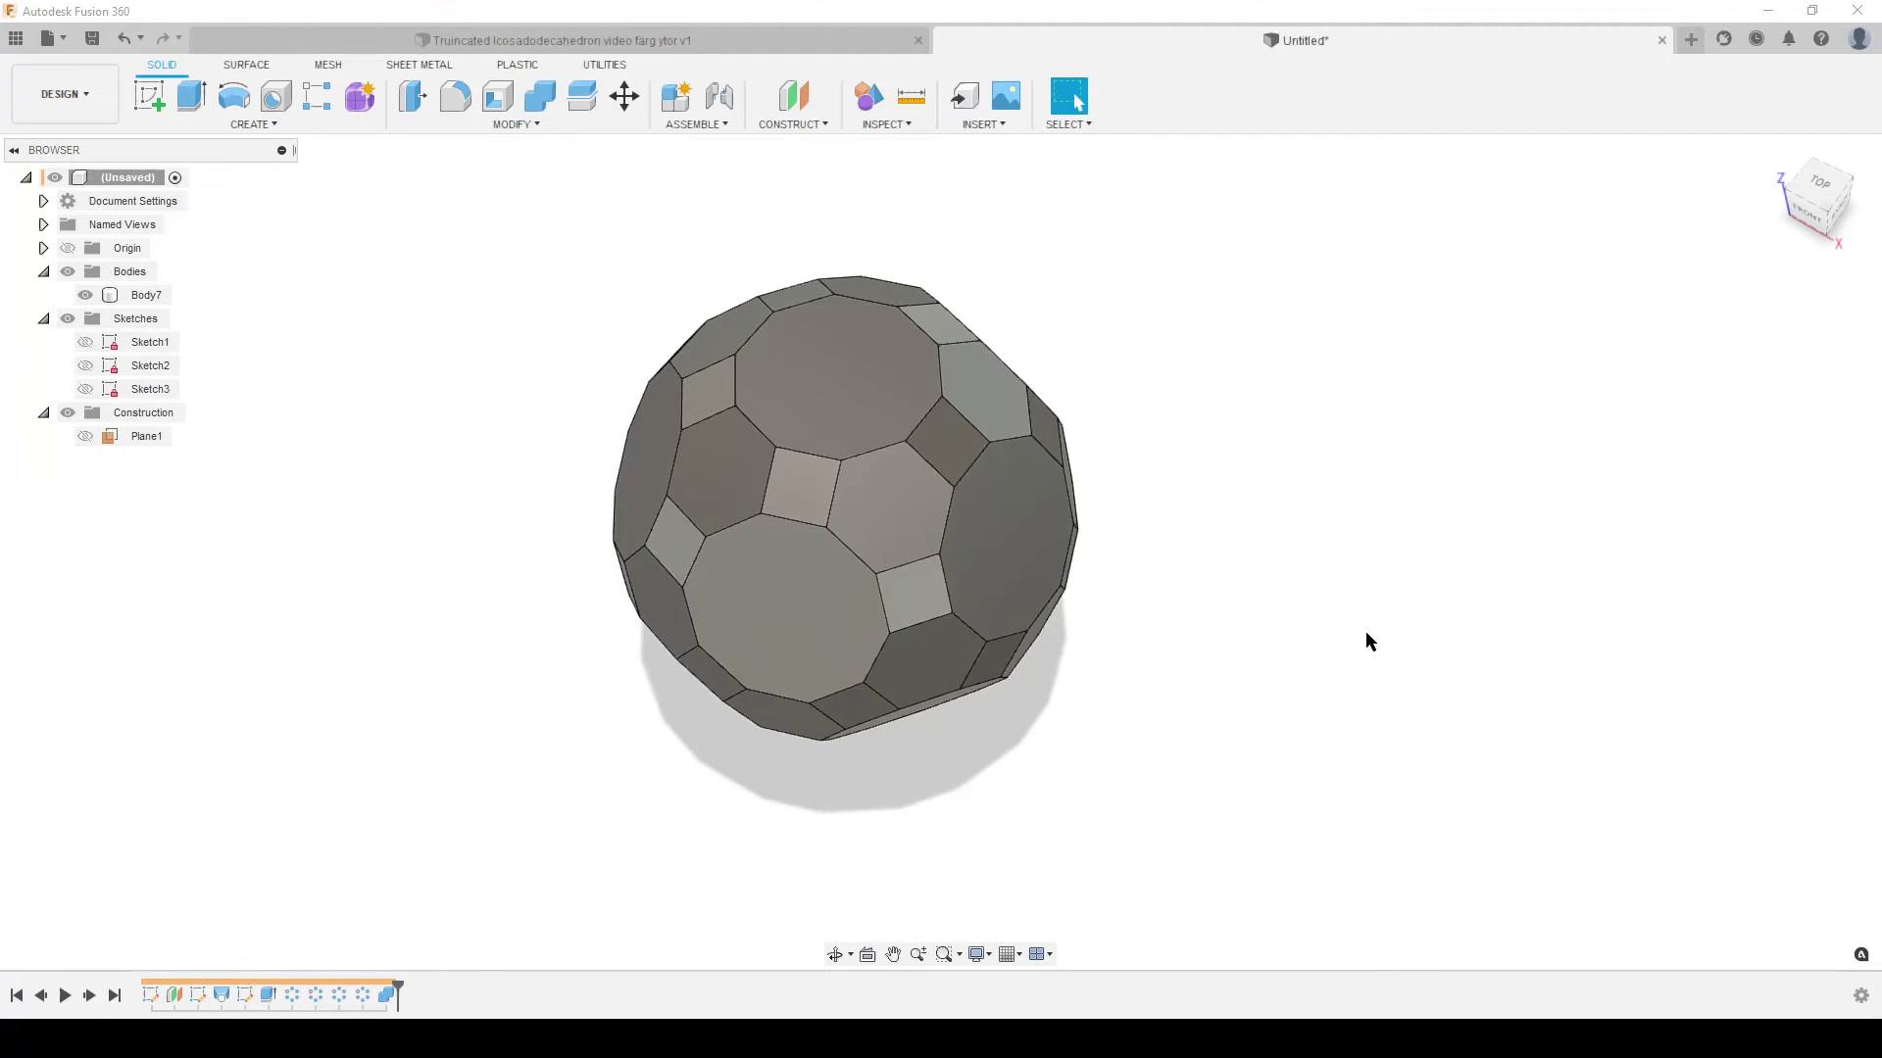
mouse_move(1365, 638)
shift+middle_down()
mouse_move(1358, 465)
mouse_move(1385, 538)
shift+middle_up()
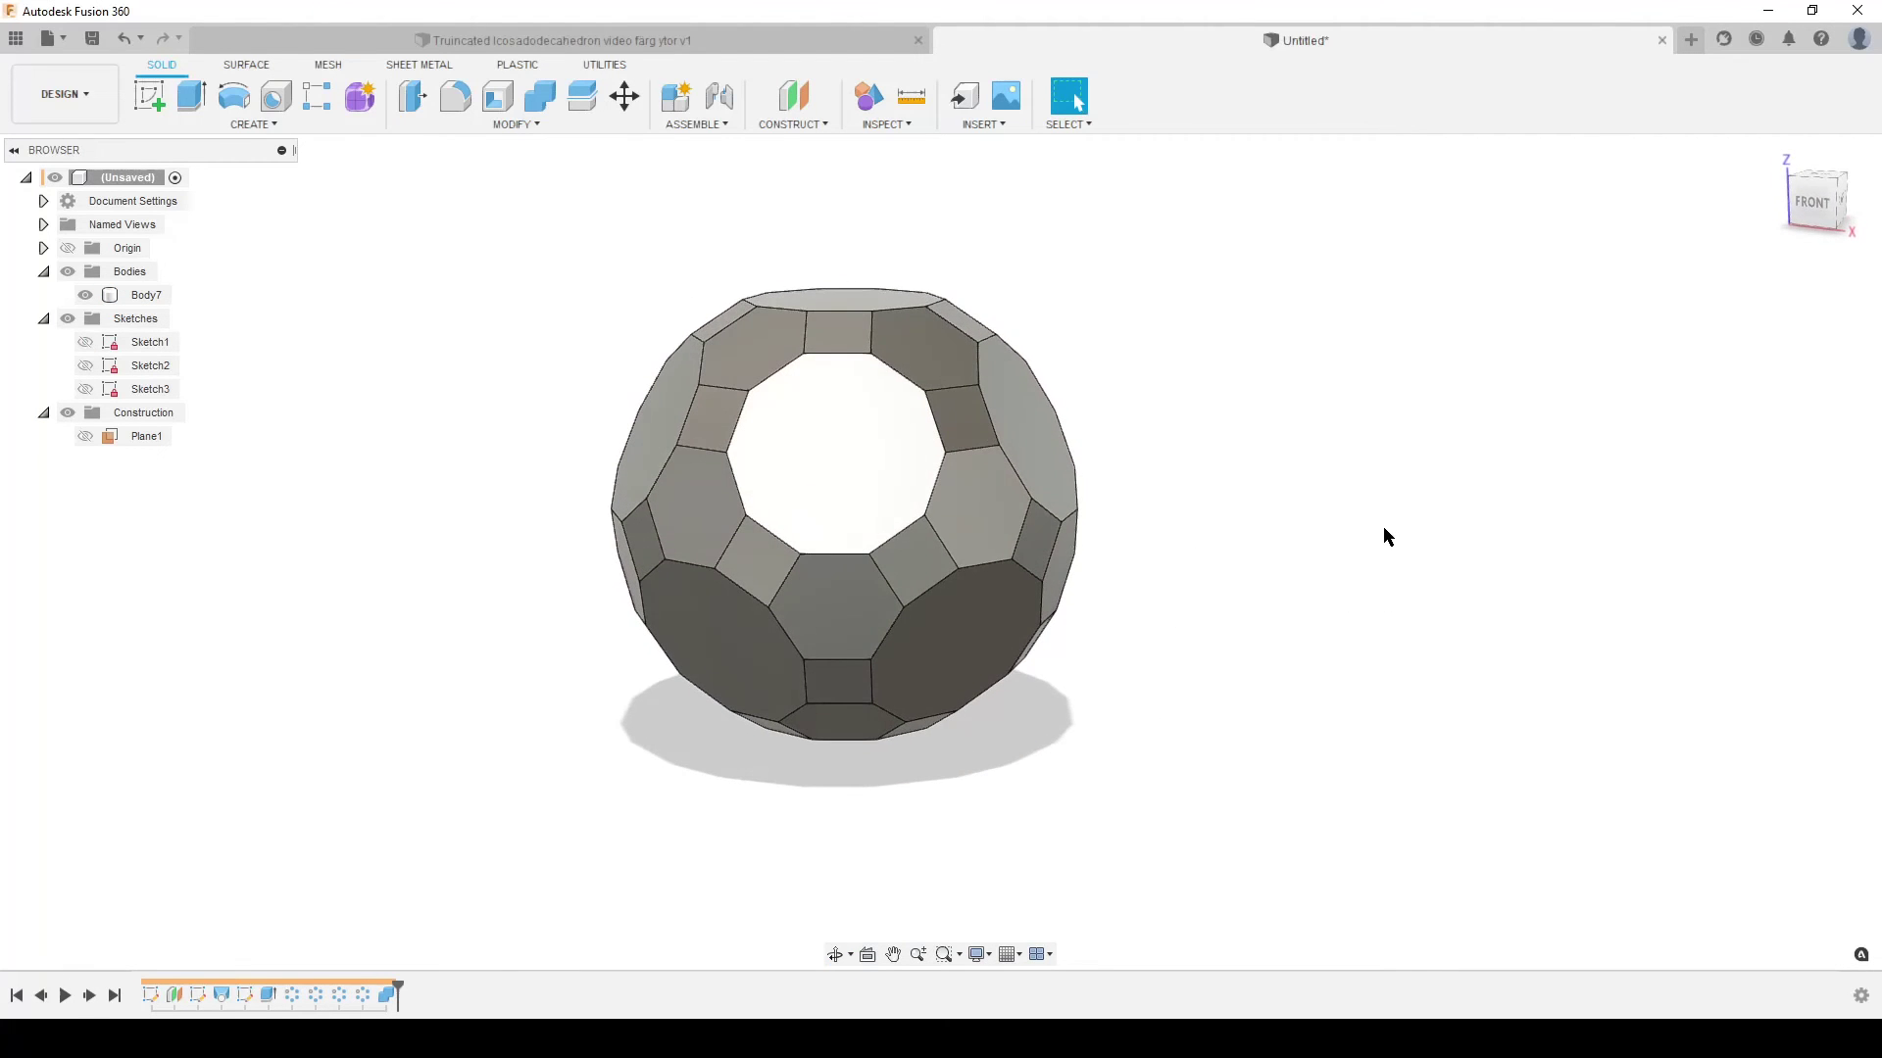
shift+middle_drag(1339, 477, 1230, 530)
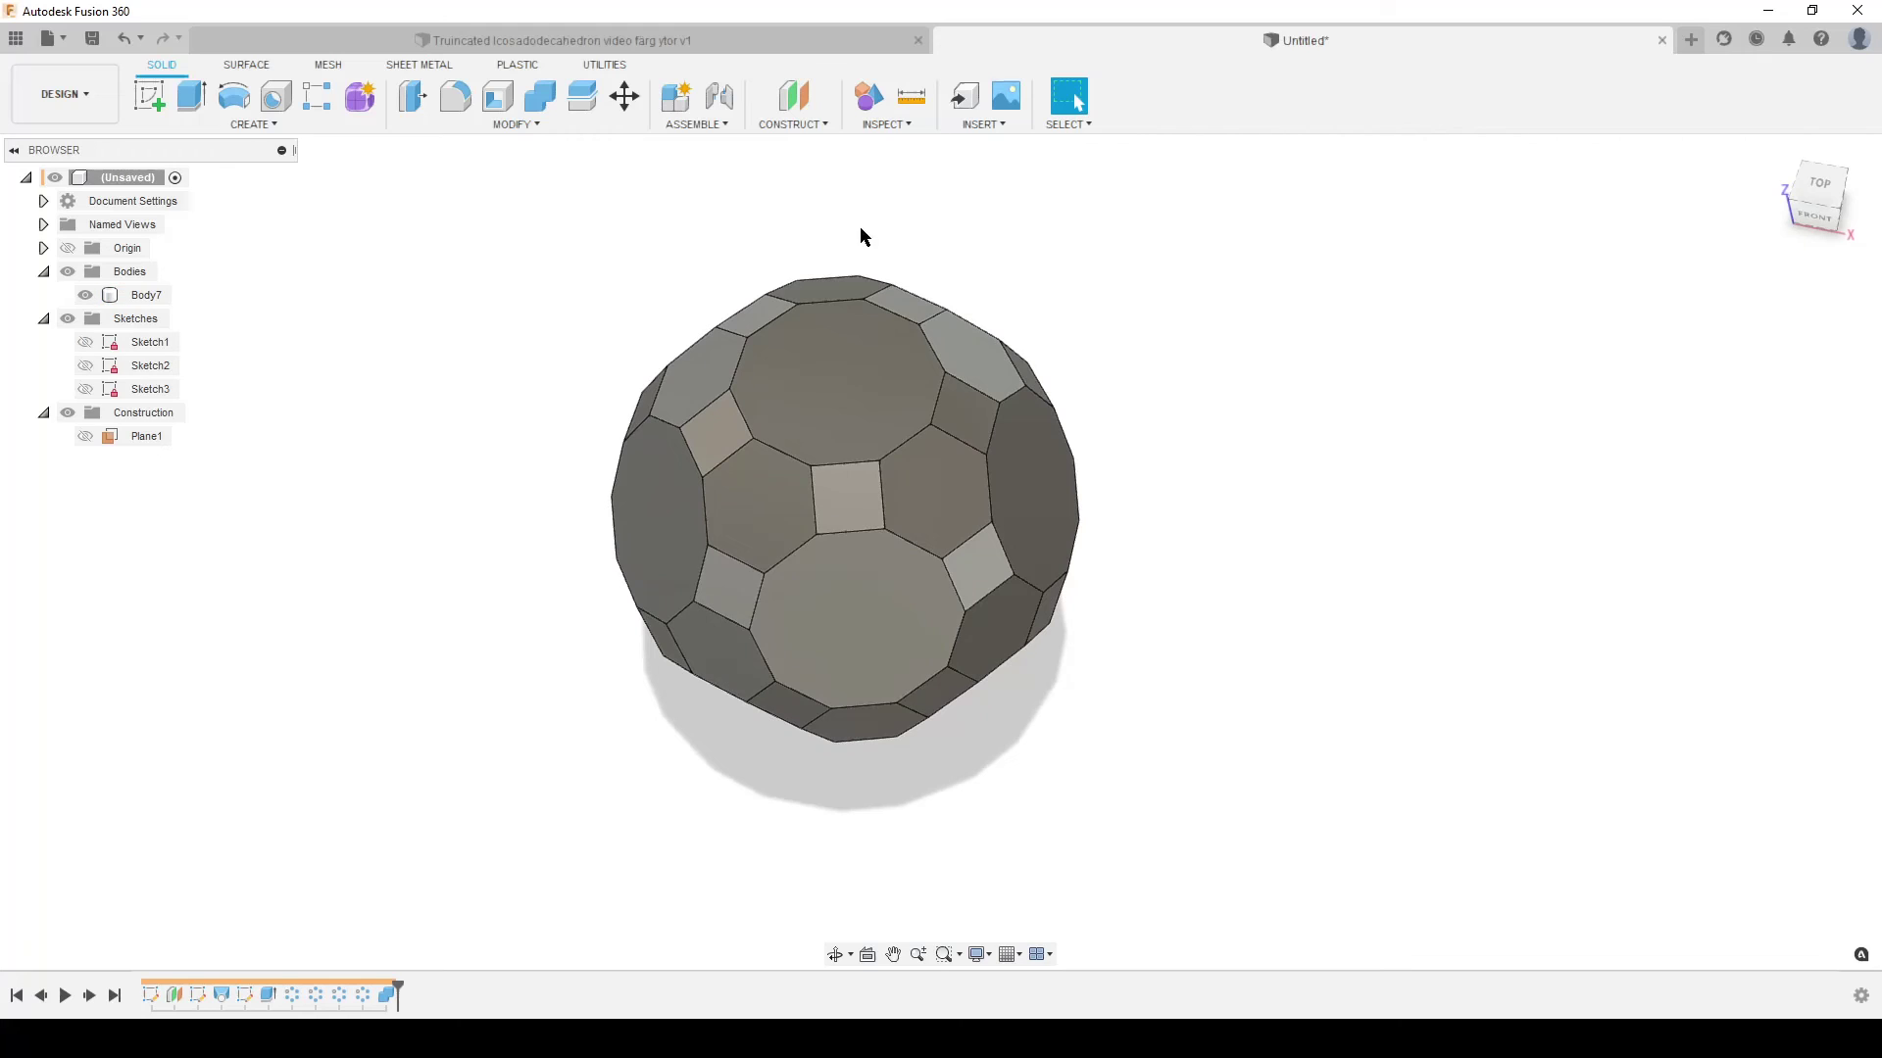